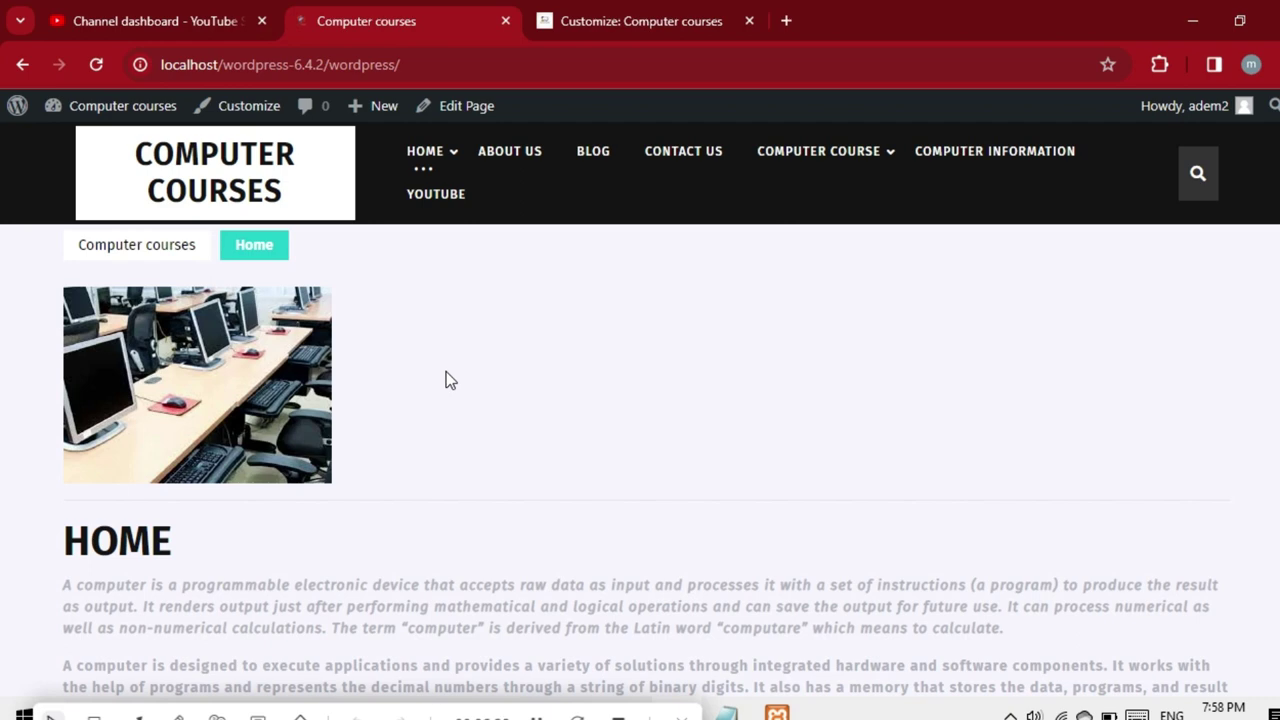
Step: Leave the site customizer and review the list of installed plugins in the WordPress admin
key(ctrl+Tab)
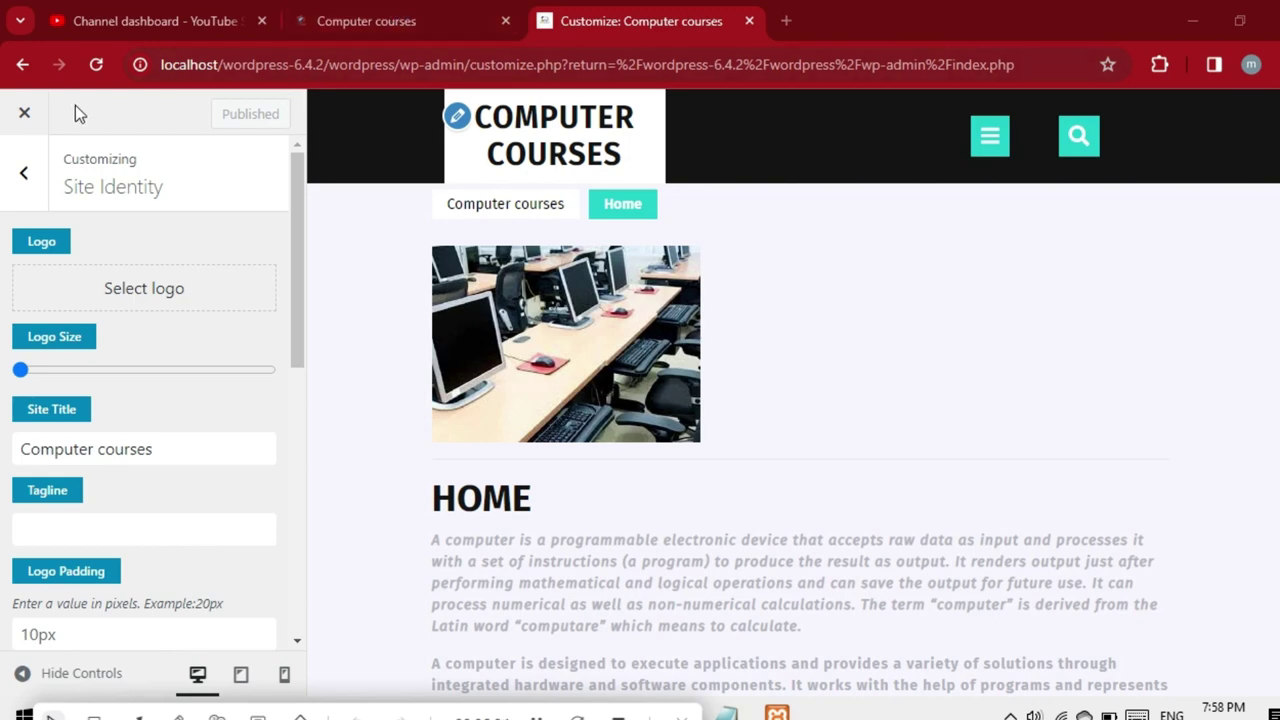
click(27, 122)
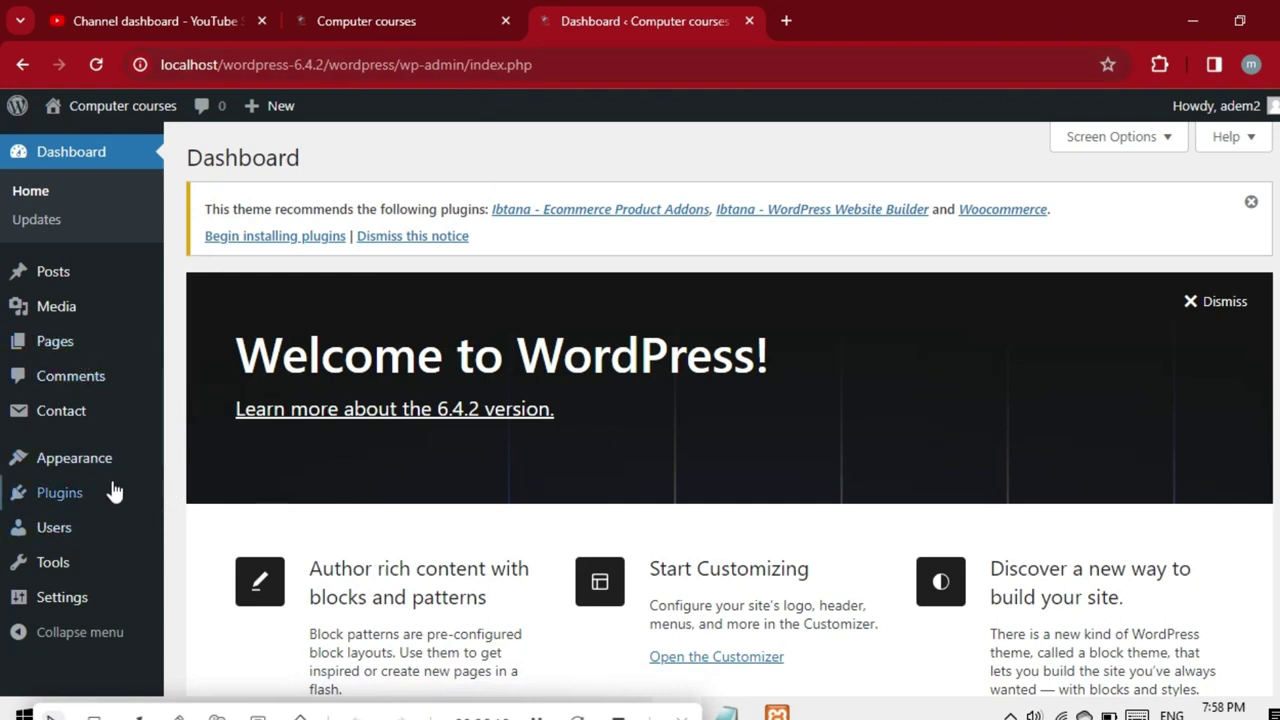
mouse_move(89, 503)
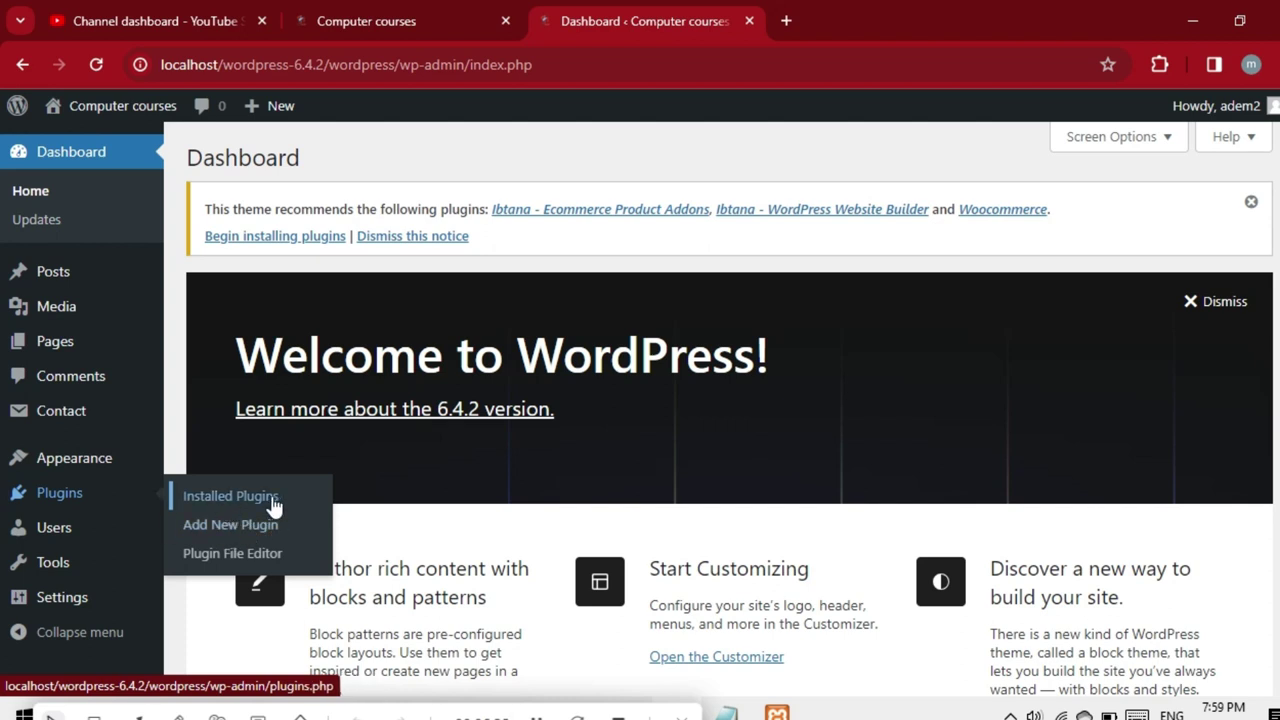
click(233, 508)
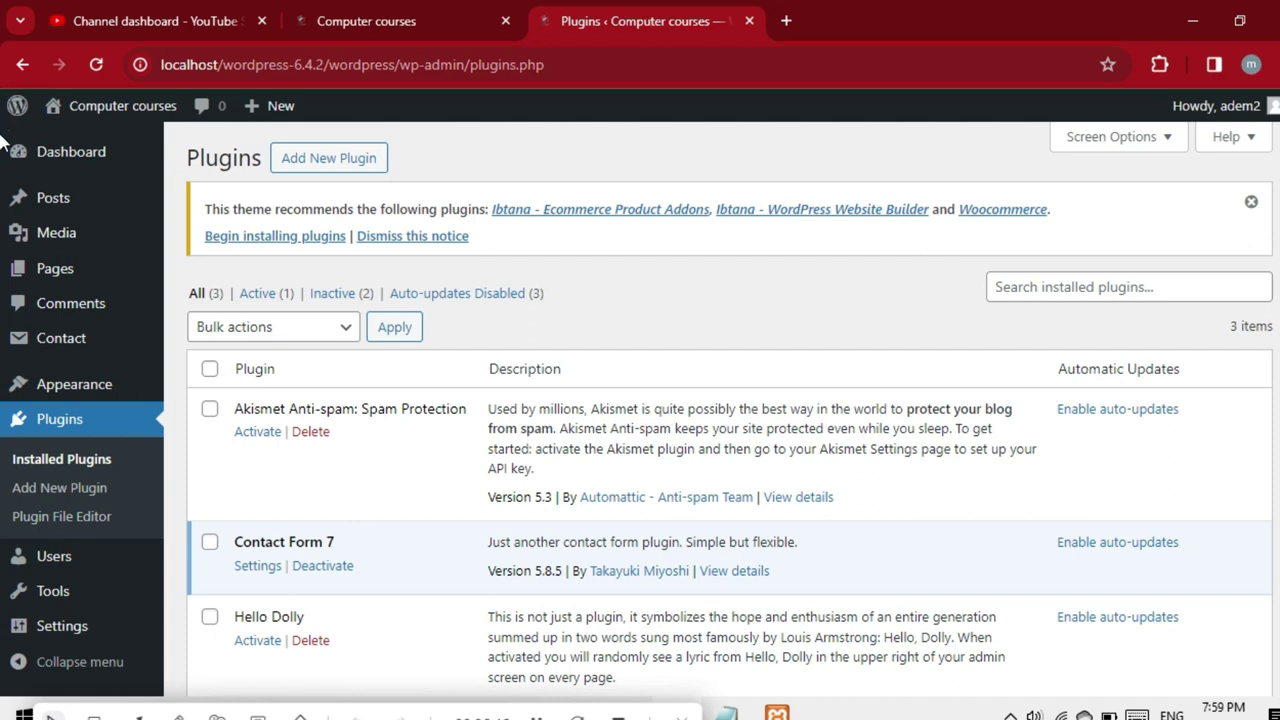
scroll(3, 140, down, 2)
scroll(3, 270, up, 2)
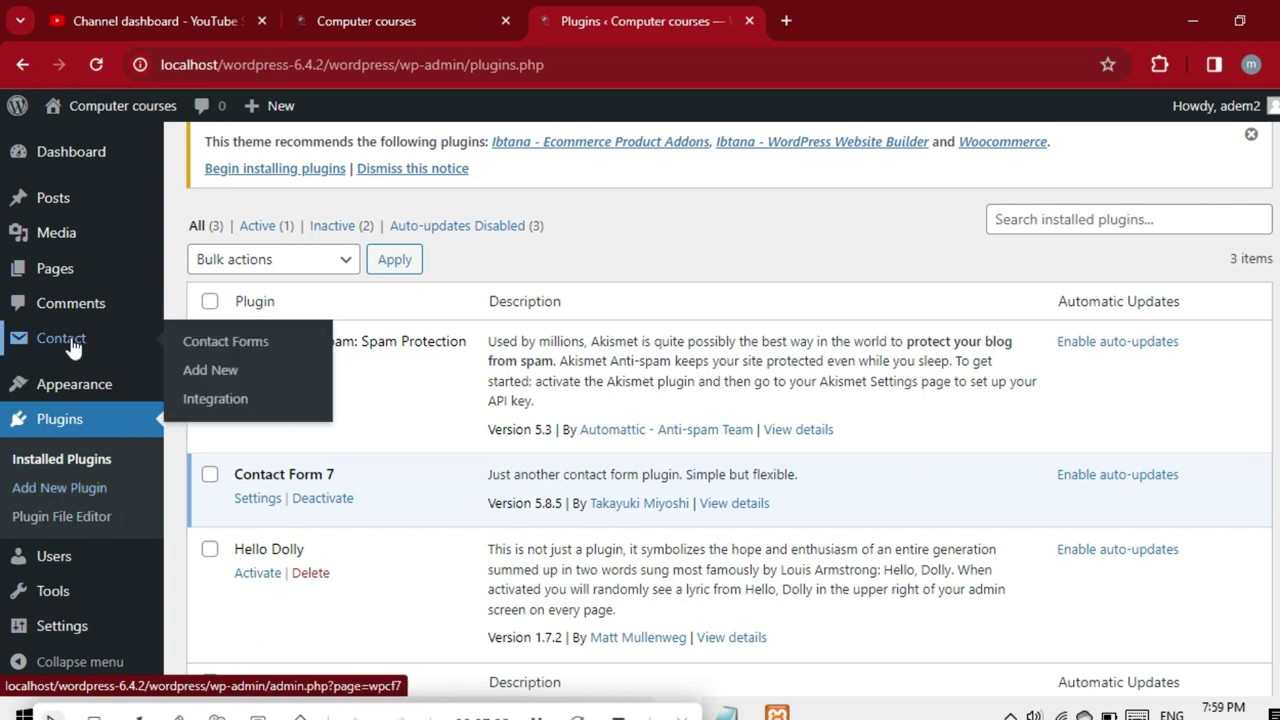
Step: Open a new post in the block editor, look at the available blocks, and leave the editor without saving
click(50, 197)
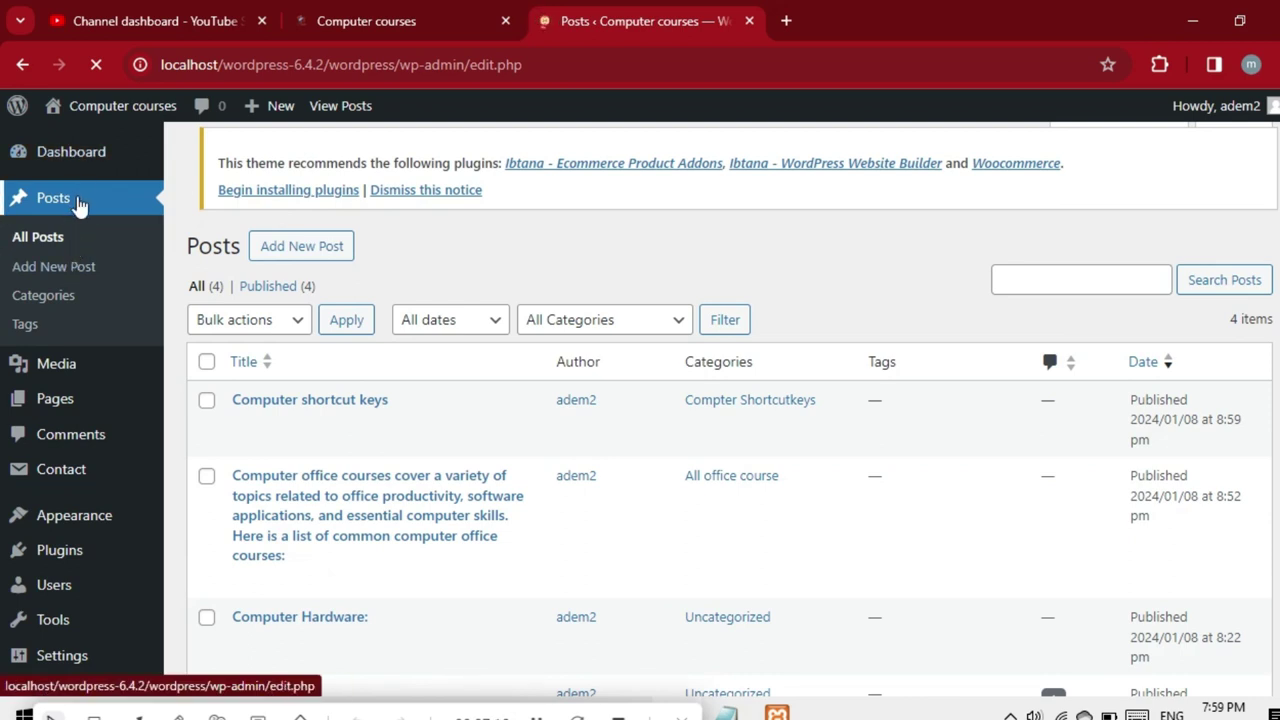
click(73, 270)
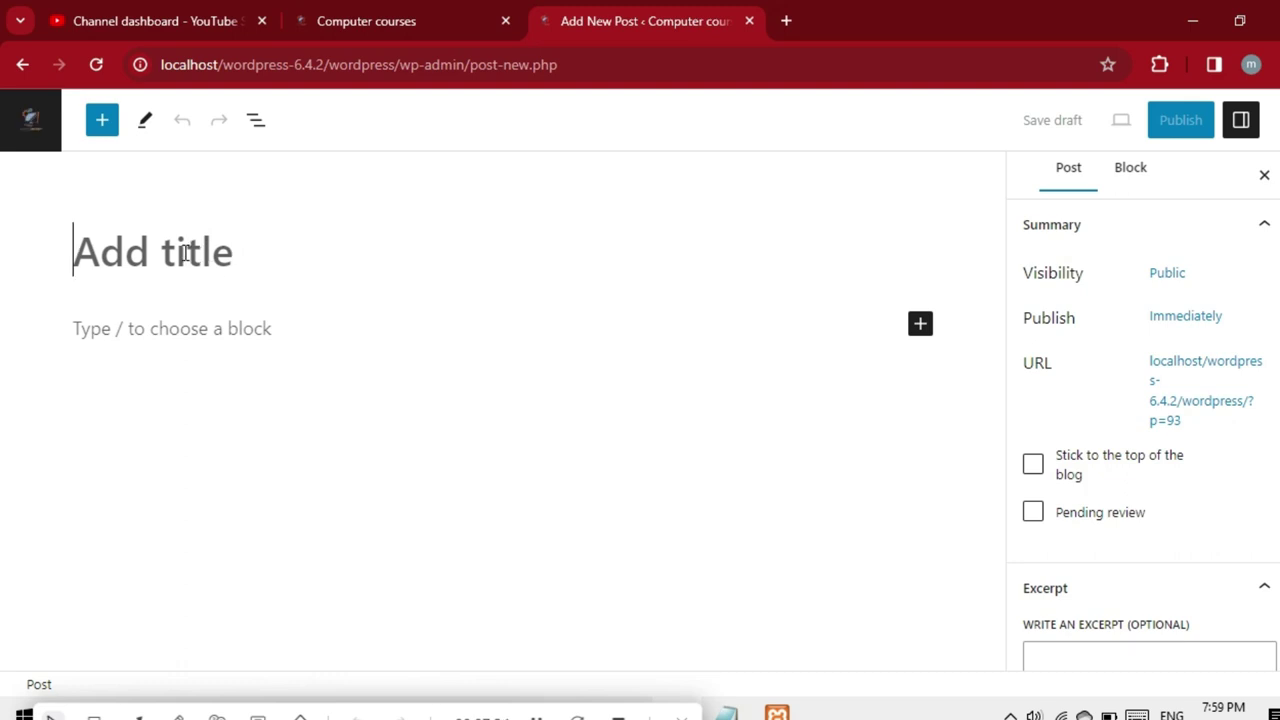
click(191, 331)
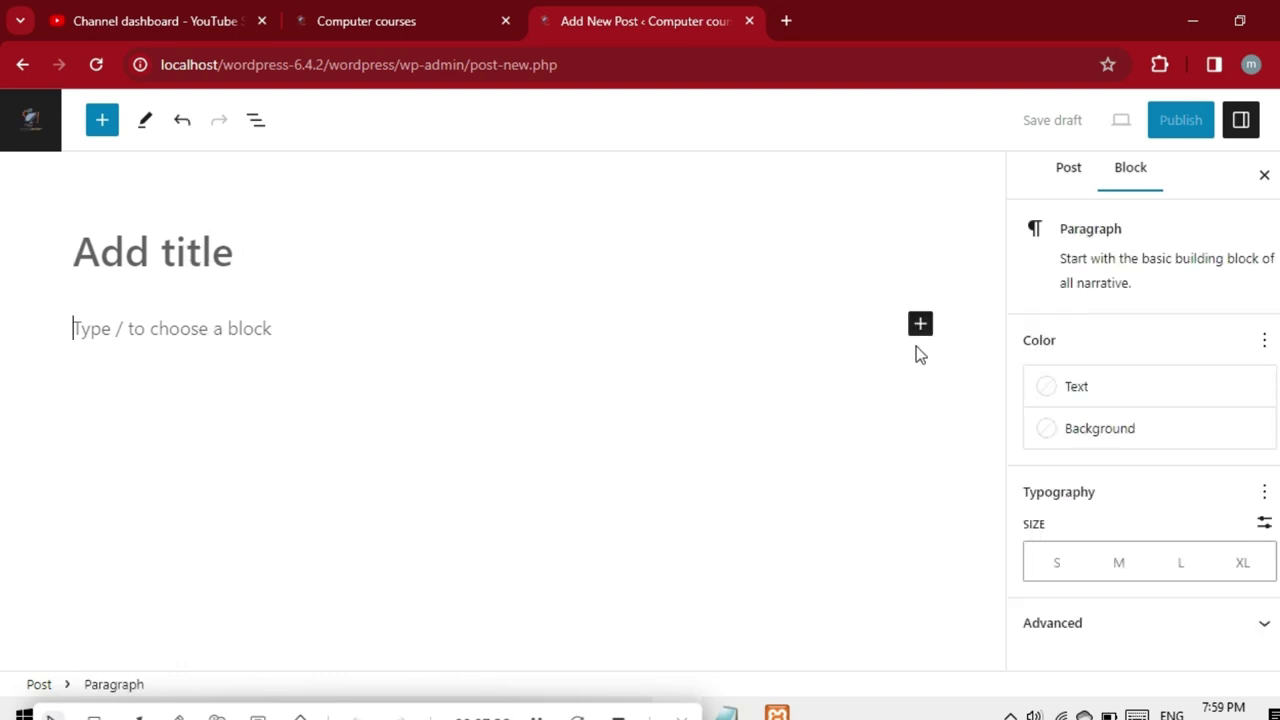
click(920, 334)
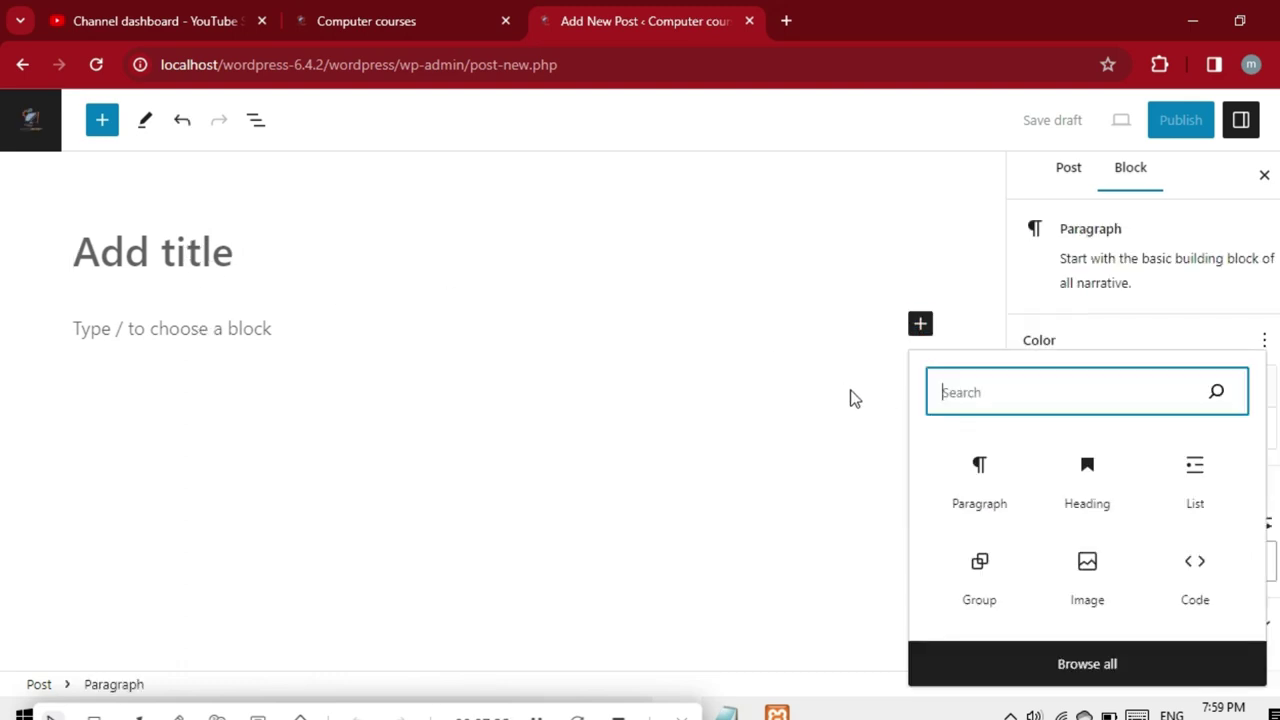
click(812, 316)
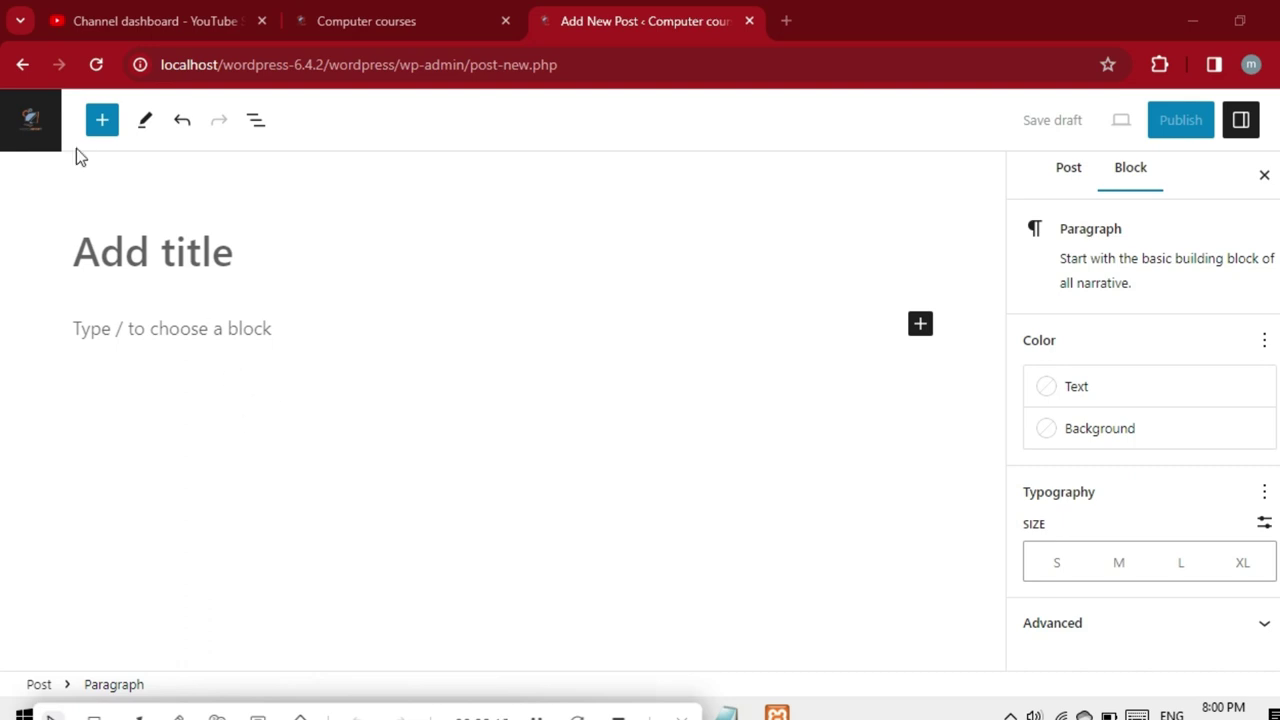
click(22, 64)
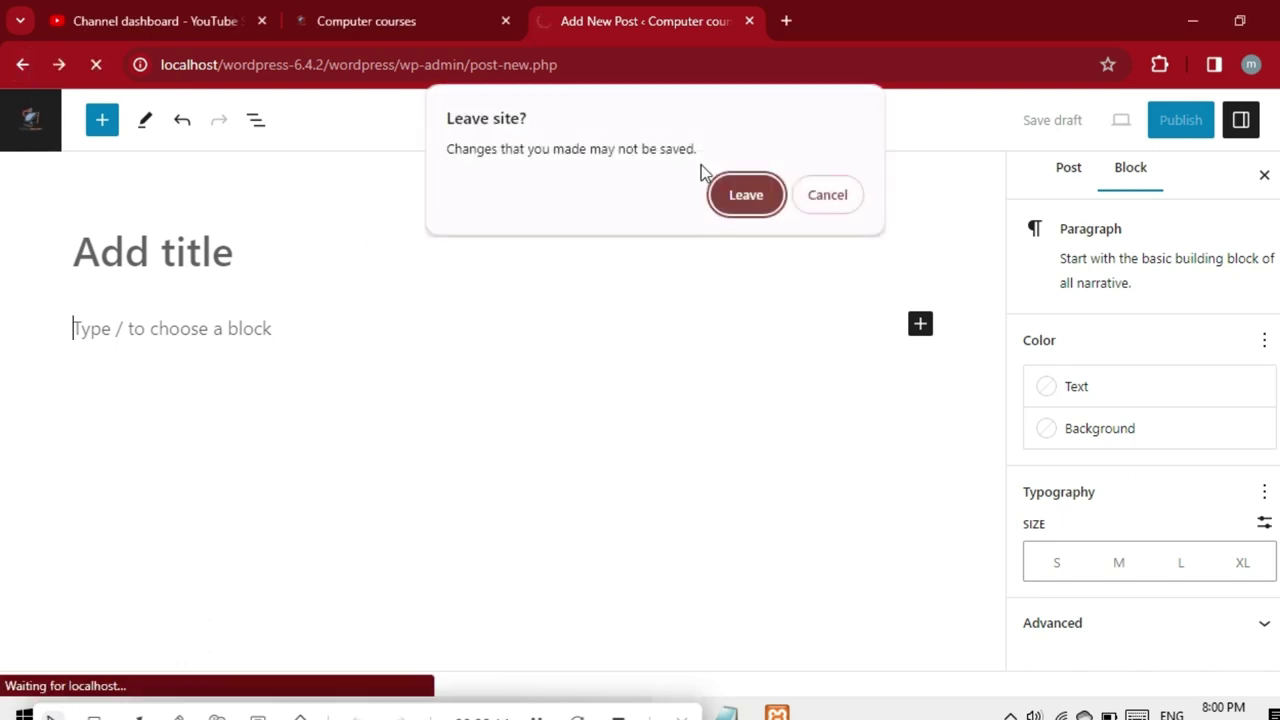
click(746, 196)
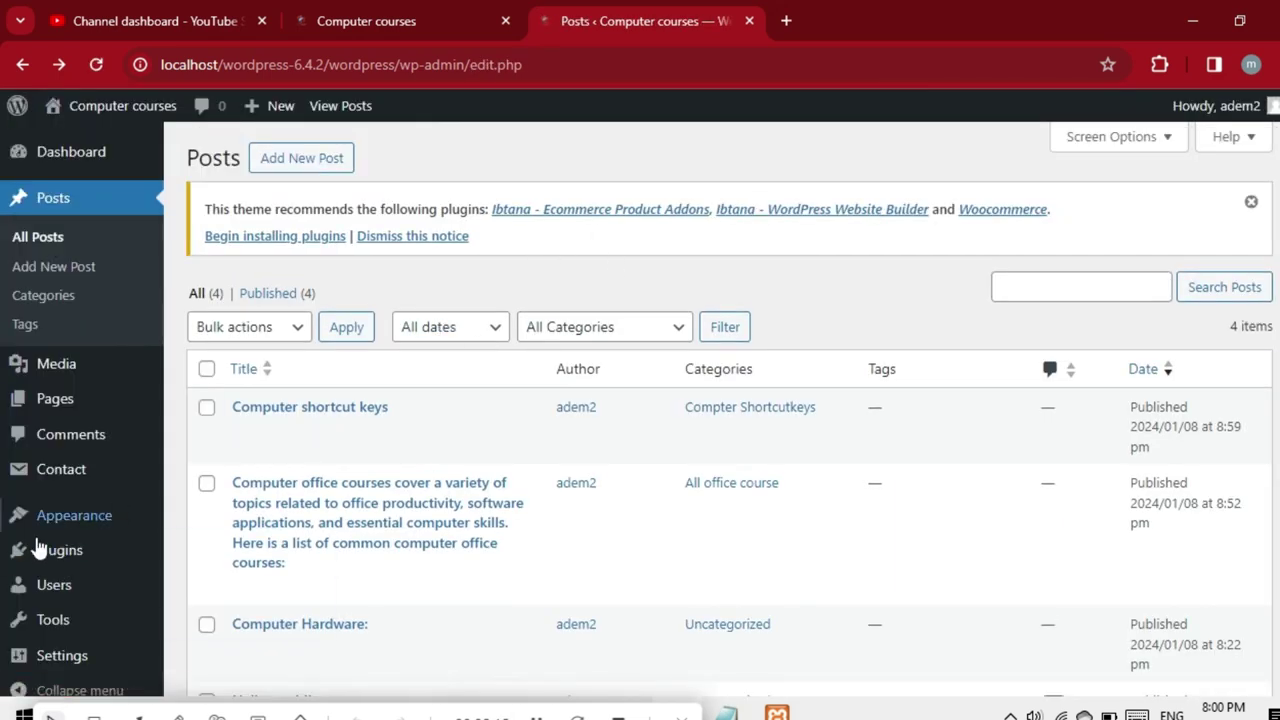
Step: Open the page for adding new plugins and browse the featured plugins
mouse_move(70, 567)
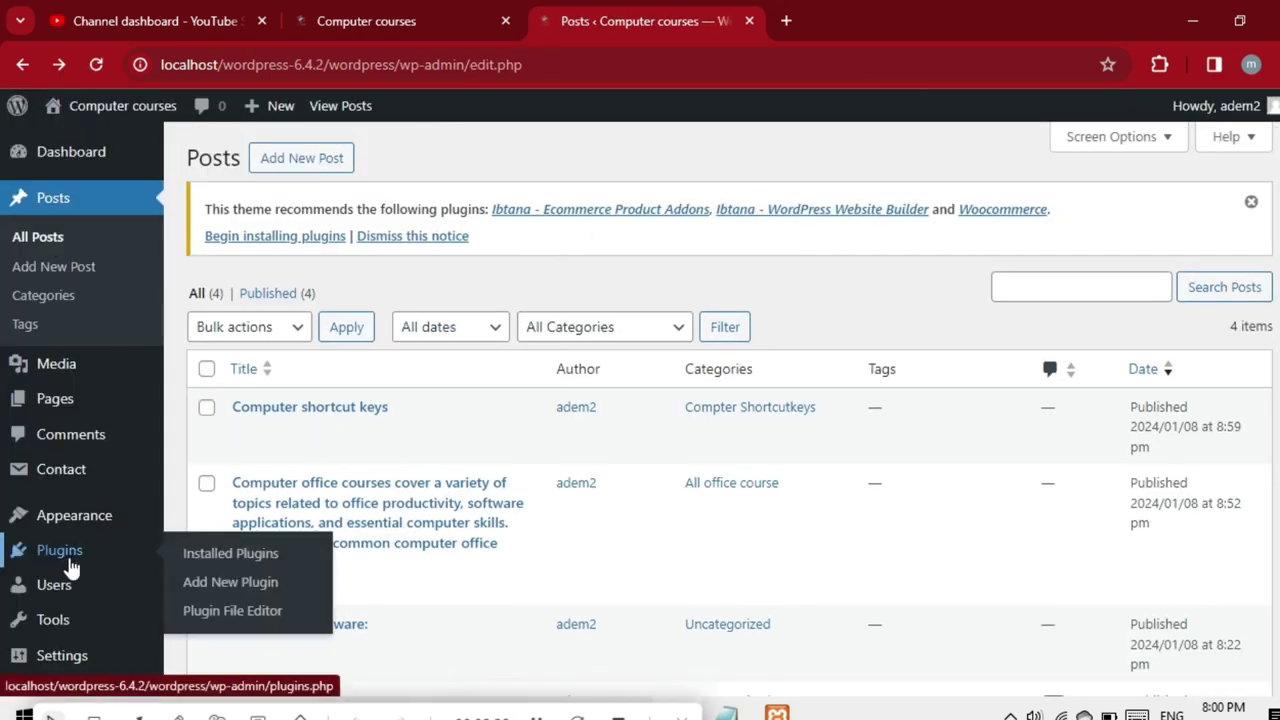
click(244, 588)
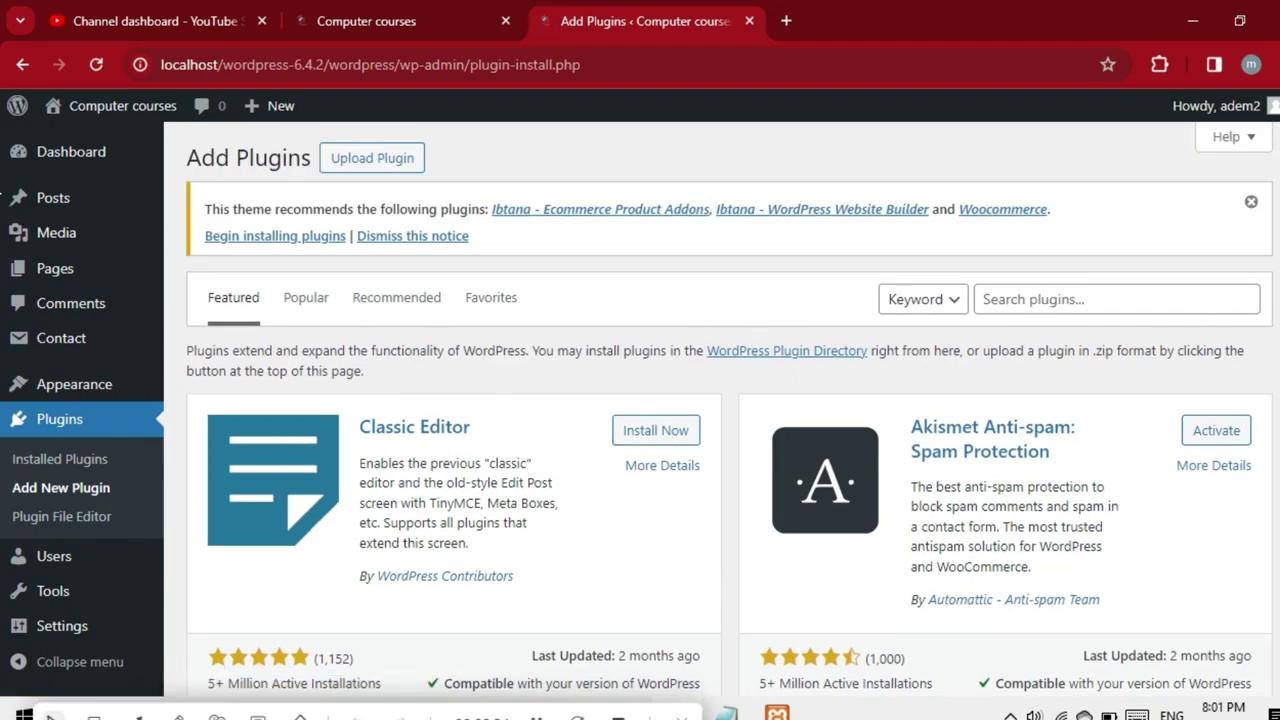
scroll(3, 505, down, 10)
scroll(3, 505, down, 5)
scroll(1268, 268, up, 10)
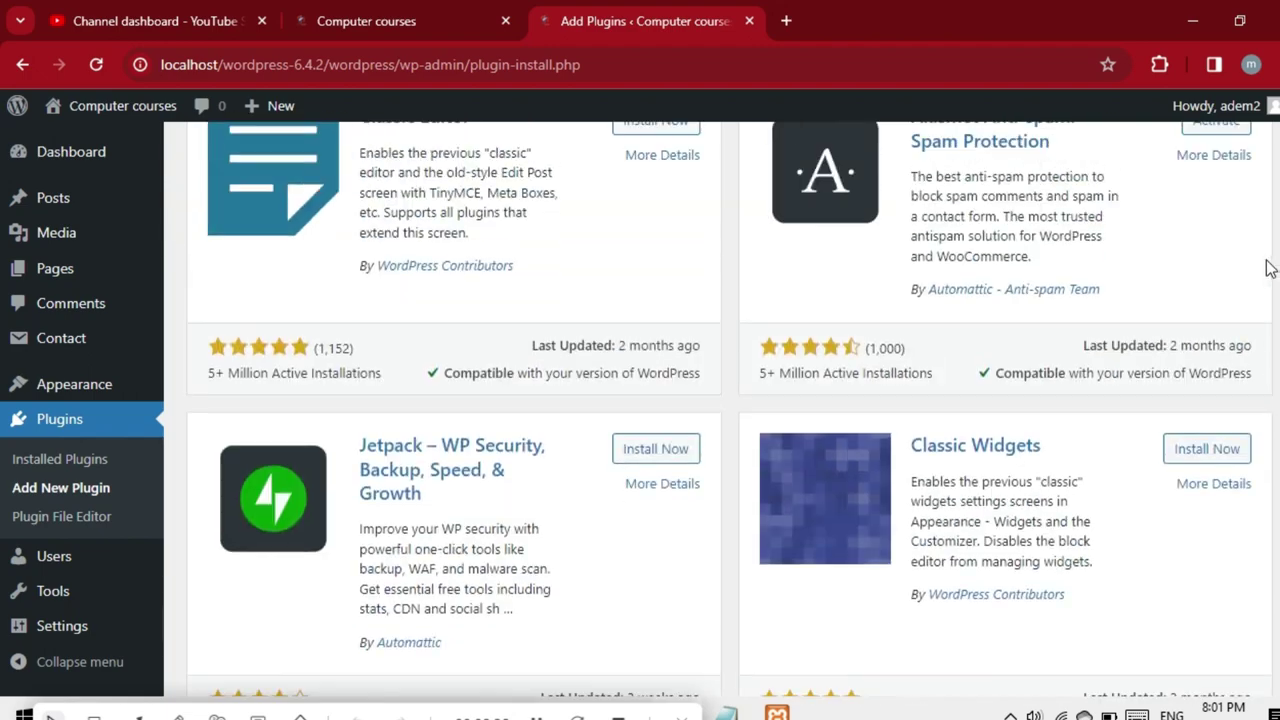
scroll(1268, 268, up, 3)
Step: Search the plugin directory for "m words"
click(1057, 297)
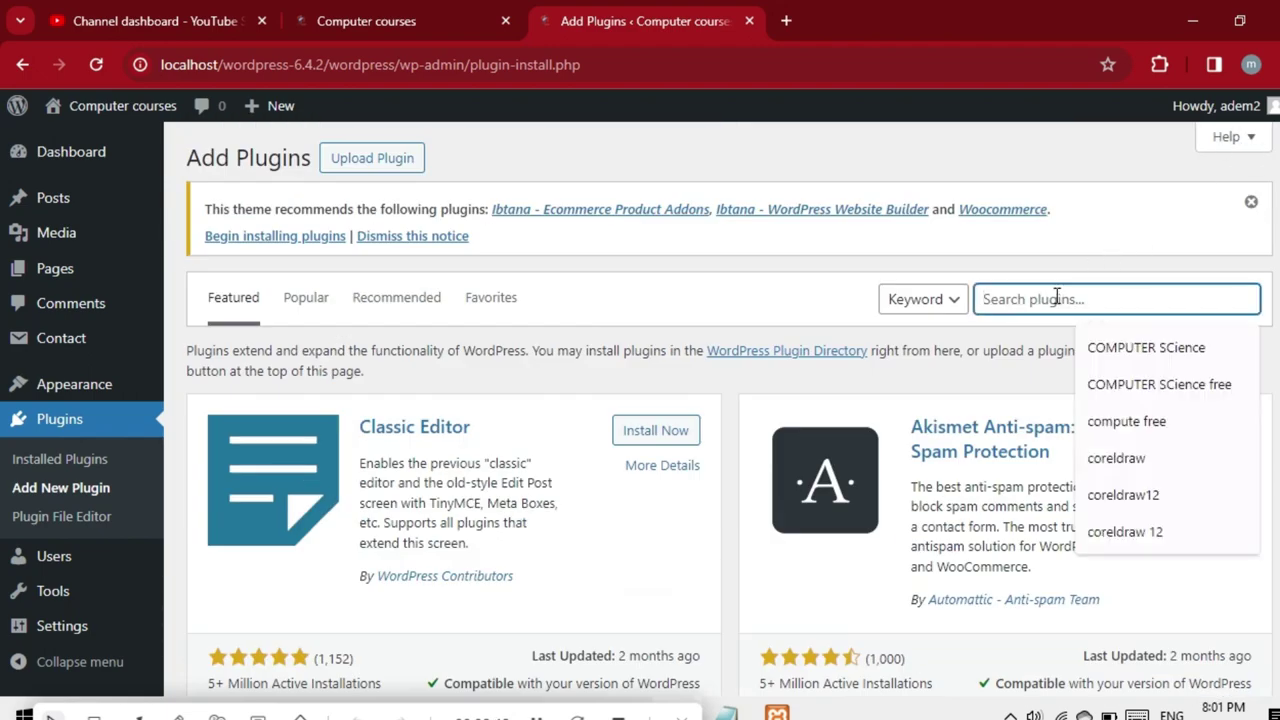
text(m)
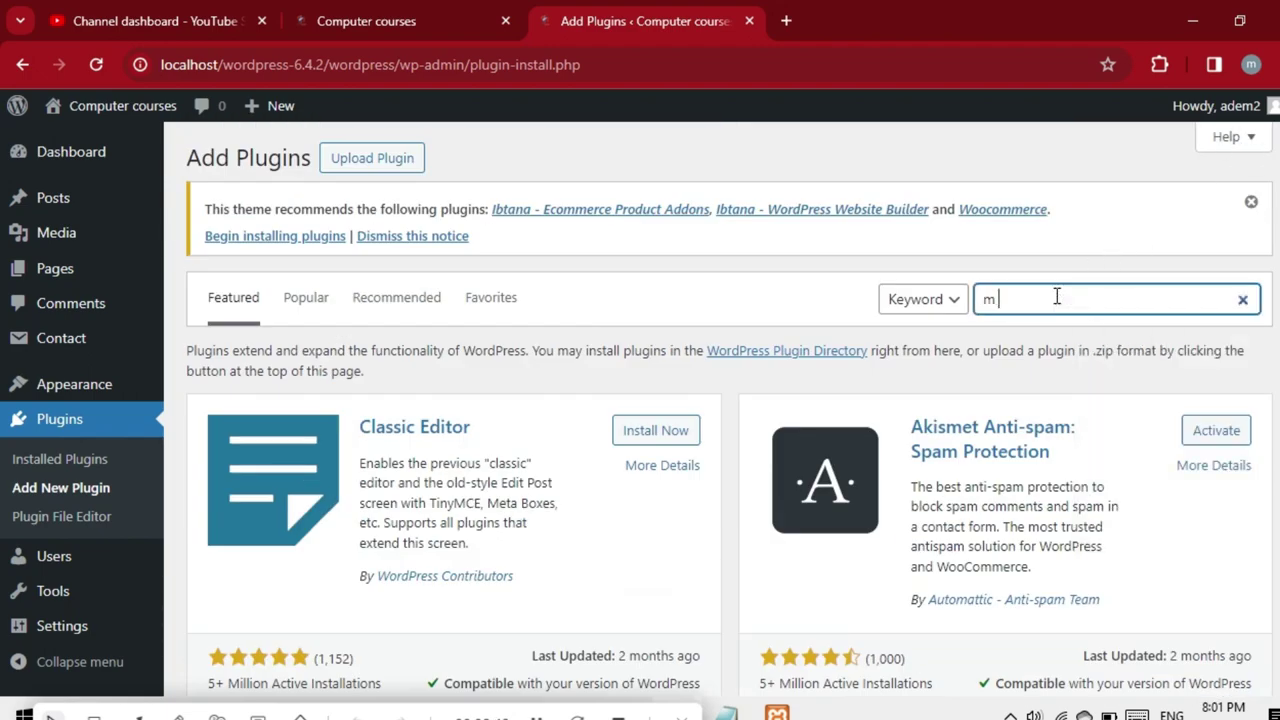
text( wor)
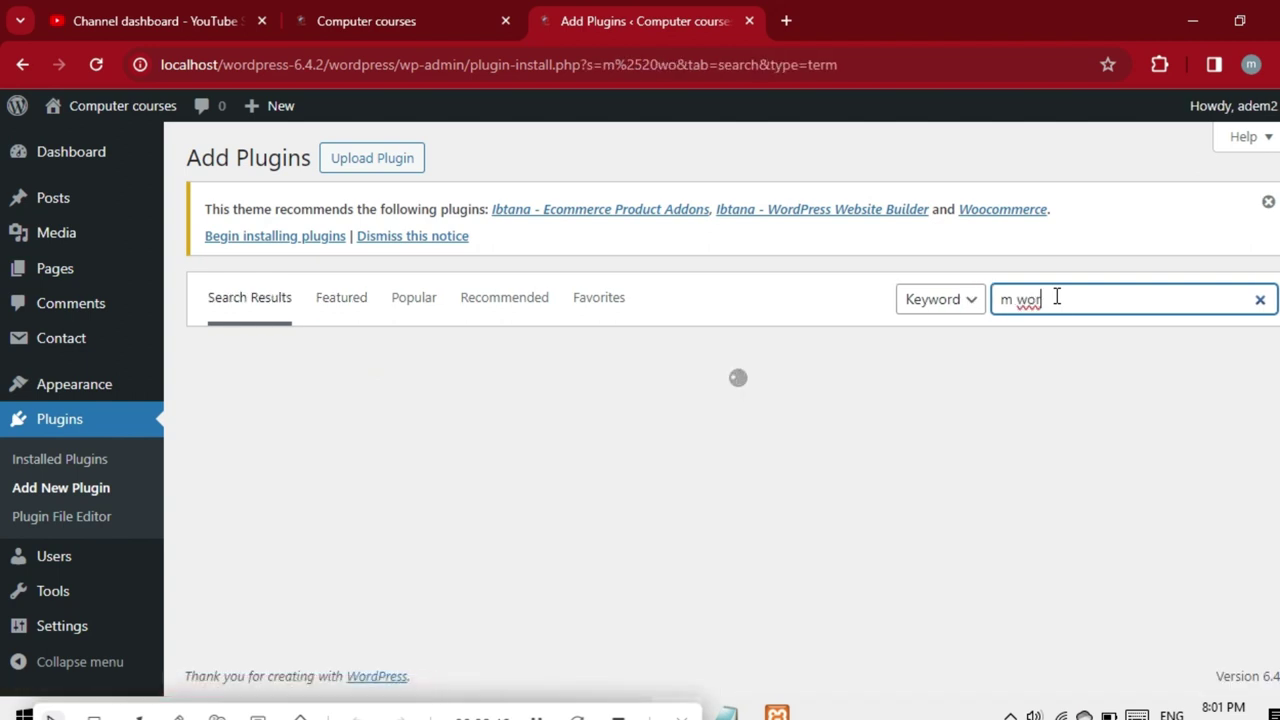
text(ds)
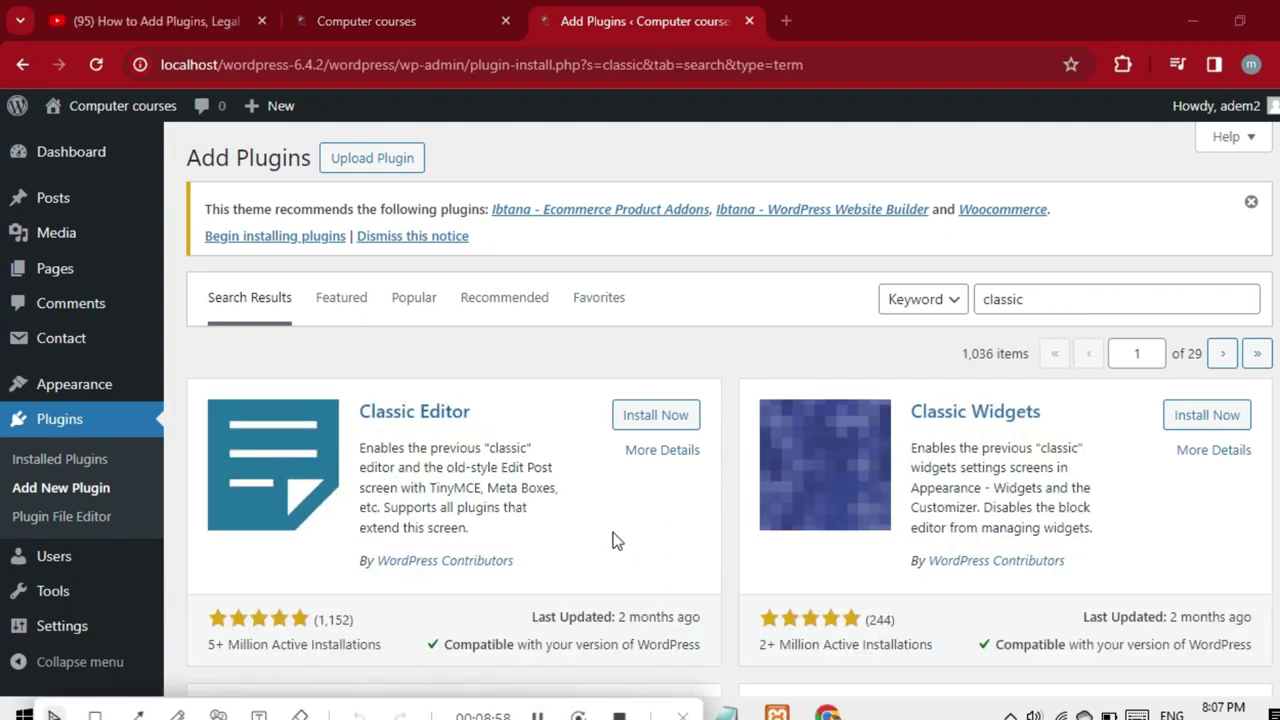
Step: Install and activate the Classic Editor plugin from the "classic" search results
click(655, 418)
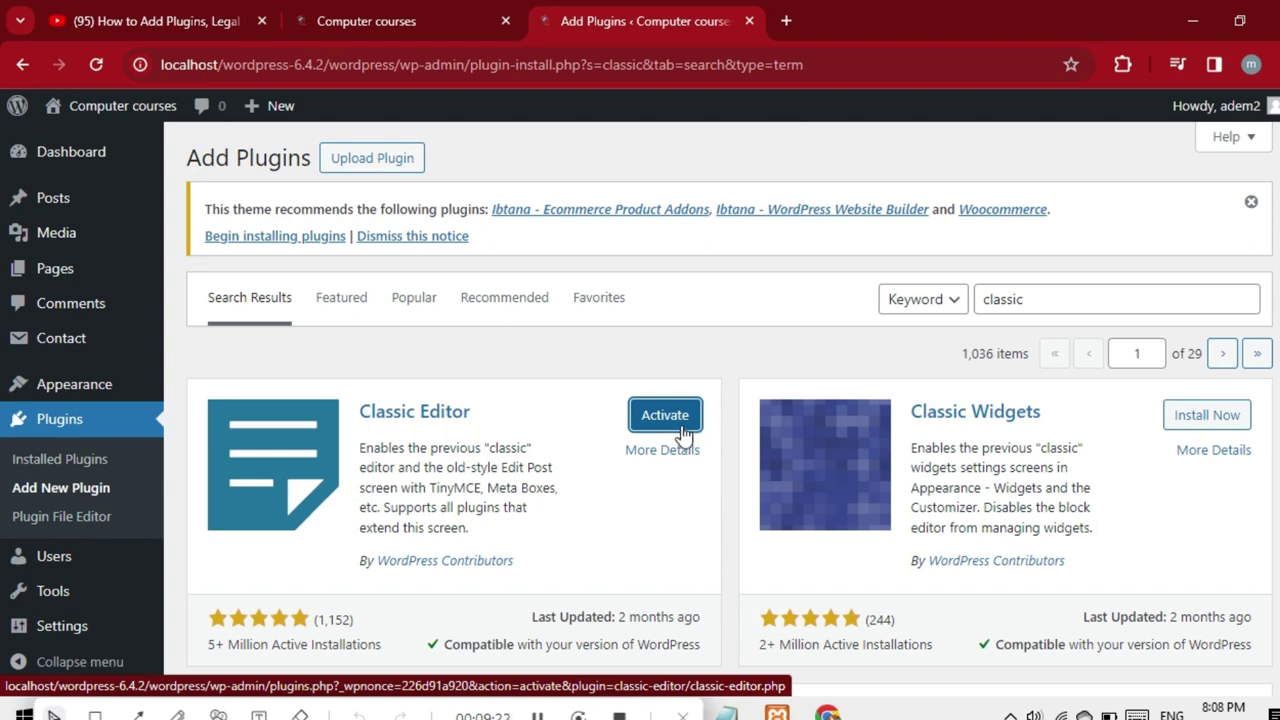
click(665, 417)
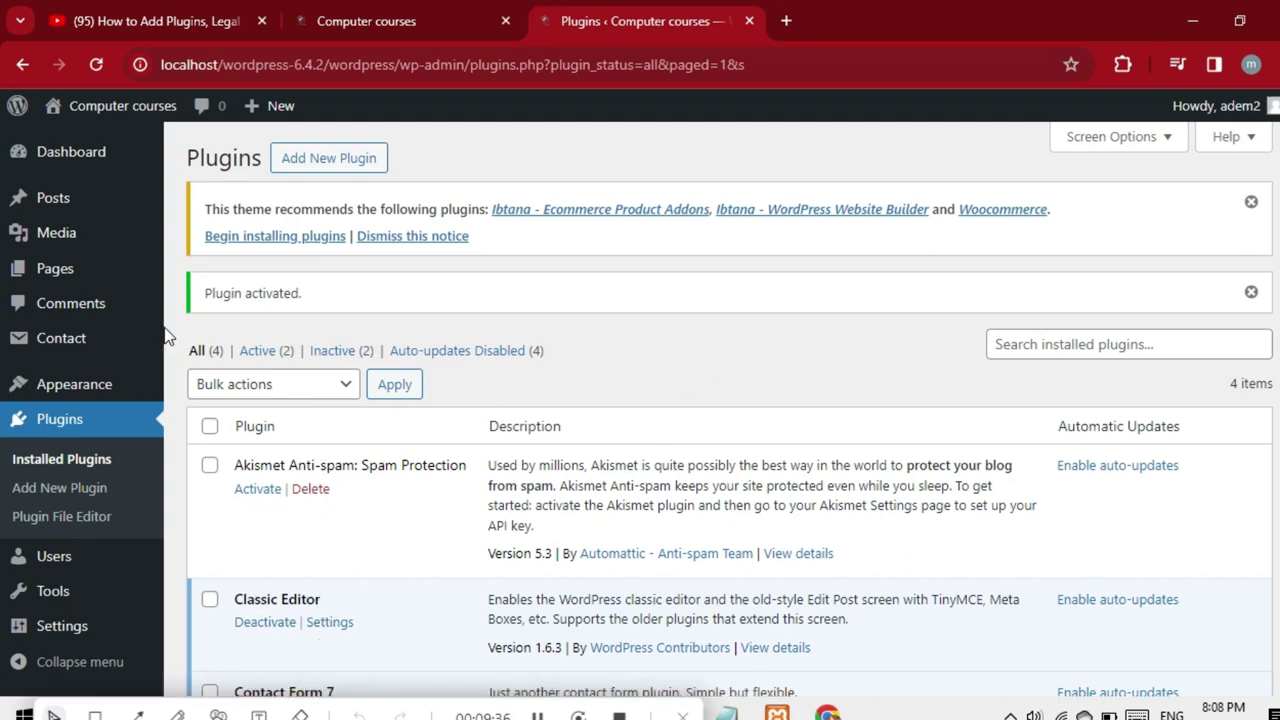
Step: Open a new post in the classic editor and look over its content area and settings boxes
mouse_move(82, 200)
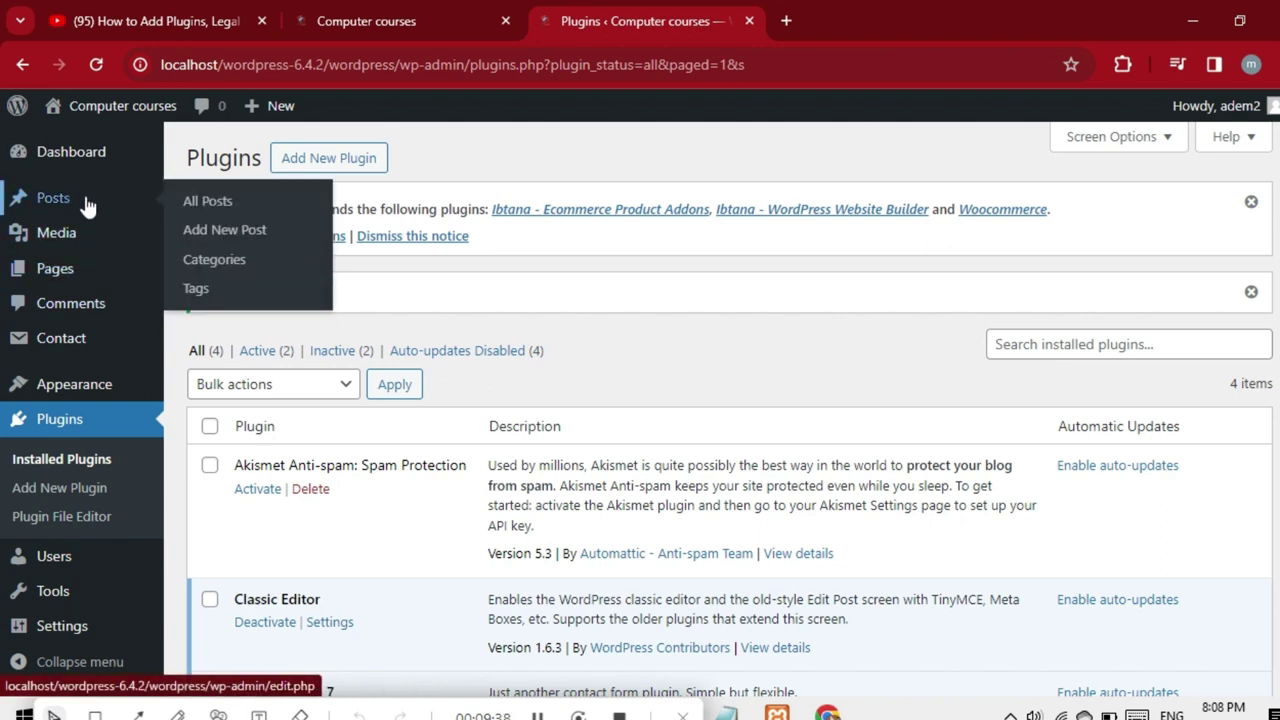
click(232, 233)
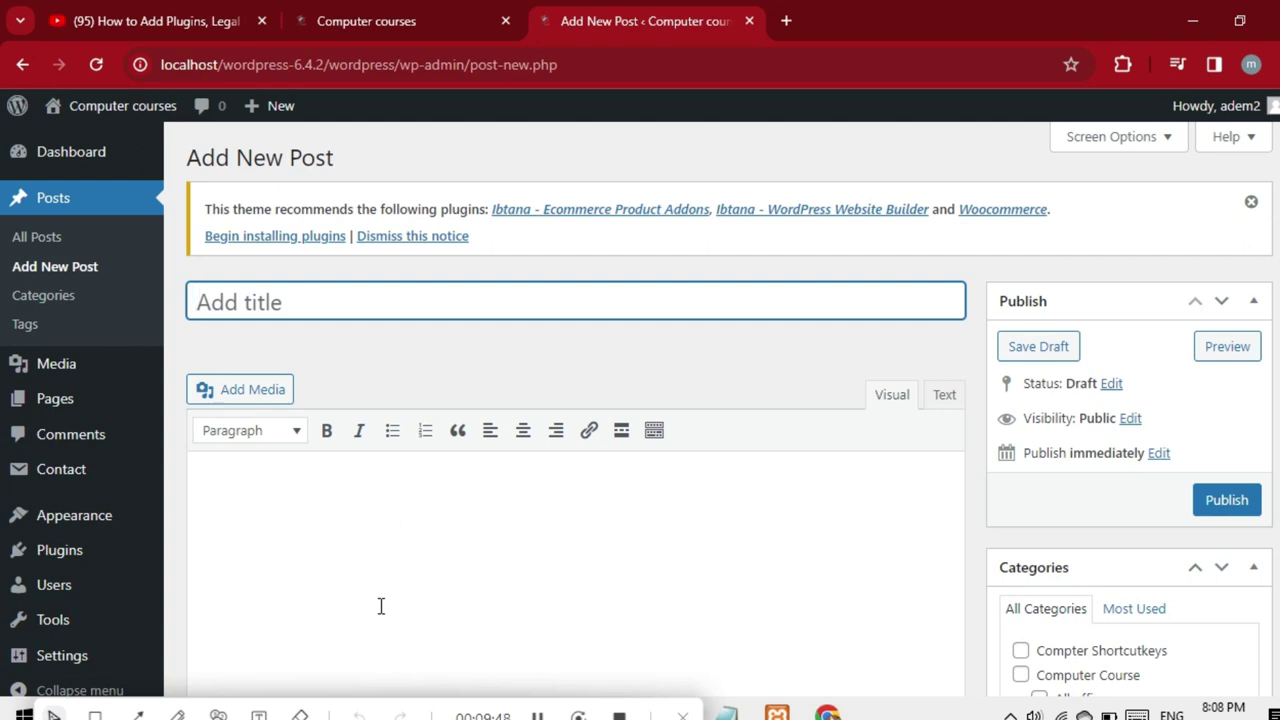
click(315, 501)
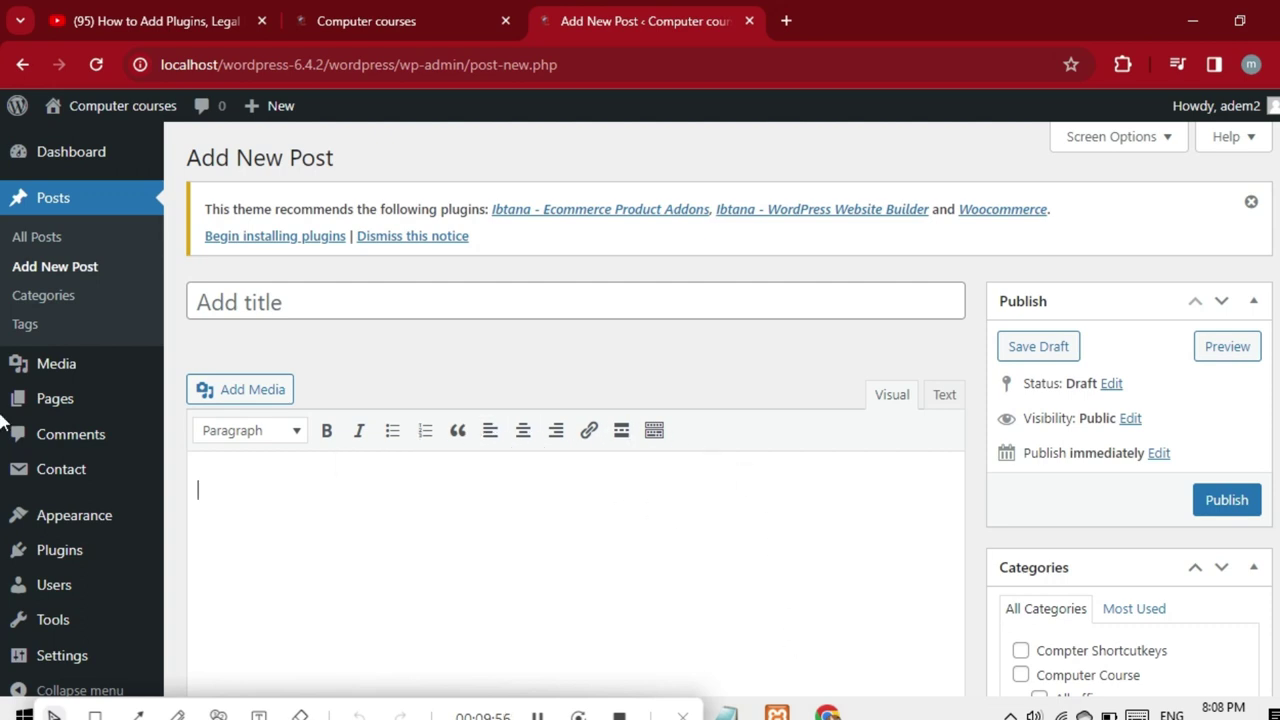
scroll(4, 476, down, 3)
scroll(6, 500, down, 1)
scroll(6, 500, up, 5)
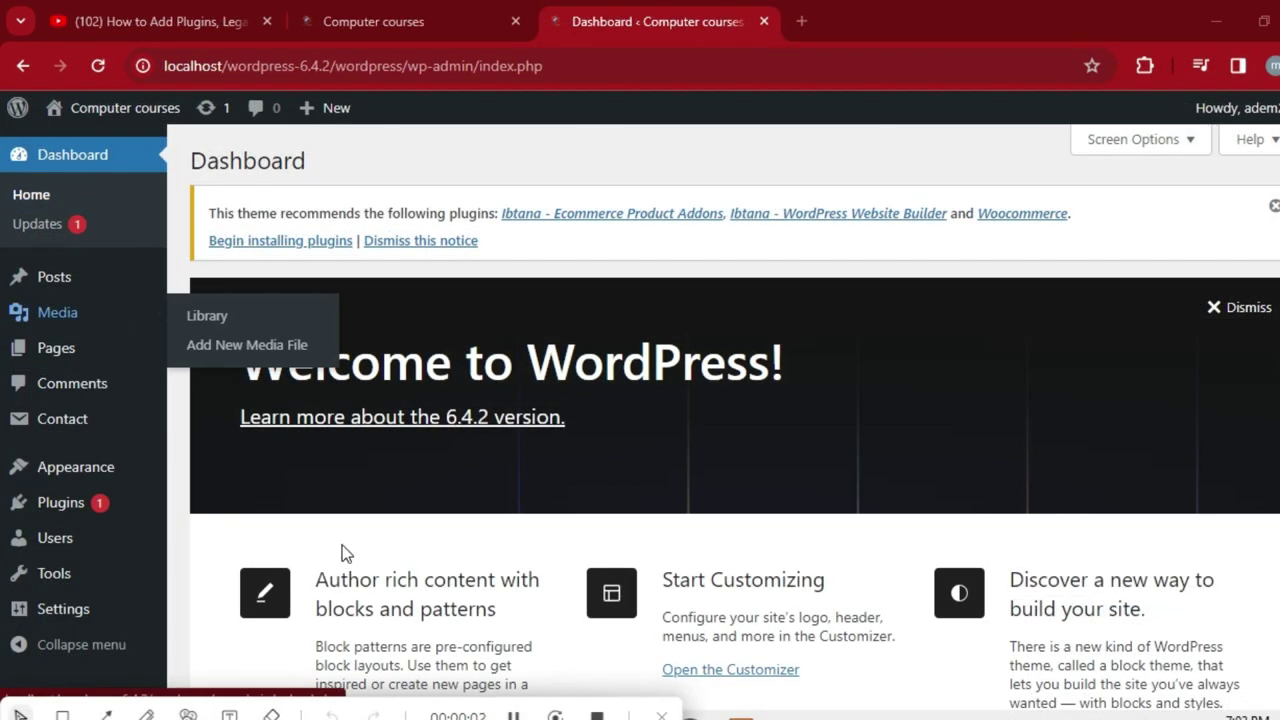
Step: Start a new post from the dashboard and paste the copied introduction ending in "Here's a brief overview:" as its title
mouse_move(72, 284)
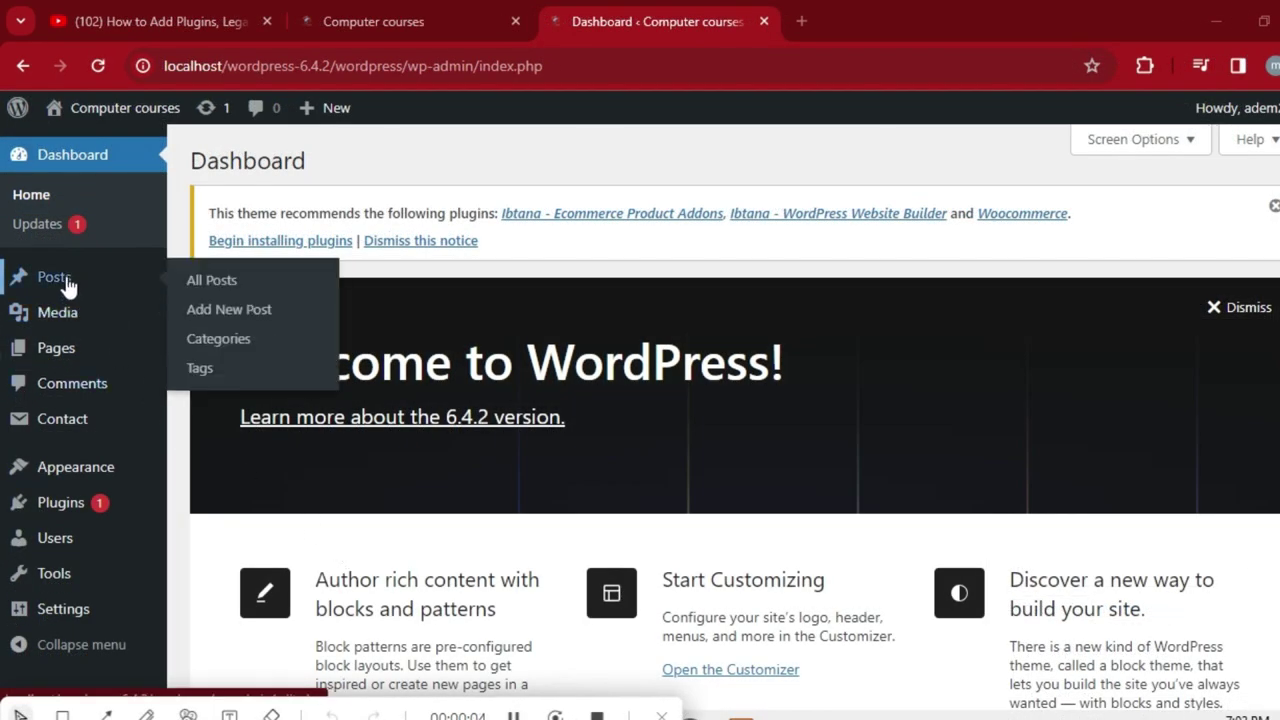
click(240, 314)
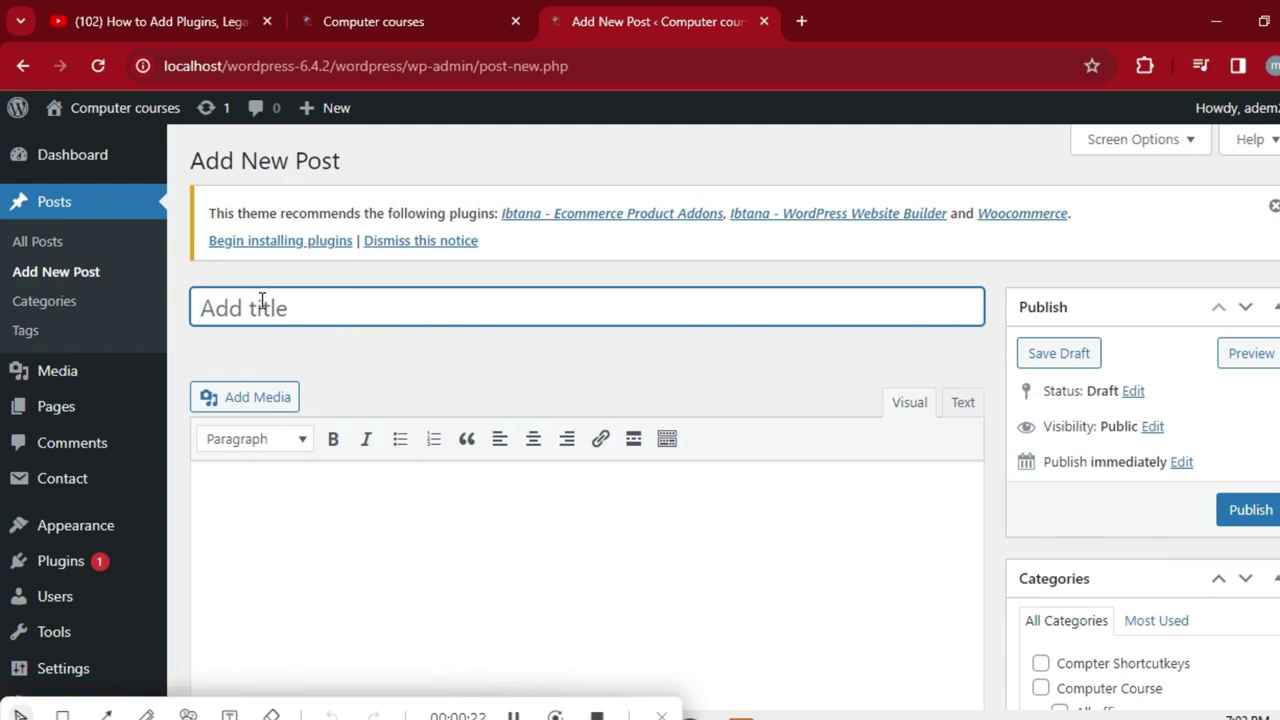
click(282, 496)
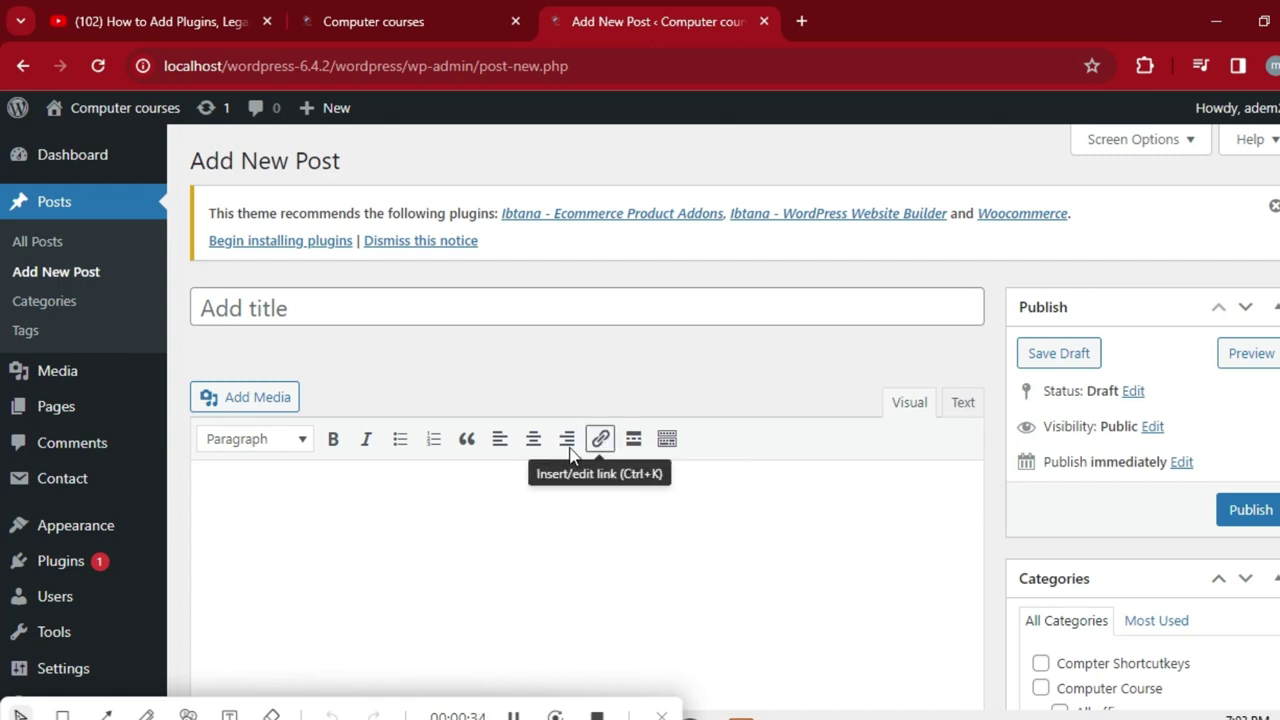
click(762, 592)
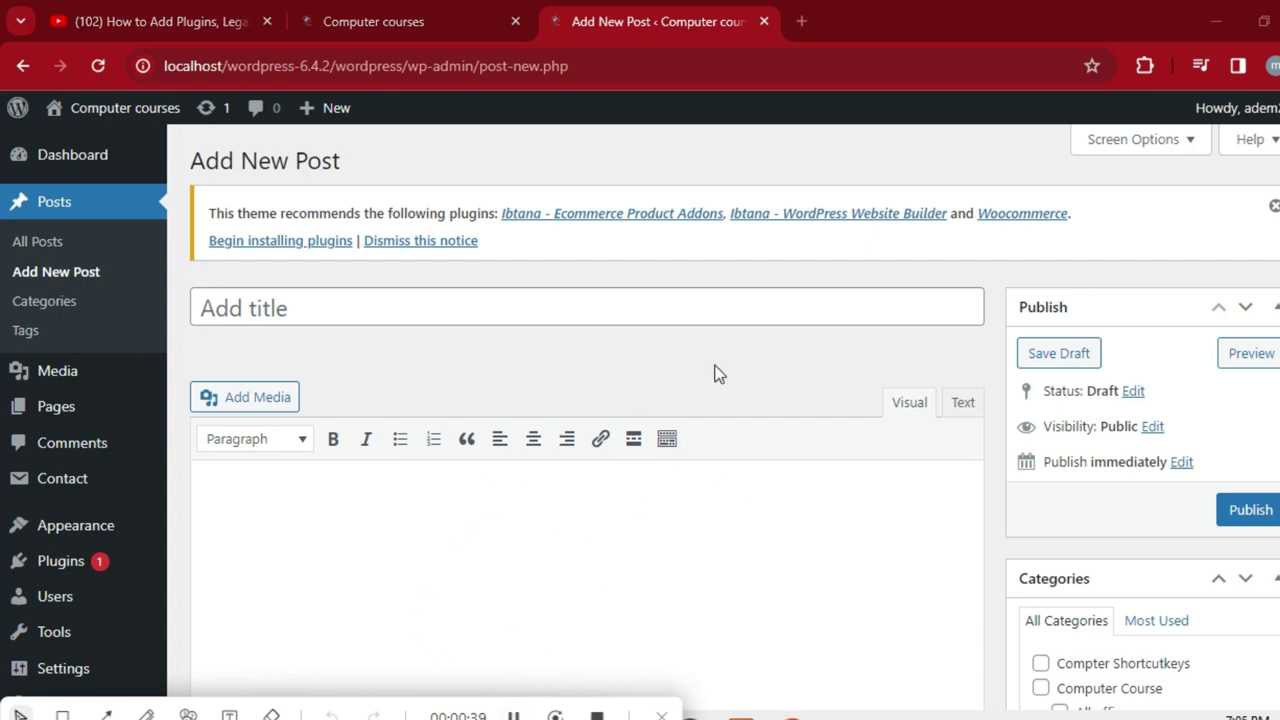
click(476, 308)
right_click(476, 309)
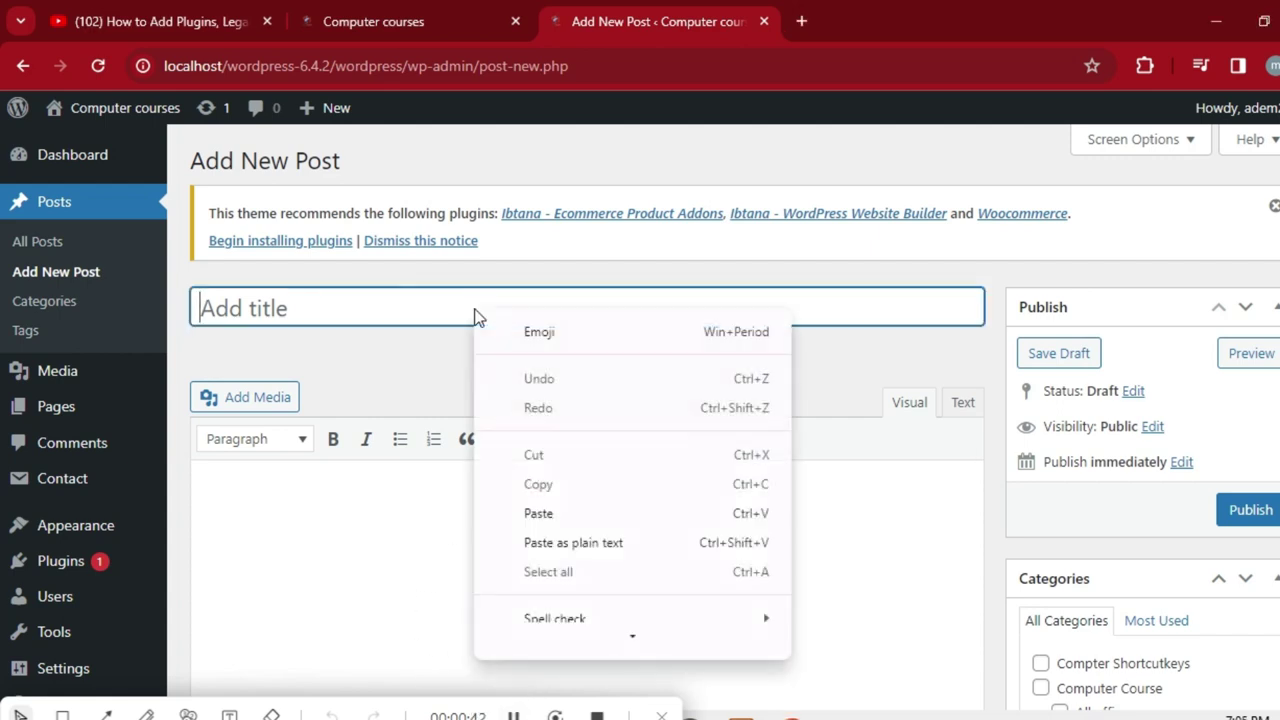
click(552, 515)
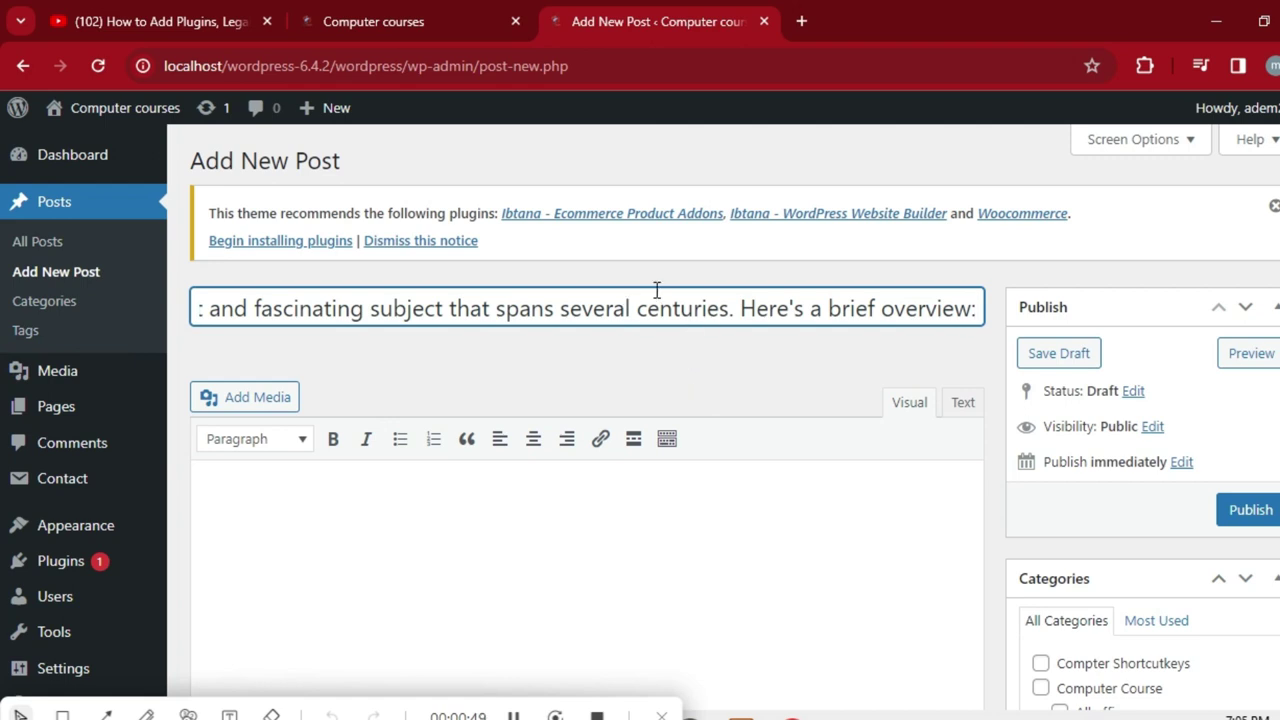
Step: Paste the copied numbered list on computer history, starting with "Early Calculating Devices (Pre-20th century)", into the post's content area
click(253, 489)
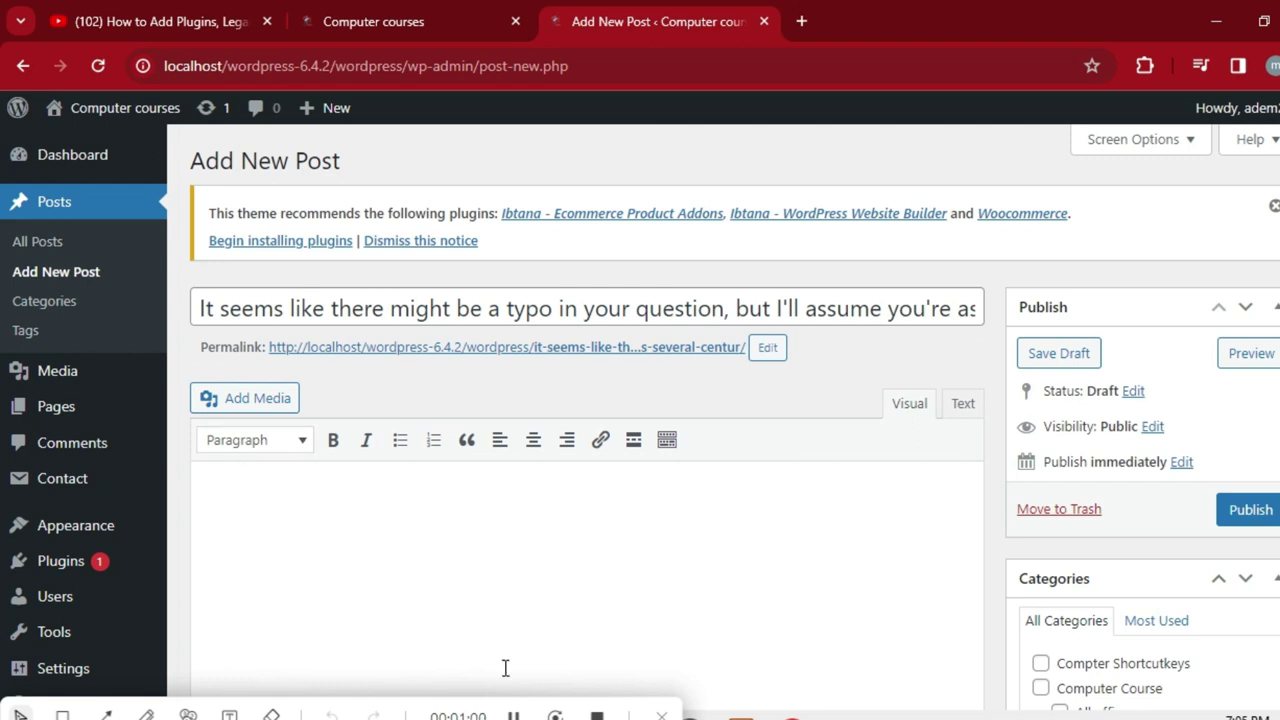
click(511, 715)
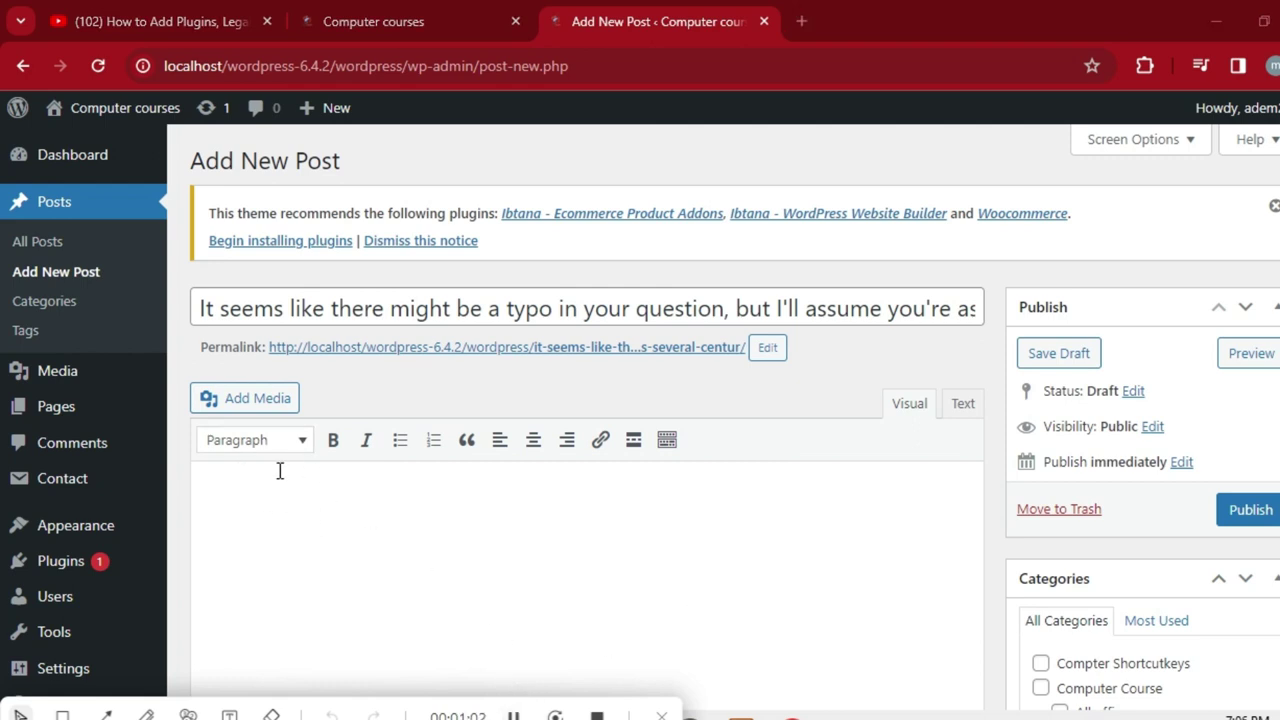
click(248, 486)
right_click(248, 484)
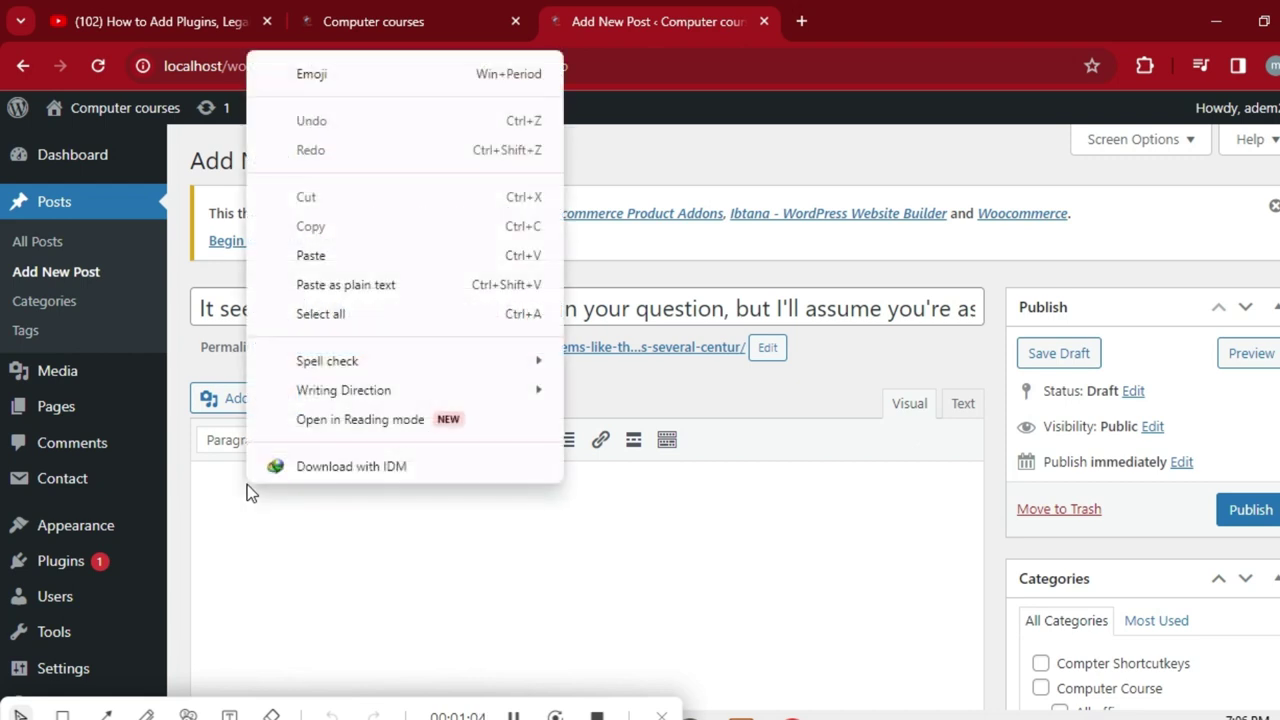
click(313, 282)
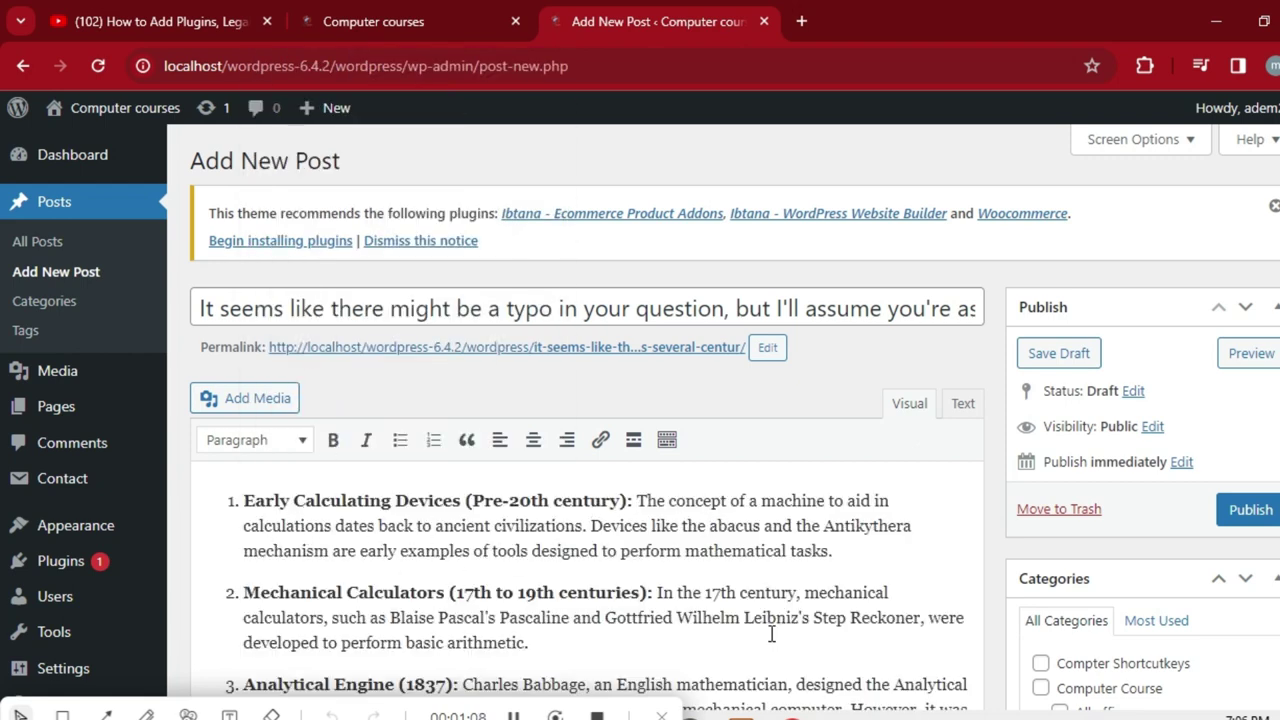
Step: Review the pasted list down to the Artificial Intelligence and Quantum Computing entry and publish the post
scroll(3, 500, down, 10)
scroll(3, 605, down, 3)
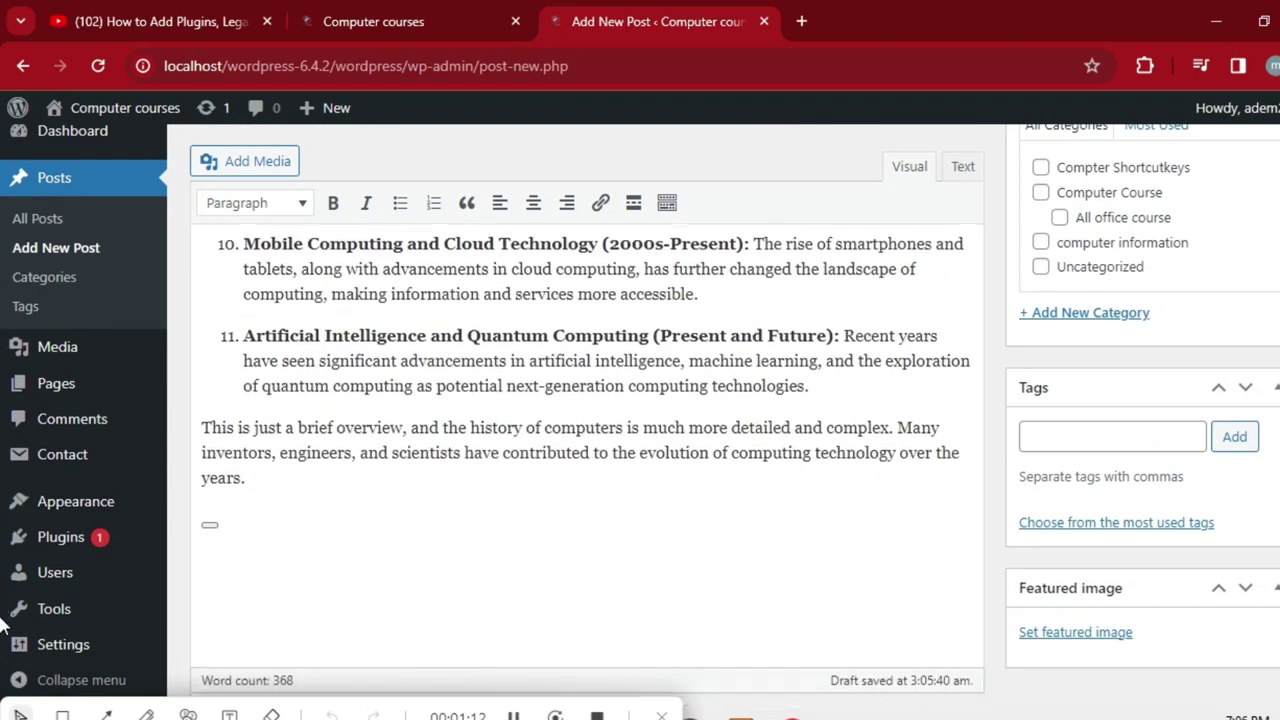
scroll(3, 597, up, 4)
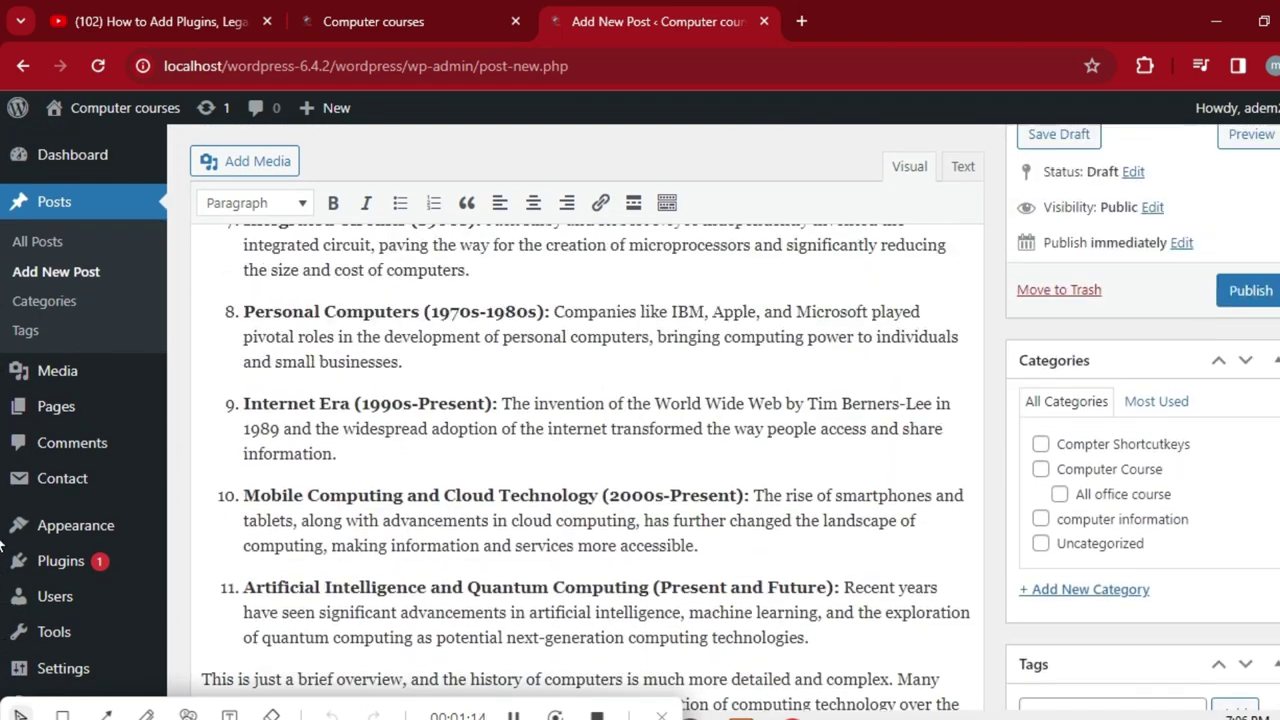
scroll(591, 461, up, 3)
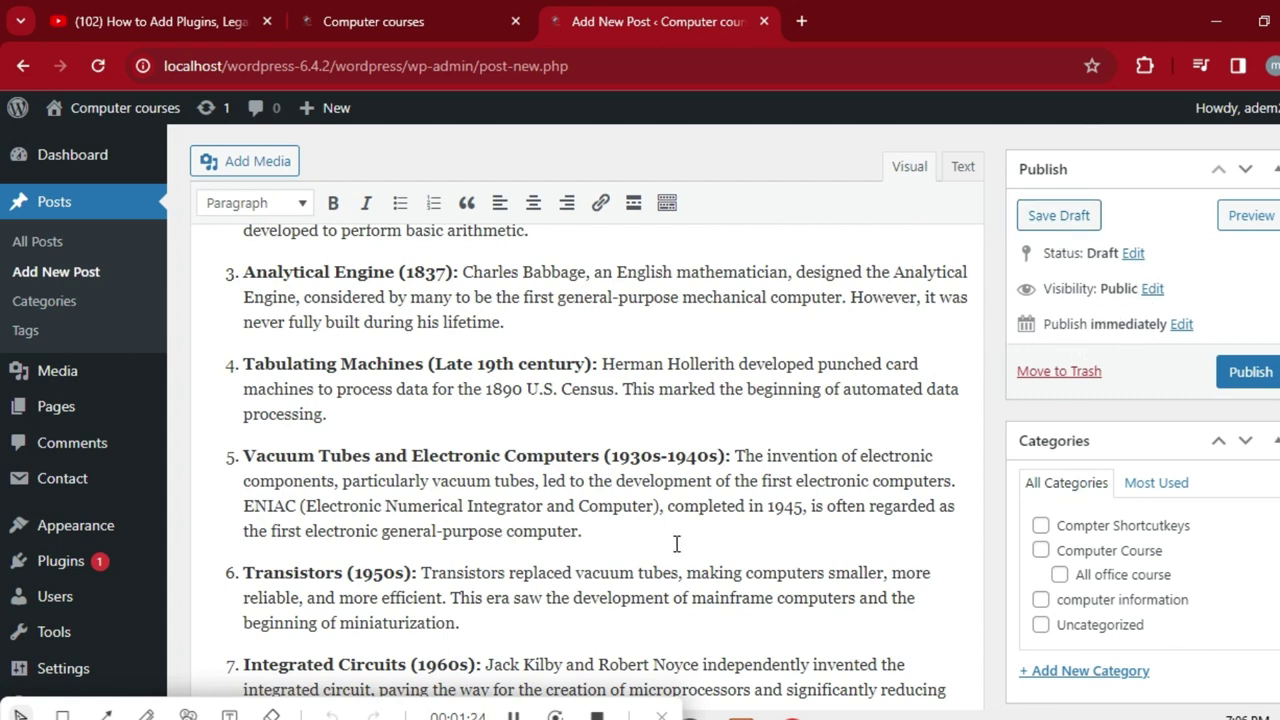
scroll(2, 172, up, 5)
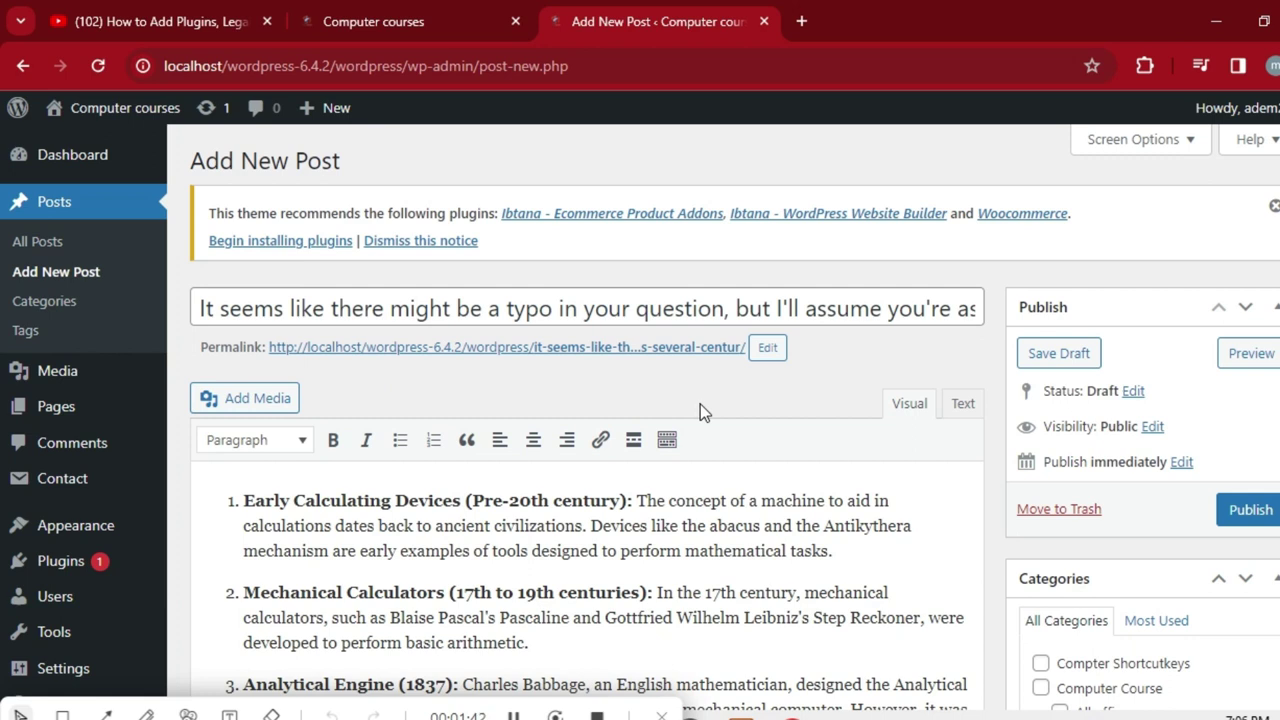
click(767, 346)
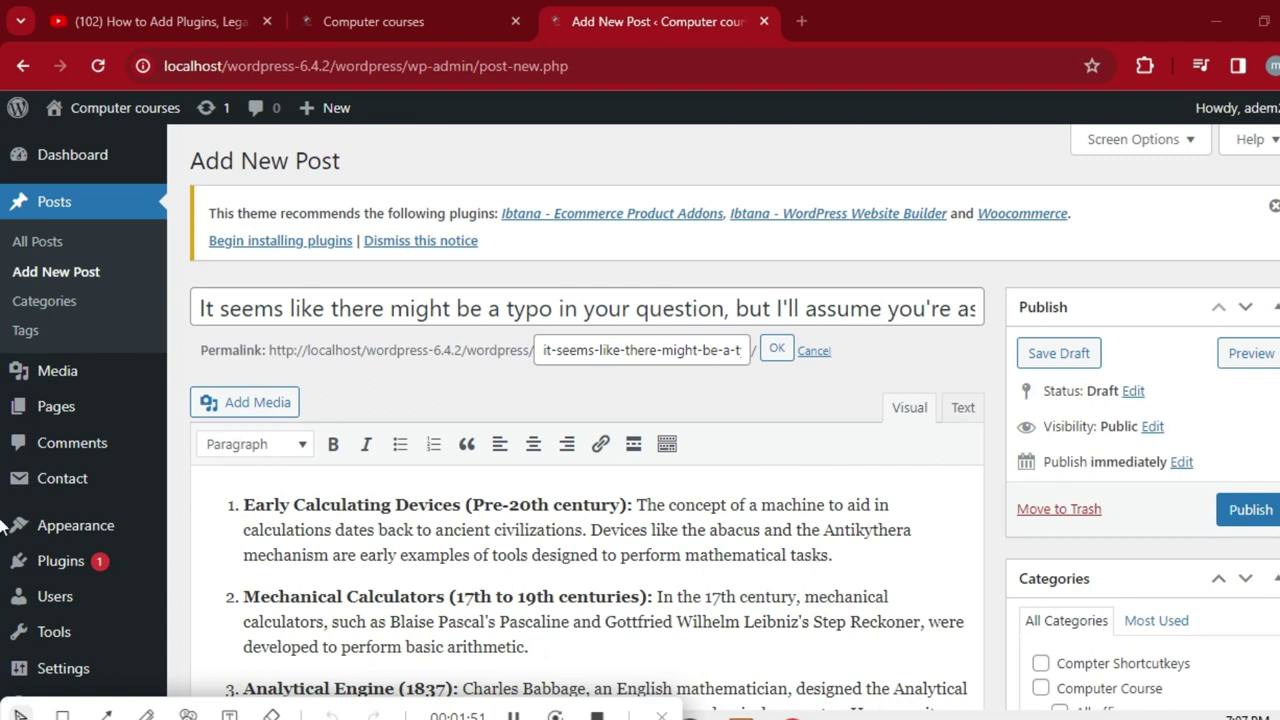
click(1250, 511)
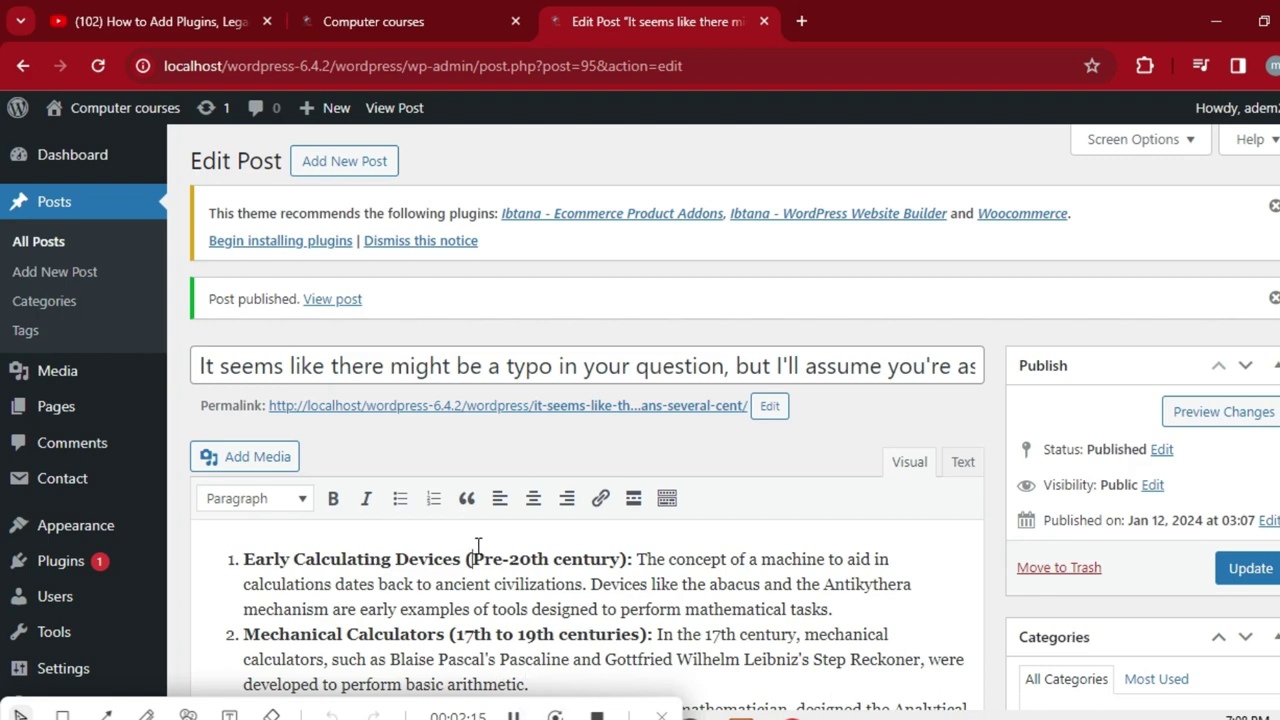
drag(470, 559, 500, 563)
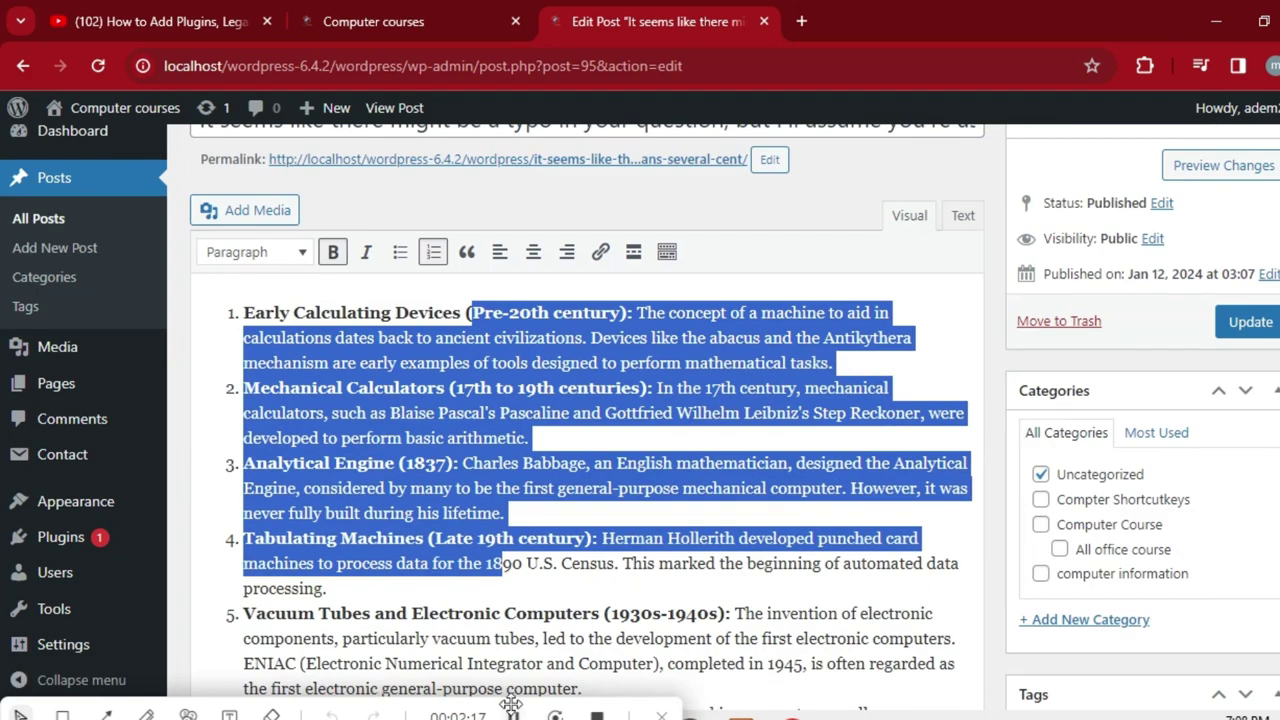
Step: Open the plugin upload form, select the advanced-custom-fields.6.2.3 archive in Downloads, and dismiss the file chooser without loading it
mouse_move(90, 510)
mouse_move(84, 543)
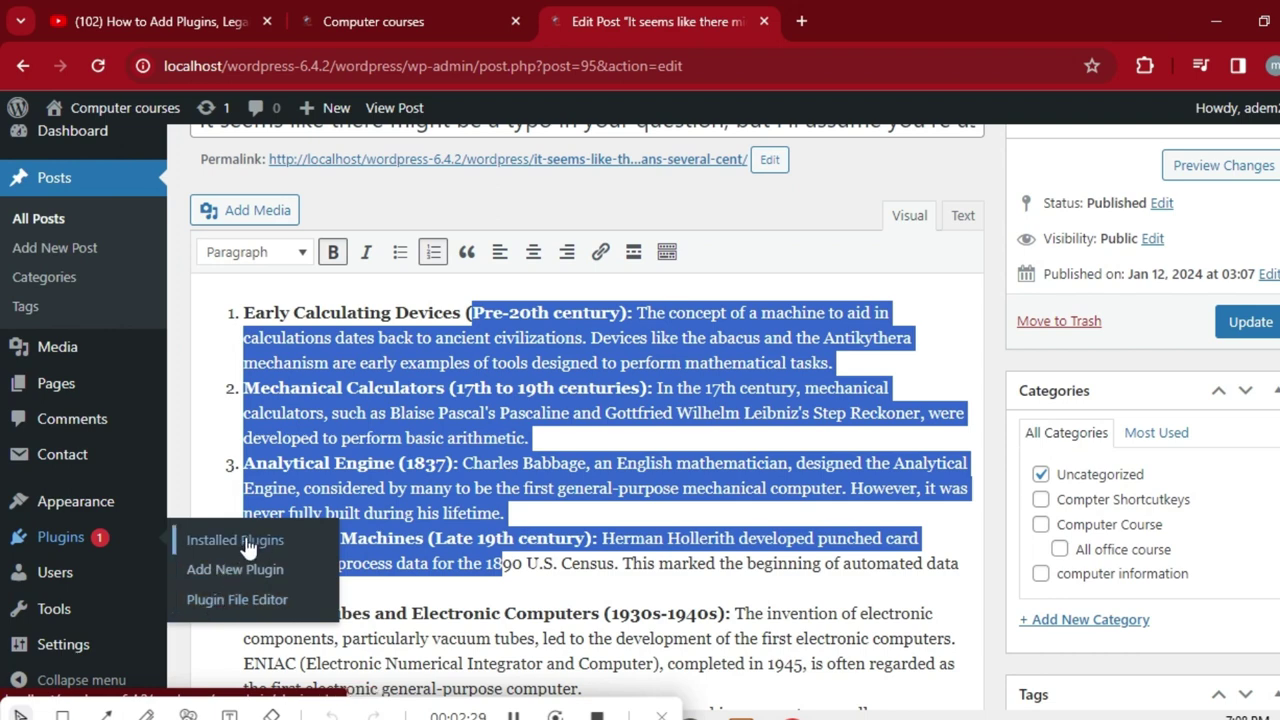
click(260, 572)
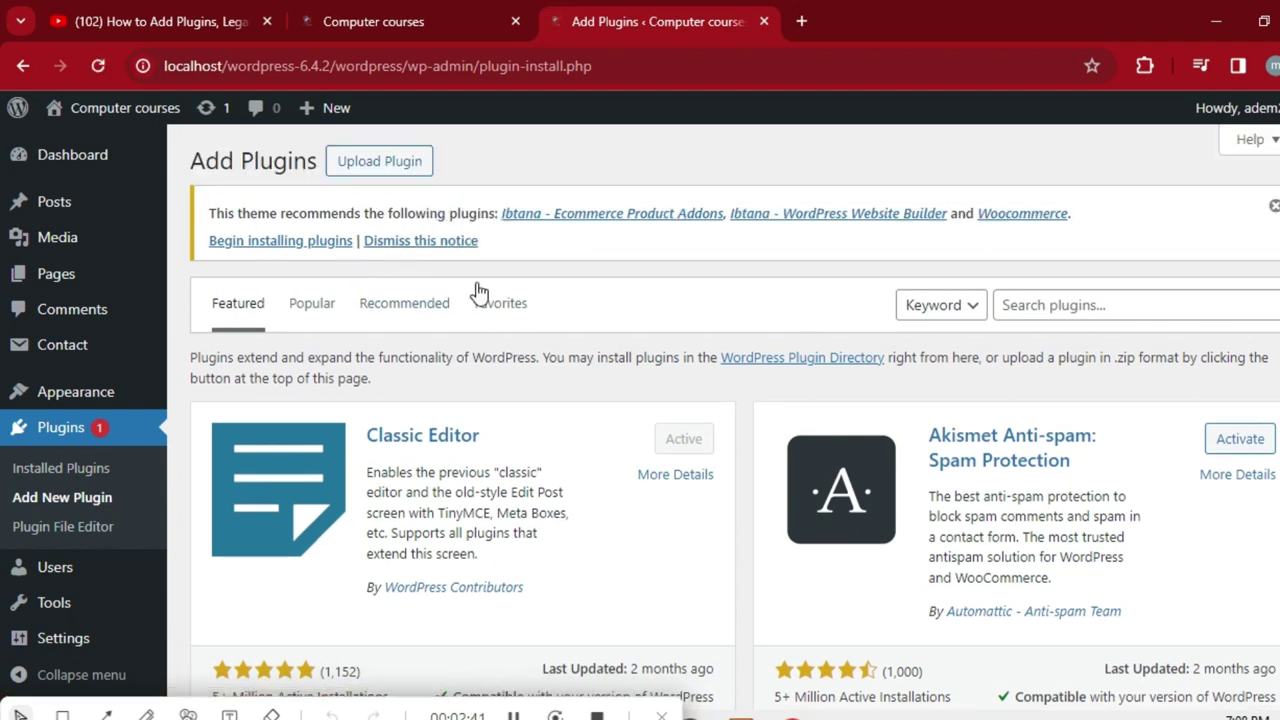
click(383, 175)
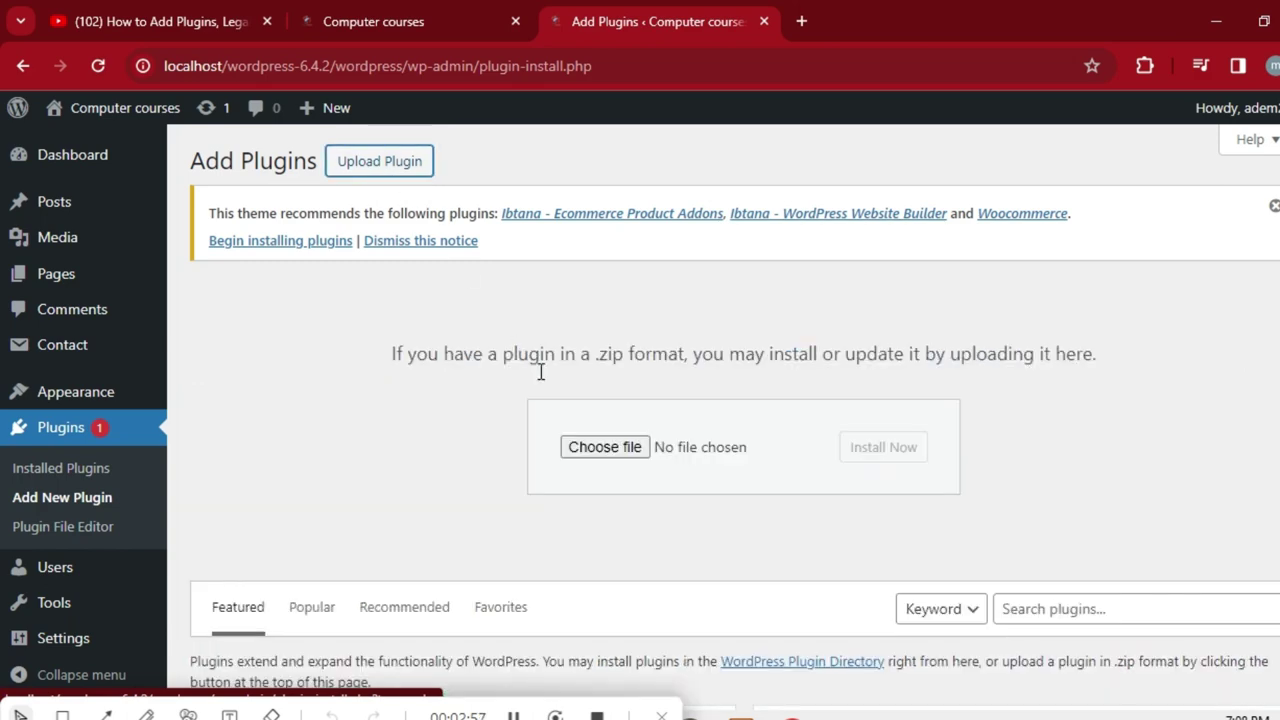
click(605, 447)
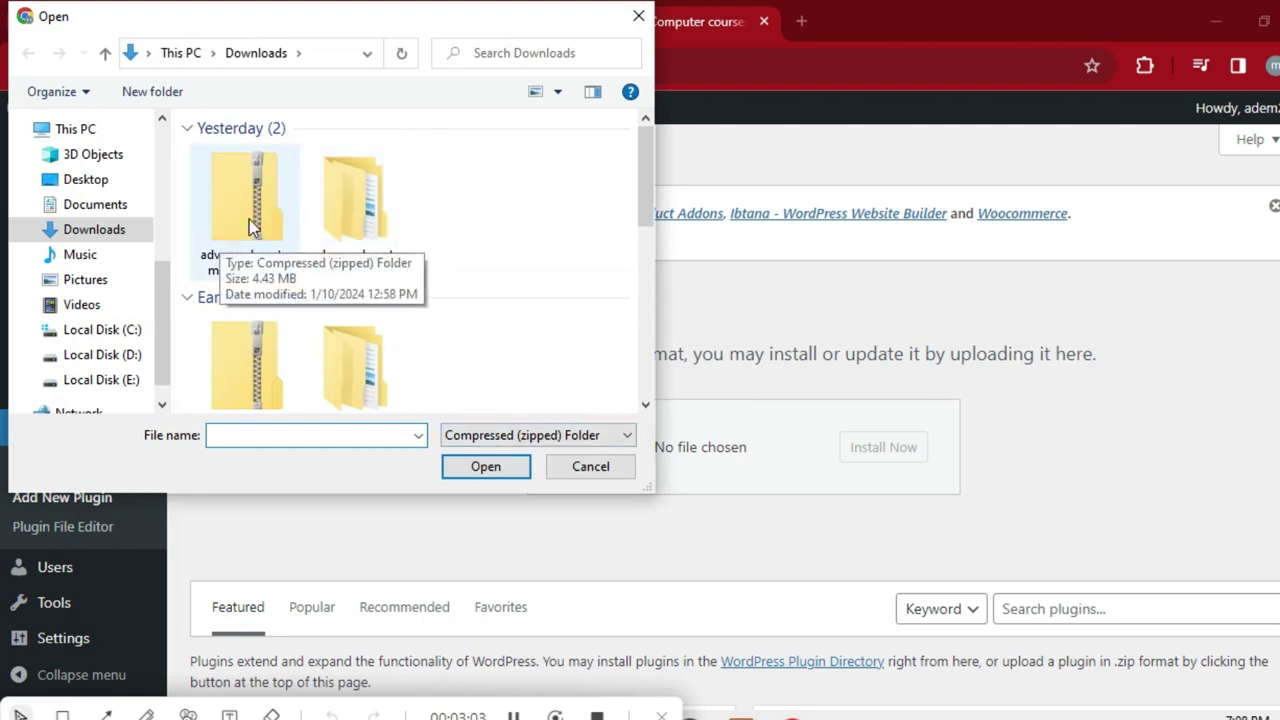
click(279, 245)
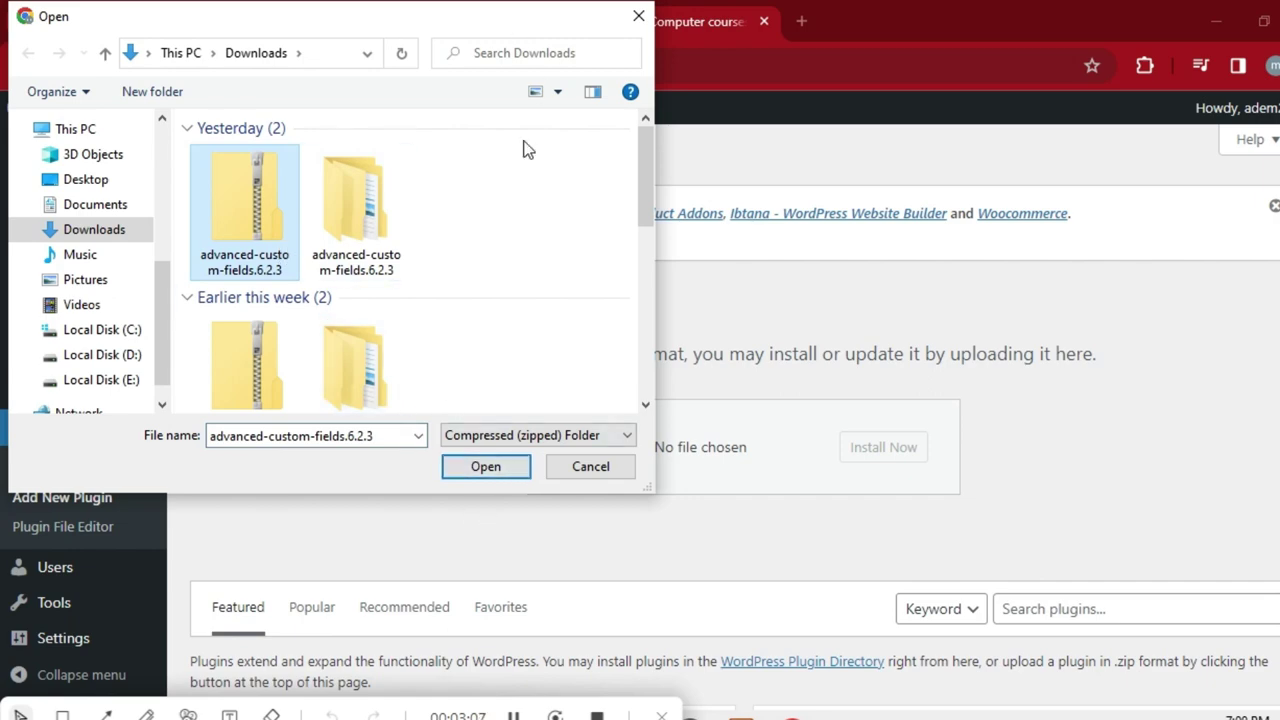
click(638, 17)
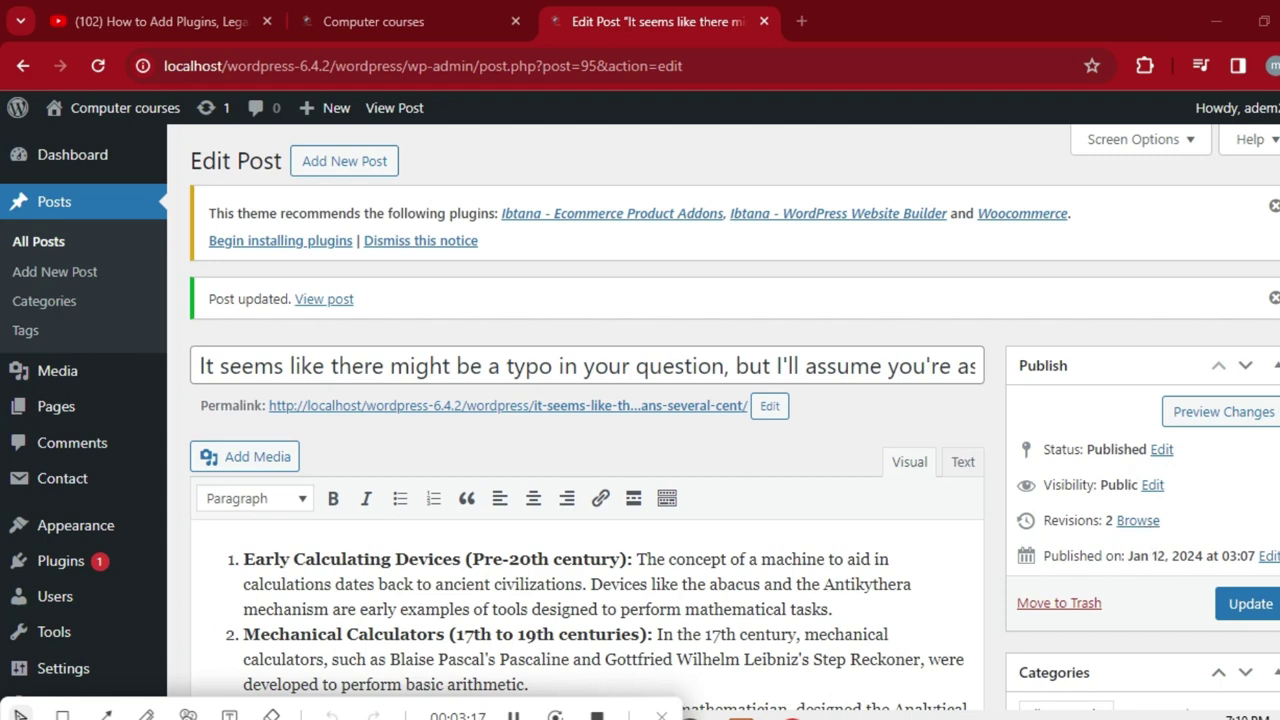
Step: Update the published computer history post with the computer information category assigned
scroll(1150, 480, down, 3)
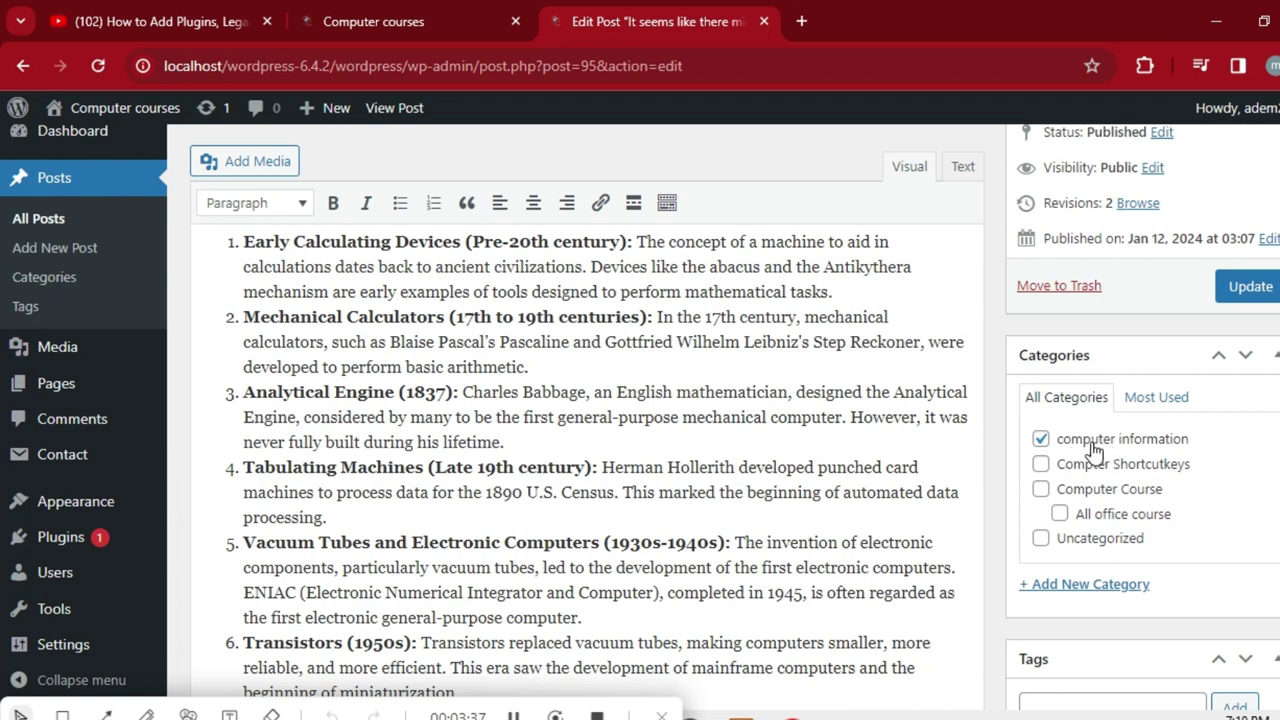
click(1250, 287)
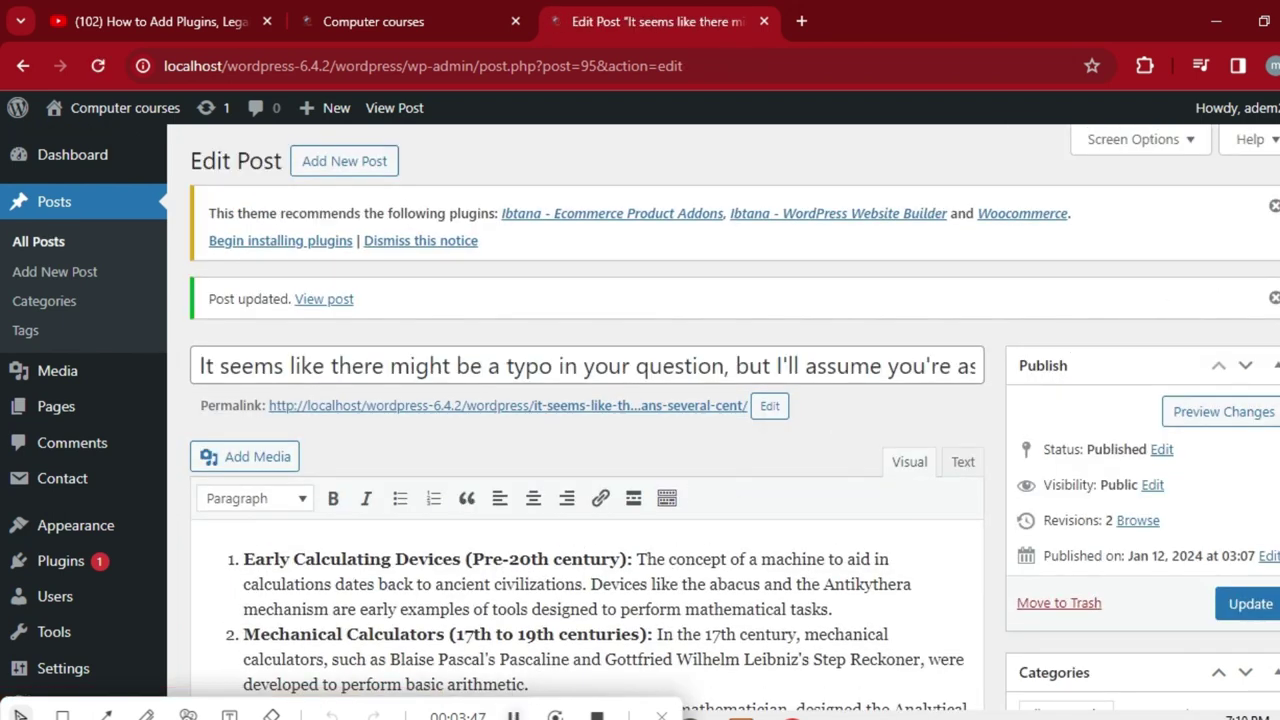
Step: Reload the live site, open the Computer Information category, and read through the full computer history post
key(ctrl+shift+Tab)
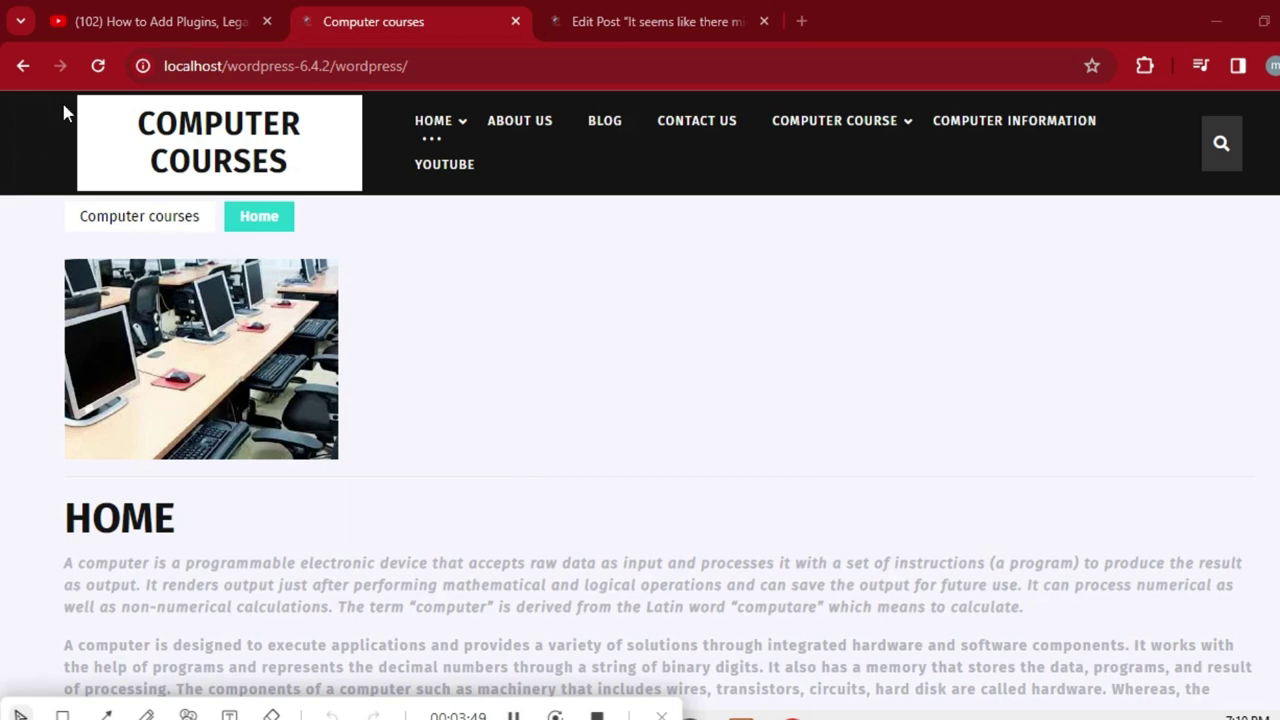
click(99, 66)
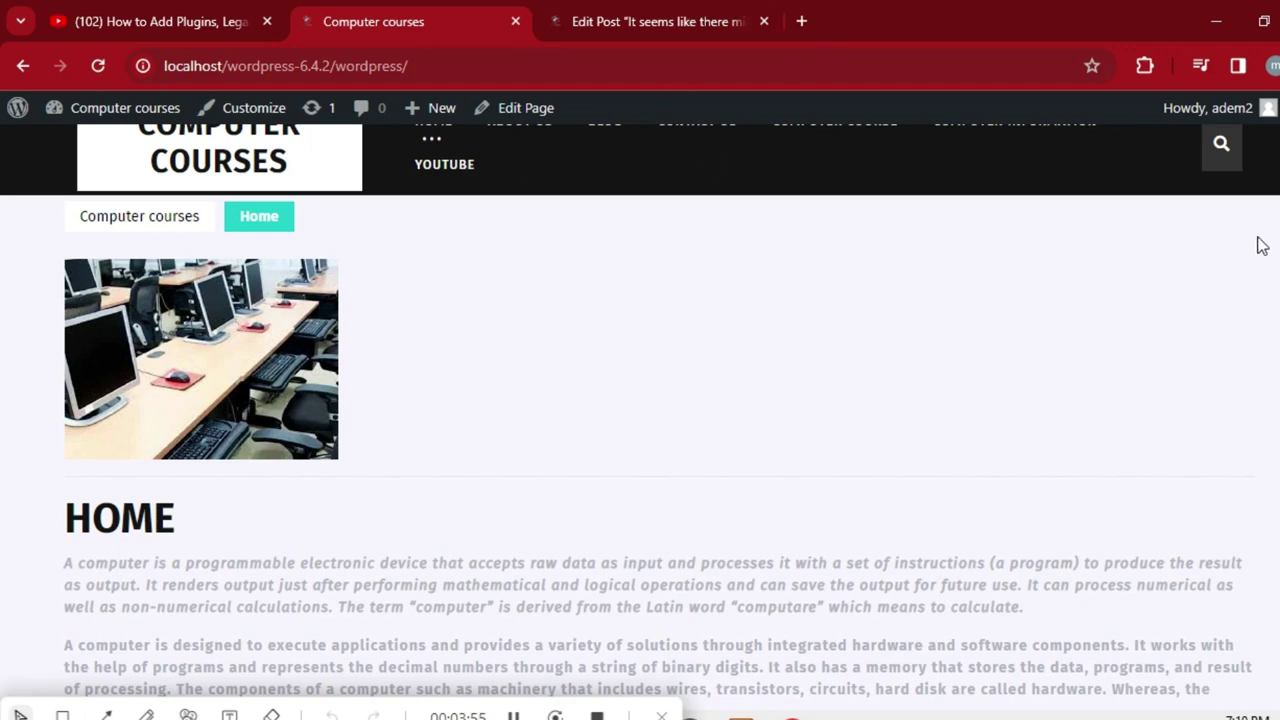
scroll(2, 200, up, 1)
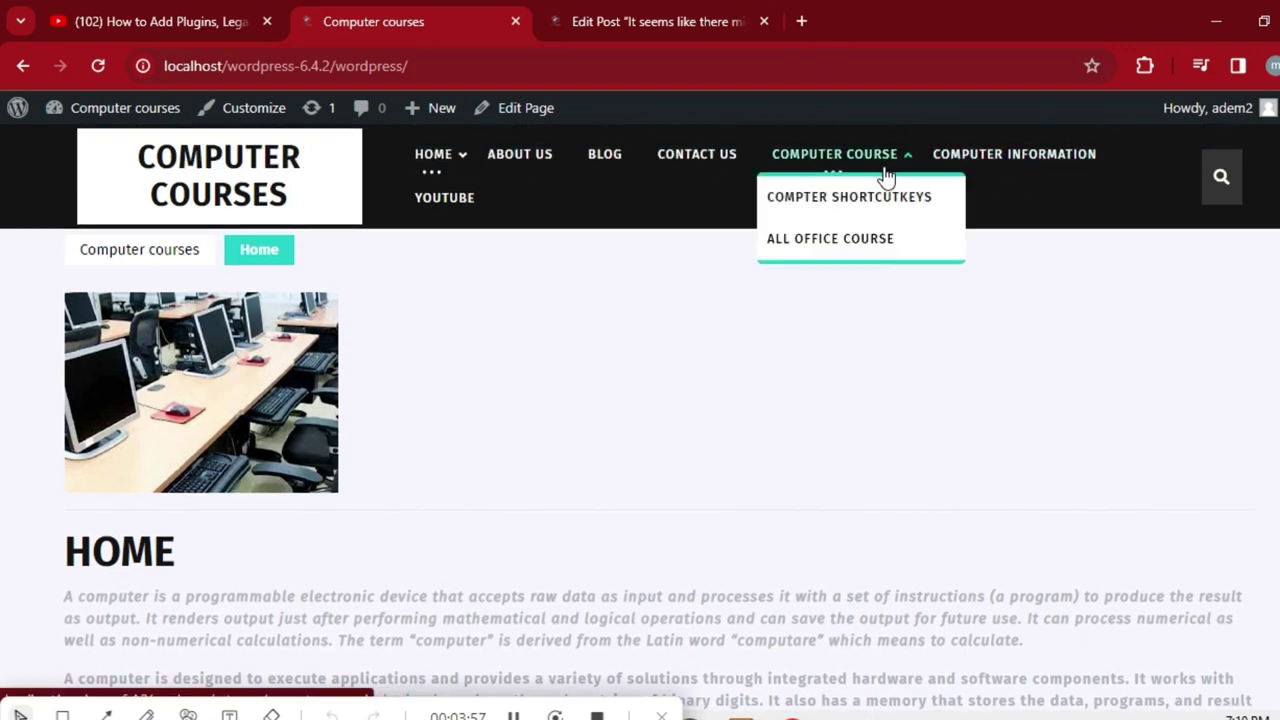
click(1020, 164)
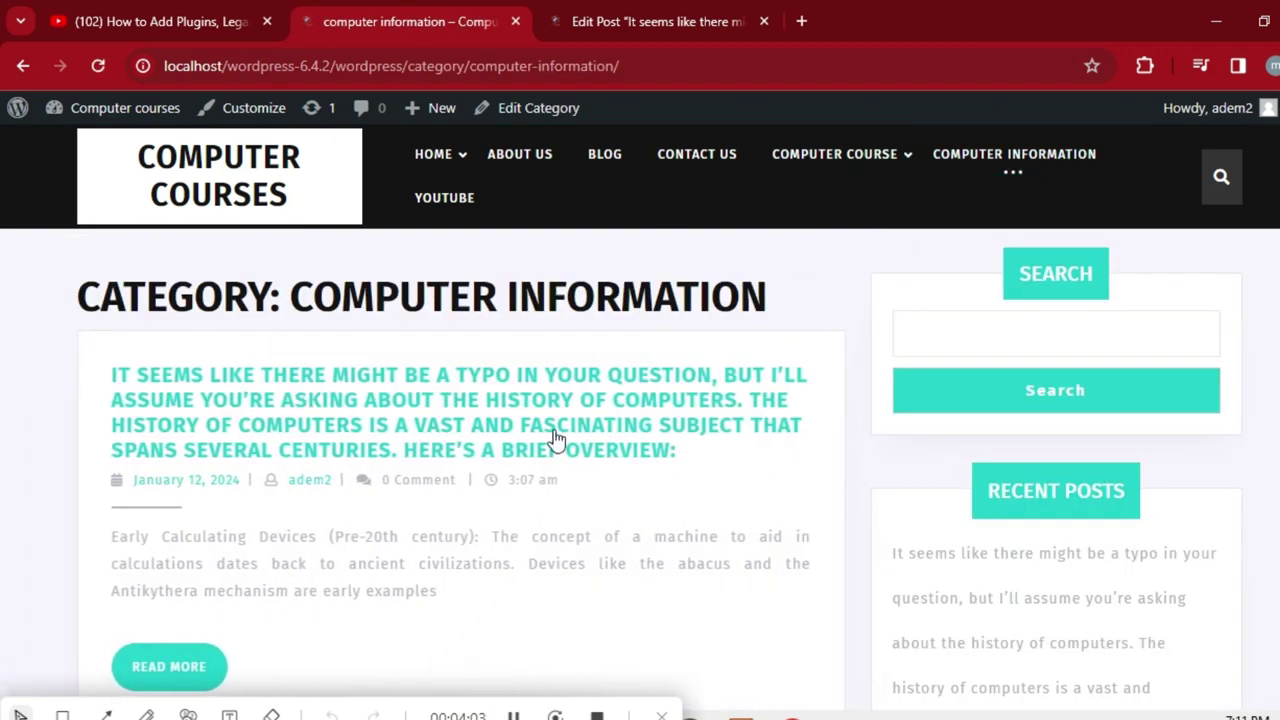
scroll(0, 208, down, 2)
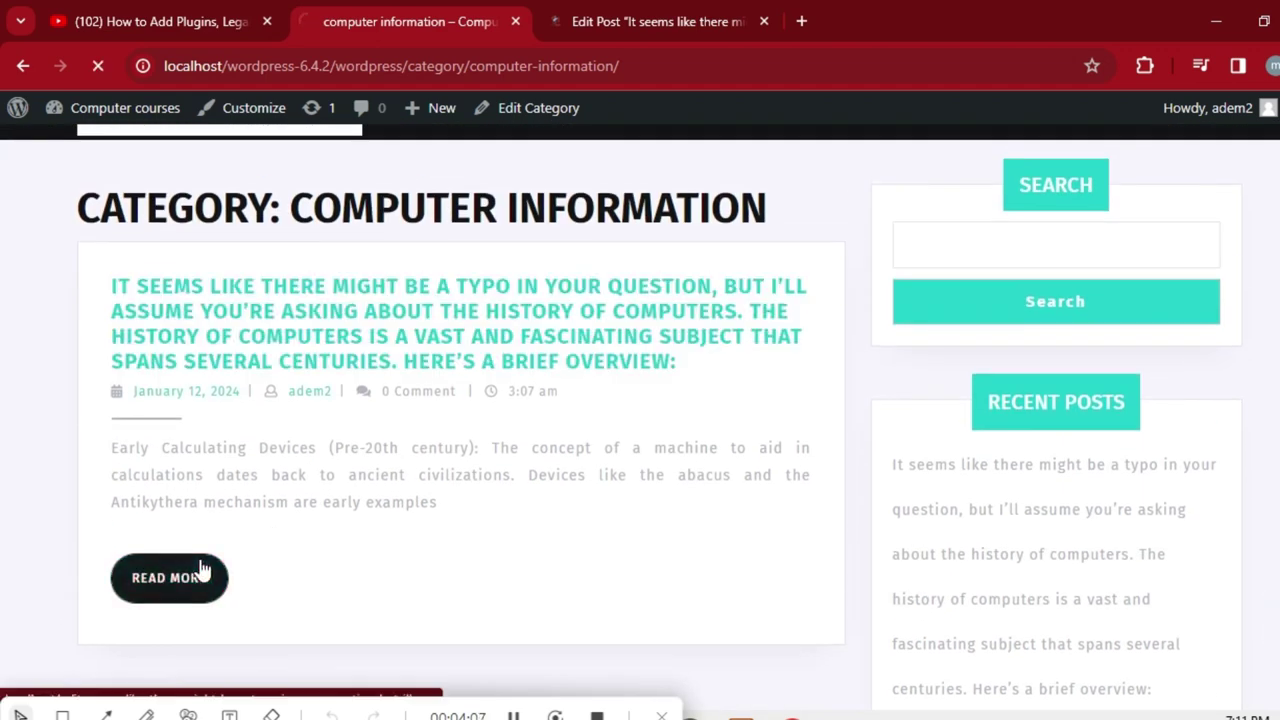
click(162, 578)
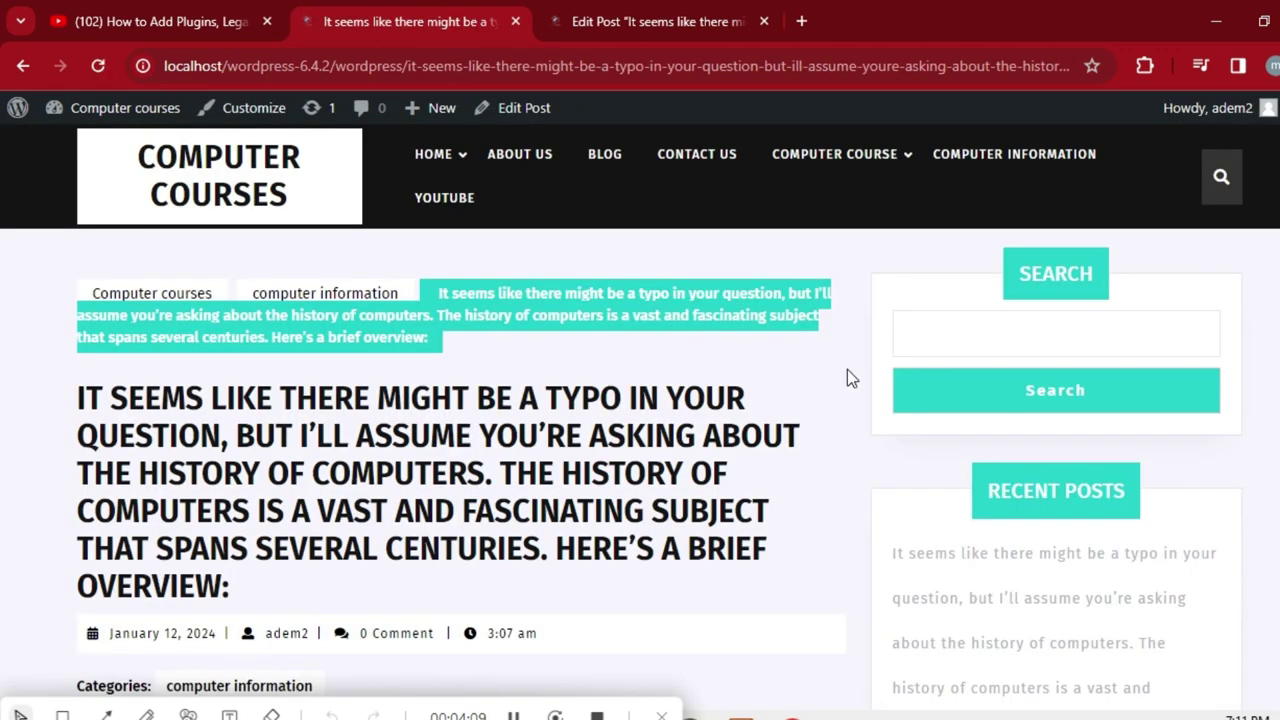
scroll(3, 230, down, 5)
scroll(3, 296, down, 10)
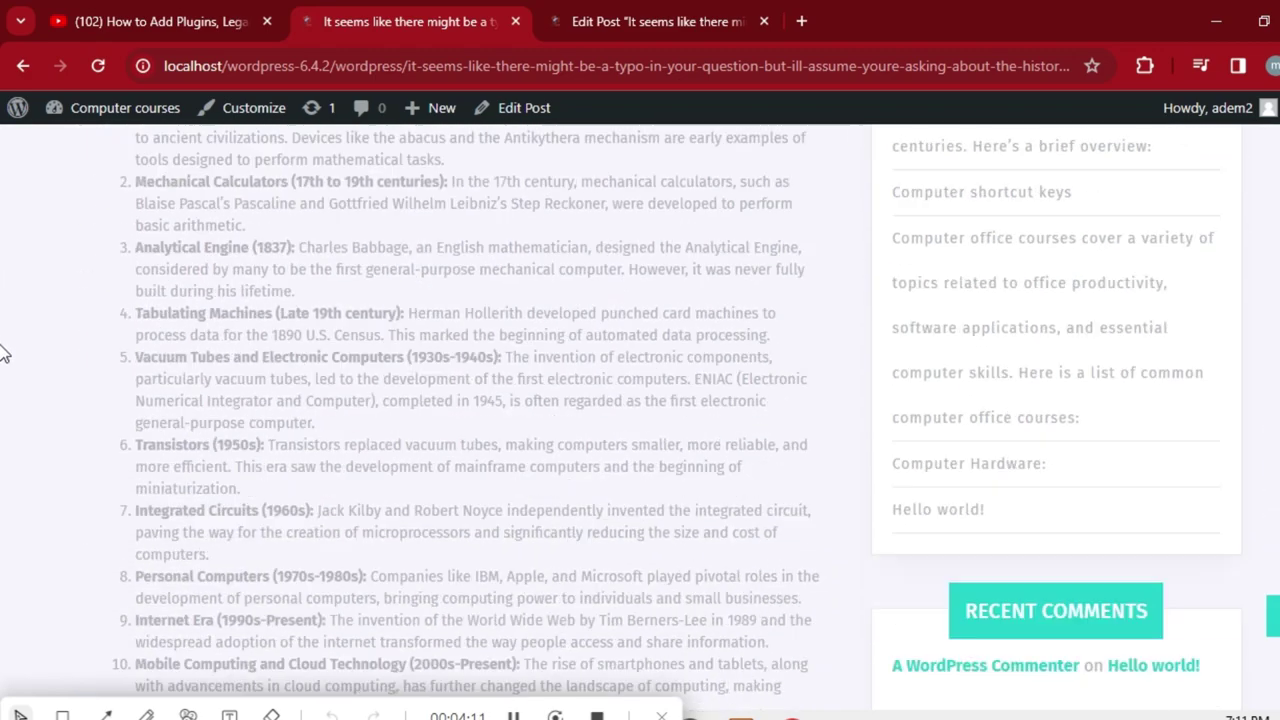
scroll(3, 440, up, 14)
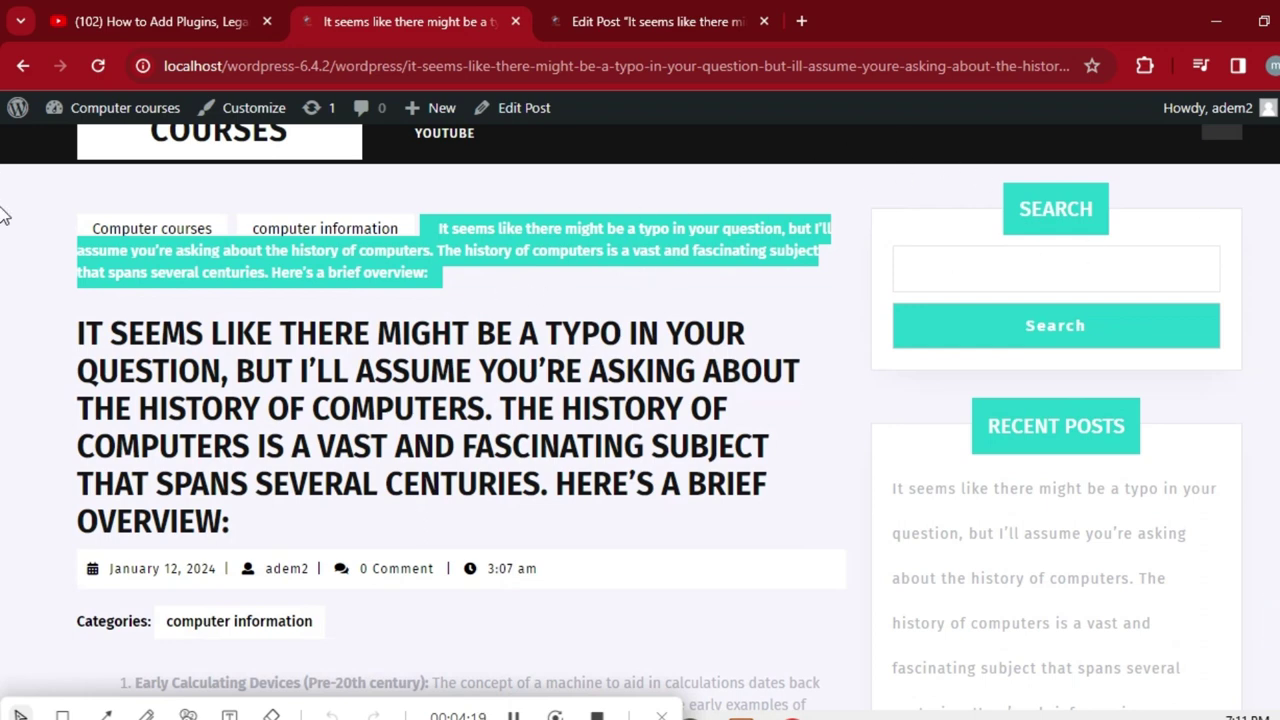
scroll(3, 213, up, 1)
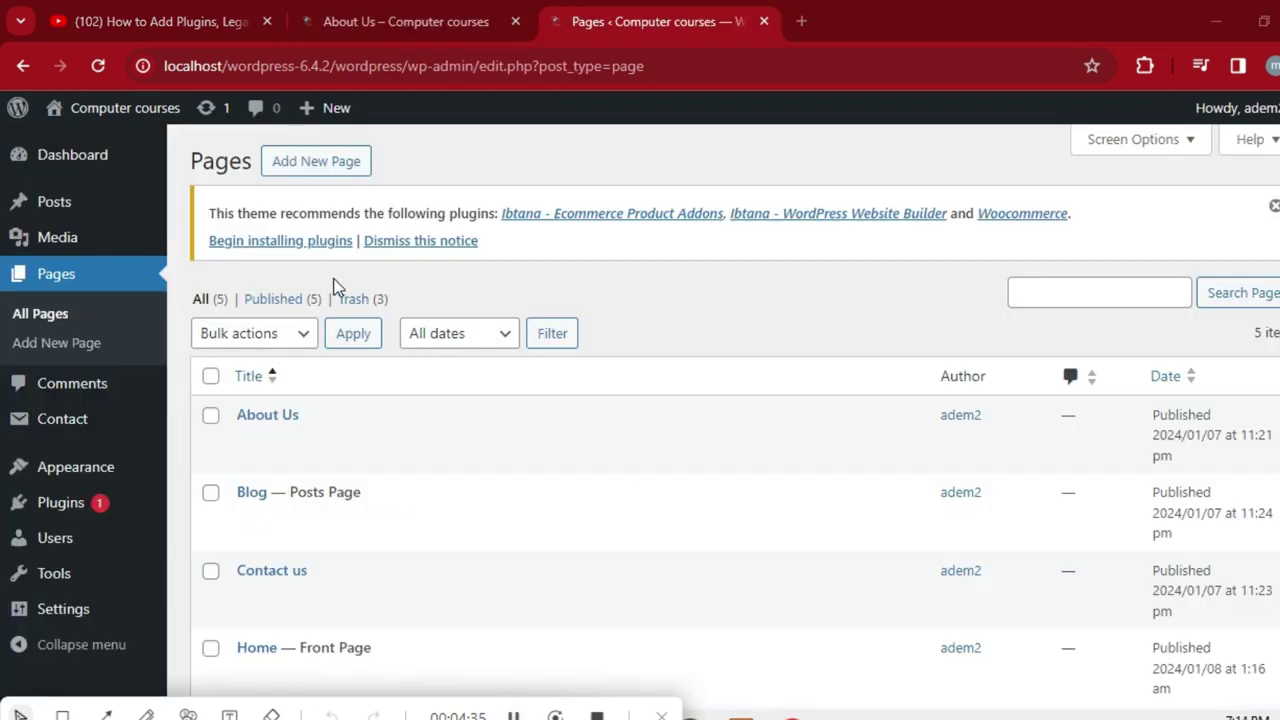
Step: Start a new page titled "PRIVACY POLICY" and paste the copied privacy policy HTML into its content area
click(325, 168)
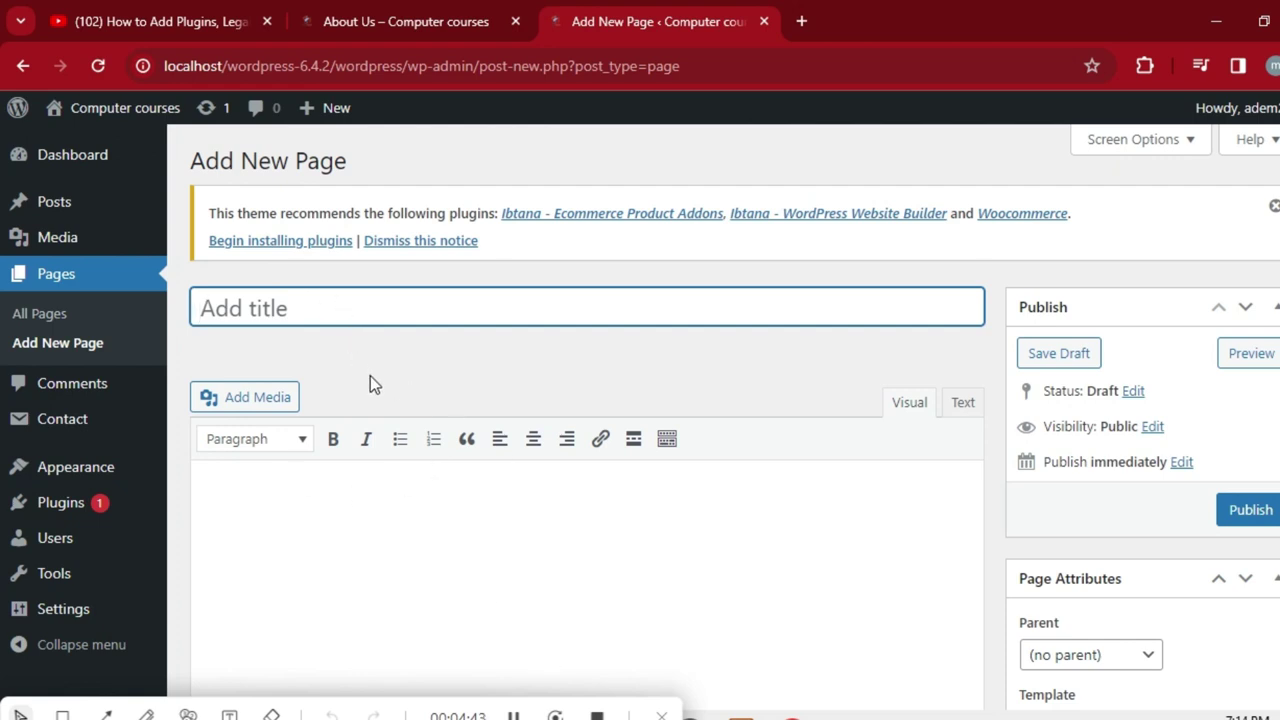
click(513, 716)
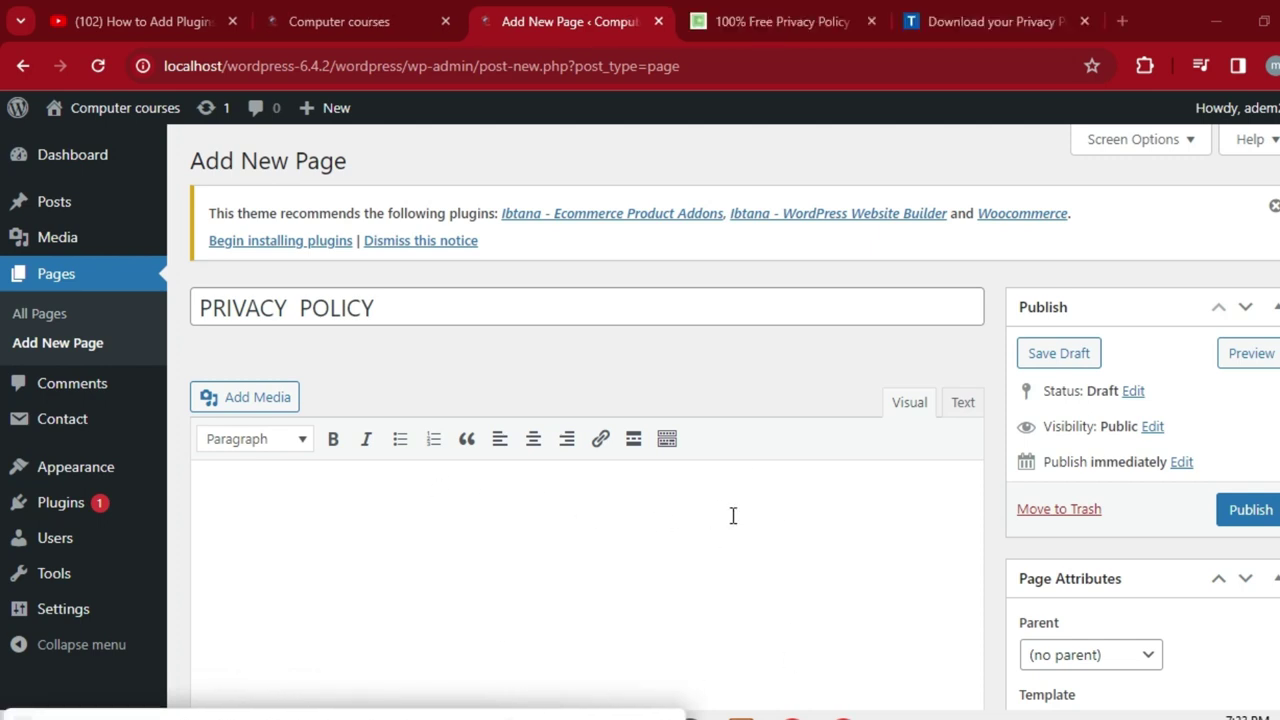
click(301, 441)
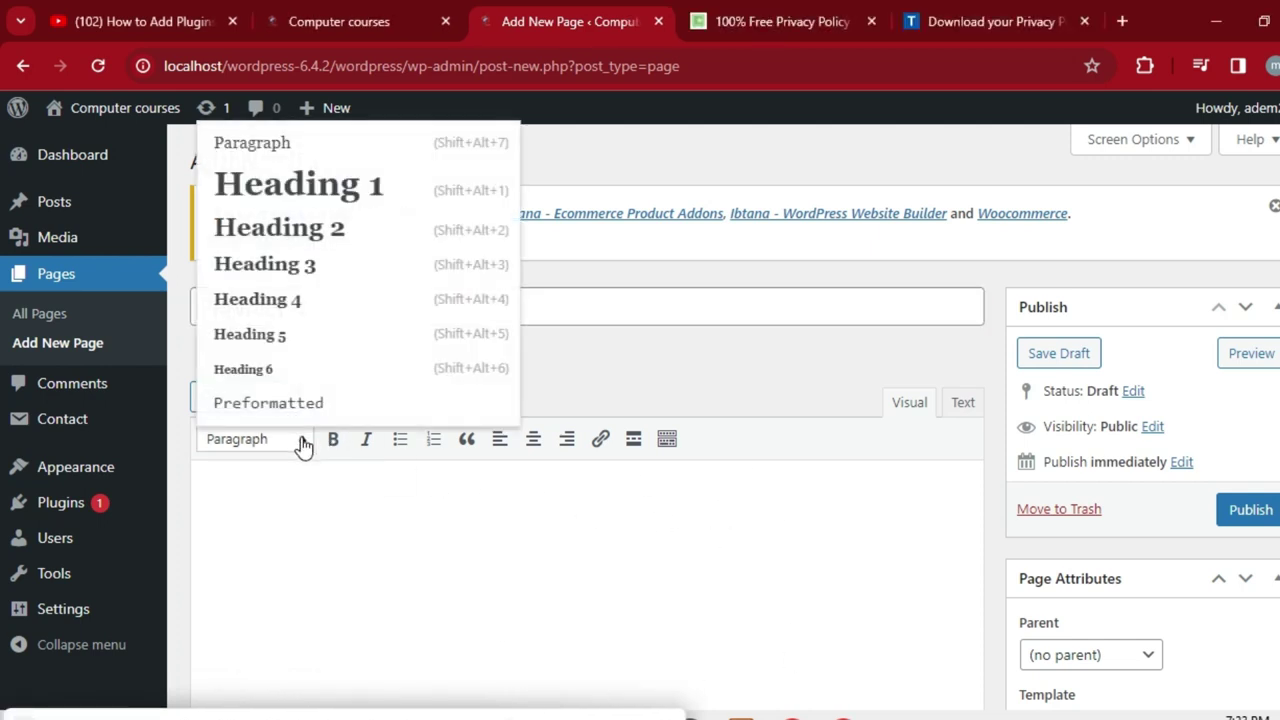
click(310, 500)
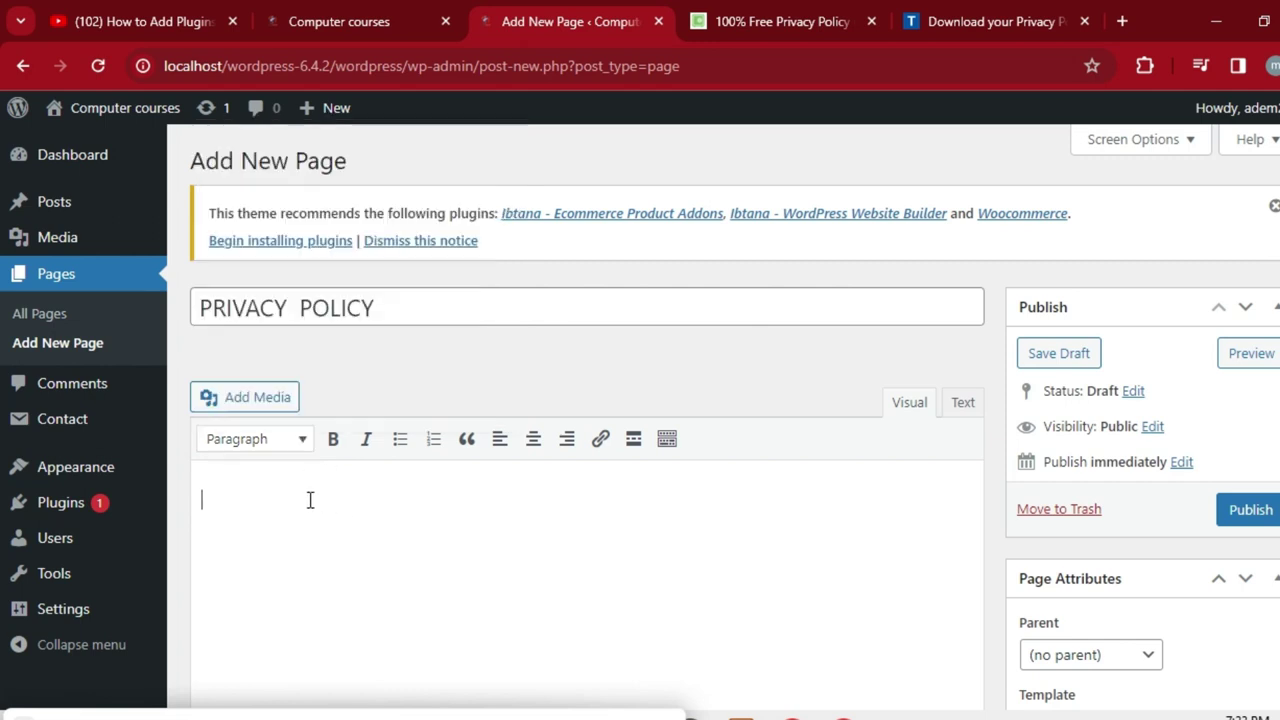
right_click(244, 492)
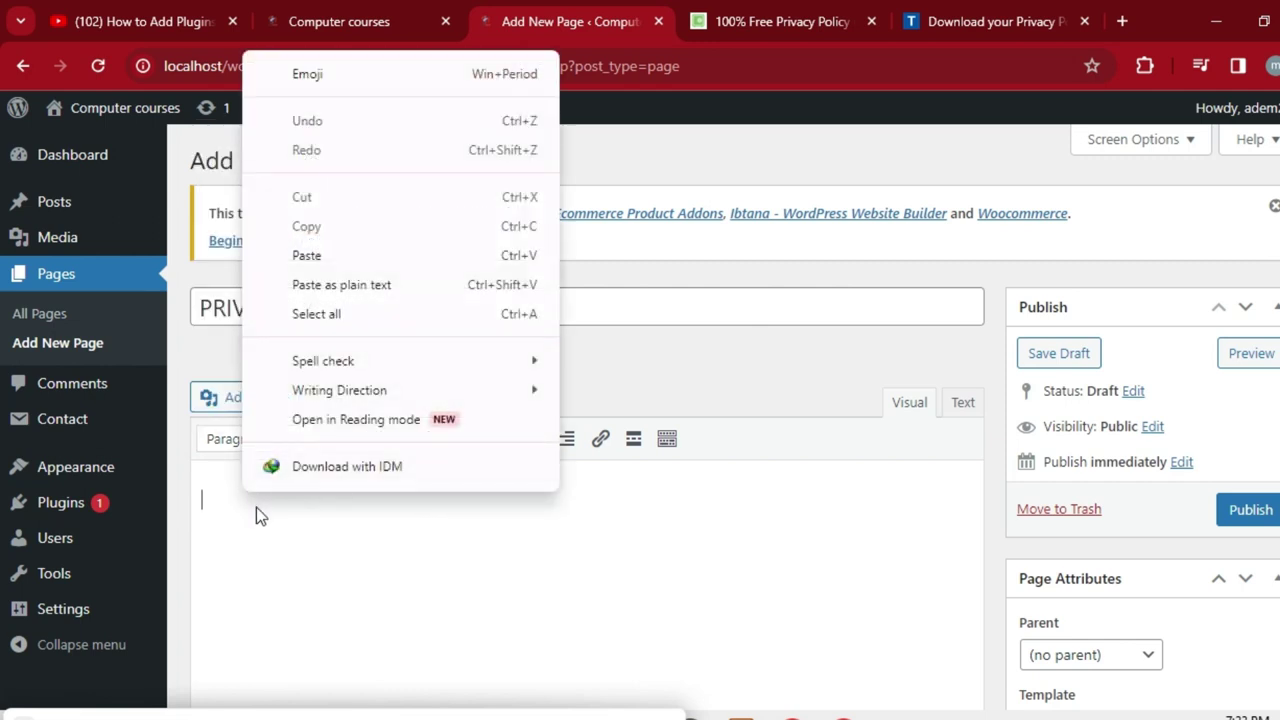
click(321, 257)
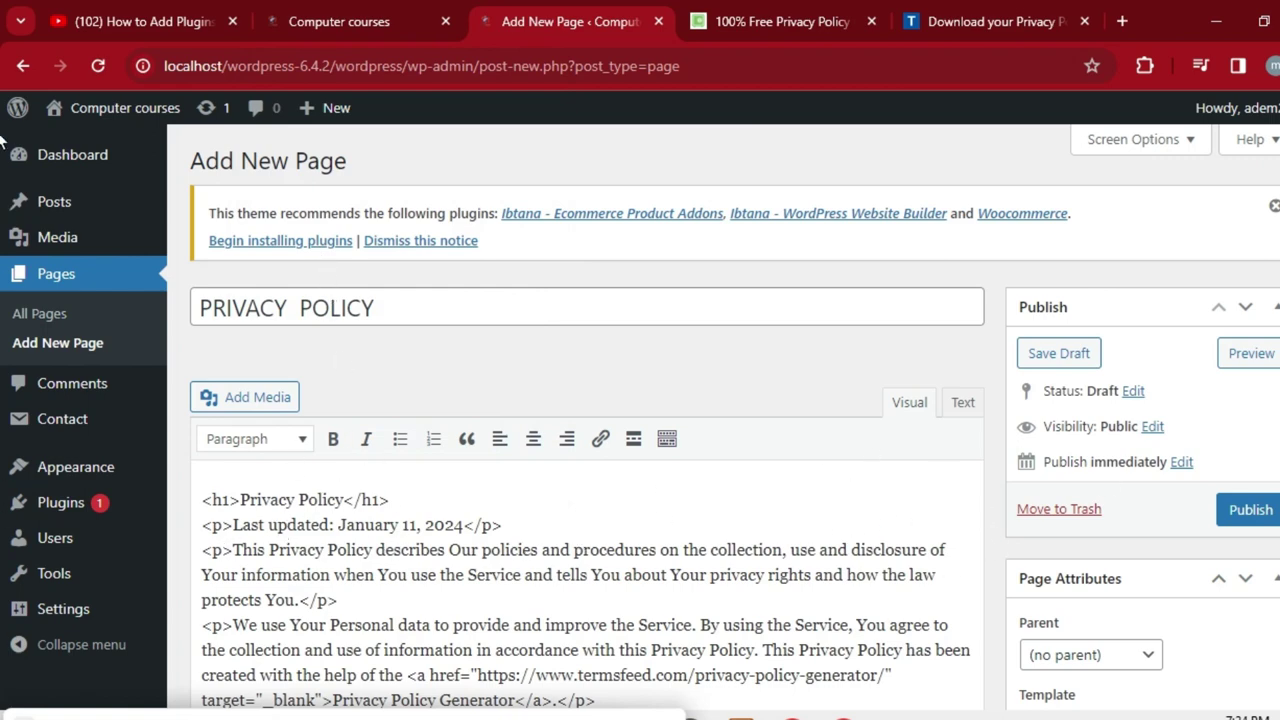
Step: Examine the pasted privacy policy code in the visual editor and in the text editor
scroll(2, 150, down, 5)
scroll(3, 172, down, 10)
scroll(3, 255, down, 10)
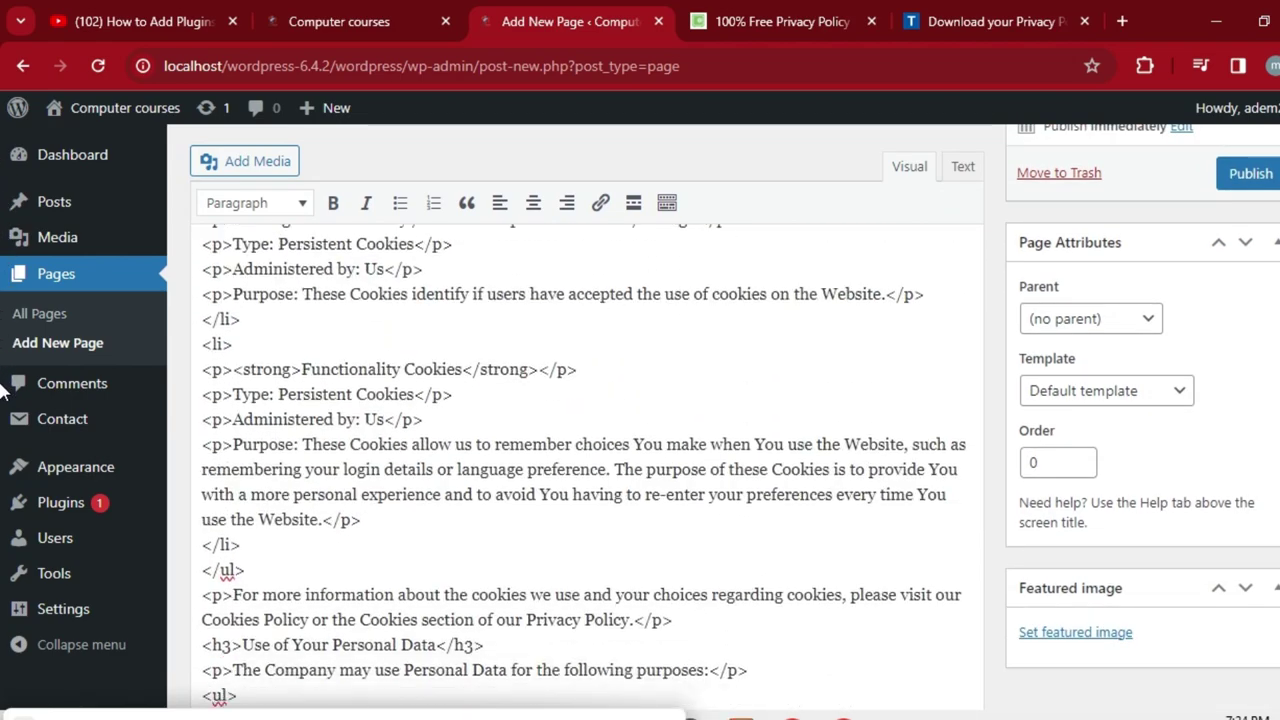
scroll(3, 390, up, 20)
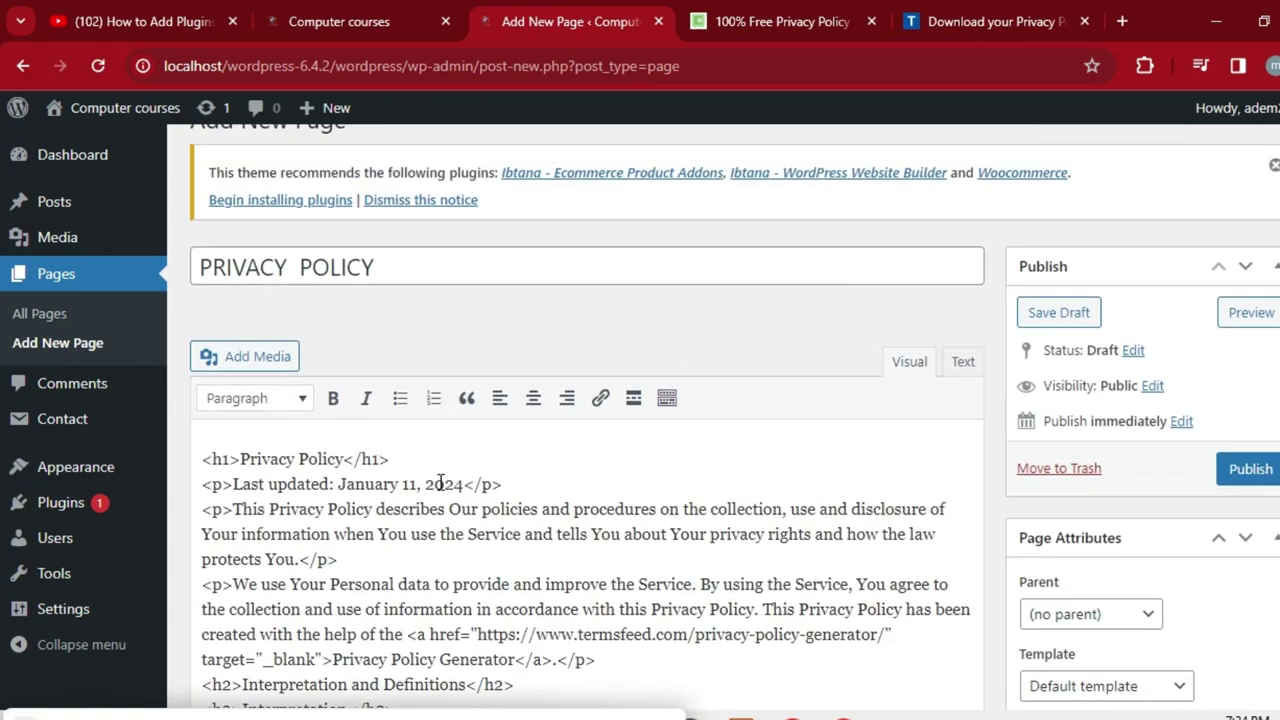
click(961, 366)
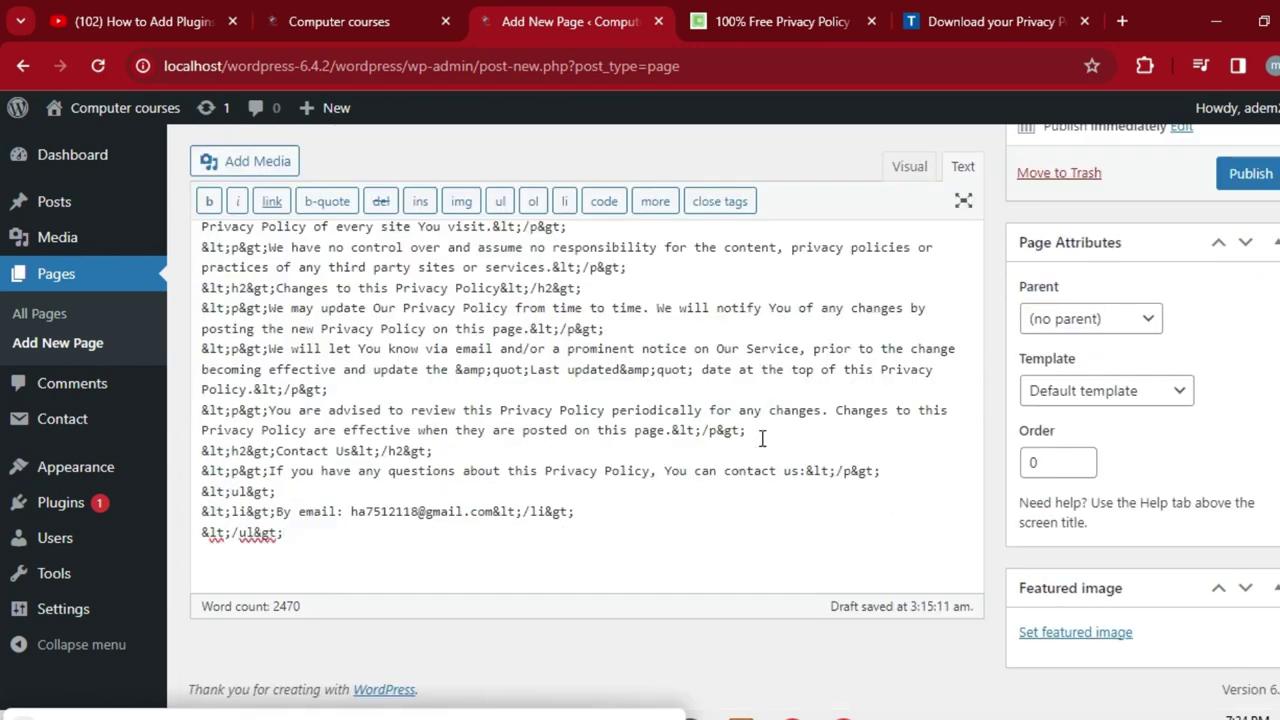
scroll(2, 658, up, 20)
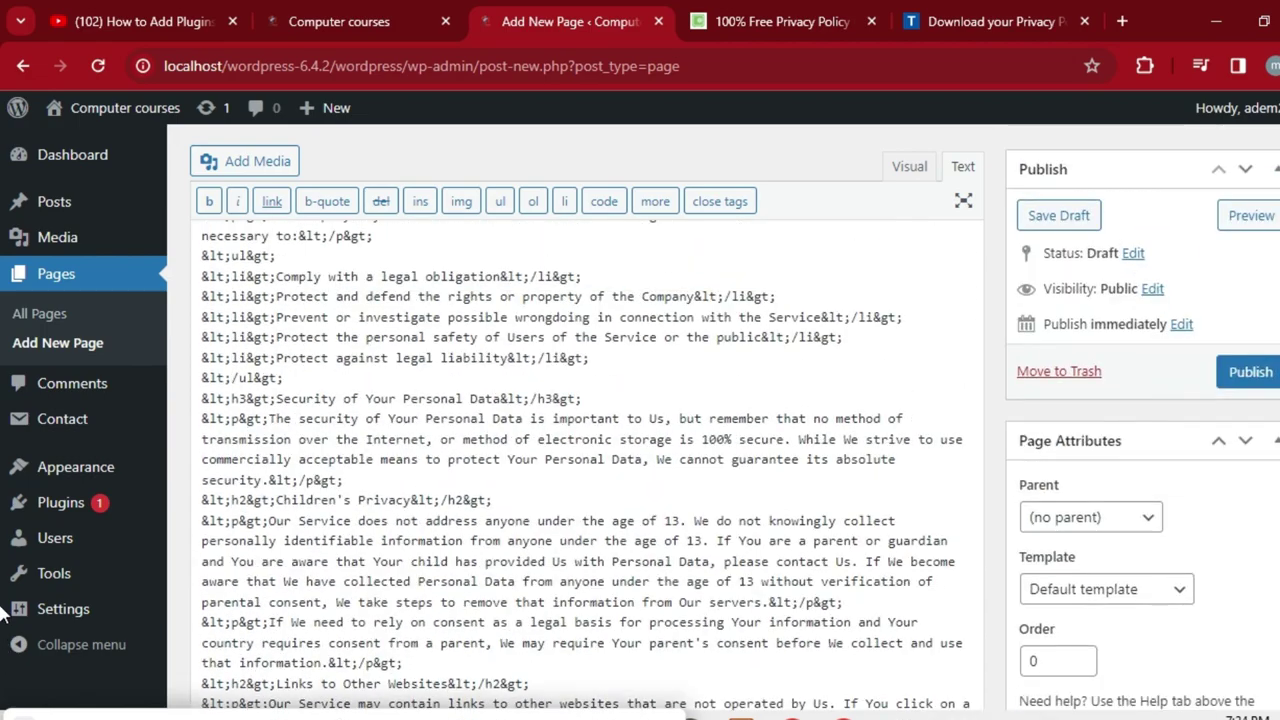
scroll(2, 390, up, 15)
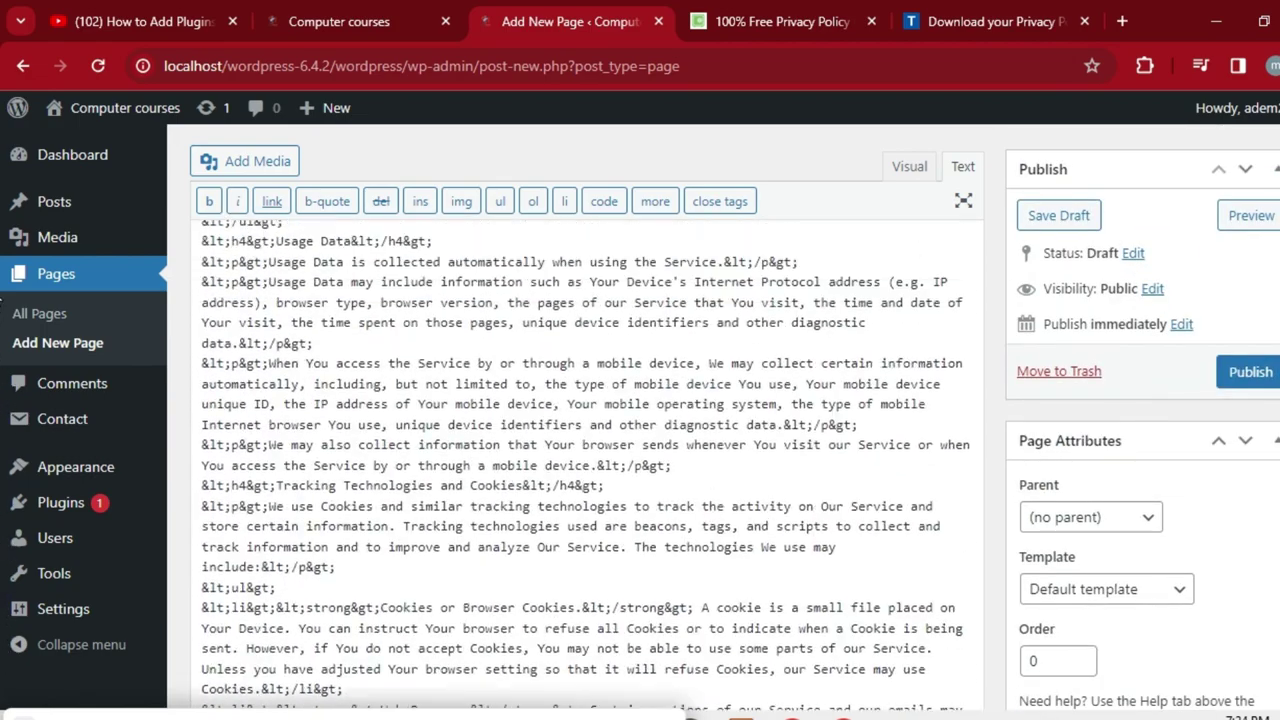
Step: Return the privacy policy content to the visual editor and publish the page
click(910, 170)
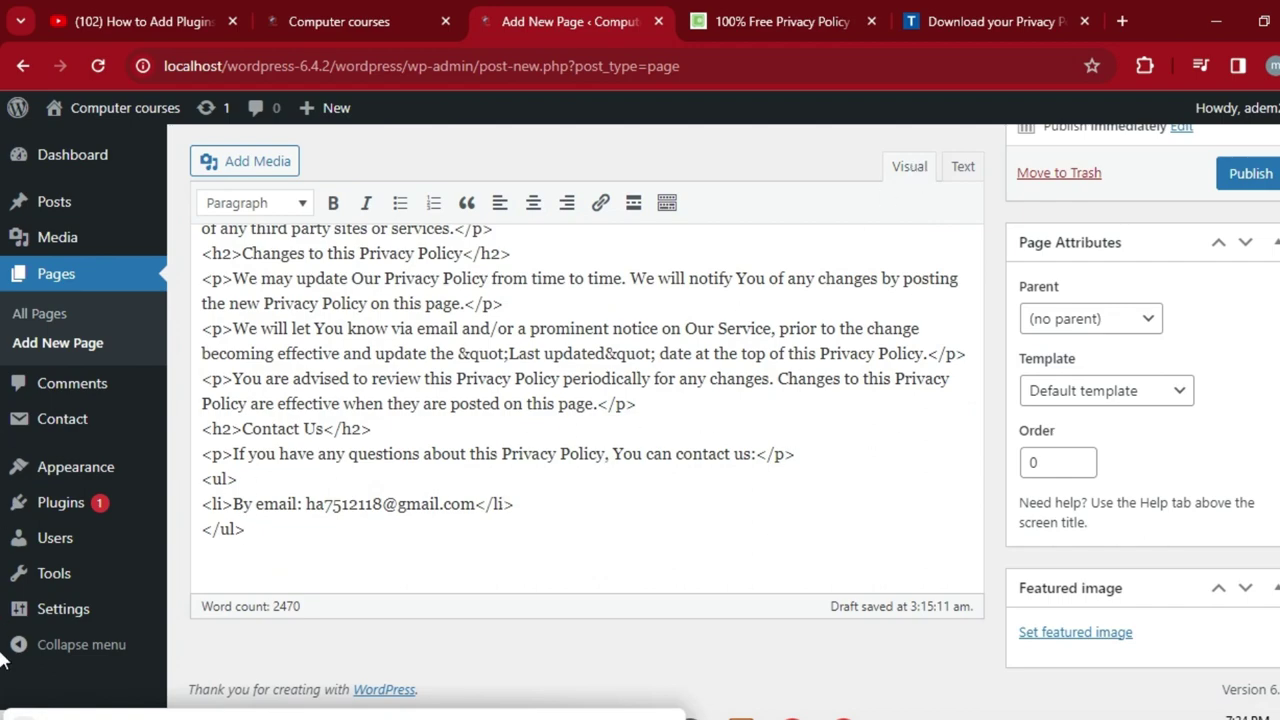
scroll(2, 672, up, 15)
scroll(1265, 143, up, 15)
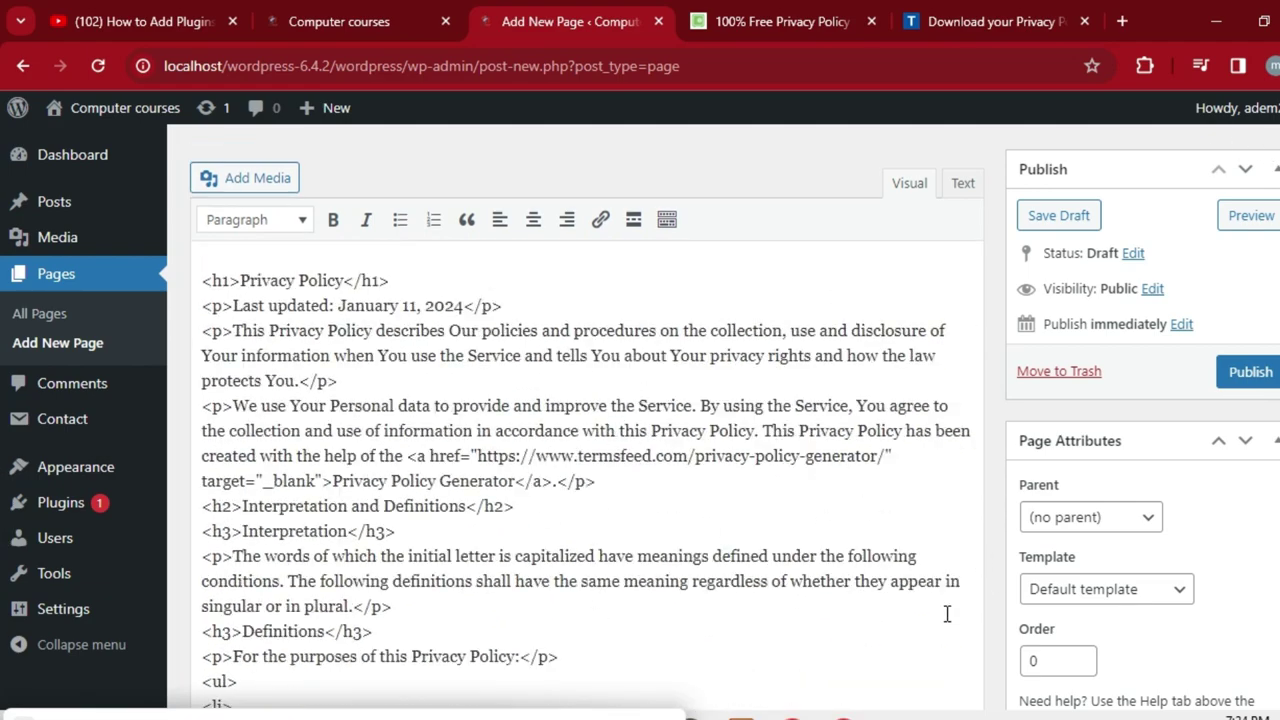
scroll(3, 142, up, 2)
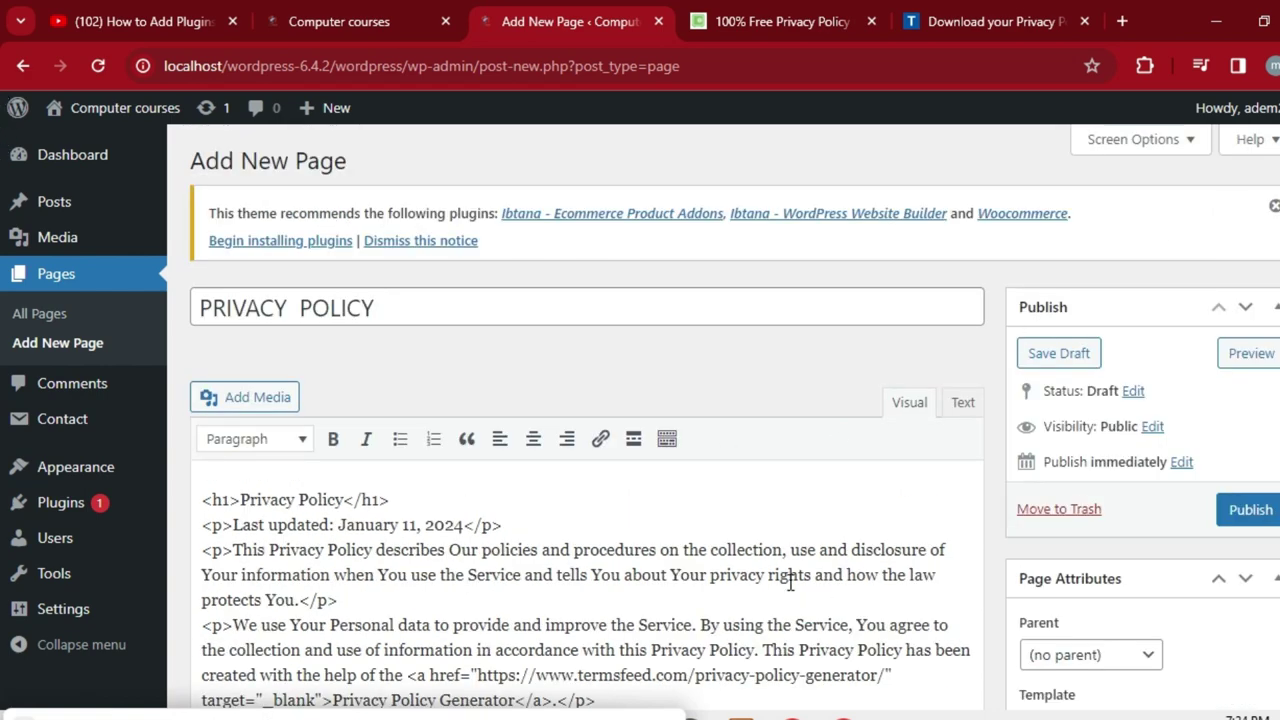
click(1247, 511)
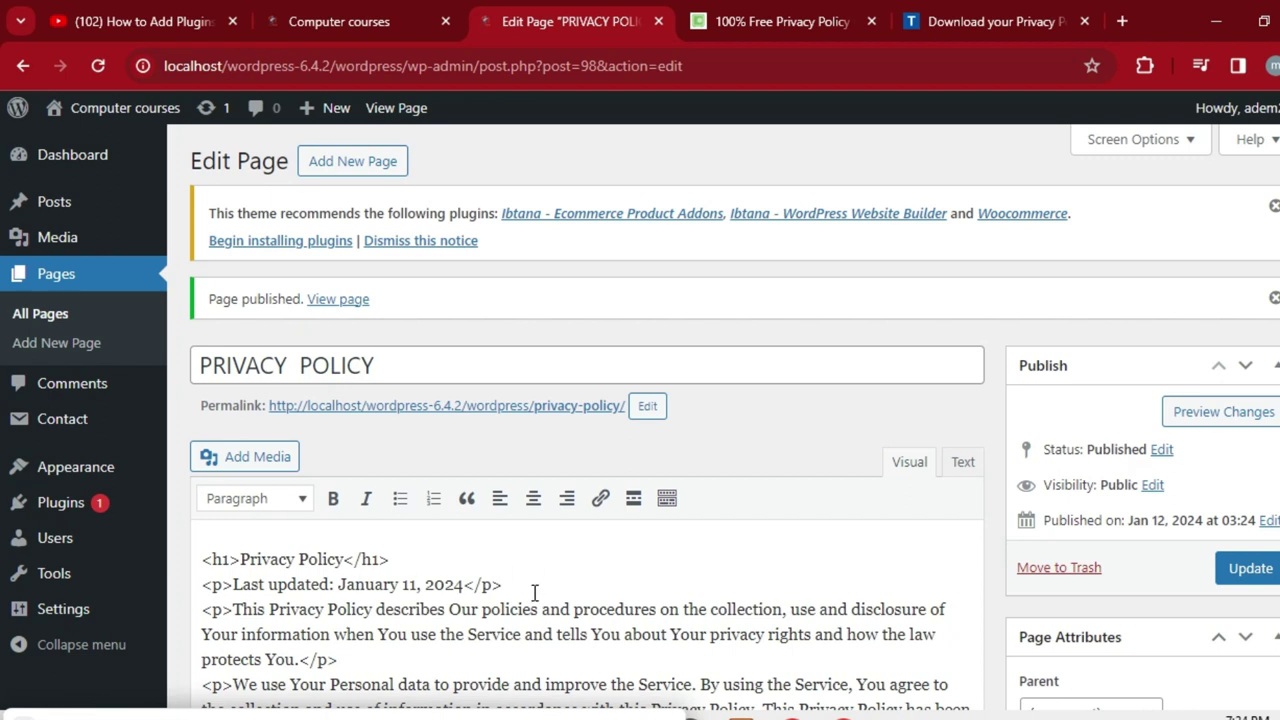
Step: Reload the live site's home page and check its navigation menu for the new page
click(341, 21)
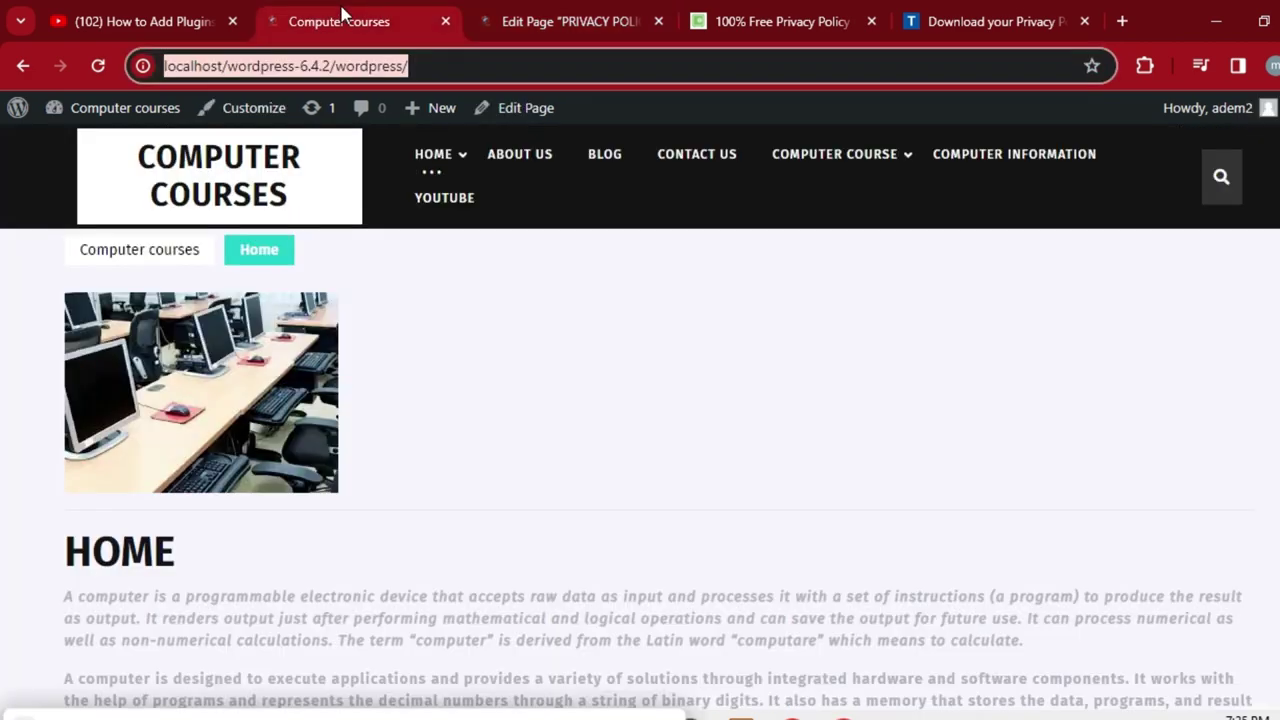
click(100, 67)
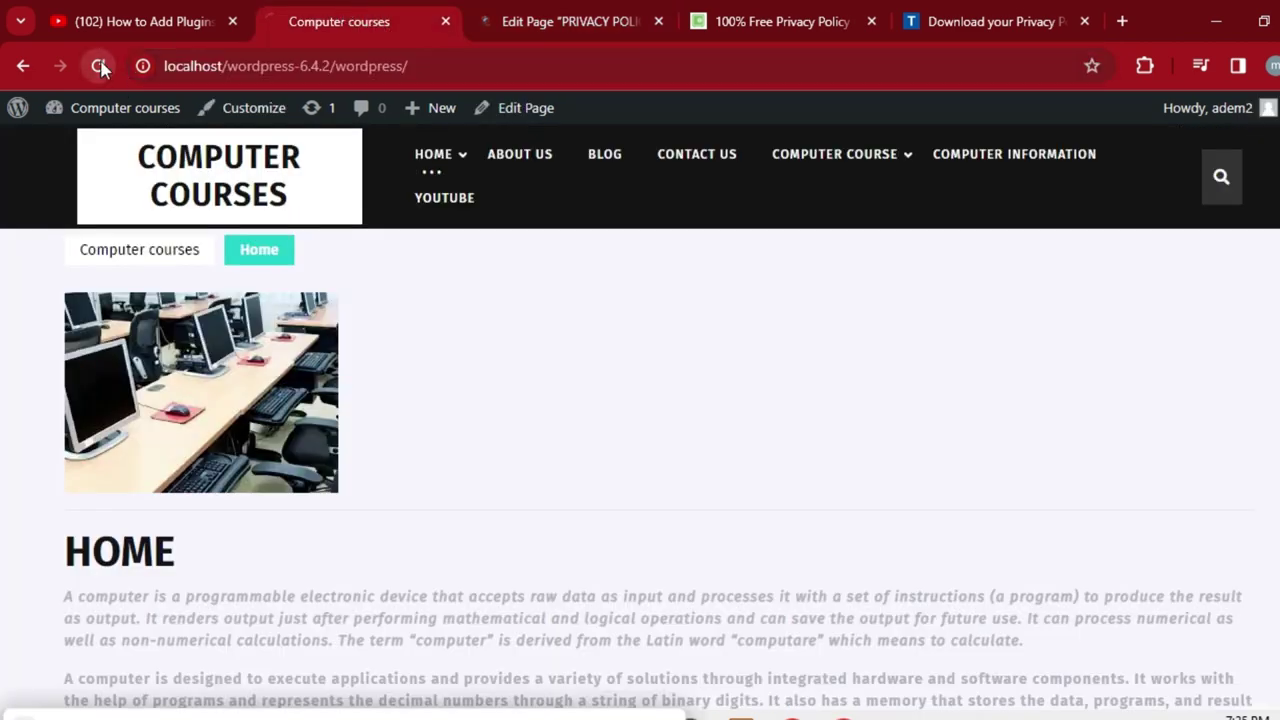
mouse_move(443, 168)
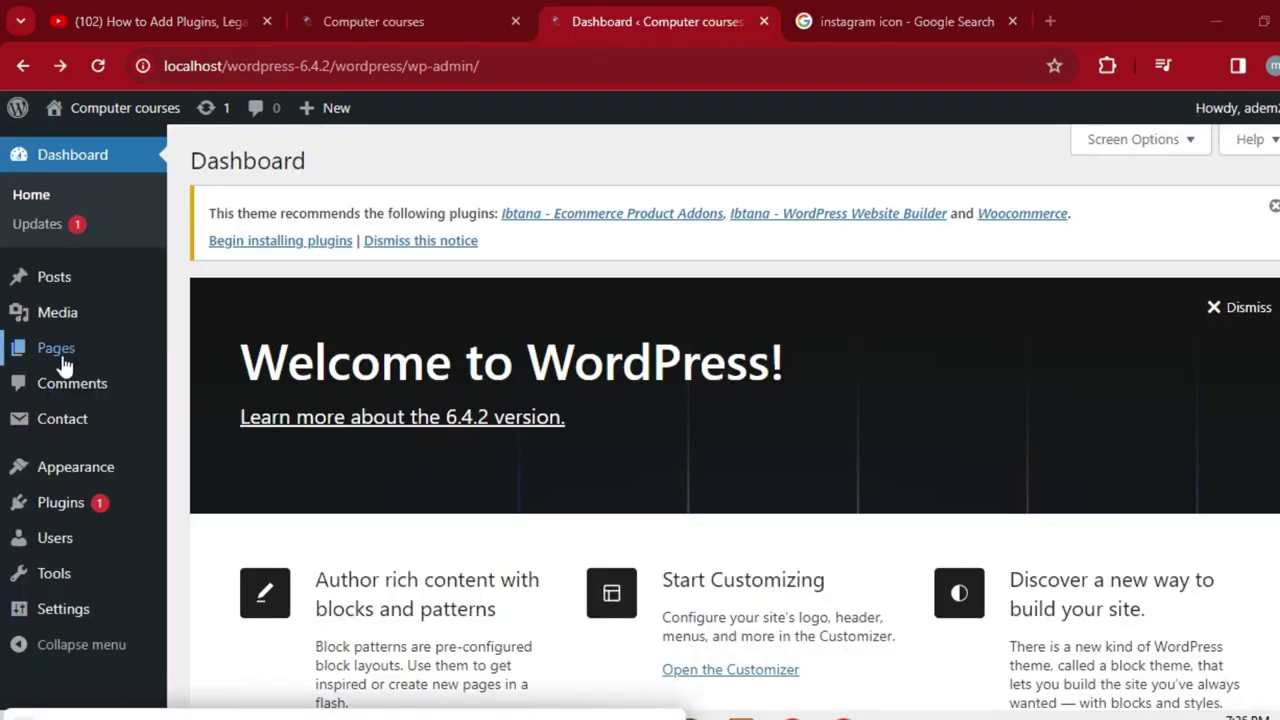
Step: Open the theme's widget management and expand the Social Media widget area
mouse_move(74, 434)
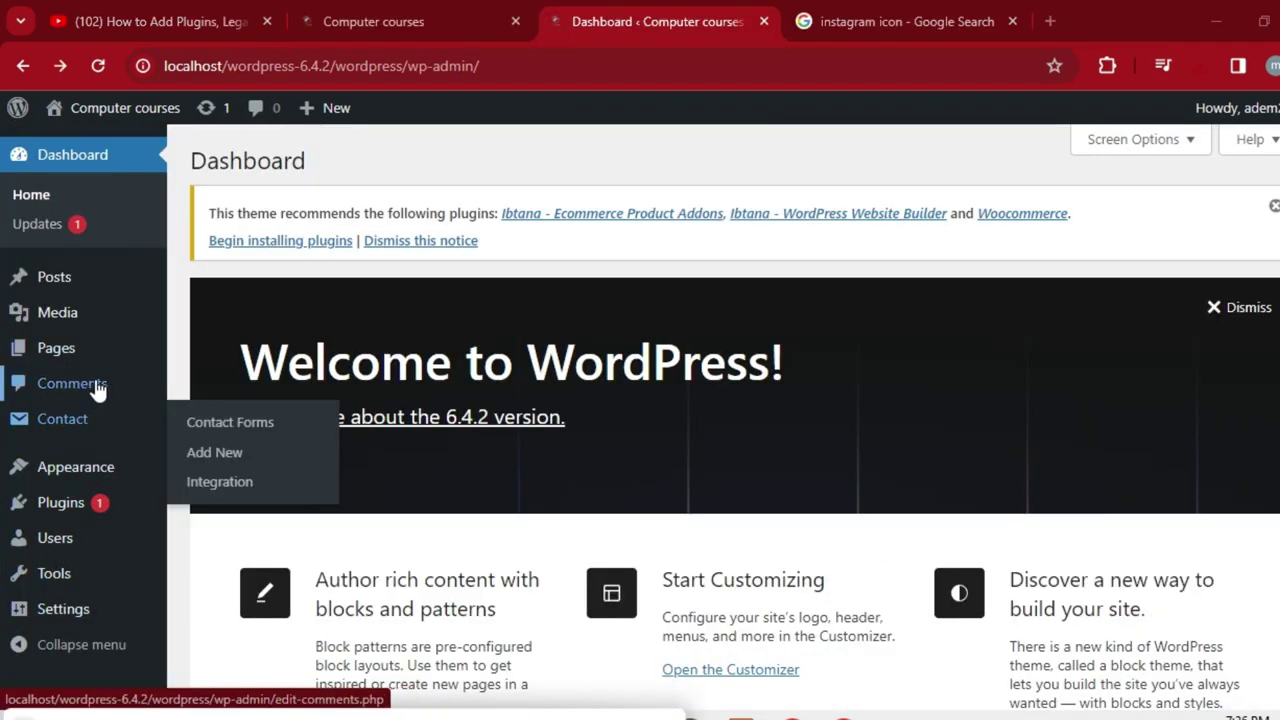
mouse_move(79, 549)
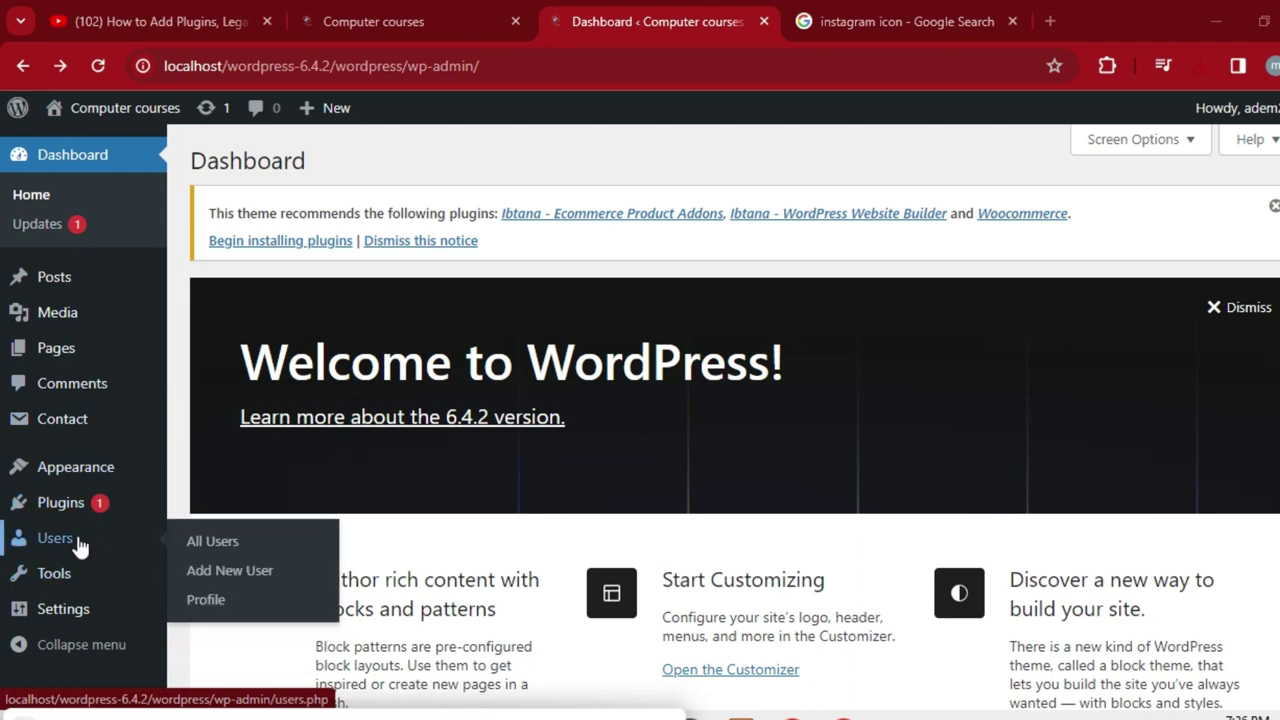
mouse_move(88, 480)
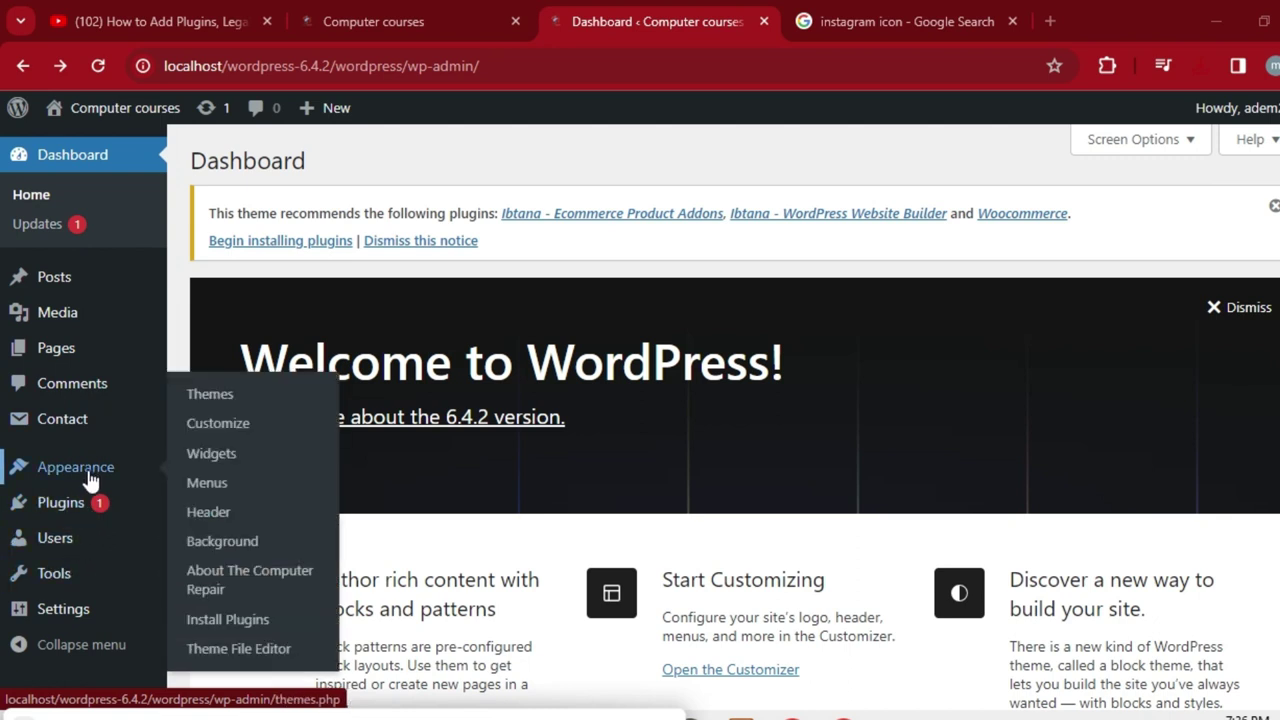
click(218, 462)
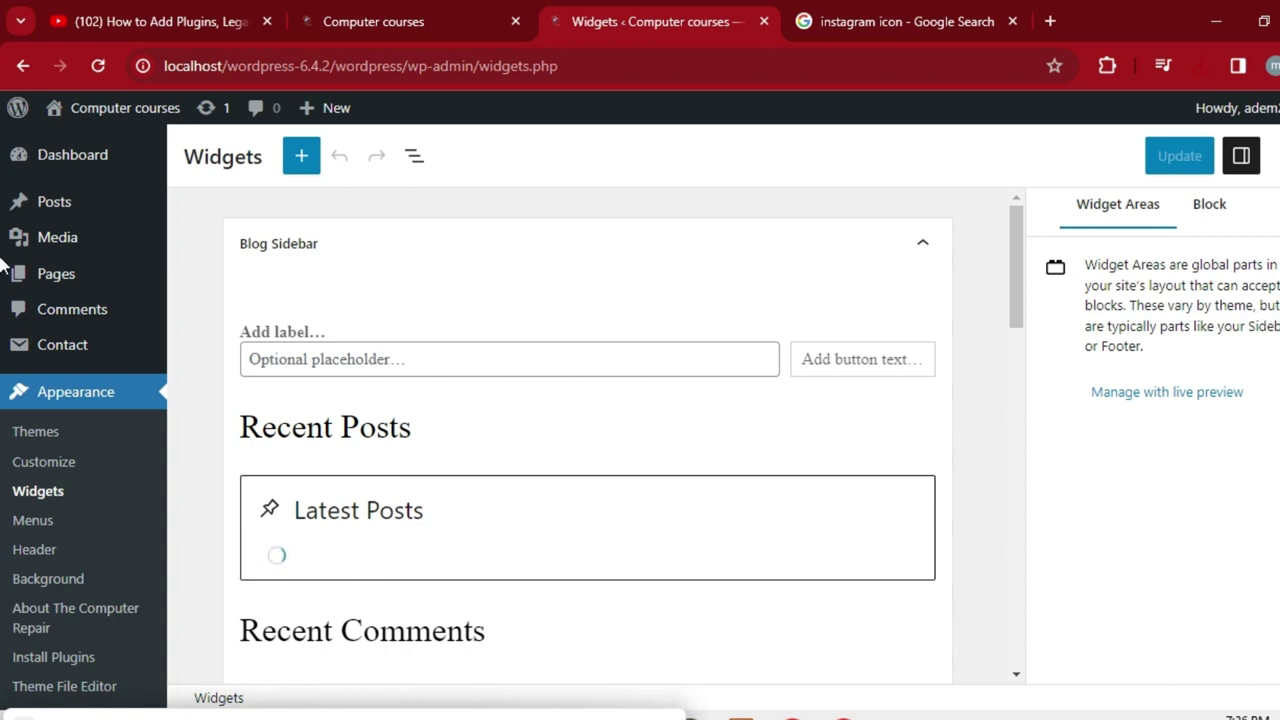
scroll(2, 300, down, 2)
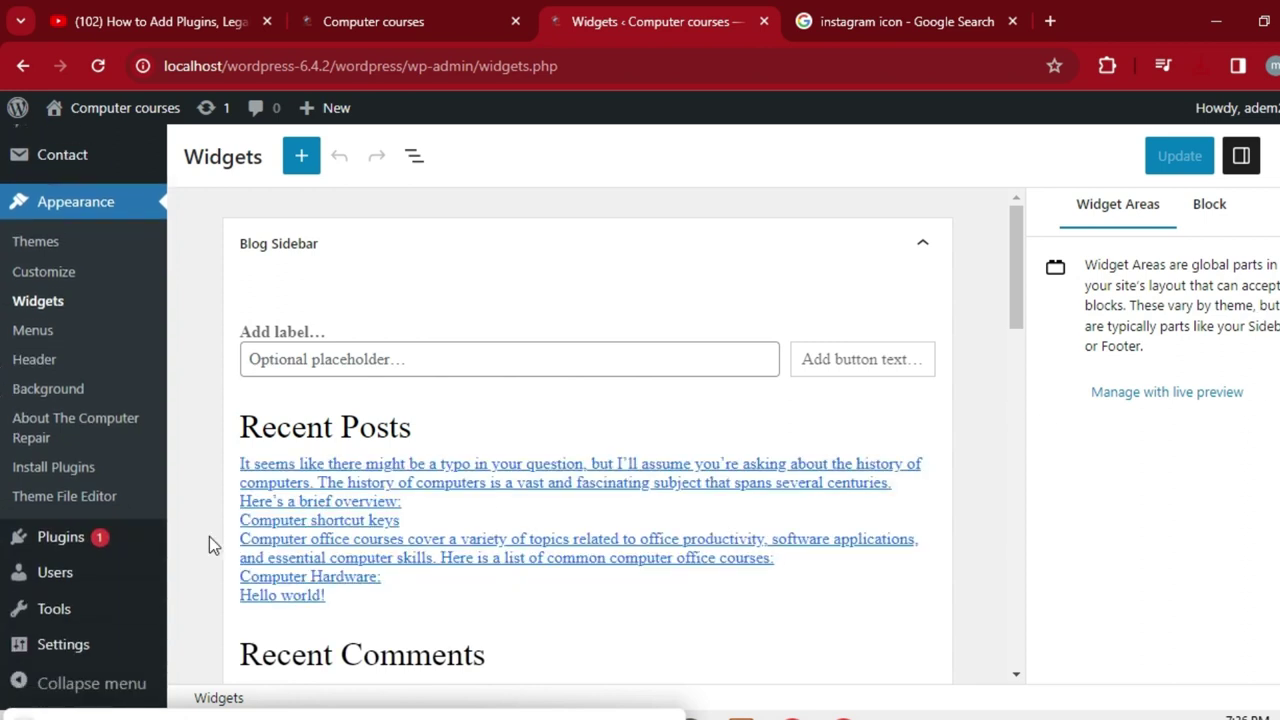
drag(1016, 272, 1006, 486)
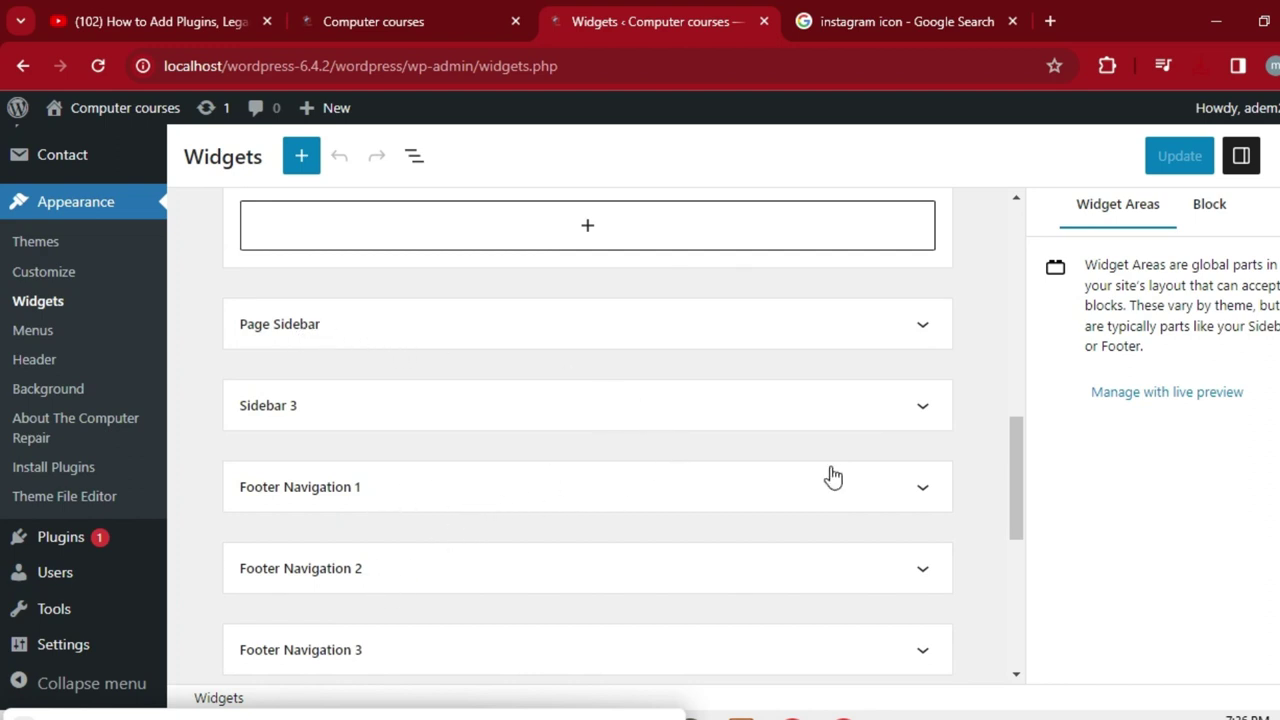
drag(1011, 490, 1020, 549)
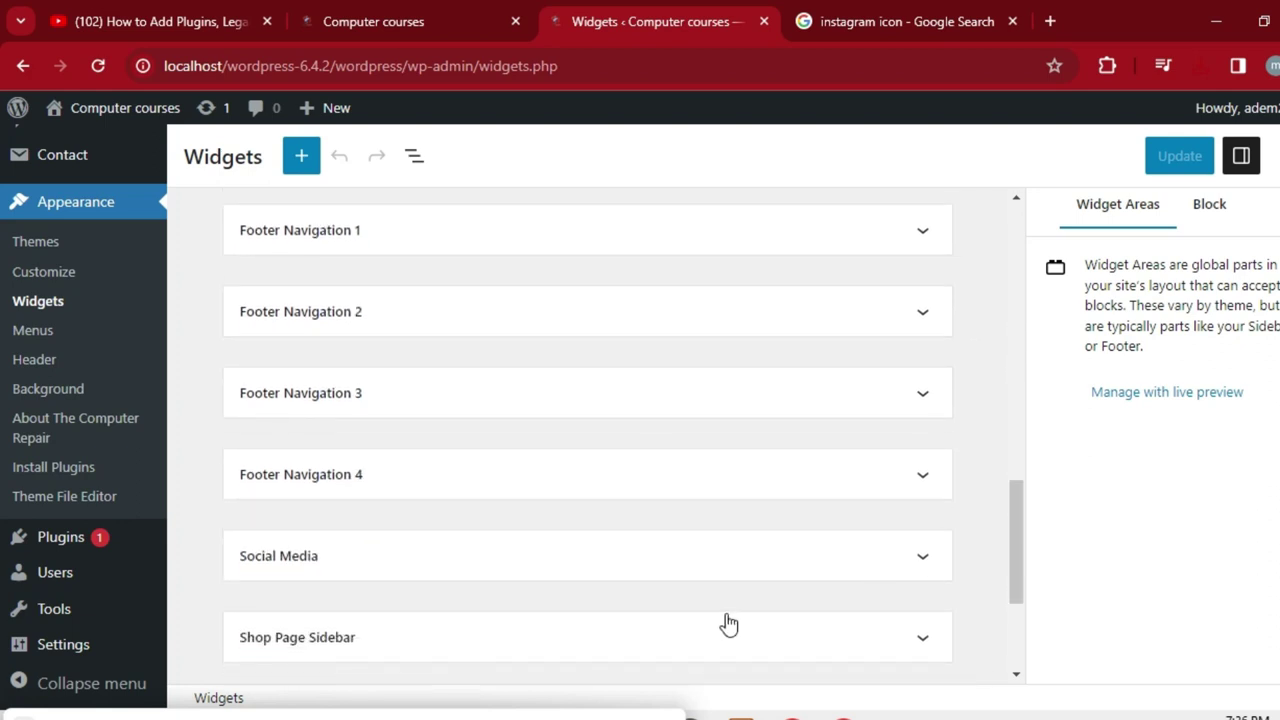
click(933, 560)
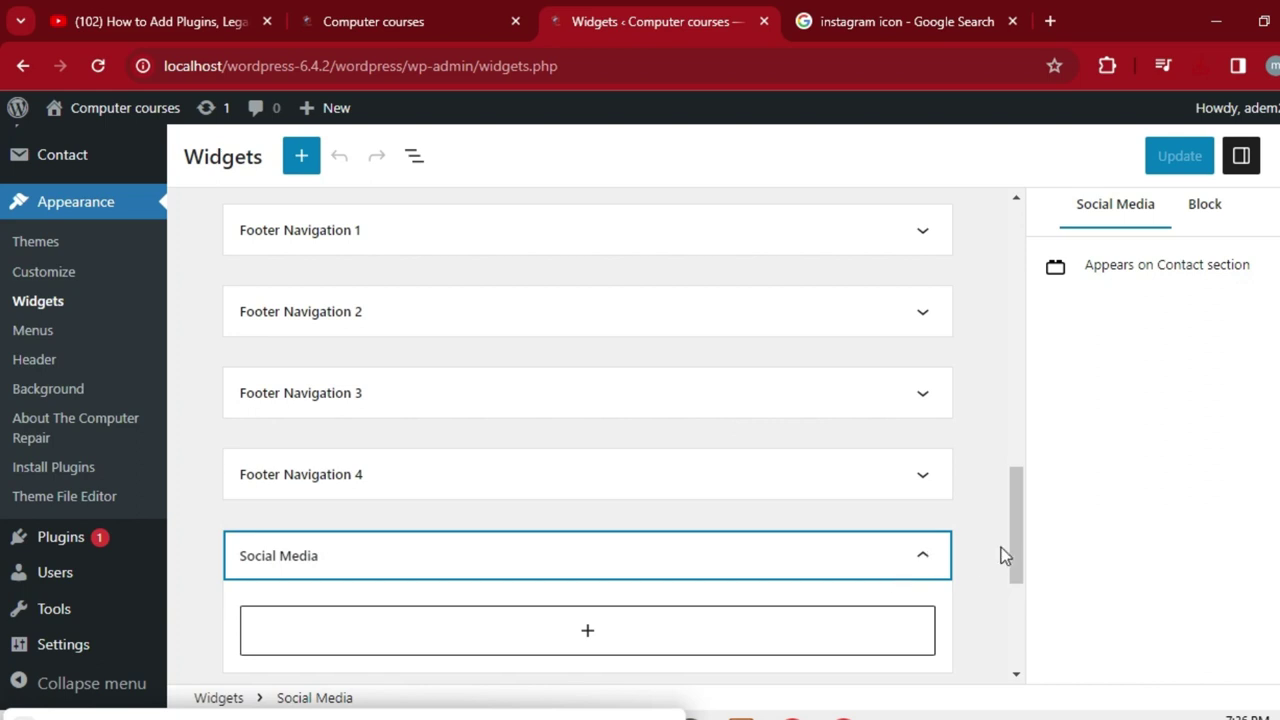
drag(1023, 537, 1013, 572)
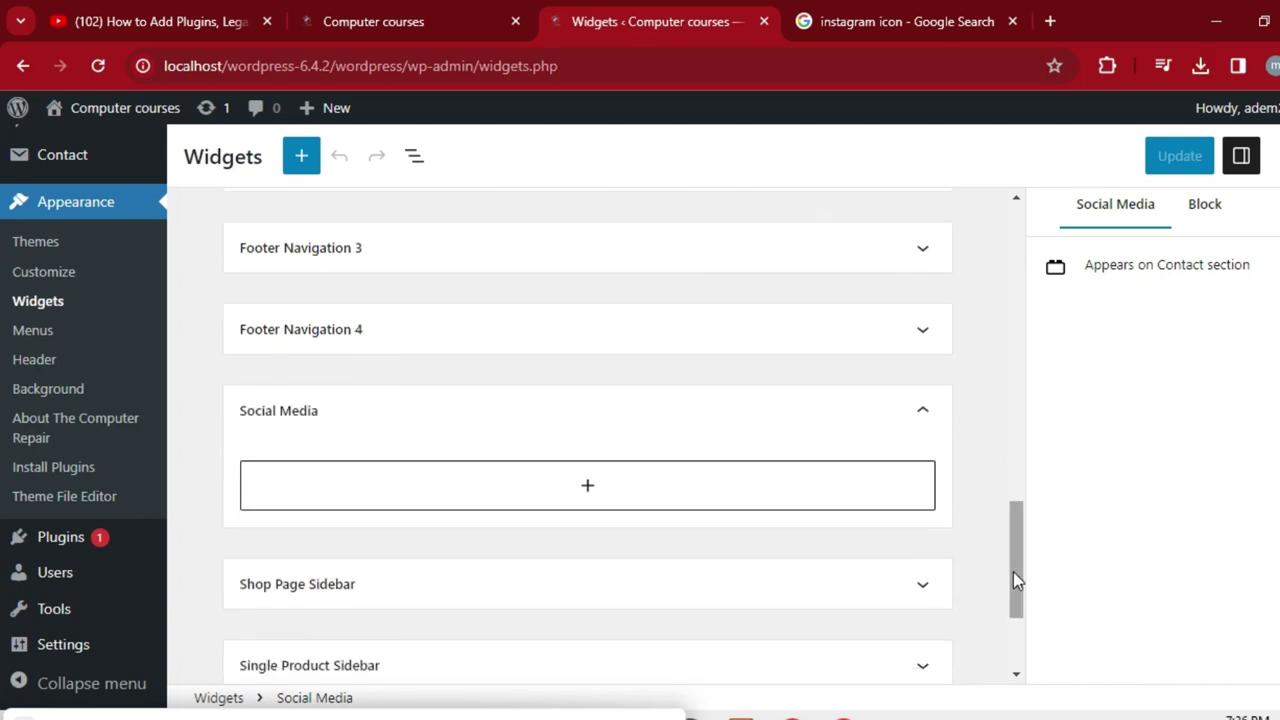
Step: Add an image block to the Social Media area and upload the YouTube logo "download (1)" from the Pictures folder
click(587, 489)
click(591, 337)
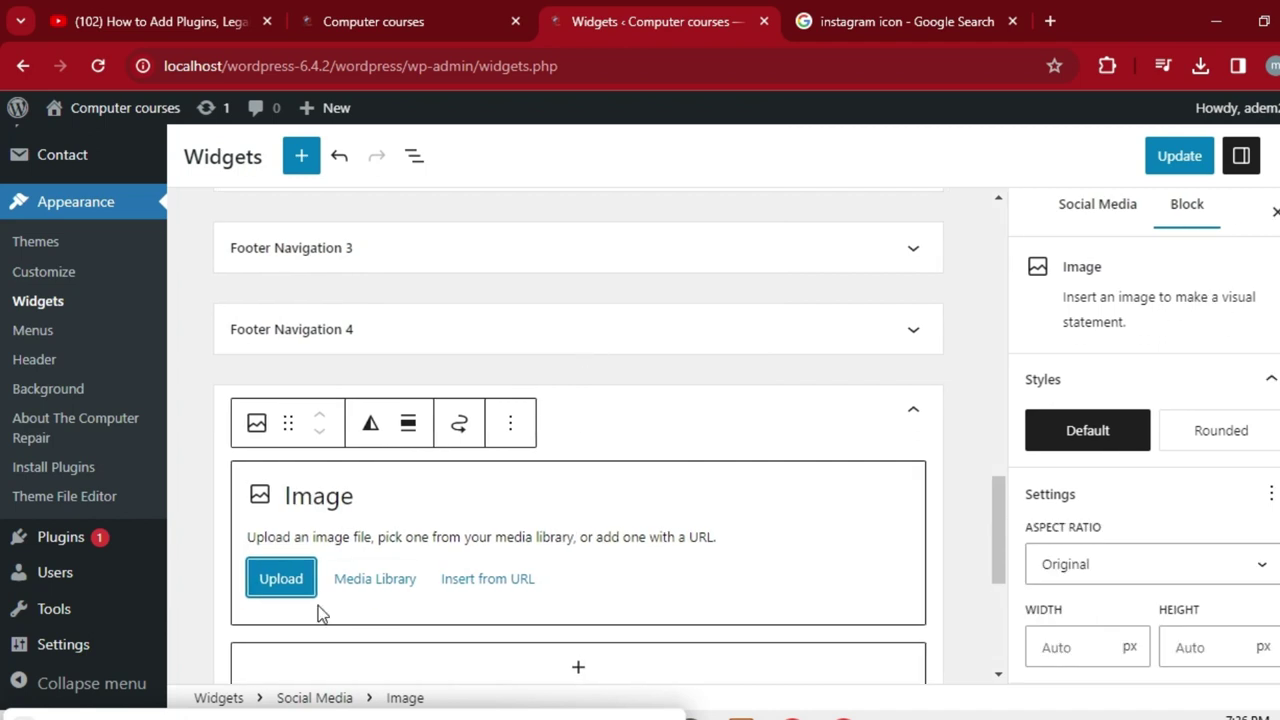
click(286, 588)
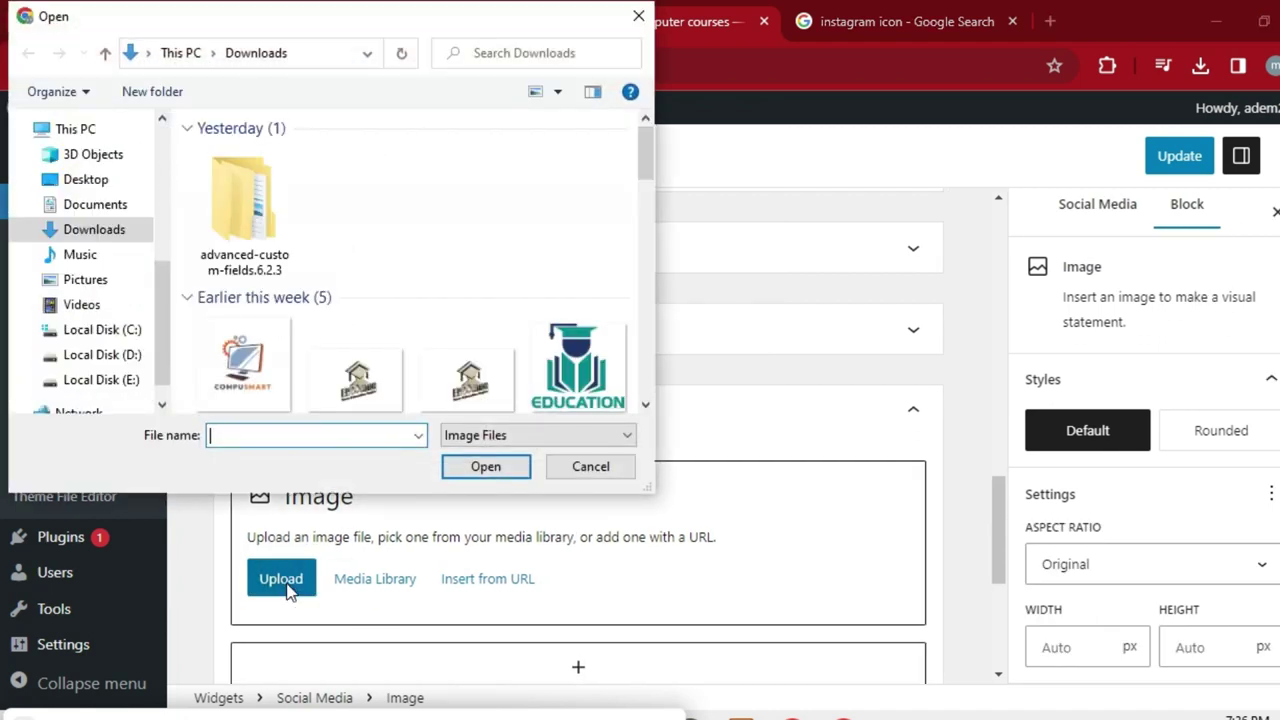
click(101, 286)
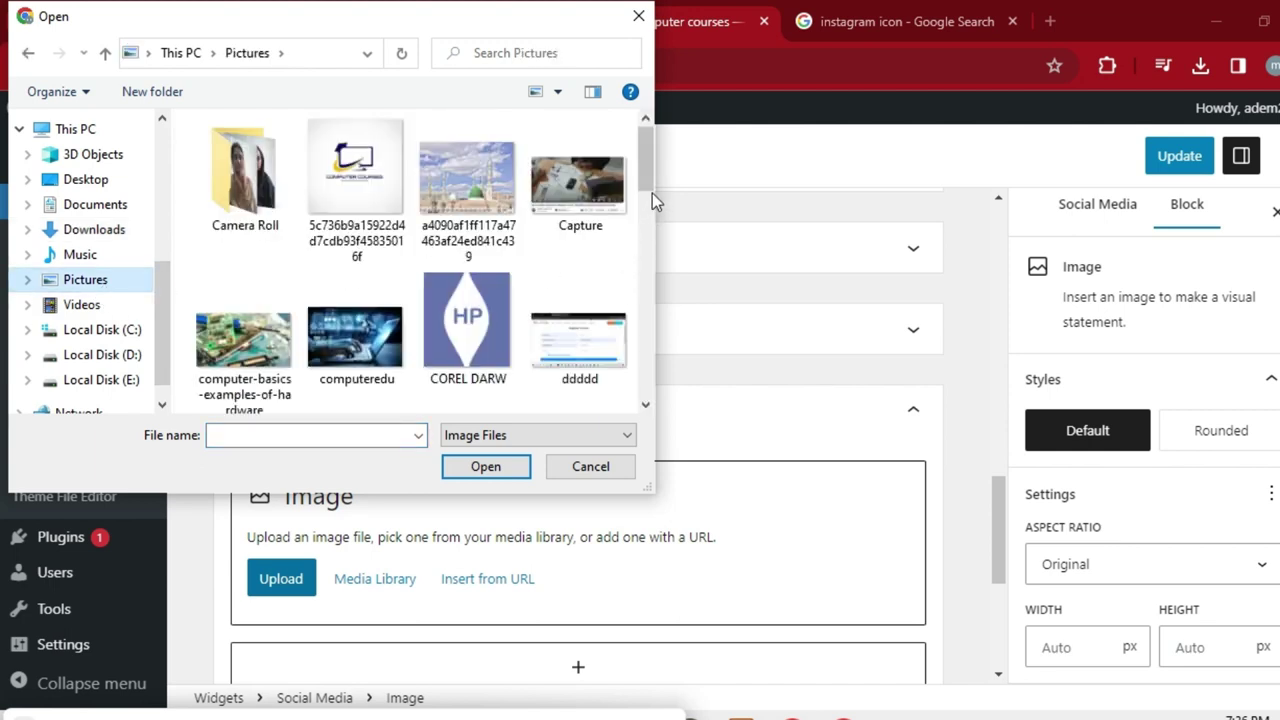
drag(647, 175, 633, 212)
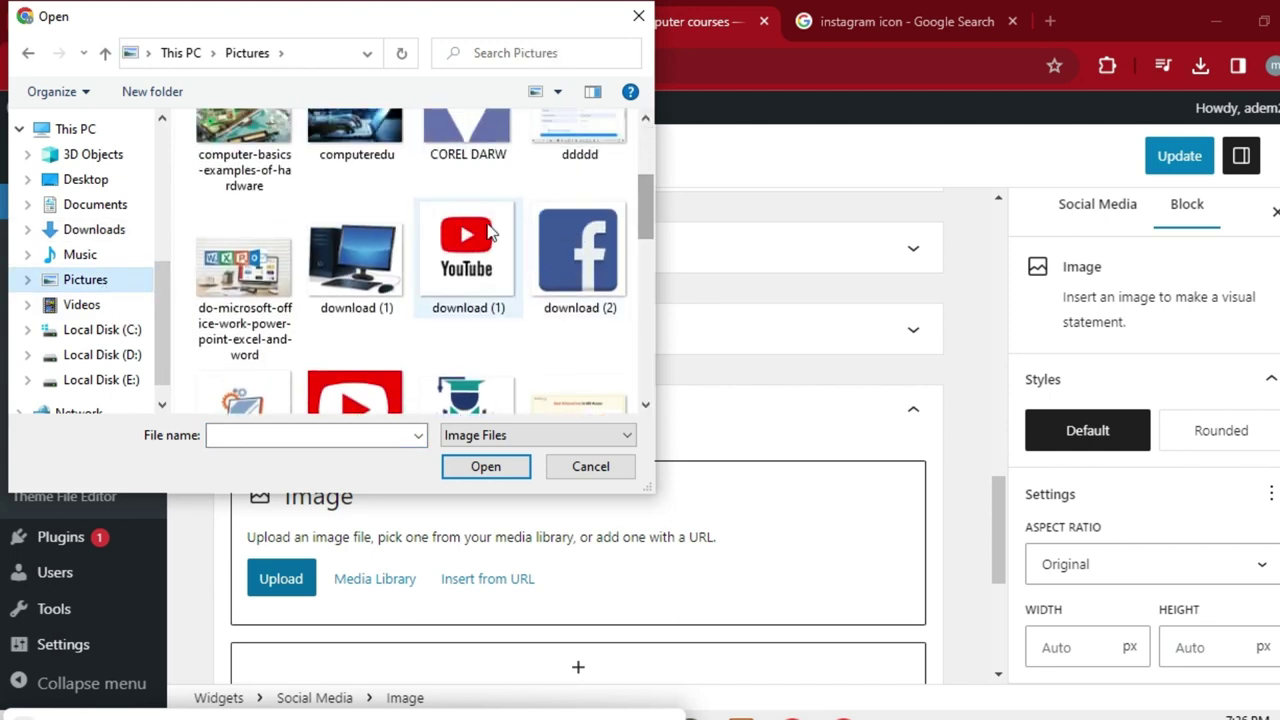
click(473, 233)
click(476, 466)
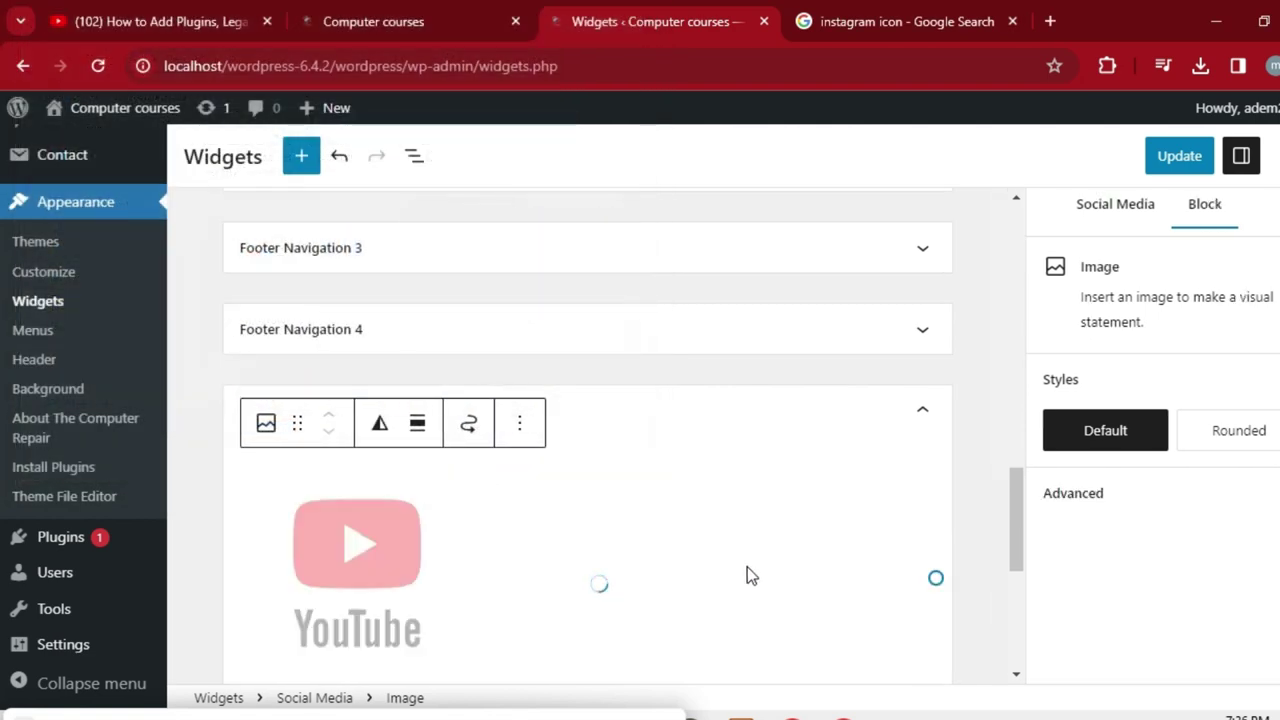
Step: Add another image block below the YouTube logo and upload the Facebook logo into it
mouse_move(1003, 503)
mouse_down()
mouse_move(1000, 563)
mouse_move(989, 517)
mouse_up()
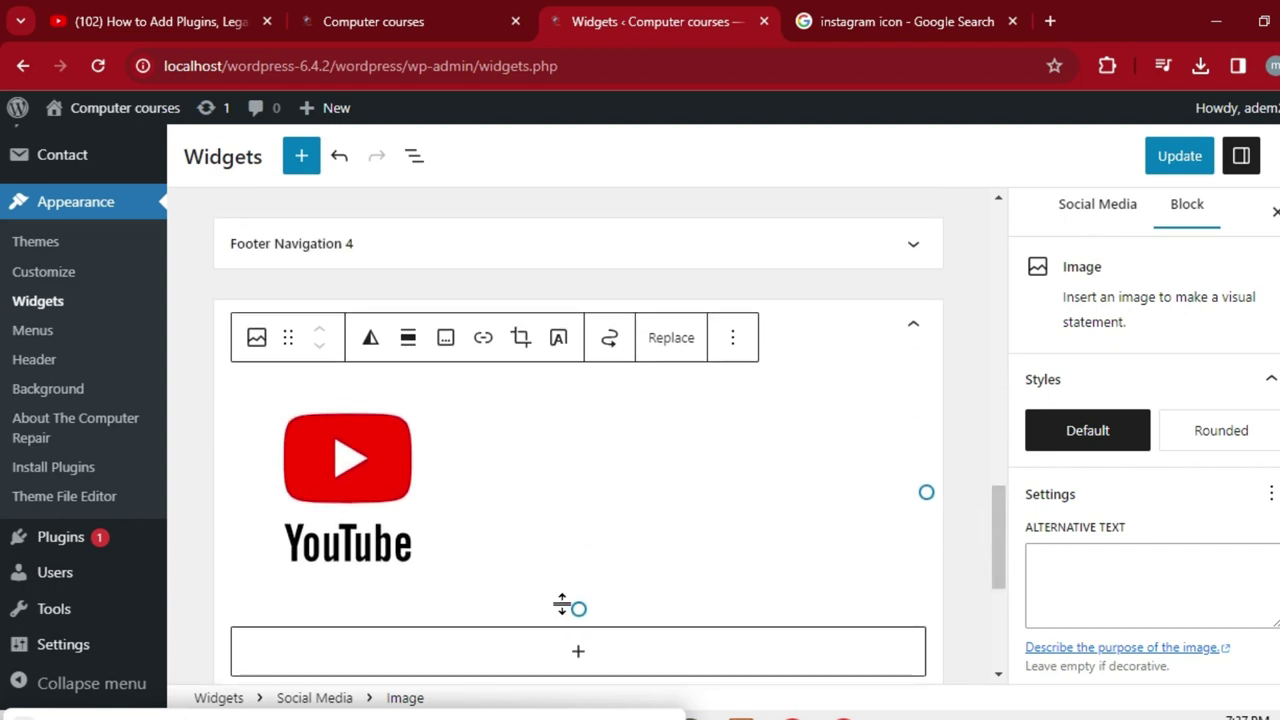
click(580, 654)
click(589, 400)
click(284, 358)
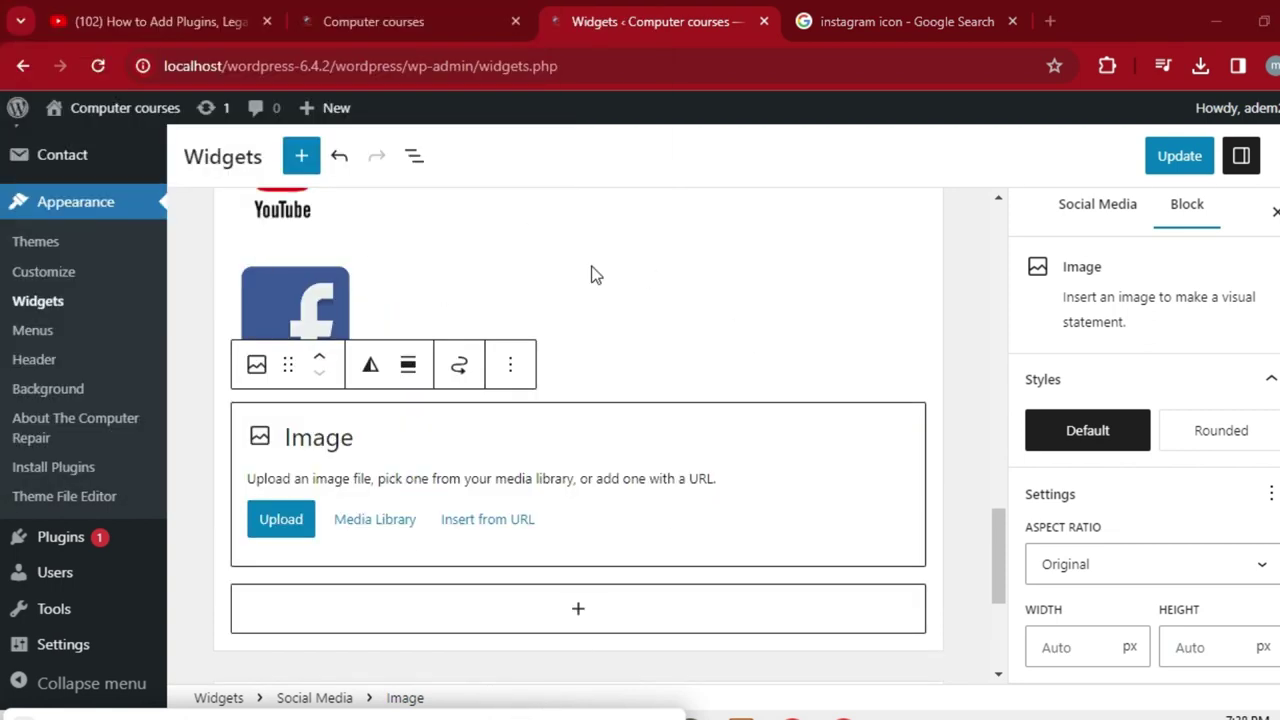
Step: Expand the Inactive widgets area and save the widget changes
scroll(1002, 520, up, 3)
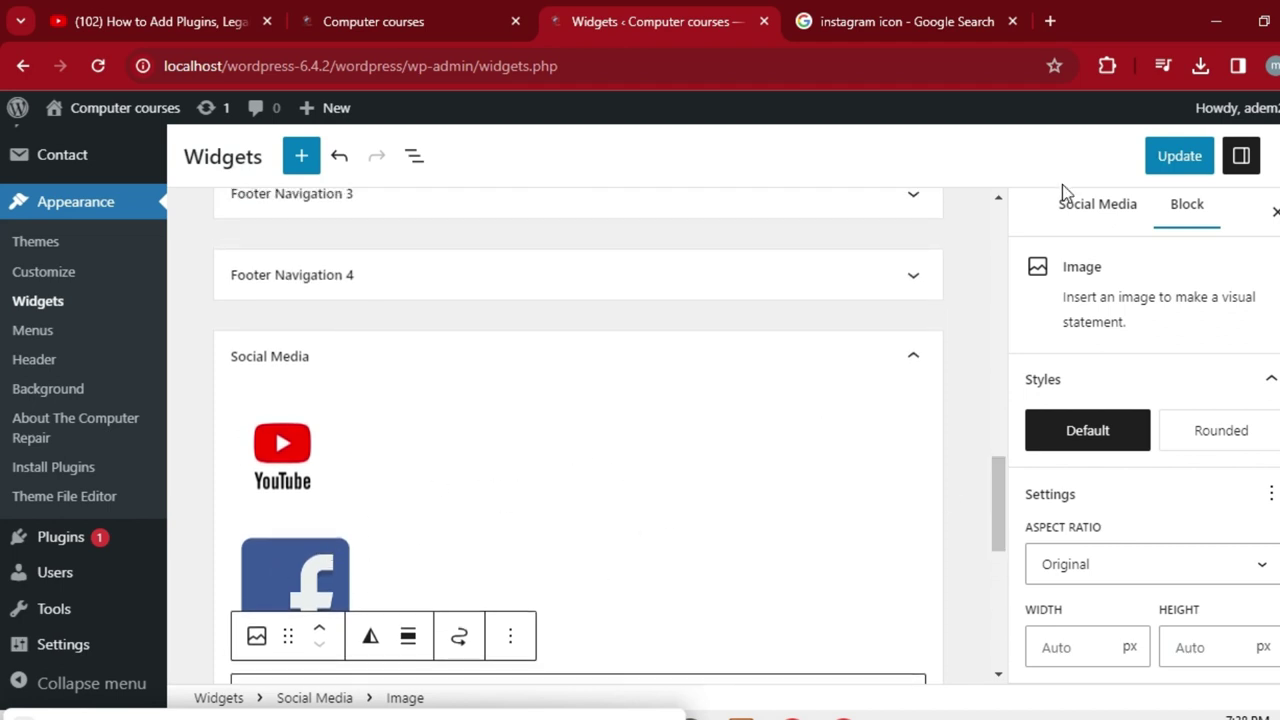
click(1181, 158)
drag(1008, 503, 1002, 635)
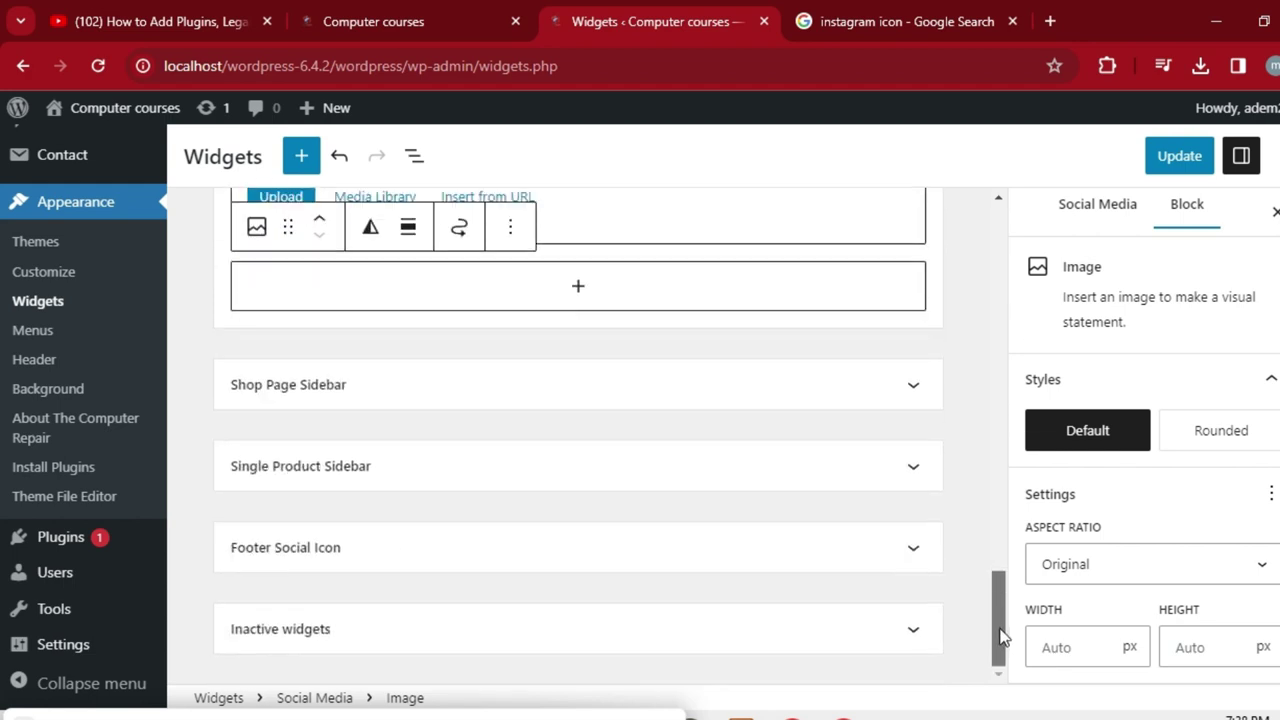
click(913, 629)
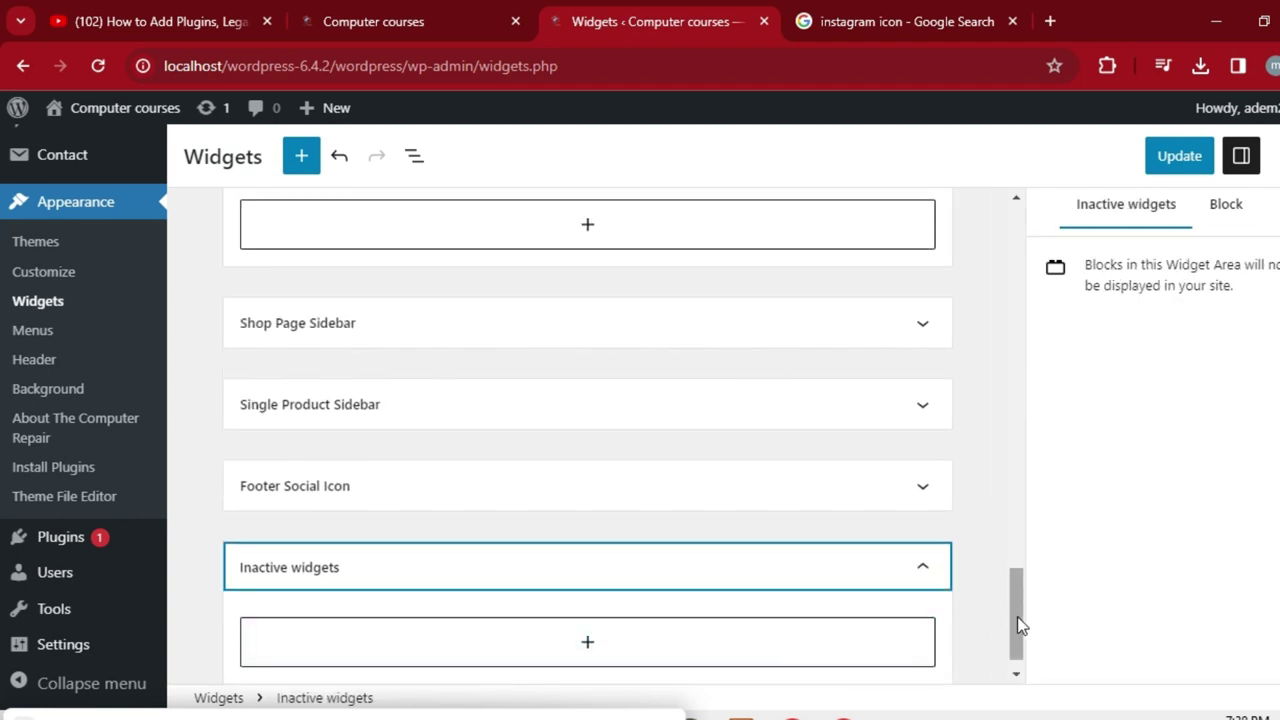
drag(1019, 623, 1012, 662)
drag(1007, 610, 1000, 351)
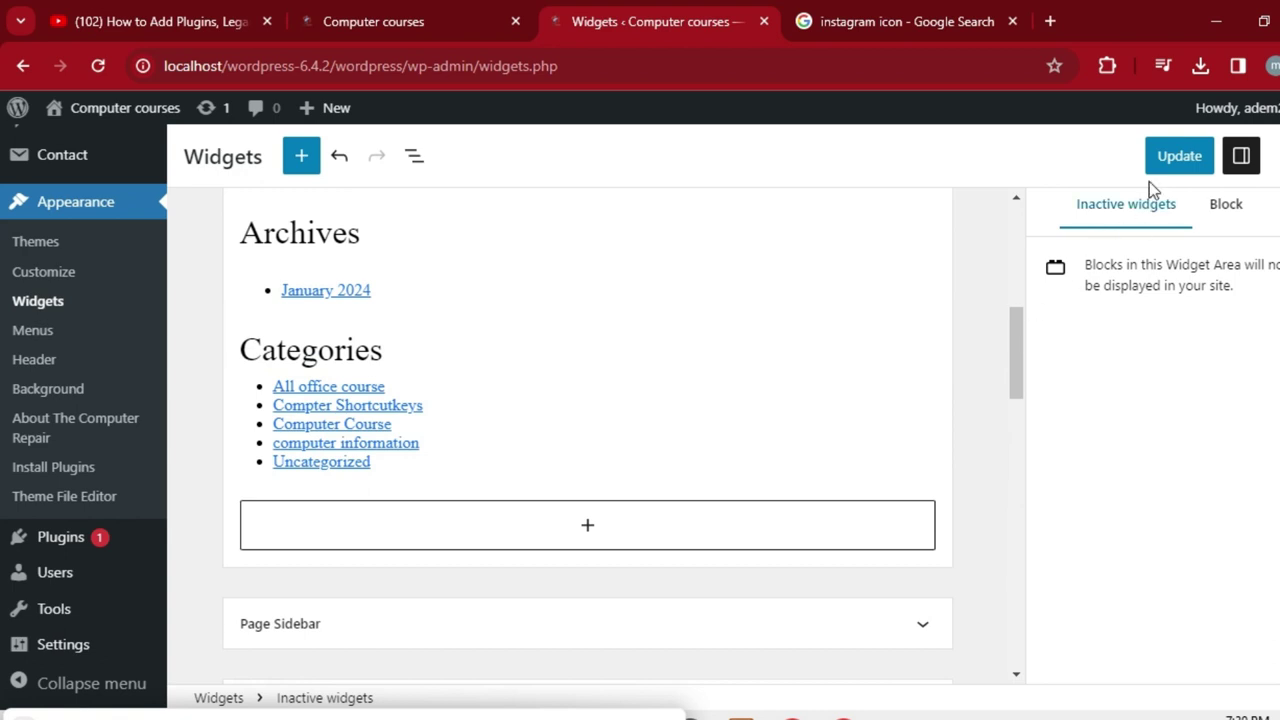
click(1172, 157)
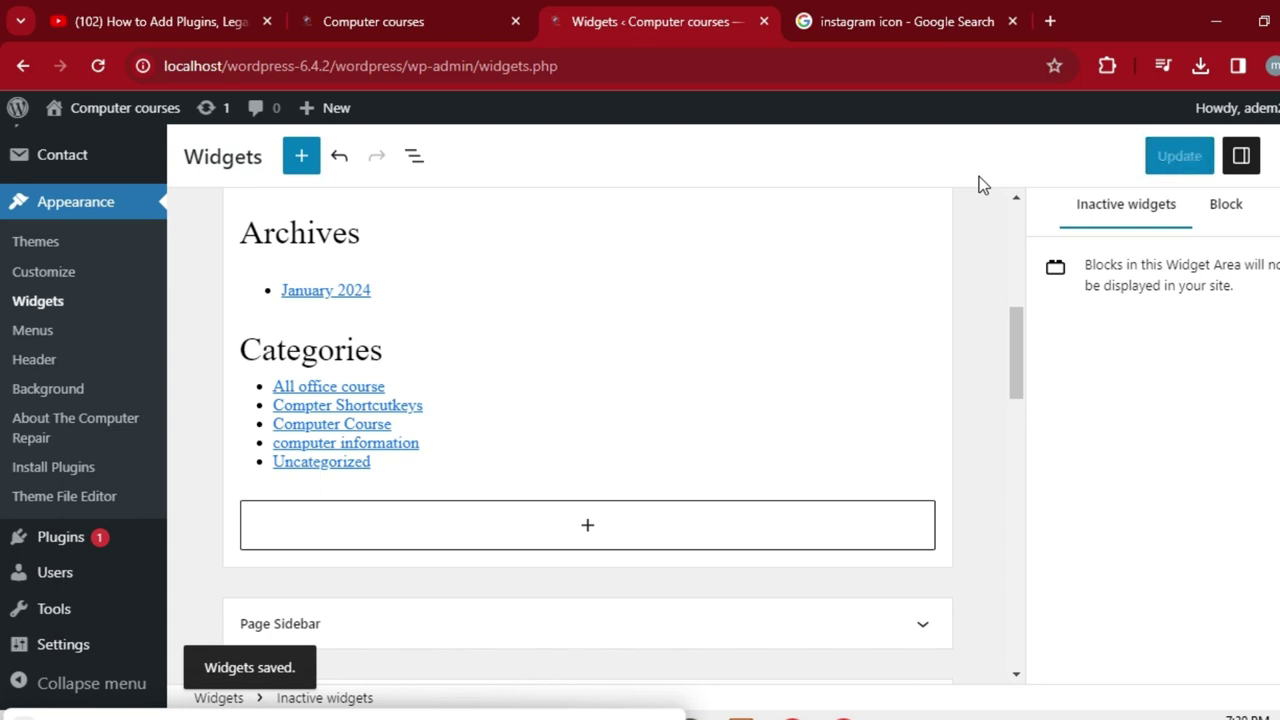
Step: View the live home page and check the social media images above the site header
click(405, 22)
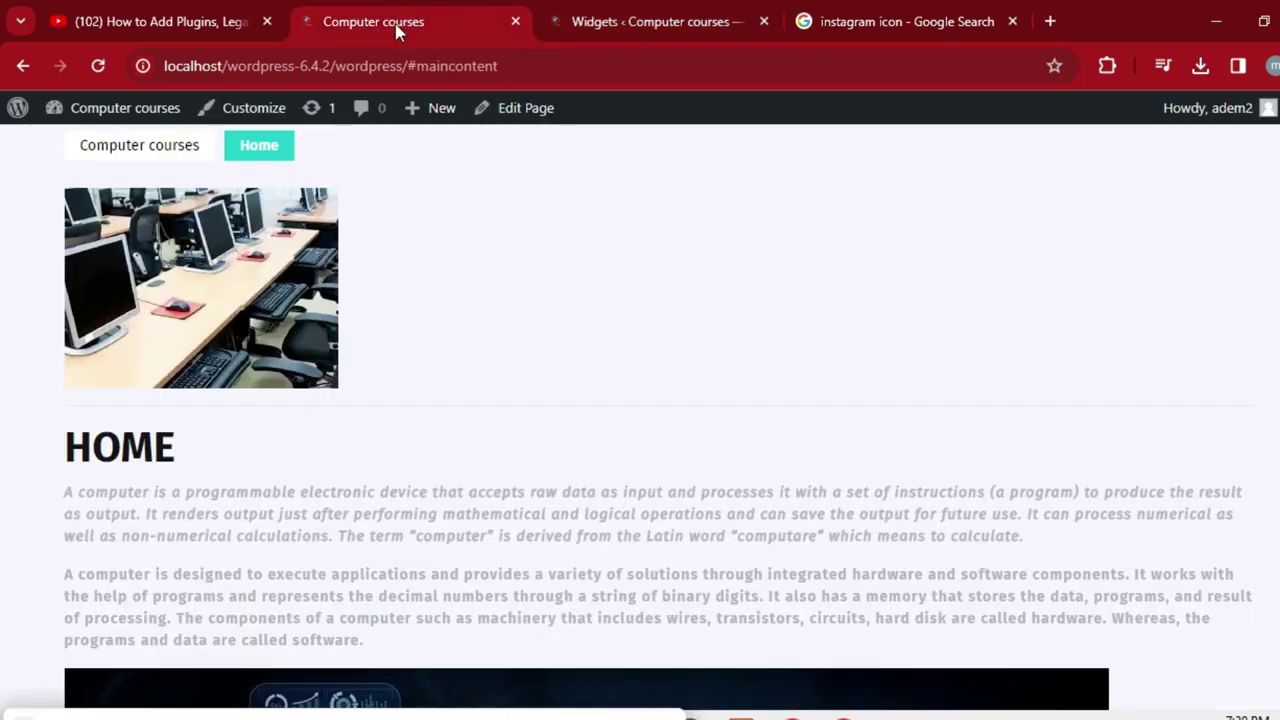
scroll(3, 240, down, 10)
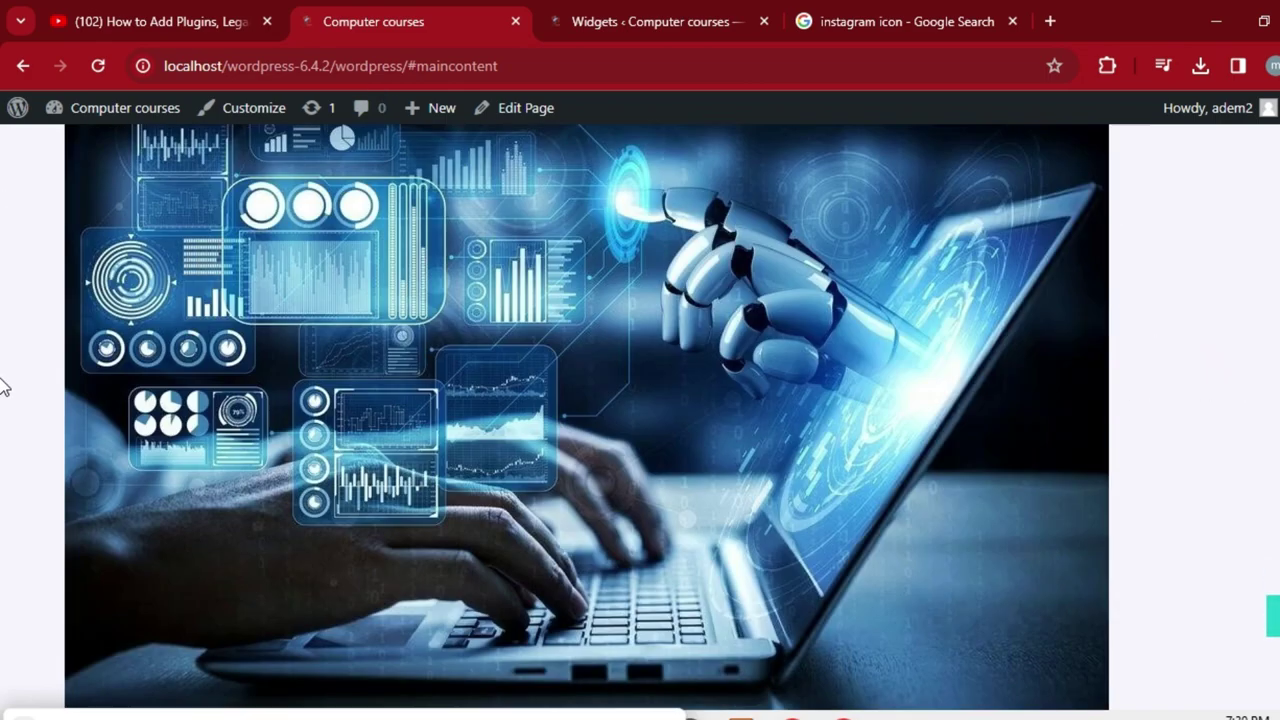
scroll(5, 670, up, 1)
scroll(3, 648, up, 10)
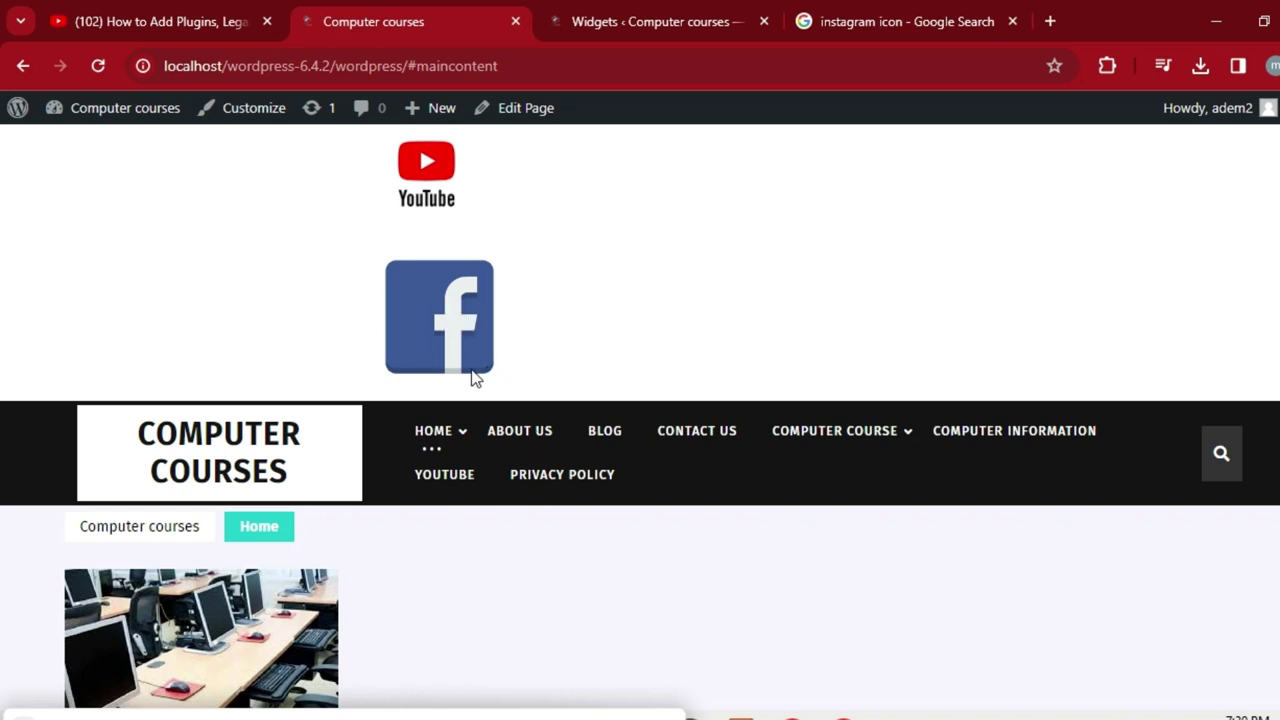
click(523, 712)
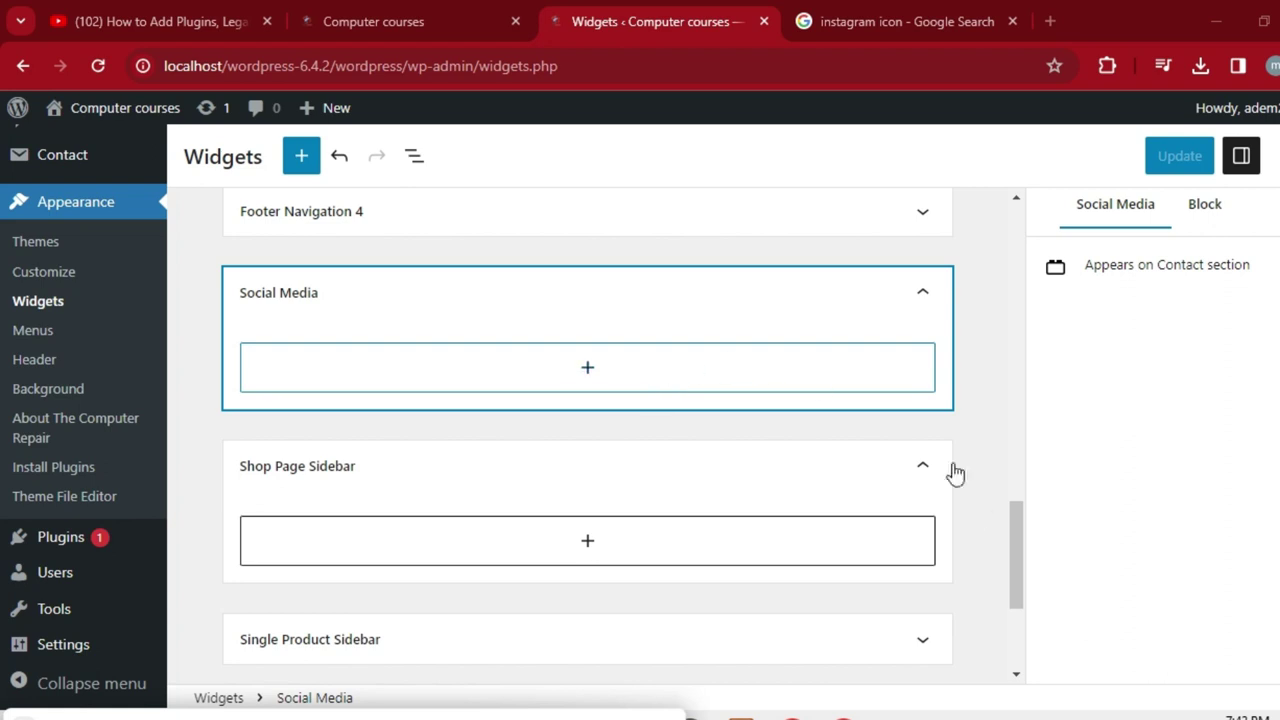
Step: Add a YouTube embed block below the categories list in the Blog Sidebar widget area
drag(1016, 556, 1020, 423)
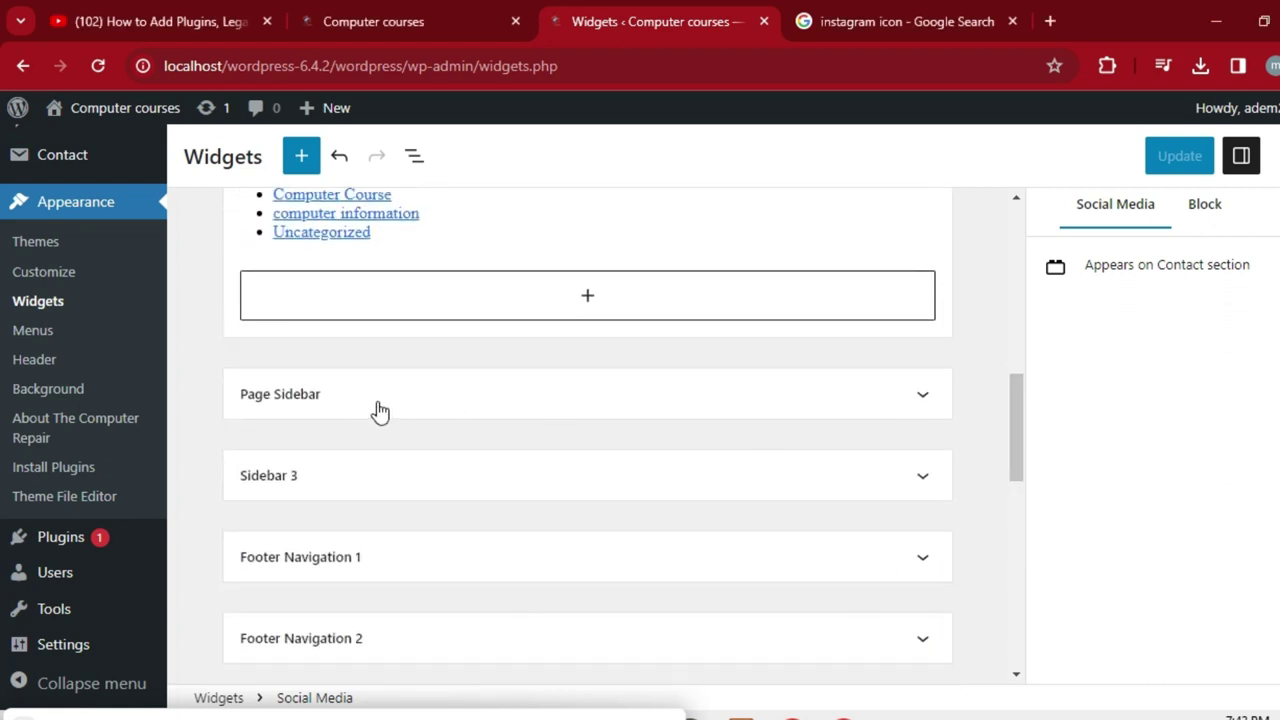
click(586, 298)
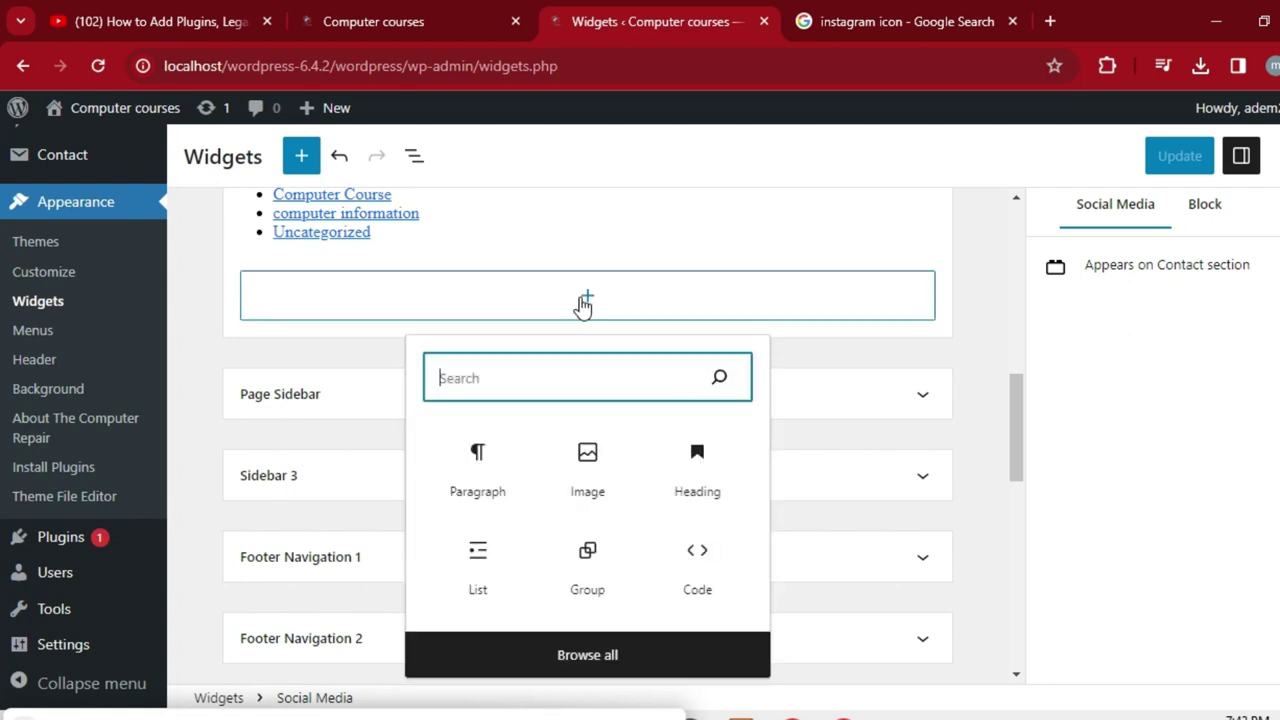
click(587, 655)
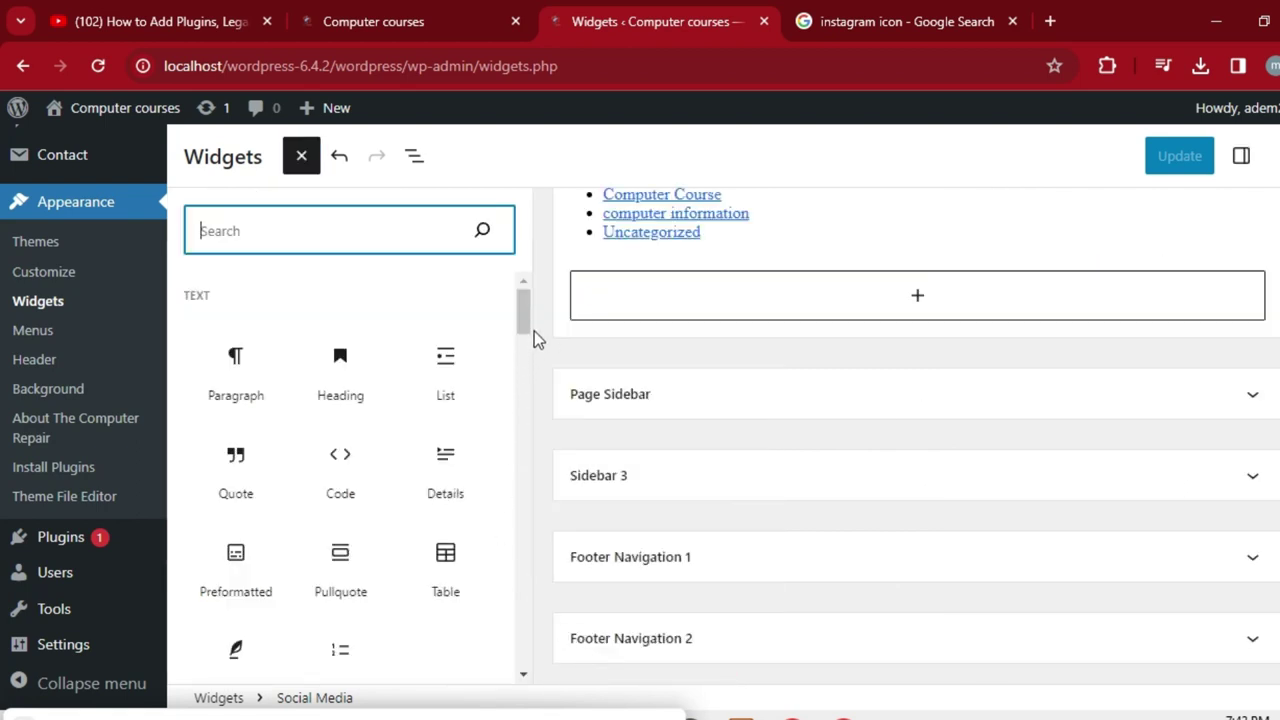
drag(526, 306, 533, 434)
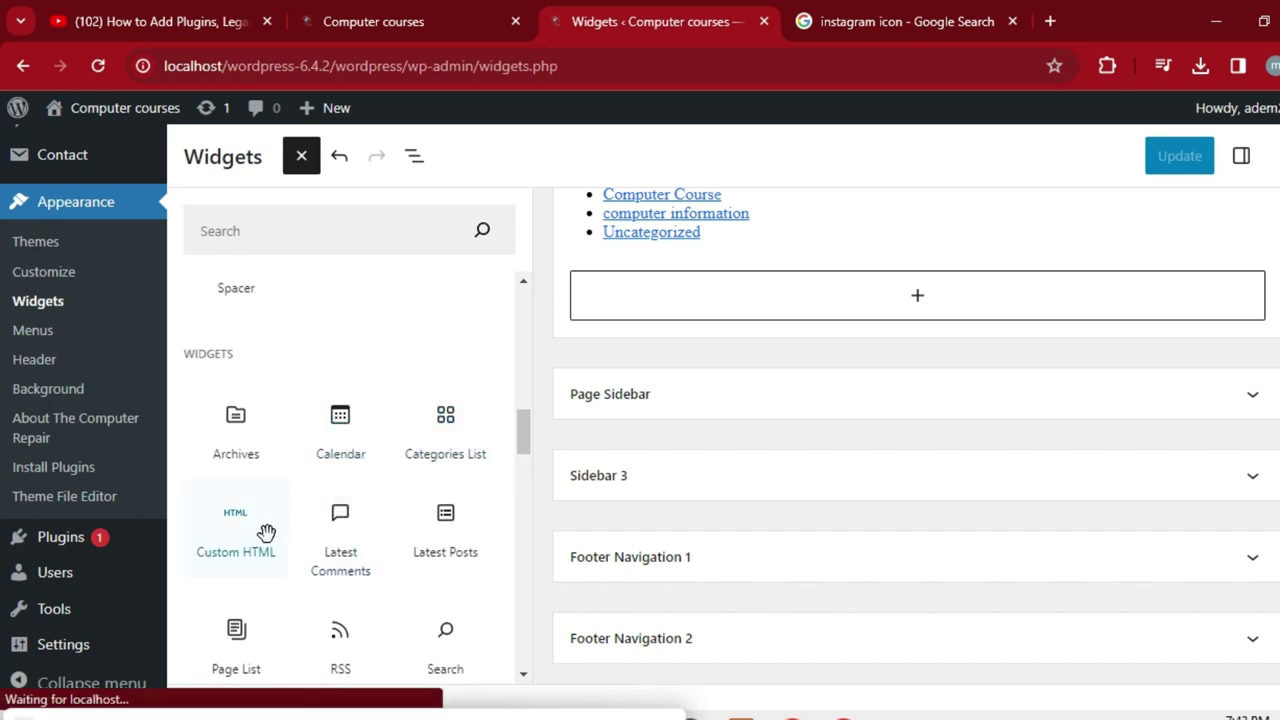
drag(531, 454, 533, 559)
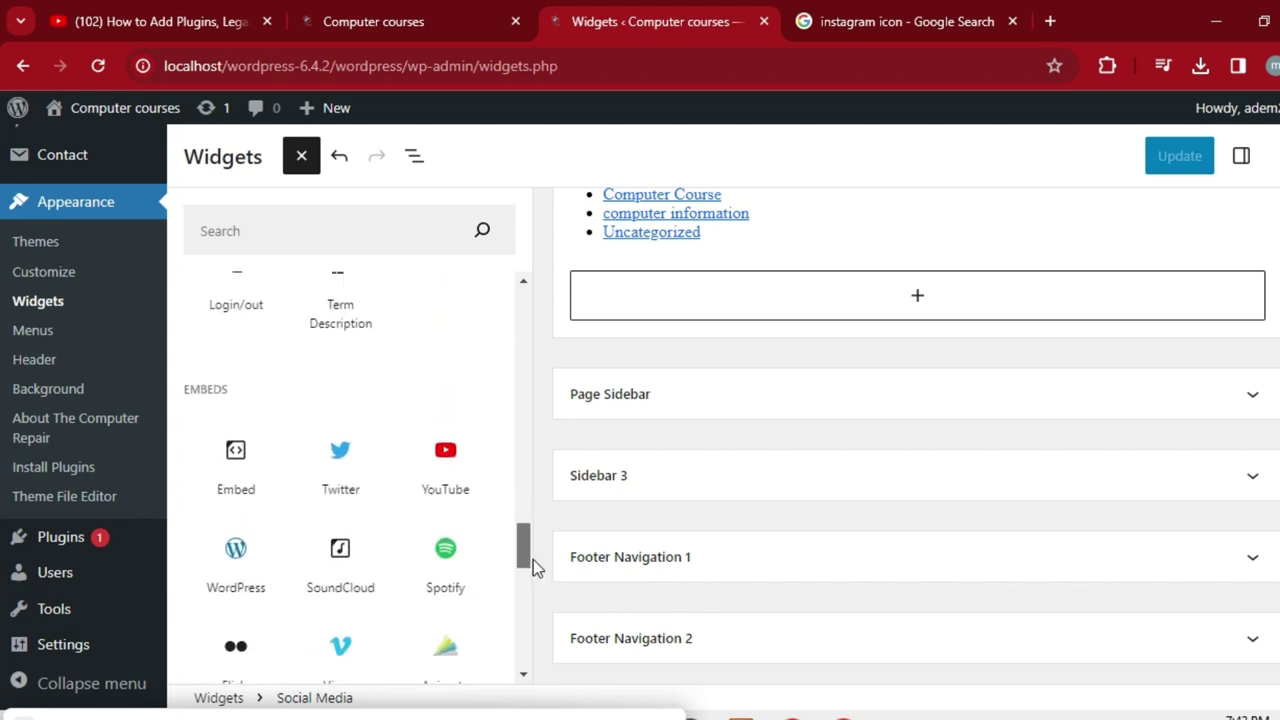
click(465, 494)
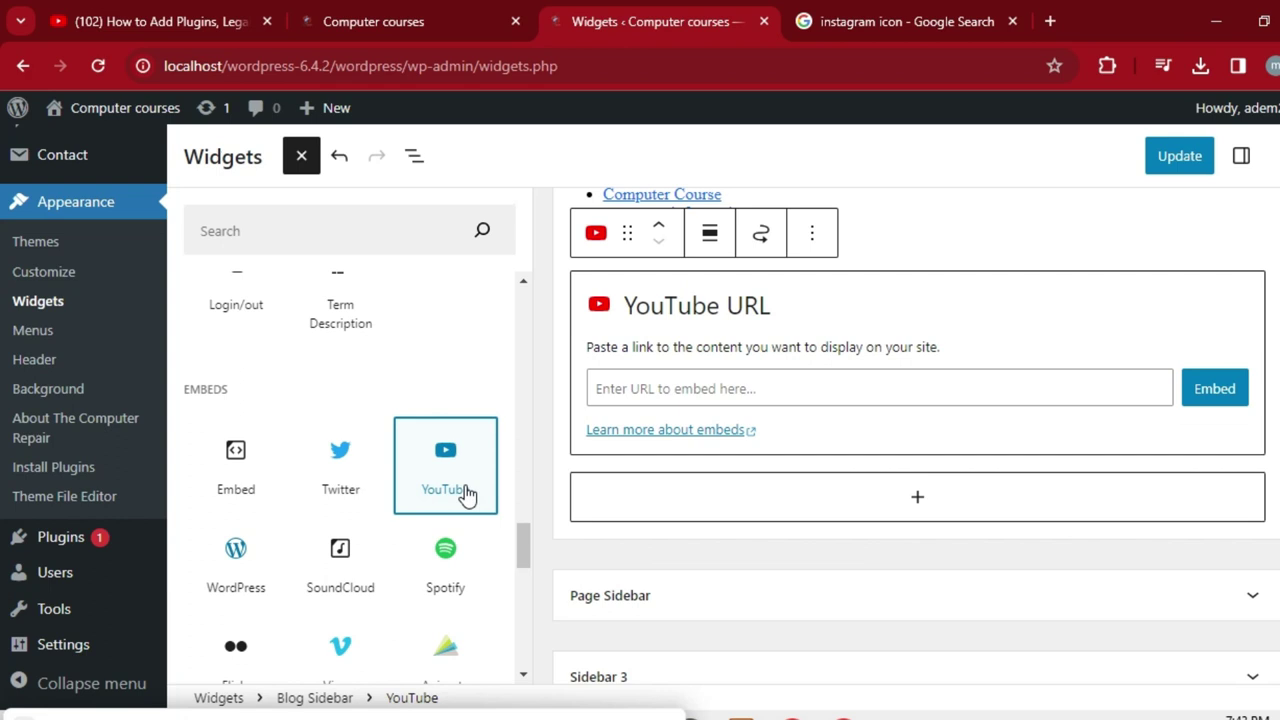
Step: Try to embed the copied YouTube channel URL in the Blog Sidebar block, and convert it to a link
click(690, 387)
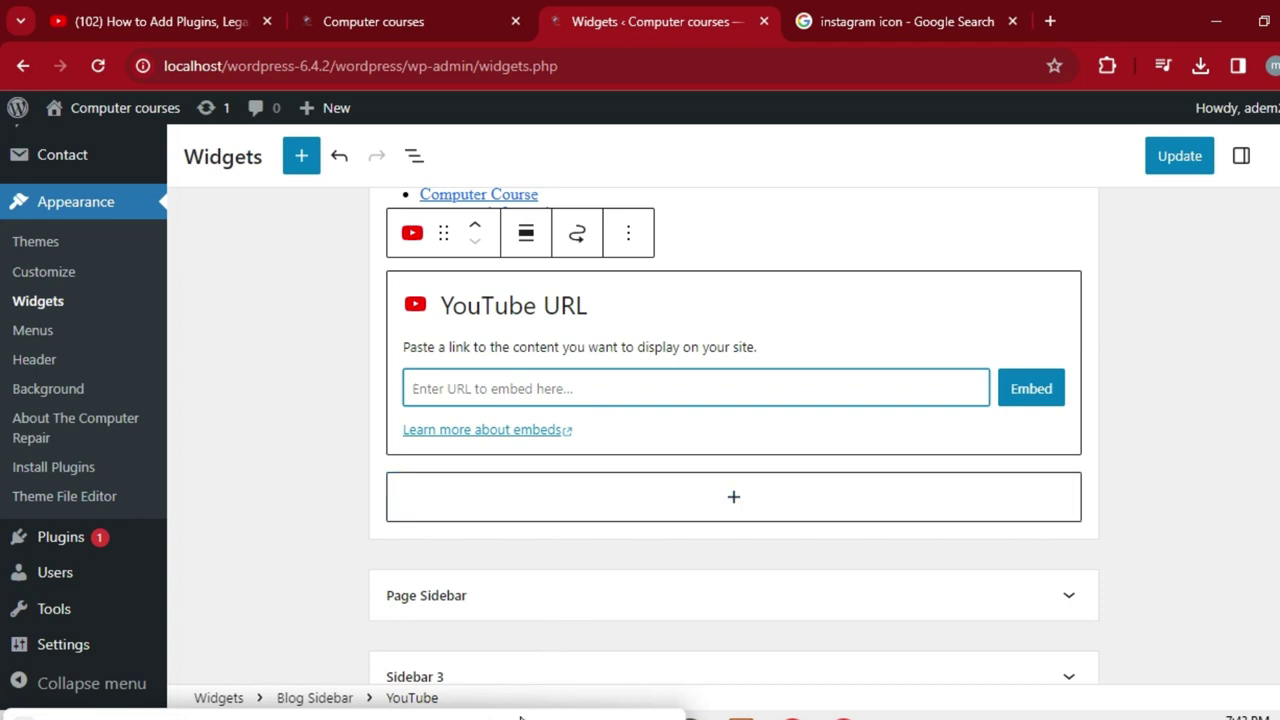
click(574, 388)
right_click(574, 388)
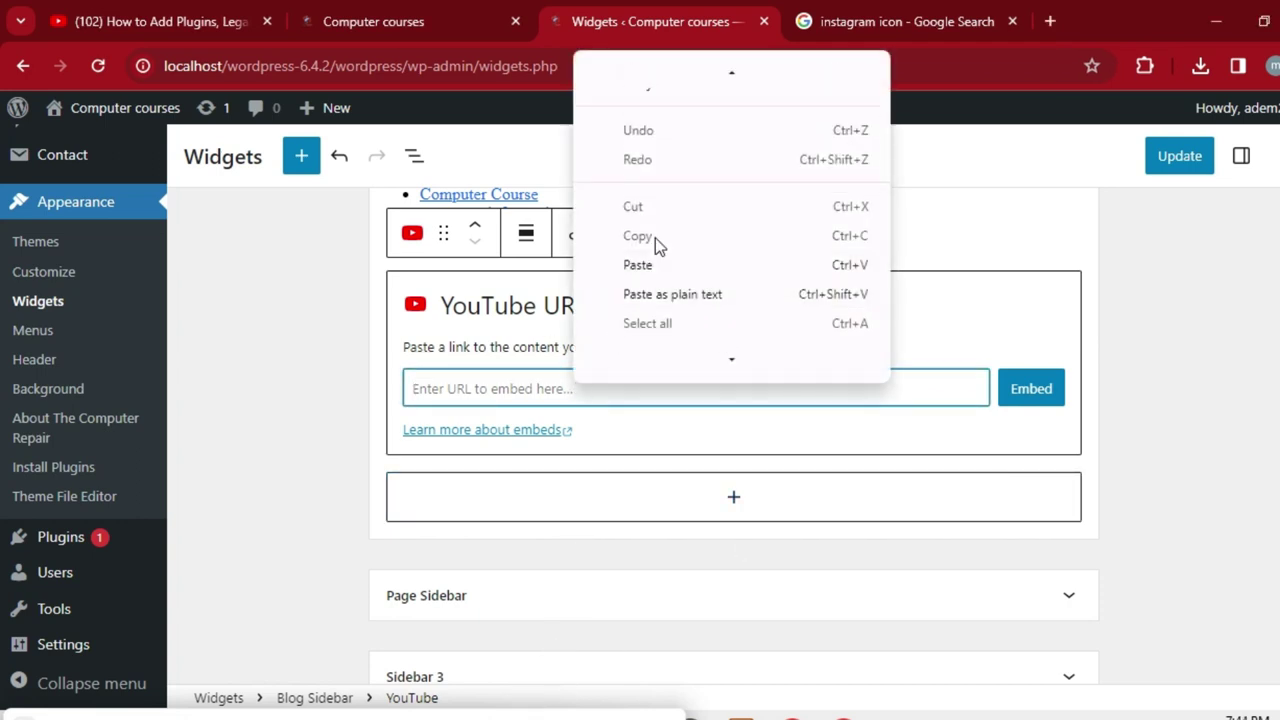
click(650, 270)
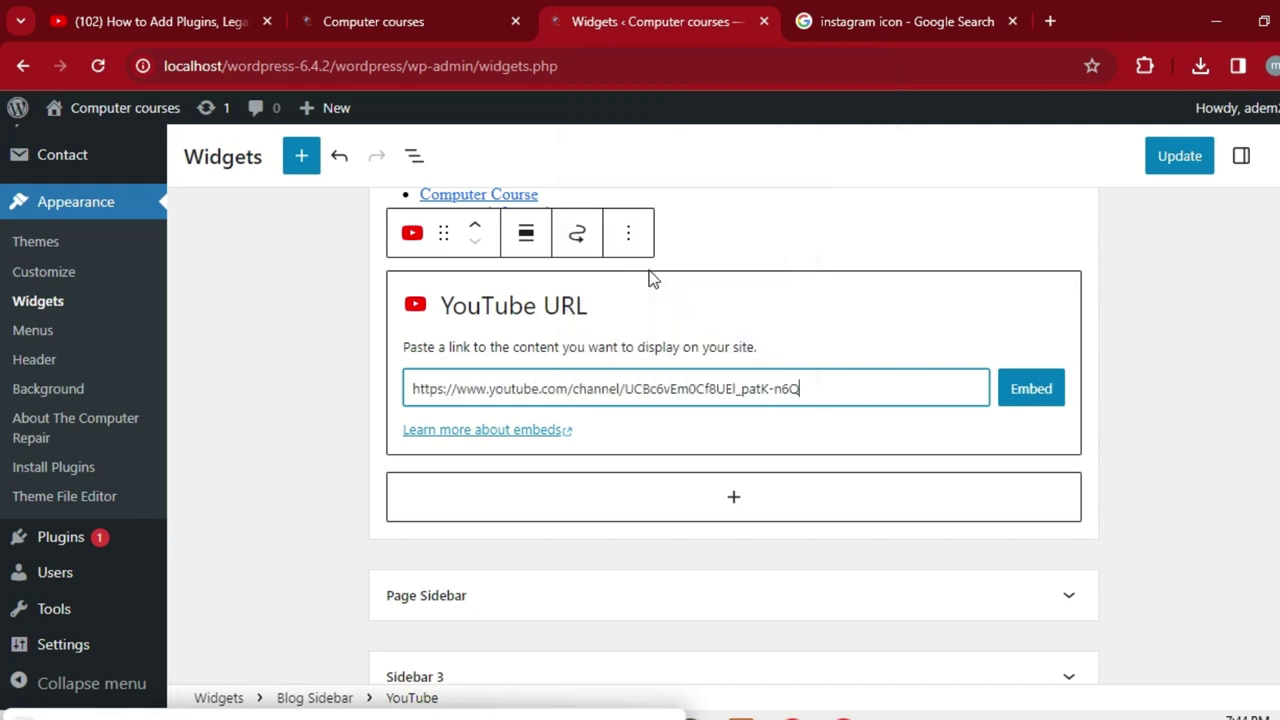
click(1045, 399)
click(1045, 399)
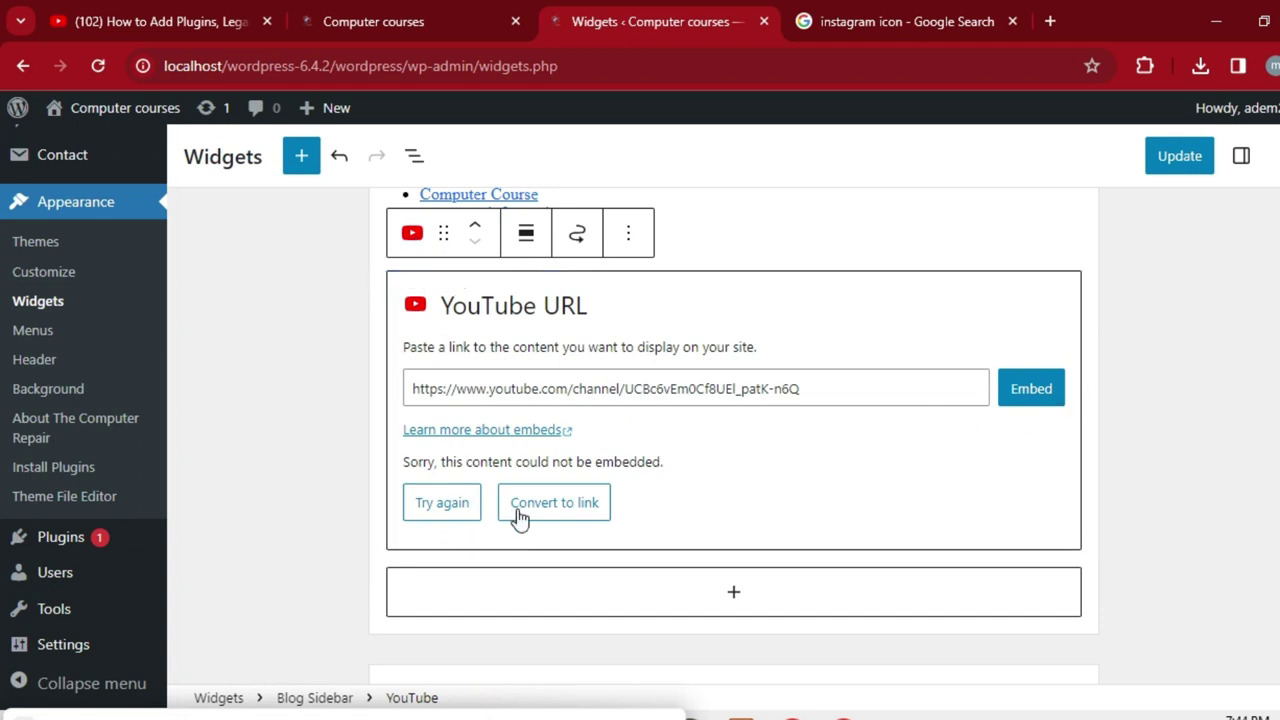
click(565, 505)
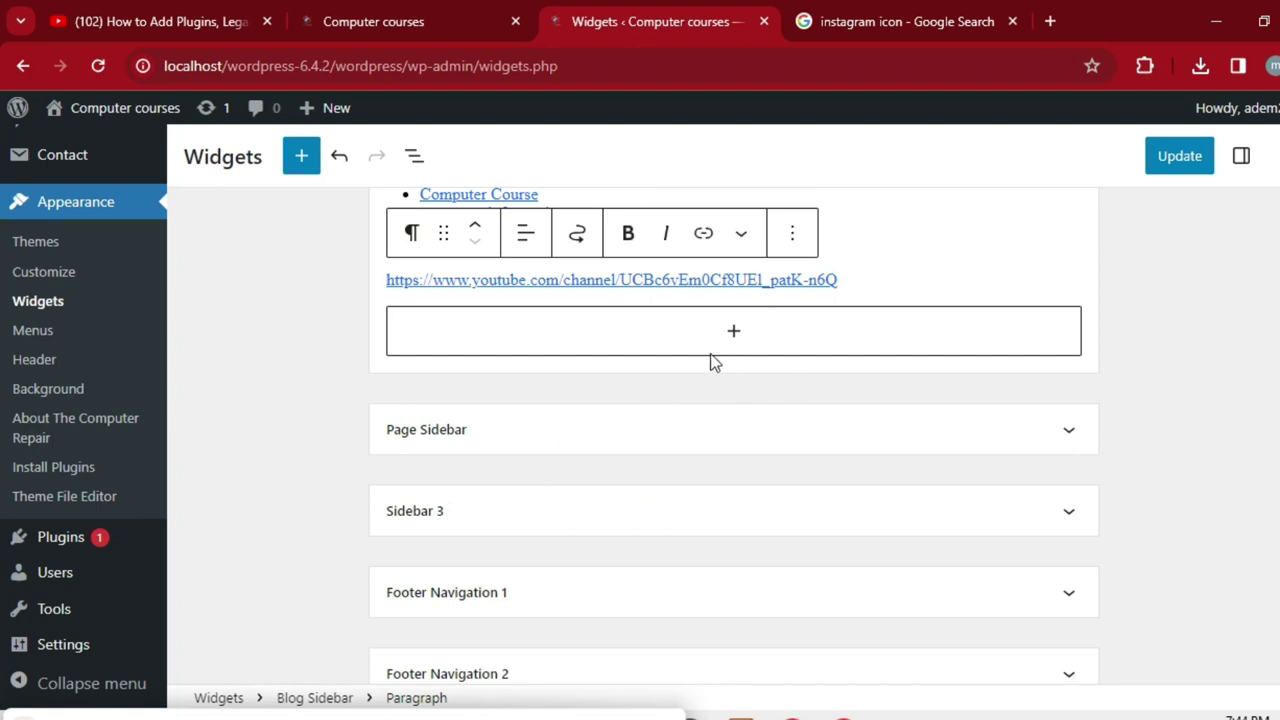
Step: Add a second YouTube block below the channel link, paste the same channel URL into it, and save the widgets
click(732, 334)
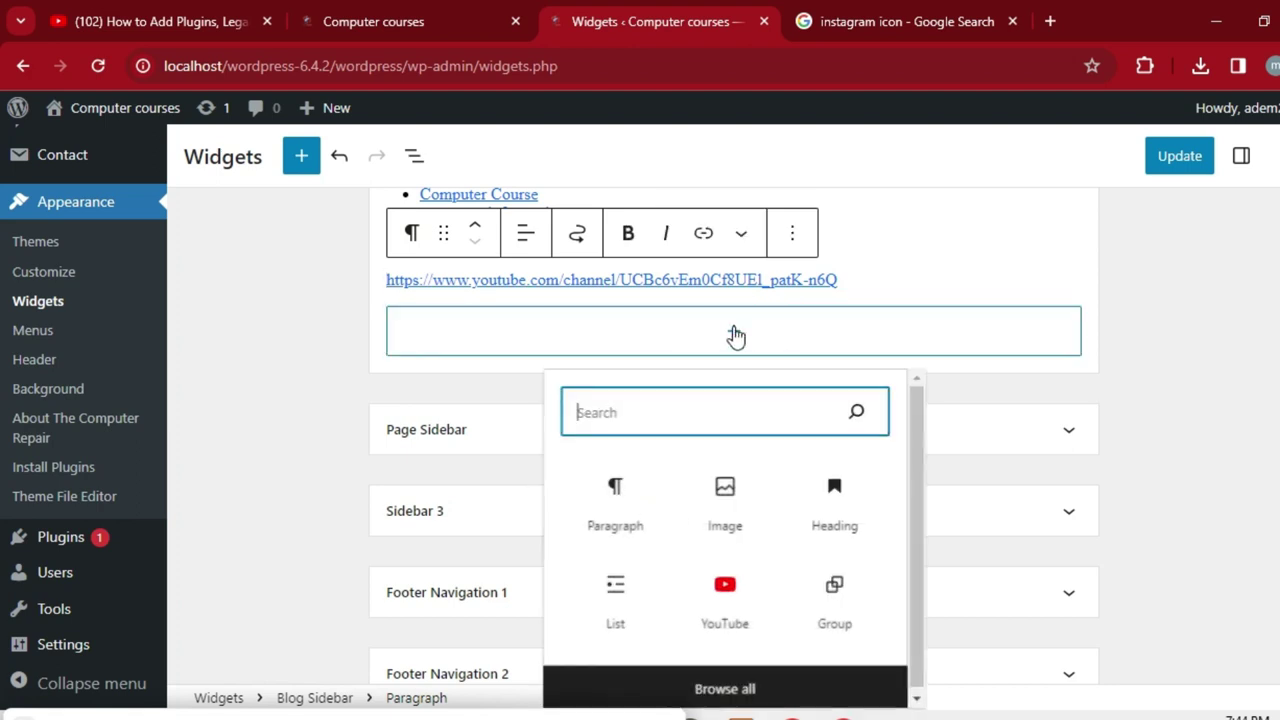
click(720, 615)
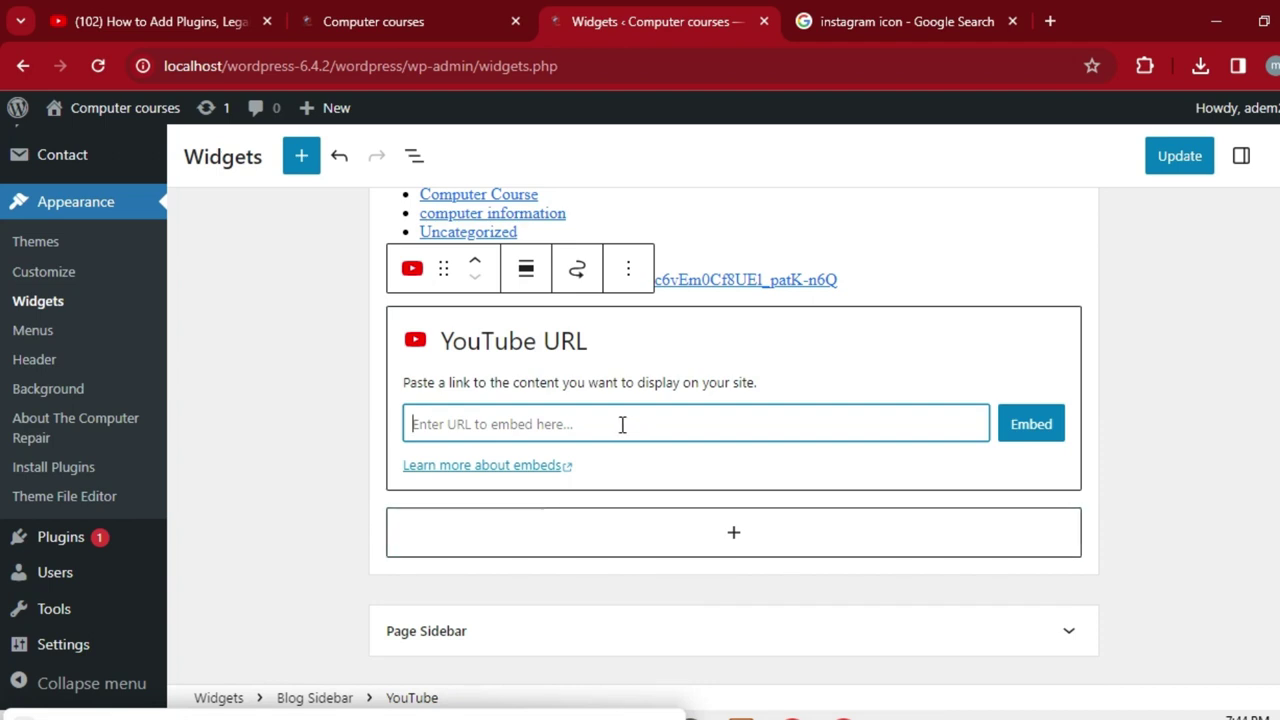
right_click(575, 414)
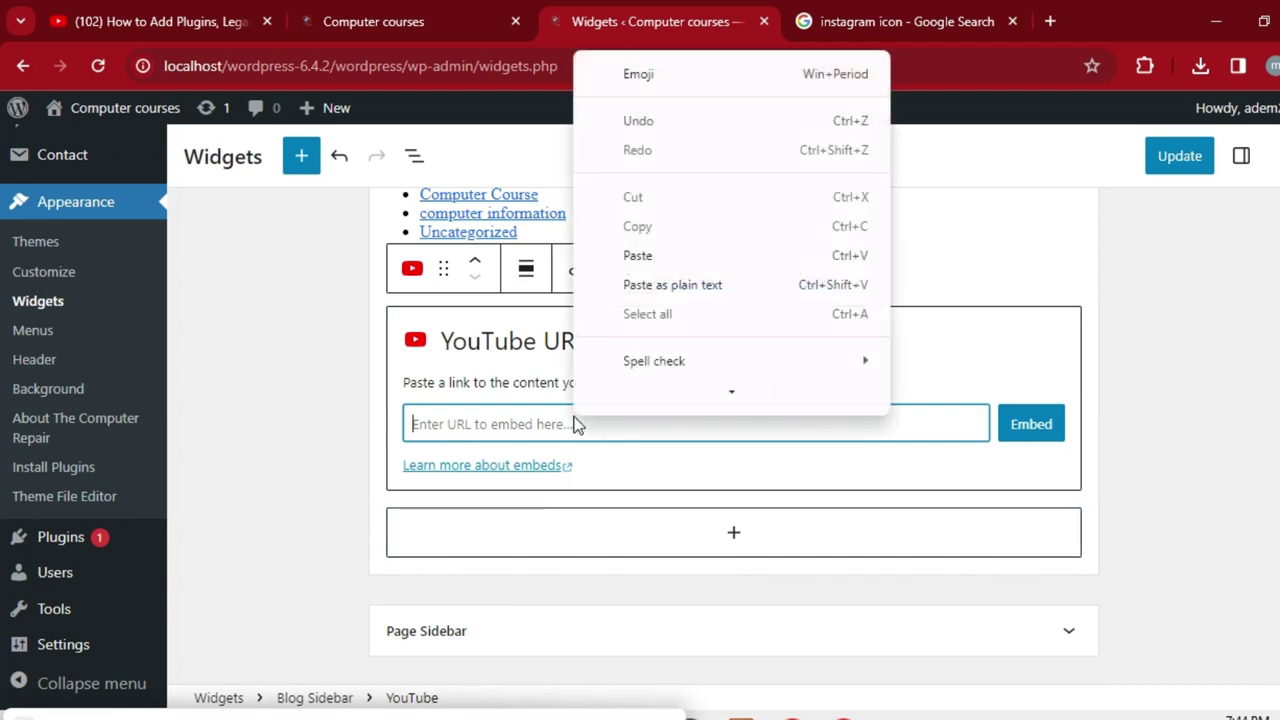
click(651, 264)
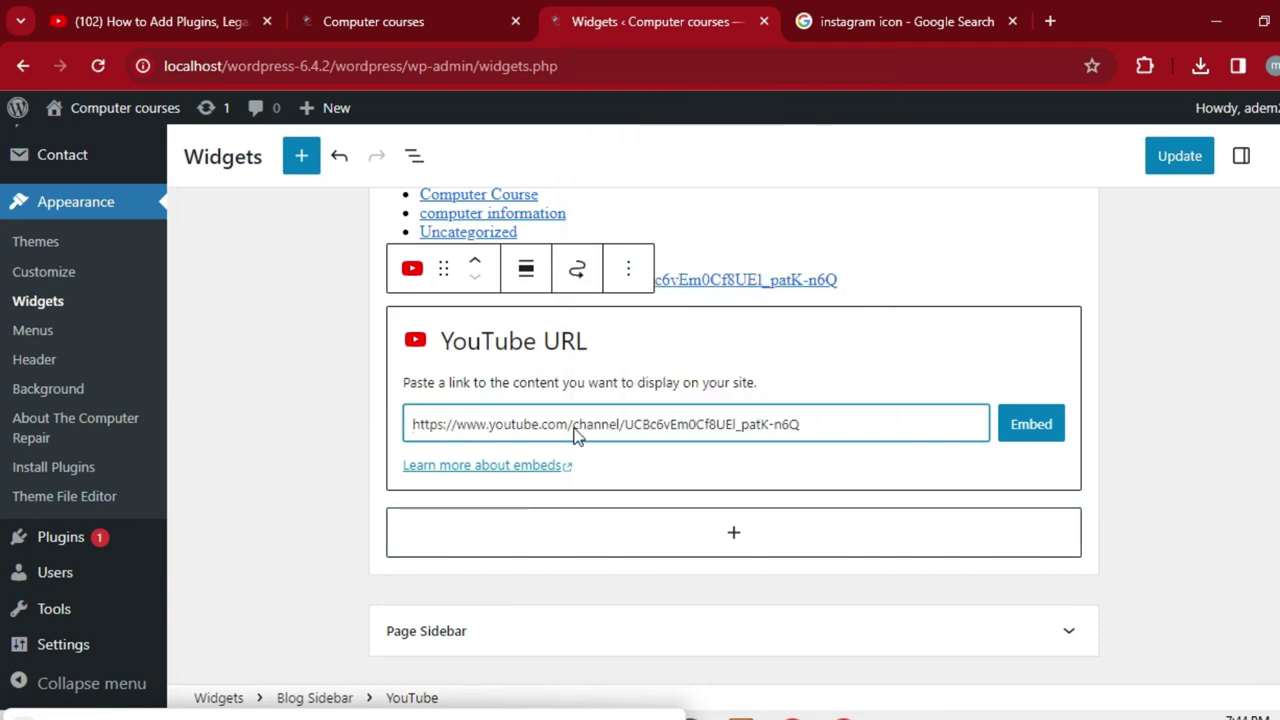
click(1178, 160)
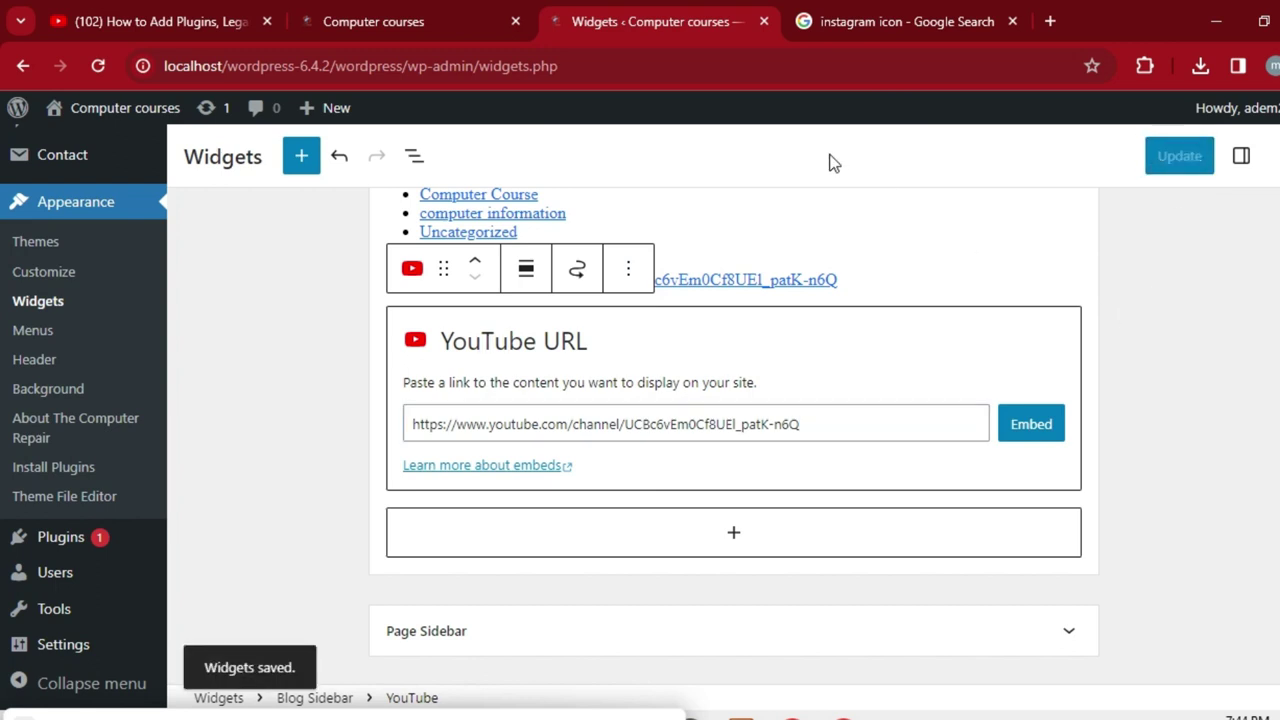
Step: View the live home page and check its content from header to footer for the widget changes
click(468, 18)
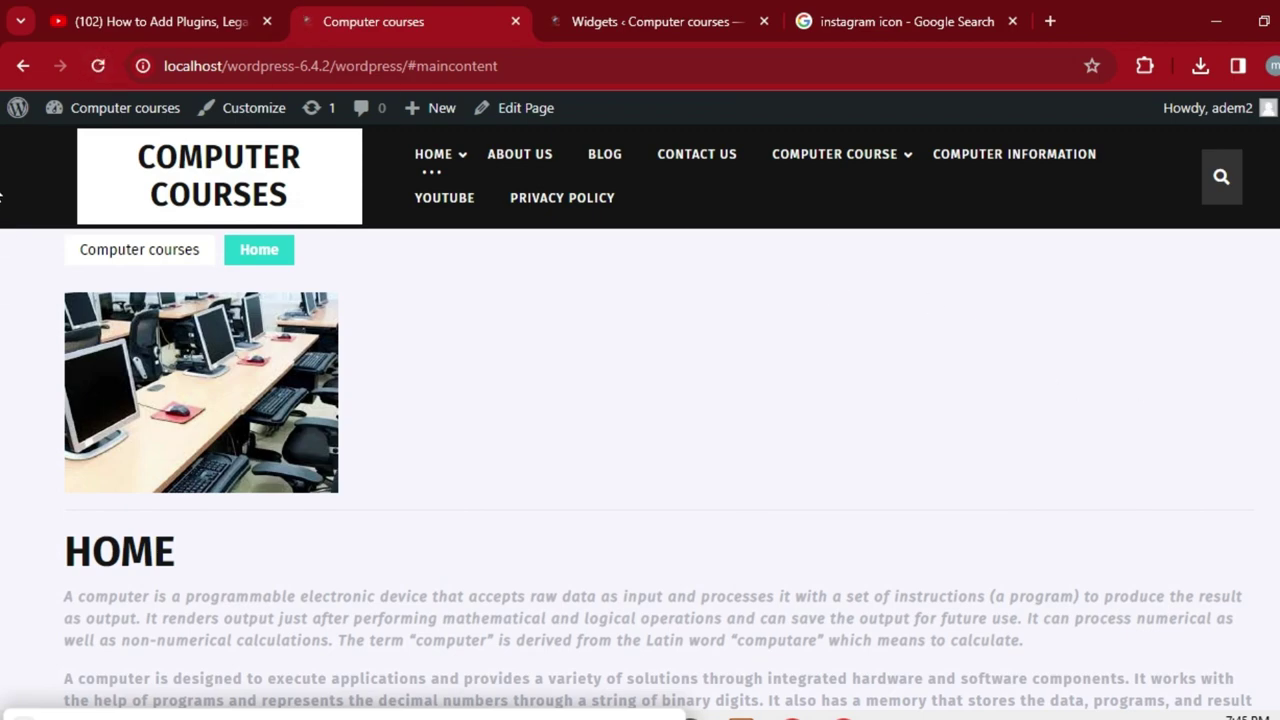
scroll(2, 300, down, 15)
scroll(2, 600, up, 5)
scroll(2, 600, down, 10)
scroll(2, 466, up, 20)
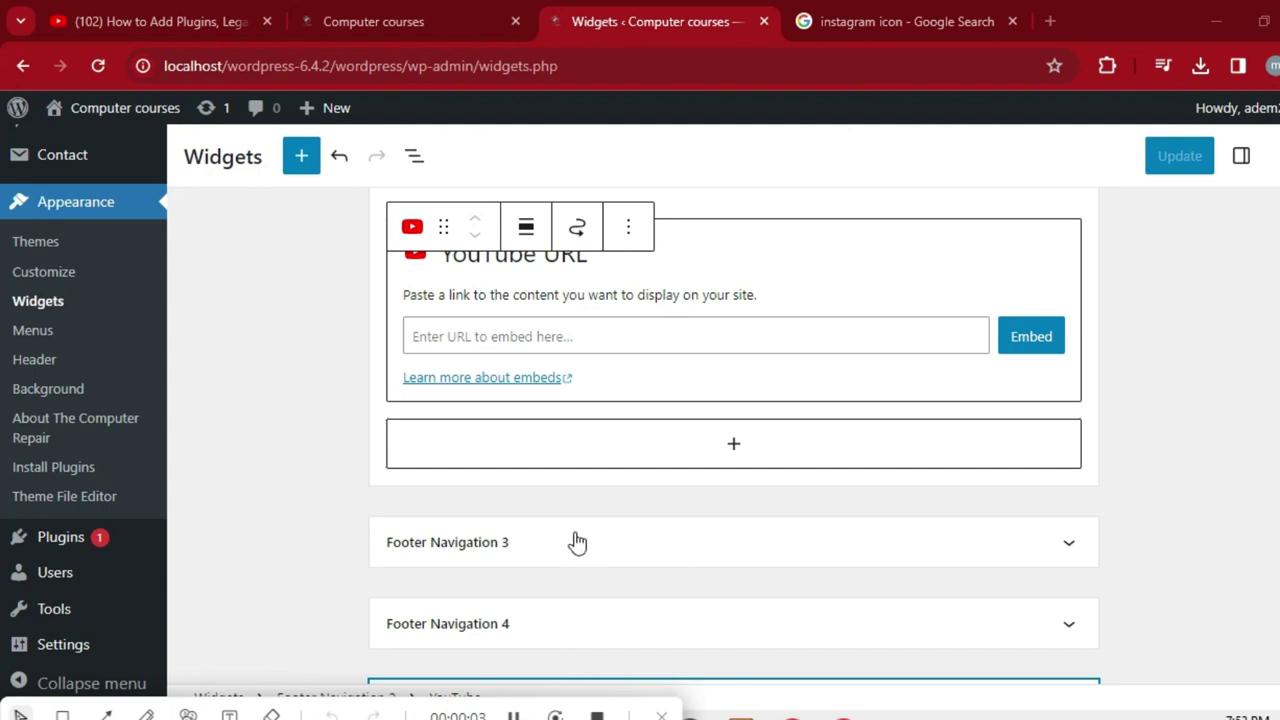
Step: Expand the Footer Navigation 3 widget area and look through the live home page again
click(610, 554)
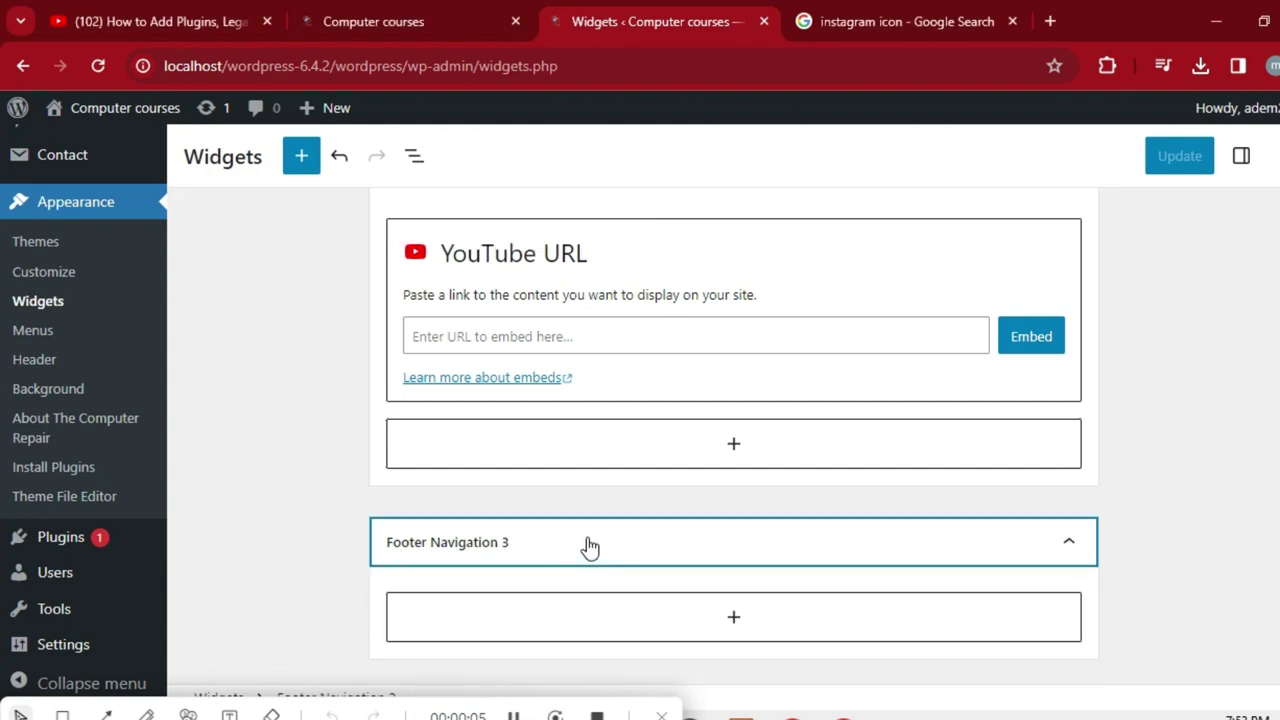
click(435, 12)
scroll(5, 310, down, 3)
scroll(5, 310, down, 15)
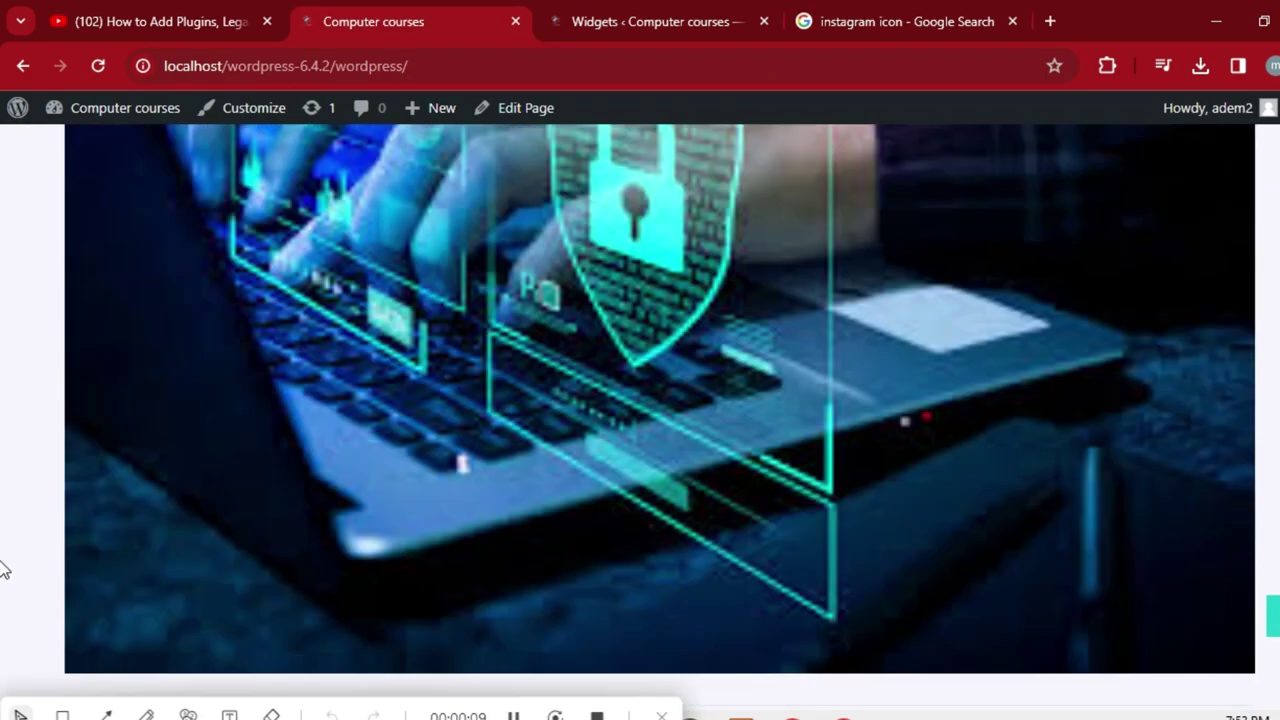
scroll(3, 640, up, 15)
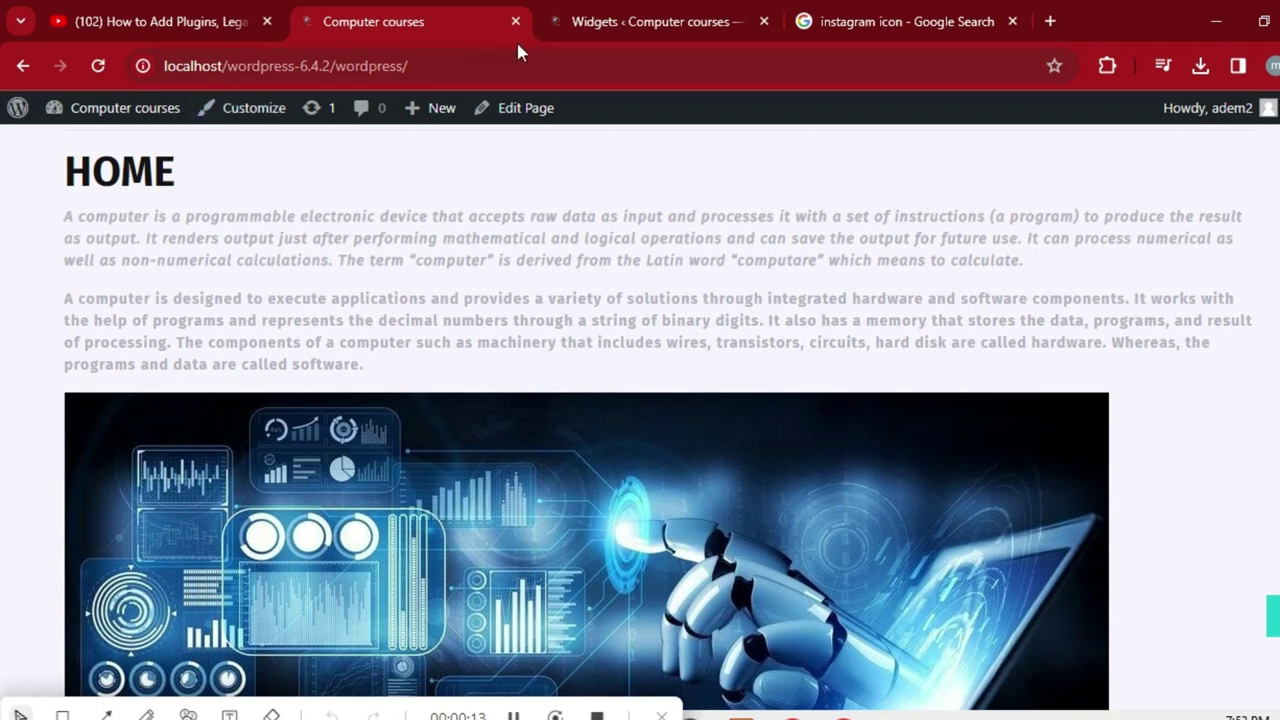
Step: Return from the widgets page to the dashboard and open the Theme File Editor
click(628, 18)
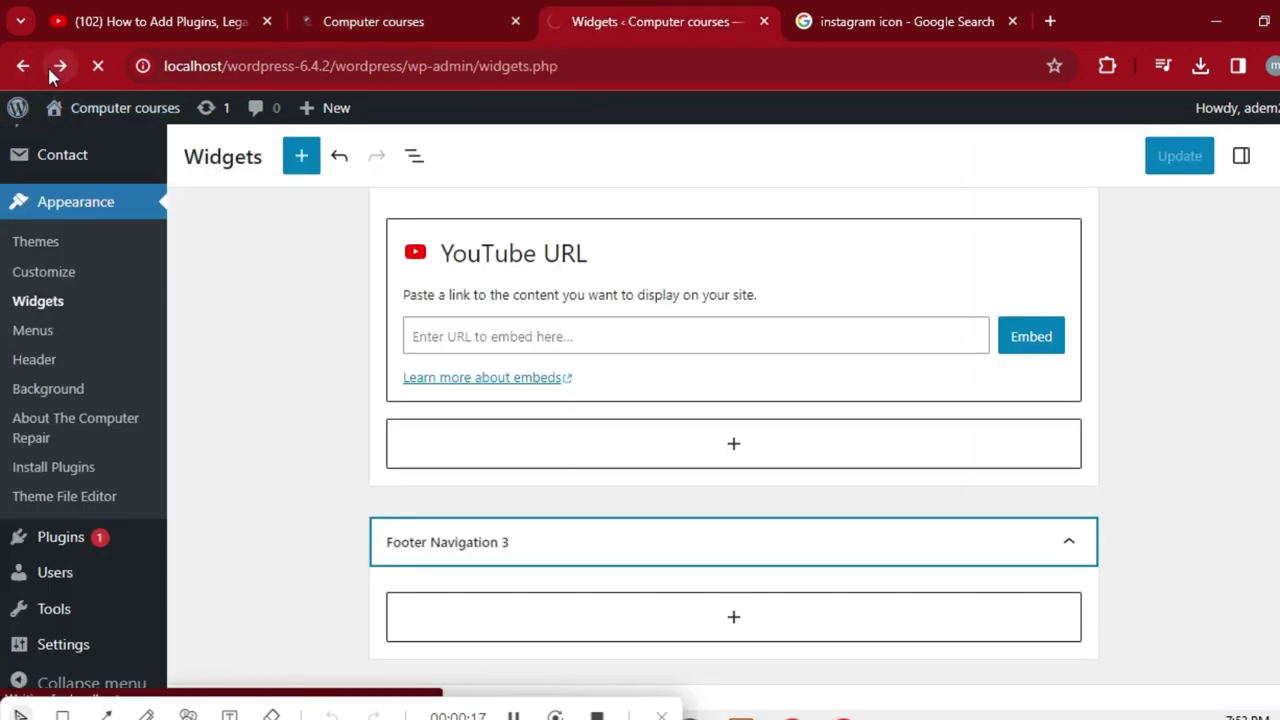
click(22, 66)
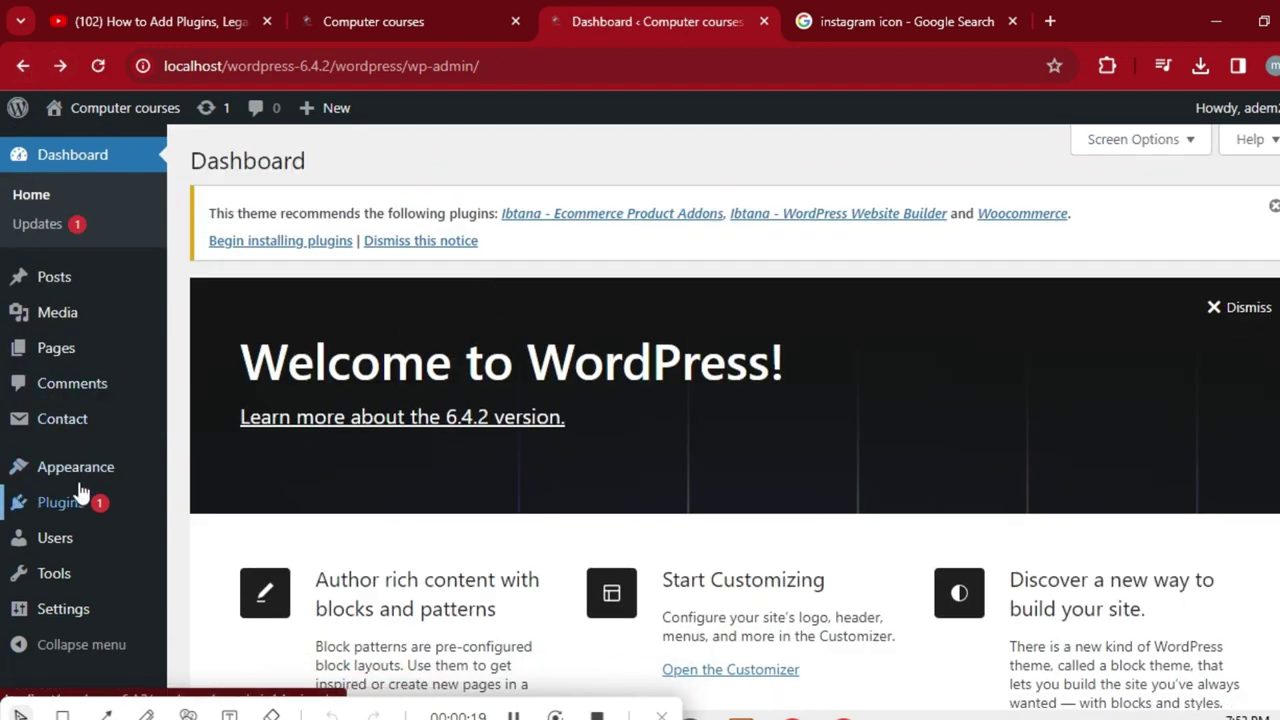
mouse_move(166, 507)
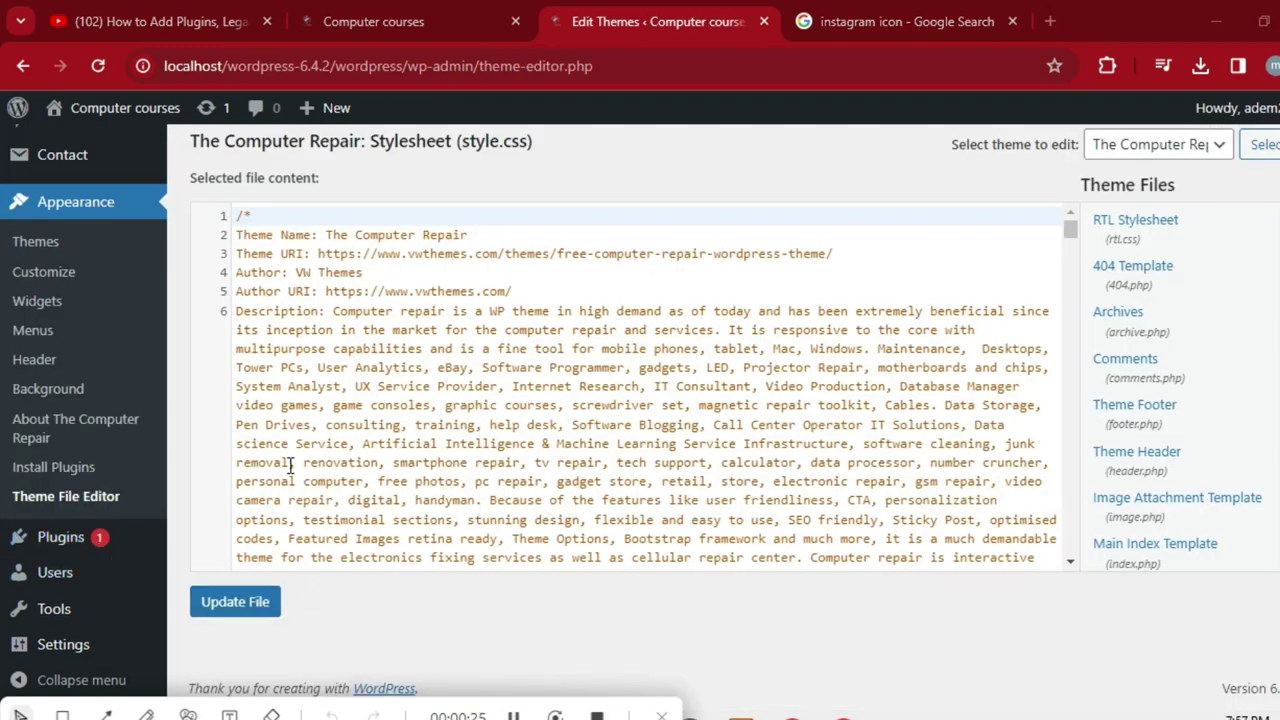
Step: Check the theme credit in the home page's footer, and open the Theme Footer file (footer.php) for editing
click(415, 12)
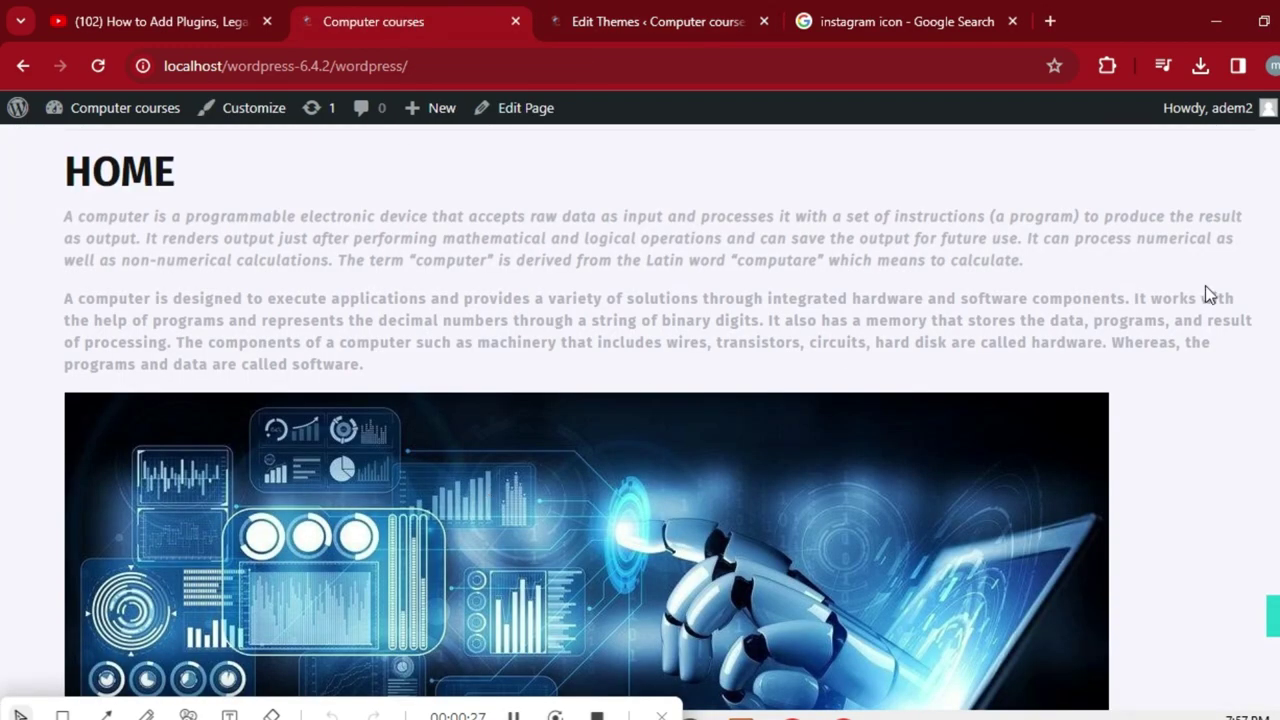
scroll(5, 220, down, 15)
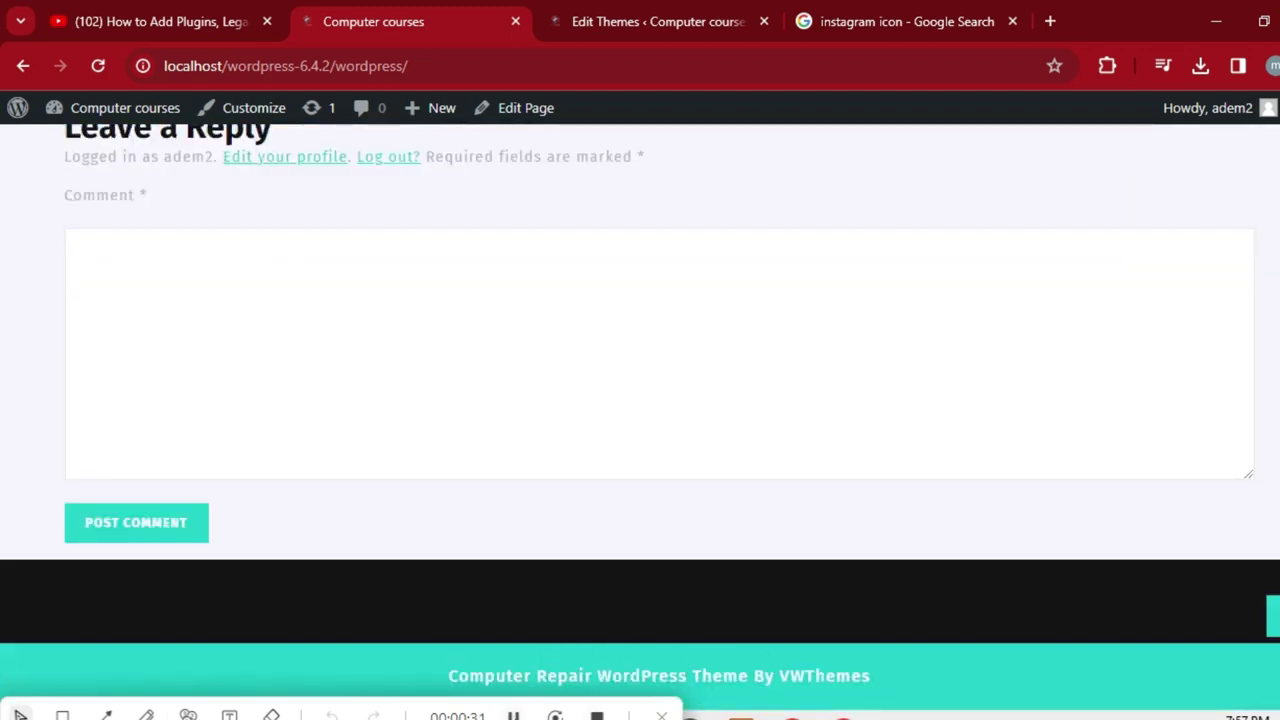
click(607, 12)
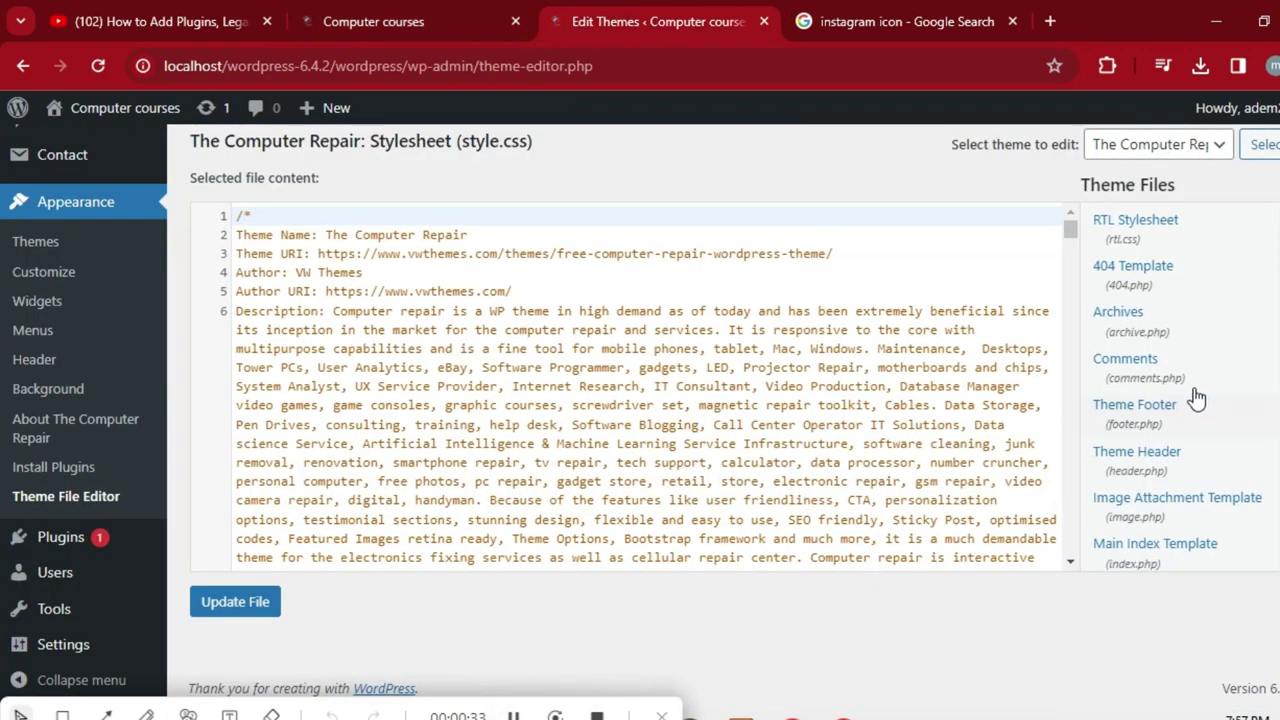
click(1150, 418)
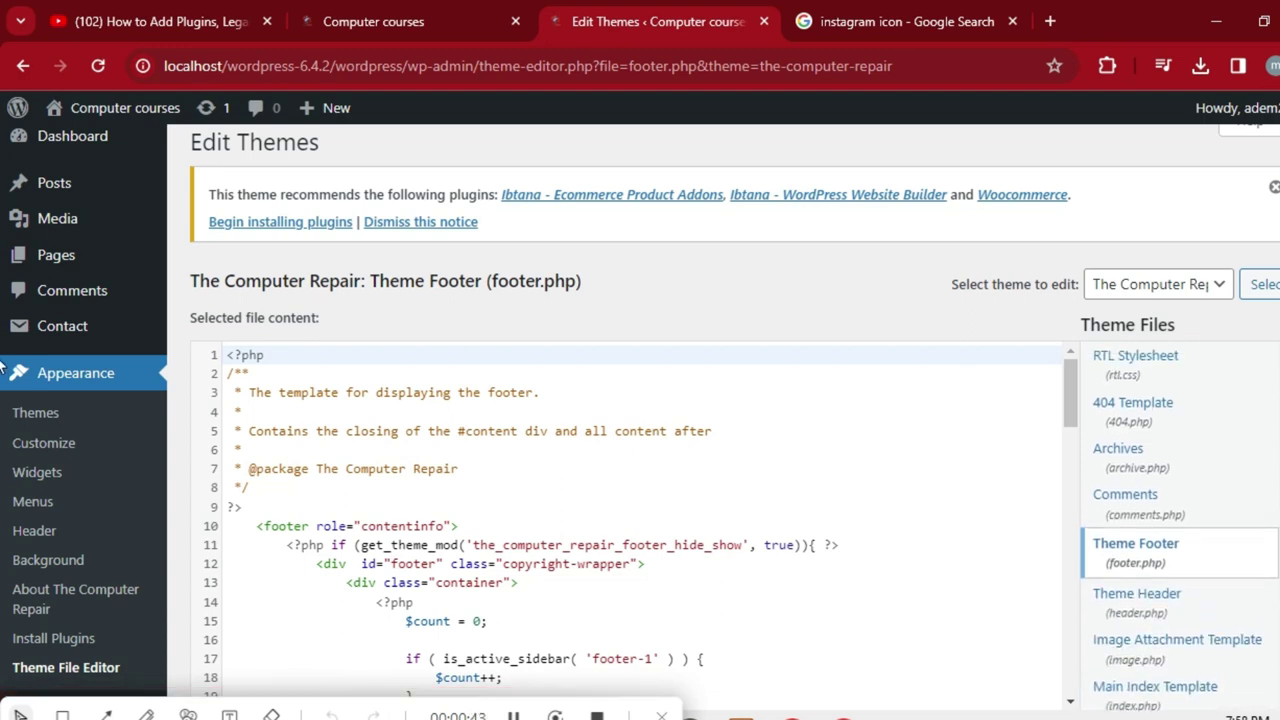
scroll(3, 368, down, 2)
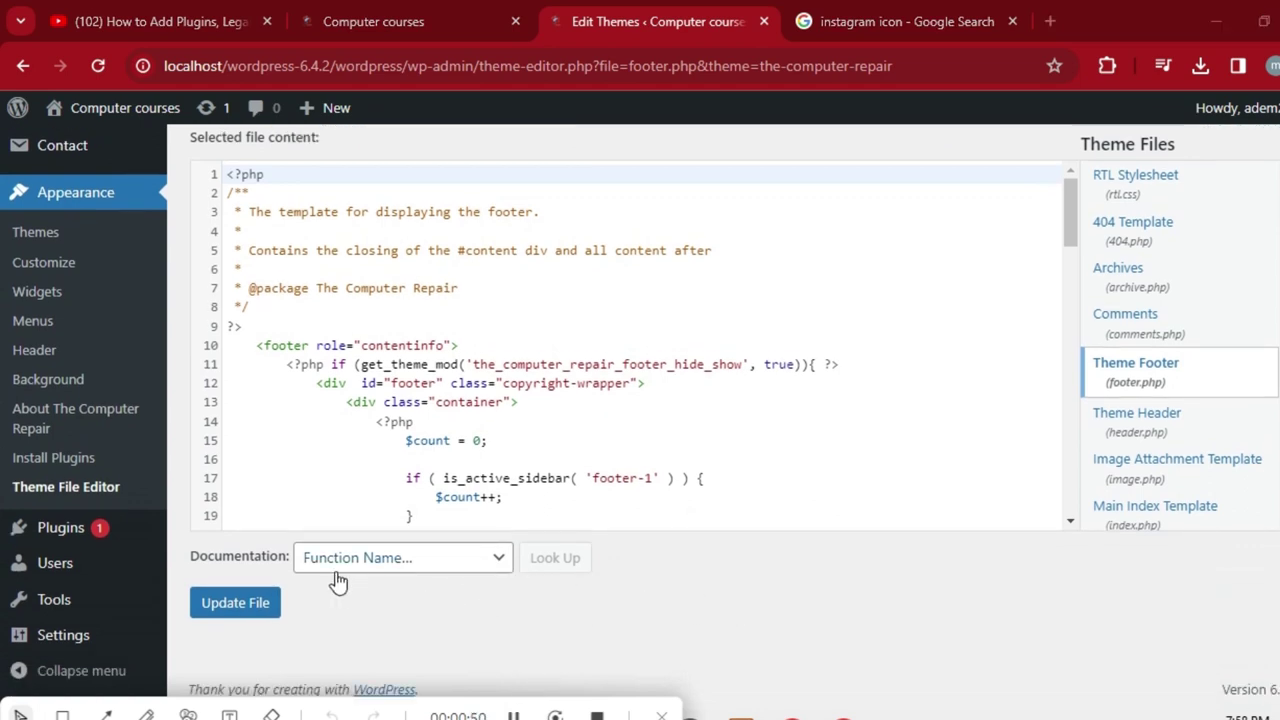
Step: Look up the documentation for the_computer_repair_credit() in footer.php and browse the rest of the theme files list
click(500, 560)
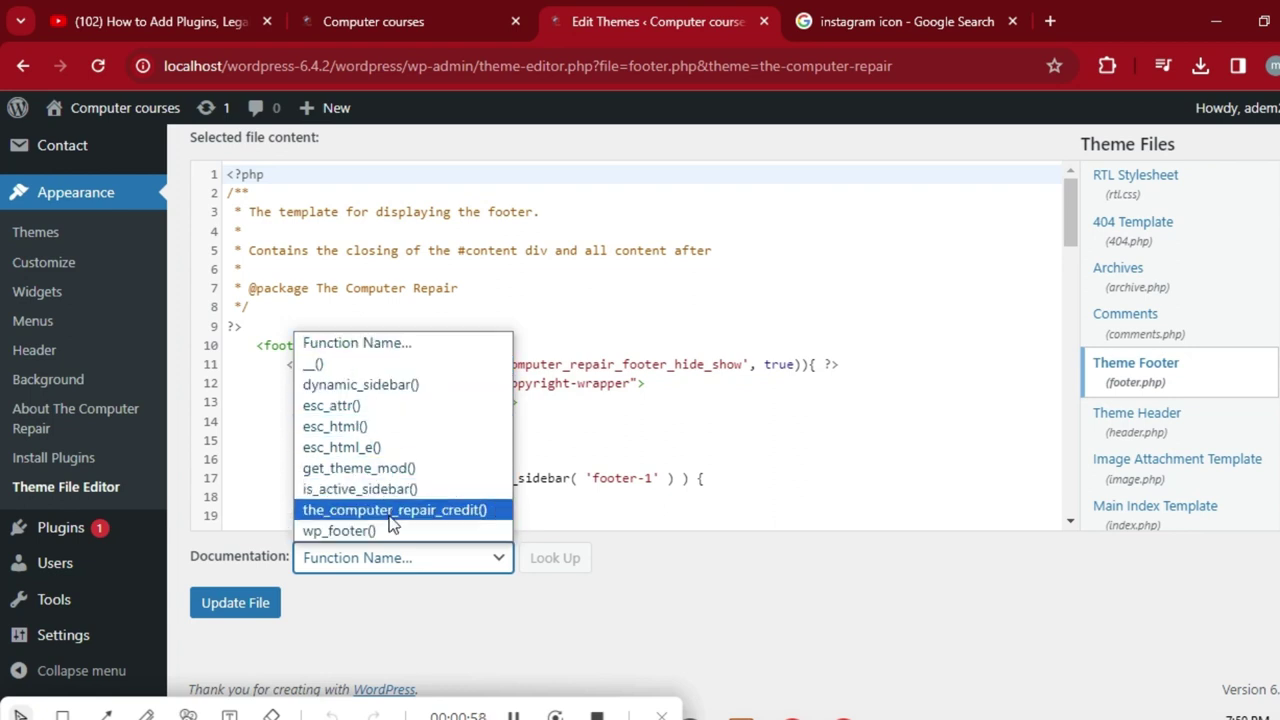
click(444, 512)
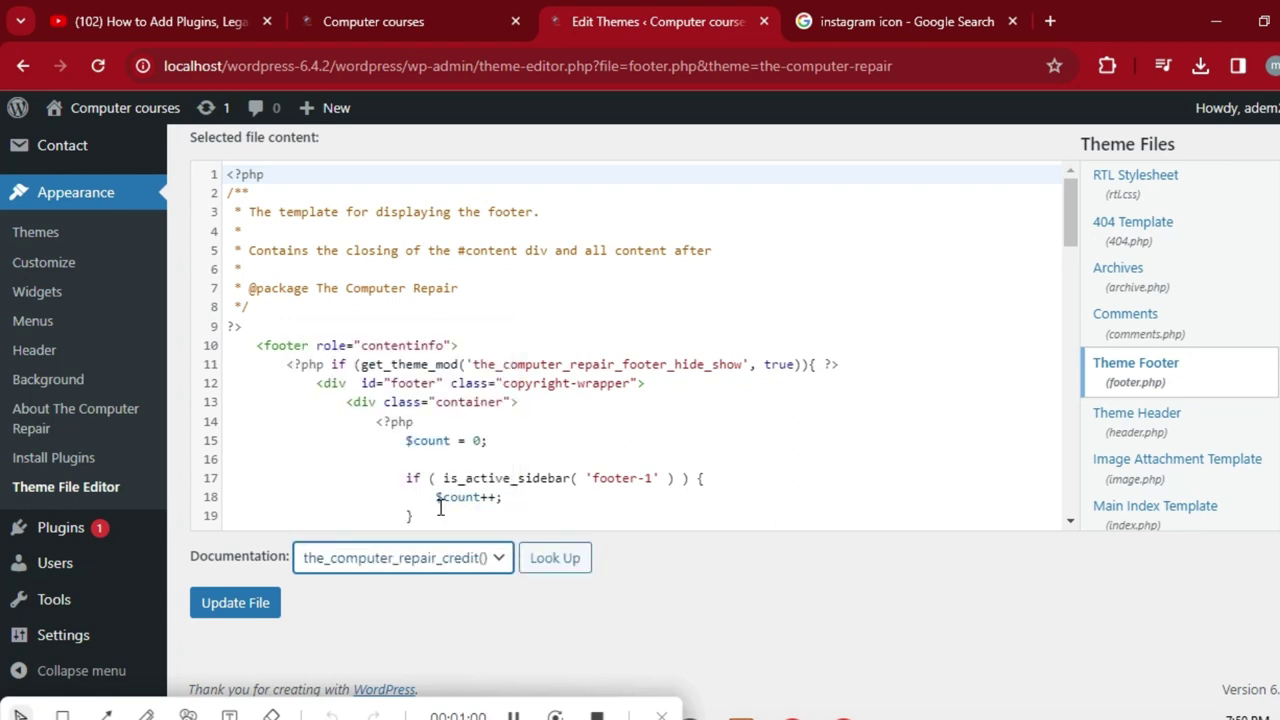
click(554, 572)
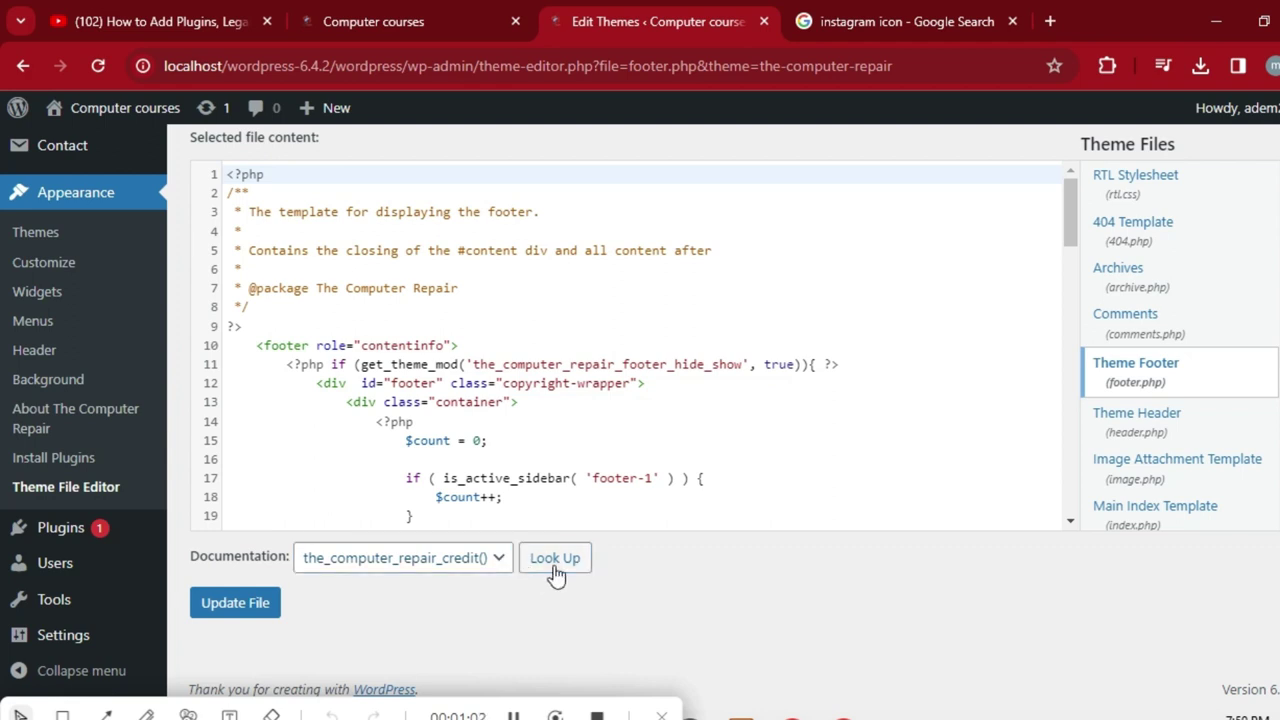
click(594, 30)
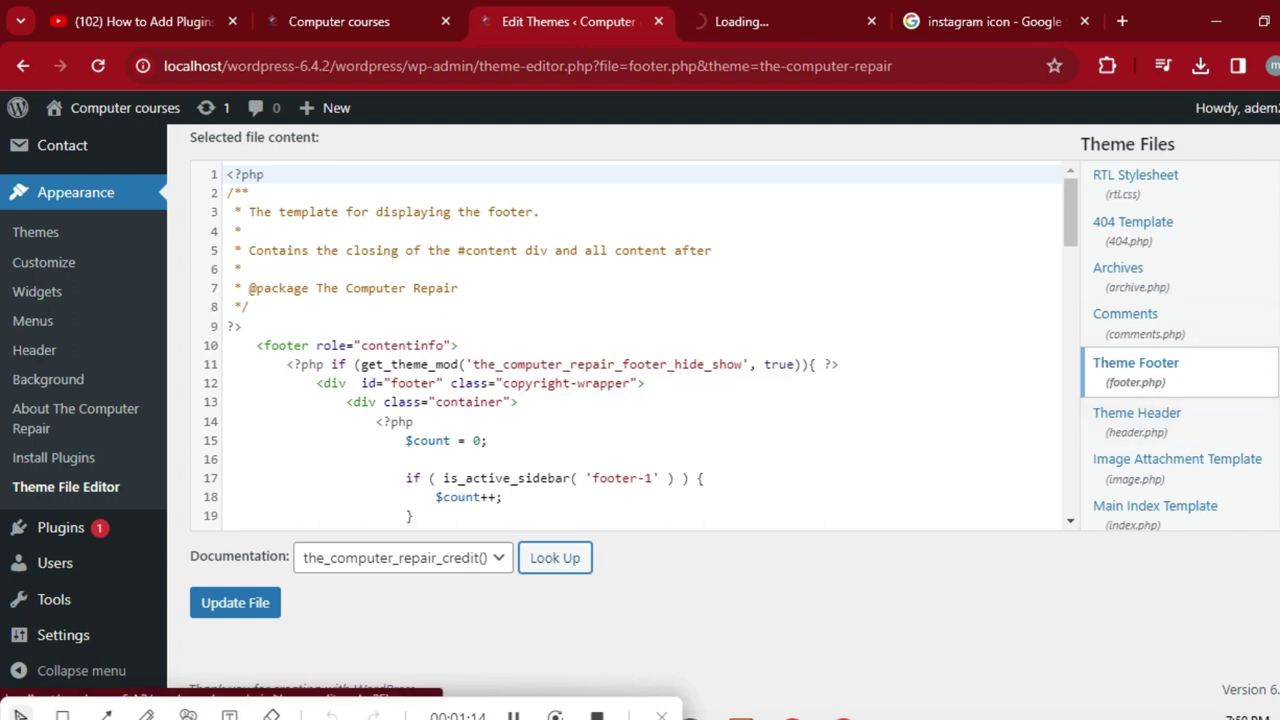
scroll(1200, 430, down, 2)
scroll(1277, 447, down, 3)
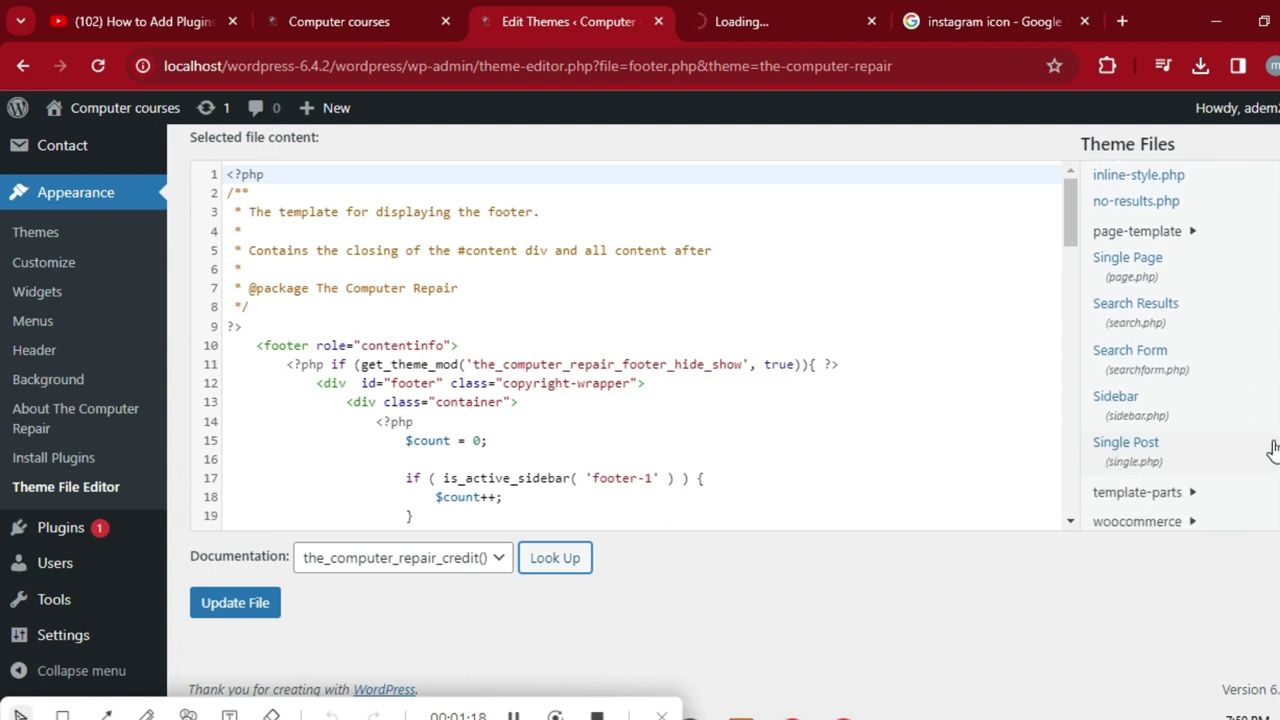
scroll(1145, 350, down, 2)
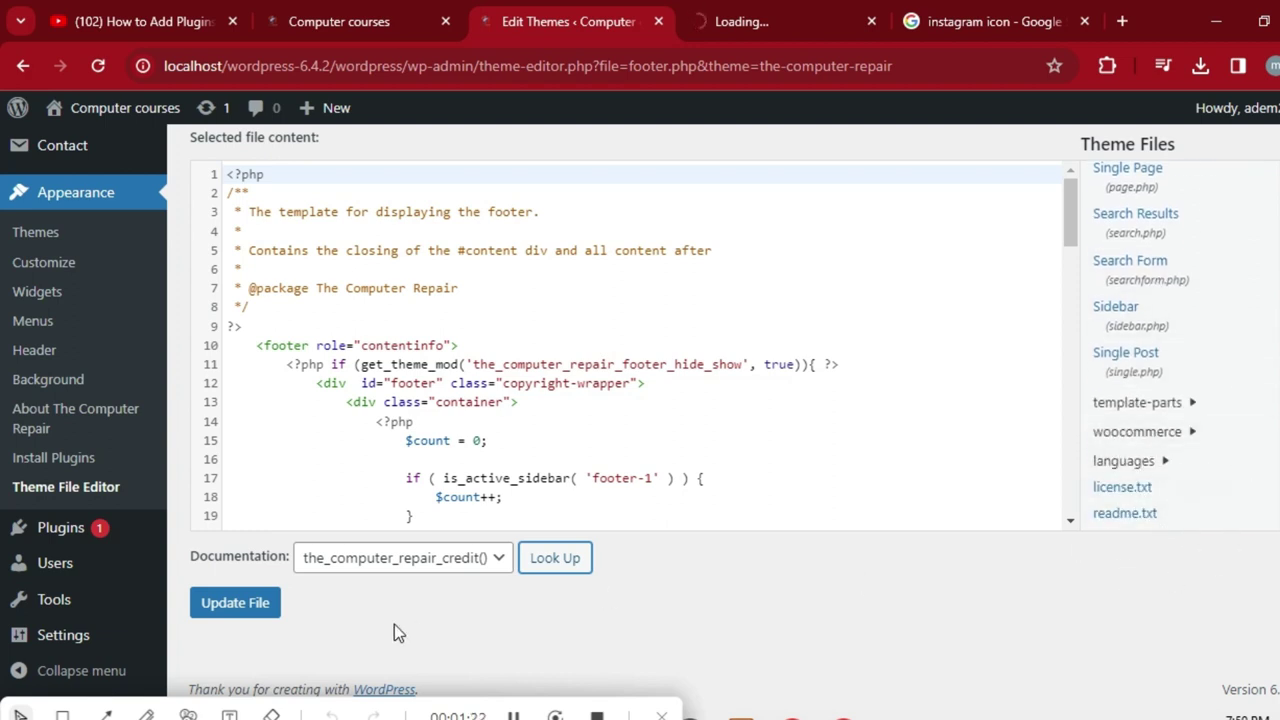
Step: Save footer.php in the theme file editor and reload the live home page
click(237, 607)
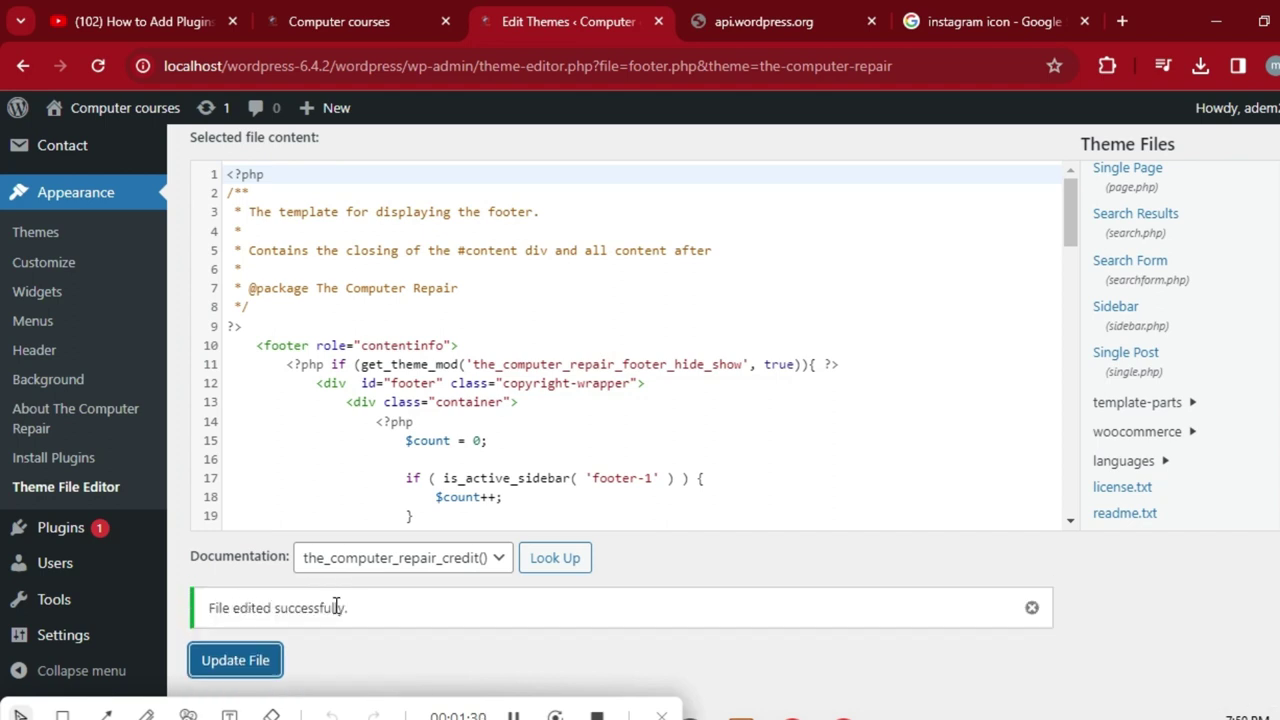
click(316, 18)
click(98, 66)
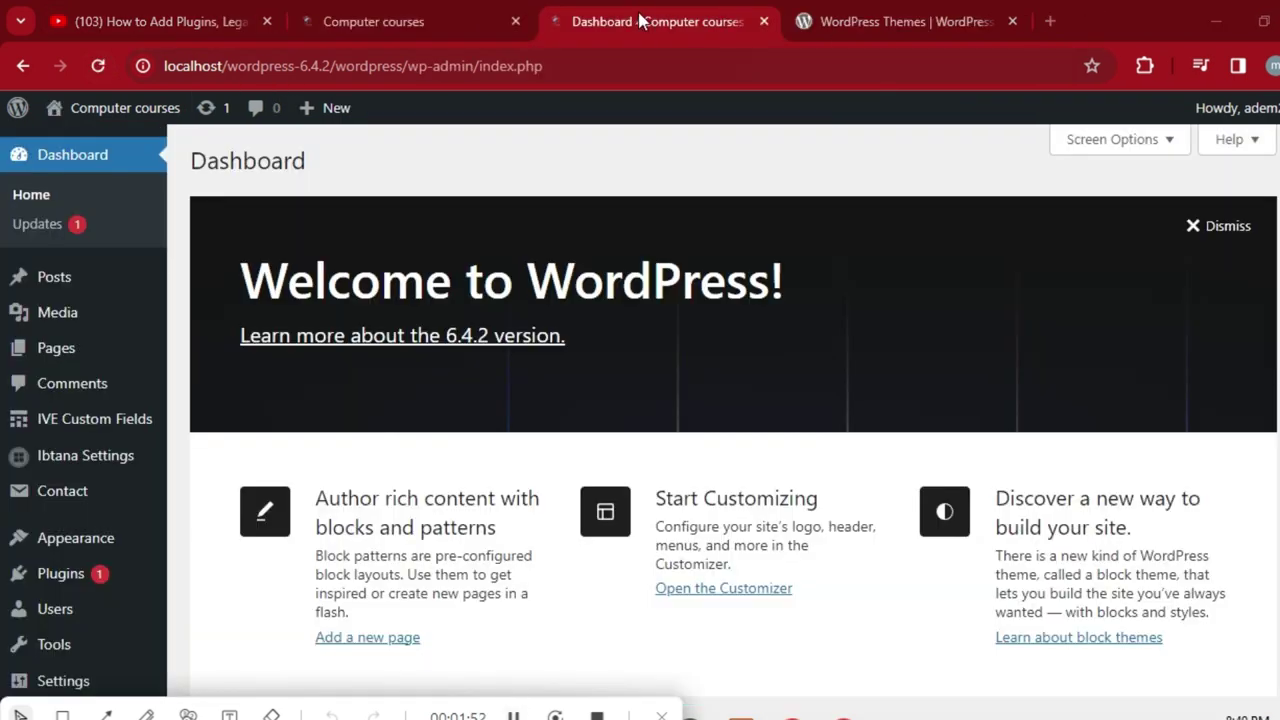
Step: Review the Homepage Settings in the Customizer, including the homepage and posts page choices, and return to the live site
click(456, 18)
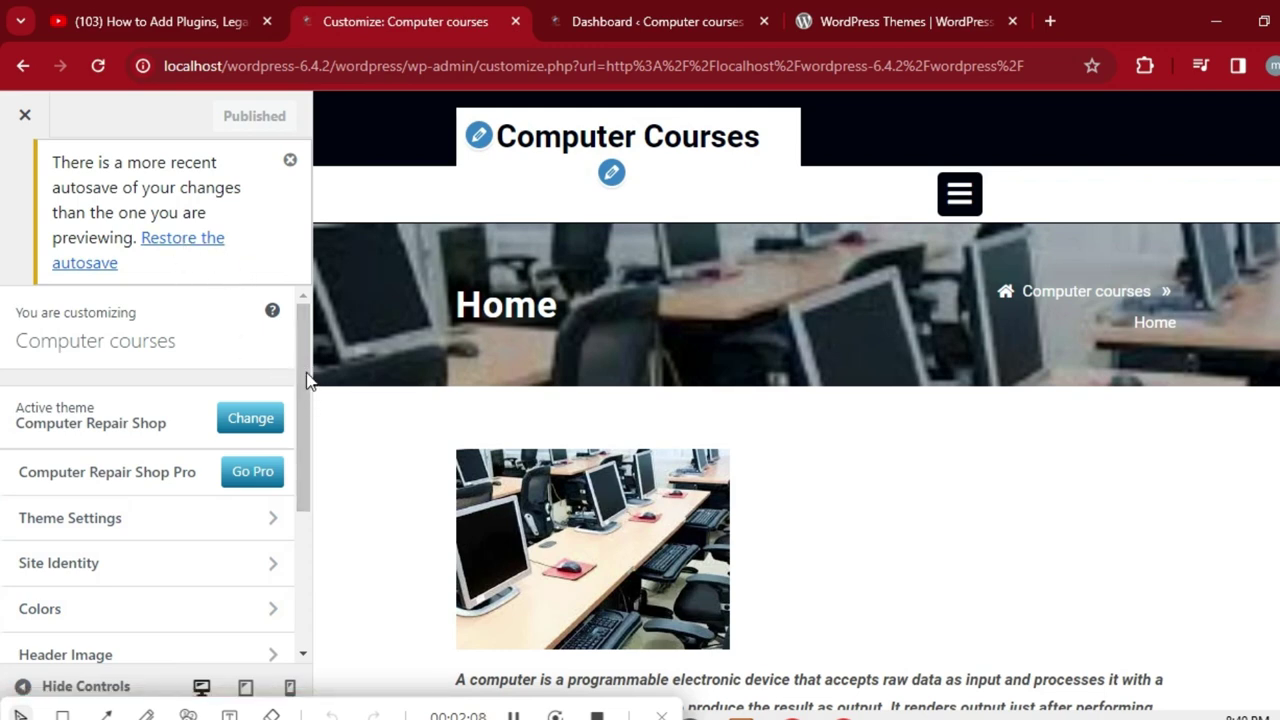
drag(300, 359, 300, 511)
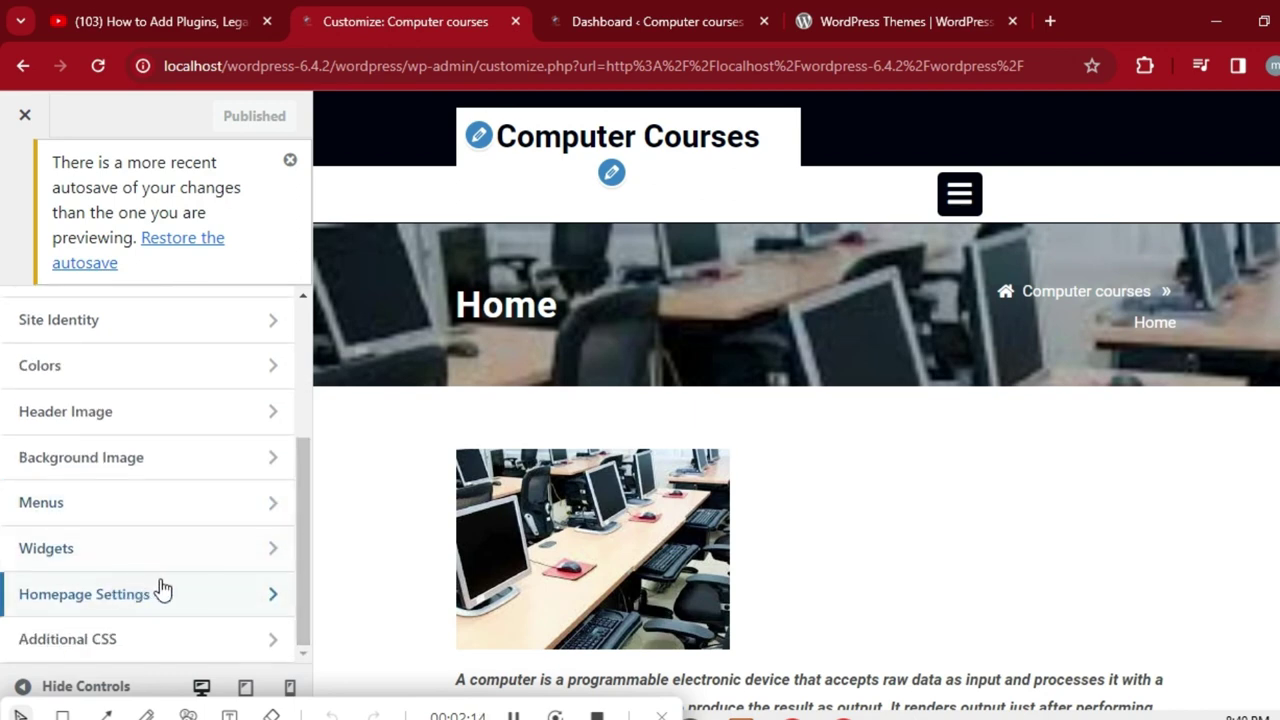
click(276, 600)
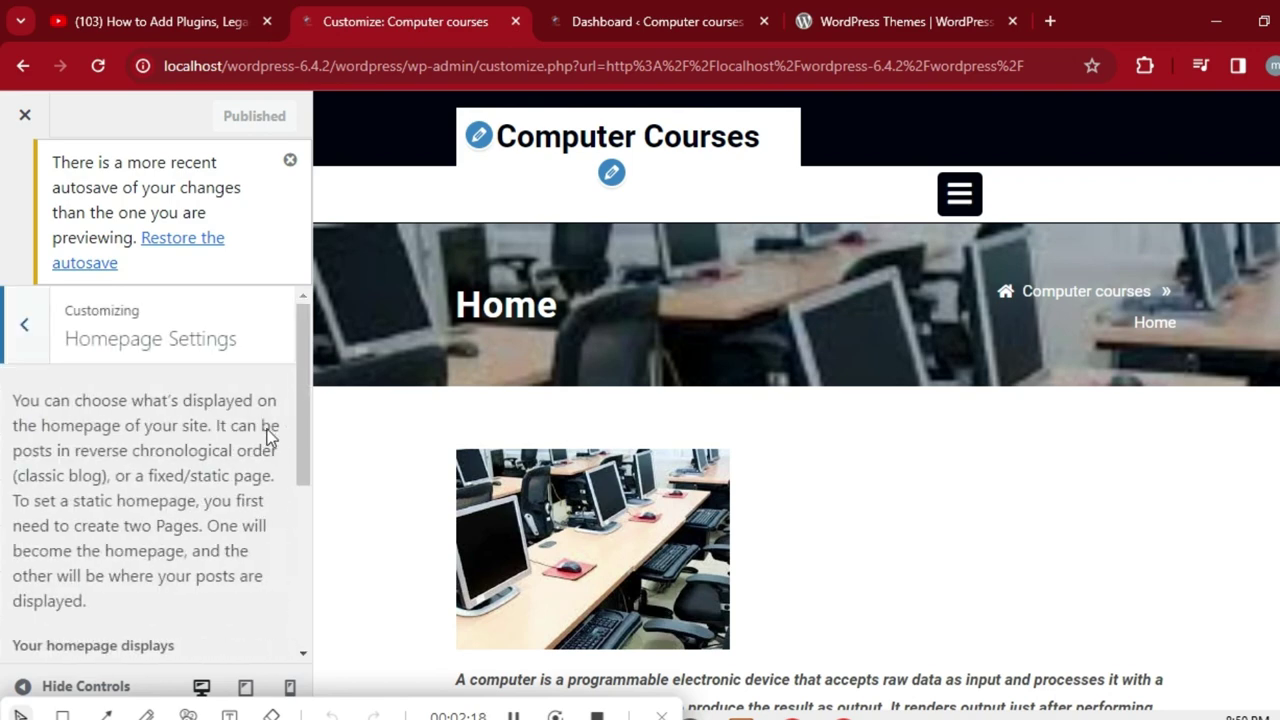
drag(302, 395, 286, 638)
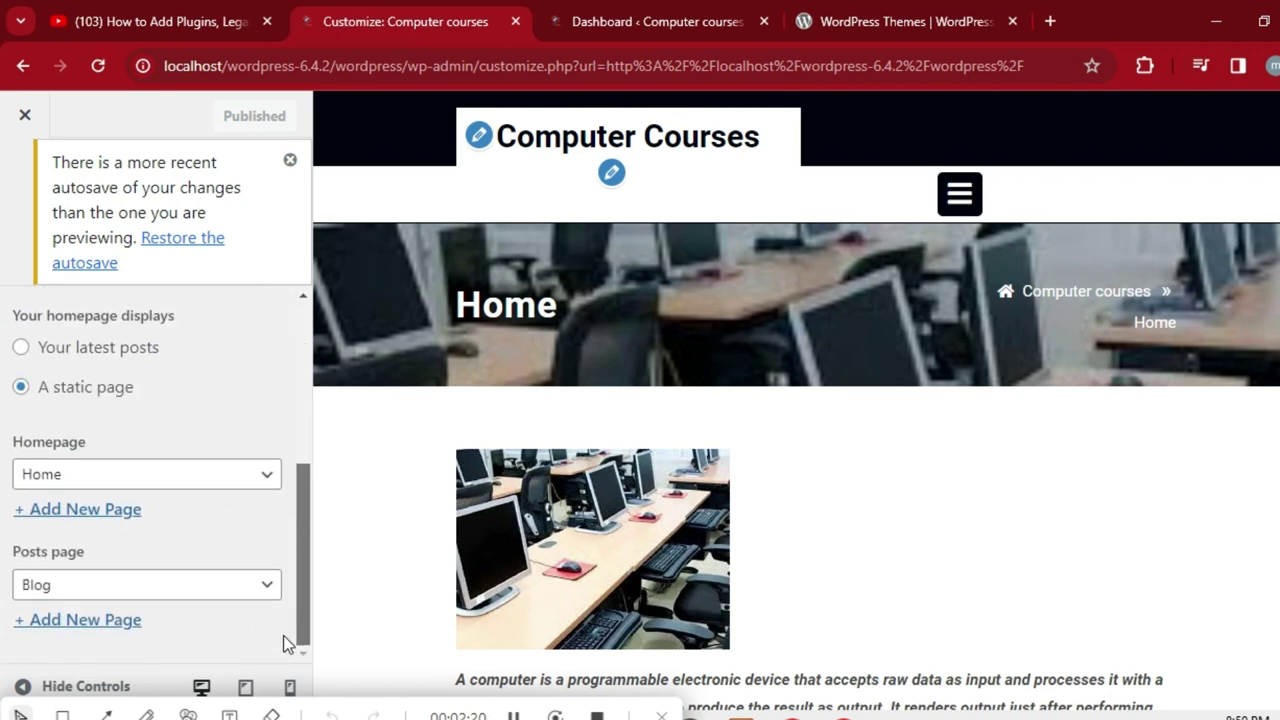
click(25, 118)
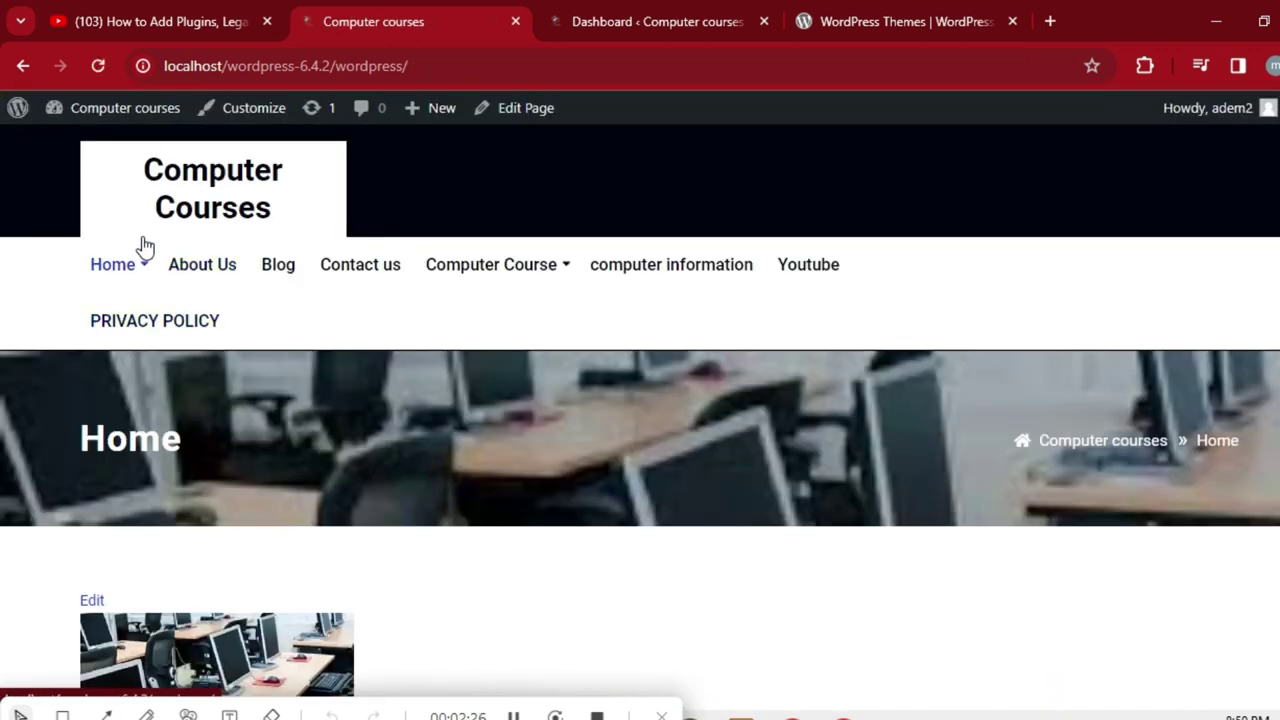
mouse_move(115, 264)
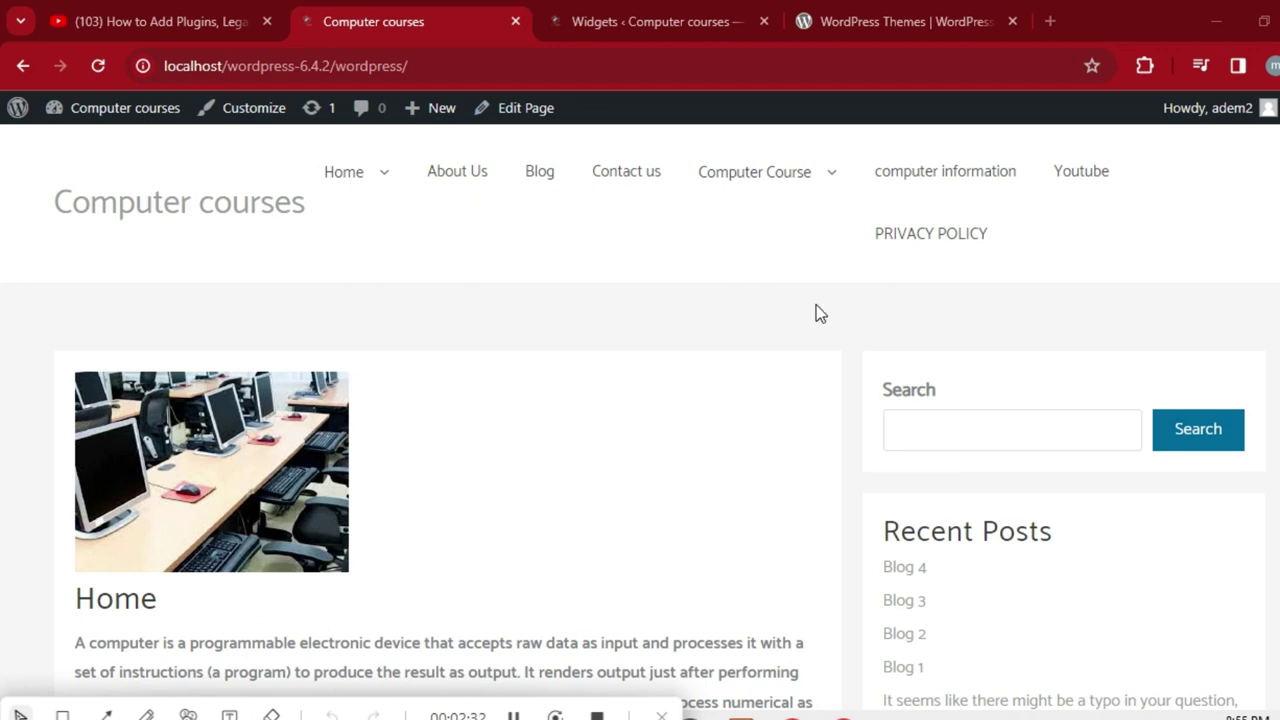
Step: Look through the home page in the new theme, examining its content and the sidebar widgets
scroll(2, 197, down, 3)
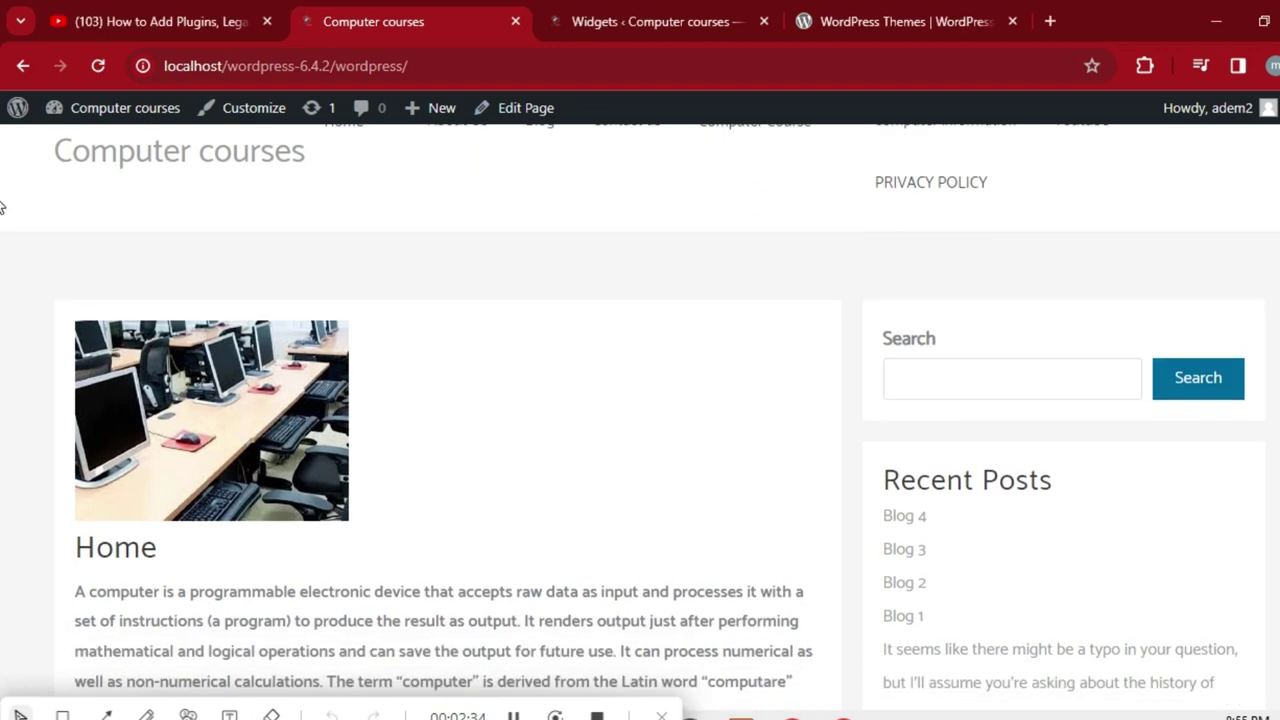
scroll(2, 233, down, 3)
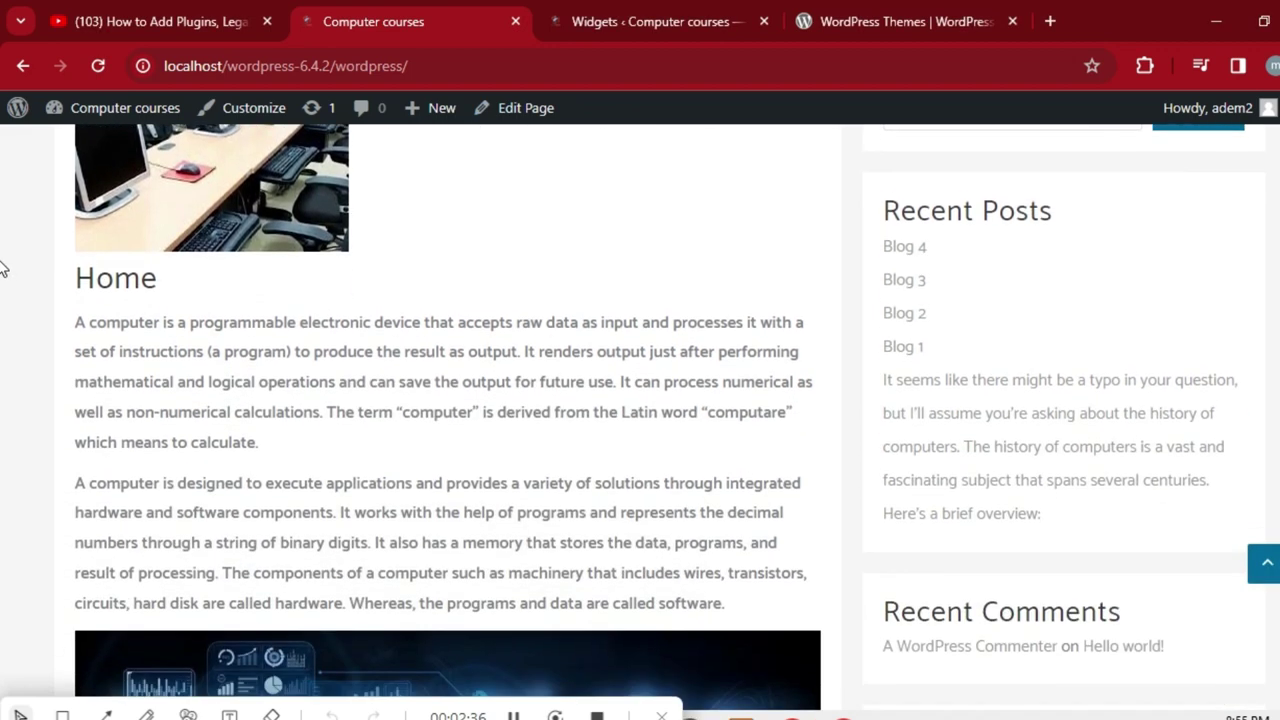
scroll(2, 269, down, 3)
scroll(2, 293, down, 3)
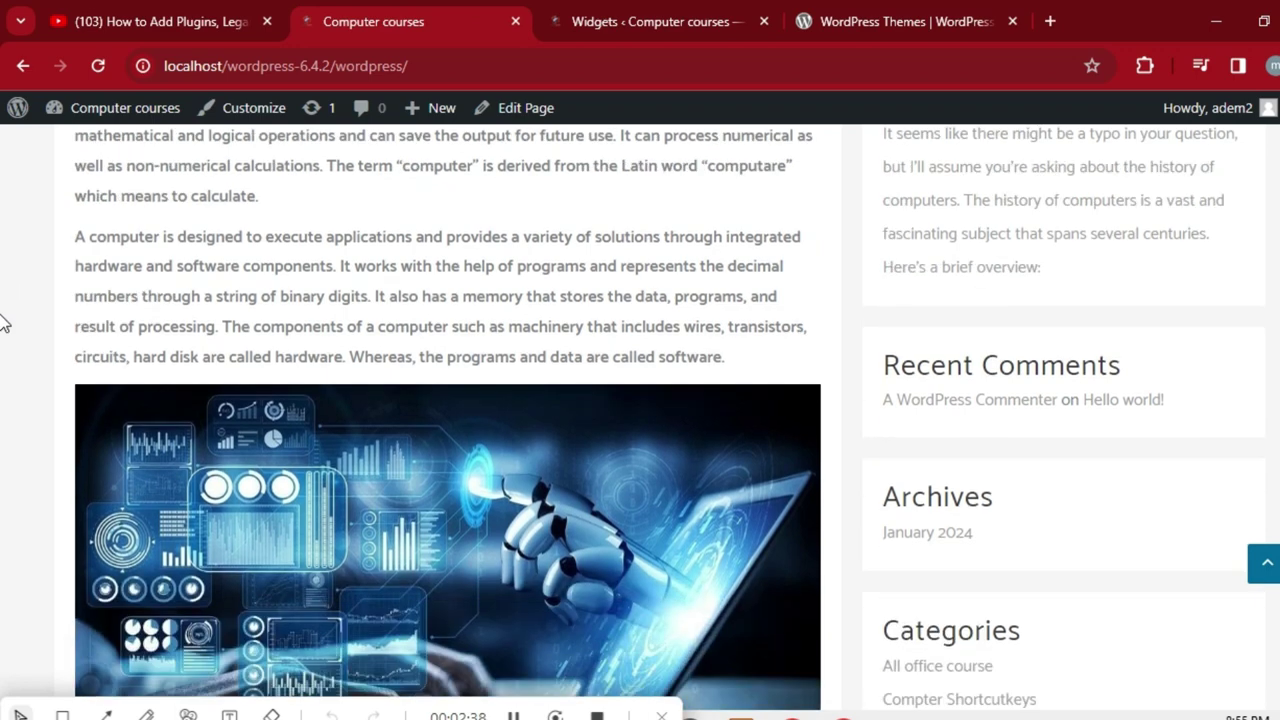
scroll(2, 373, down, 3)
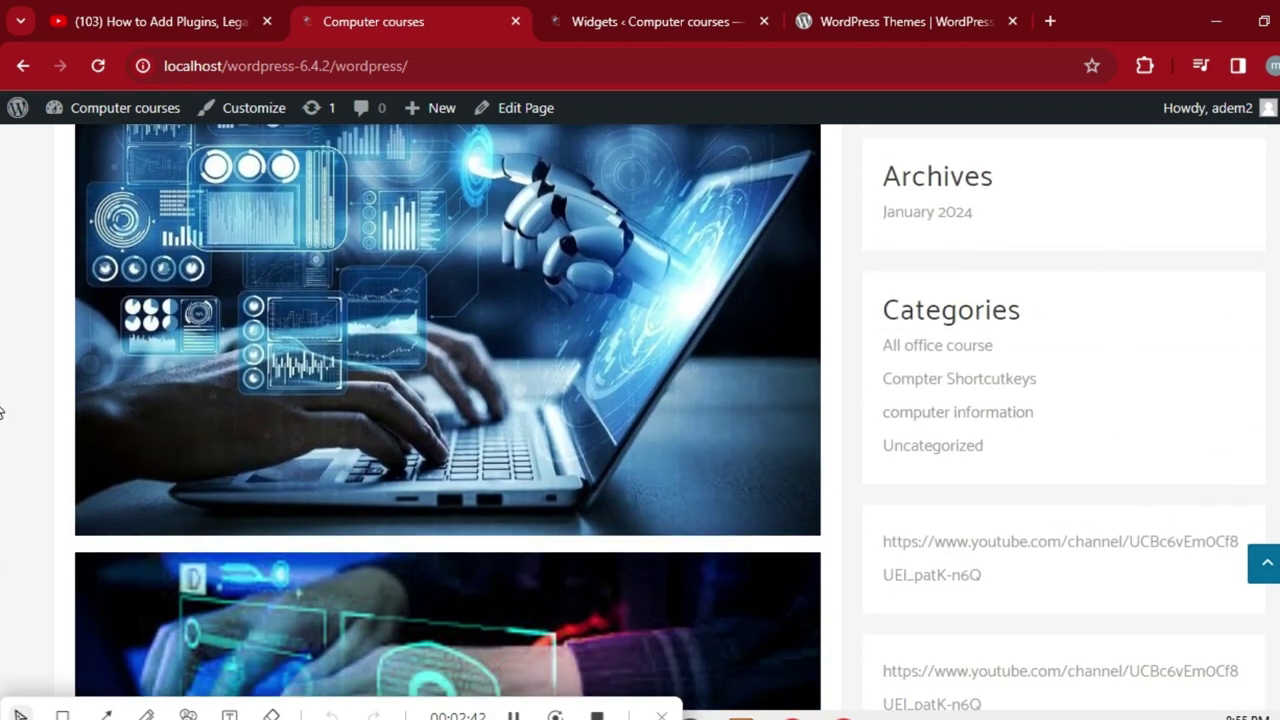
scroll(2, 412, up, 5)
scroll(2, 262, up, 2)
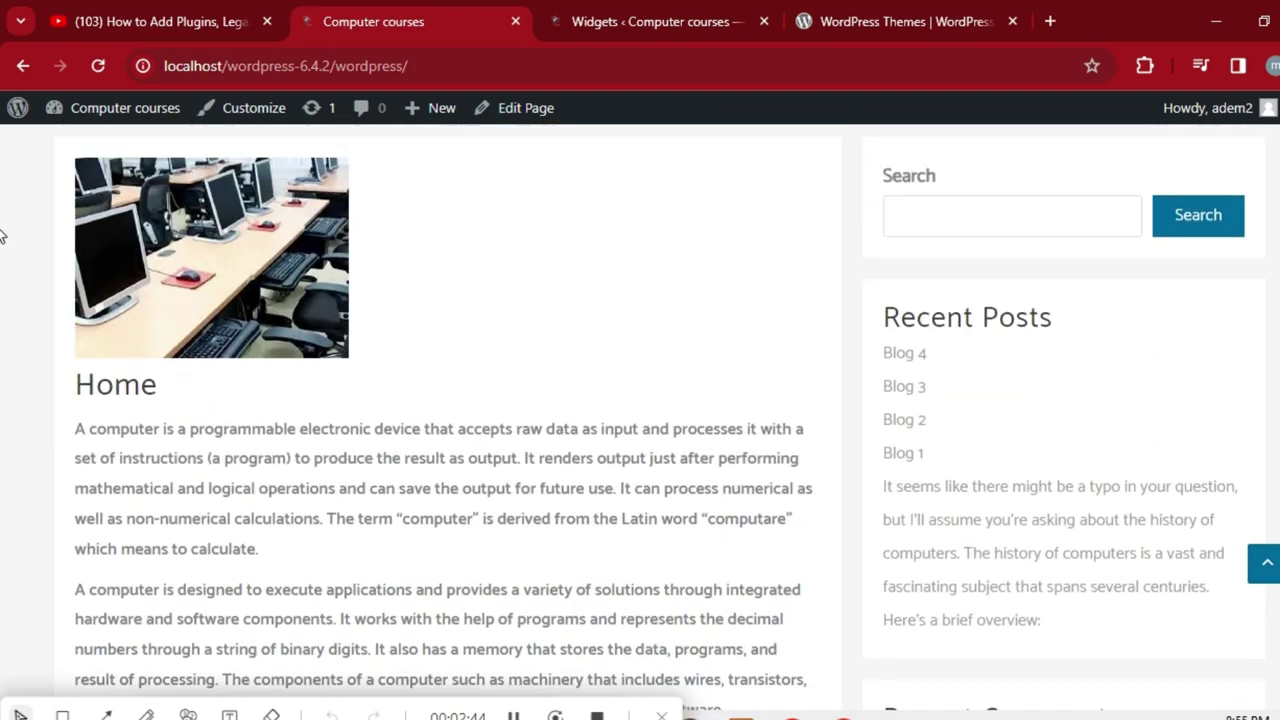
key(XF86MonBrightnessDown)
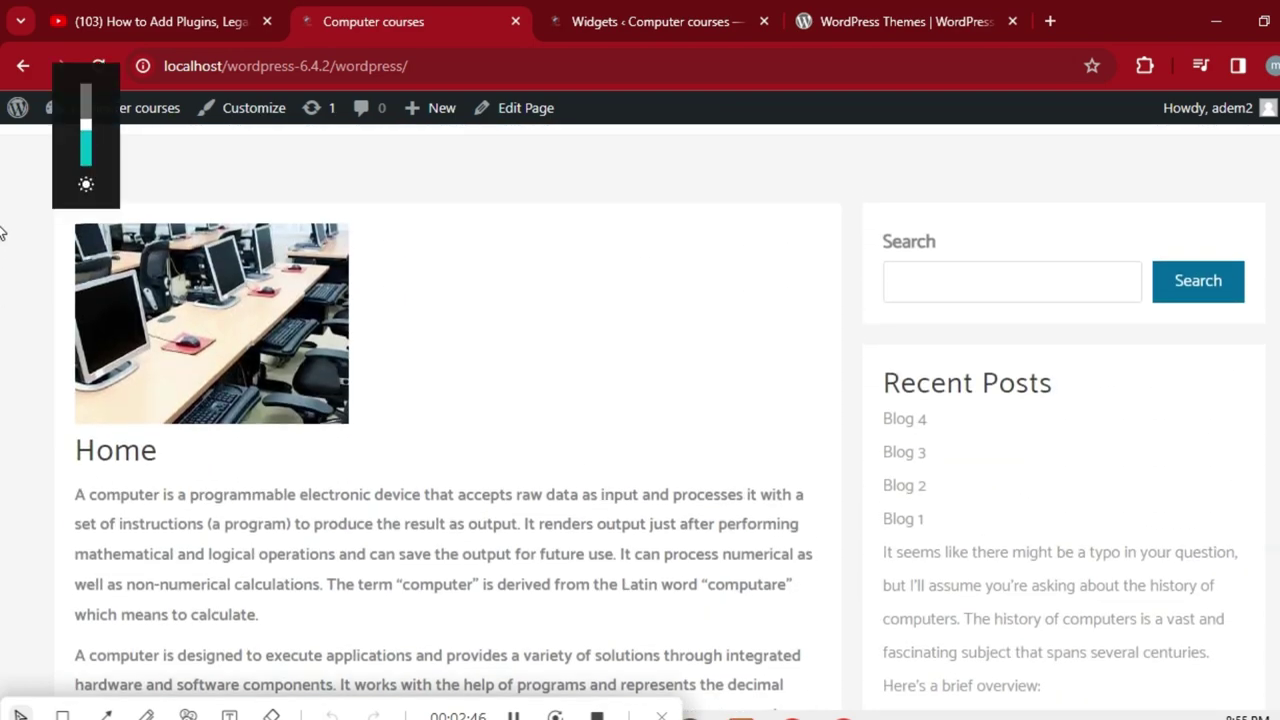
scroll(3, 314, down, 5)
scroll(3, 314, up, 7)
Step: Show the list view of widget areas on the Widgets page and expand the Main Header Widget area
click(655, 16)
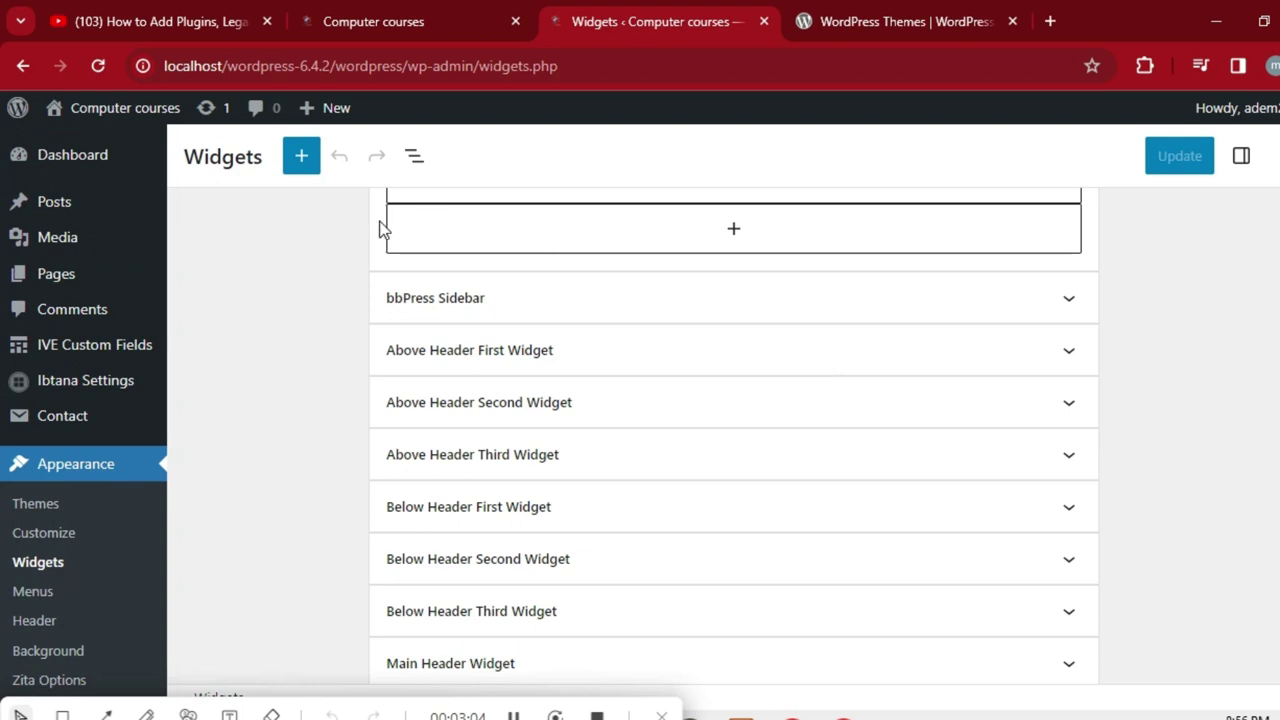
click(416, 161)
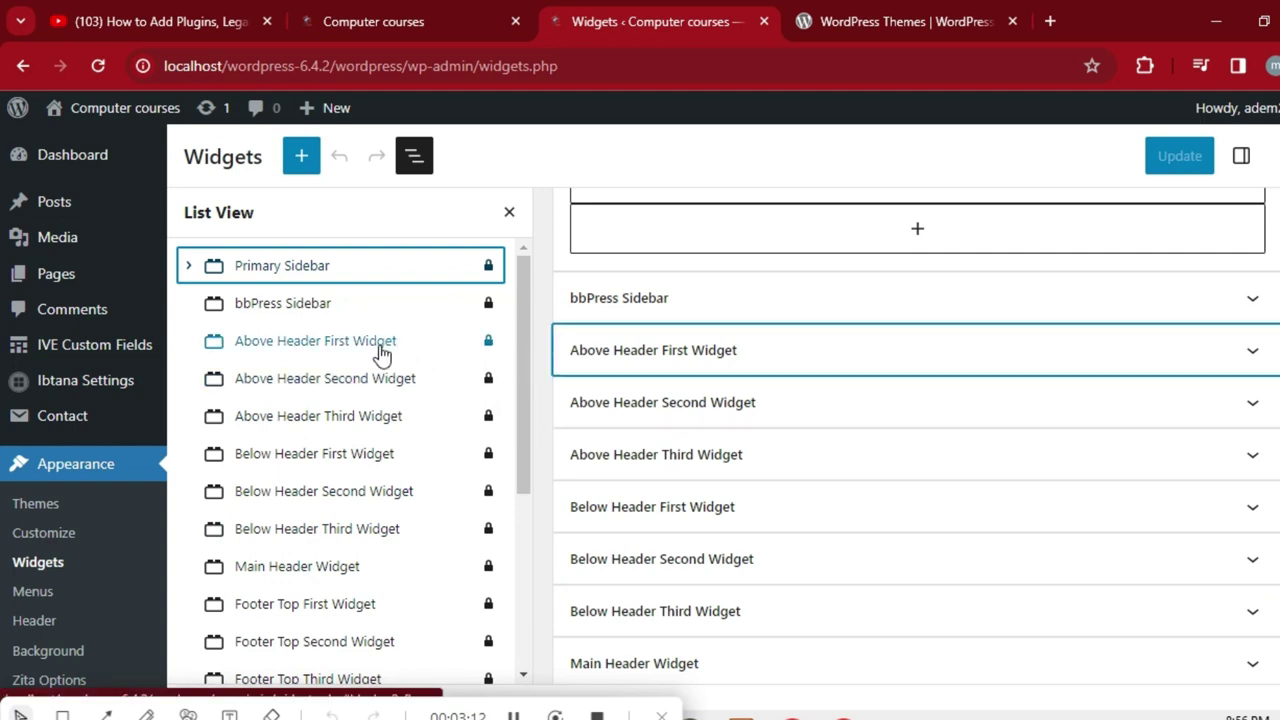
drag(526, 304, 524, 266)
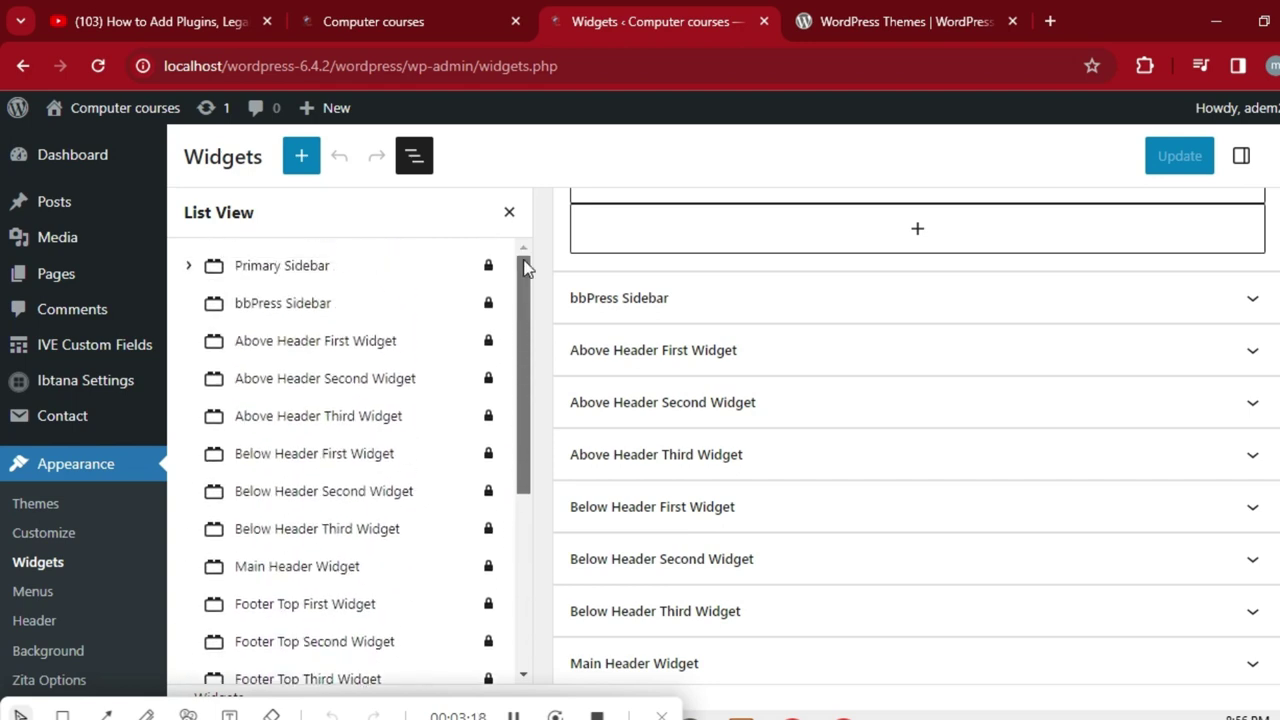
click(630, 668)
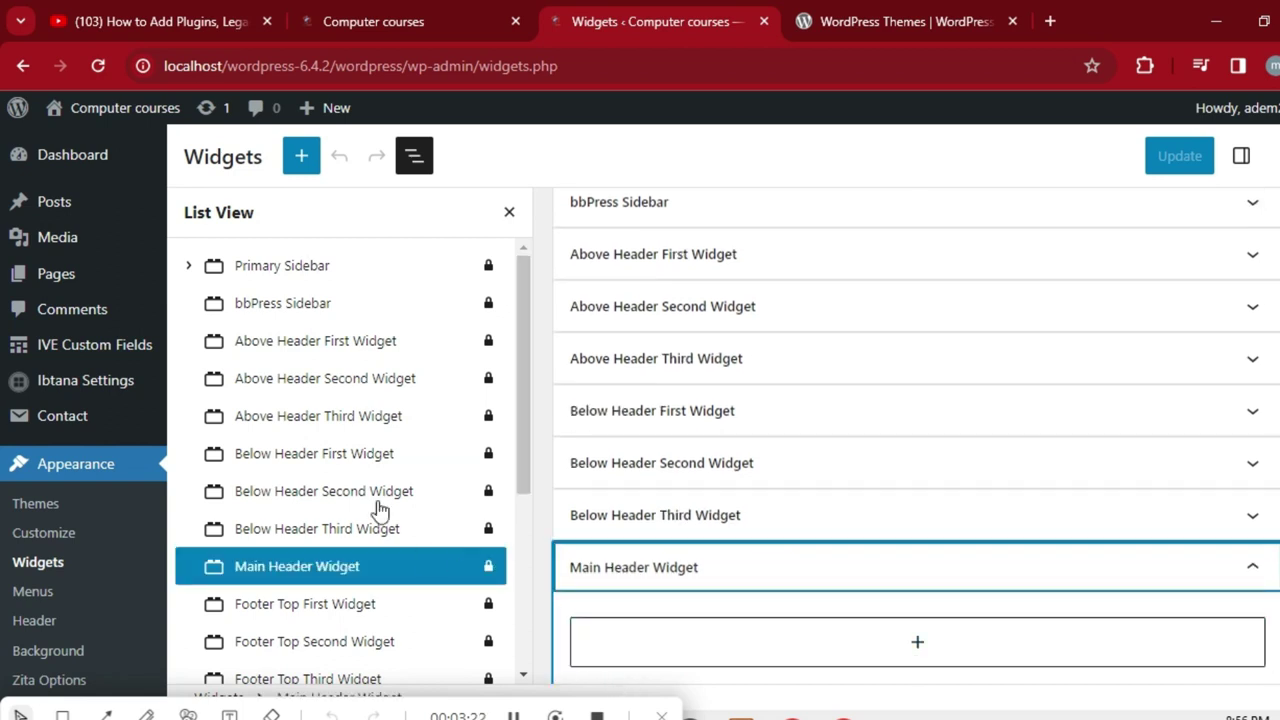
Step: Select the Above Header First Widget and bbPress Sidebar areas in the list view to examine them
click(310, 350)
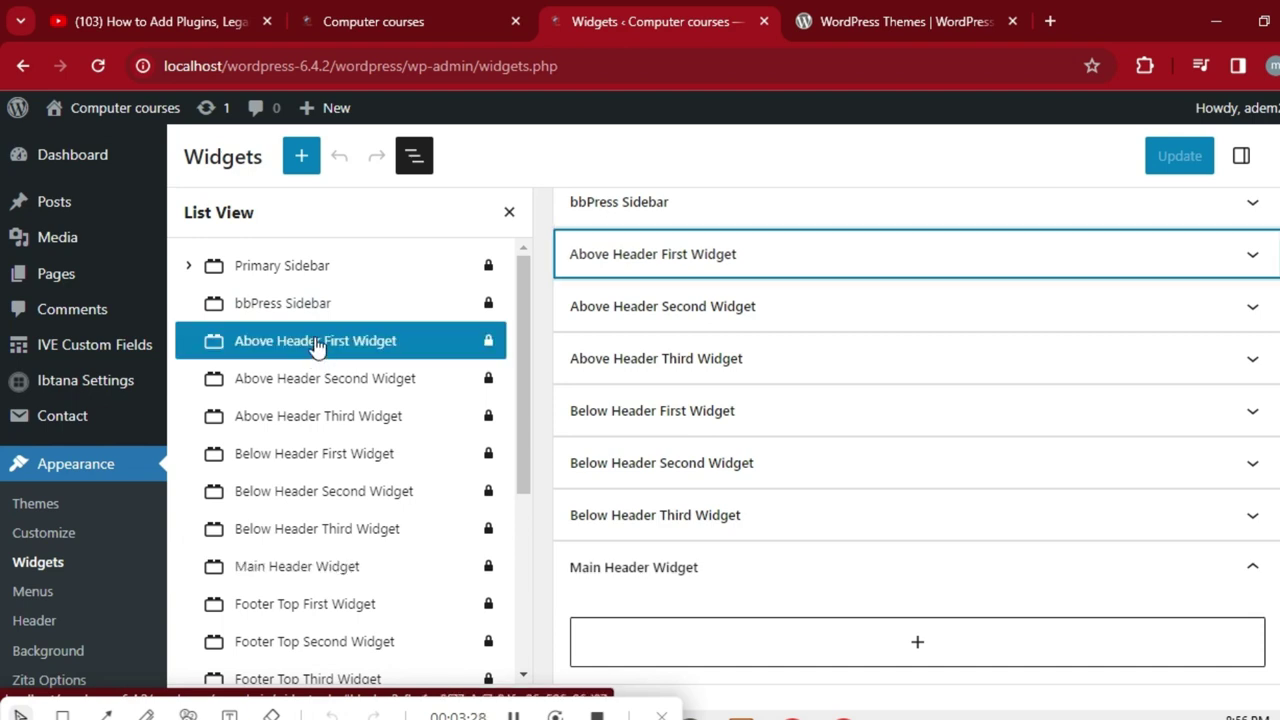
click(222, 343)
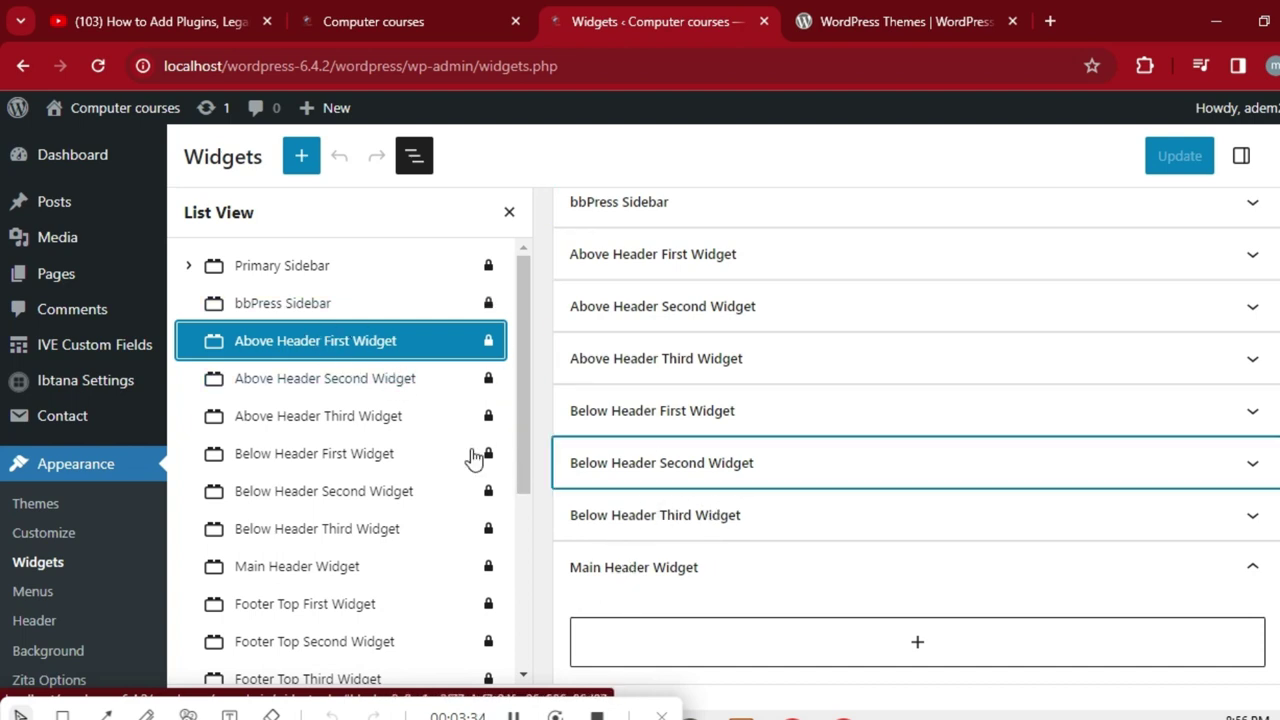
drag(525, 433, 531, 360)
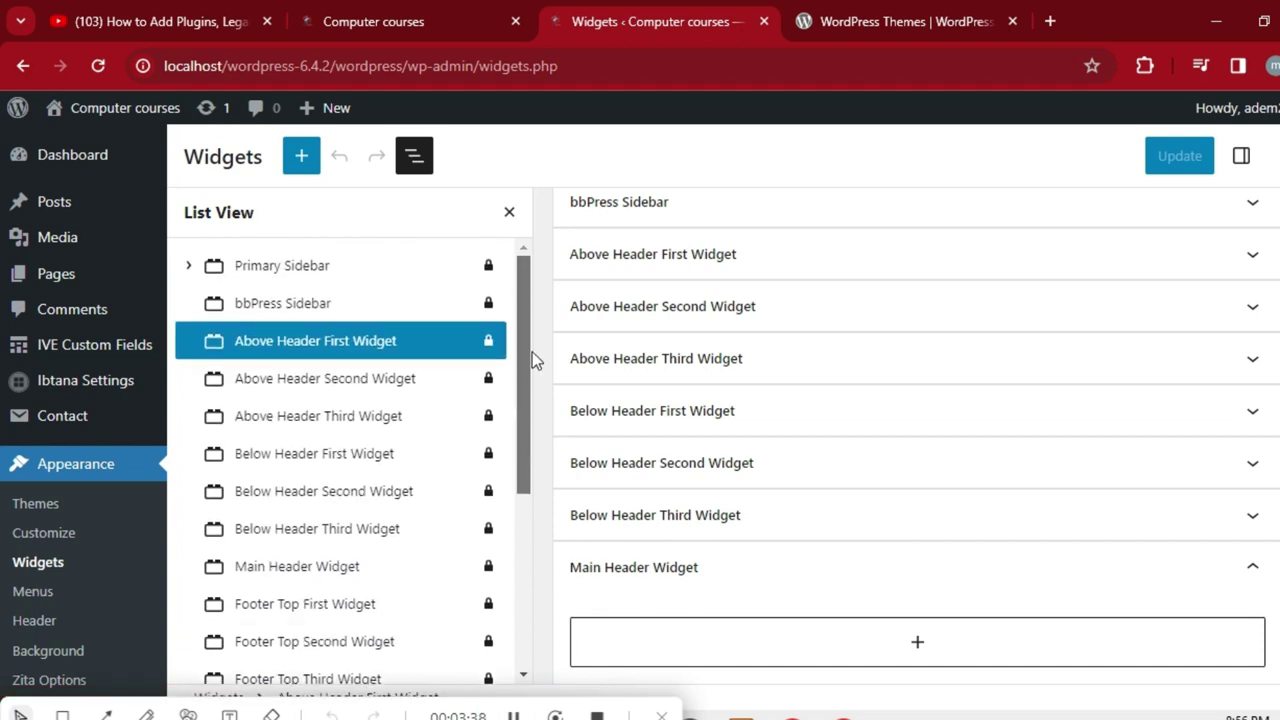
click(443, 337)
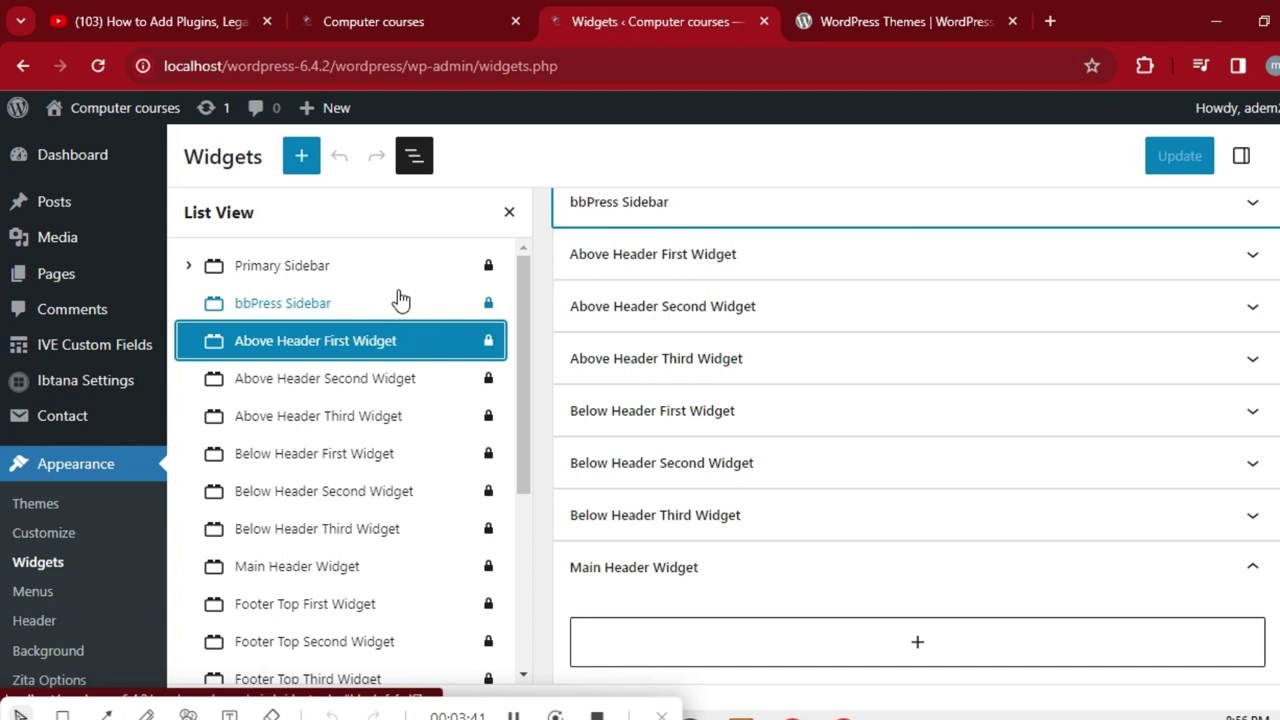
click(490, 308)
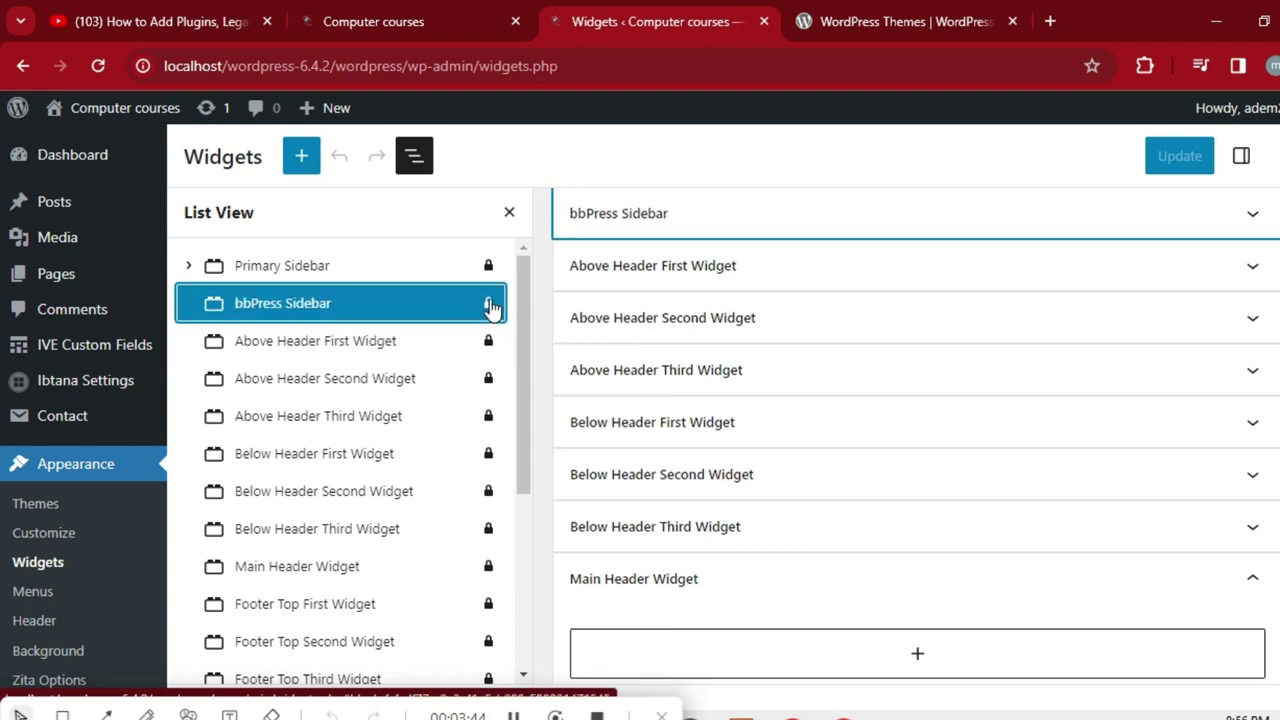
Step: Check the YouTube blocks at the end of the Primary Sidebar and close the list view
scroll(916, 430, up, 5)
scroll(916, 430, down, 2)
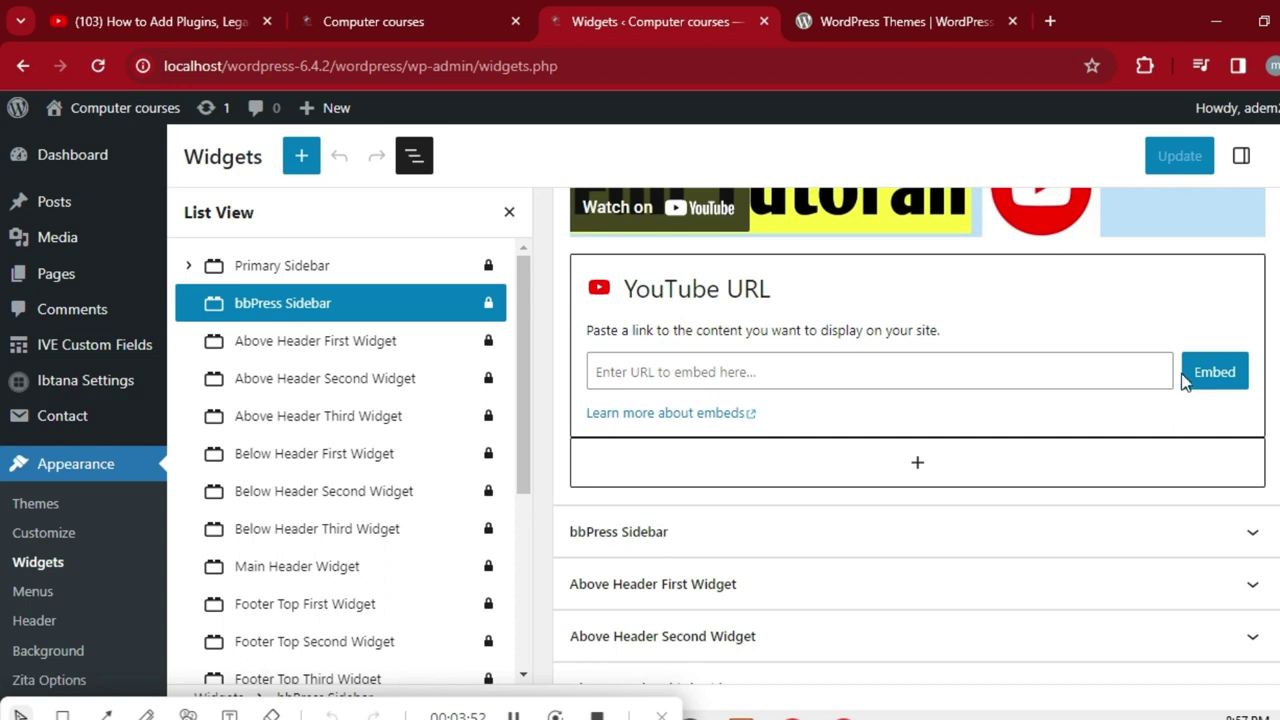
scroll(824, 490, up, 2)
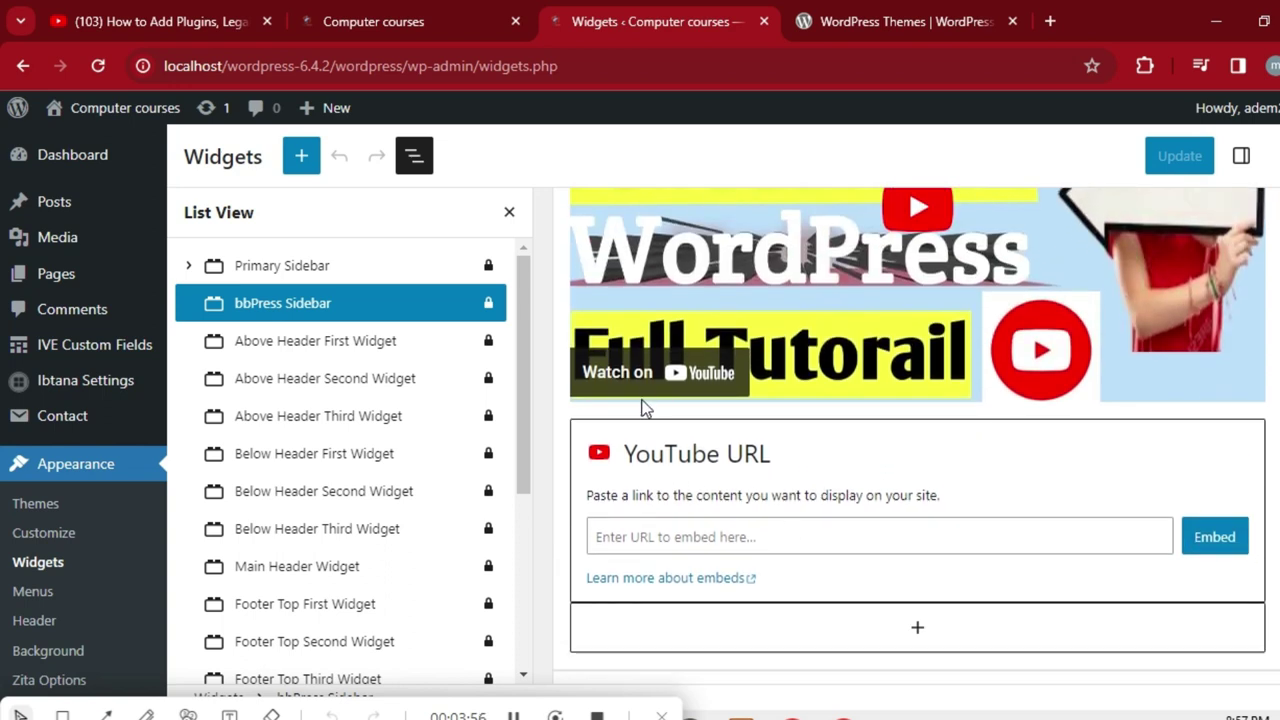
click(509, 214)
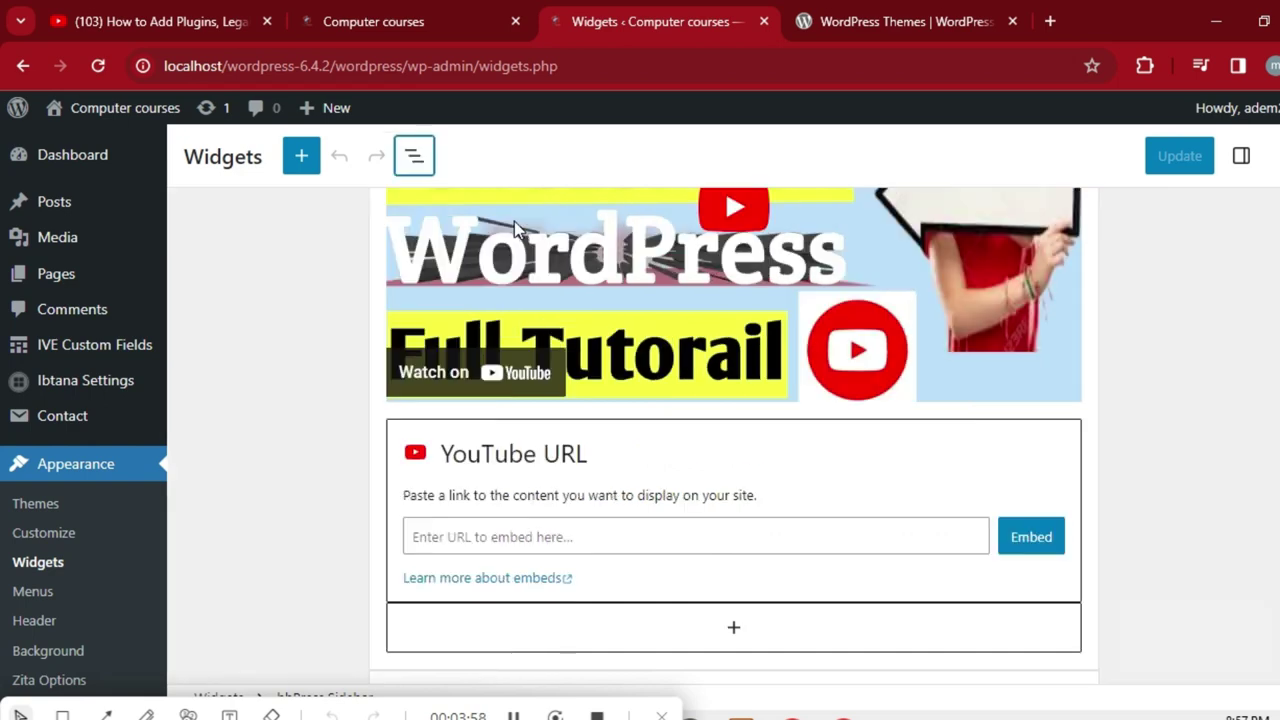
Step: Add a Calendar block at the end of the Primary Sidebar and save the widgets
click(733, 628)
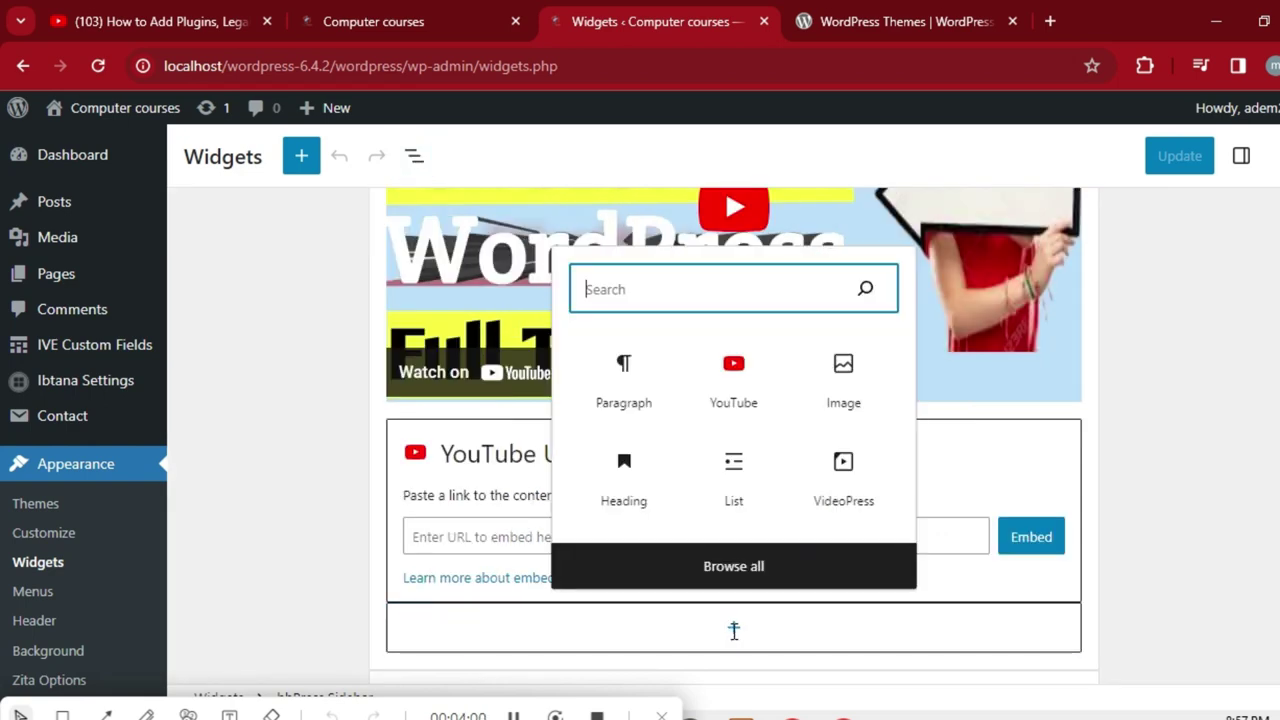
click(729, 570)
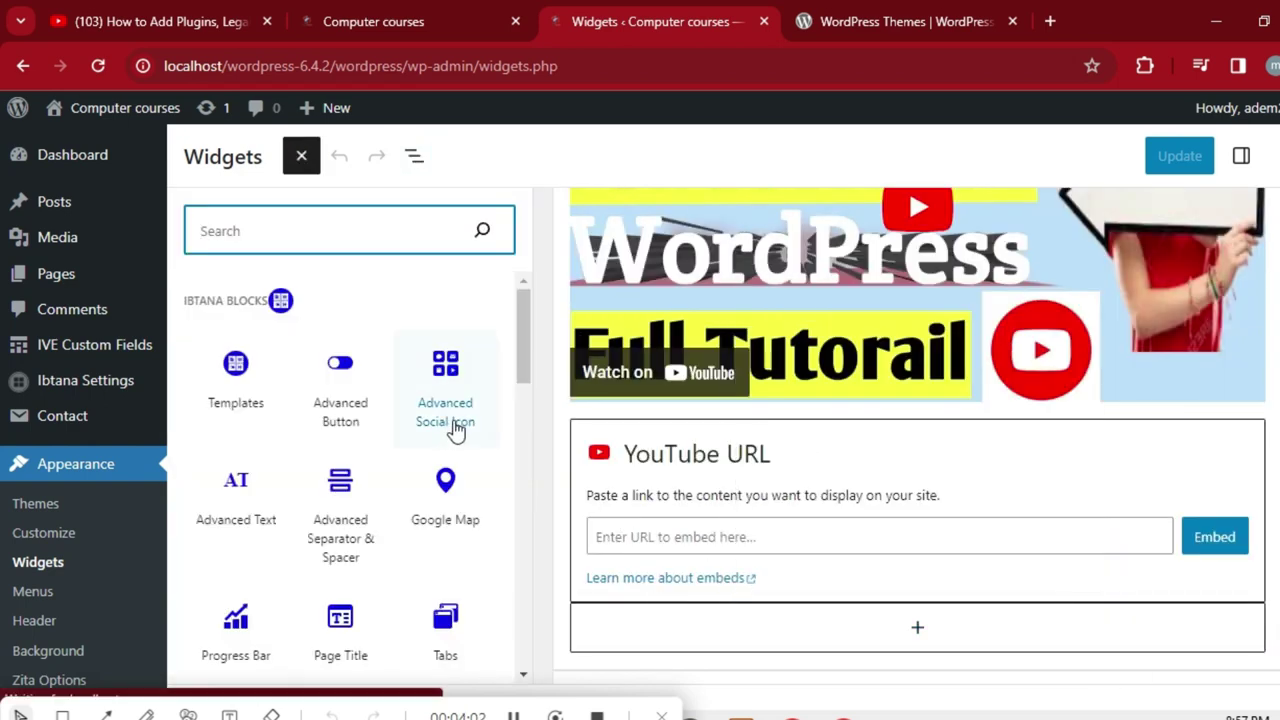
drag(524, 350, 505, 557)
scroll(505, 549, up, 2)
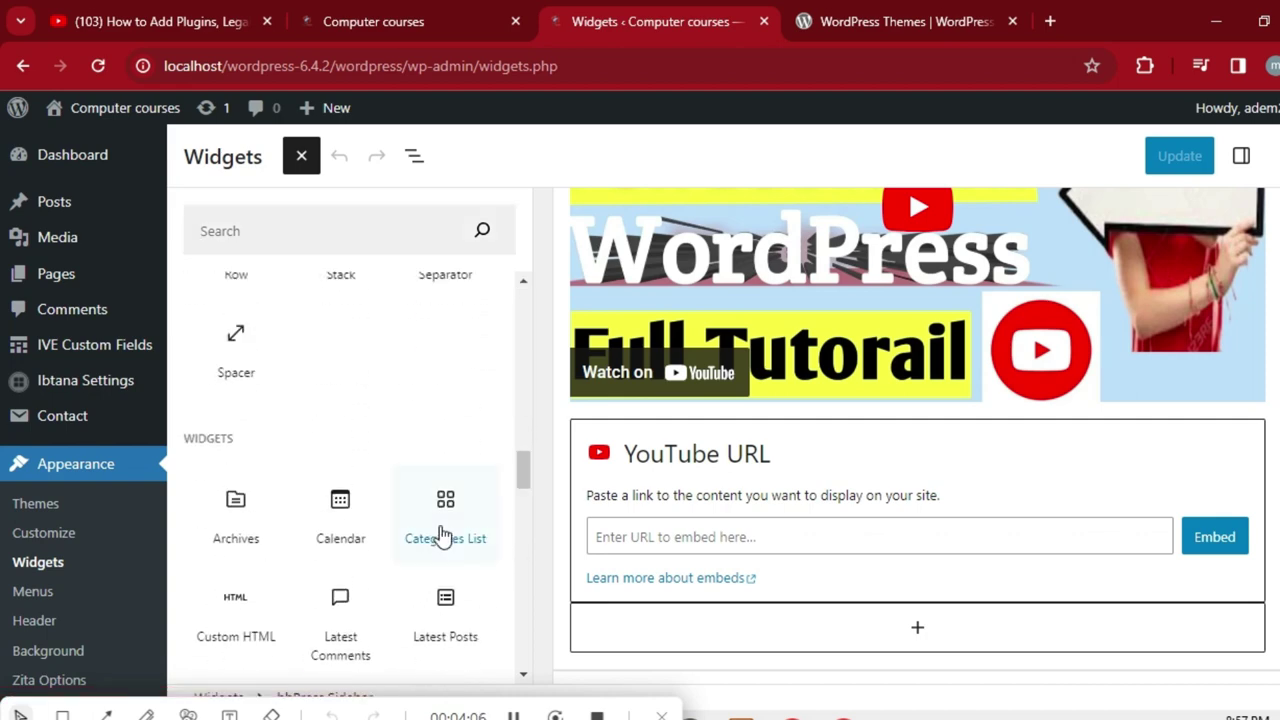
click(342, 510)
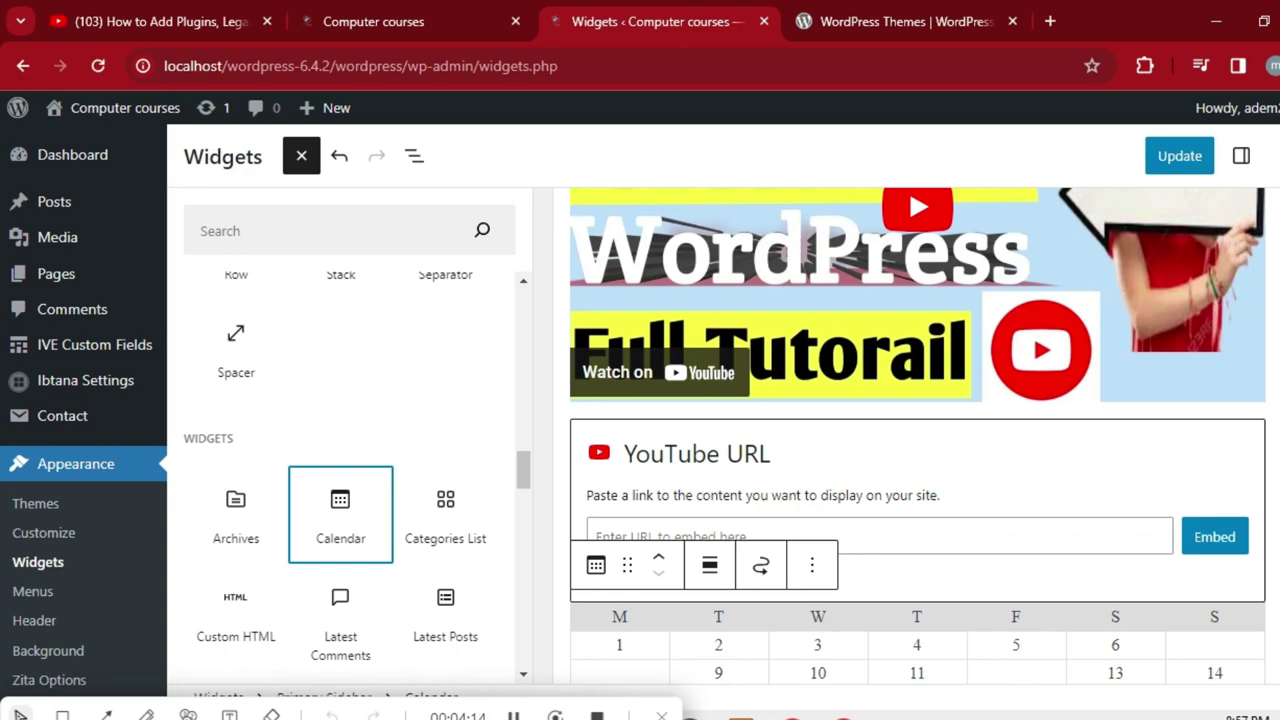
key(Escape)
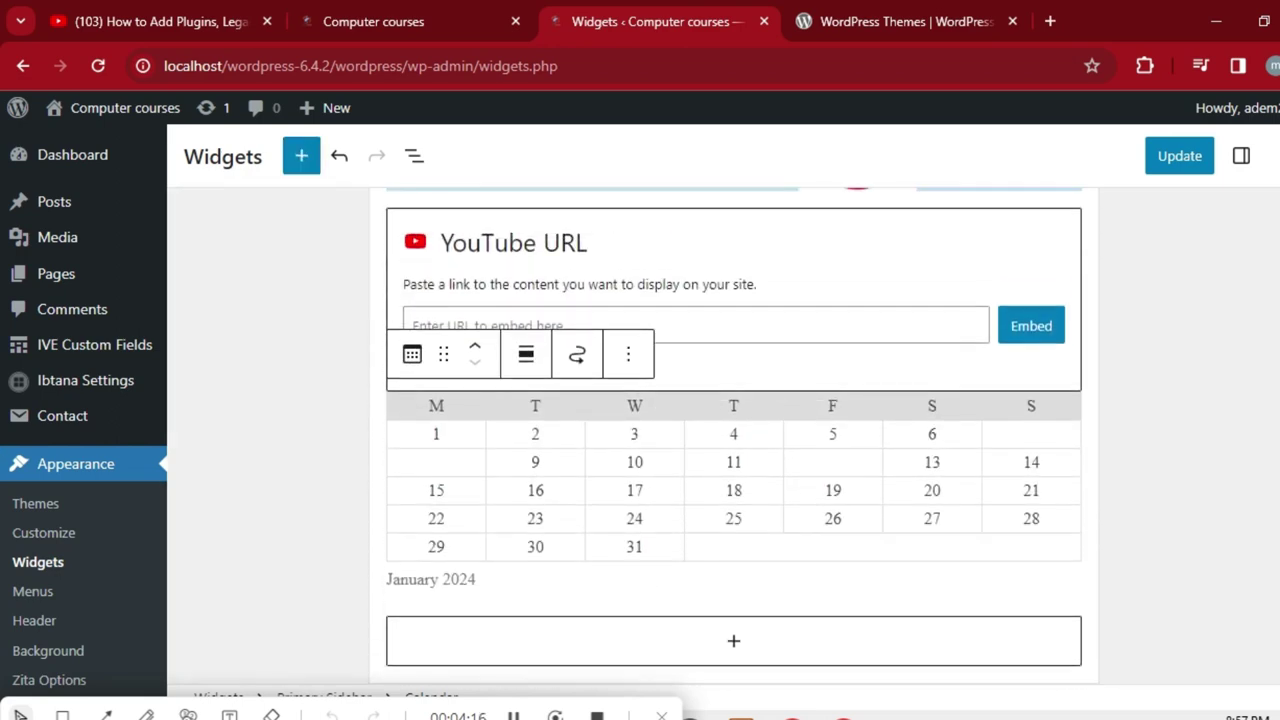
click(1175, 160)
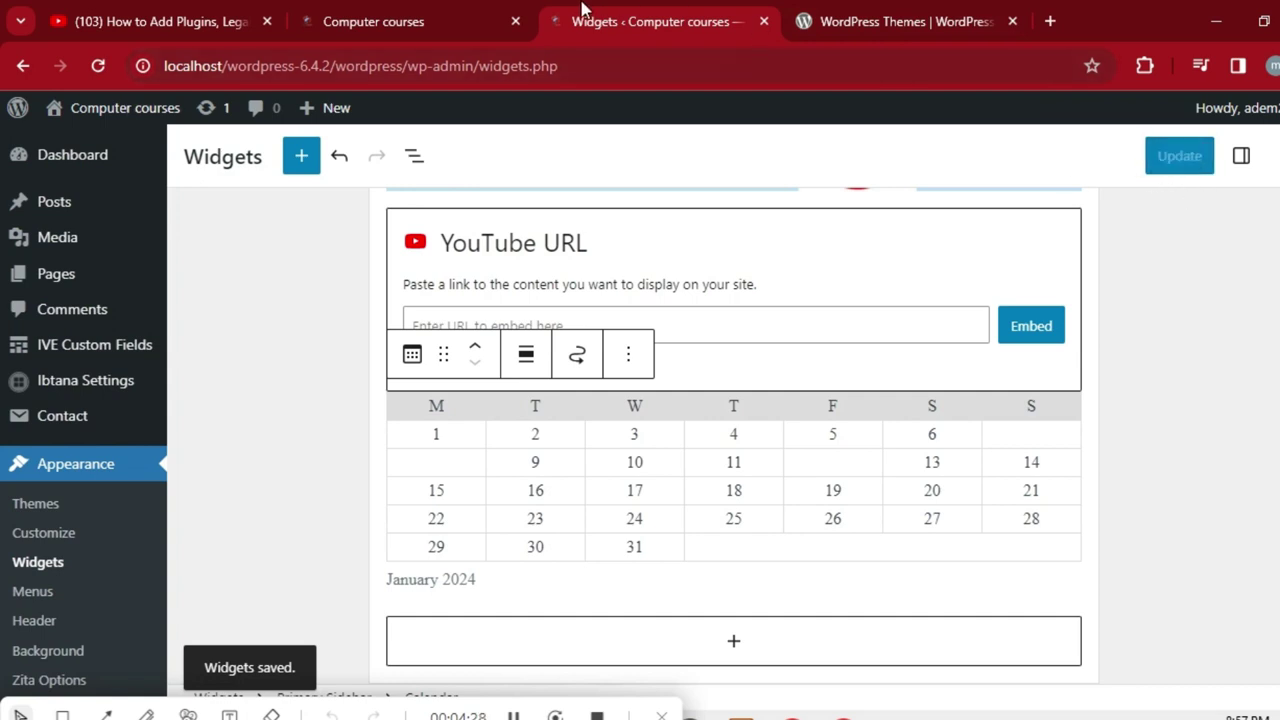
Step: Check the live home page's sidebar for the added calendar widget
click(396, 15)
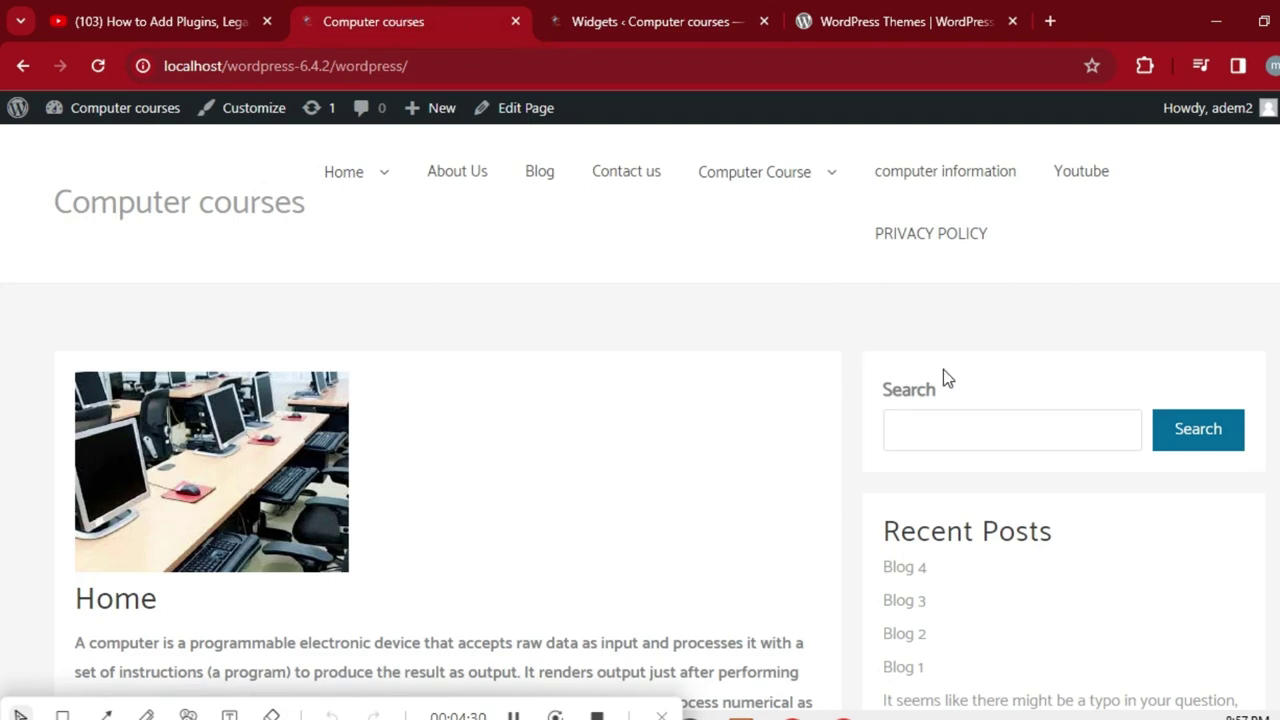
scroll(3, 175, down, 15)
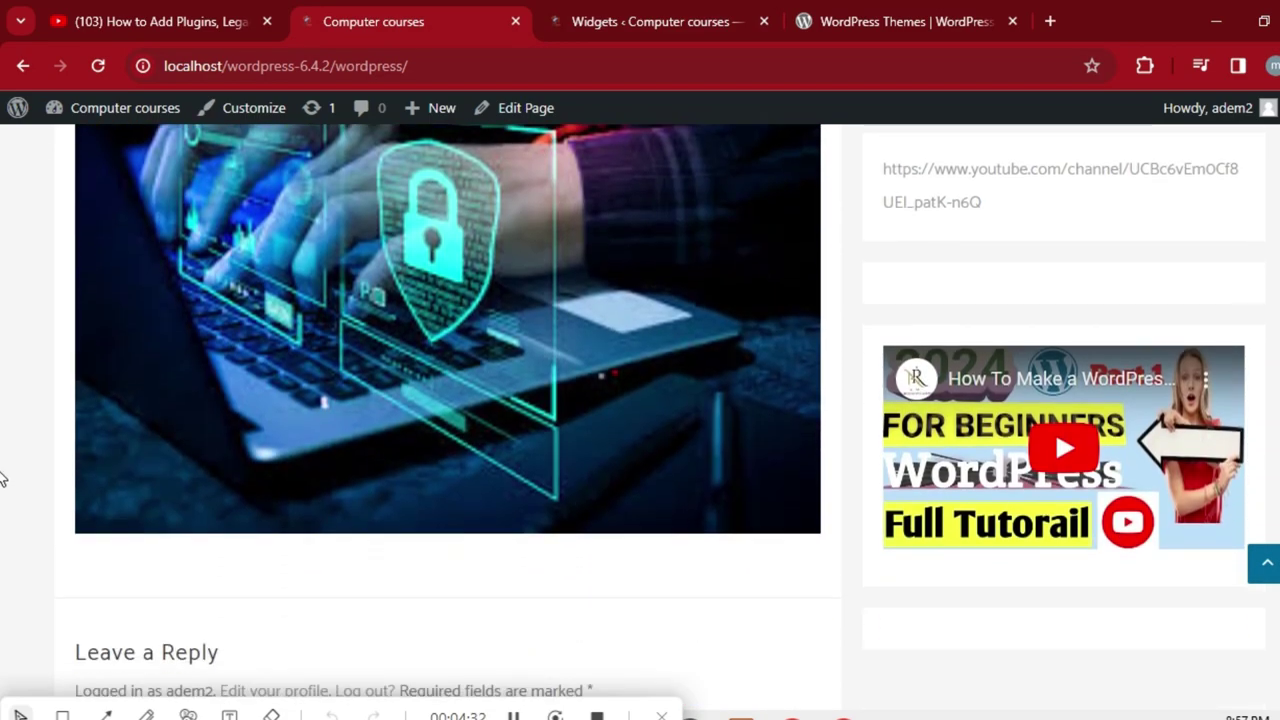
scroll(3, 397, up, 3)
scroll(3, 370, up, 10)
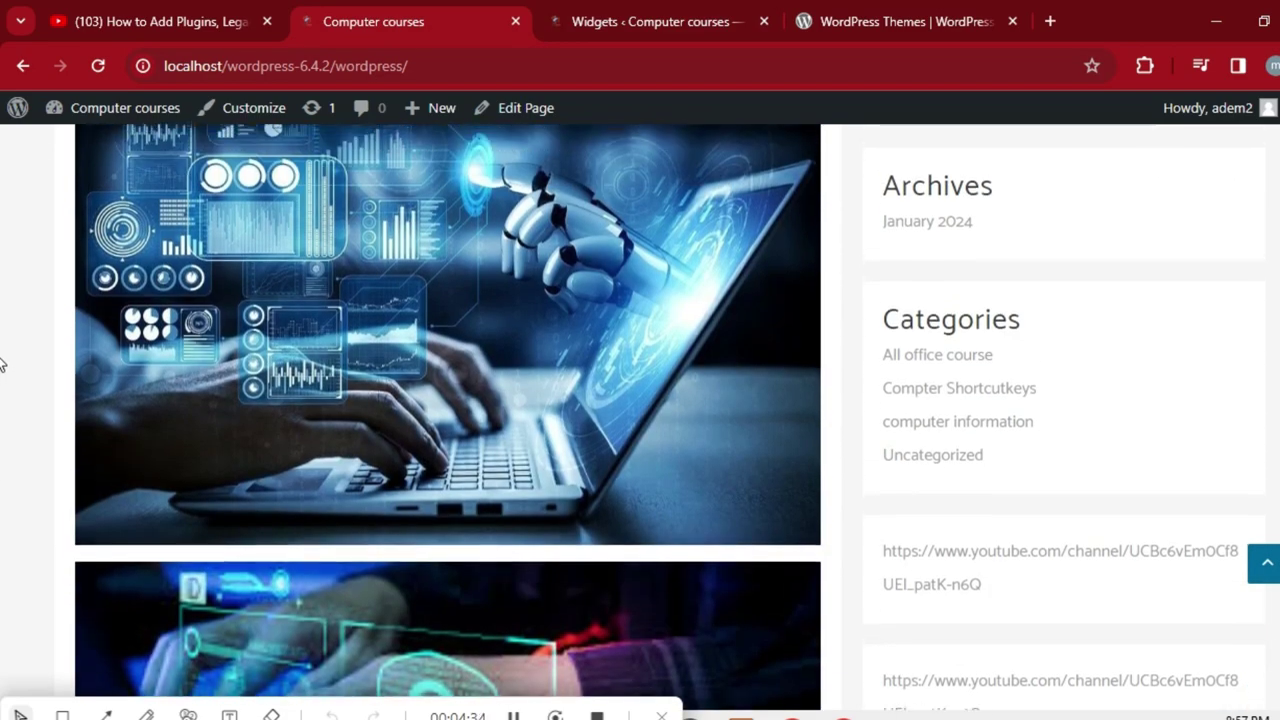
Step: Reload the live home page and check the sidebar down to its end for the January 2024 calendar
scroll(3, 198, up, 1)
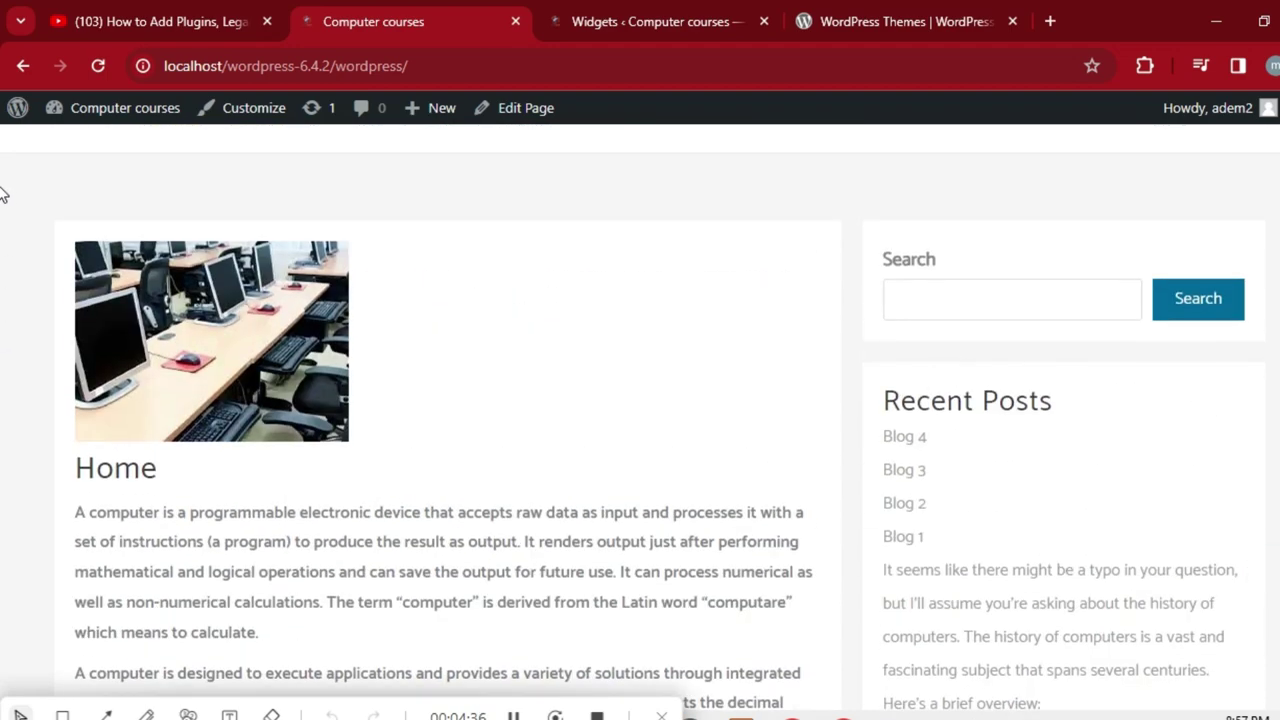
click(99, 66)
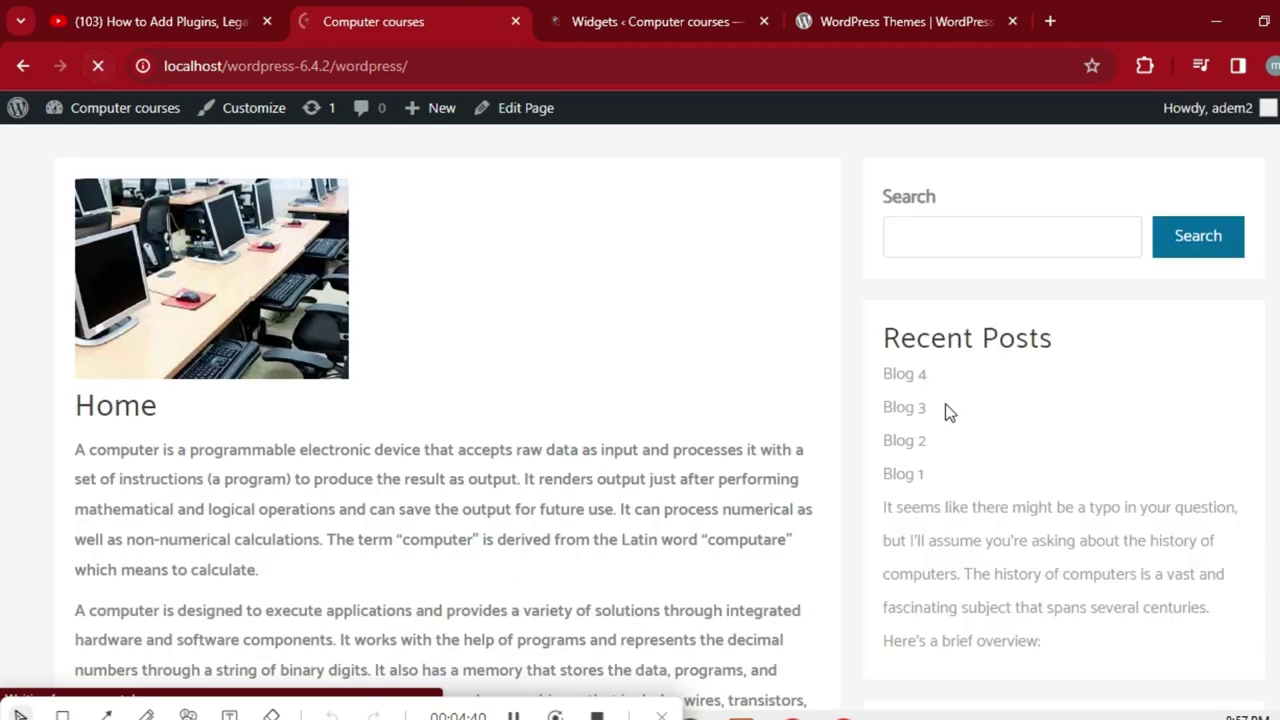
scroll(3, 275, down, 15)
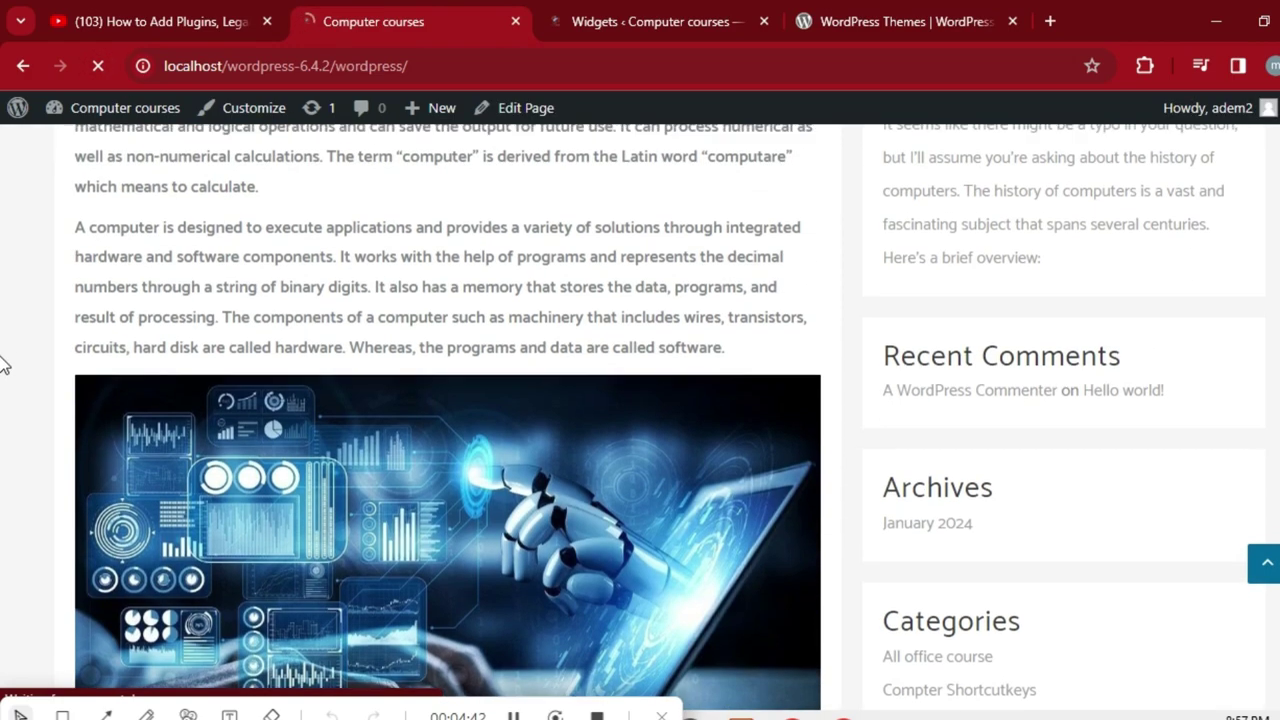
scroll(3, 560, down, 3)
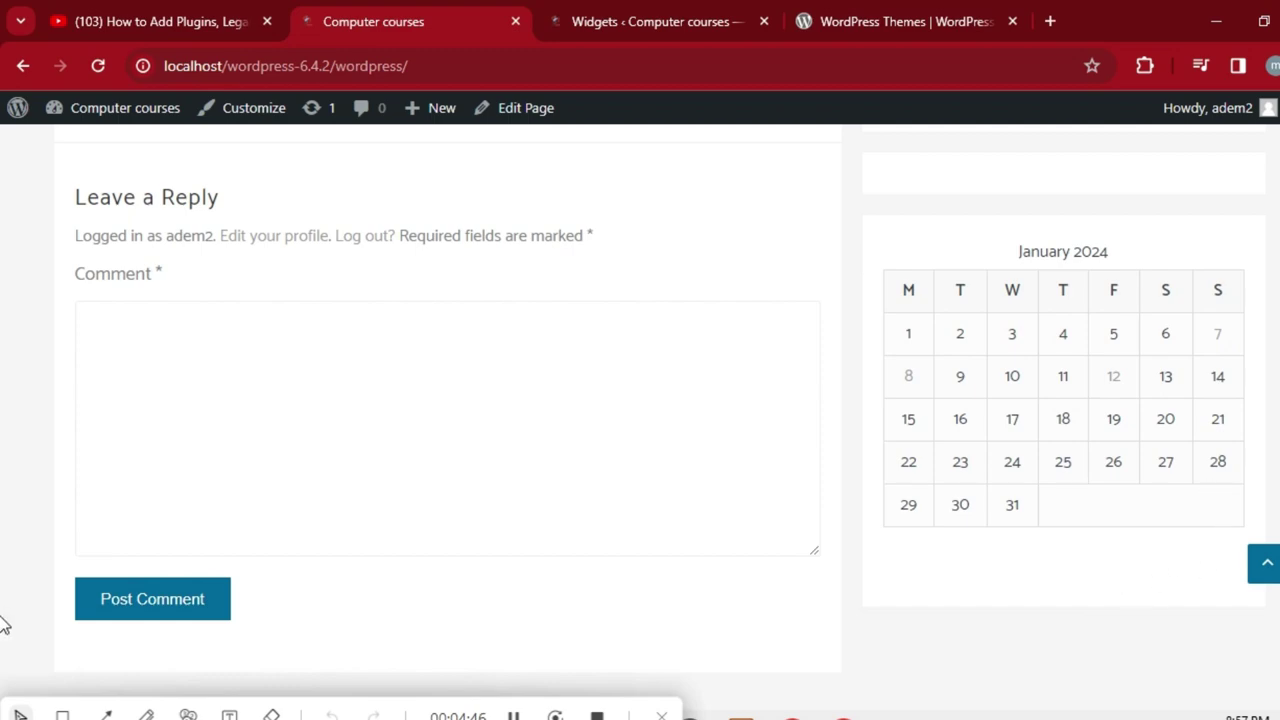
scroll(3, 622, up, 10)
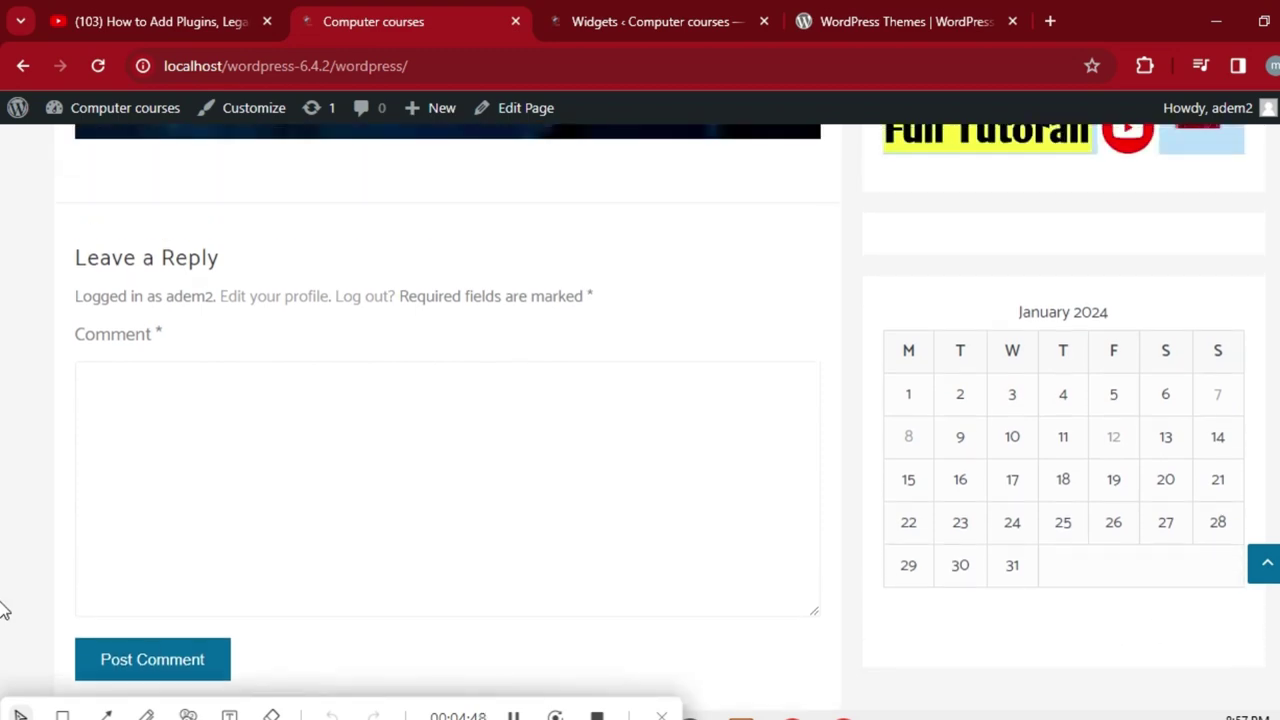
scroll(640, 400, up, 3)
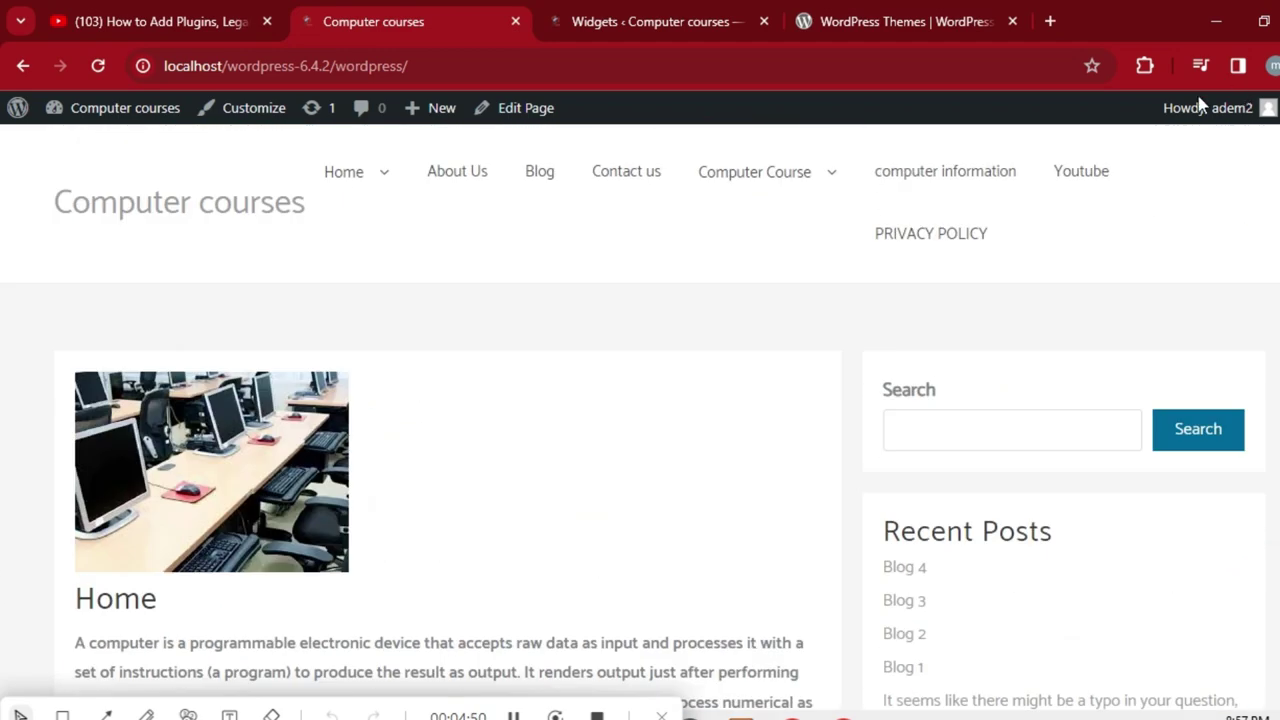
Step: Return to the widget editor and check the Search block and the first YouTube block's options in the Primary Sidebar
click(635, 12)
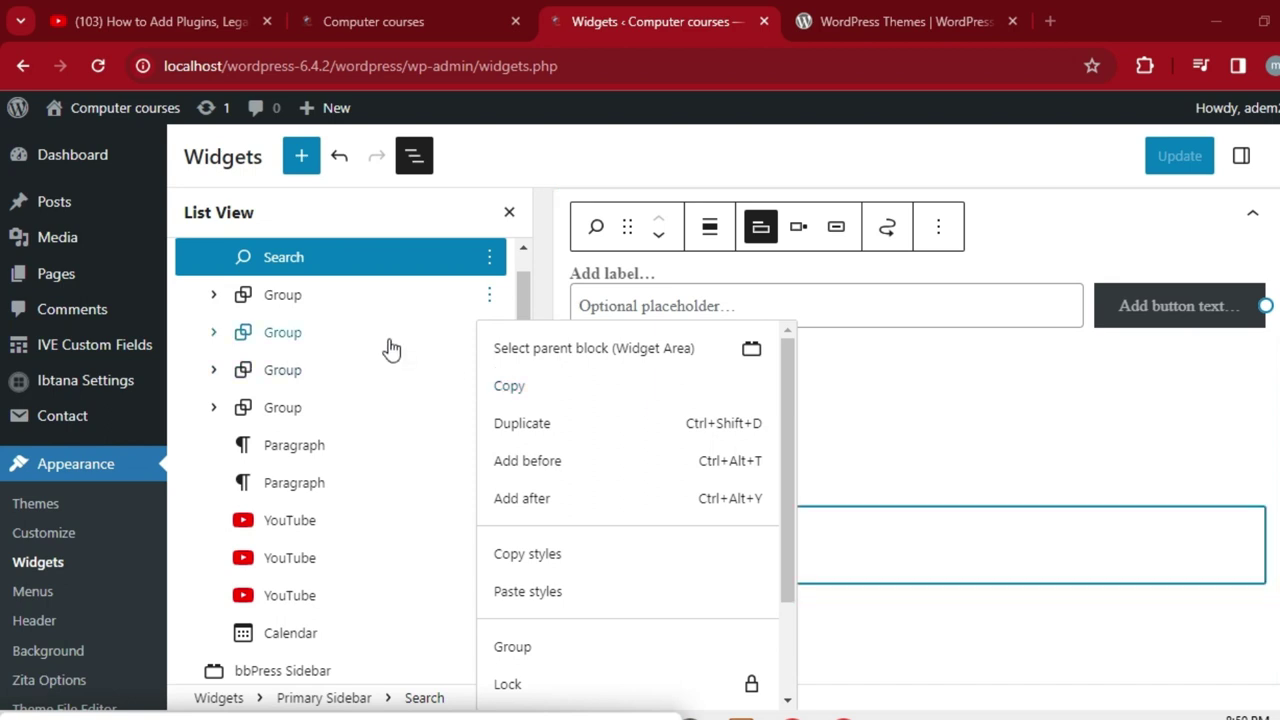
click(821, 307)
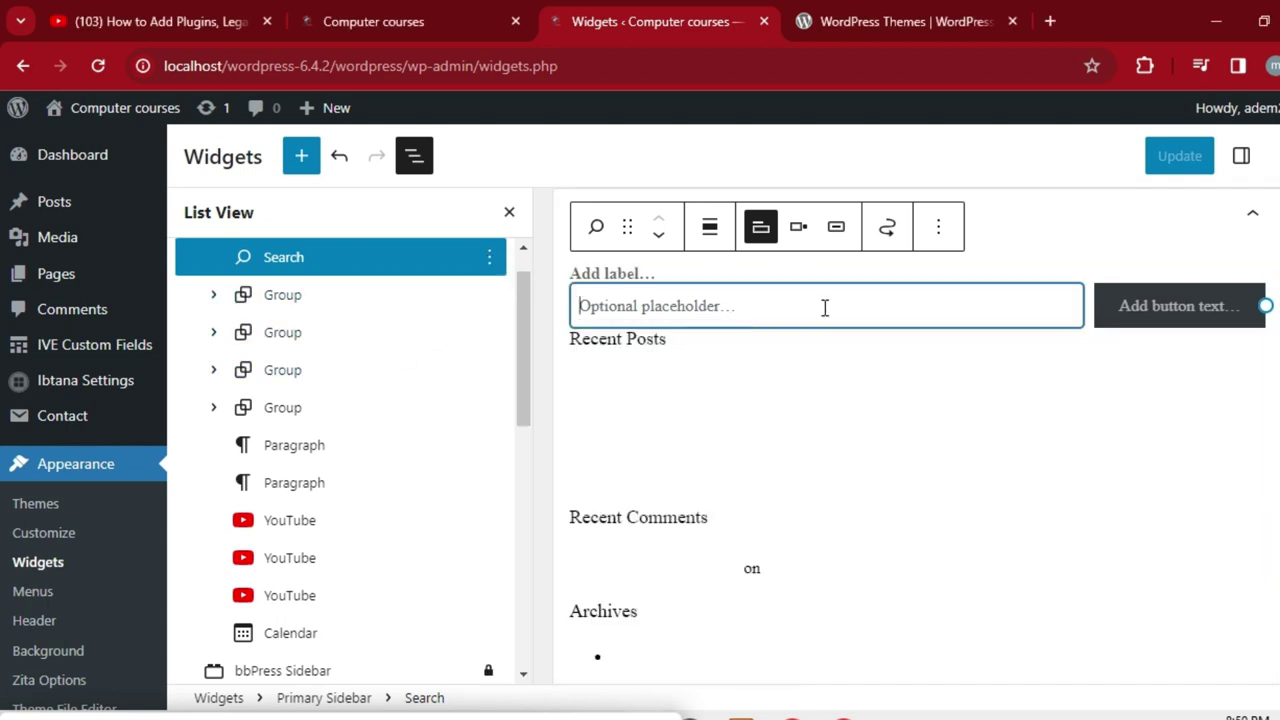
scroll(917, 437, down, 4)
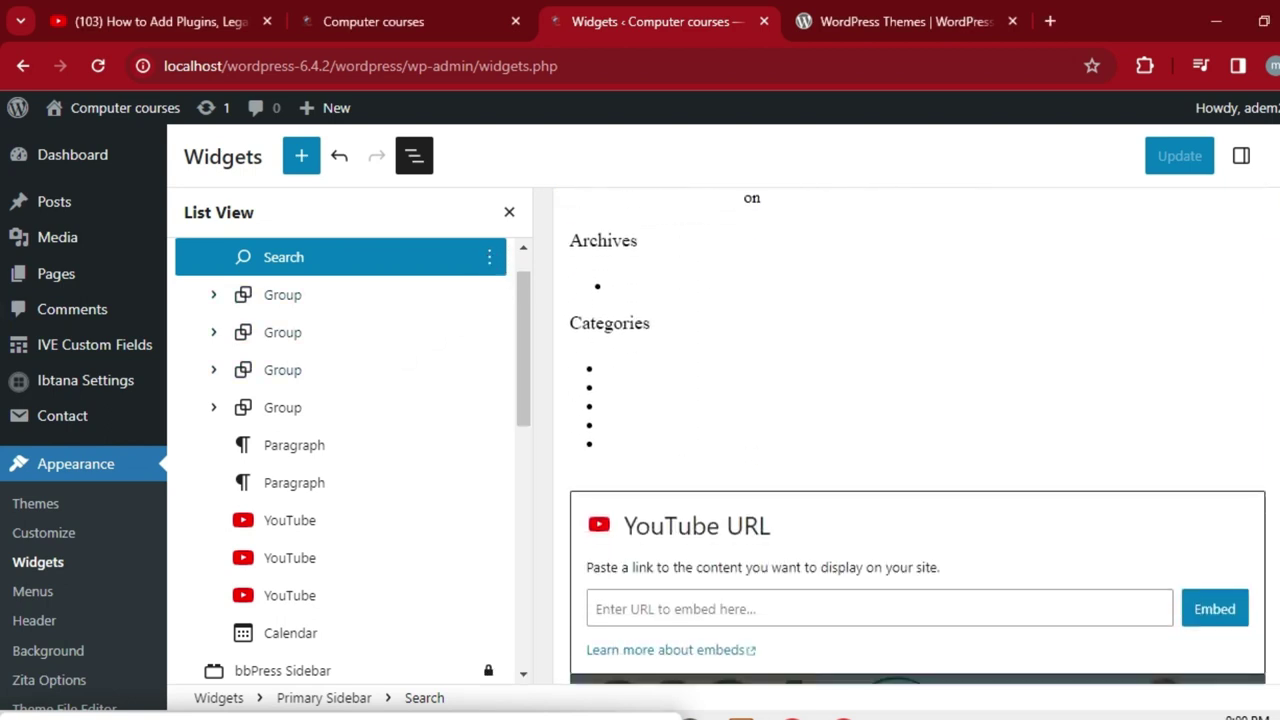
click(925, 547)
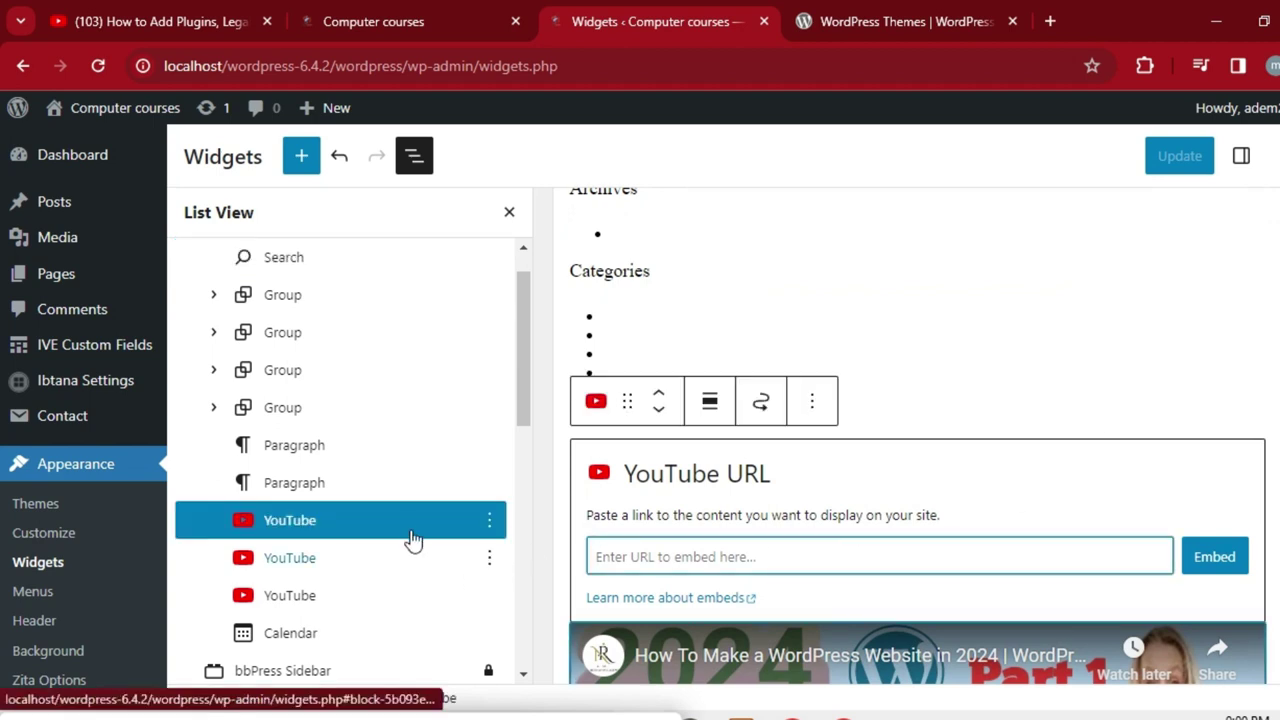
click(489, 520)
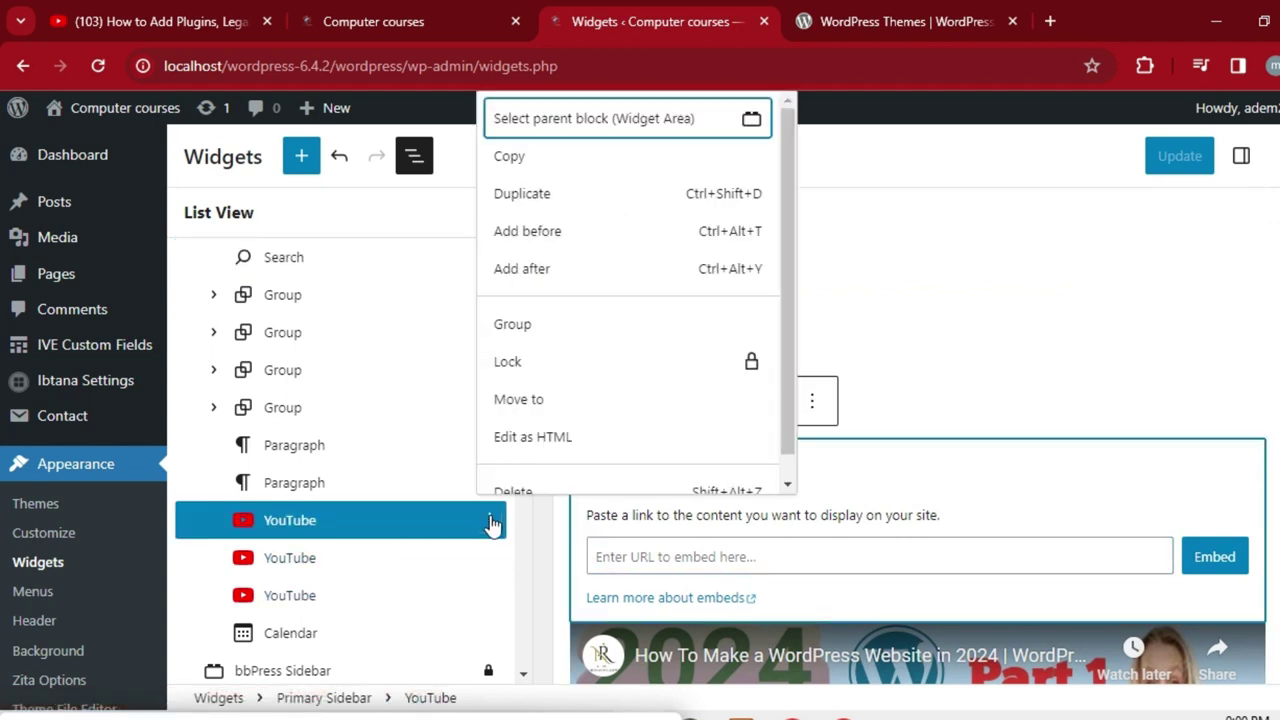
drag(795, 269, 791, 348)
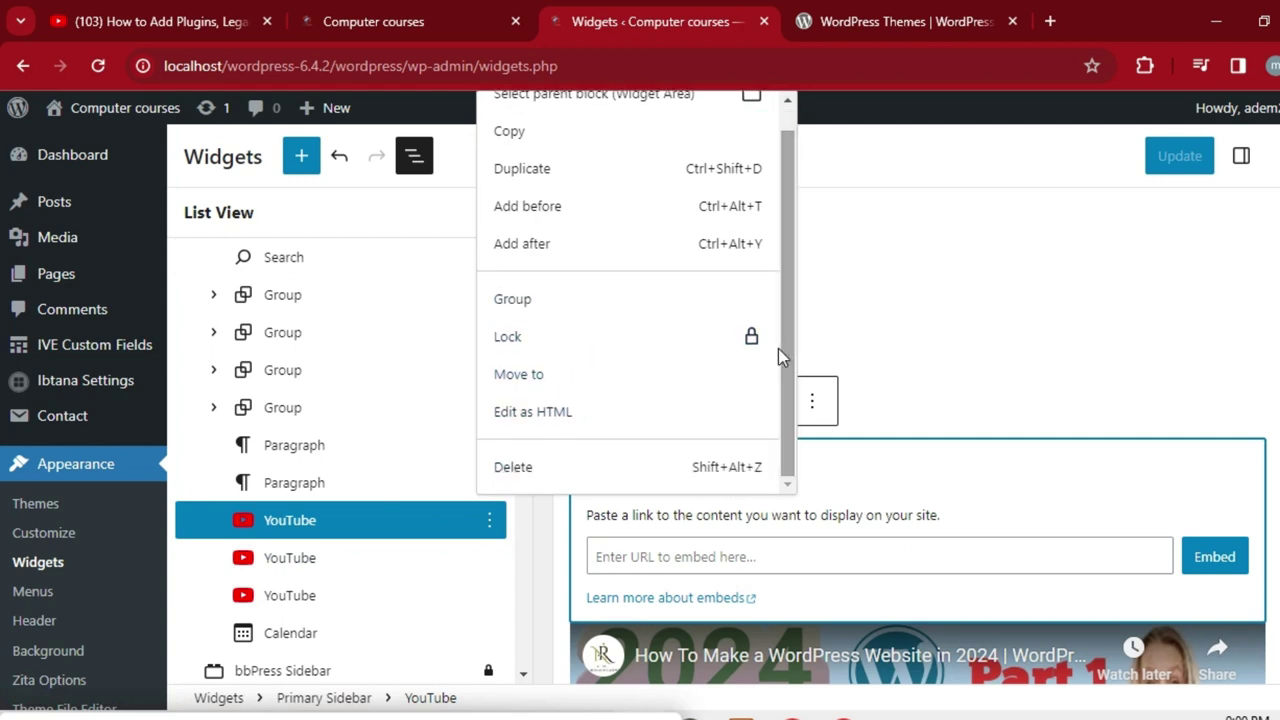
click(1040, 330)
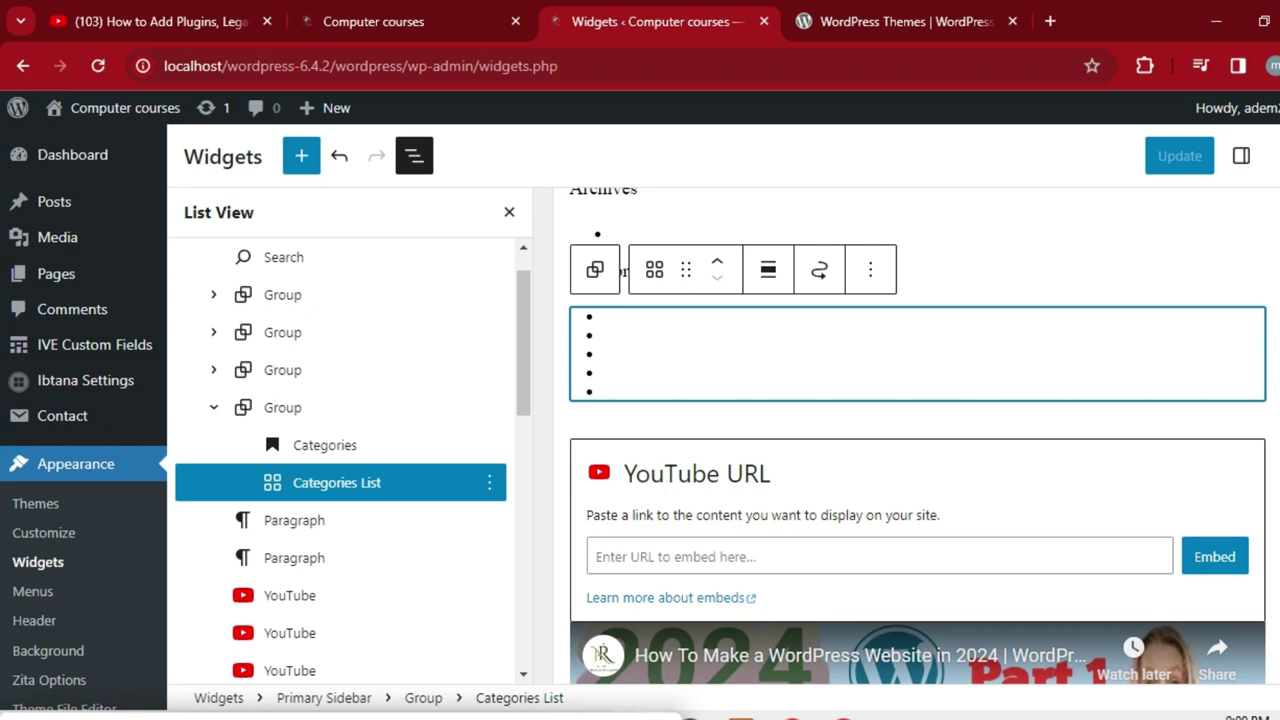
Step: Examine the last YouTube block above the calendar and expand the bbPress Sidebar and Above Header First Widget areas
scroll(917, 435, down, 8)
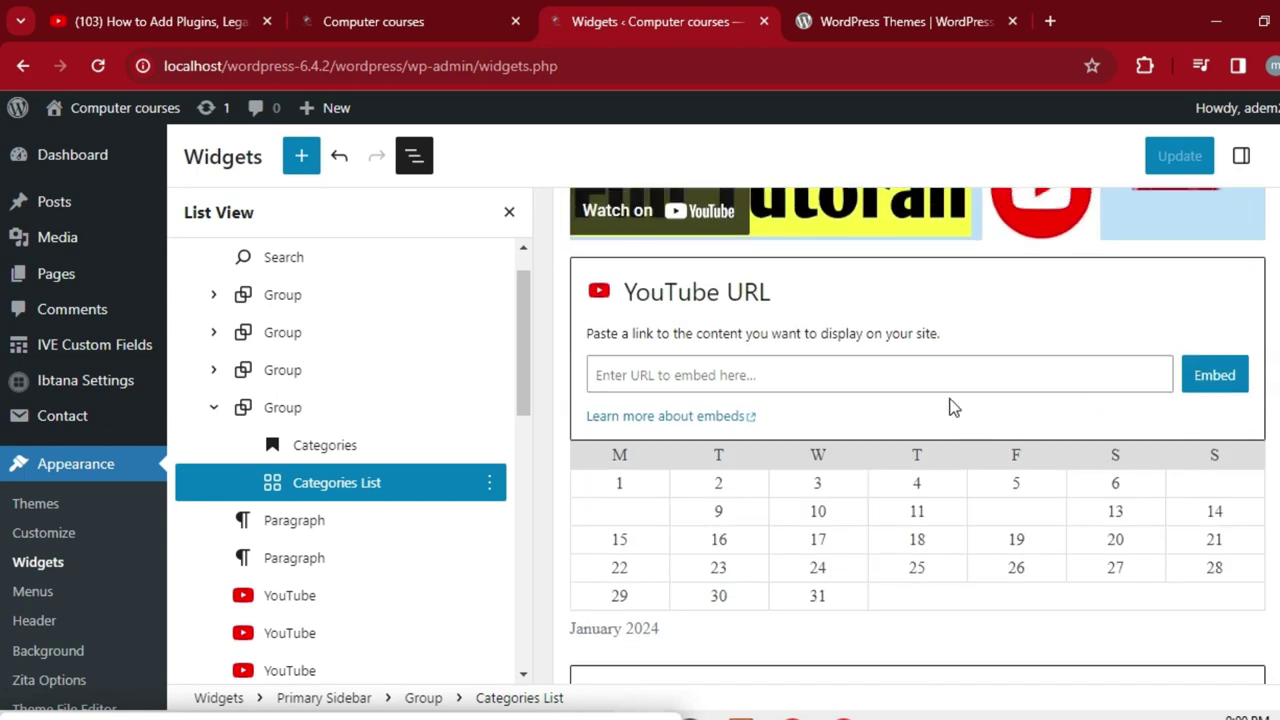
click(947, 380)
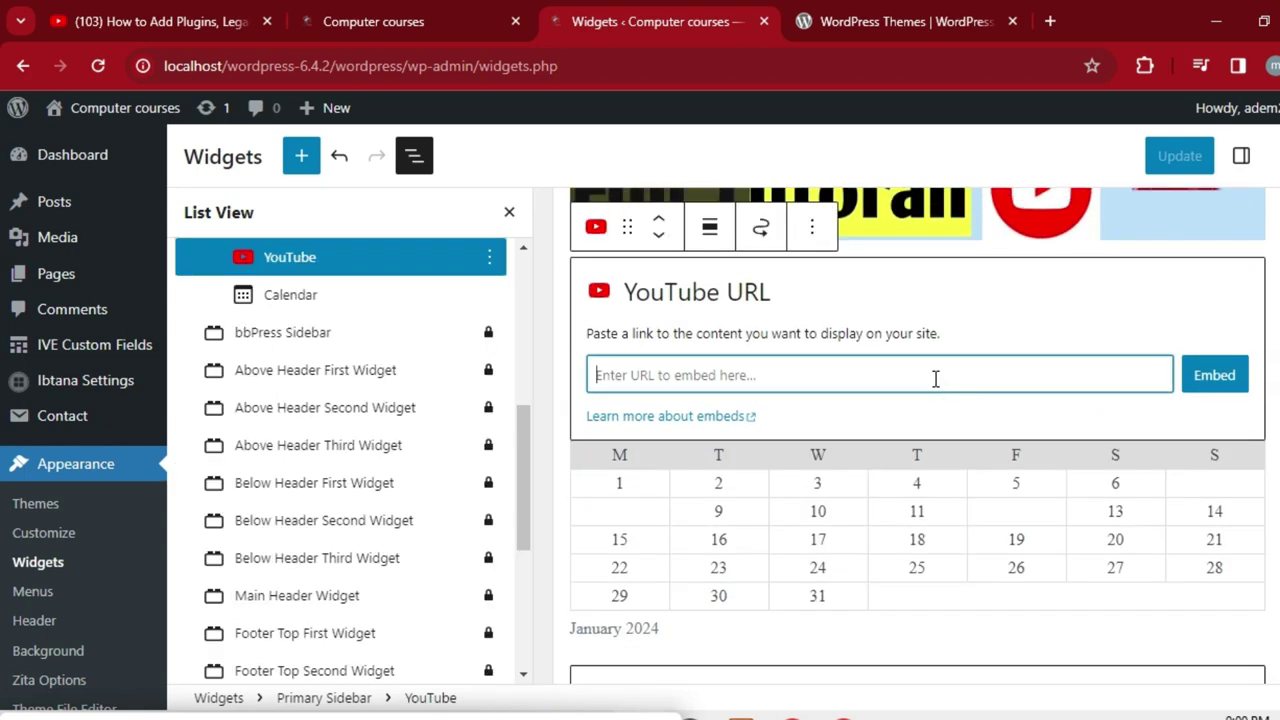
scroll(917, 435, down, 3)
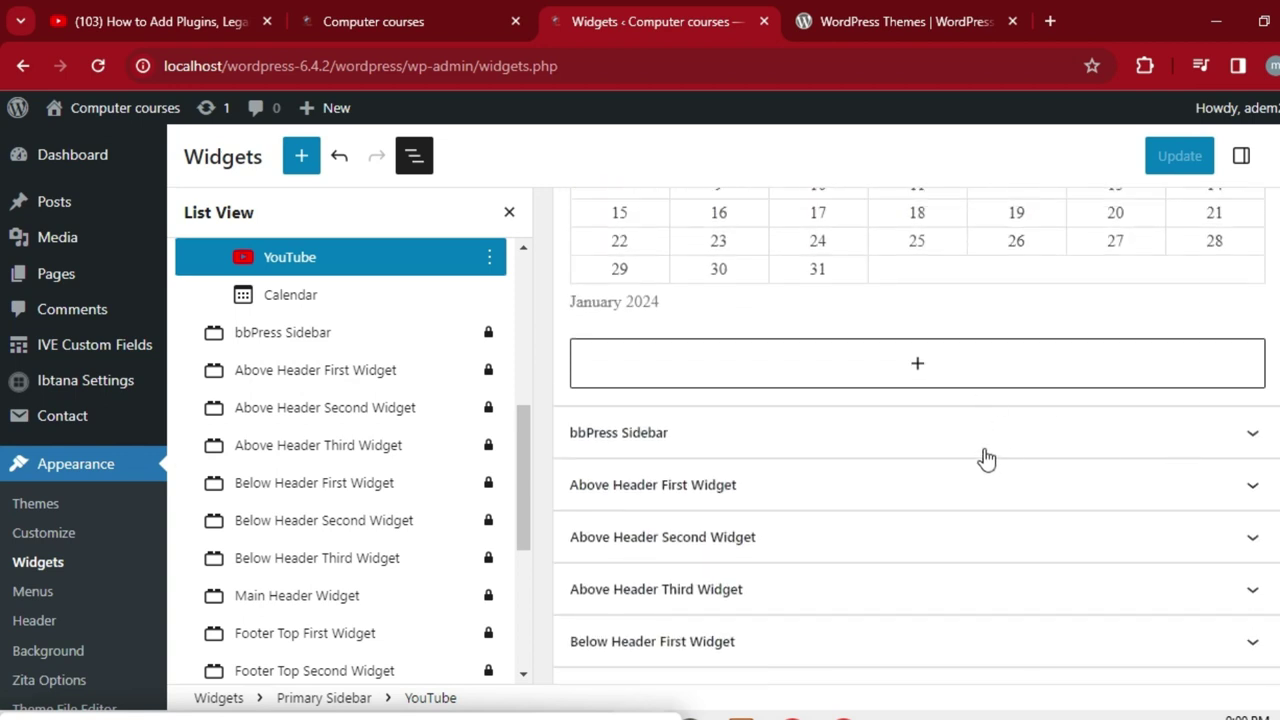
click(1251, 436)
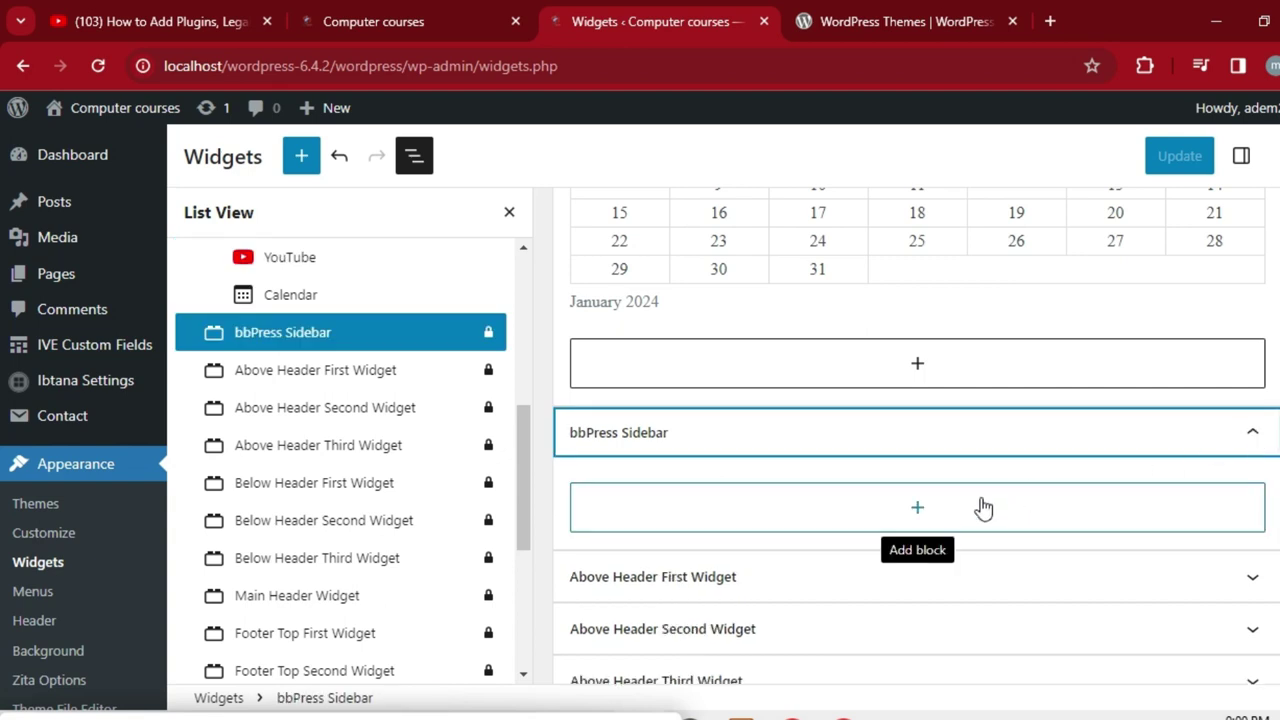
click(975, 443)
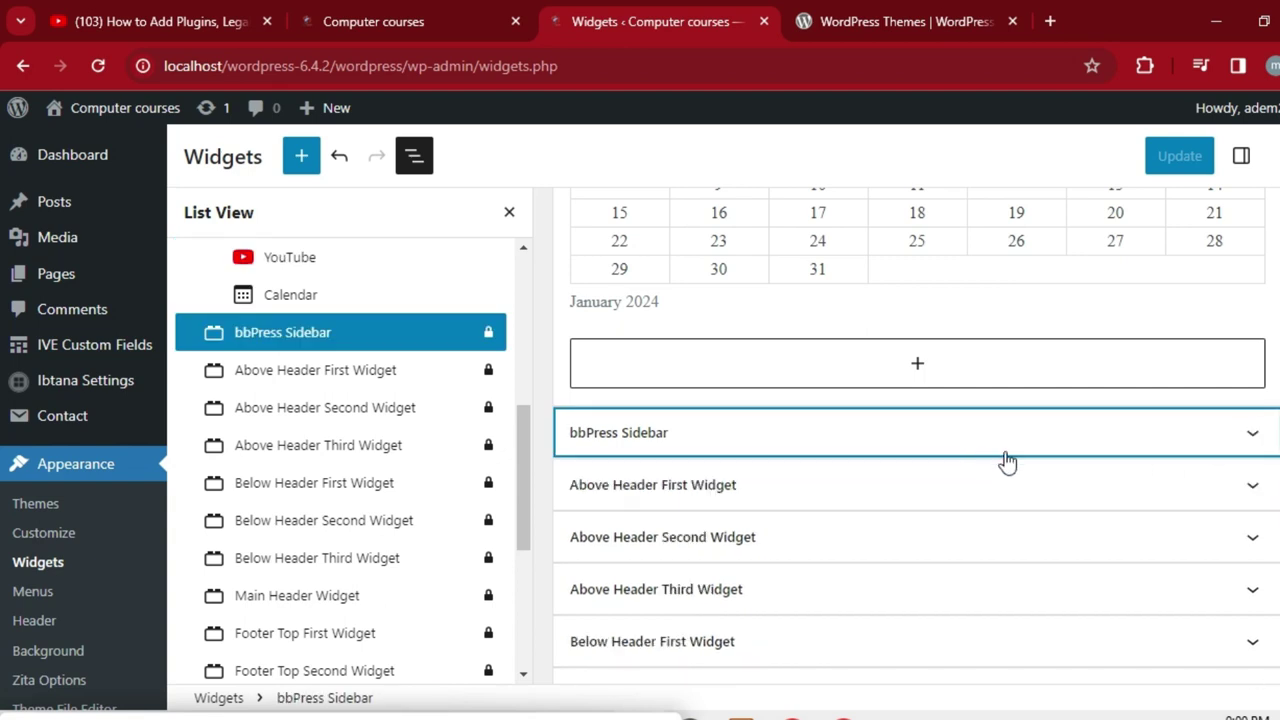
click(1050, 485)
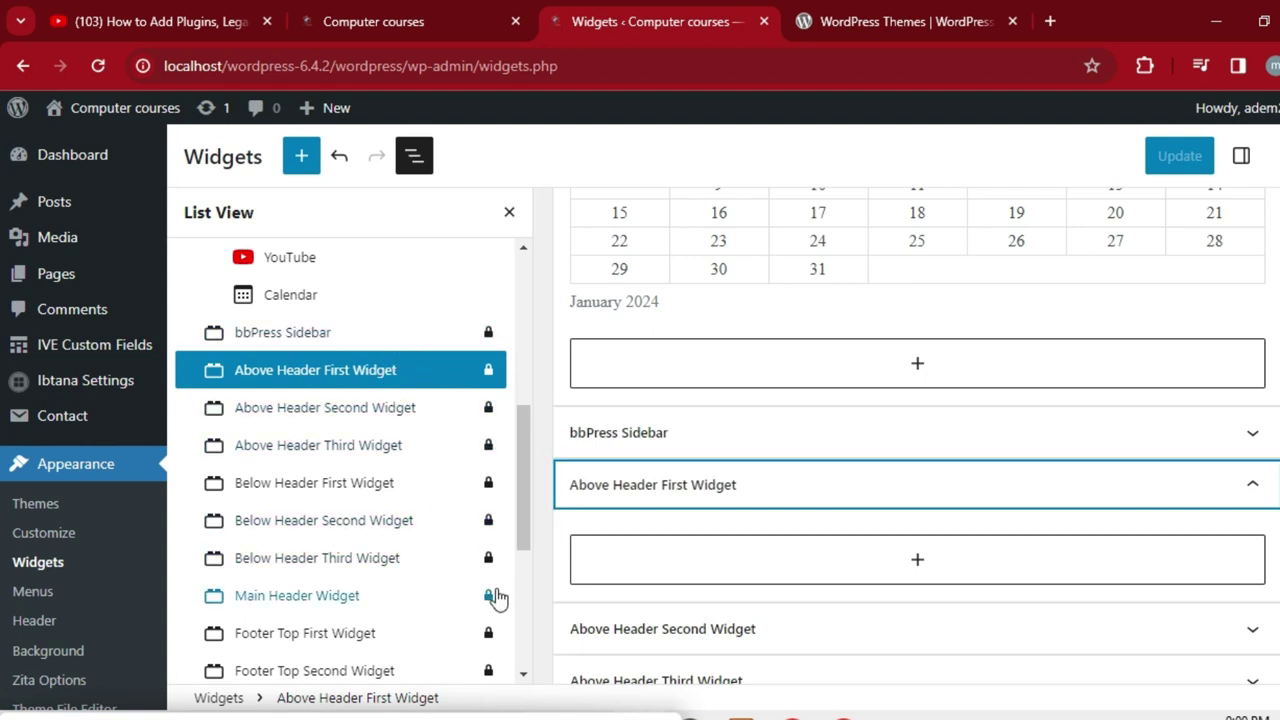
Step: Check the live home page's footer and locate the Footer Top First Widget area in the widget editor's list view
key(ctrl+shift+Tab)
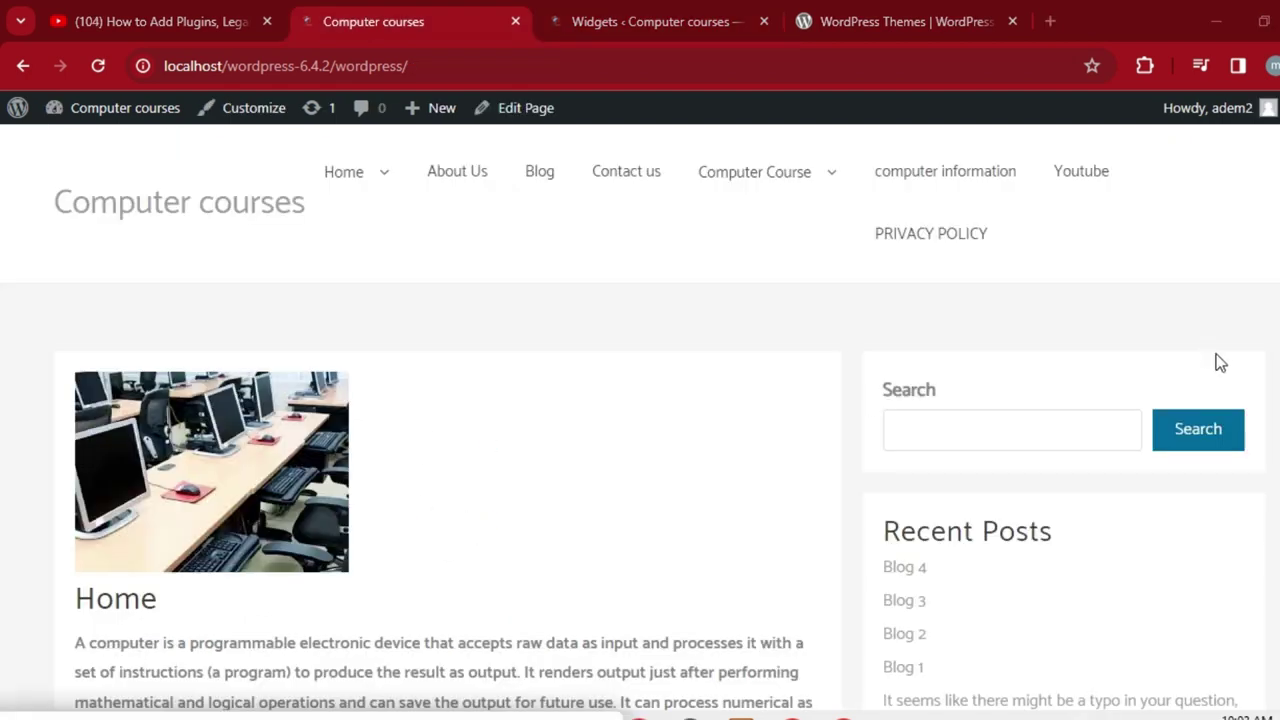
scroll(2, 180, down, 20)
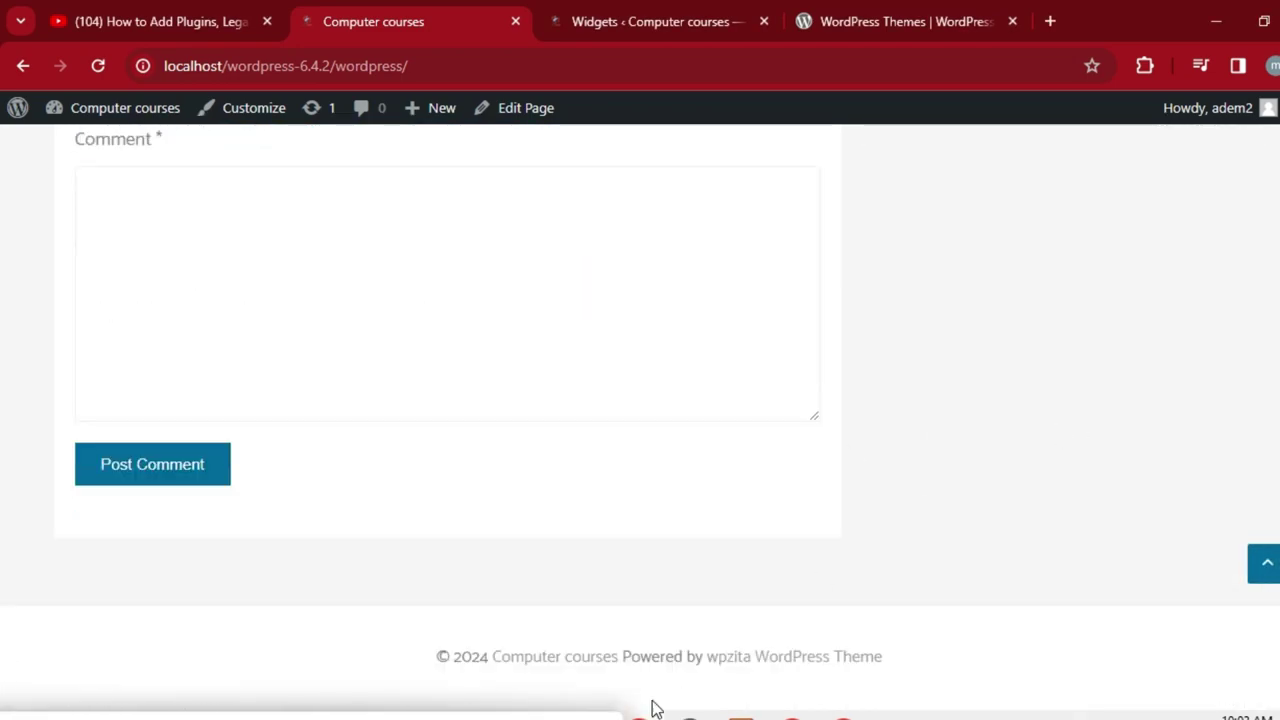
click(598, 12)
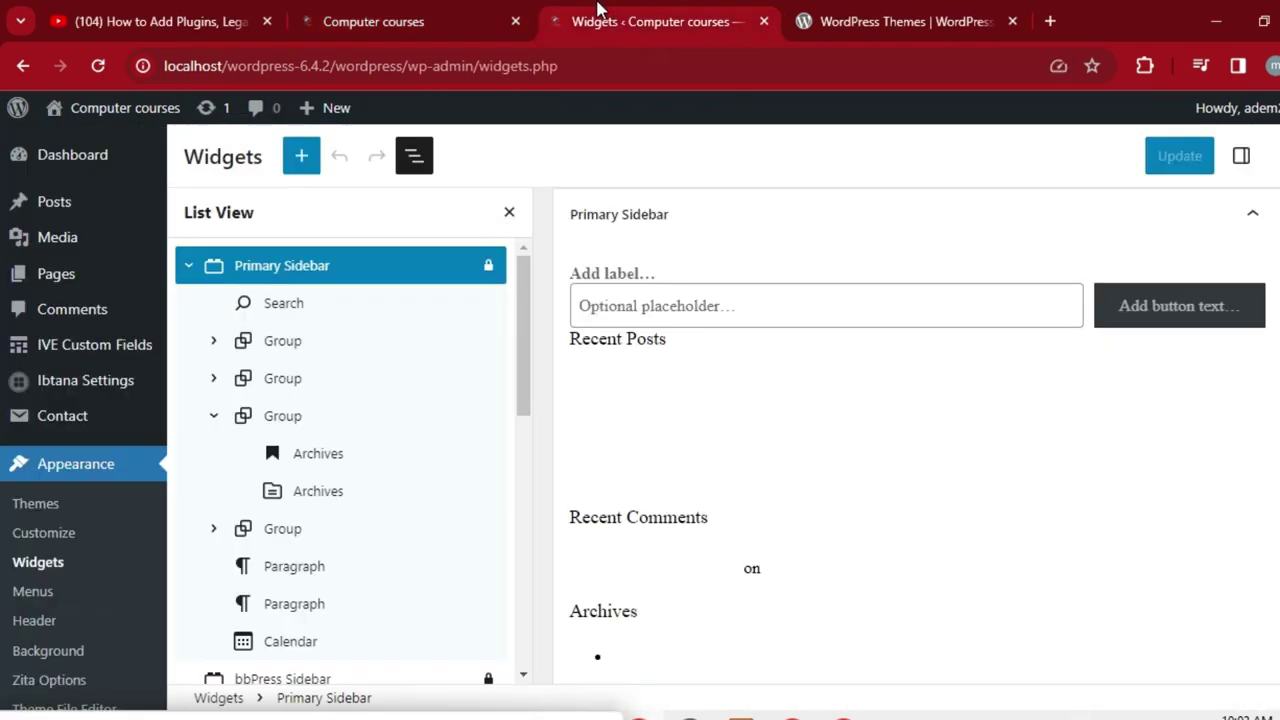
drag(524, 408, 533, 531)
drag(532, 541, 530, 564)
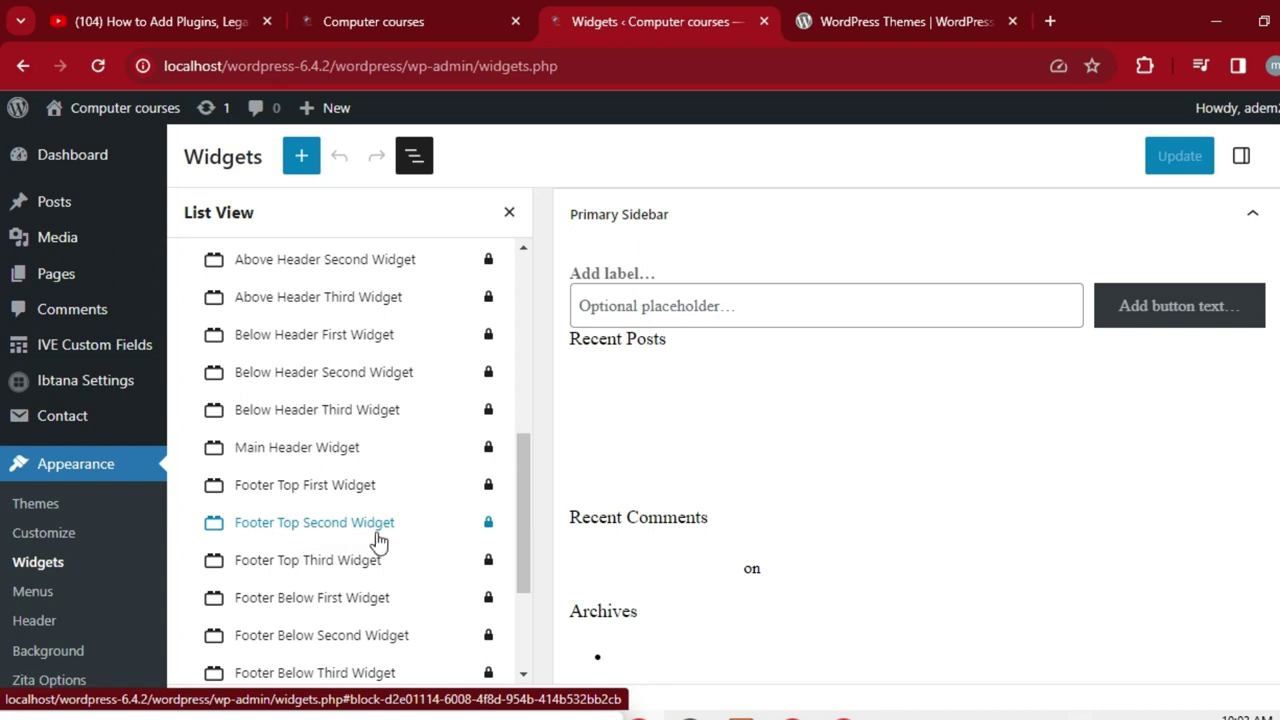
click(336, 493)
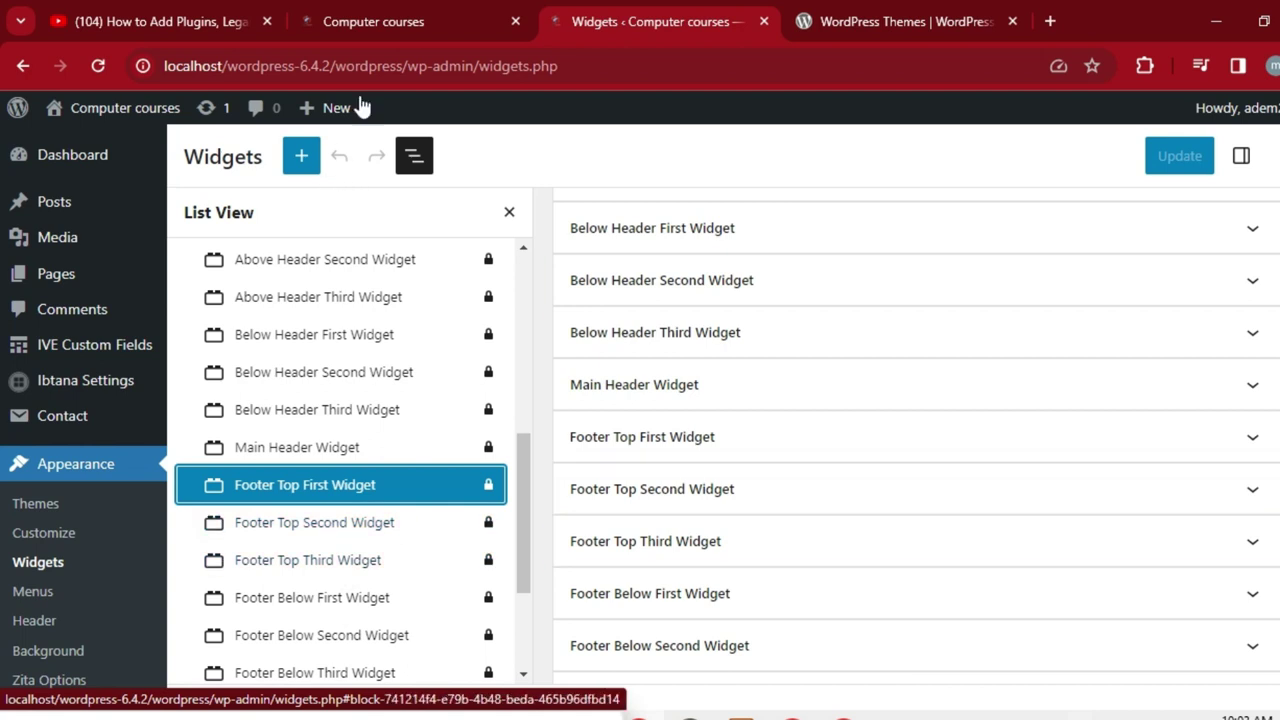
click(390, 21)
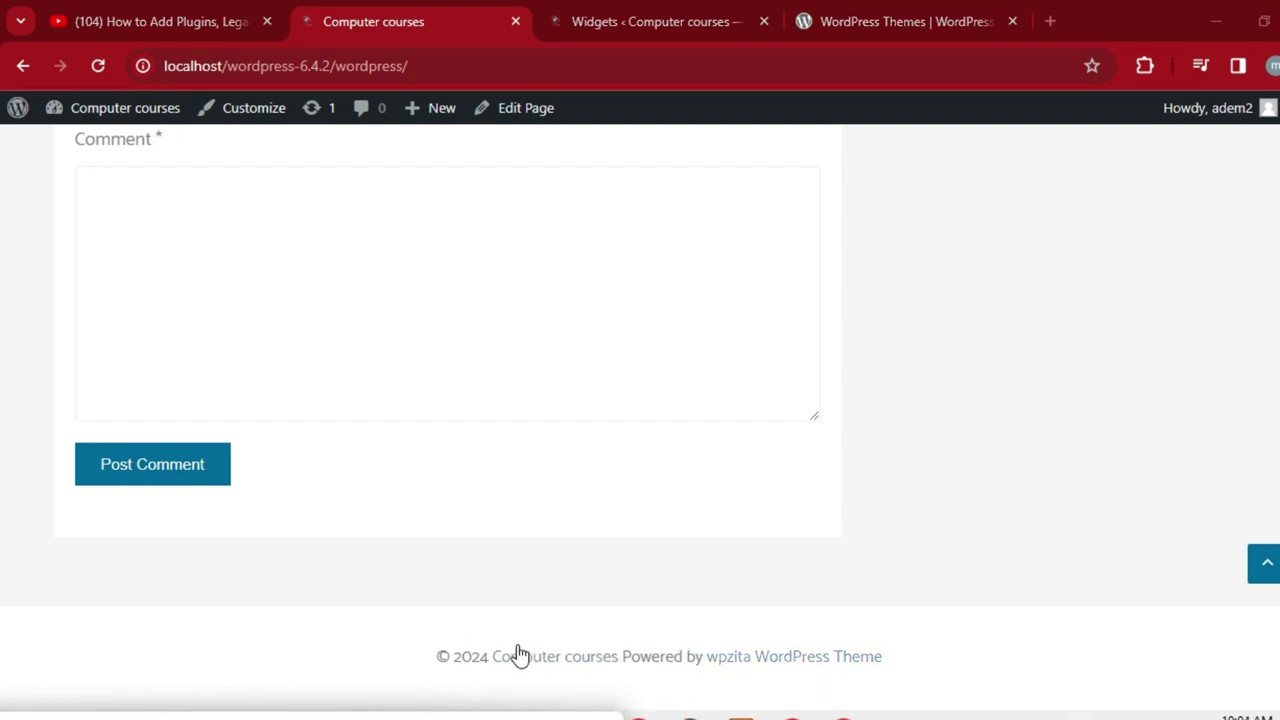
click(600, 18)
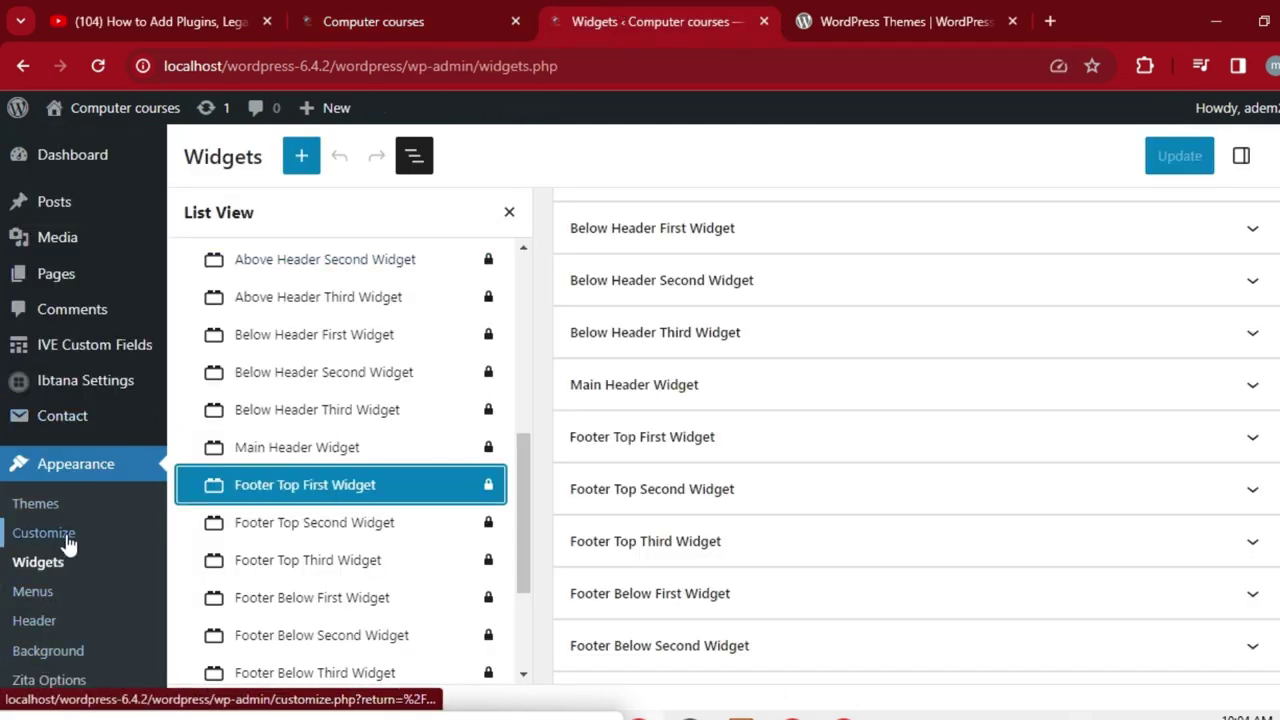
Step: Open the customizer's footer settings from Zita Options and go to the Widget Footer section
click(55, 682)
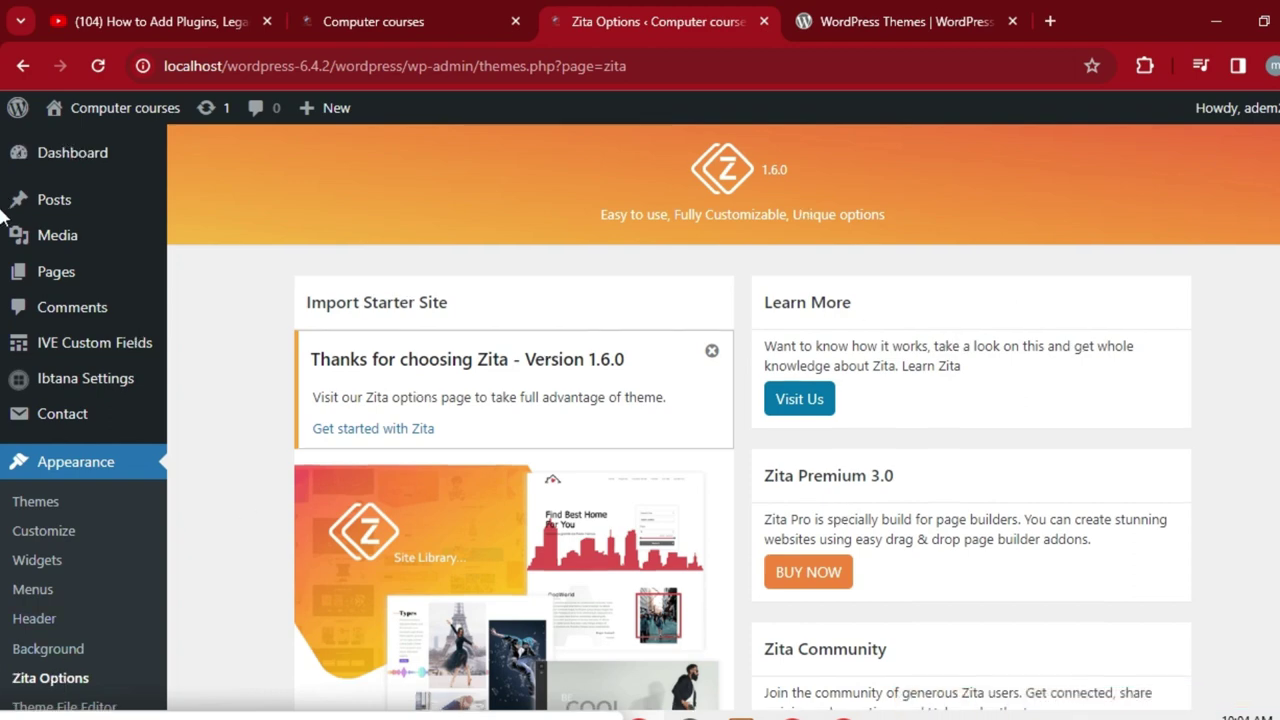
scroll(3, 200, down, 6)
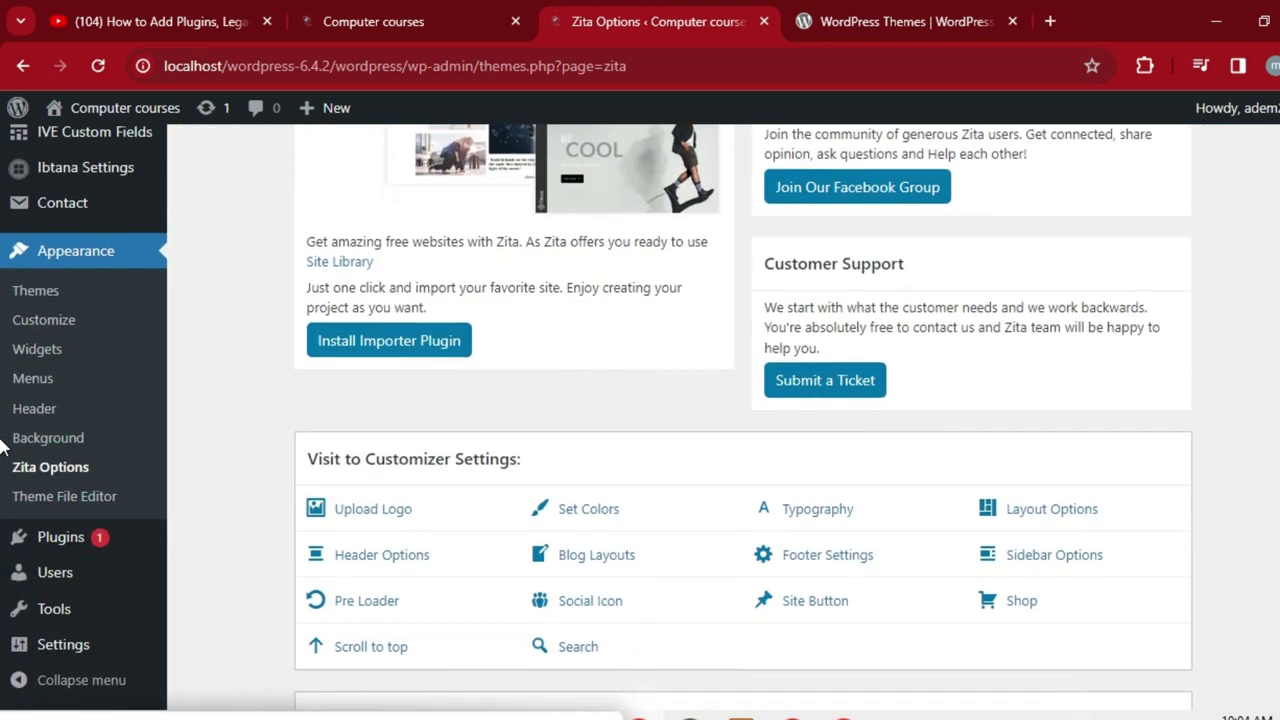
click(826, 558)
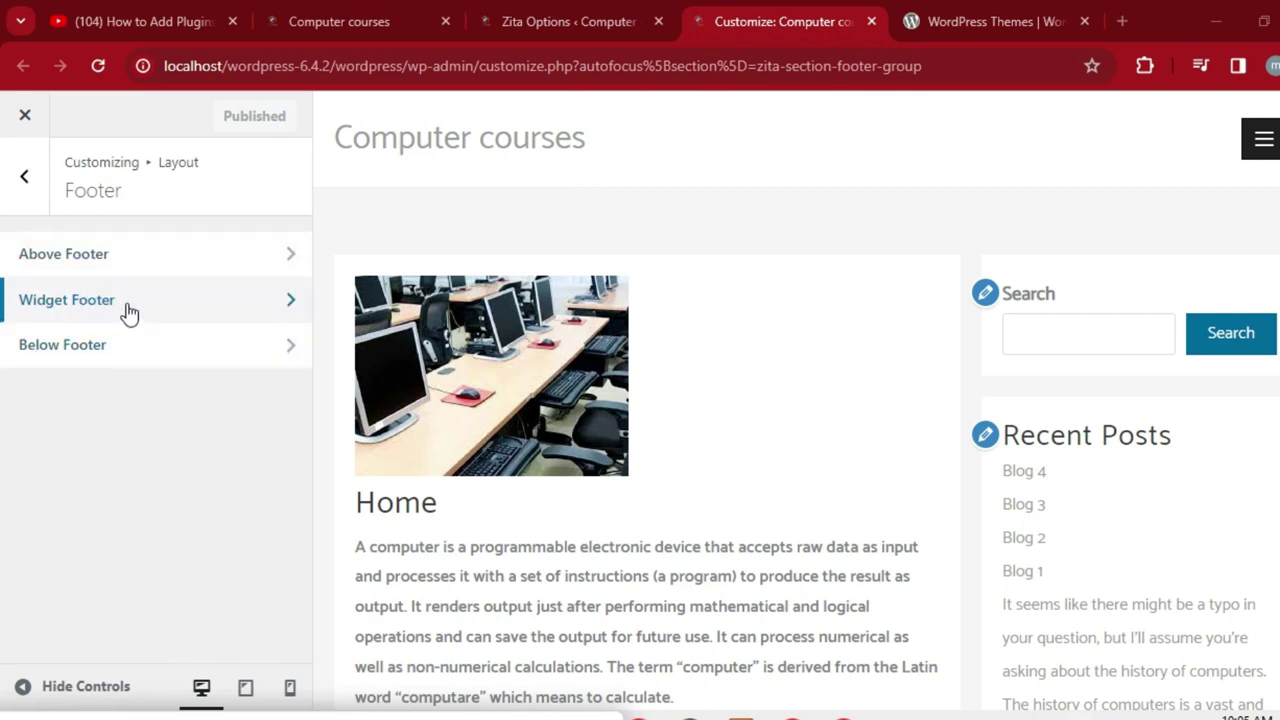
click(183, 304)
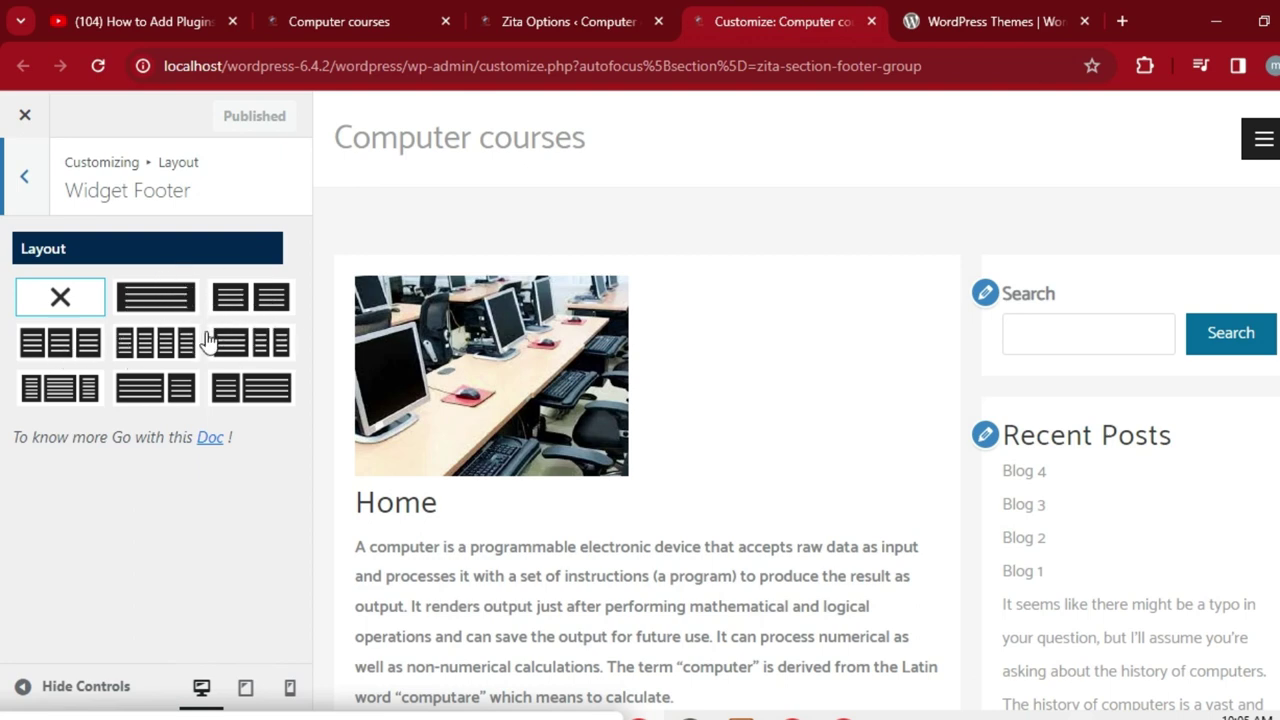
Step: Try the widget footer layouts with three equal columns, four columns, and a wide middle column between two narrow ones
click(75, 345)
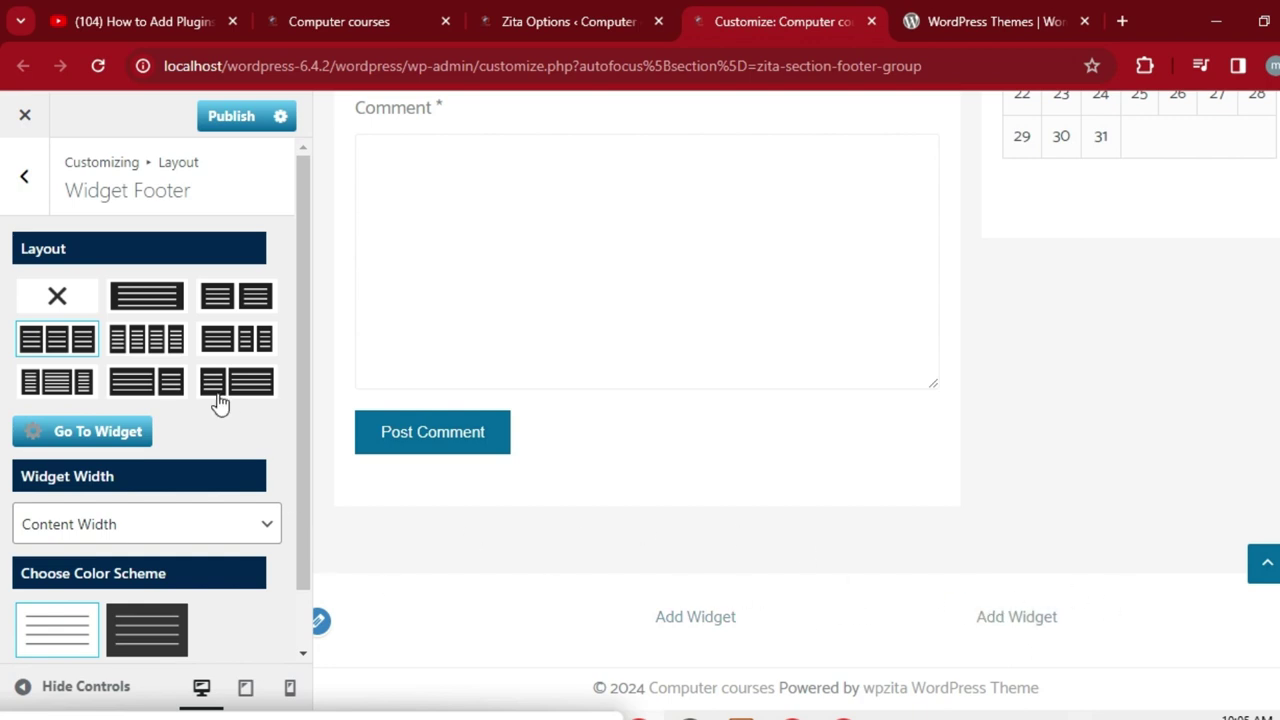
click(158, 340)
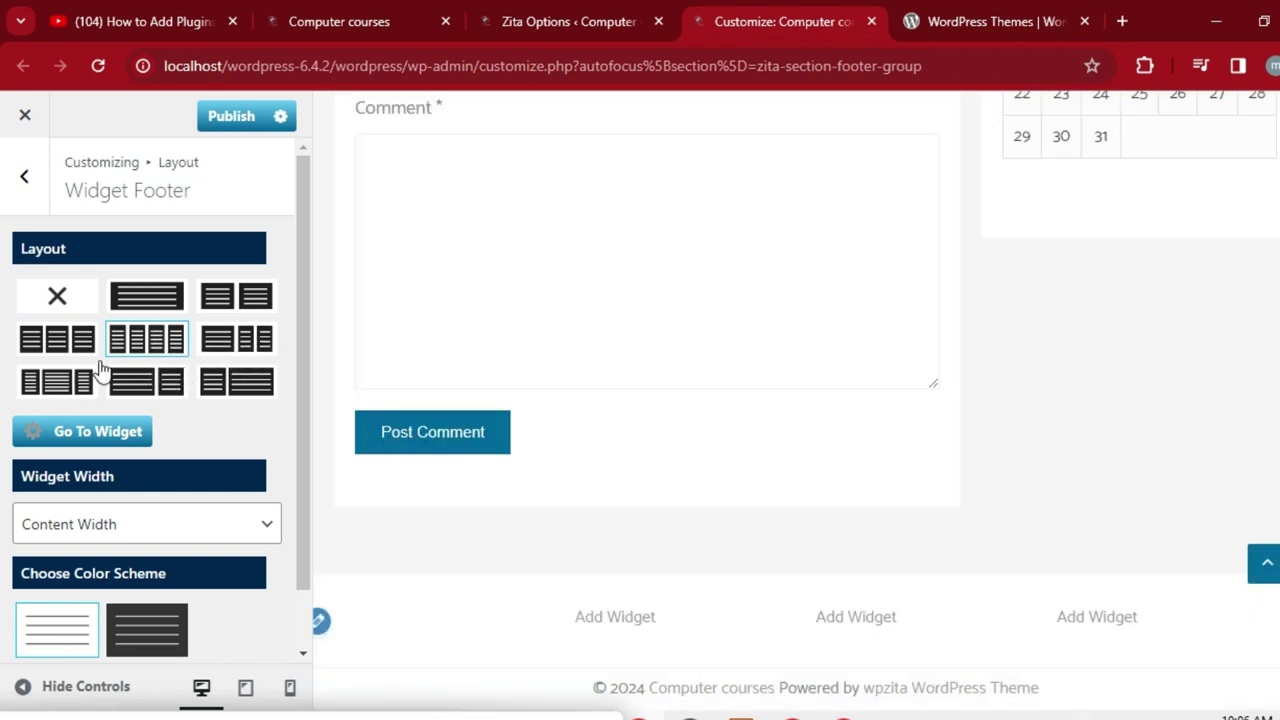
click(54, 396)
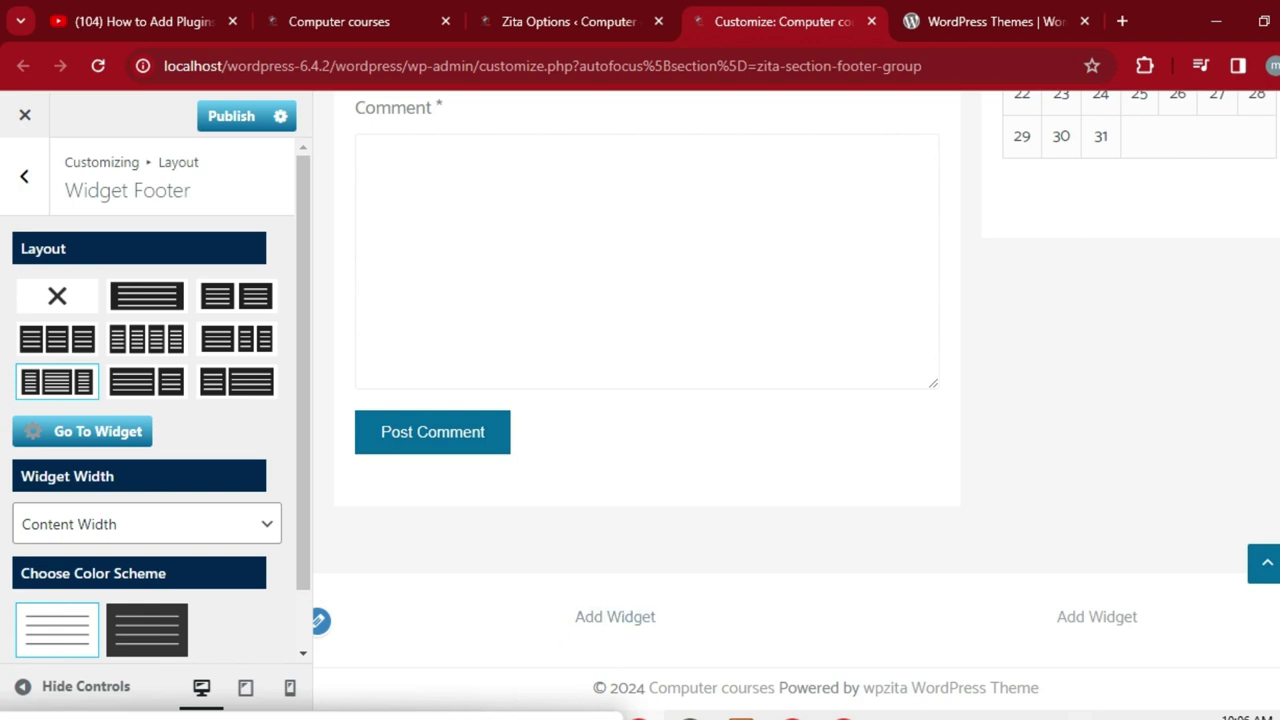
Step: Set the widget footer to the single-column layout with the dark color scheme
click(155, 304)
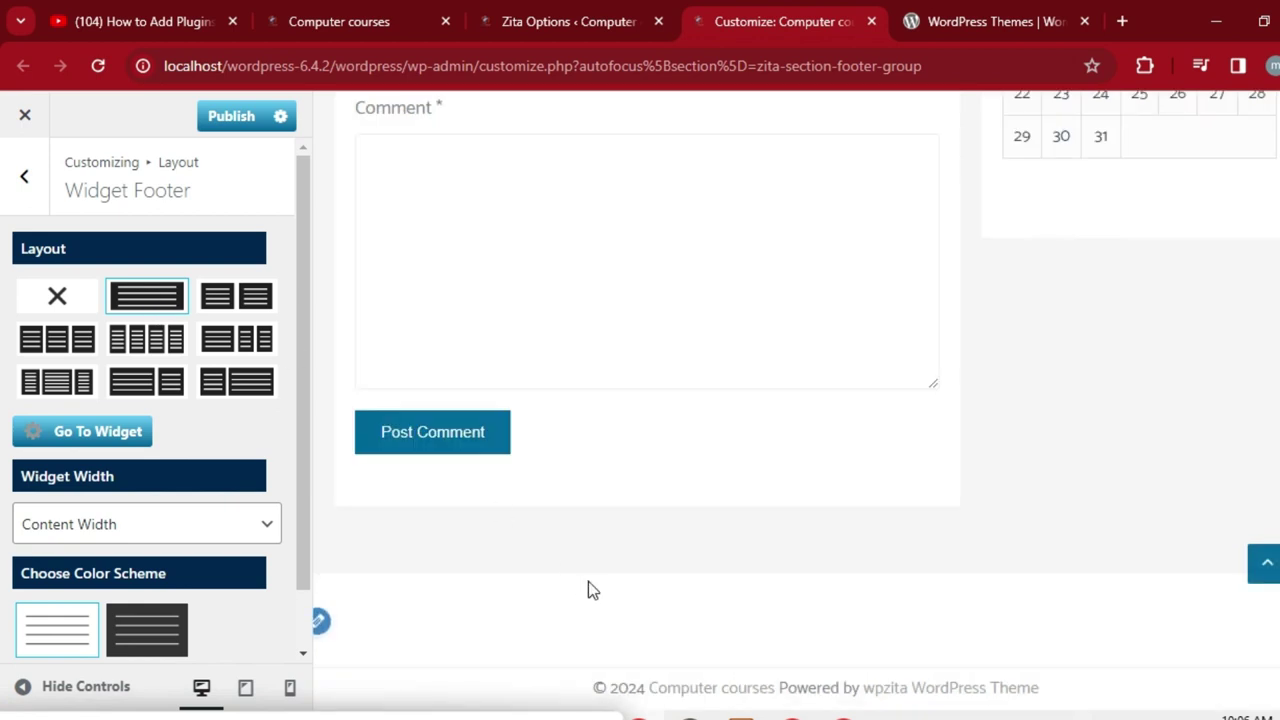
click(150, 638)
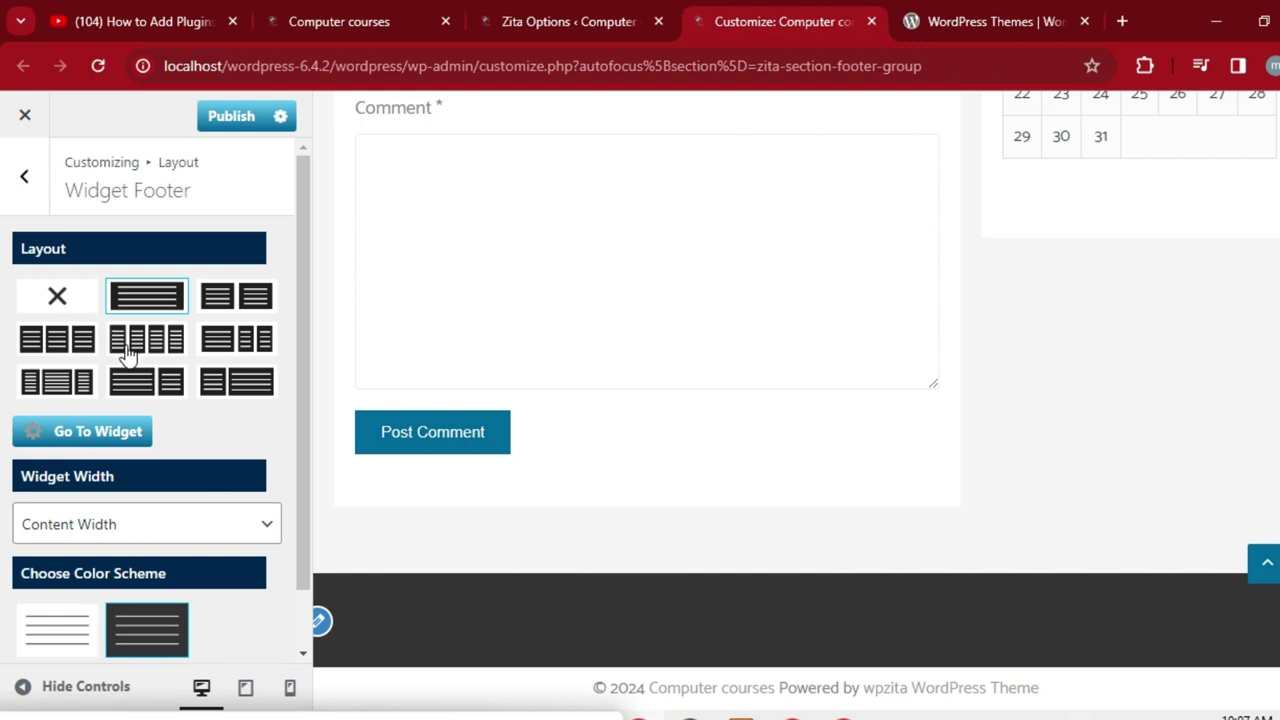
Step: Set the widget footer to three equal columns with the light color scheme, publish the changes and close the customizer
click(73, 340)
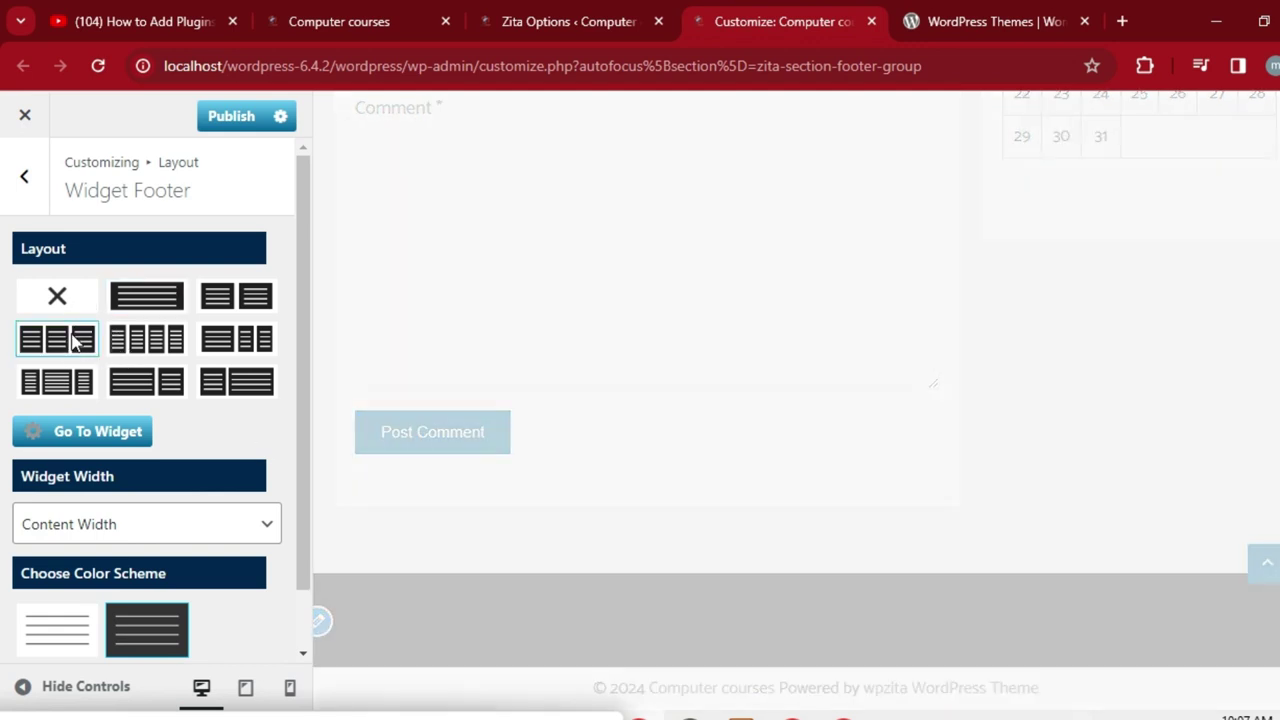
click(40, 638)
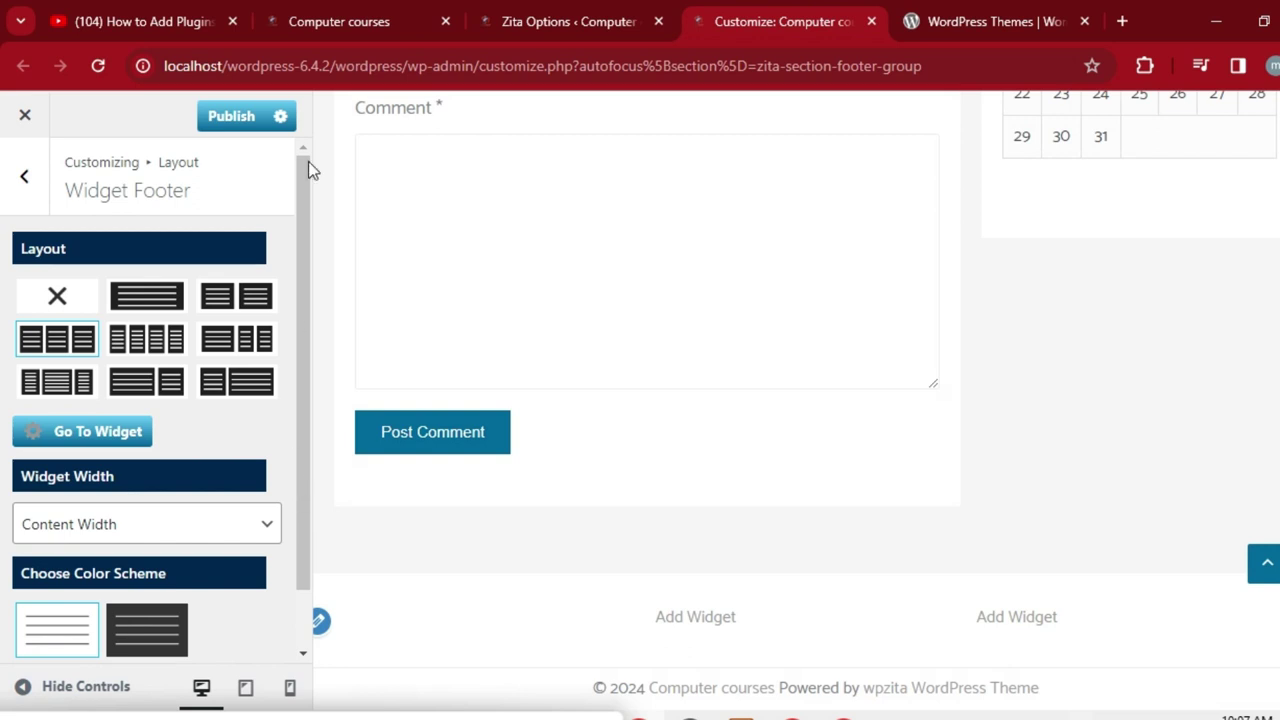
click(230, 116)
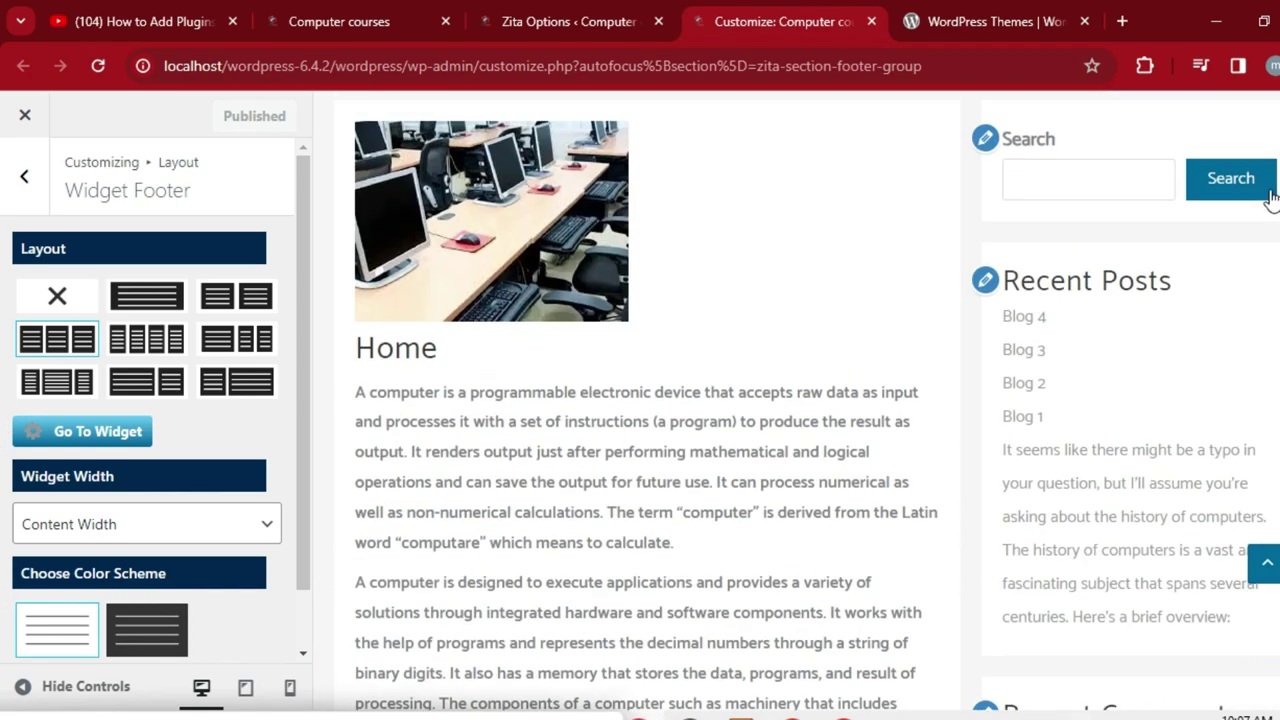
click(25, 118)
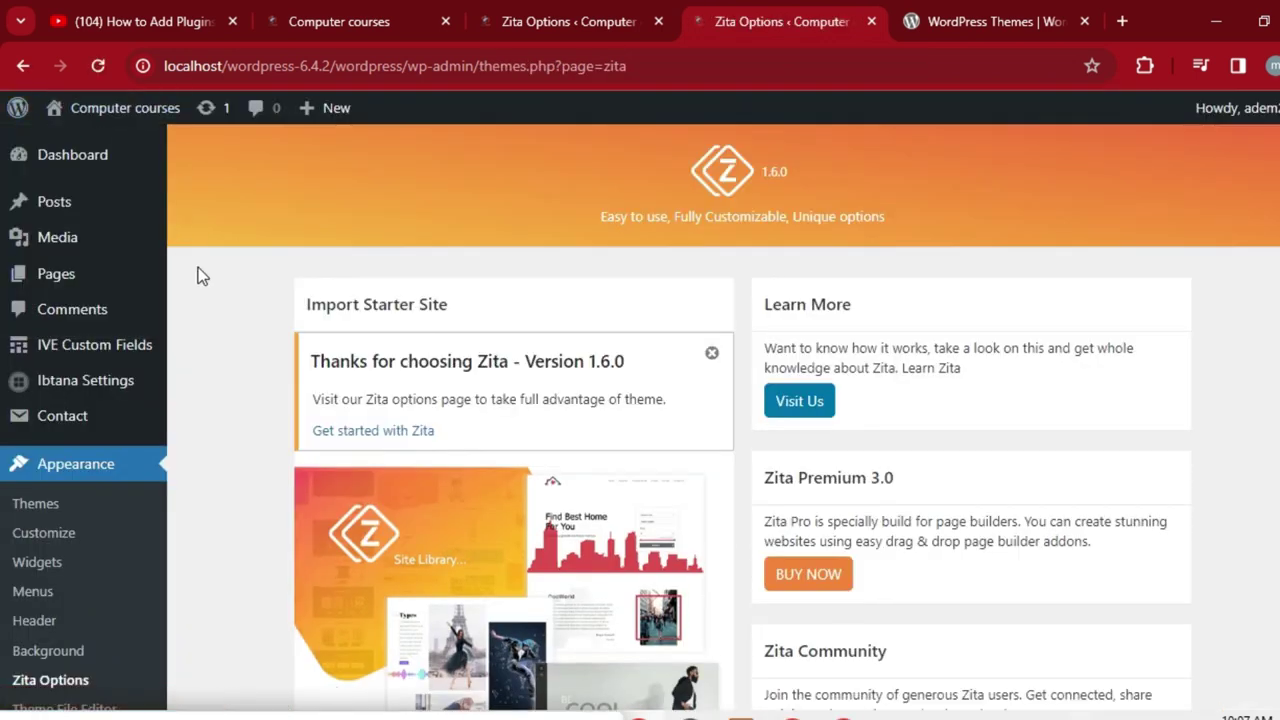
Step: Reload the live home page and examine its widget footer
click(374, 19)
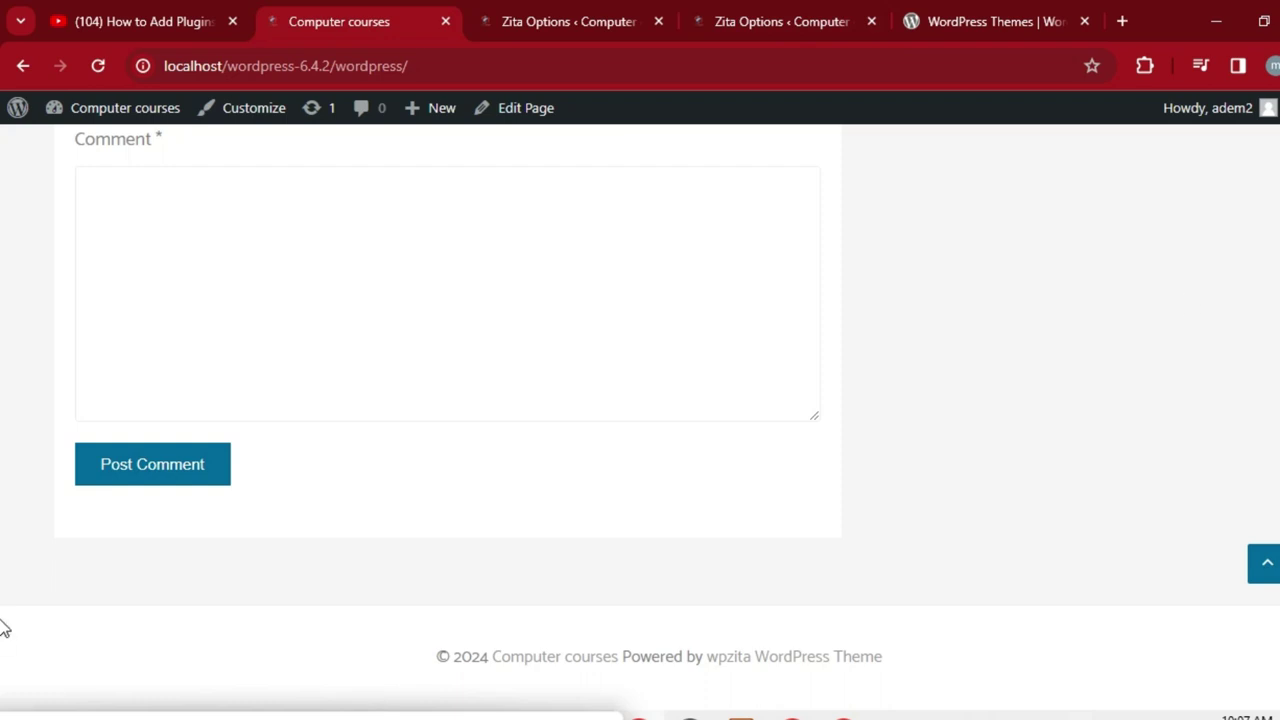
scroll(3, 630, up, 5)
scroll(1, 603, down, 4)
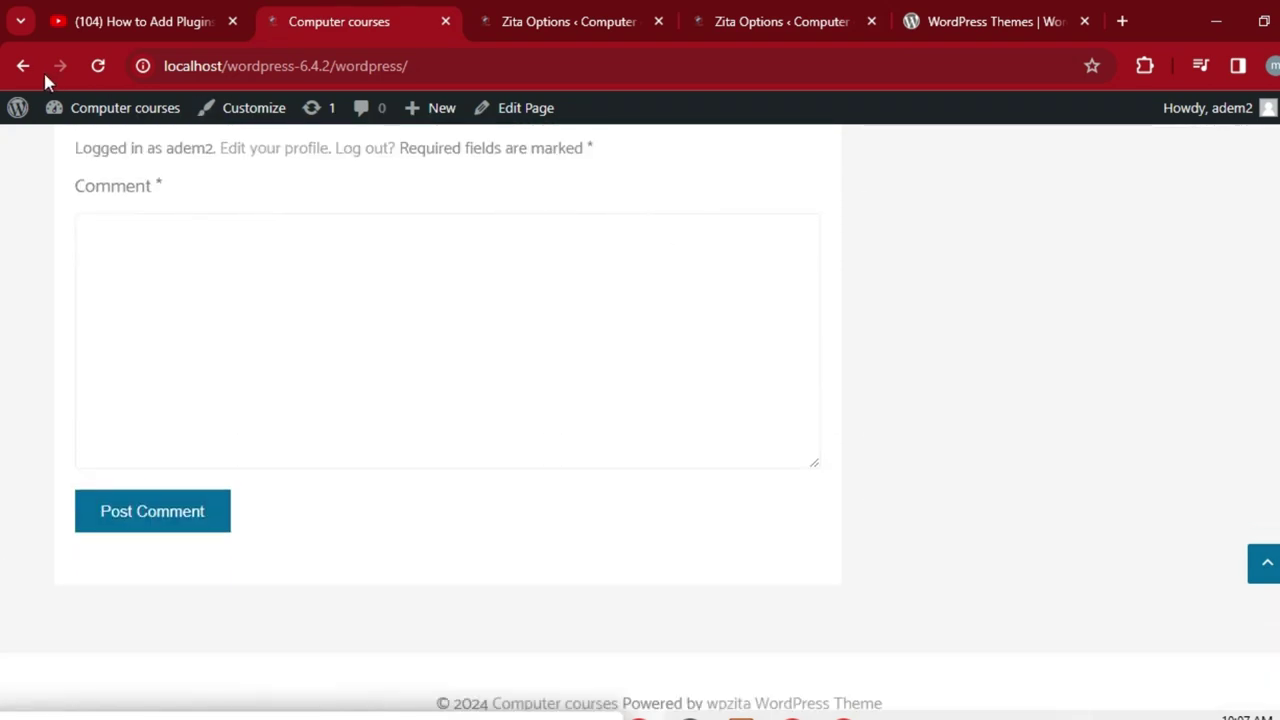
click(99, 66)
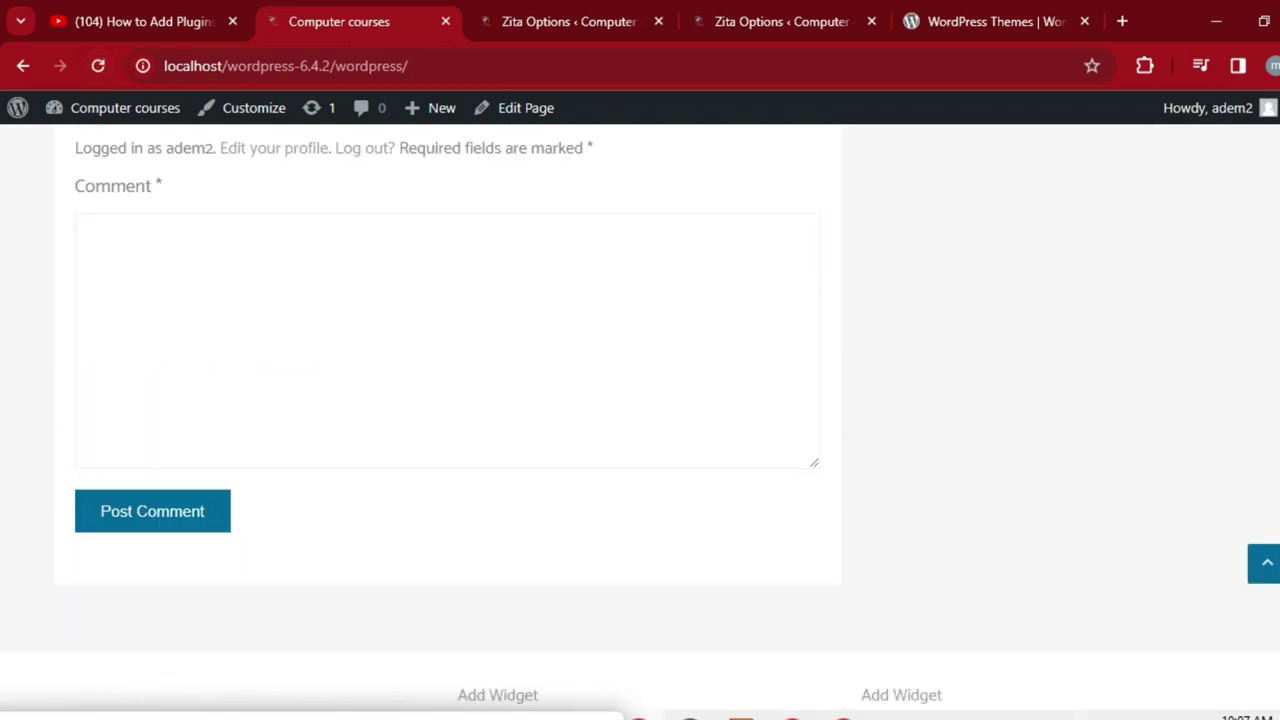
scroll(2, 660, down, 2)
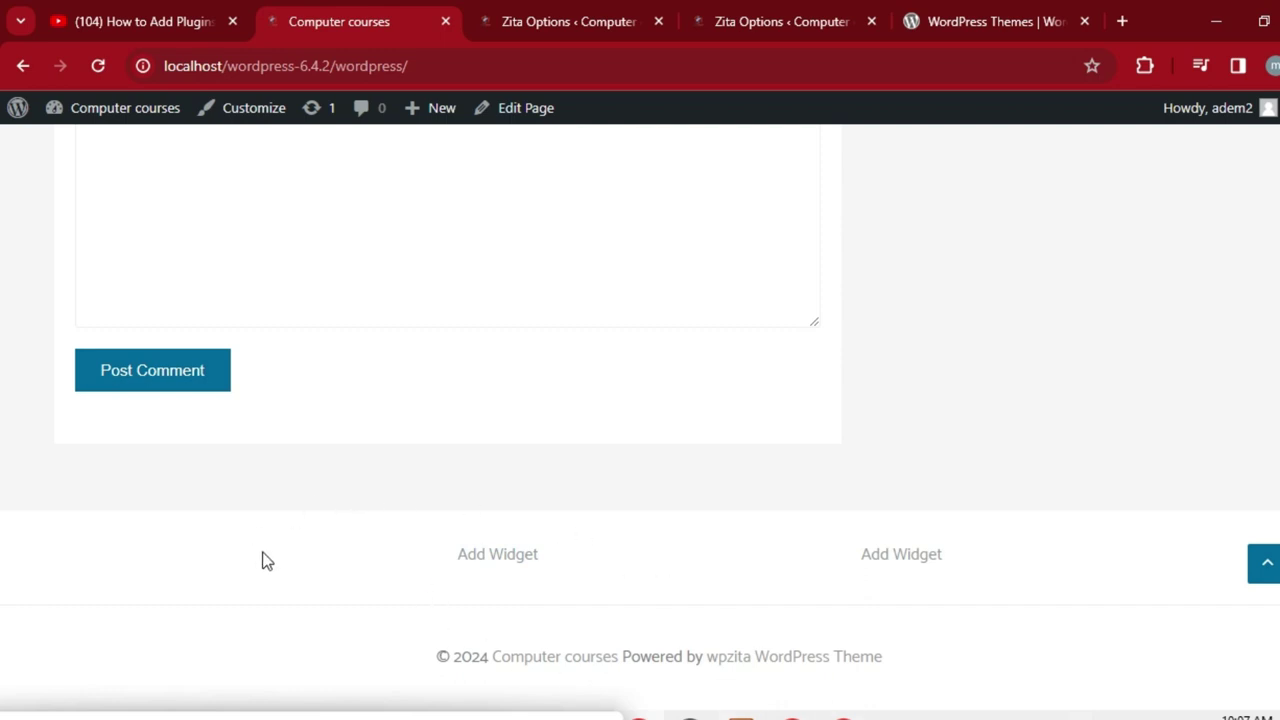
scroll(3, 638, up, 10)
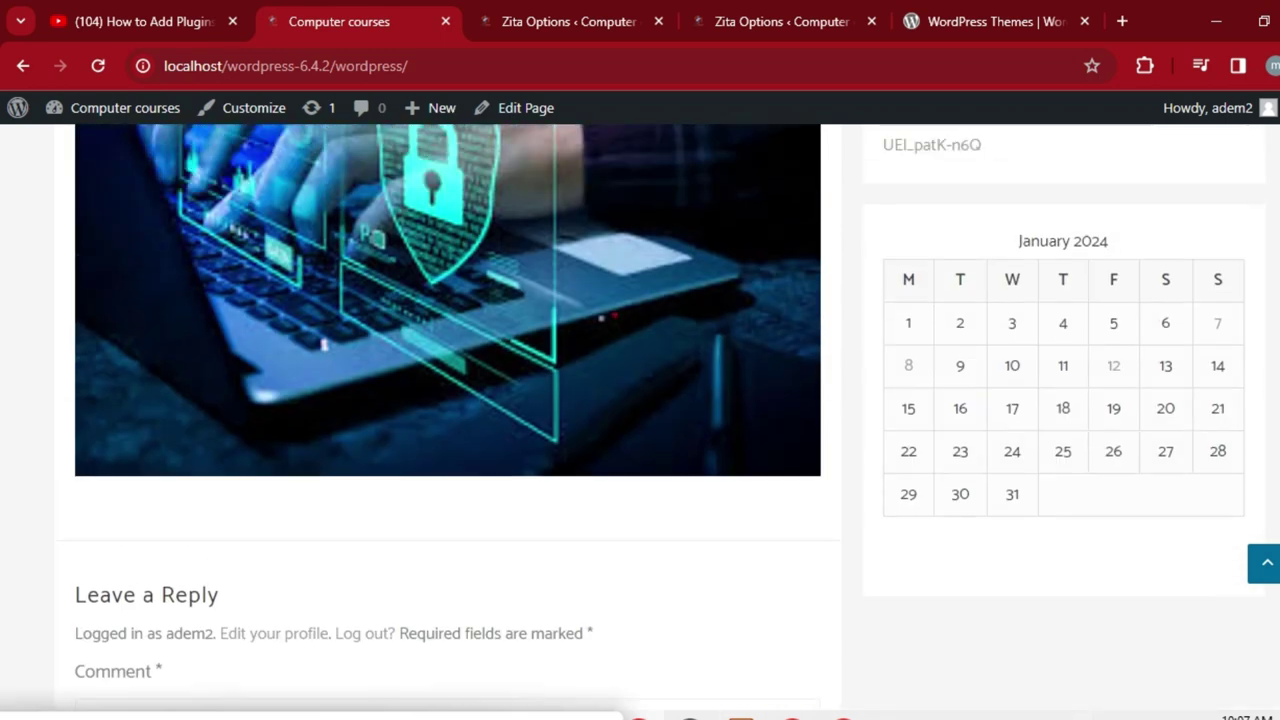
scroll(3, 600, down, 8)
scroll(3, 600, up, 3)
scroll(3, 620, down, 5)
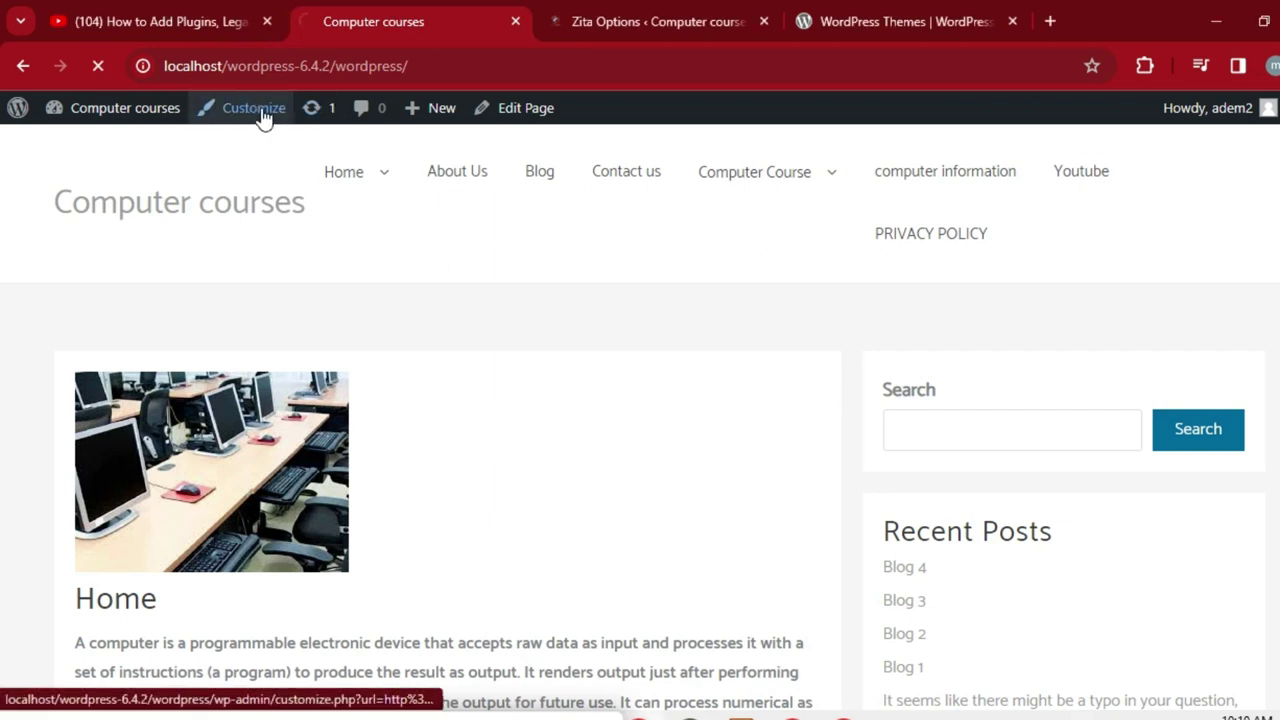
Step: Open Footer Widget Area 1 from the customizer's Widgets section
click(255, 108)
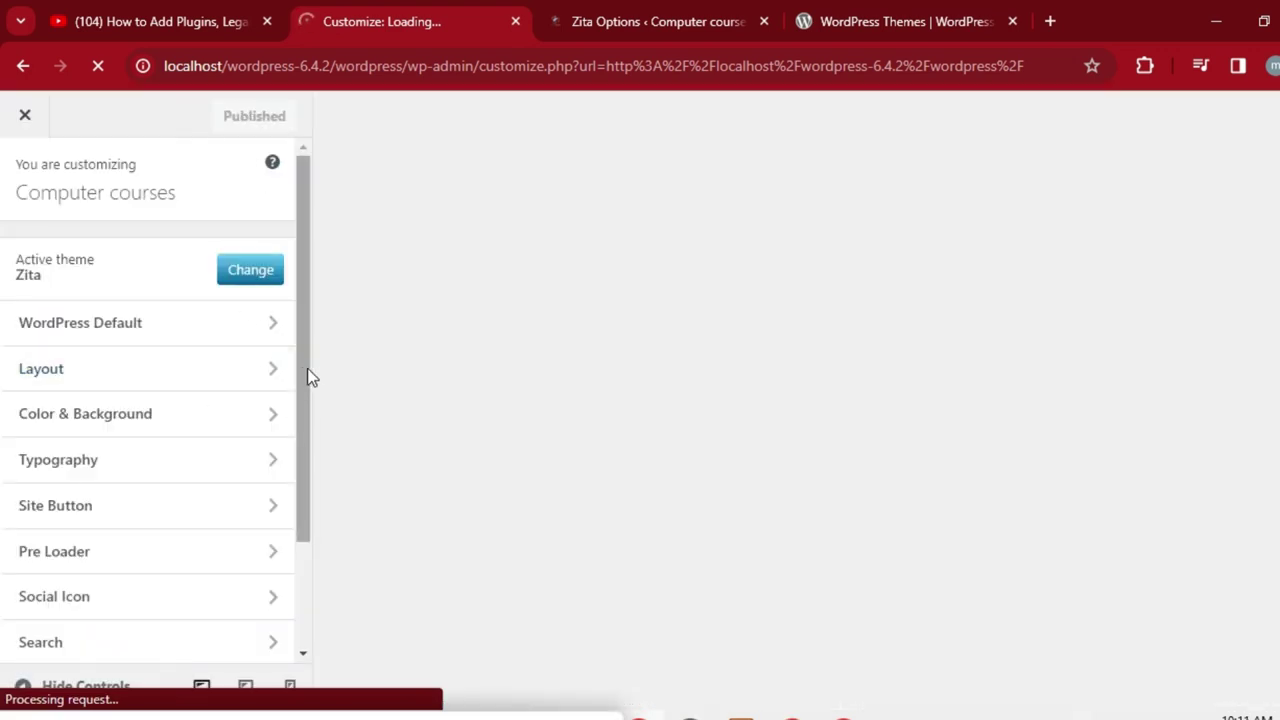
drag(302, 368, 289, 486)
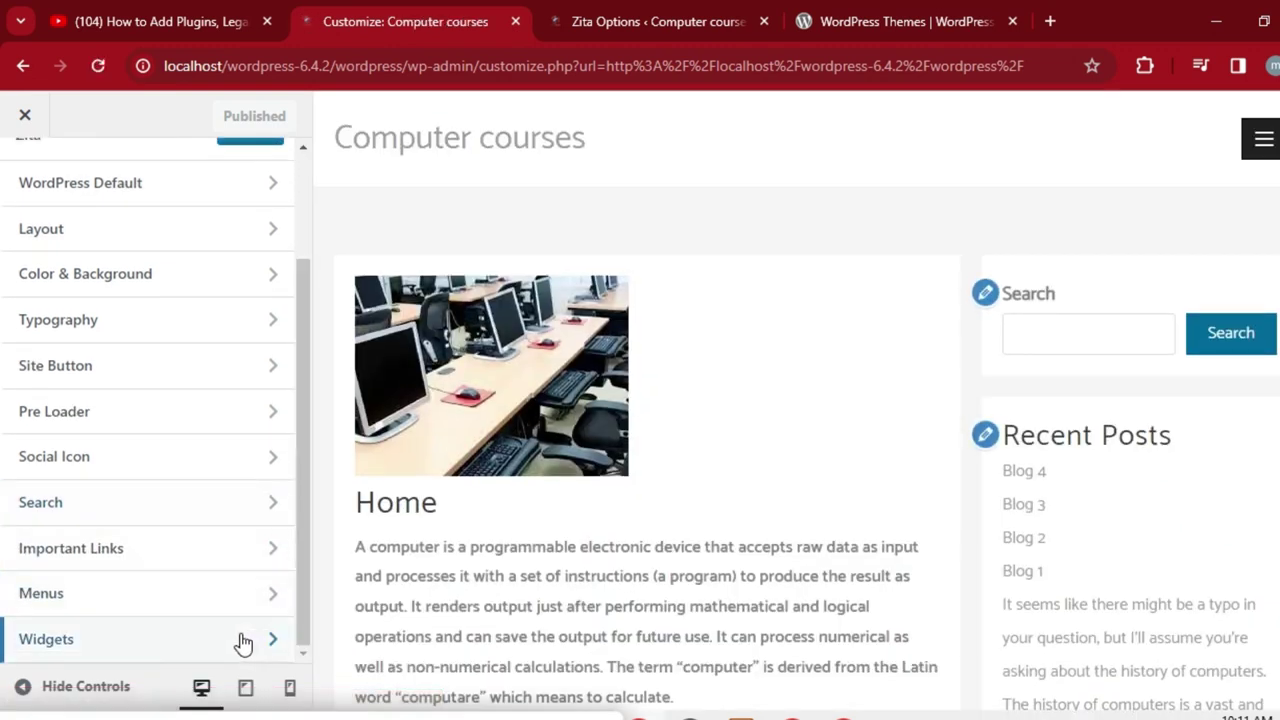
click(223, 640)
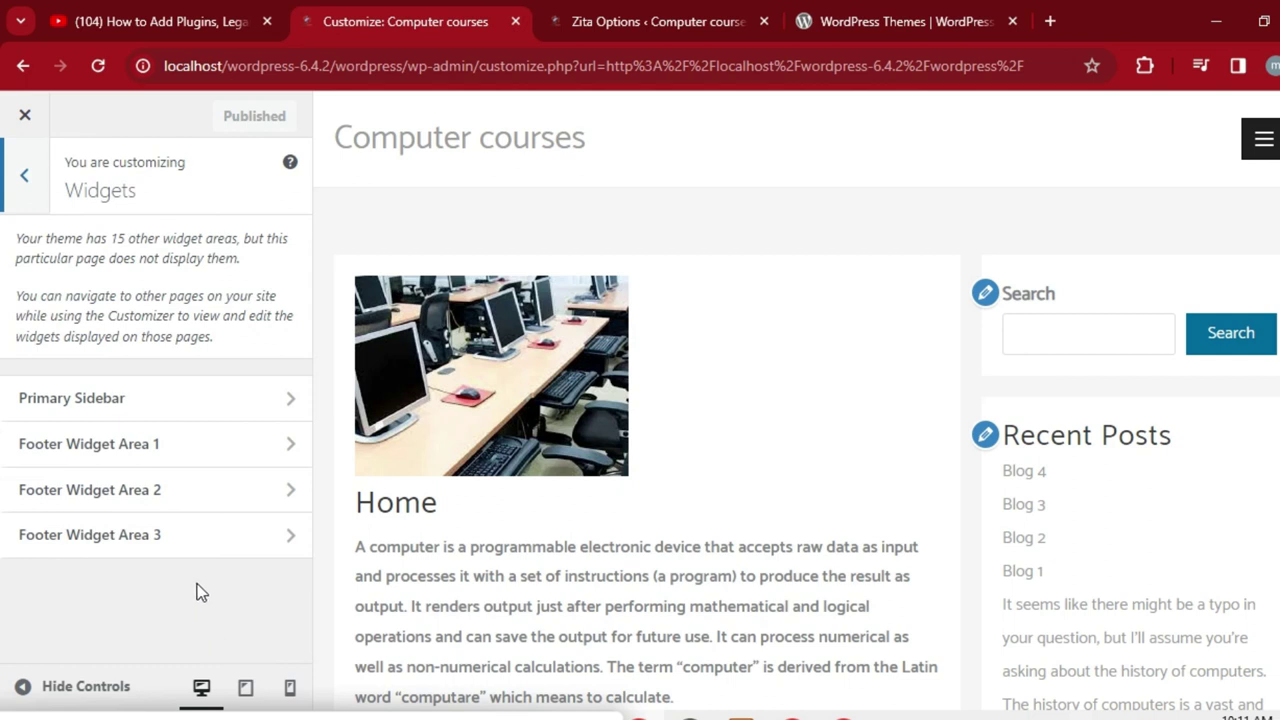
click(177, 452)
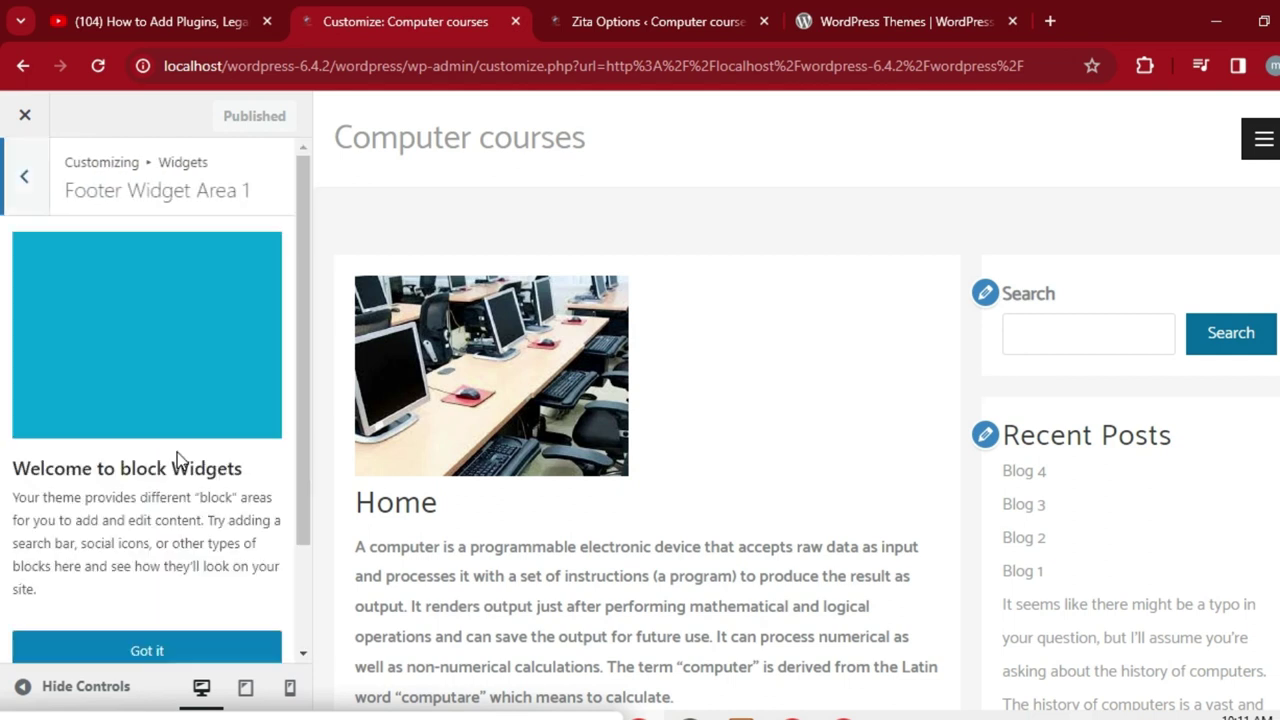
mouse_move(306, 347)
mouse_down()
mouse_move(291, 551)
mouse_move(292, 608)
mouse_move(306, 615)
mouse_move(286, 337)
mouse_up()
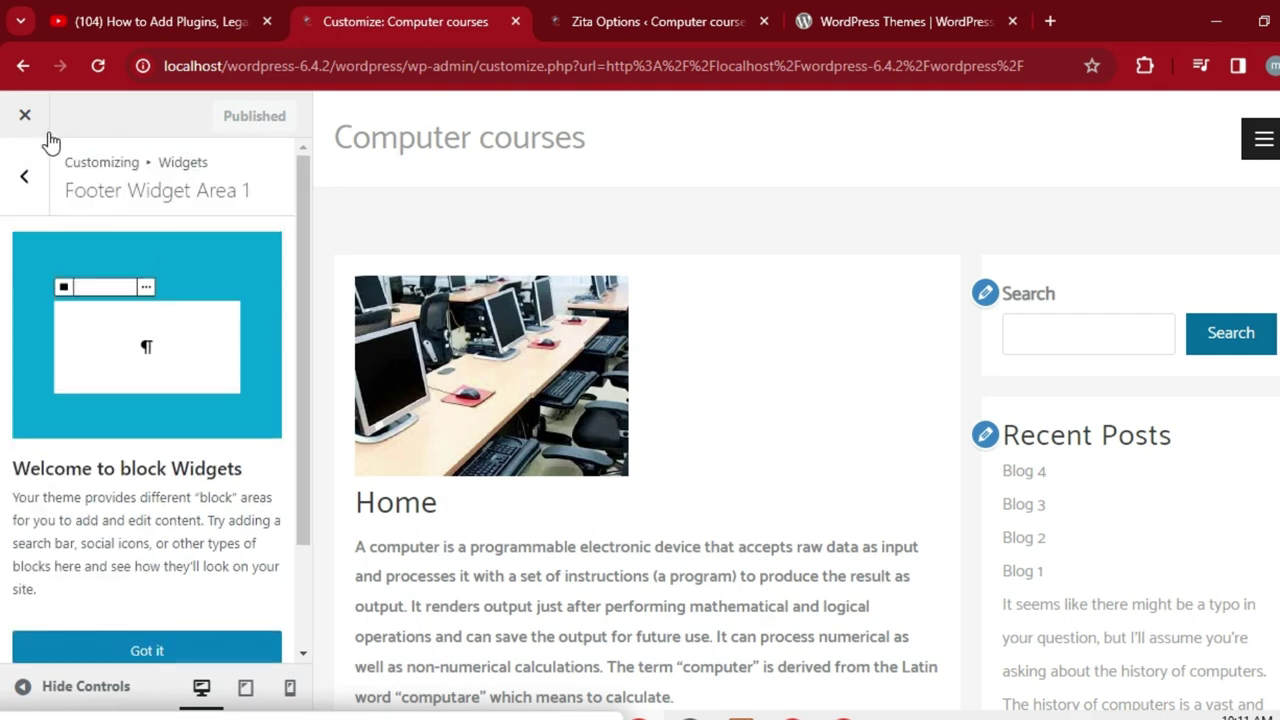
Step: Open the Footer Widget Area 2 settings from the Customizer's widget areas and look through them
click(26, 177)
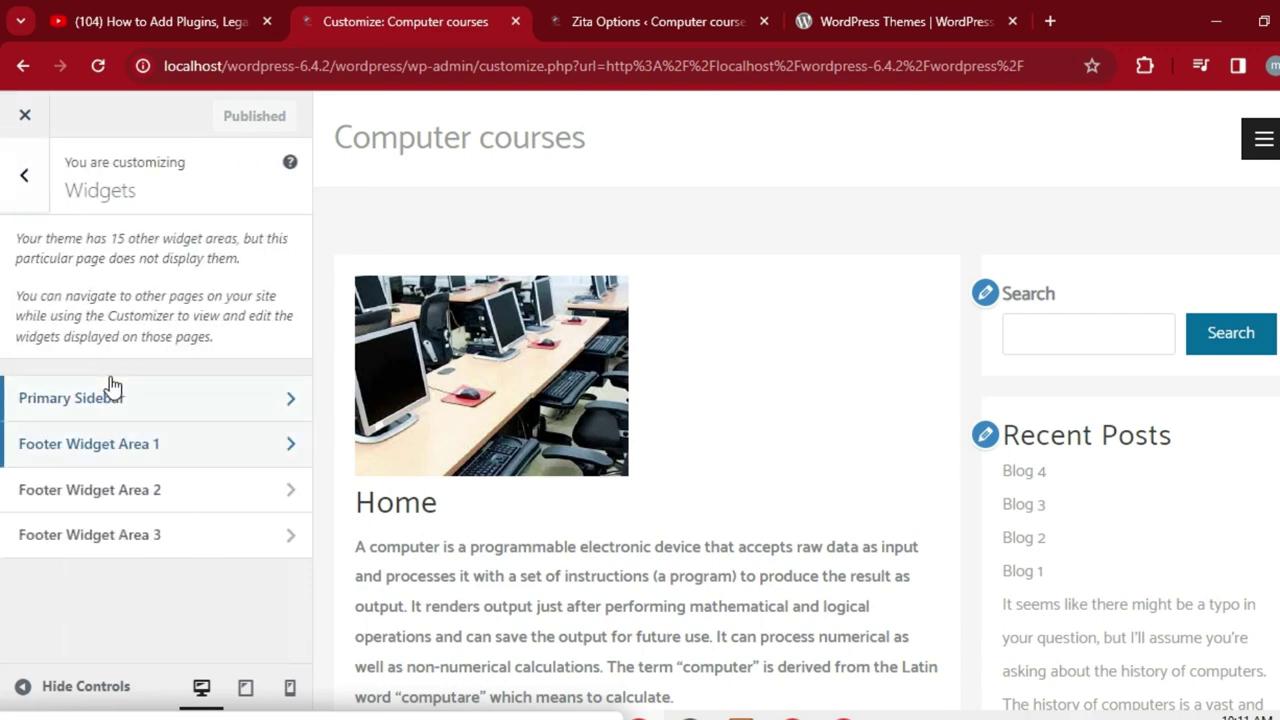
click(133, 490)
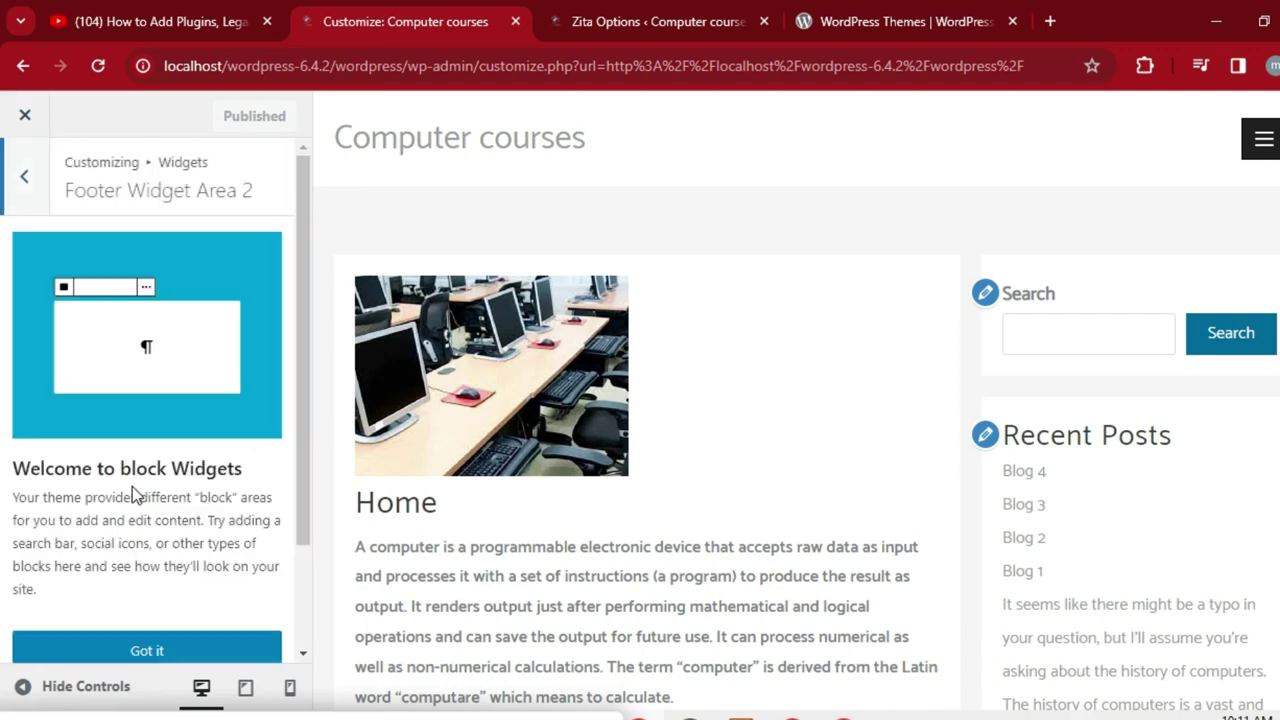
drag(299, 360, 303, 95)
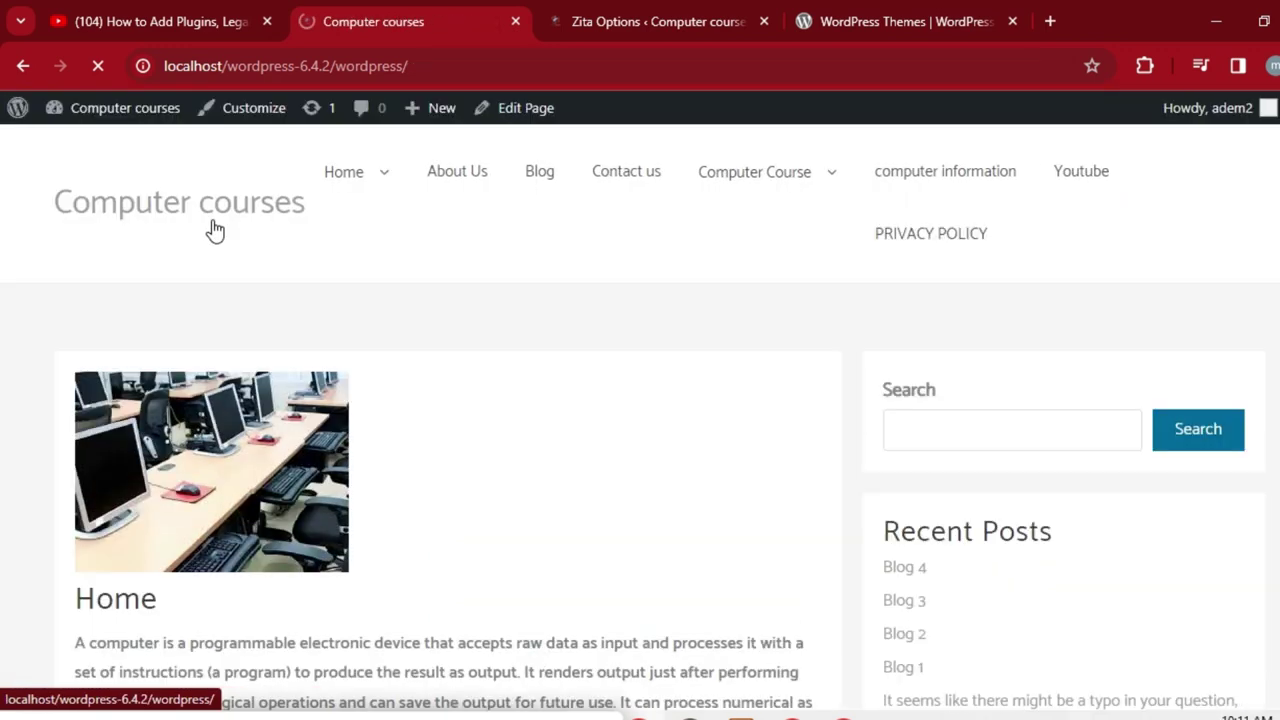
Step: Switch to the Zita Options page and visit the Computer courses site from it
click(646, 24)
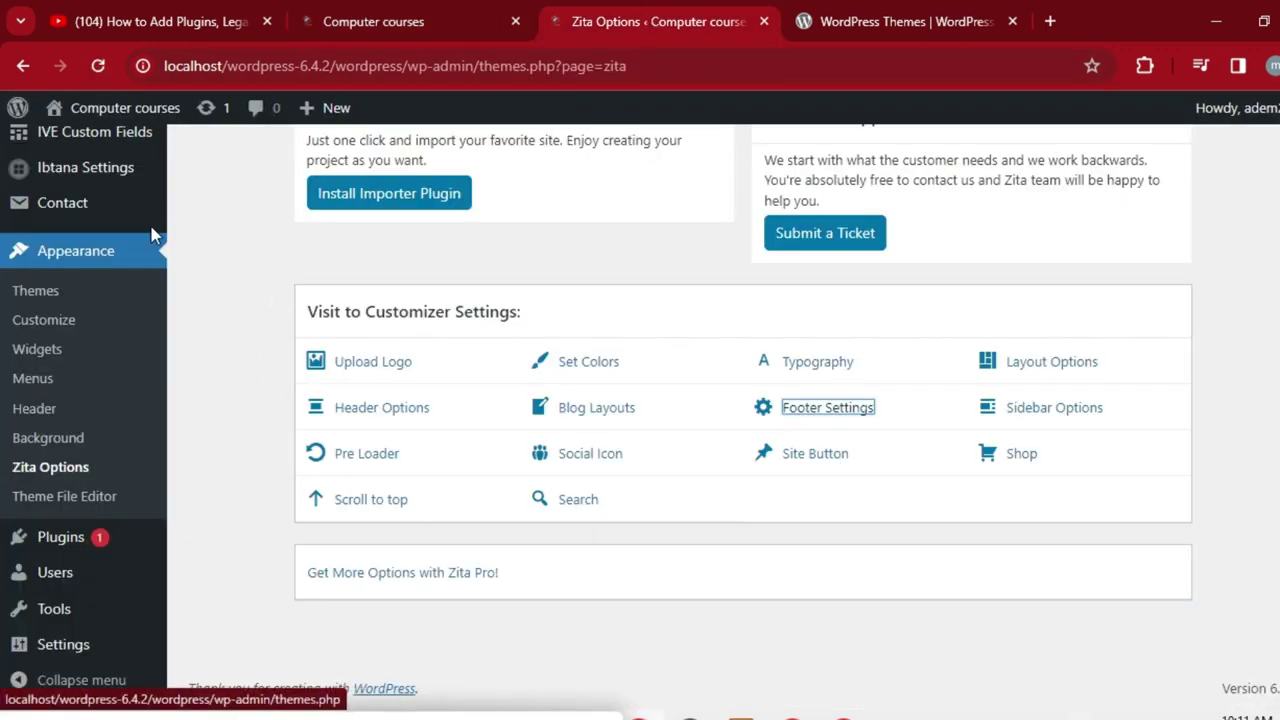
mouse_move(150, 188)
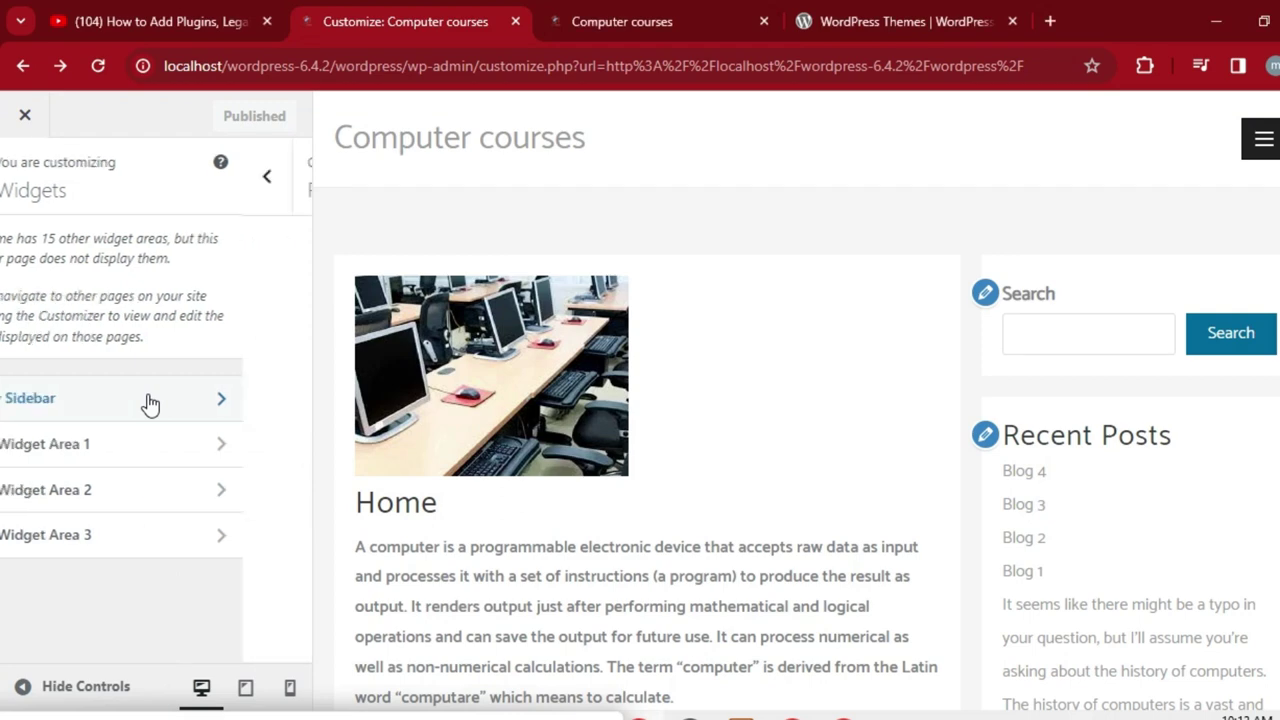
Step: Open the Primary Sidebar widget area and dismiss its block widgets welcome guide
click(148, 401)
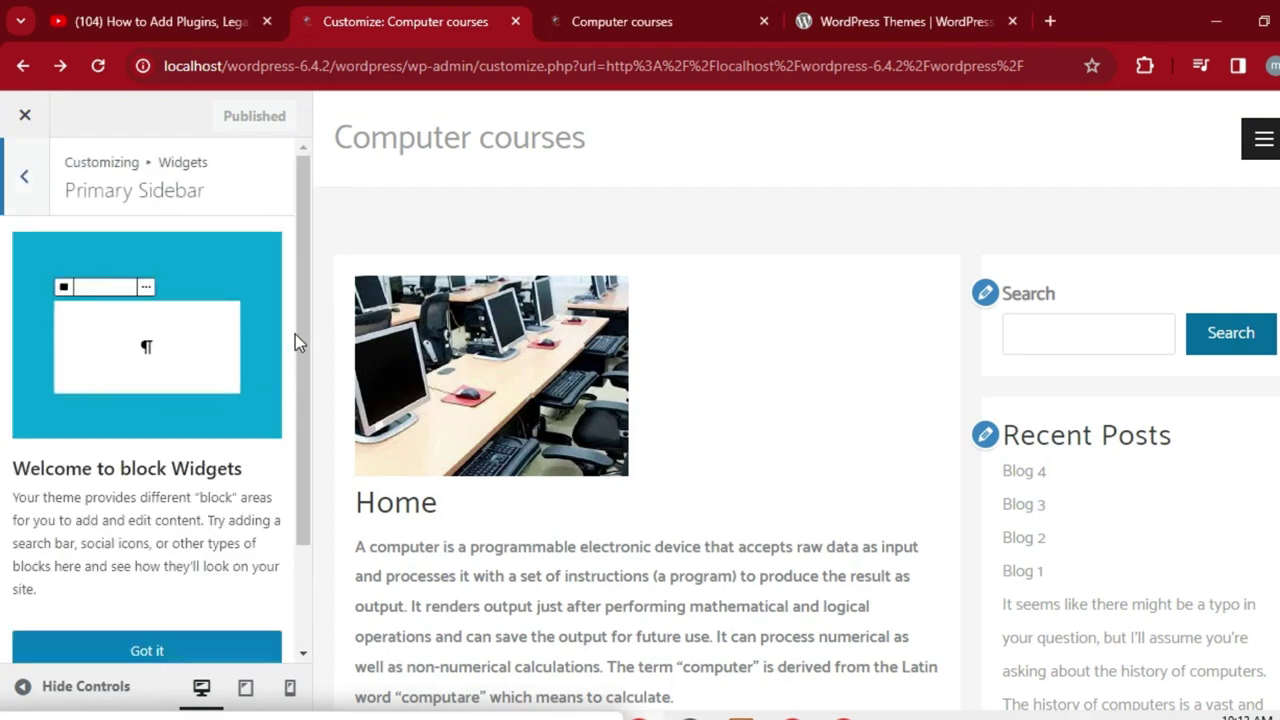
drag(309, 349, 322, 449)
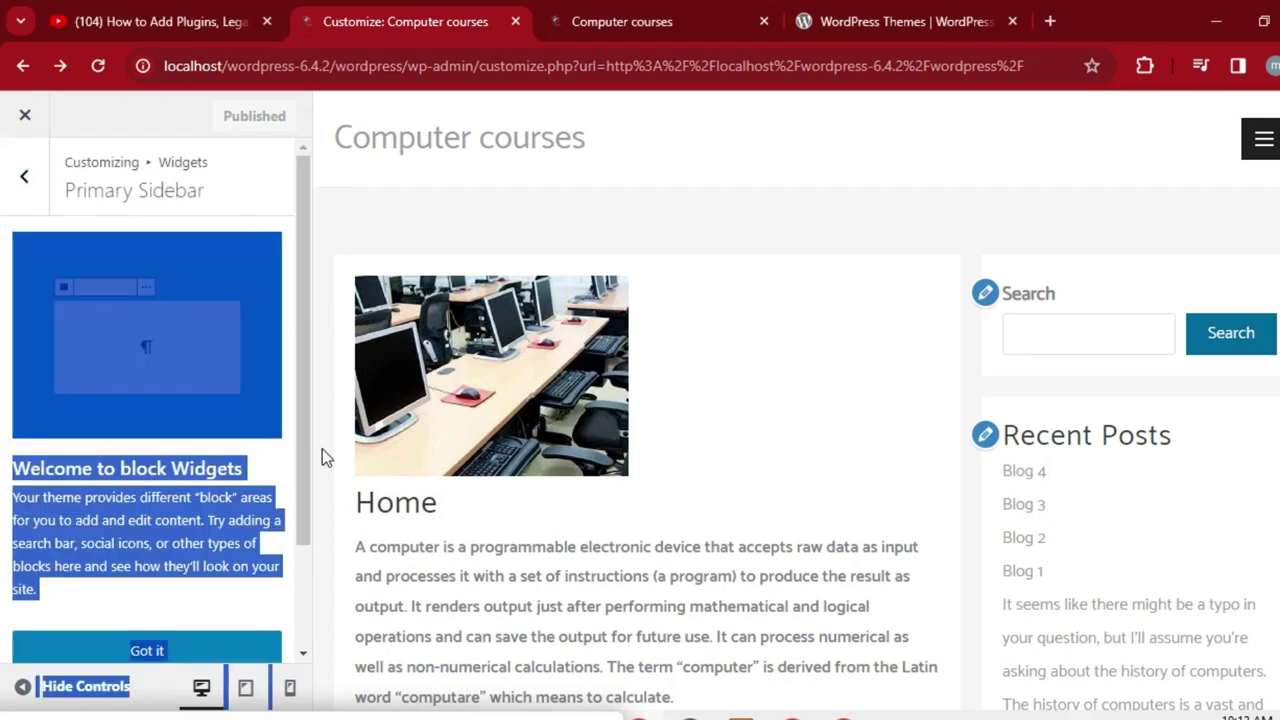
click(249, 176)
drag(304, 222, 295, 150)
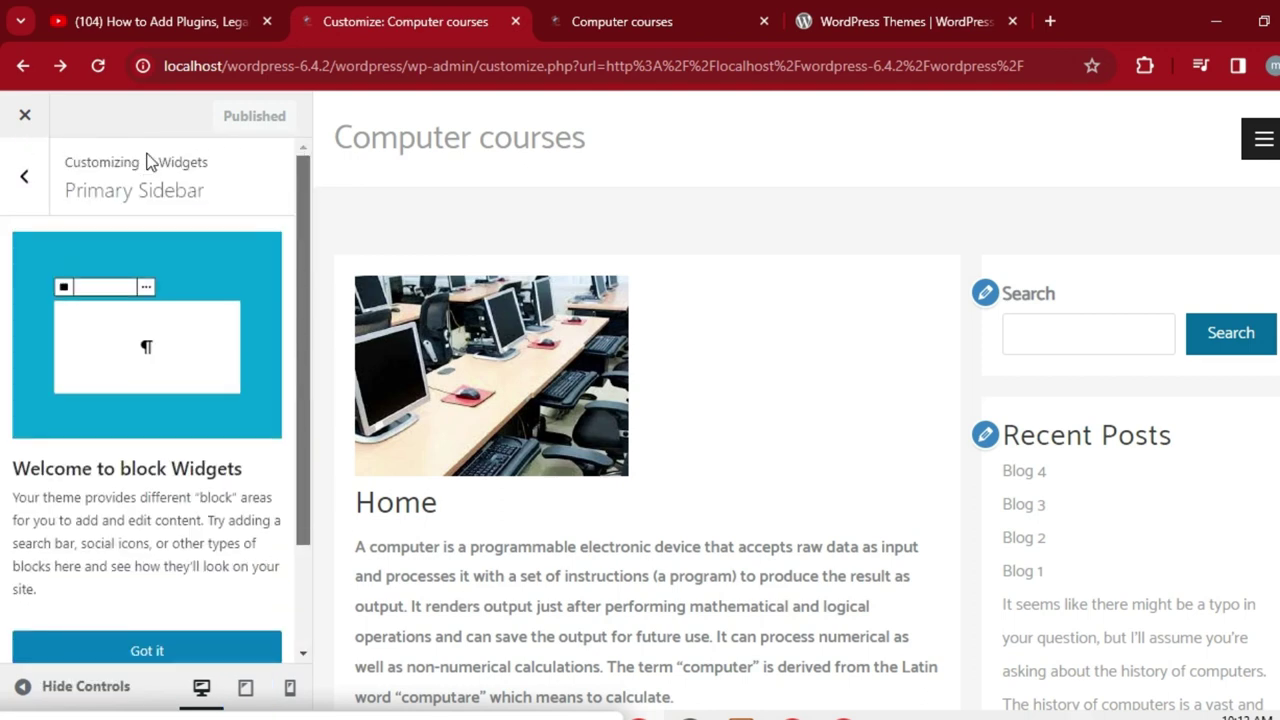
drag(305, 378, 318, 501)
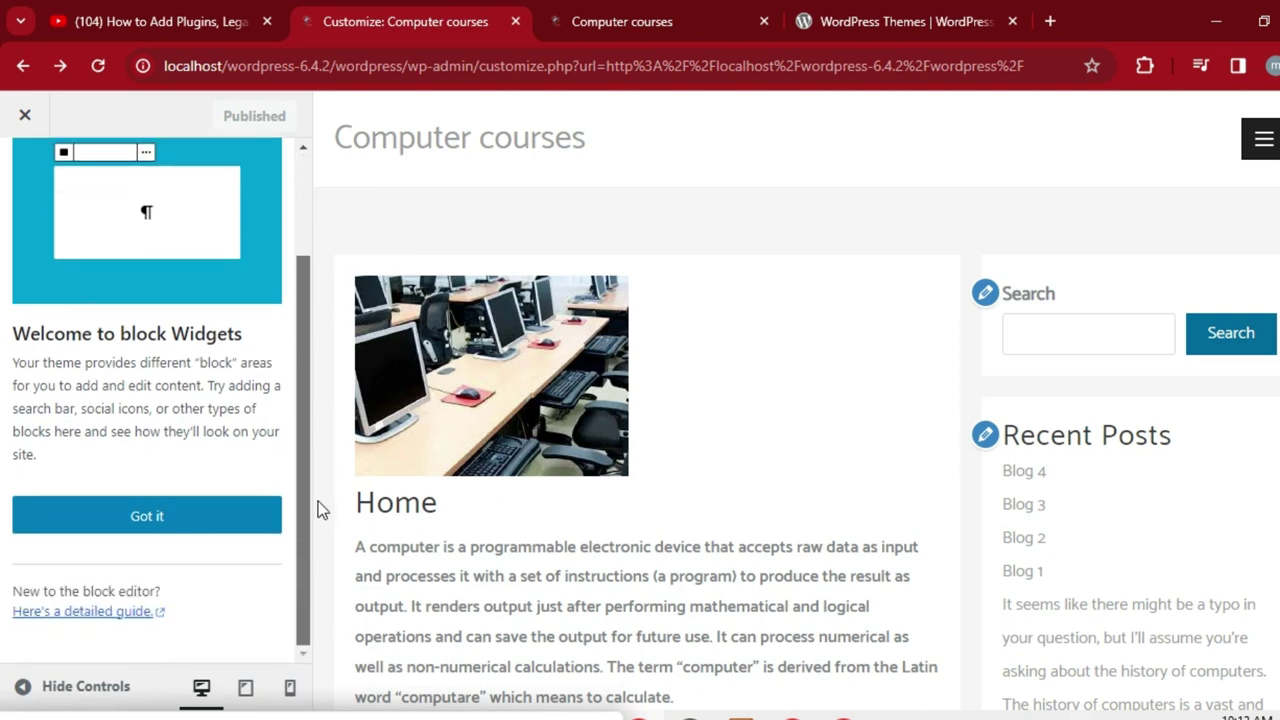
click(184, 520)
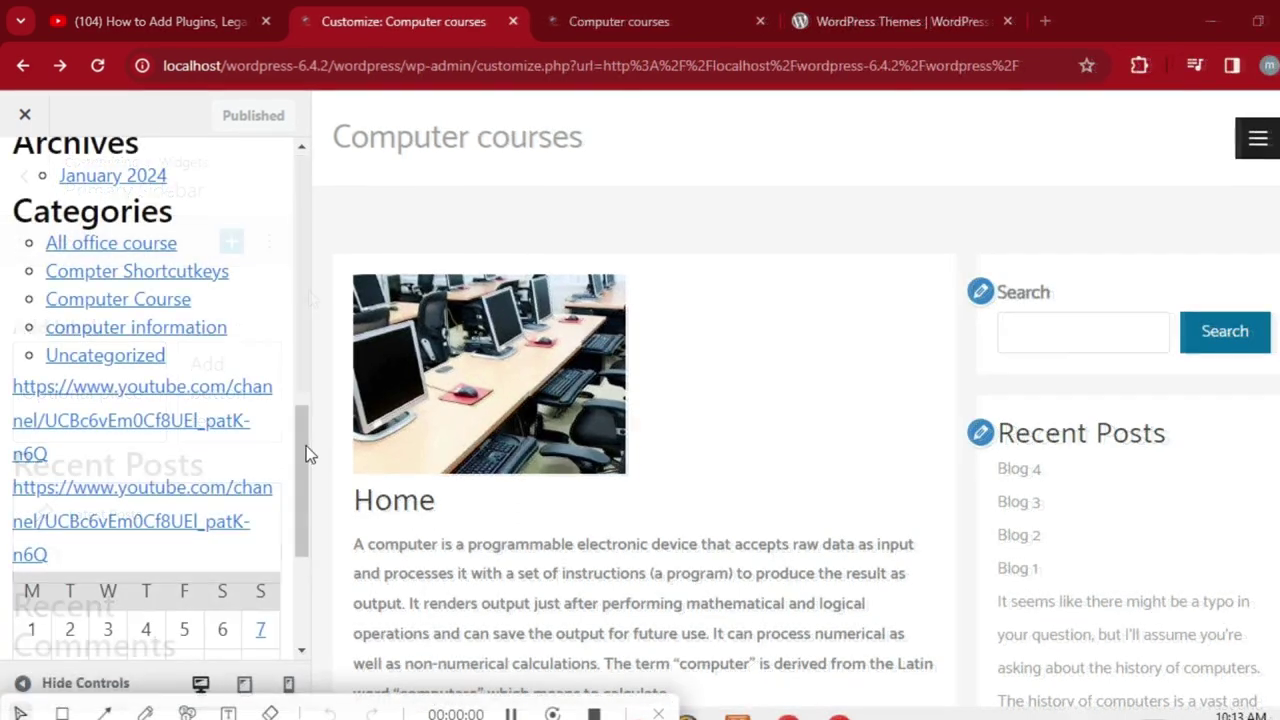
Step: Look through the widget blocks in the Primary Sidebar, from the archives and categories up to the search block
mouse_move(306, 451)
mouse_down()
mouse_move(305, 578)
mouse_move(306, 330)
mouse_move(306, 451)
mouse_move(307, 440)
mouse_up()
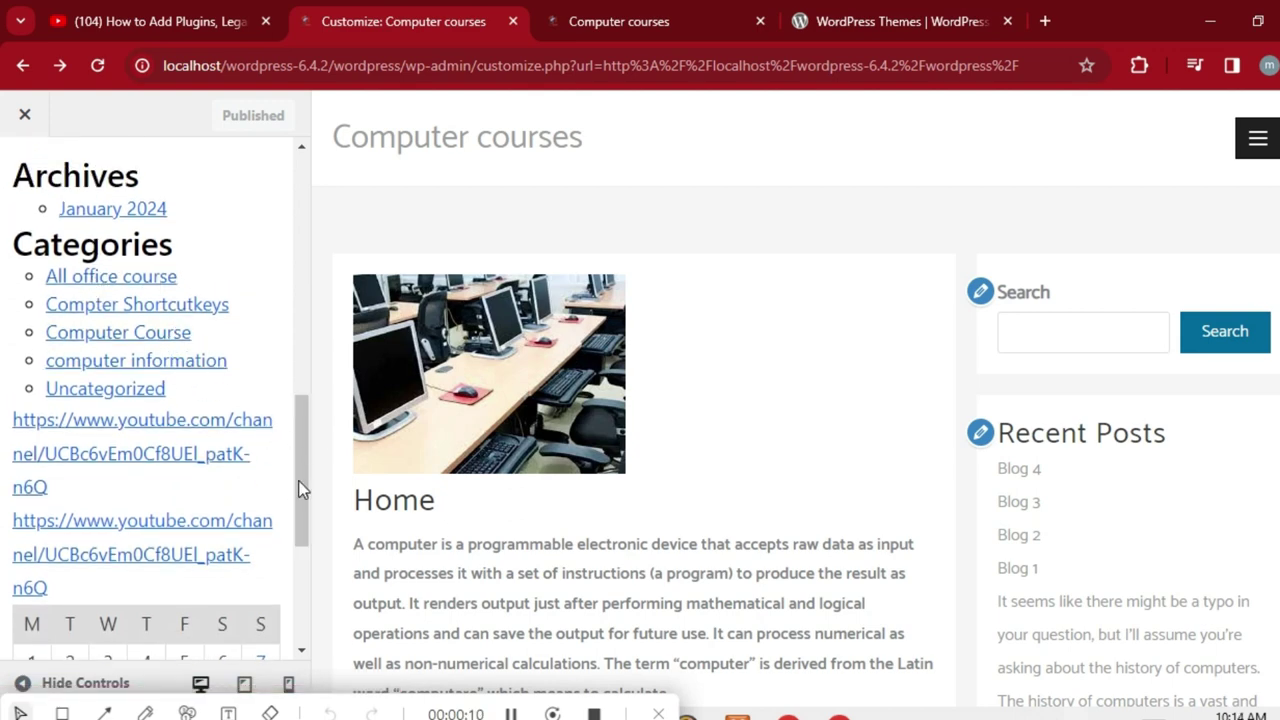
scroll(286, 426, up, 10)
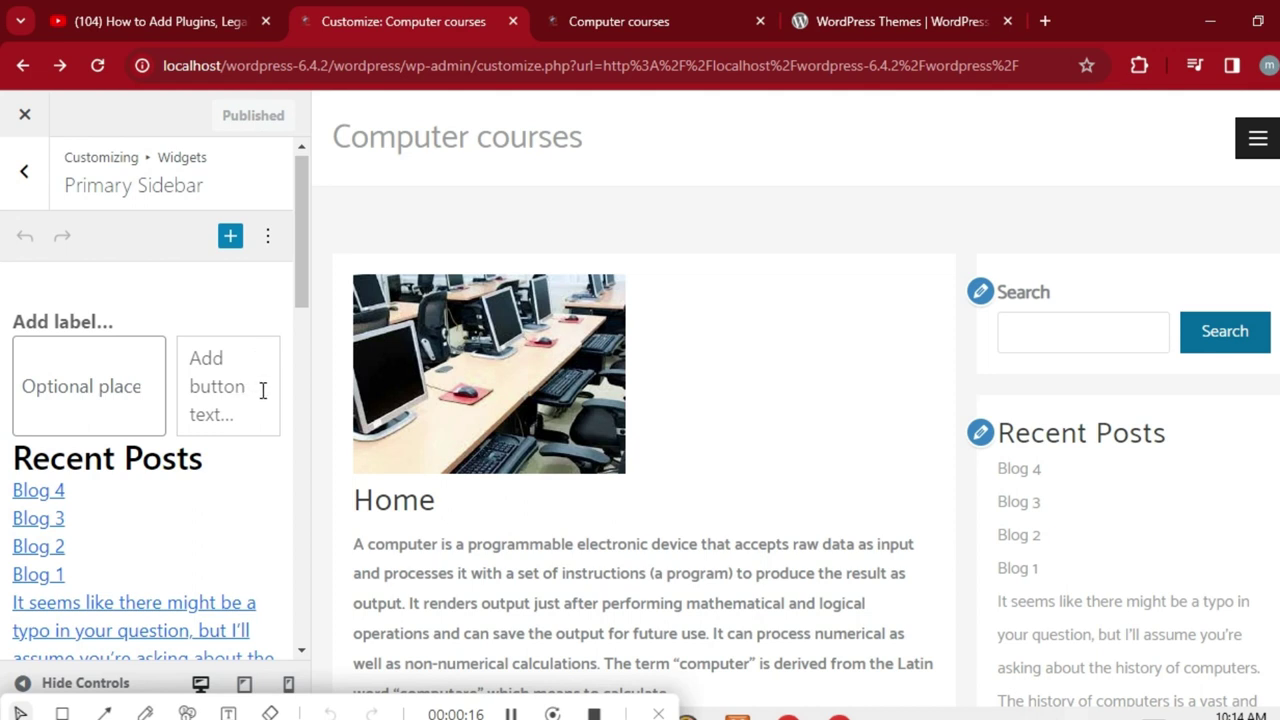
drag(297, 257, 297, 194)
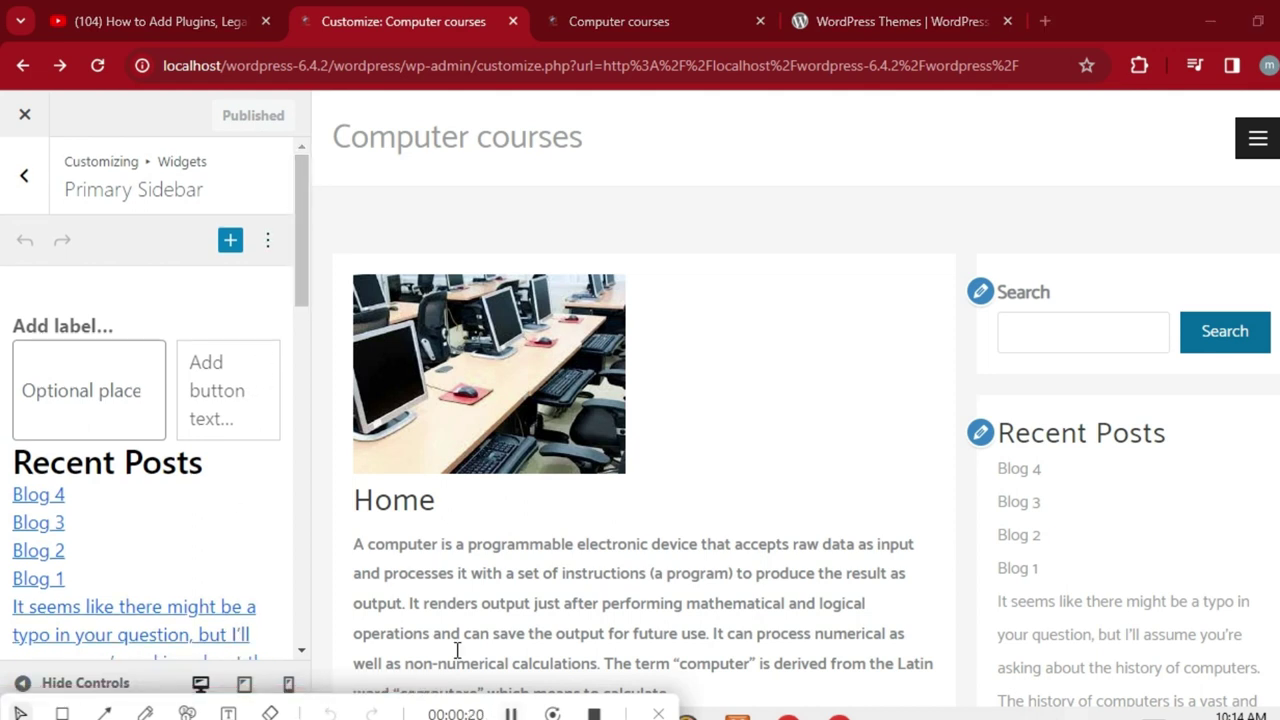
Step: Open Footer Widget Area 1 and browse all the blocks that can be added below the YouTube block
click(29, 189)
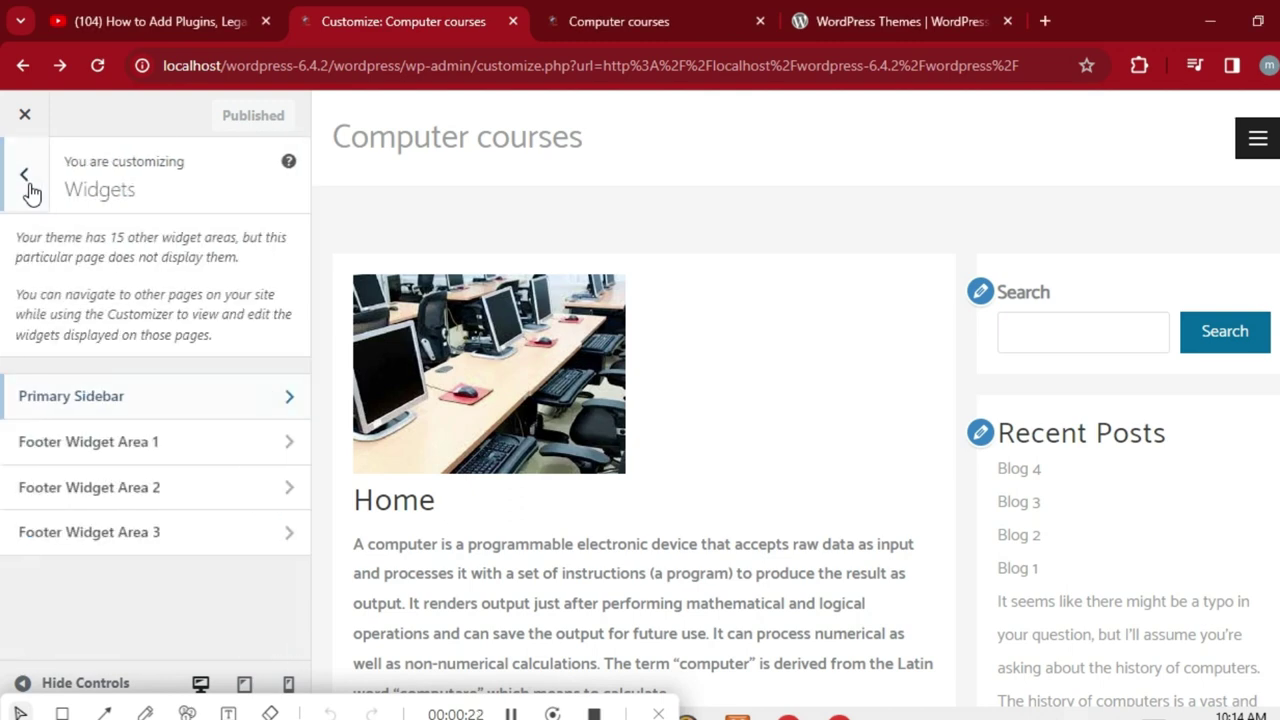
click(211, 459)
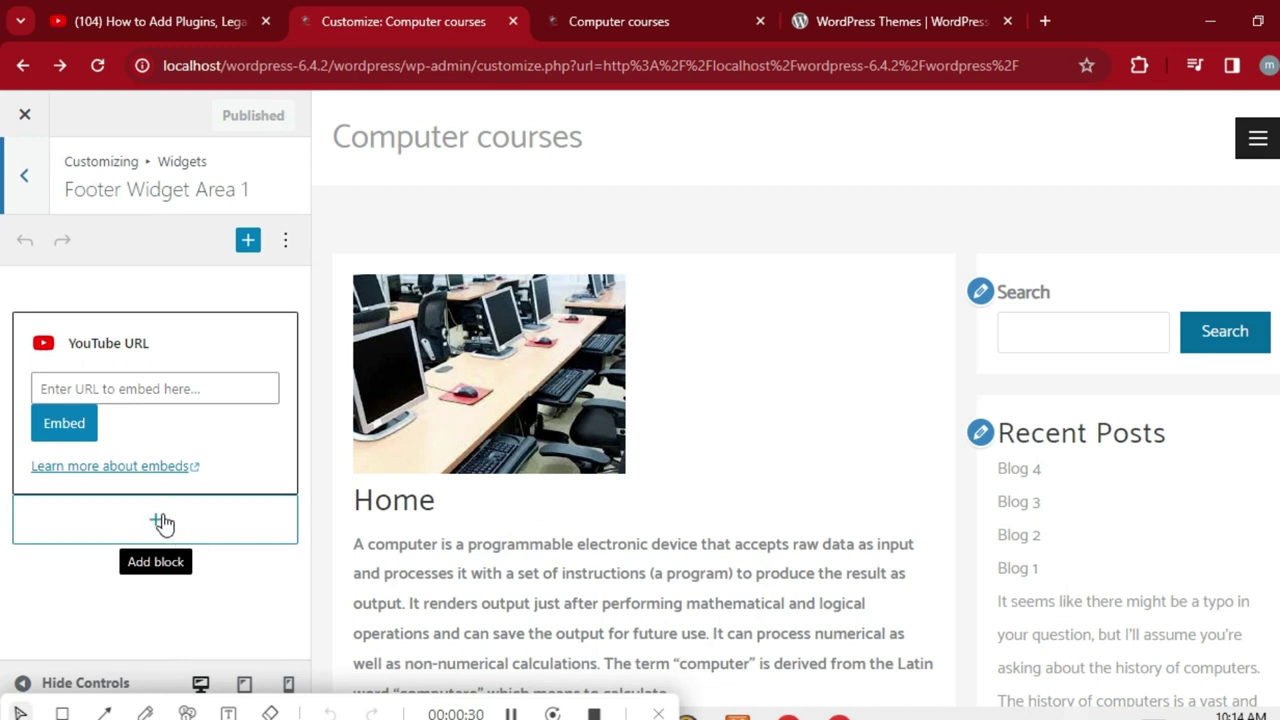
click(157, 524)
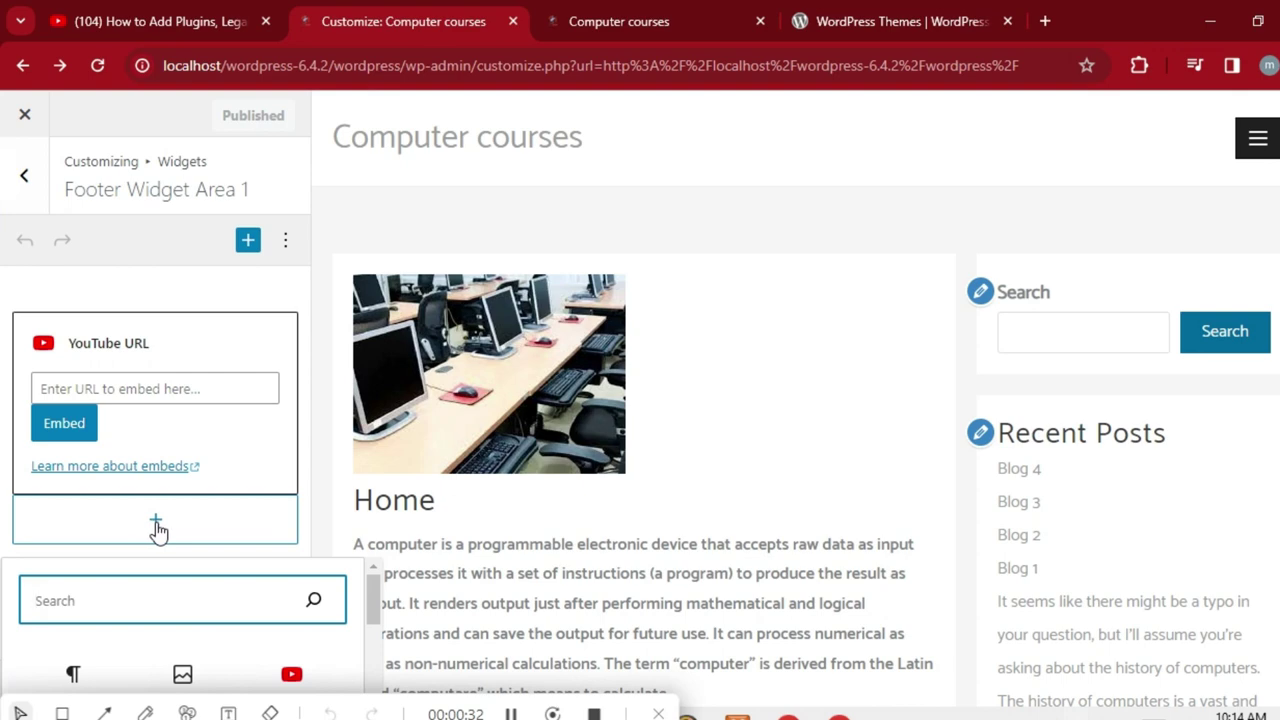
drag(367, 598, 379, 670)
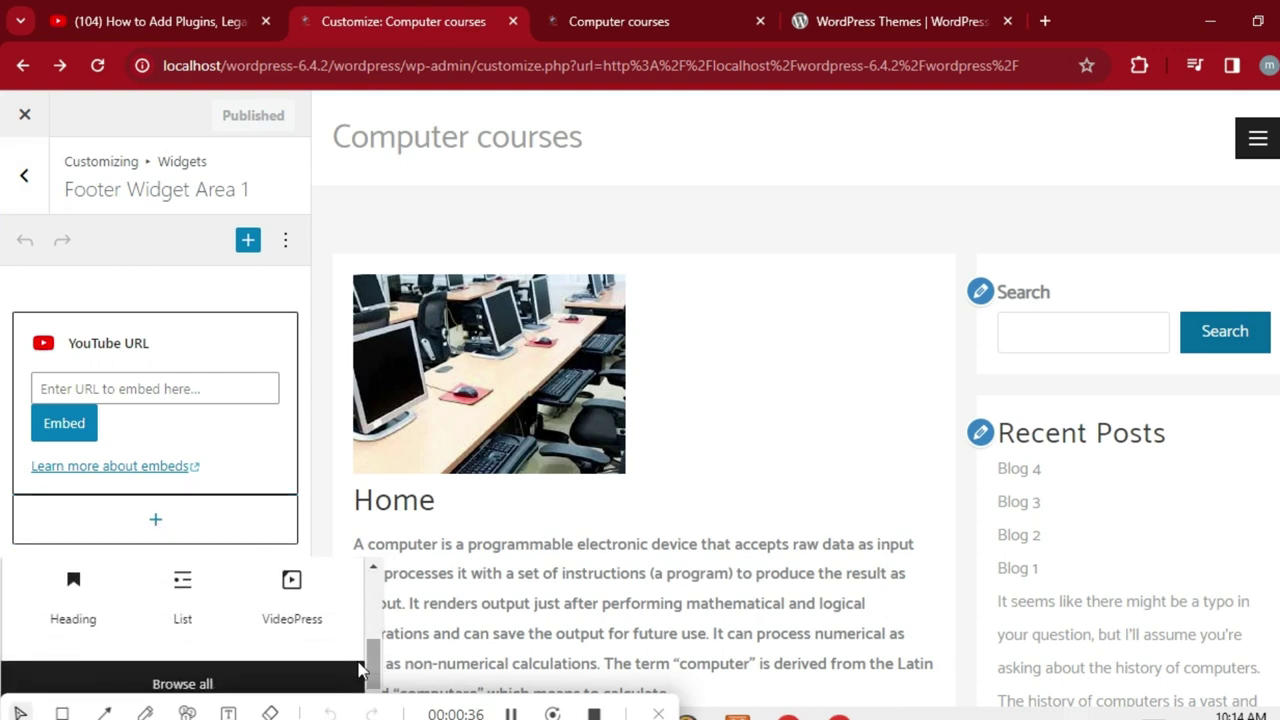
click(214, 684)
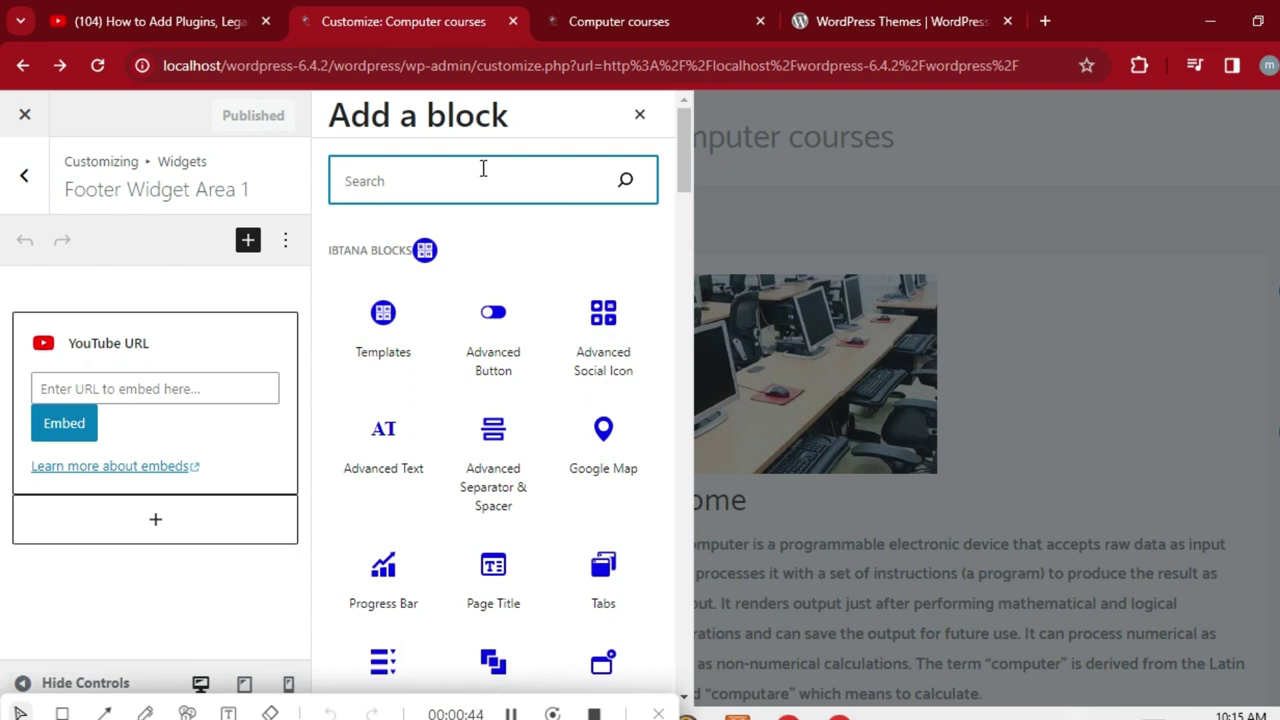
Step: Search the blocks for "cat" and add the Categories List block to Footer Widget Area 1
text(c)
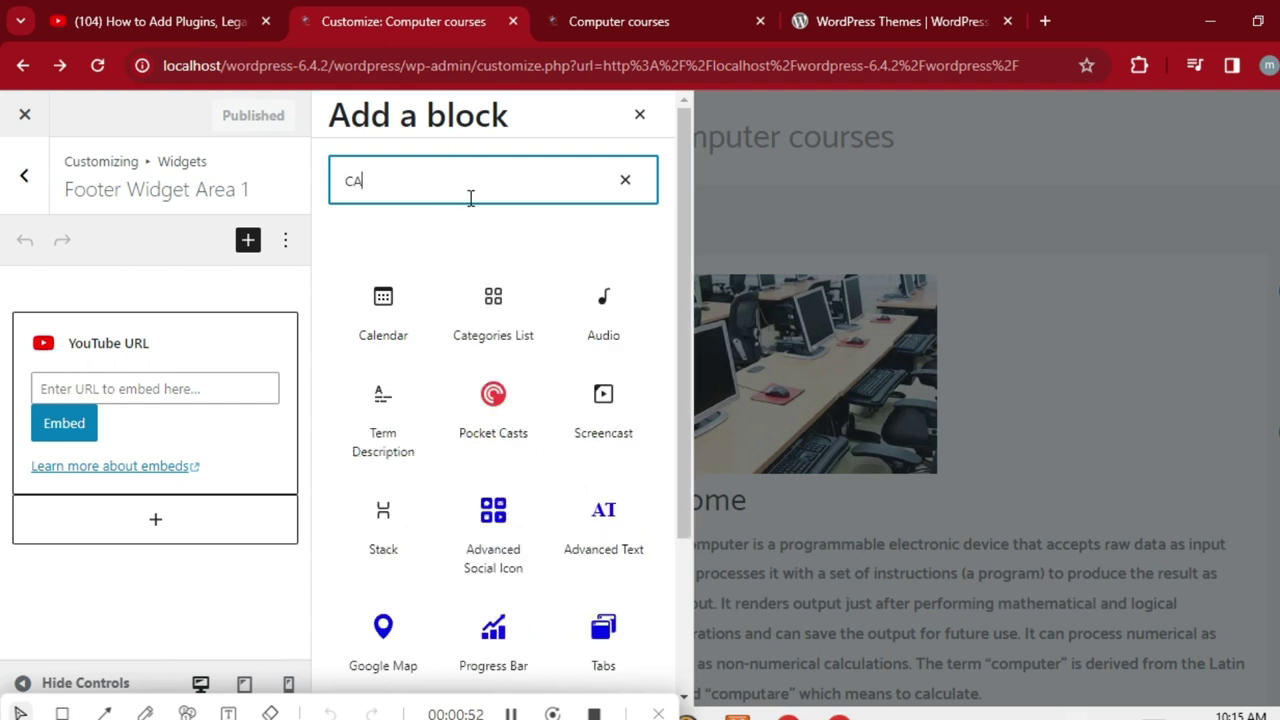
key(BackSpace)
key(BackSpace)
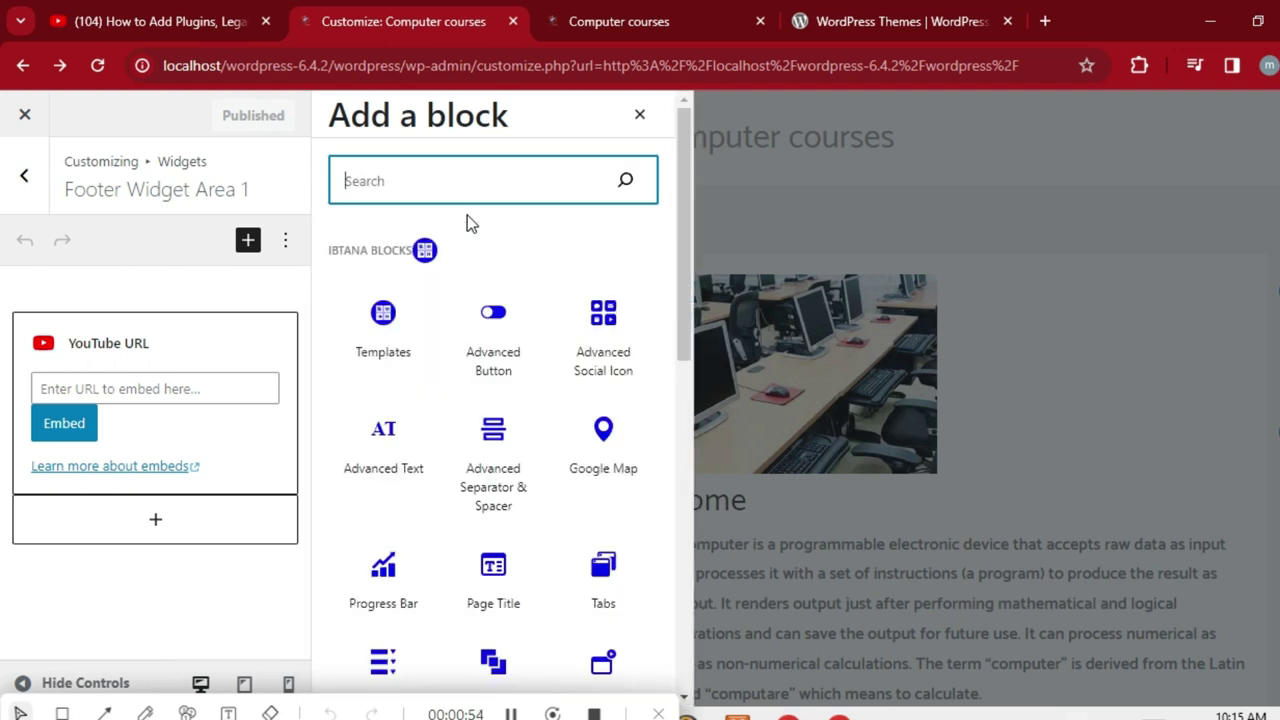
text(ca)
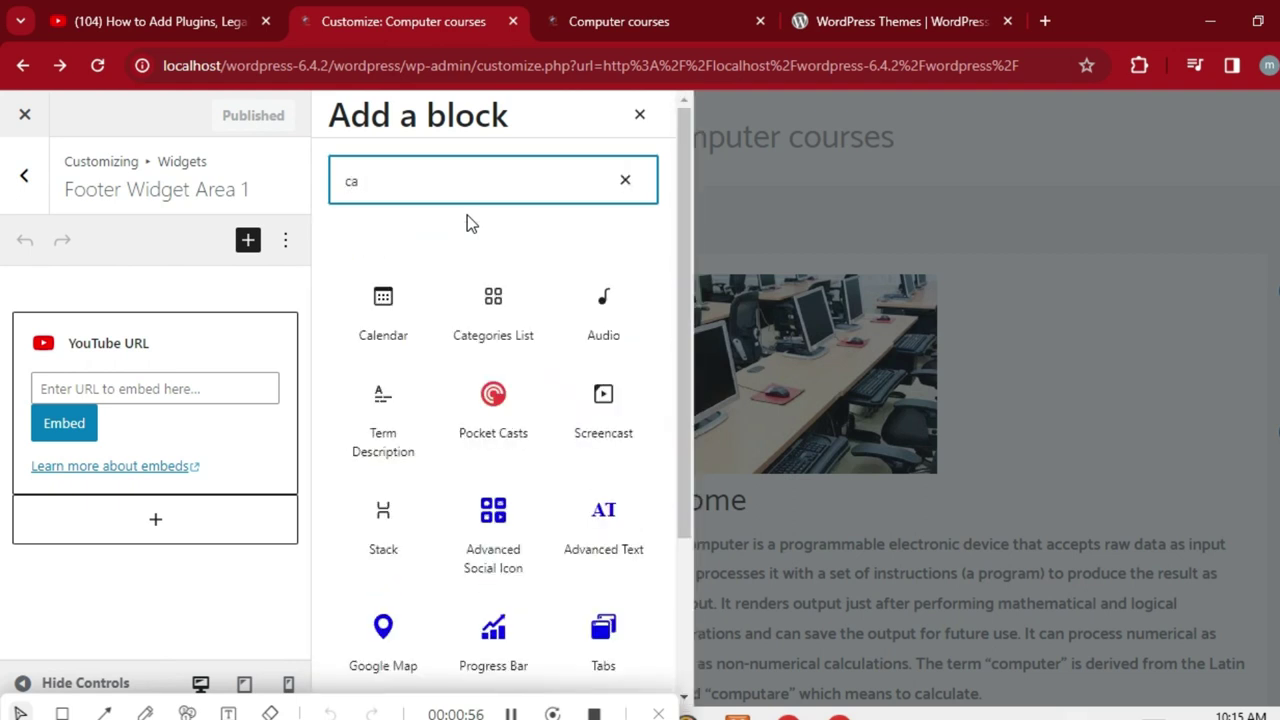
text(t)
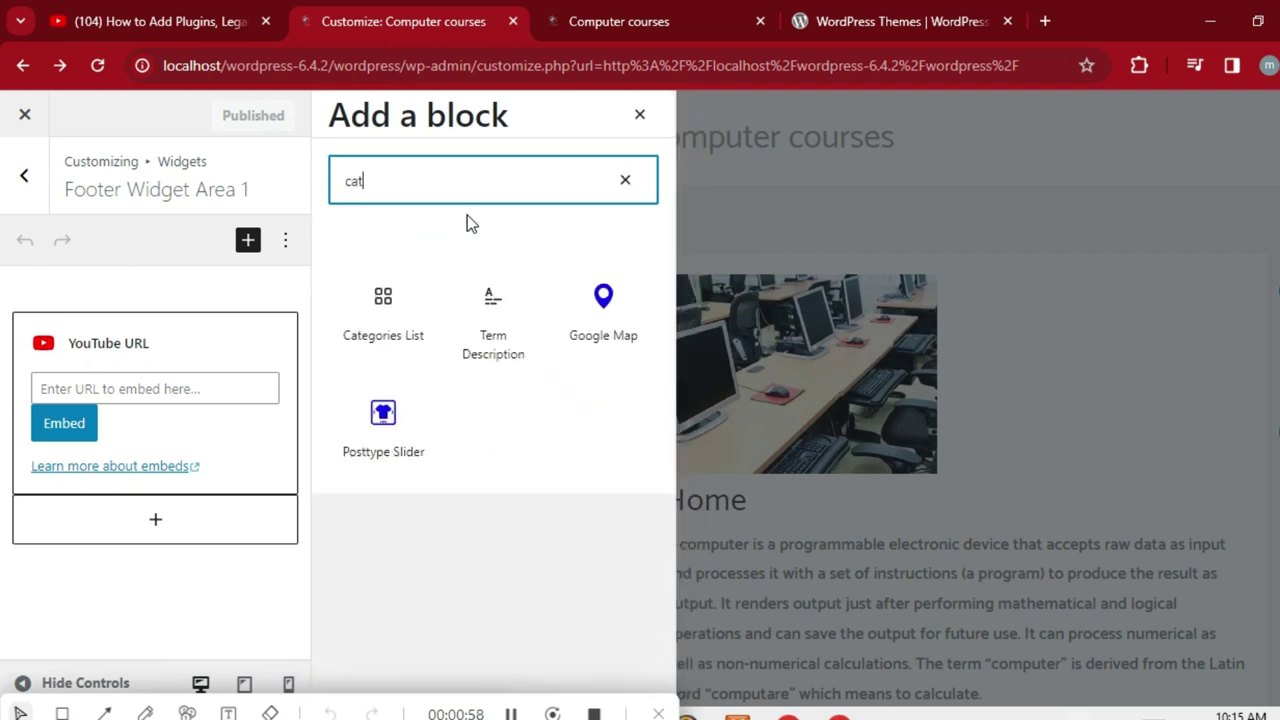
click(389, 340)
click(389, 340)
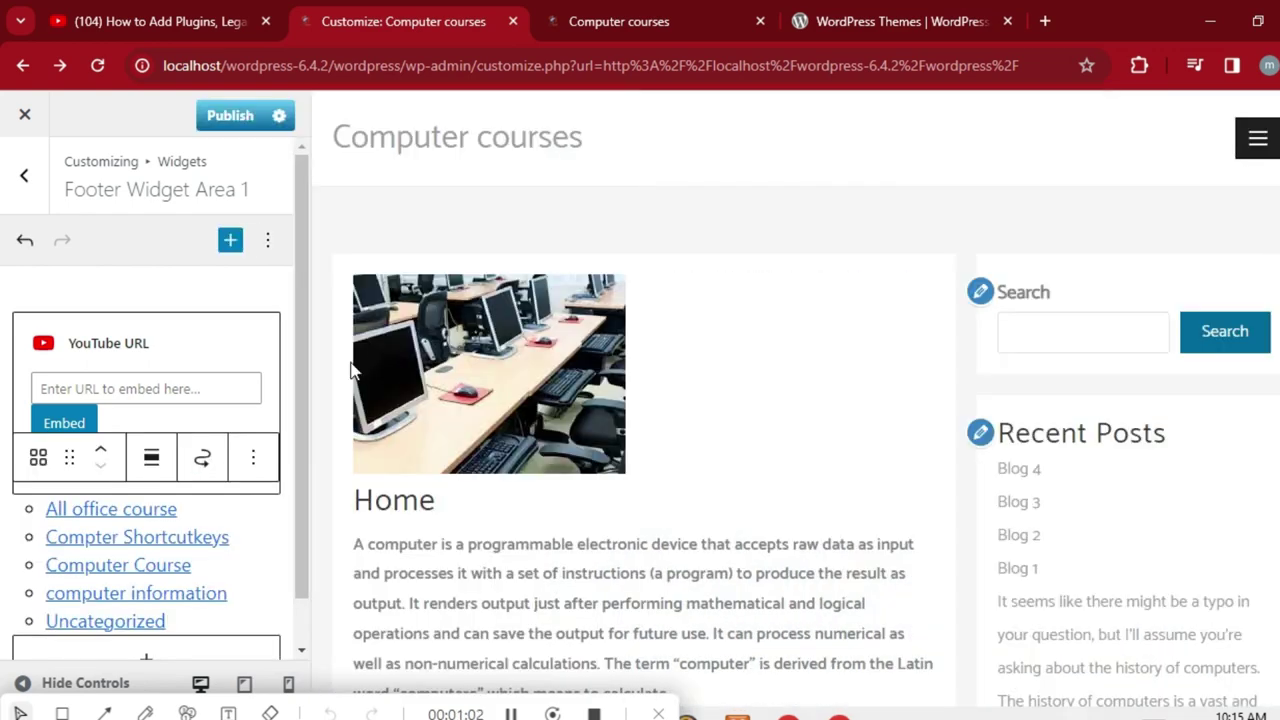
scroll(300, 420, down, 1)
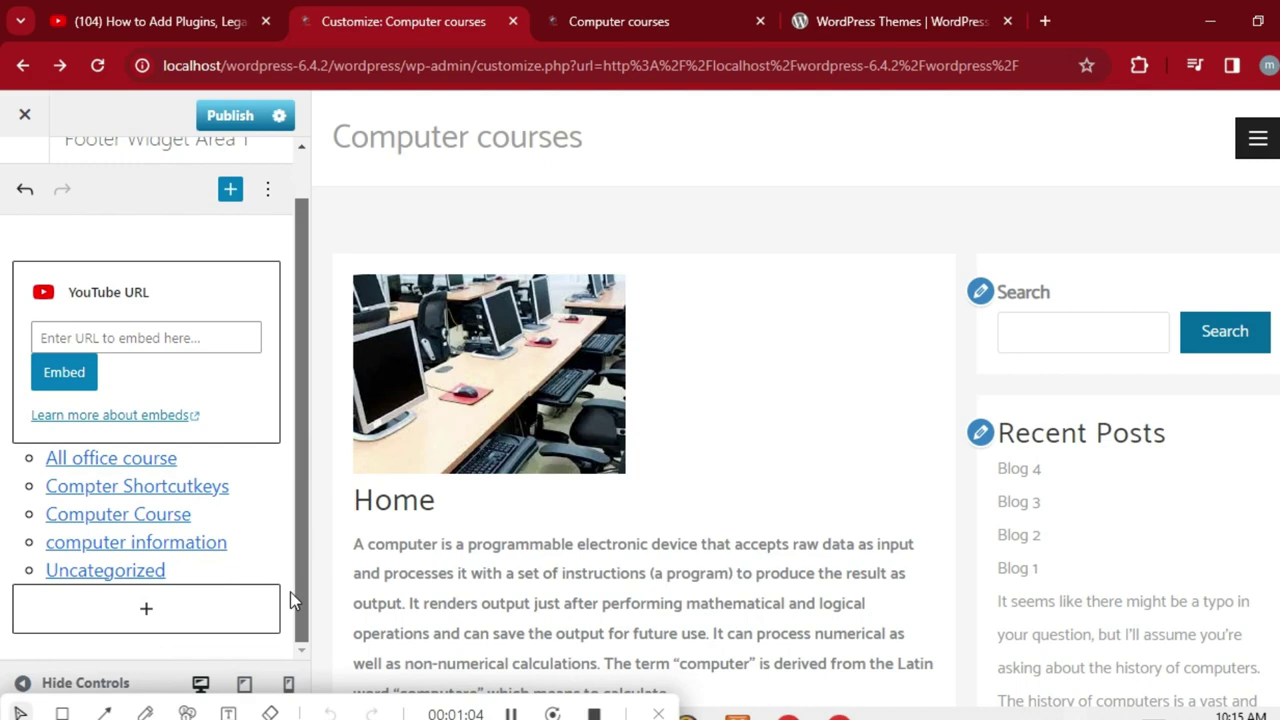
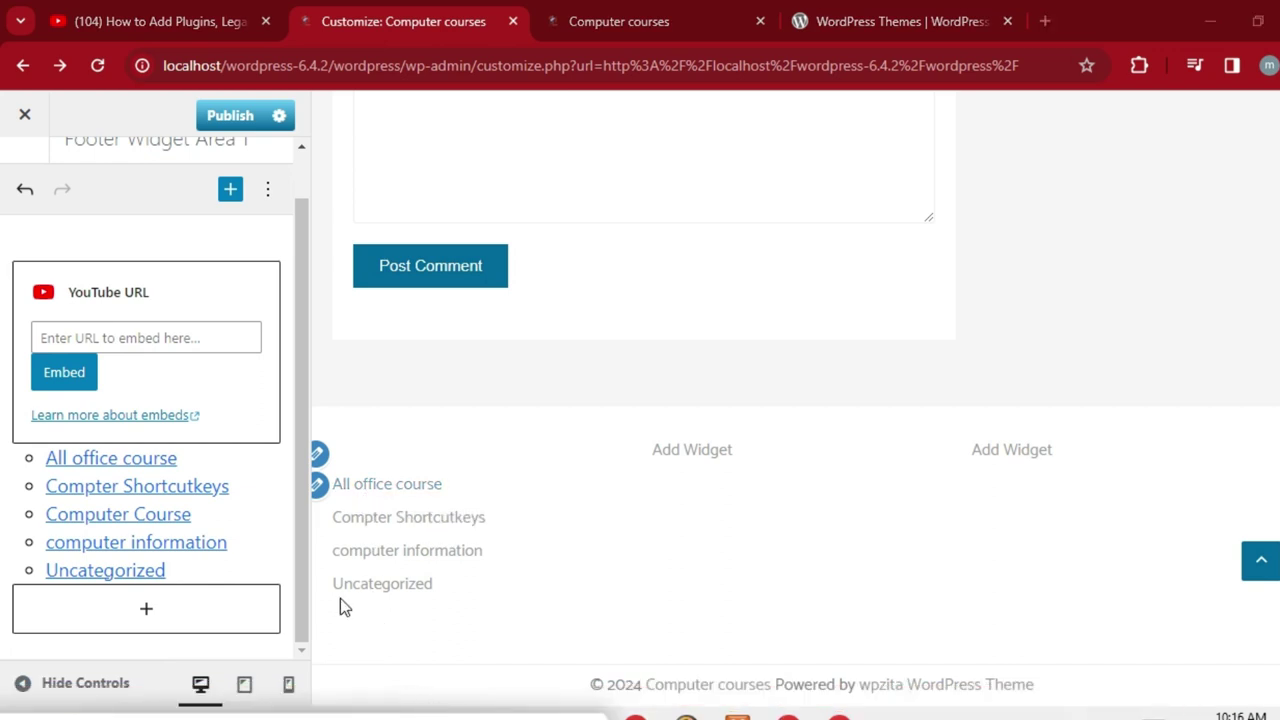
Step: Undo the addition of the Categories List block and return to the list of widget areas
click(25, 190)
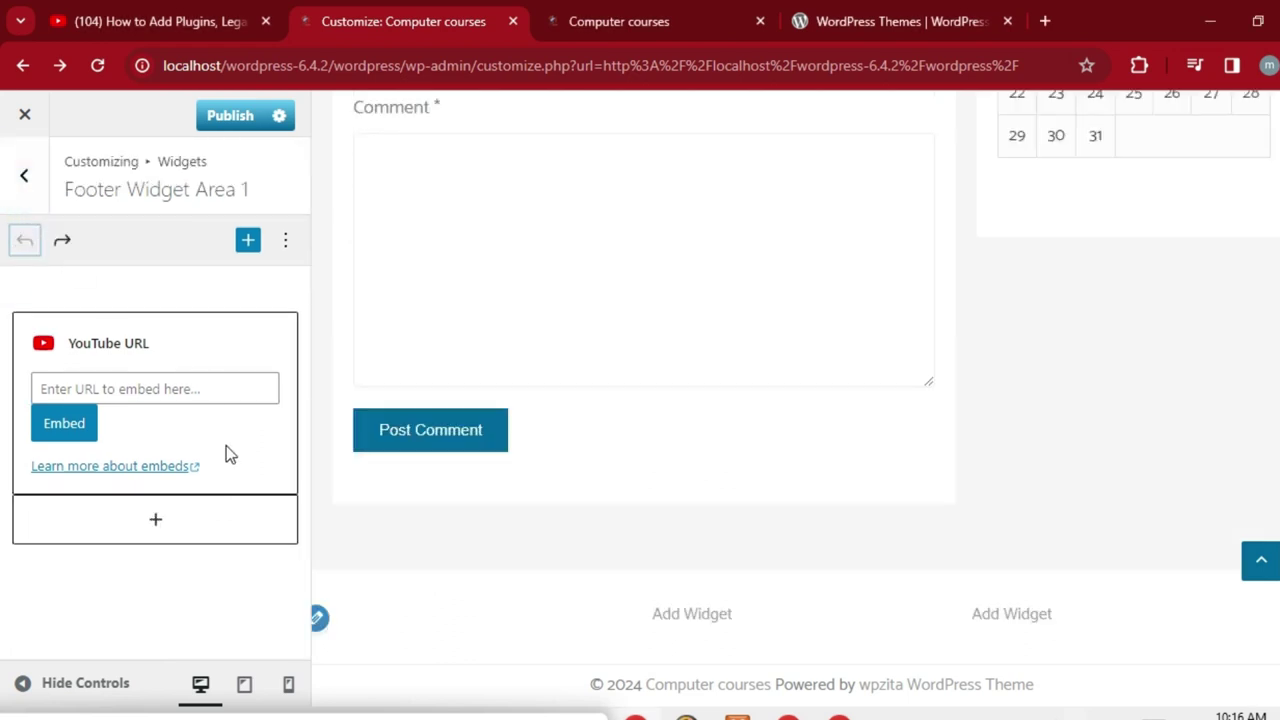
click(20, 190)
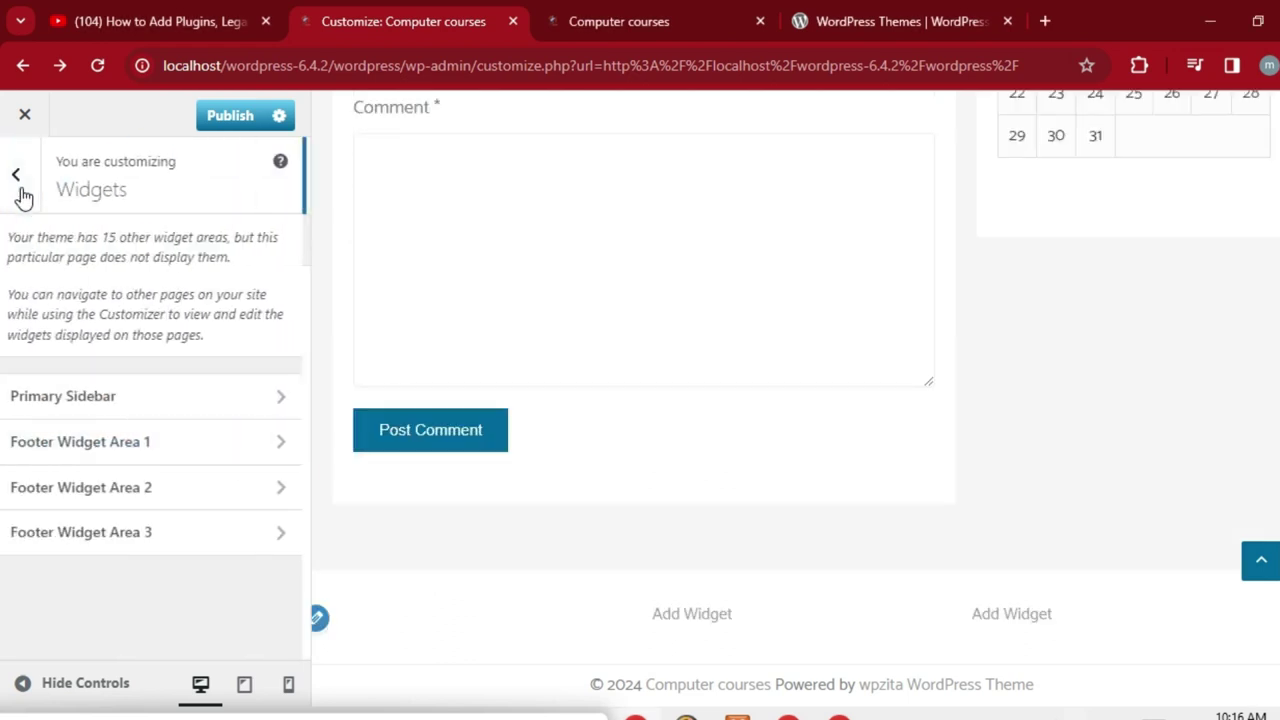
Step: Open Footer Widget Area 2 and browse all the blocks that can be added to it
click(148, 490)
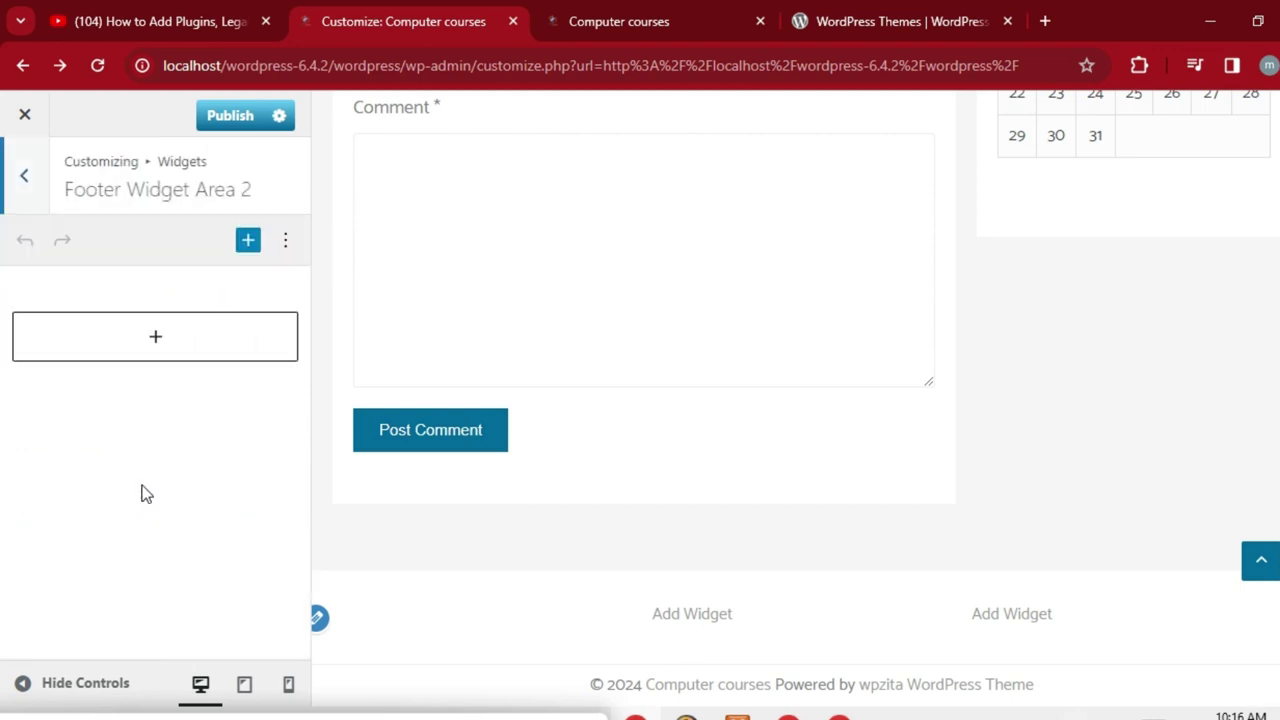
click(157, 342)
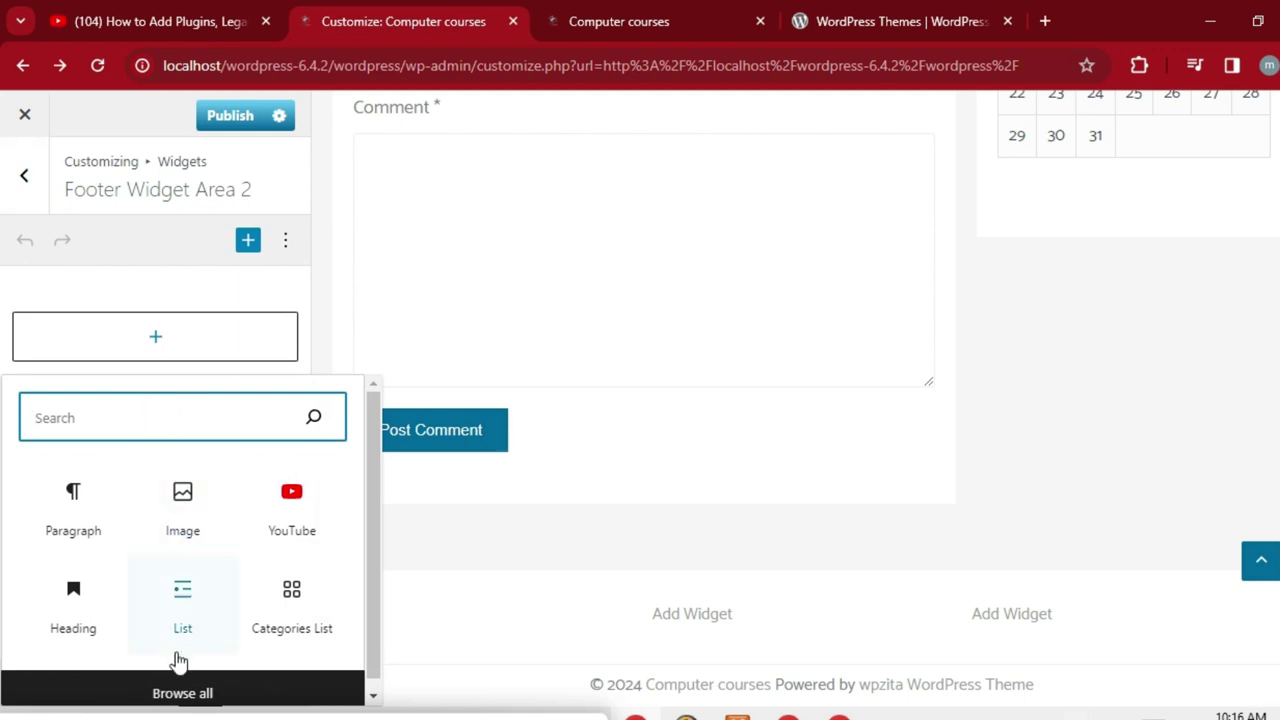
click(176, 692)
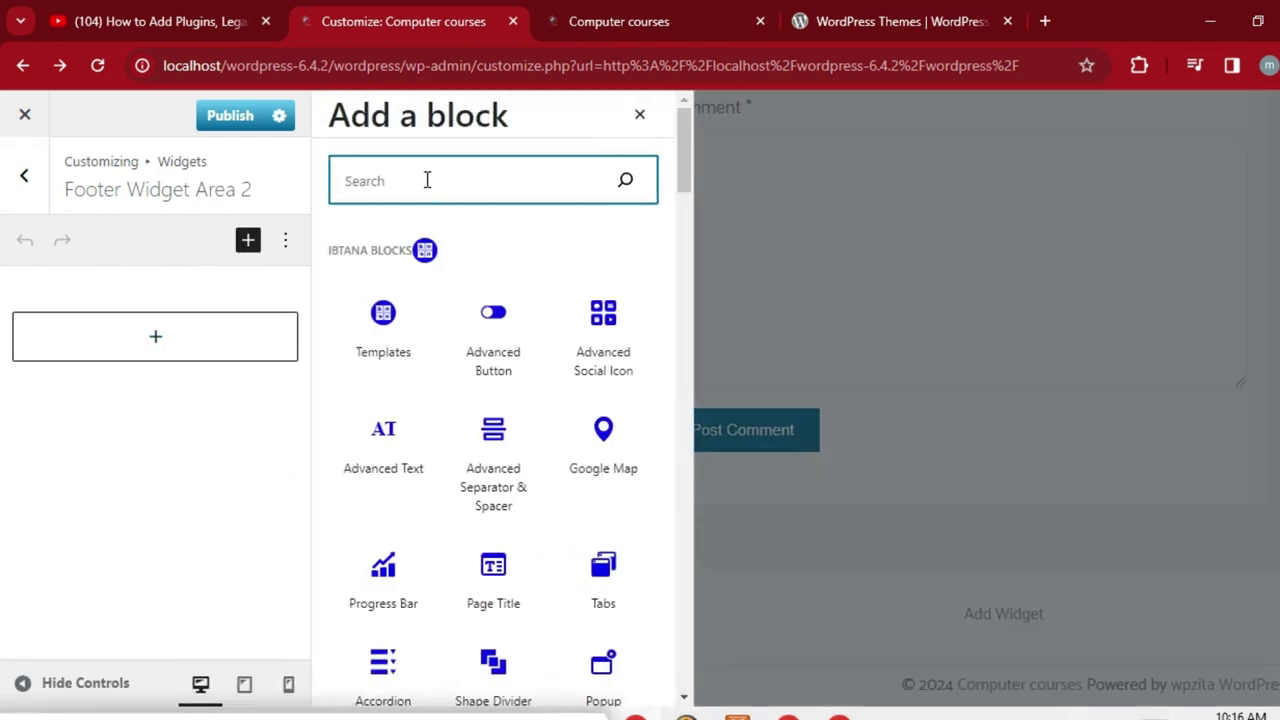
Step: Search the blocks for "menu pa" and add the Page List block to Footer Widget Area 2
text(ma)
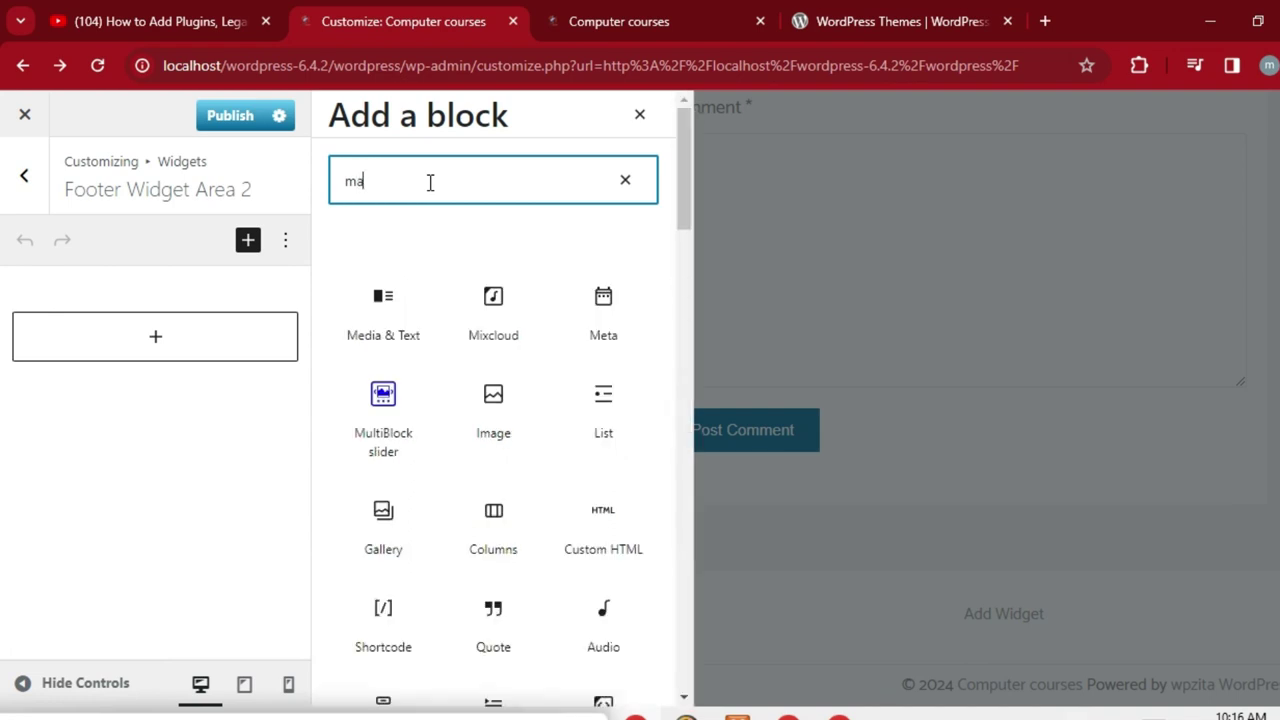
text(u)
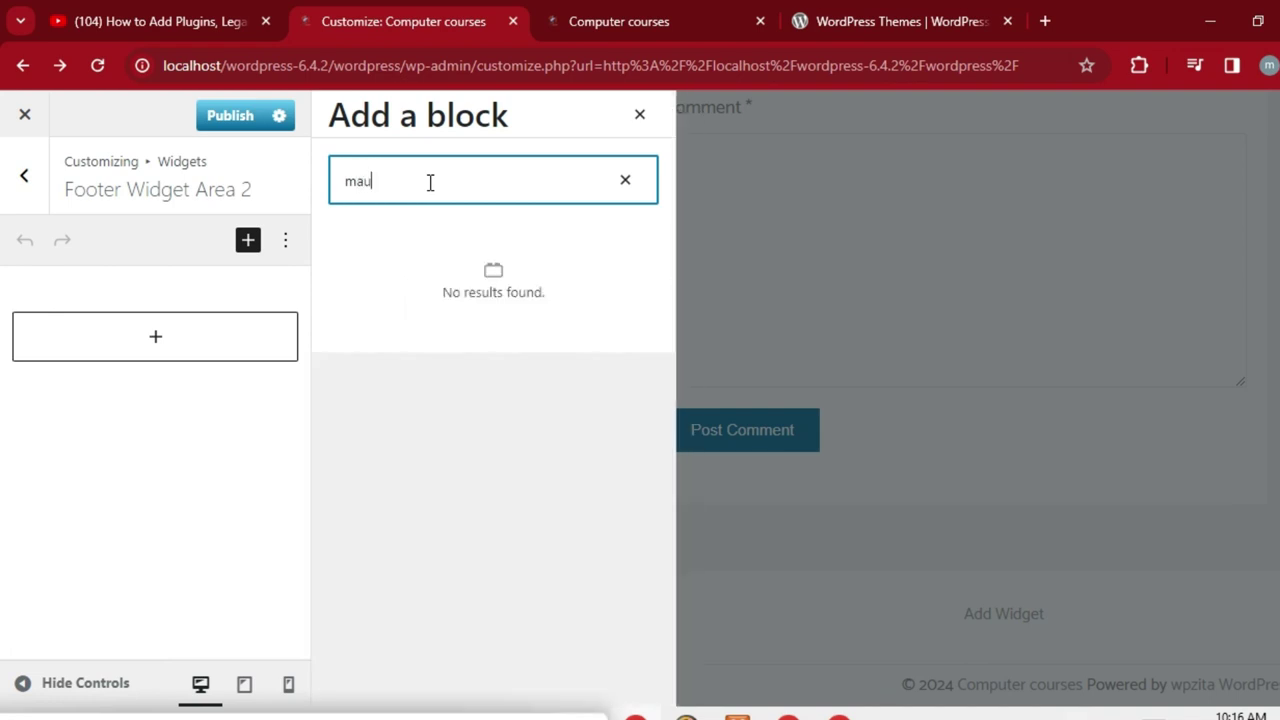
key(BackSpace)
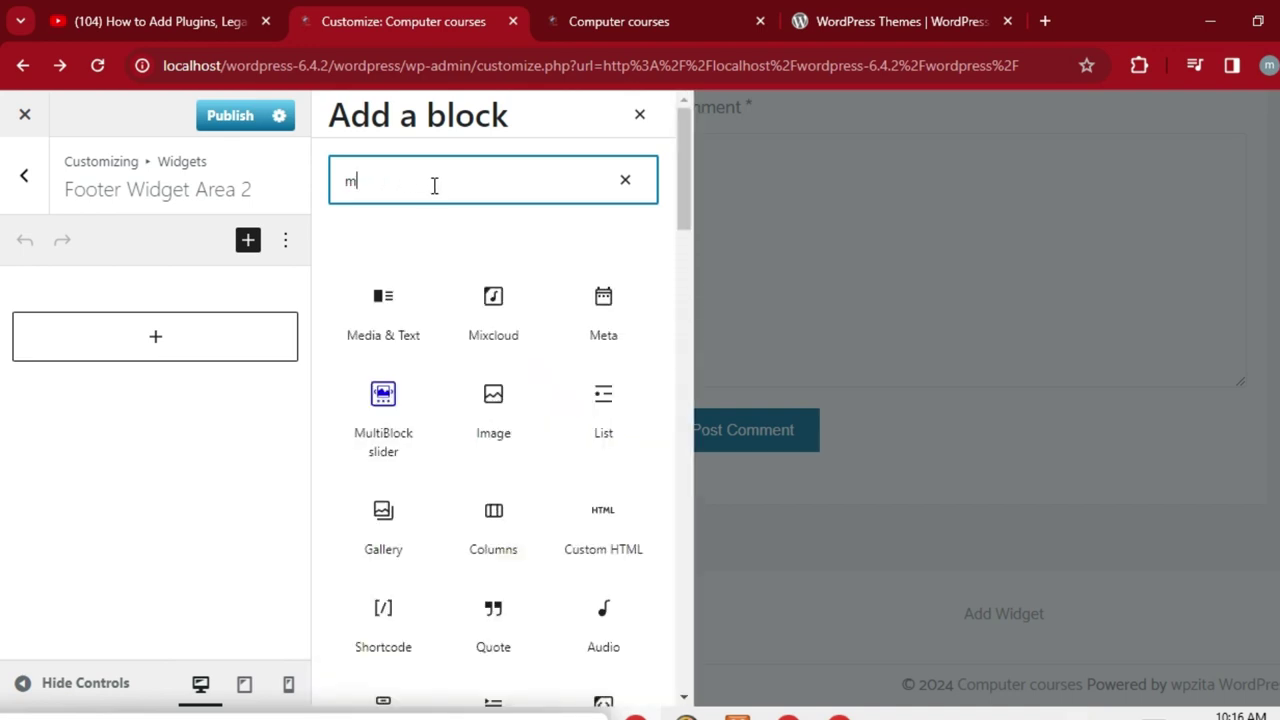
text(u)
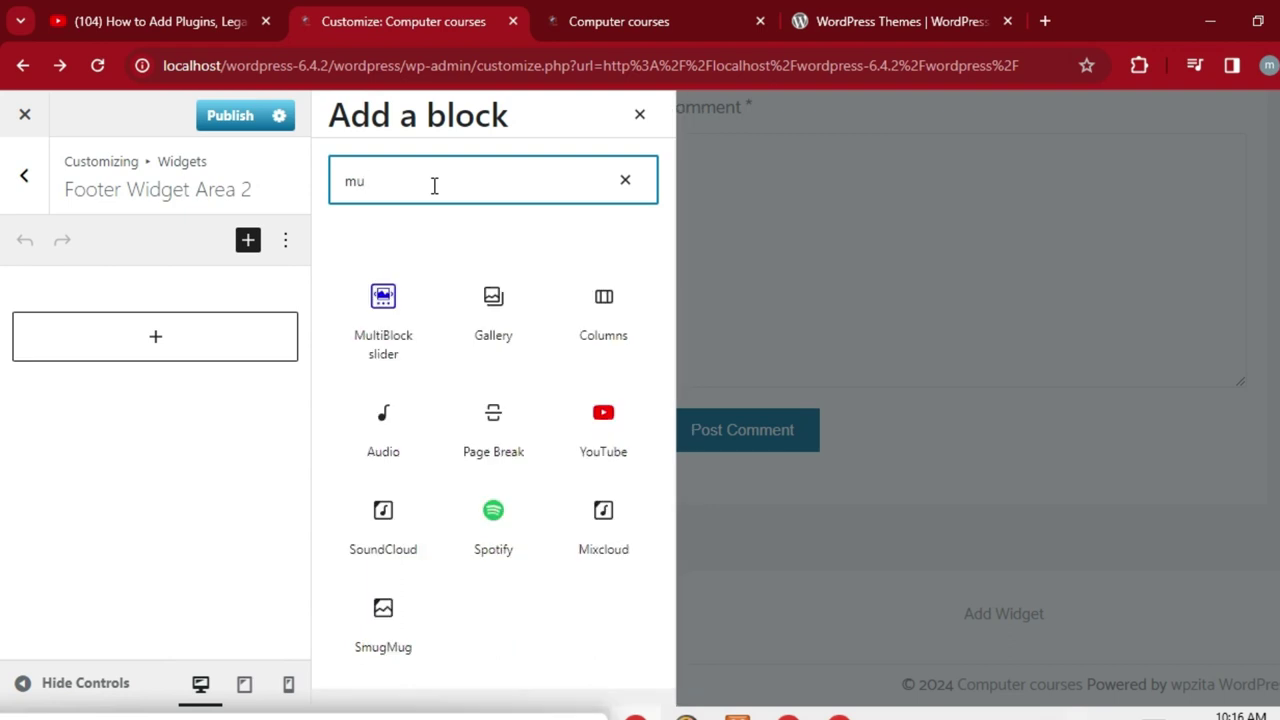
text(n)
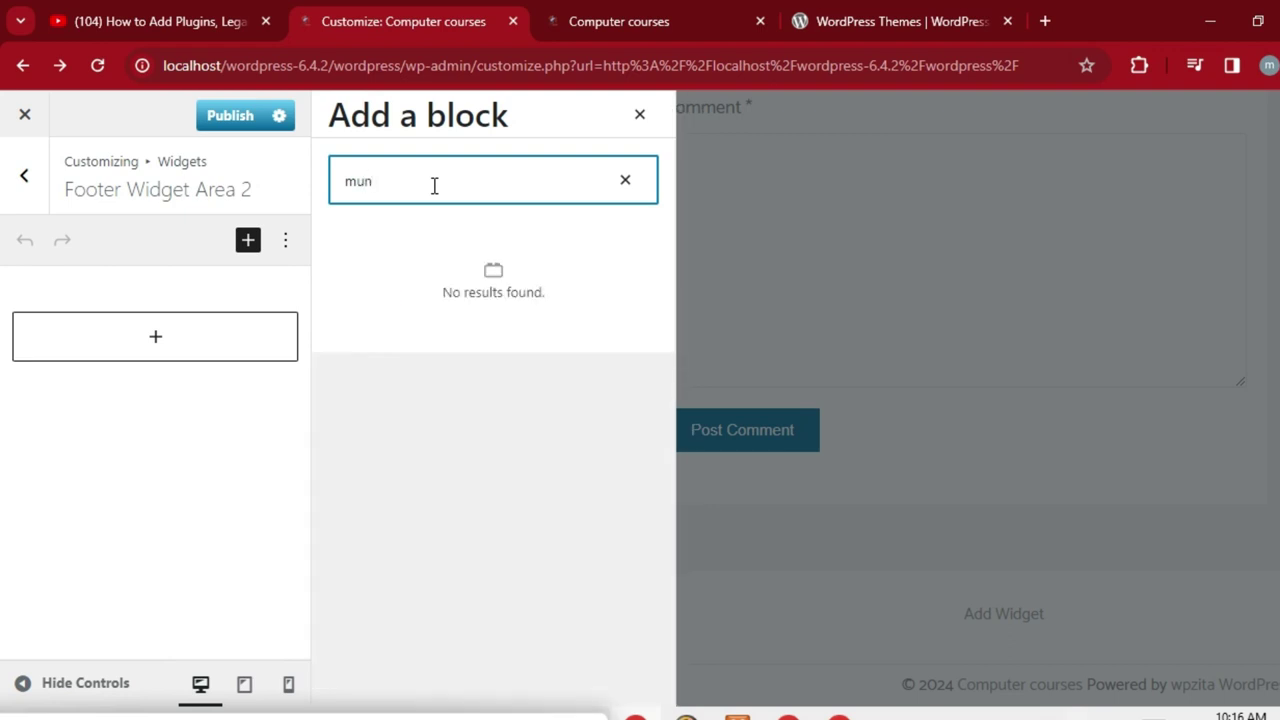
key(BackSpace)
key(BackSpace)
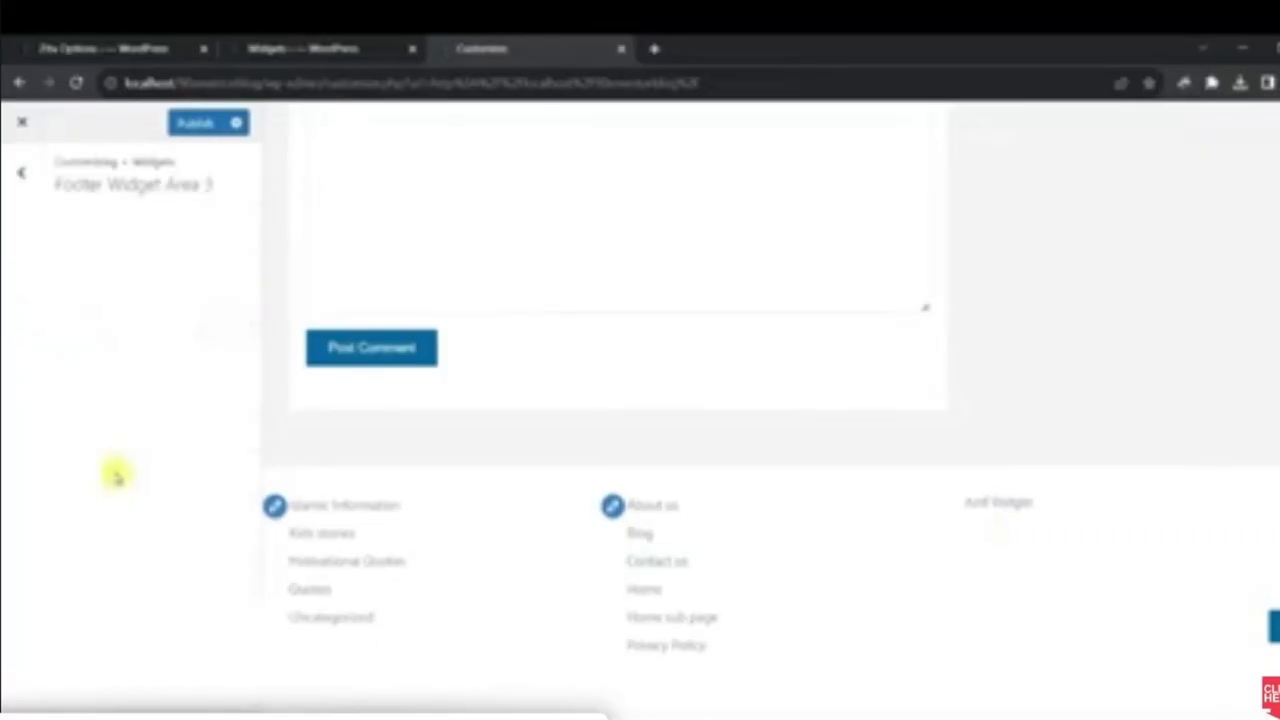
click(157, 318)
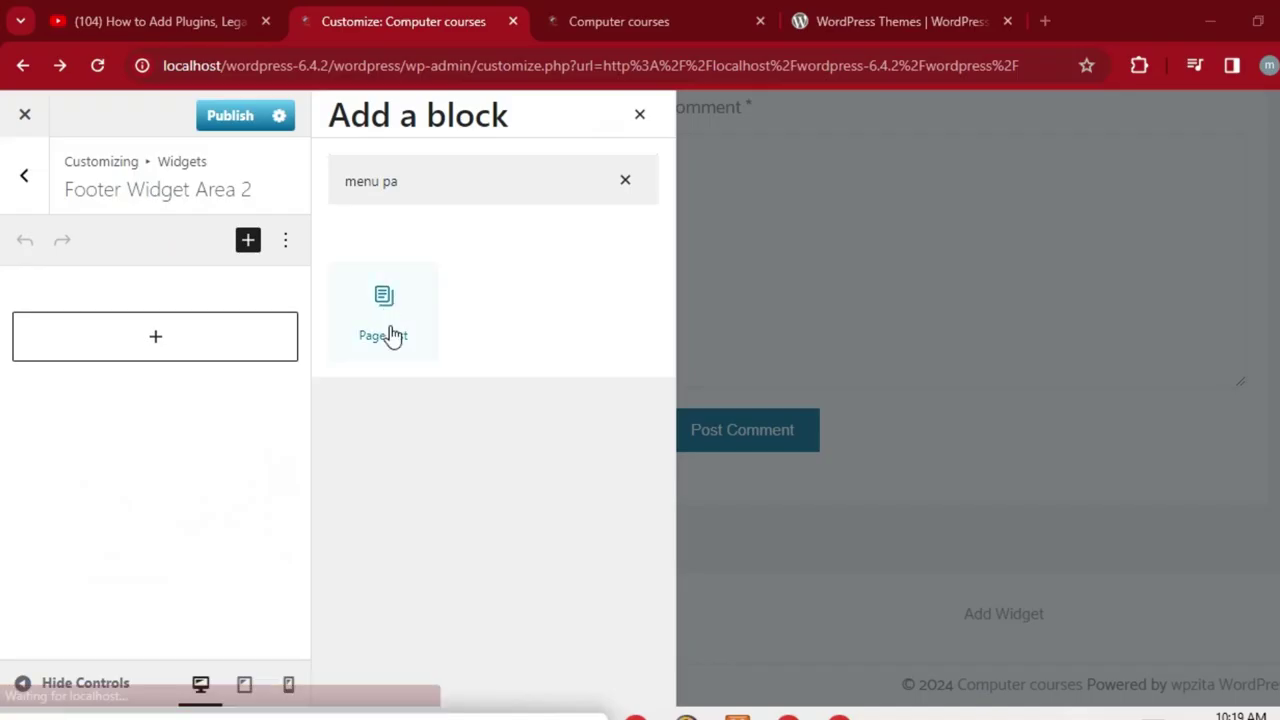
click(386, 314)
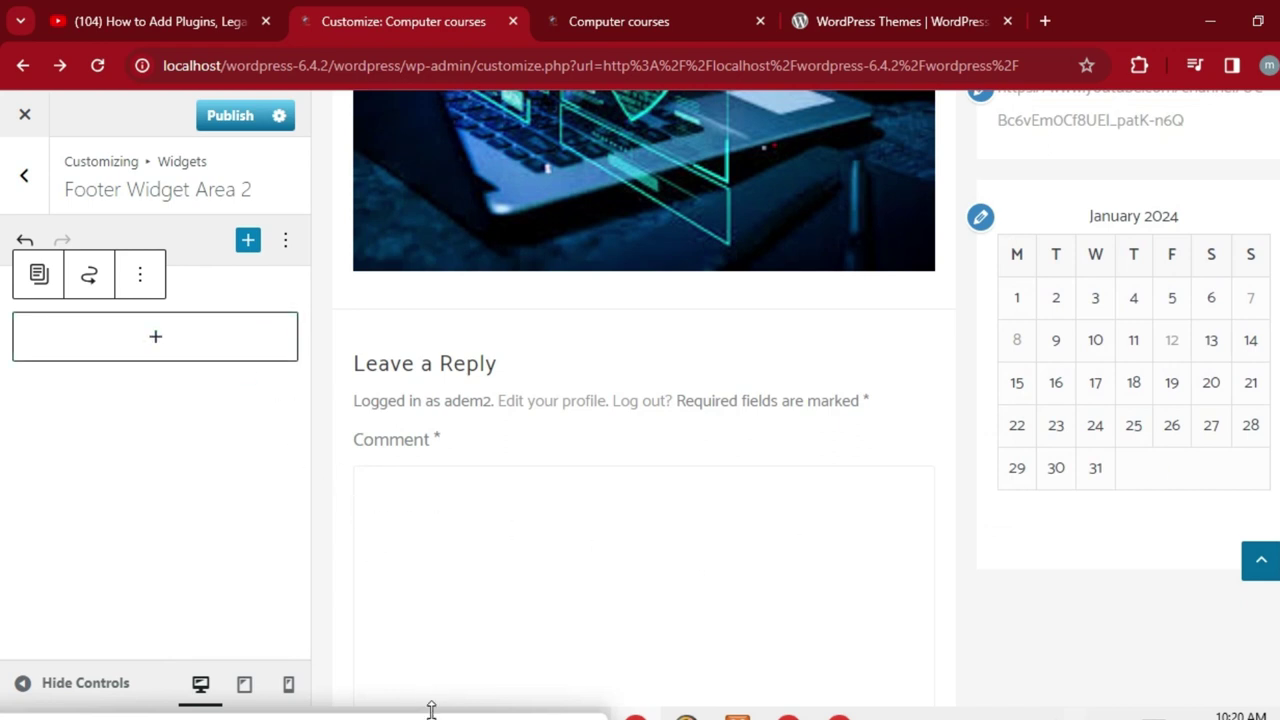
click(443, 377)
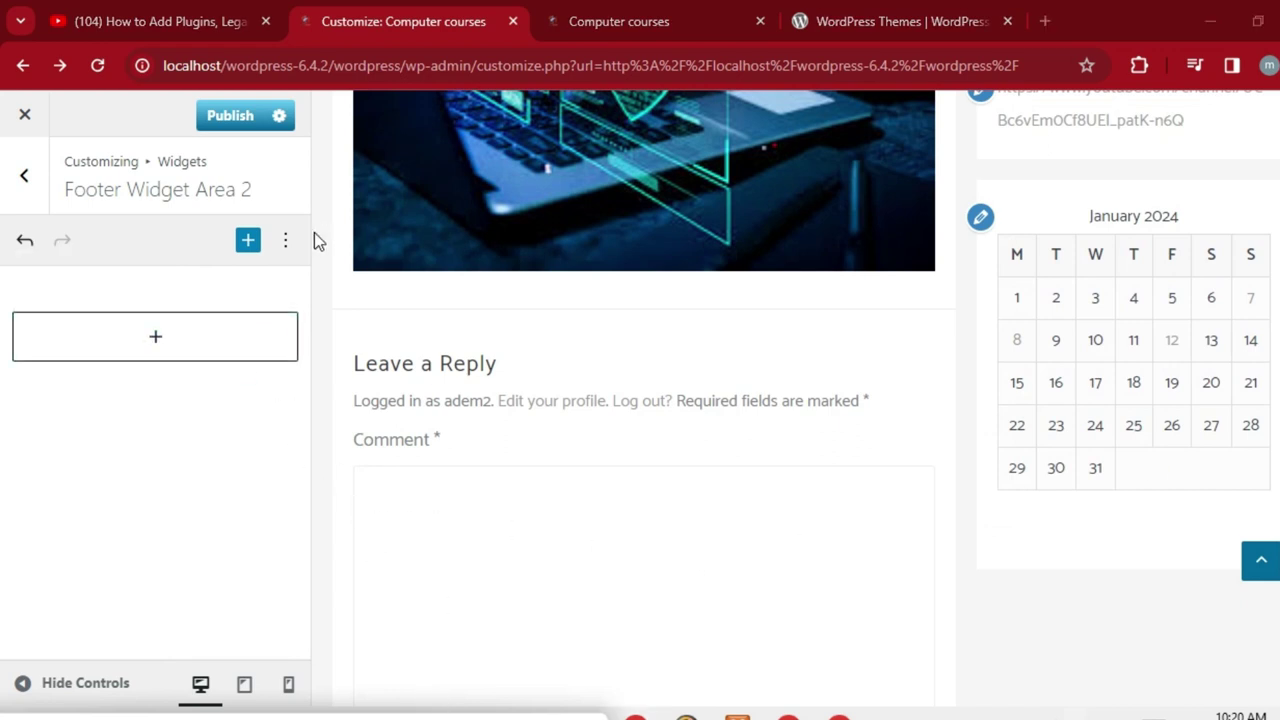
Step: Browse all blocks for Footer Widget Area 2, search for "sea" and add the Search block below the page list
click(157, 341)
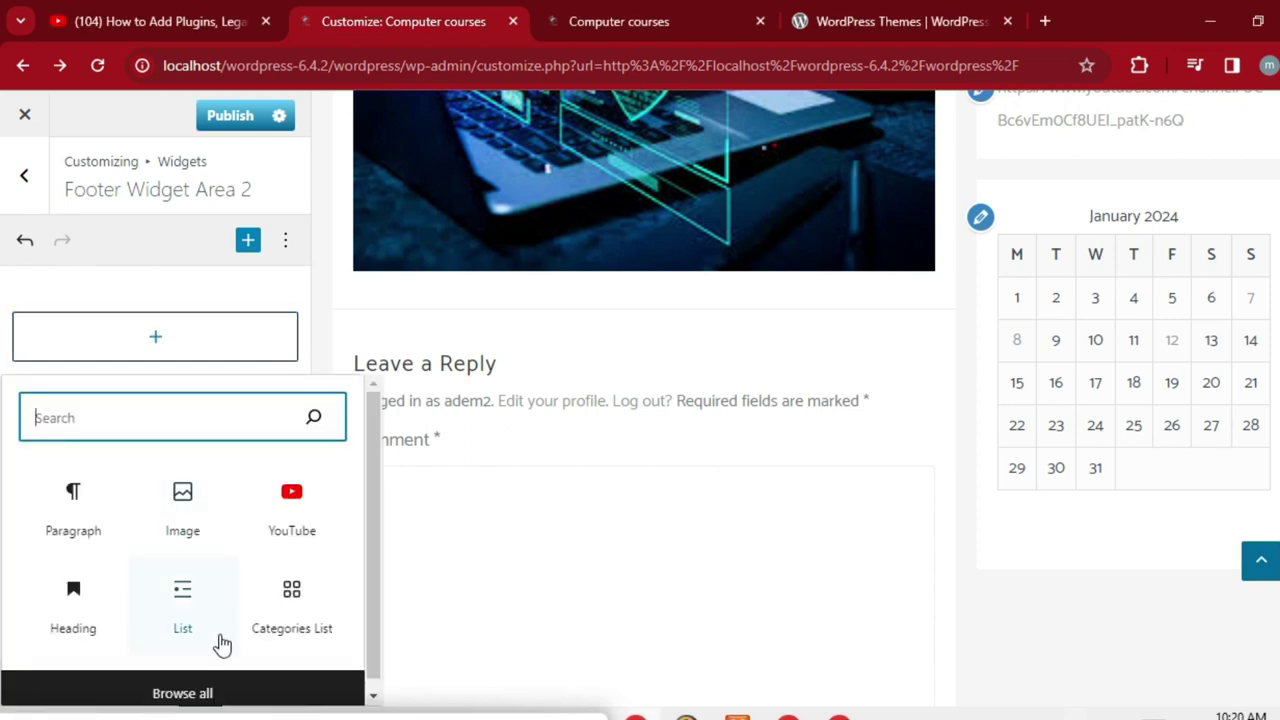
click(210, 690)
text(menu pa)
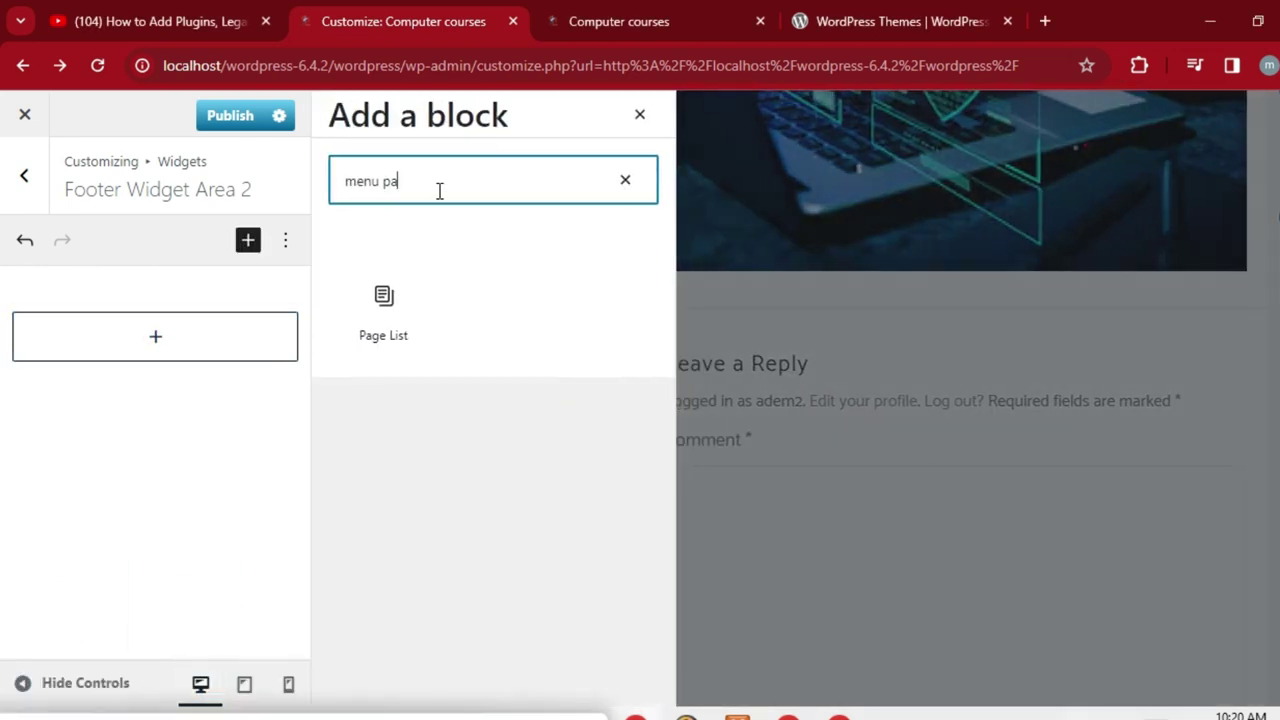
key(BackSpace)
key(BackSpace)
key(BackSpace)
key(BackSpace)
key(BackSpace)
key(BackSpace)
text(se)
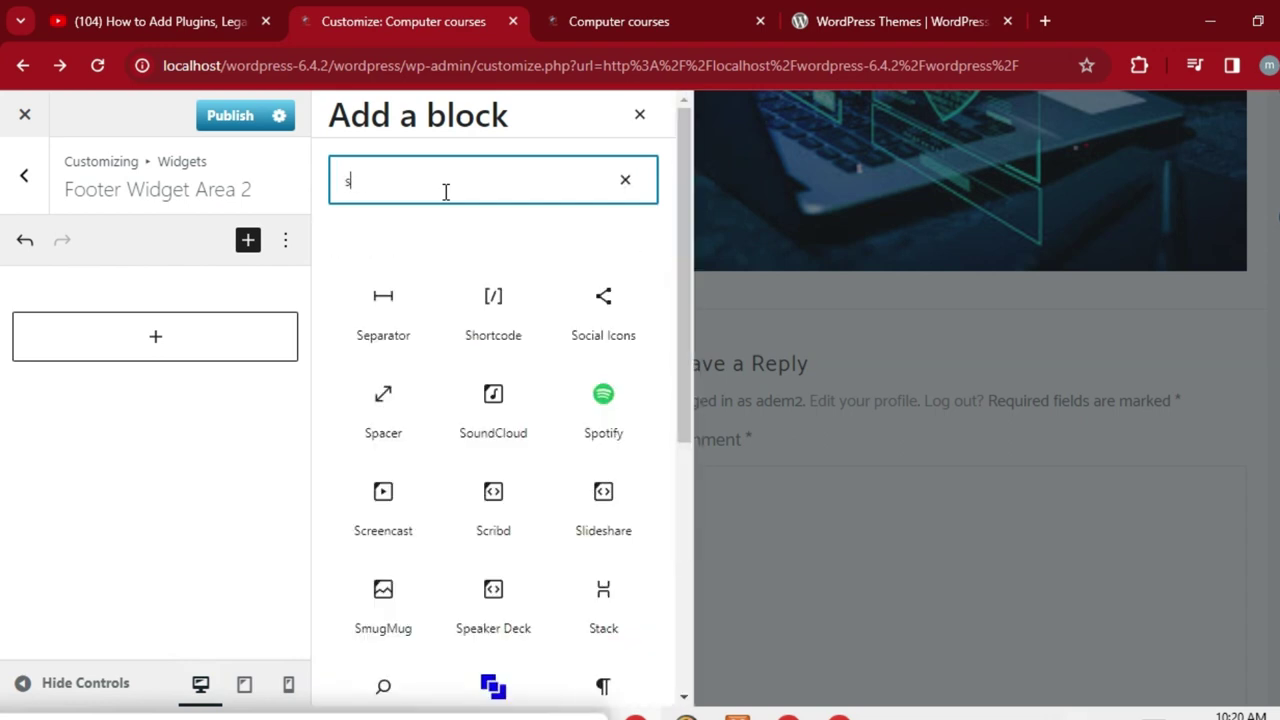
text(a)
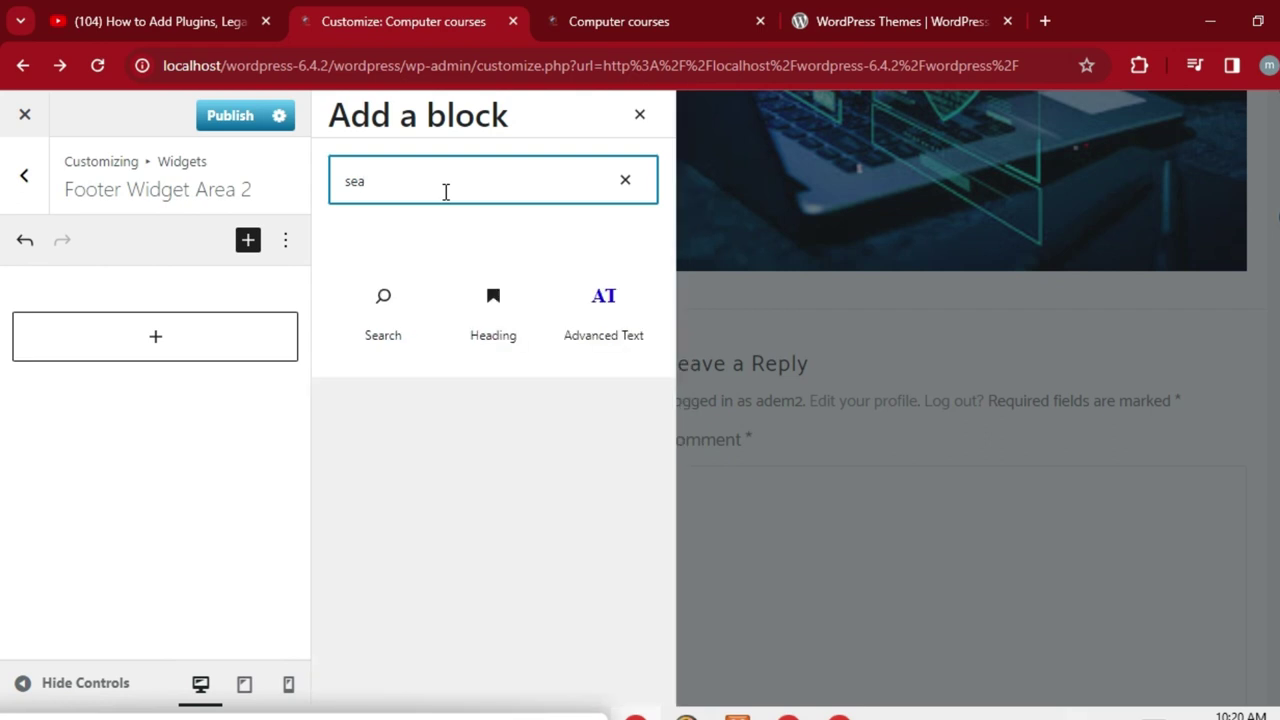
click(383, 311)
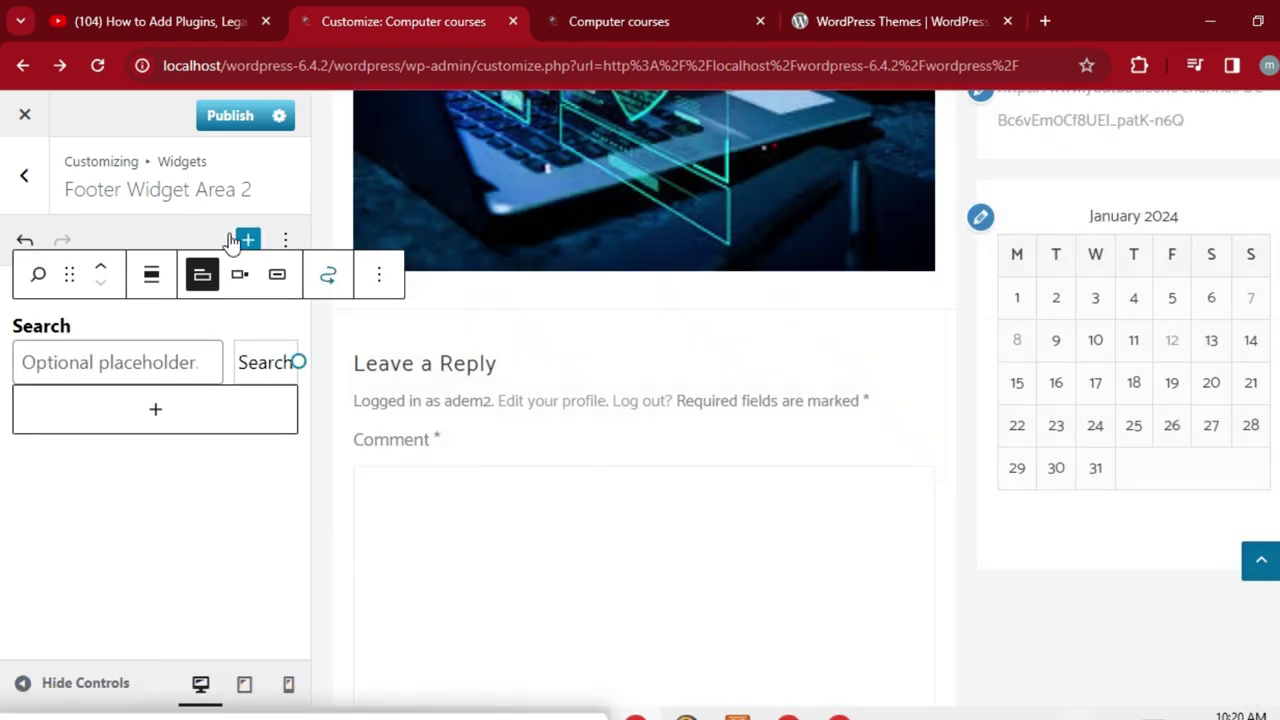
Step: Open Footer Widget Area 3, find the Search block among all blocks and add it
click(25, 175)
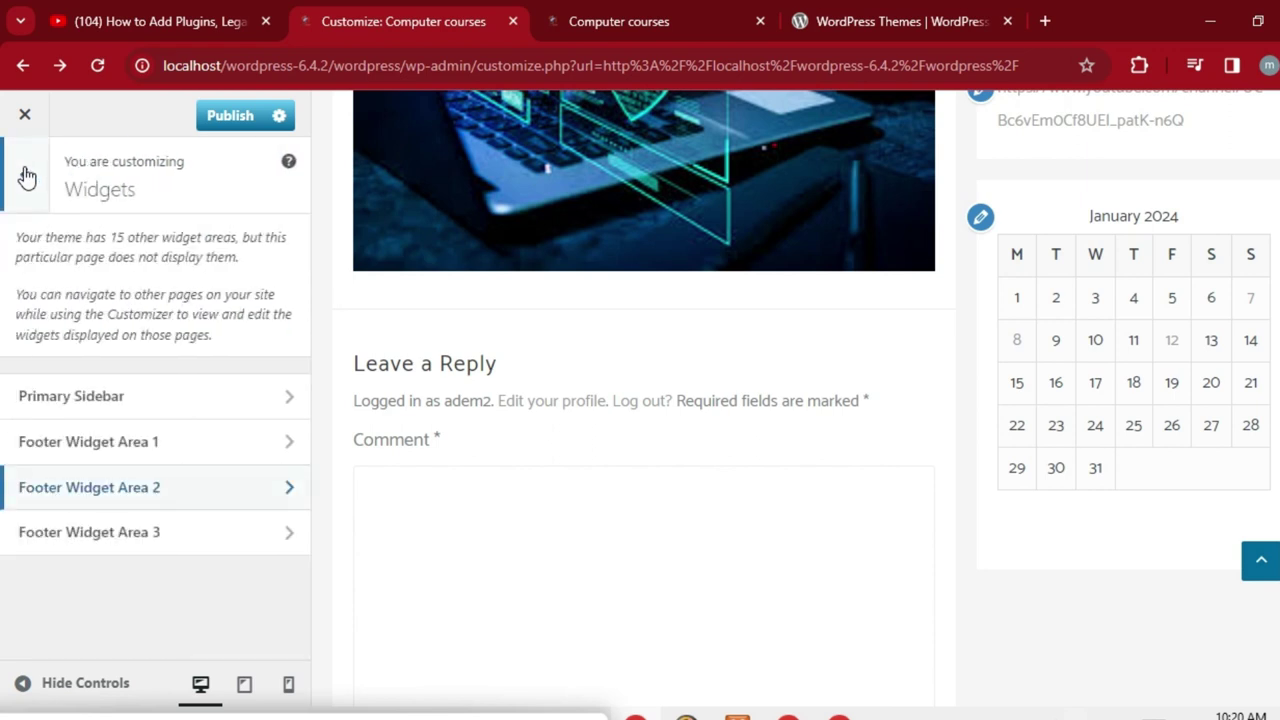
click(108, 532)
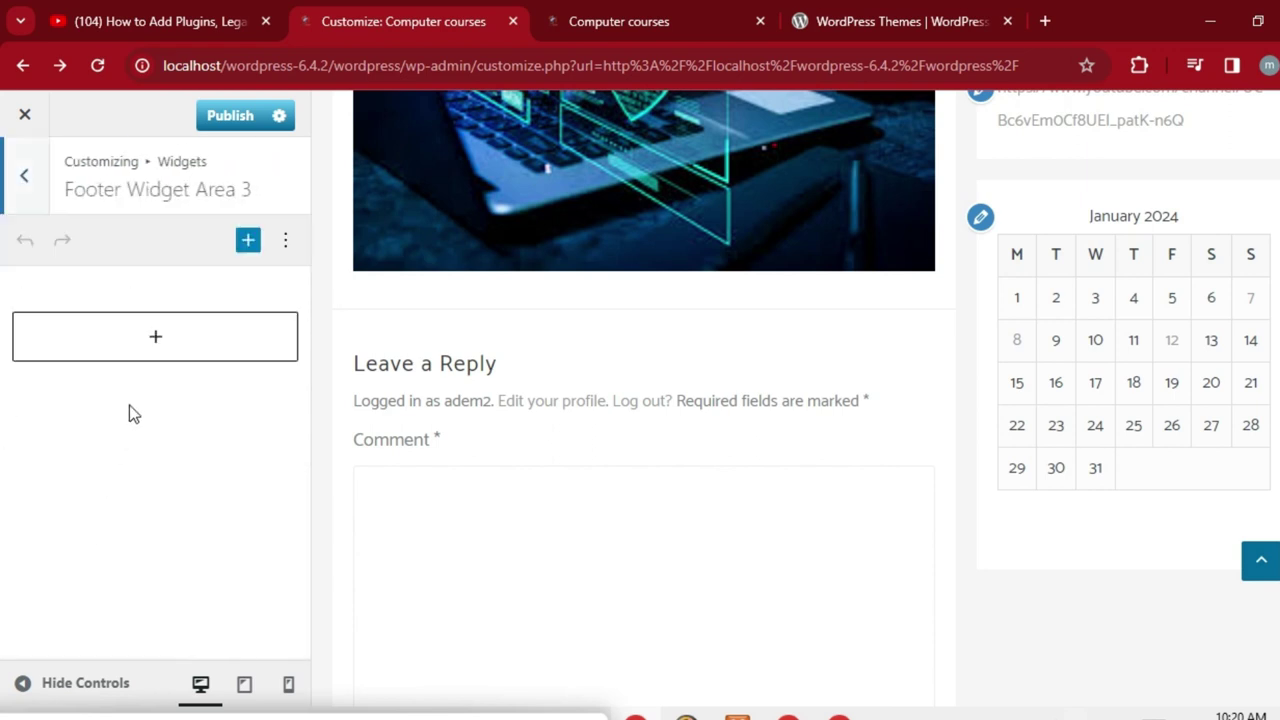
click(158, 340)
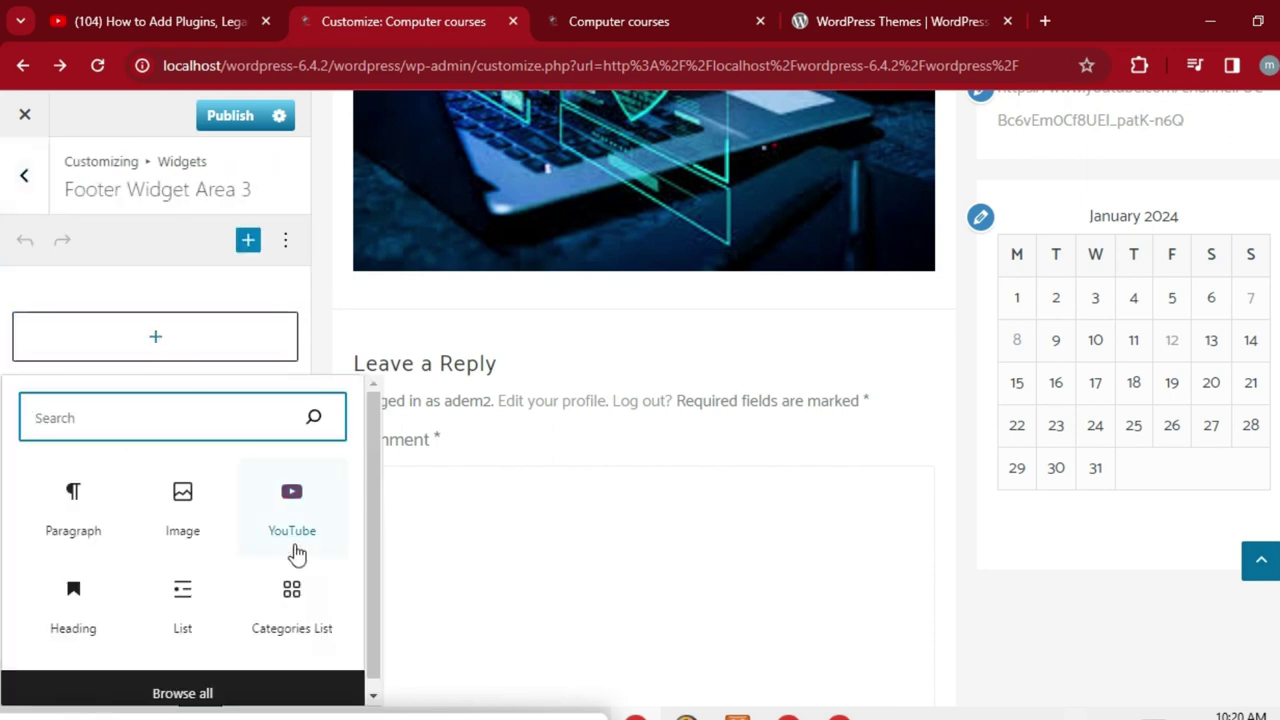
click(204, 690)
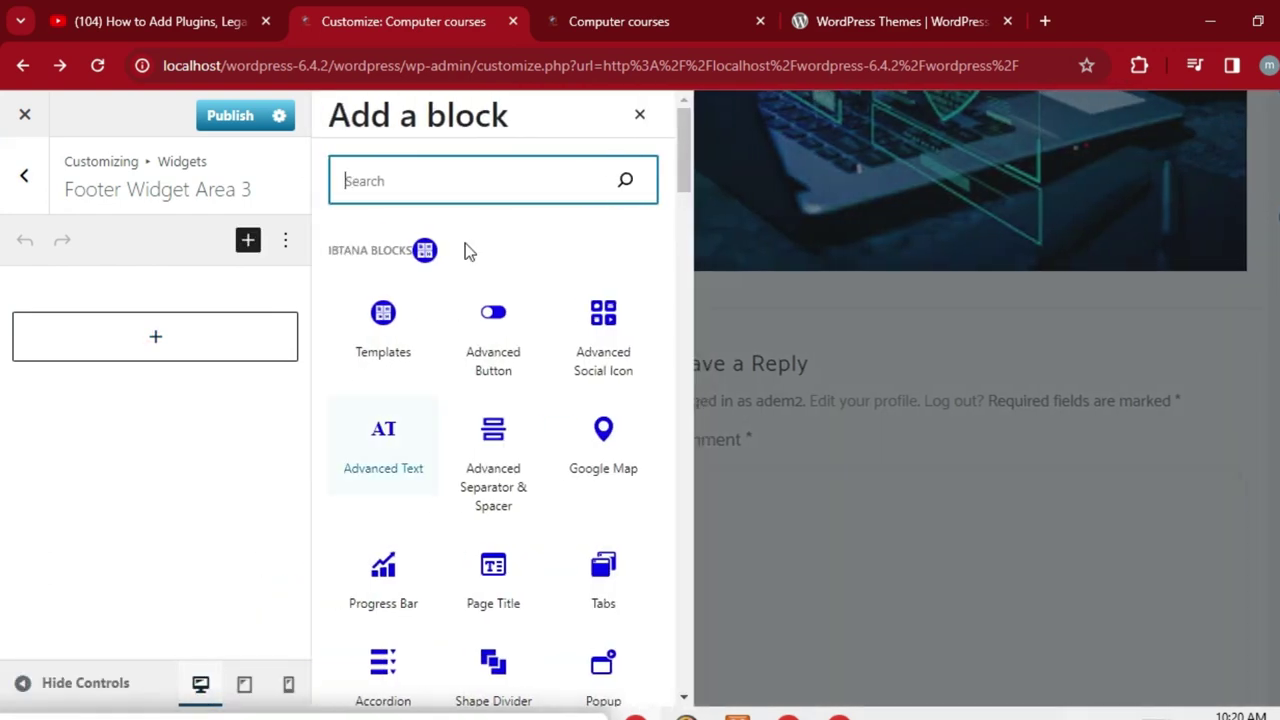
text(se)
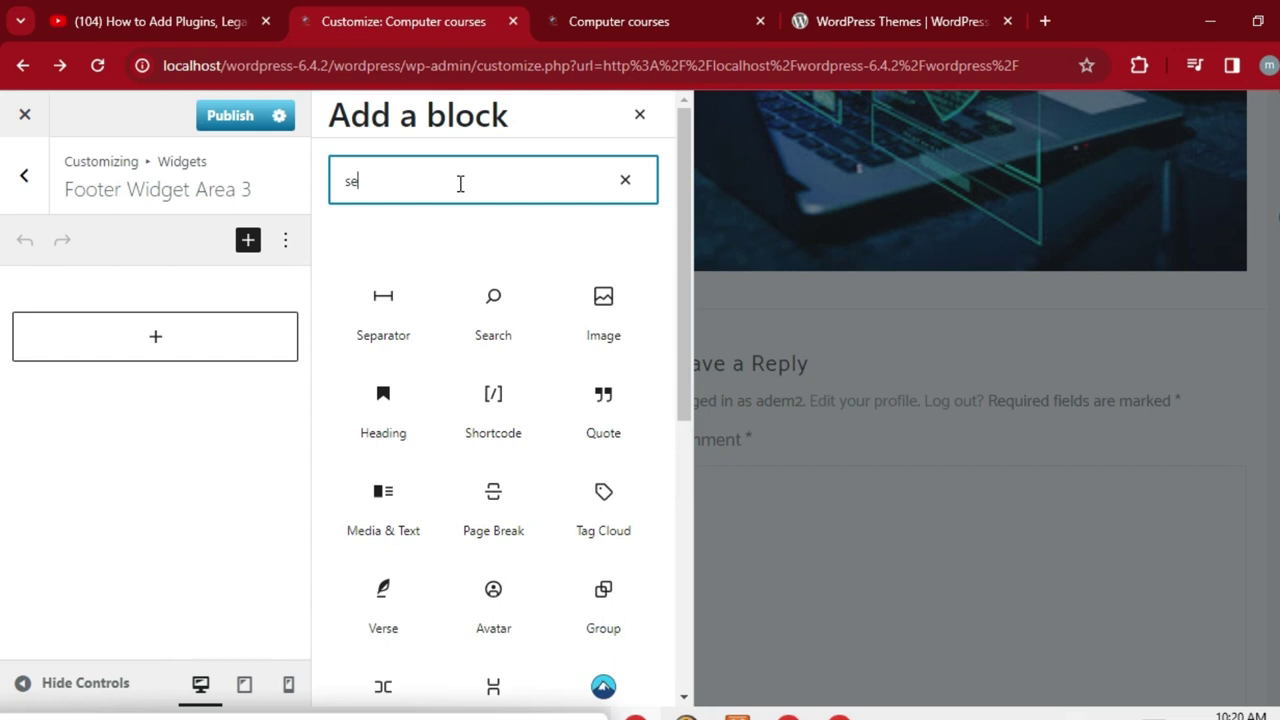
click(381, 300)
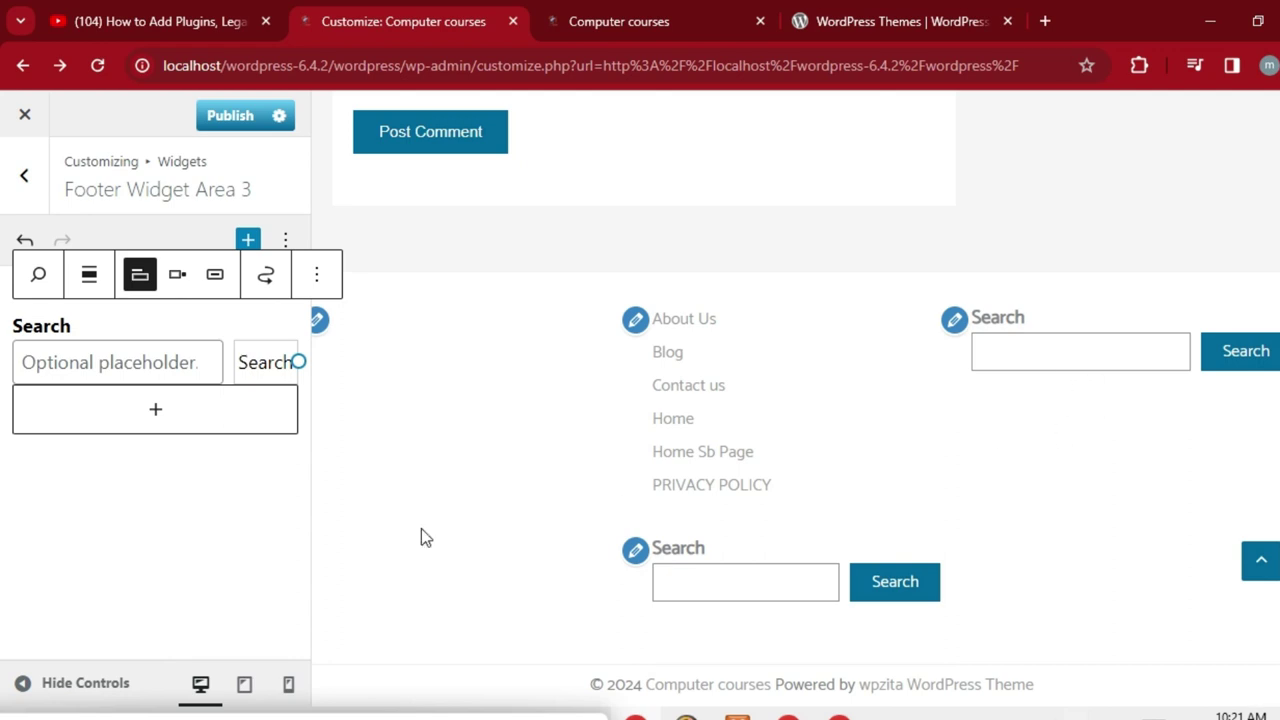
Step: Reopen Footer Widget Area 2 and delete the Search block below the page list
click(25, 180)
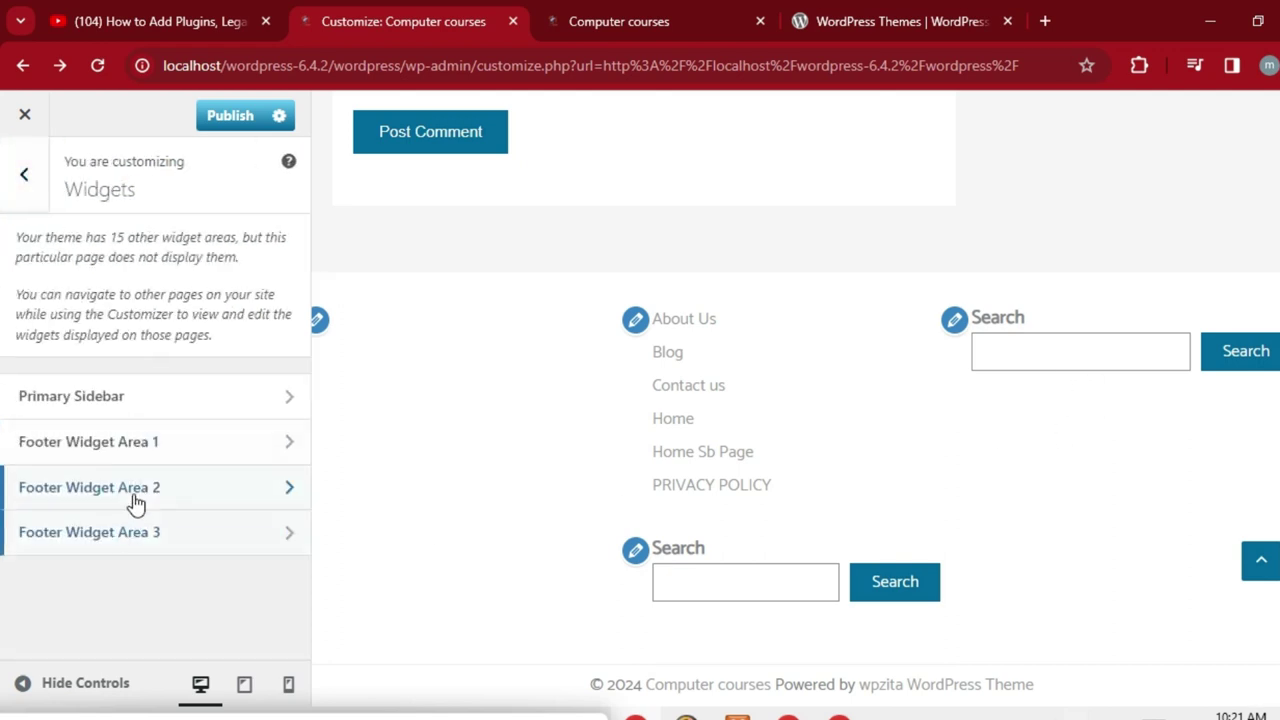
click(133, 494)
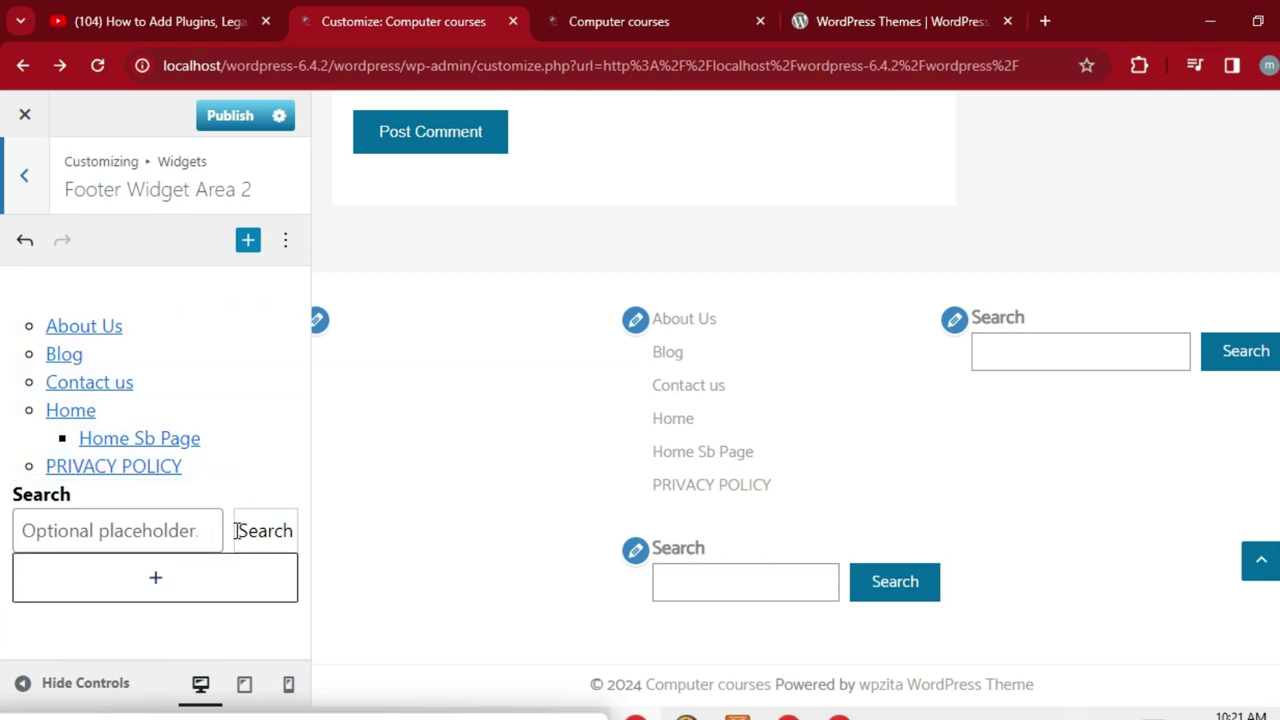
click(150, 580)
click(157, 578)
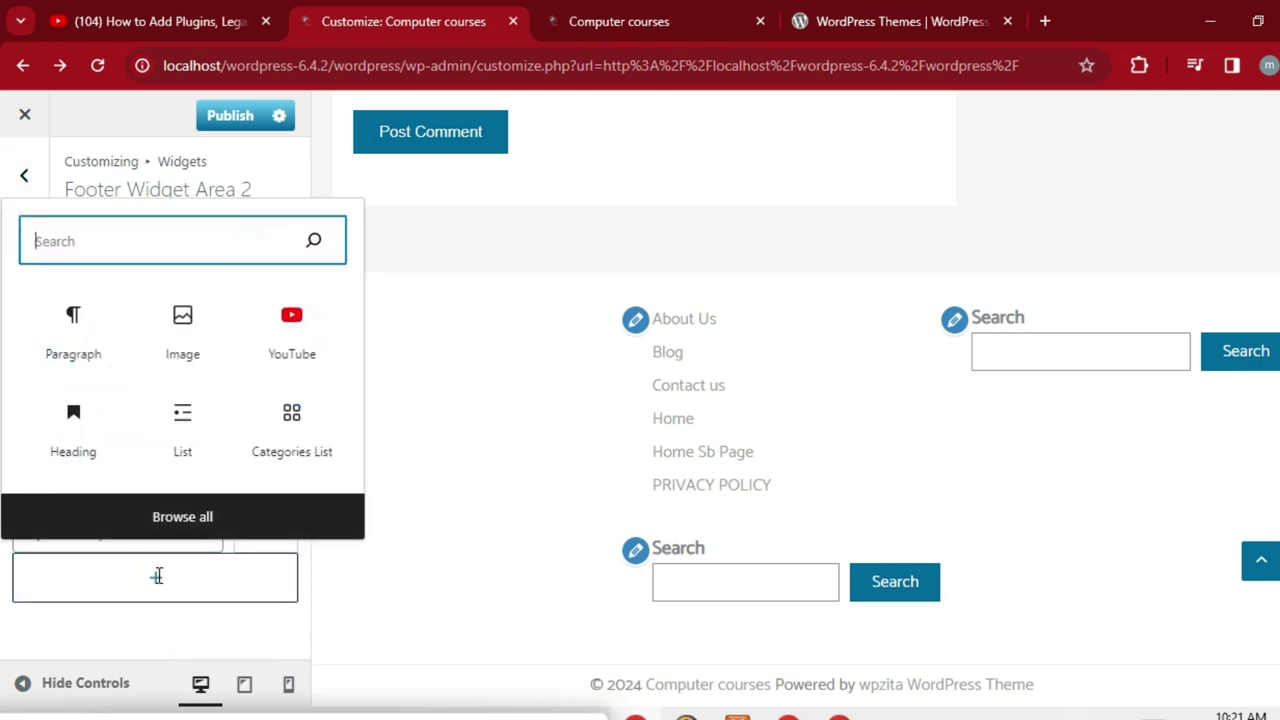
click(409, 340)
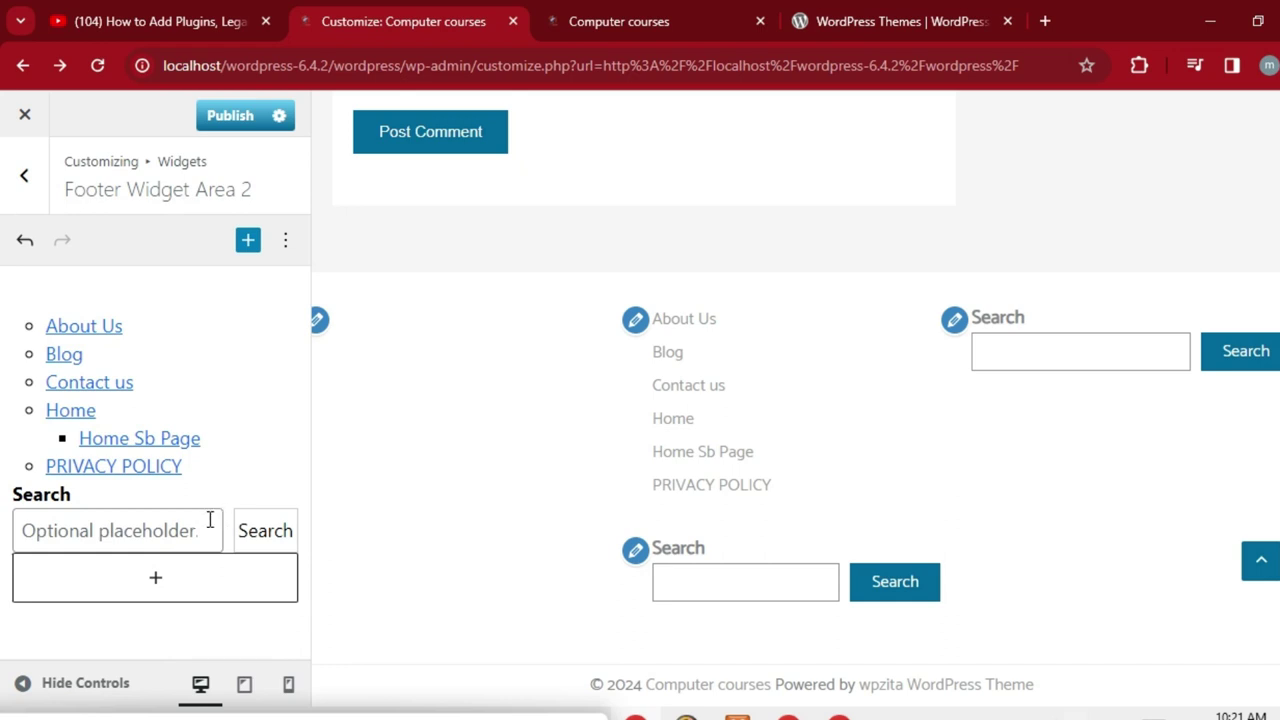
click(210, 519)
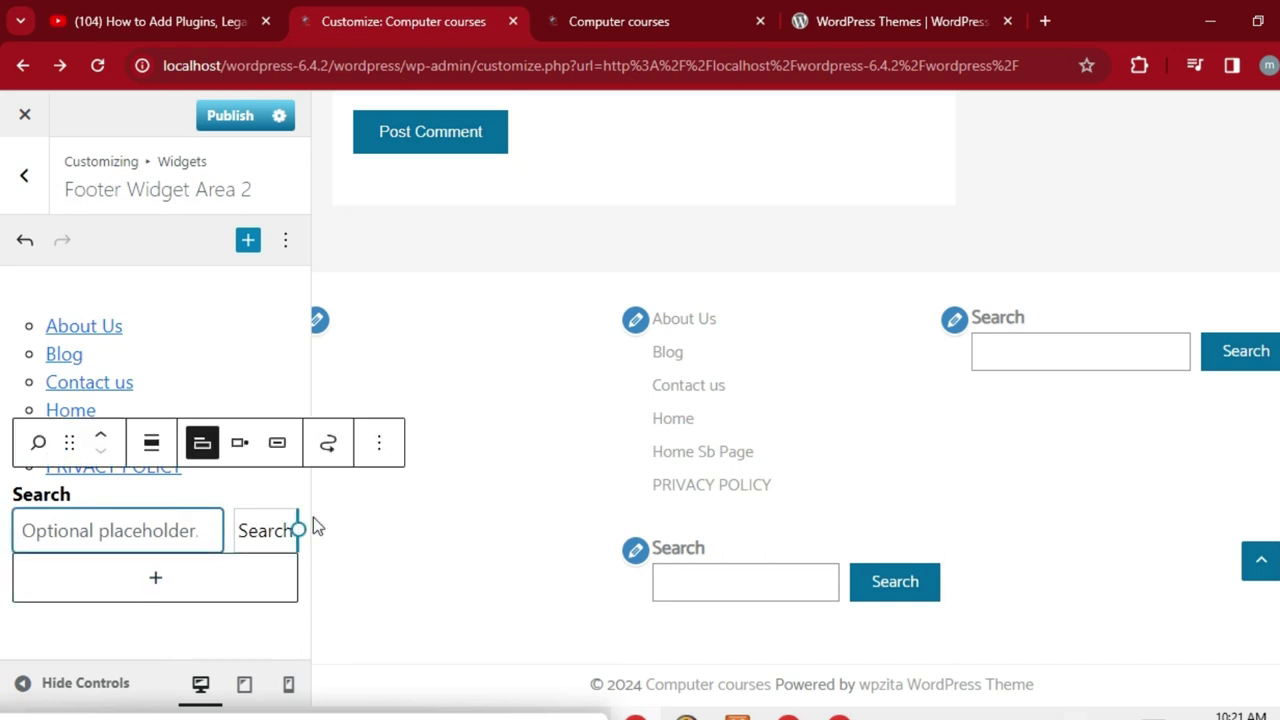
click(385, 447)
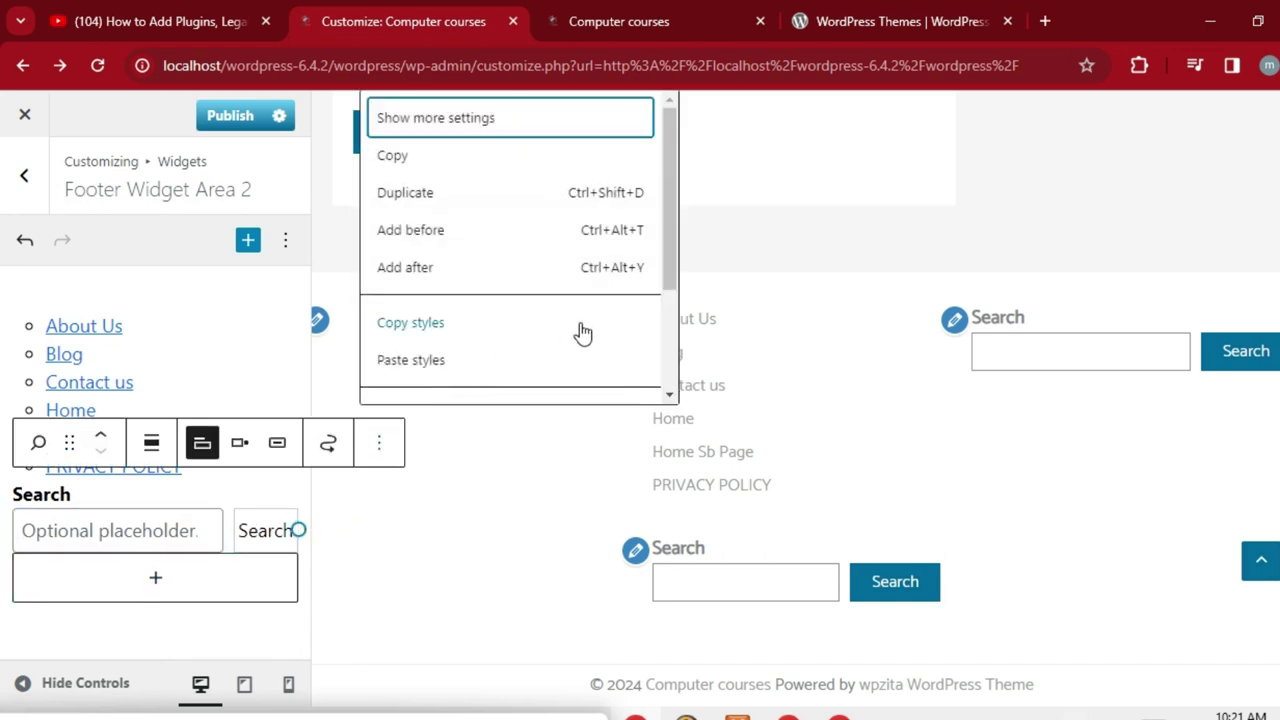
click(657, 244)
drag(659, 246, 660, 358)
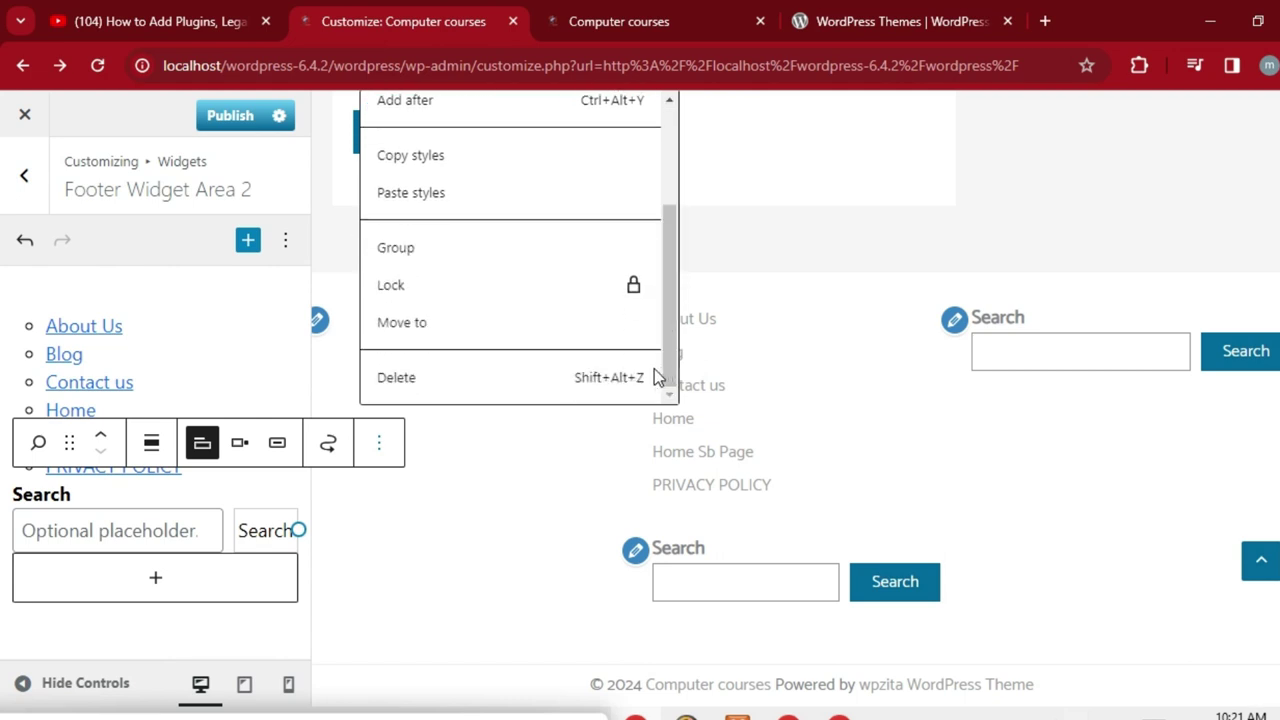
click(521, 373)
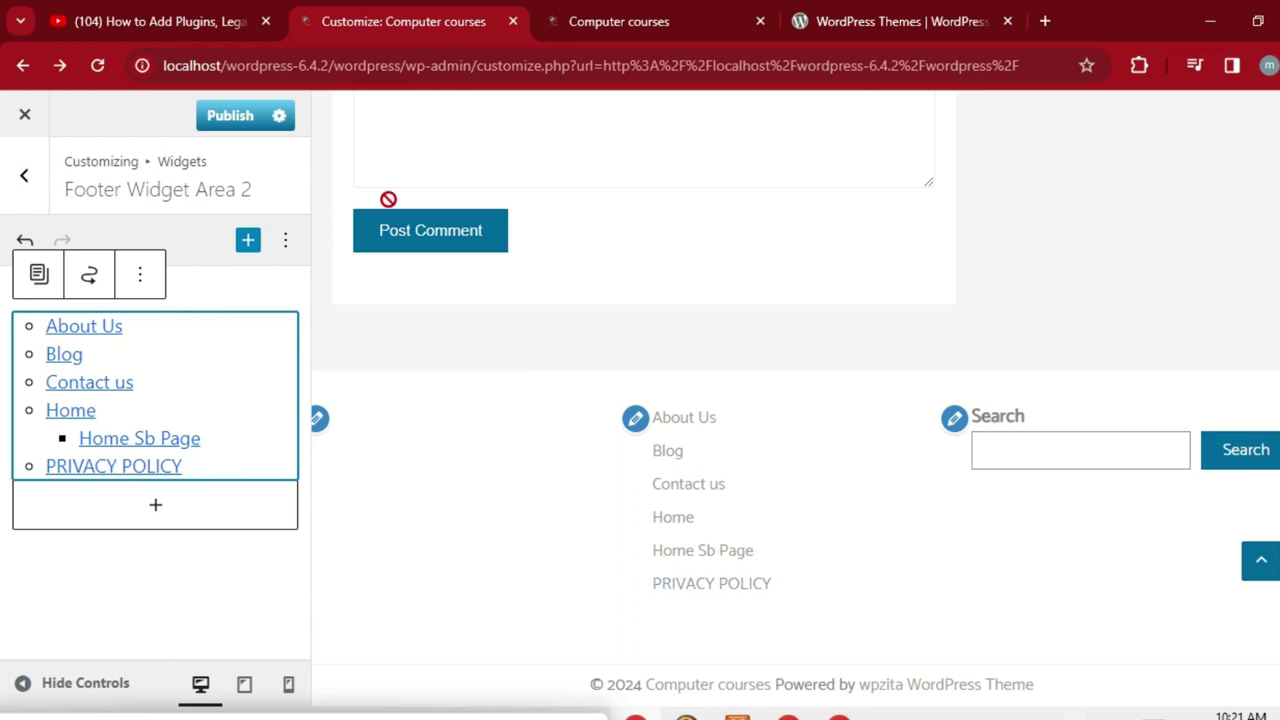
Step: Publish the widget changes and reload the Computer courses home page at its footer
click(230, 118)
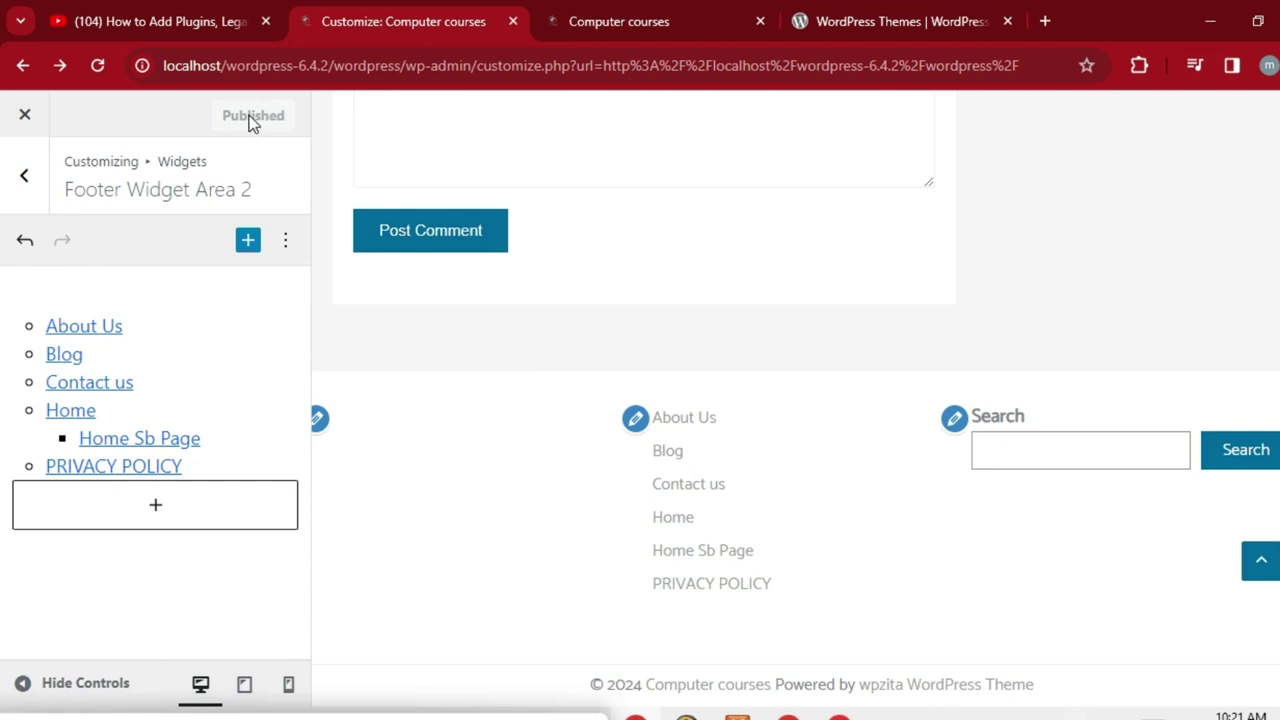
click(594, 24)
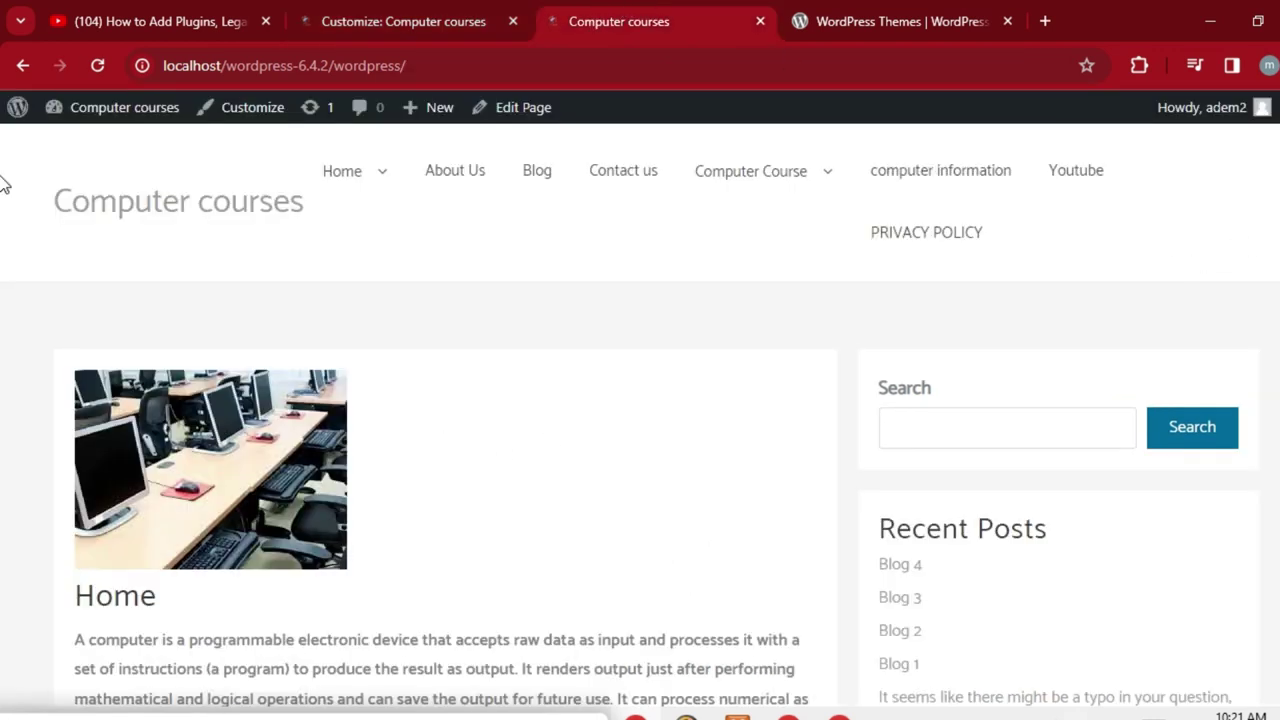
scroll(2, 181, down, 15)
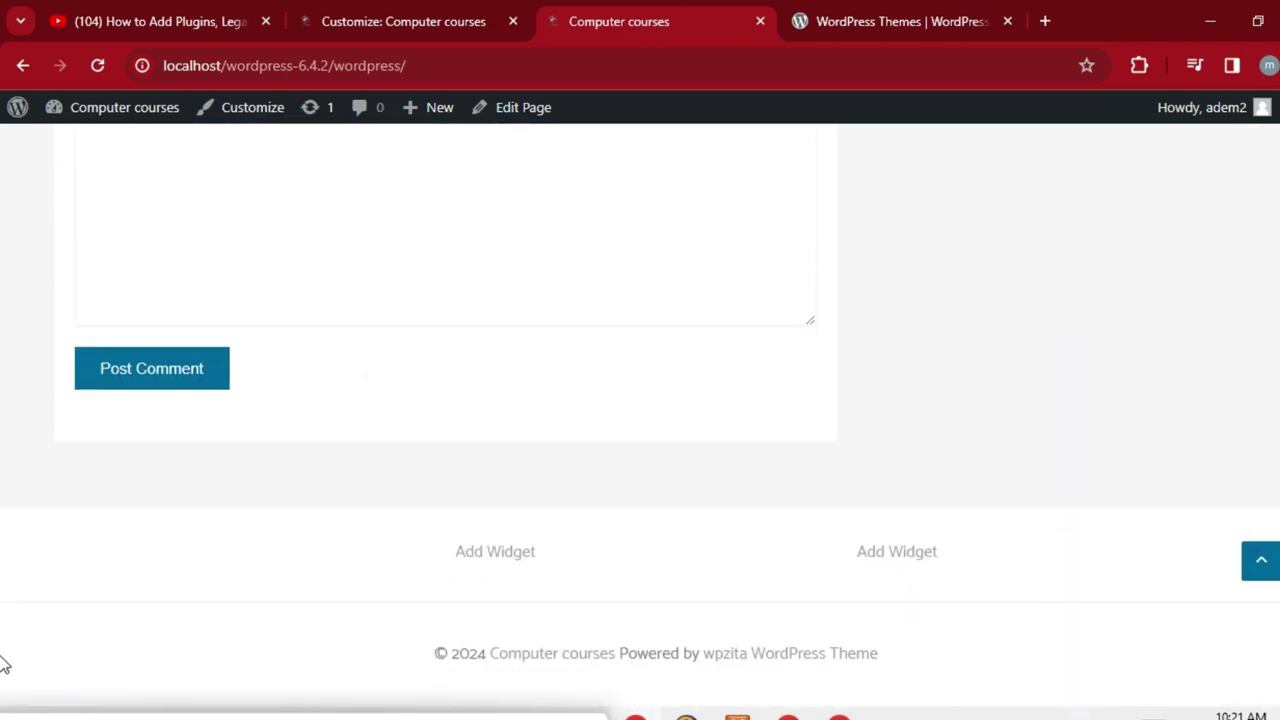
click(99, 66)
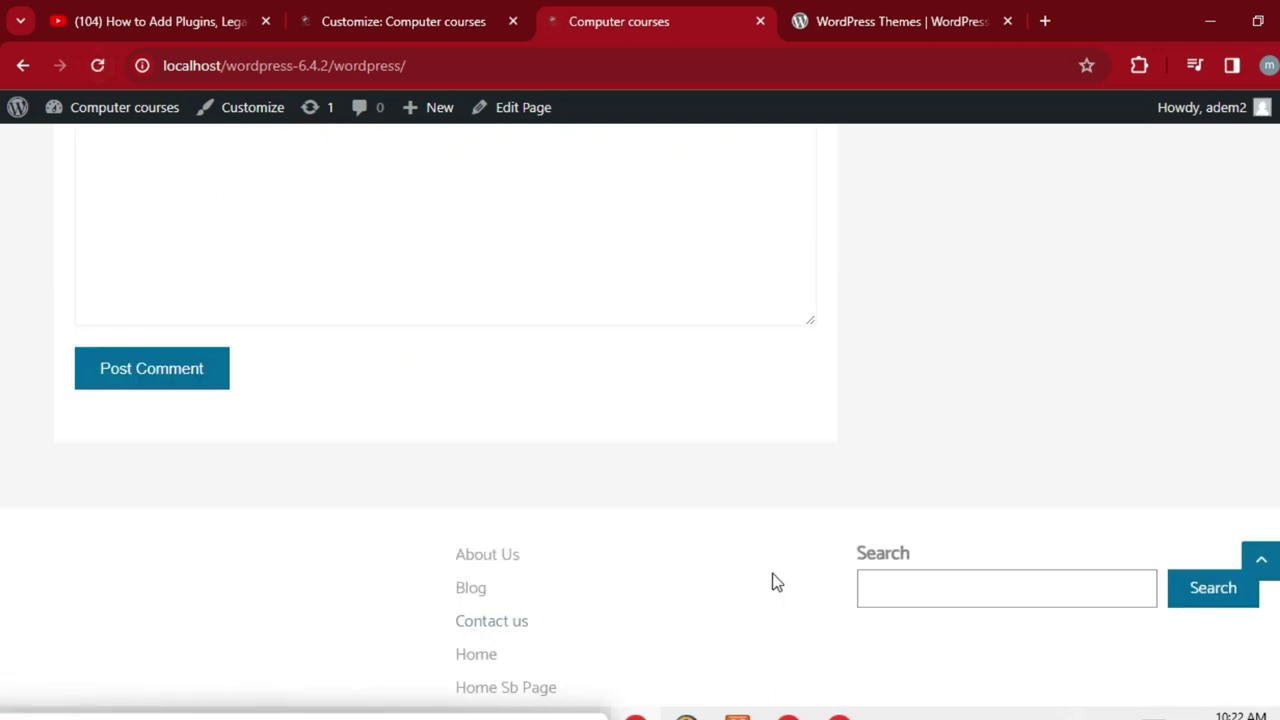
scroll(3, 600, down, 2)
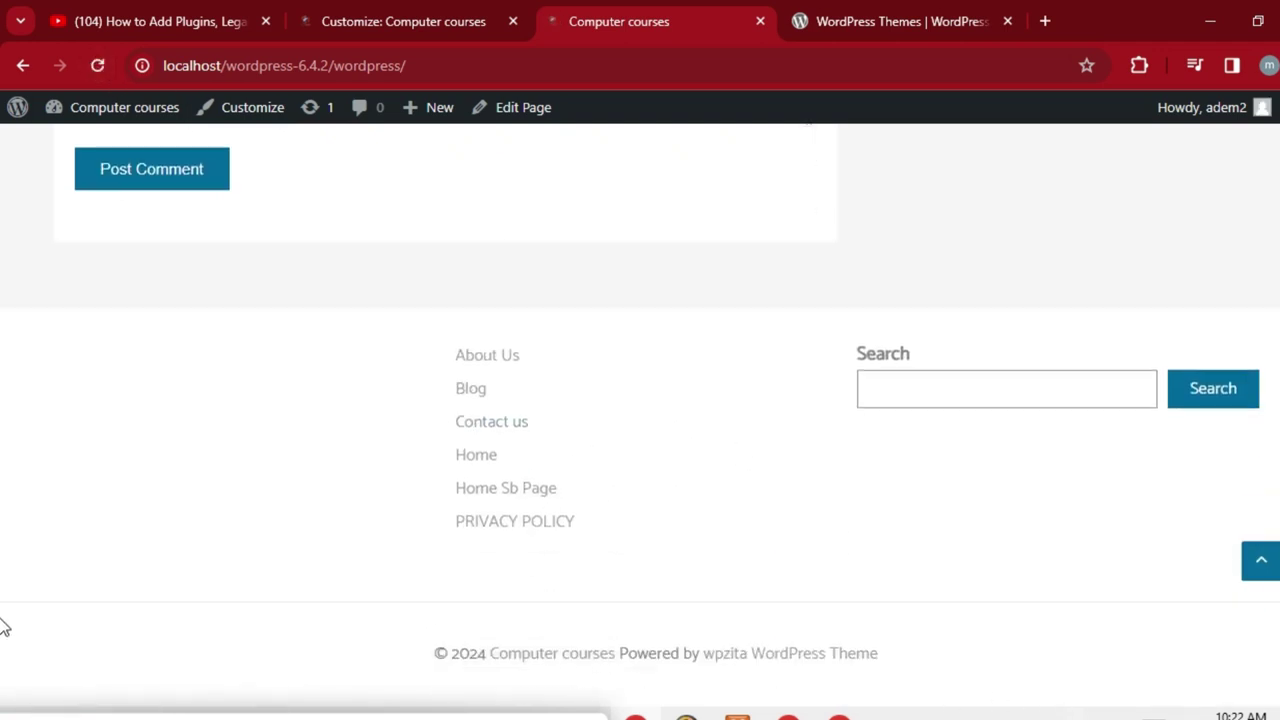
Step: Examine the published home page from the header to the page list and search box in the footer
scroll(3, 607, up, 1)
scroll(3, 607, down, 1)
scroll(3, 600, up, 11)
scroll(3, 480, down, 6)
scroll(3, 535, up, 2)
scroll(3, 620, down, 6)
scroll(3, 620, up, 2)
scroll(3, 640, down, 2)
scroll(3, 610, up, 1)
scroll(3, 652, down, 1)
scroll(3, 400, up, 15)
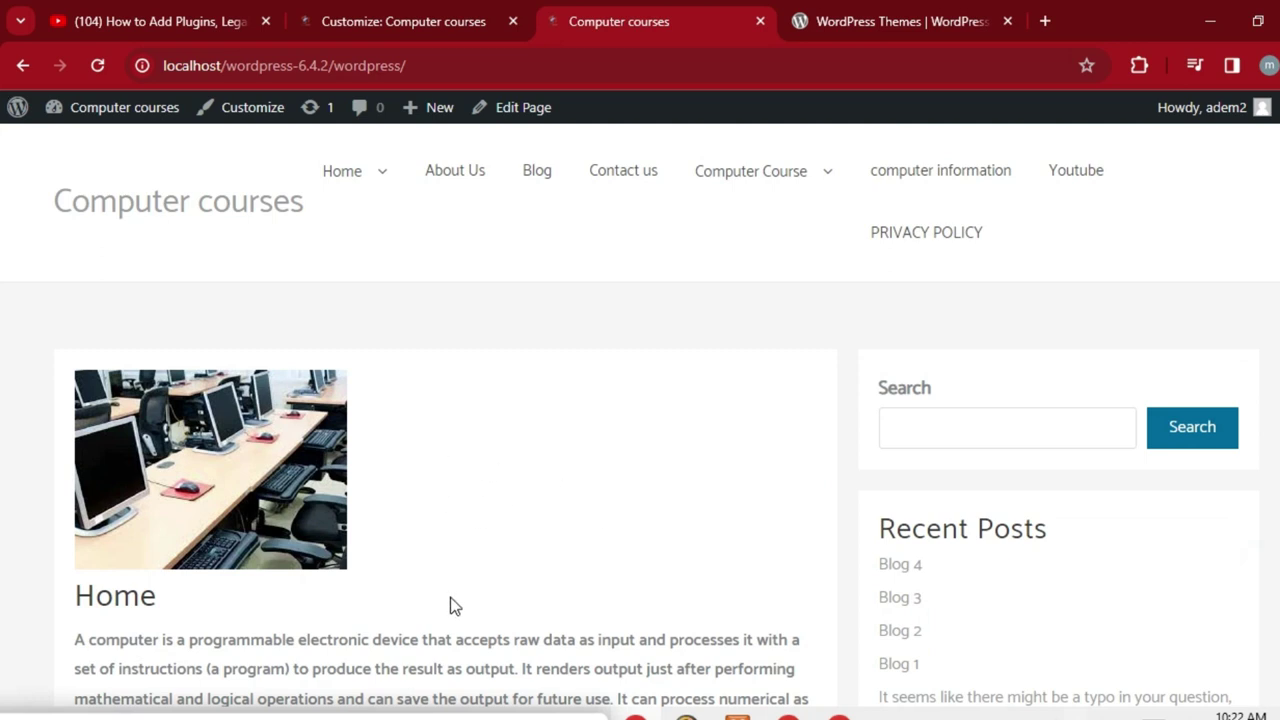
scroll(445, 700, down, 15)
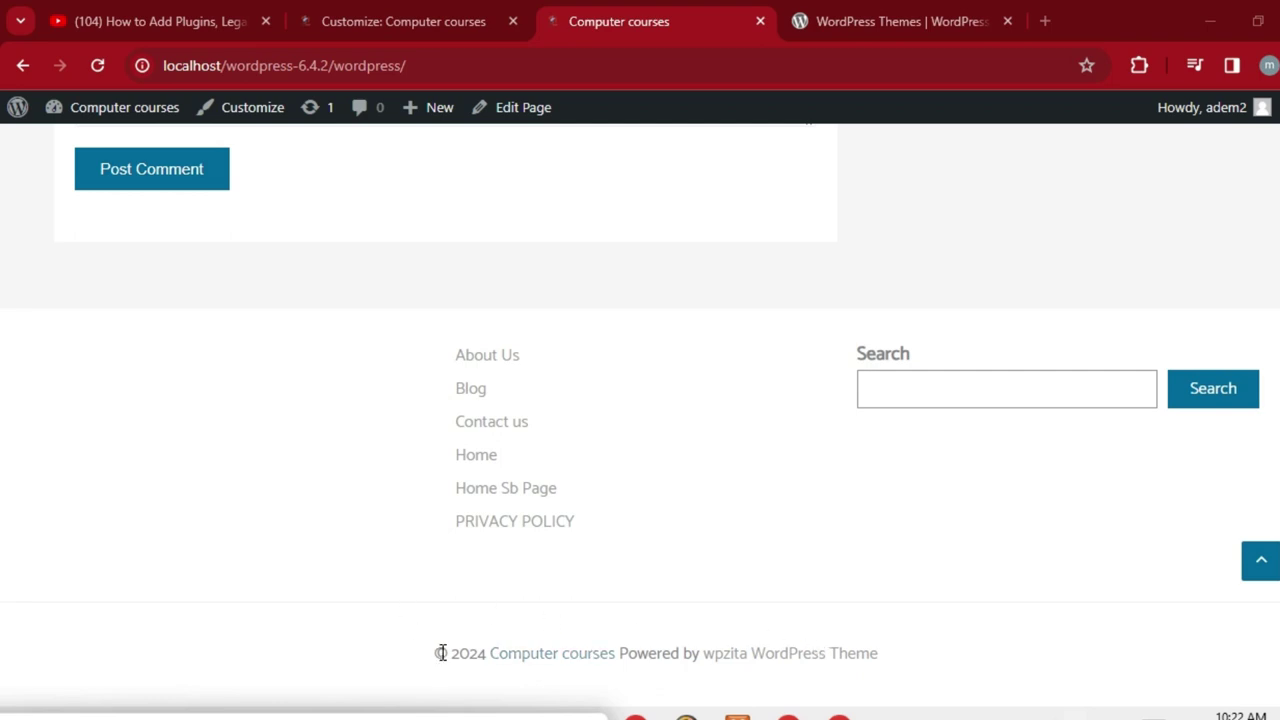
Step: Select the copyright line at the bottom of the published home page, and open the Below Footer layout settings in the Customizer
drag(438, 653, 947, 640)
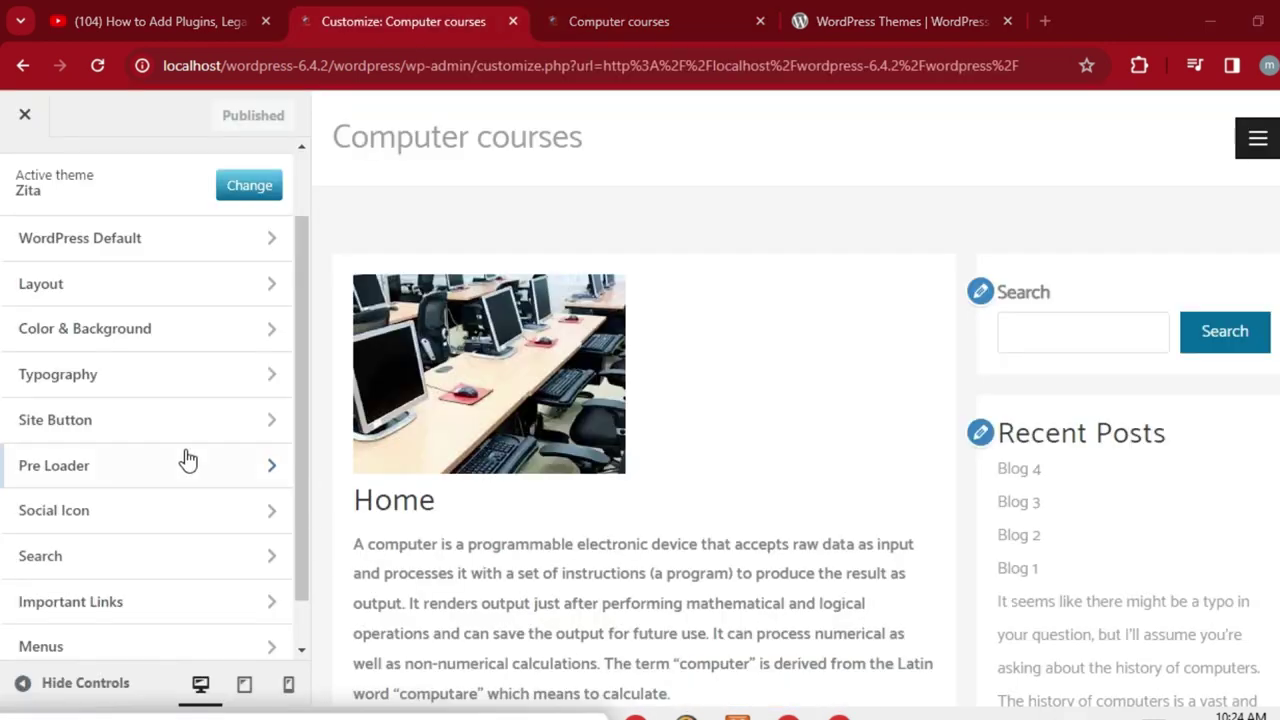
click(166, 283)
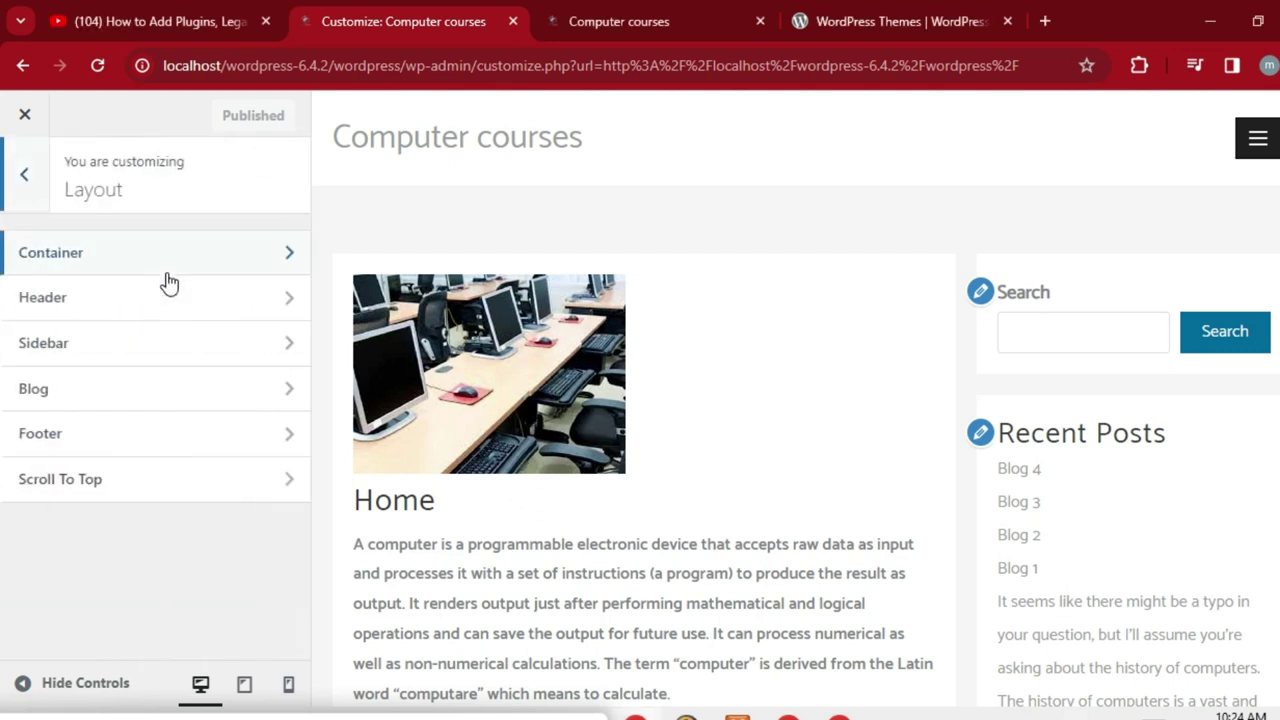
click(140, 440)
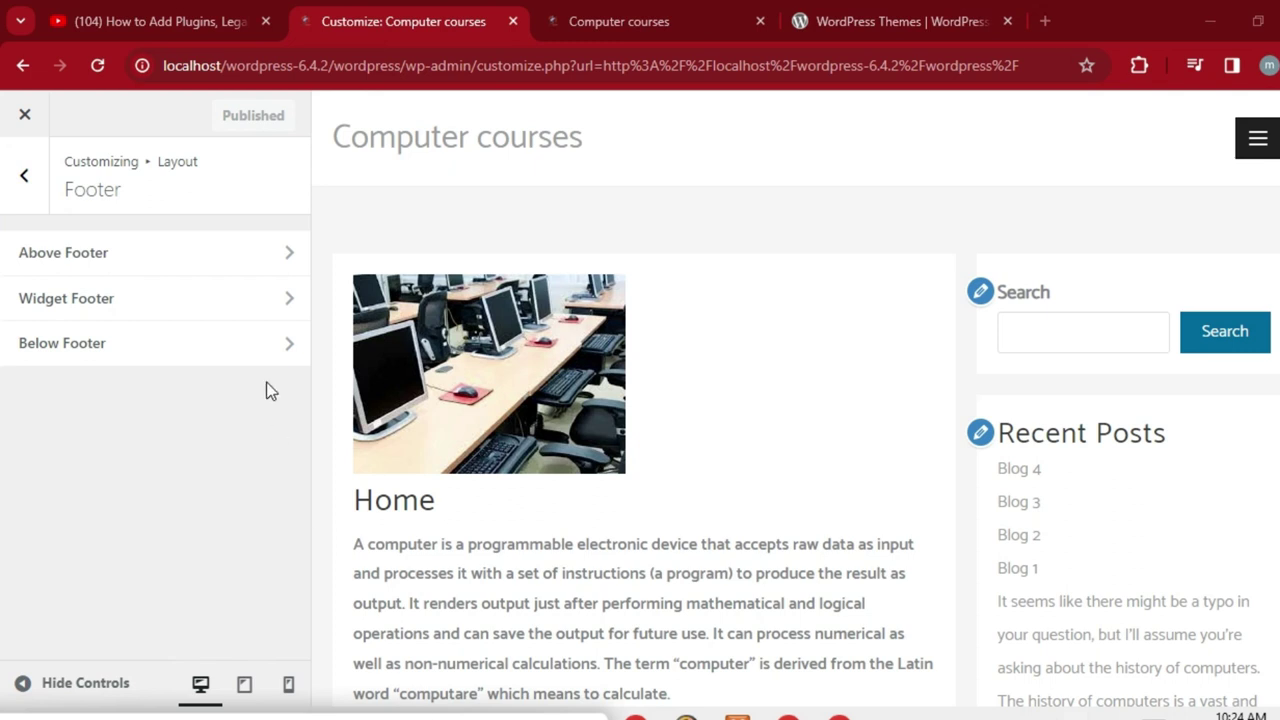
click(222, 352)
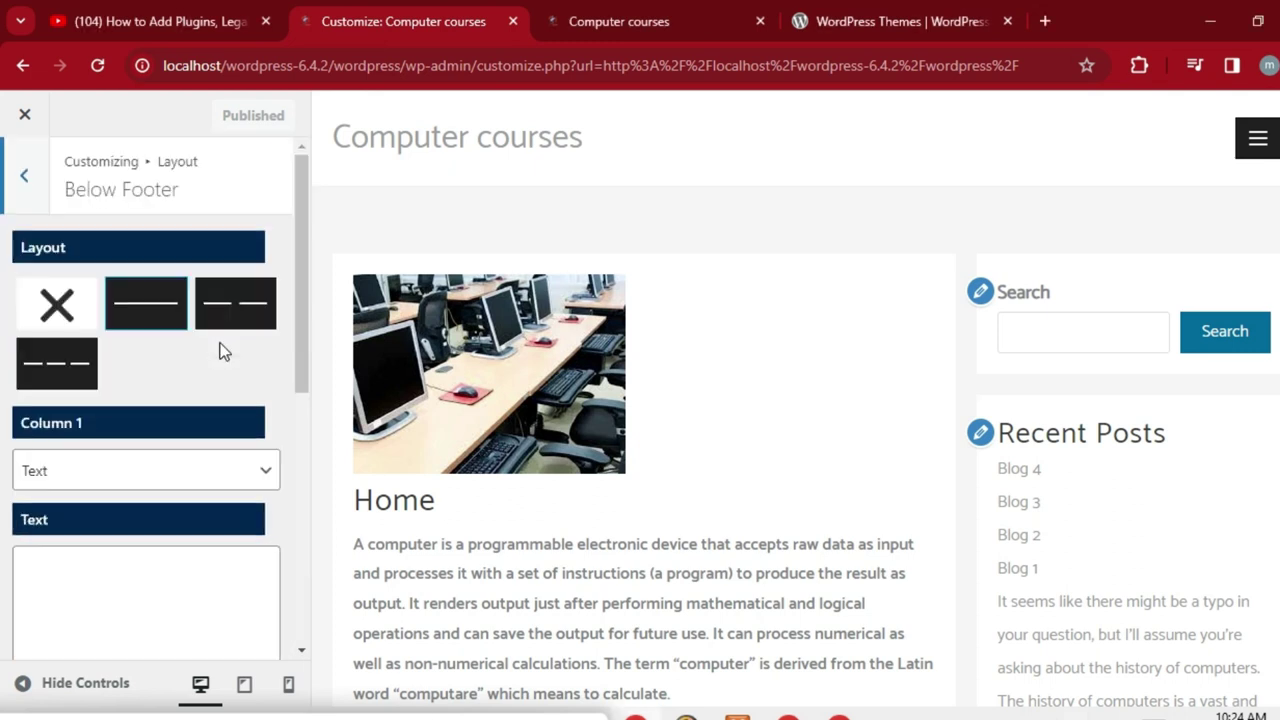
Step: Publish the Below Footer with its layout disabled, and restore the single-column layout
click(57, 308)
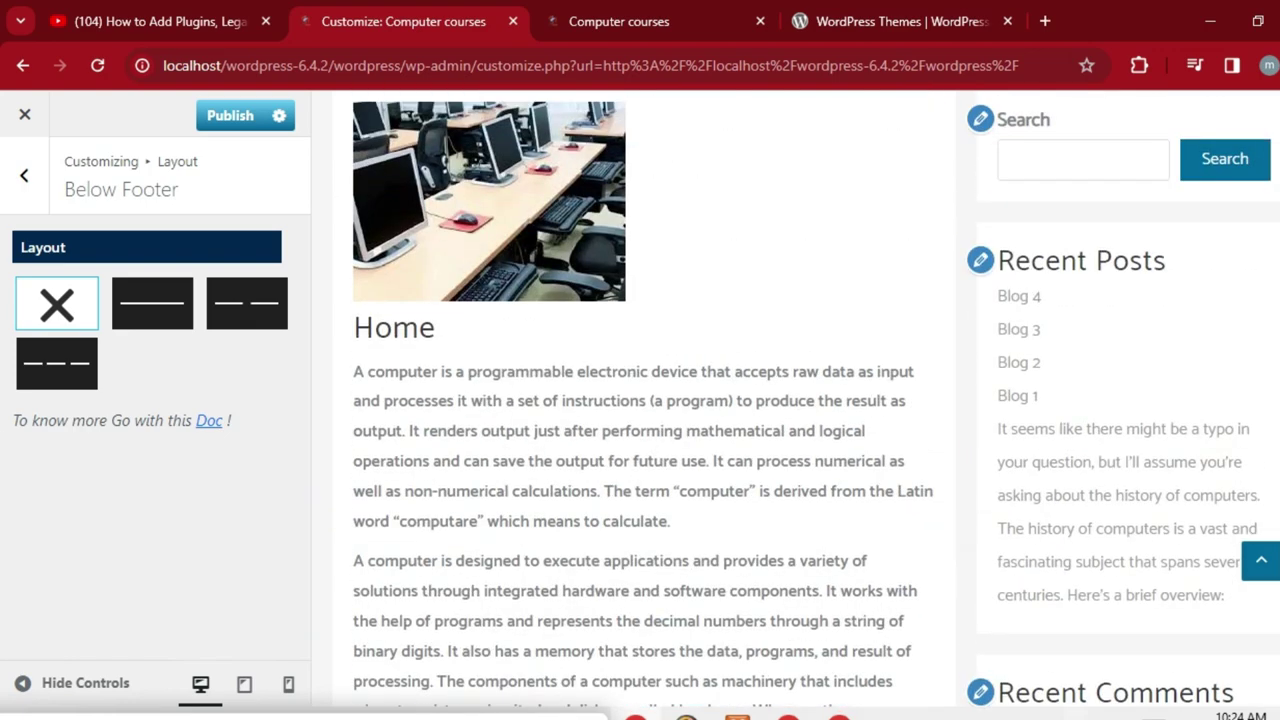
click(240, 110)
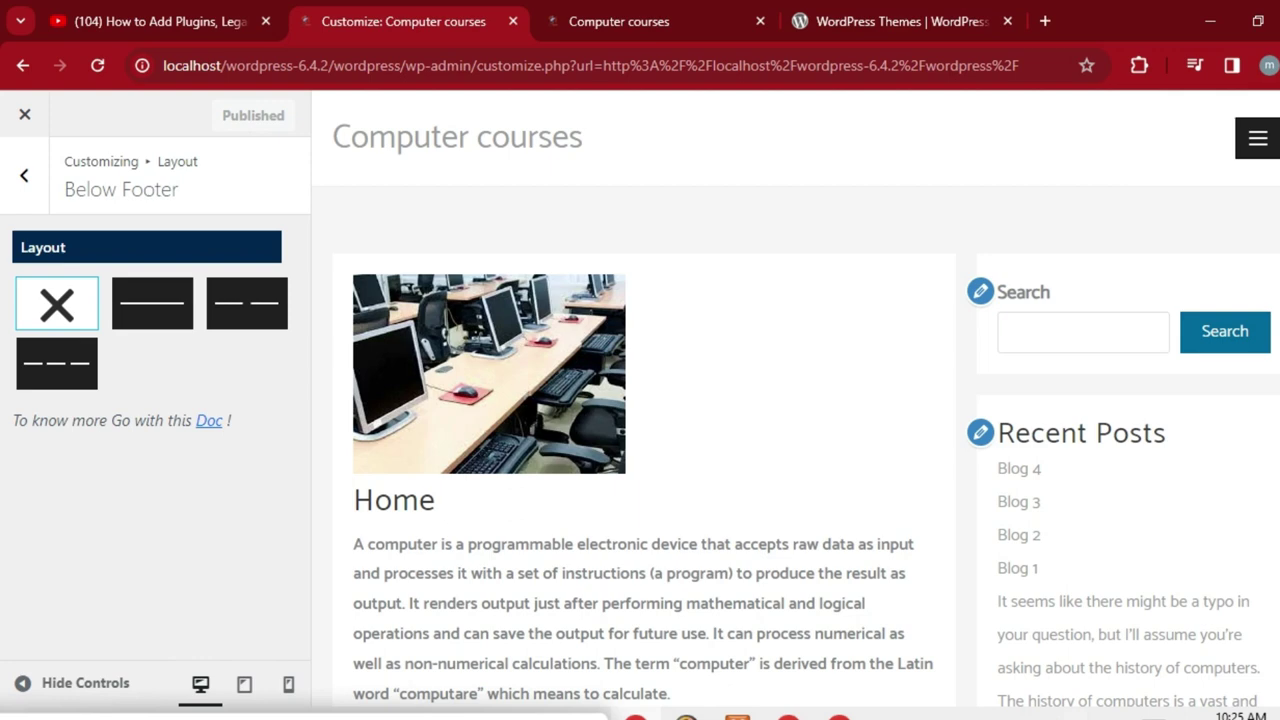
click(152, 302)
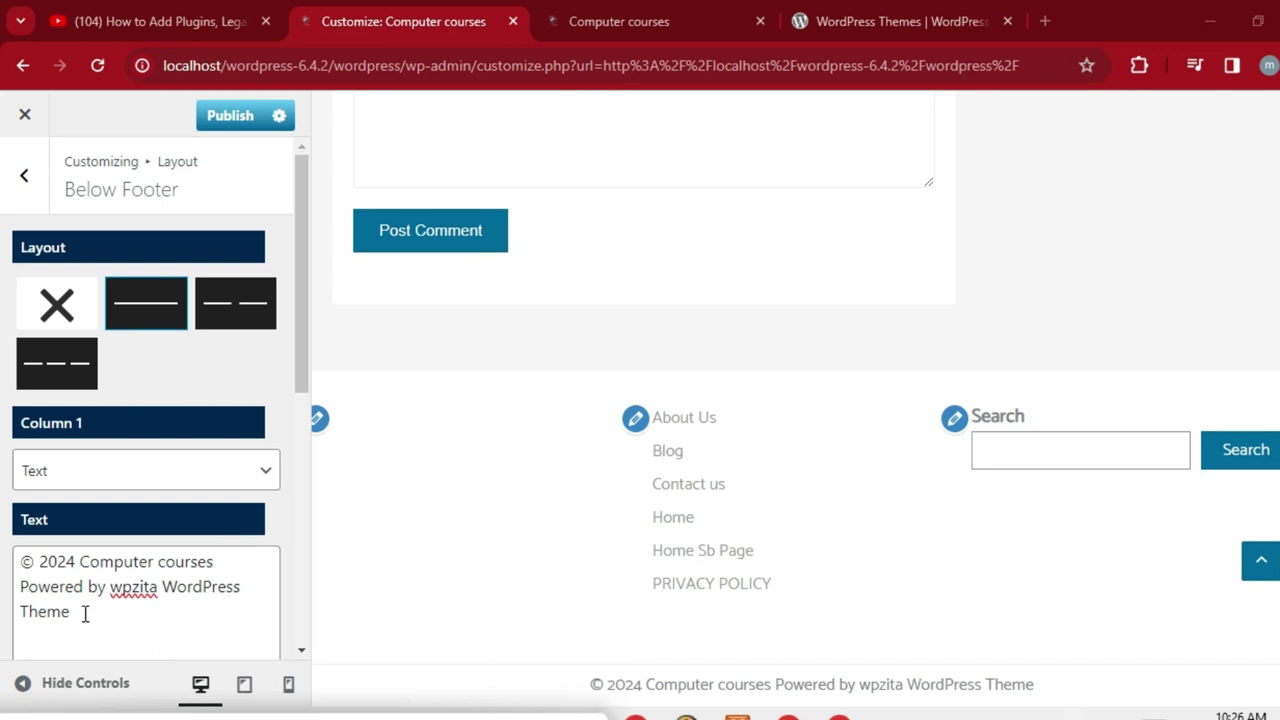
Step: Shorten the Below Footer column text to "© 2024 Computer courses"
click(254, 590)
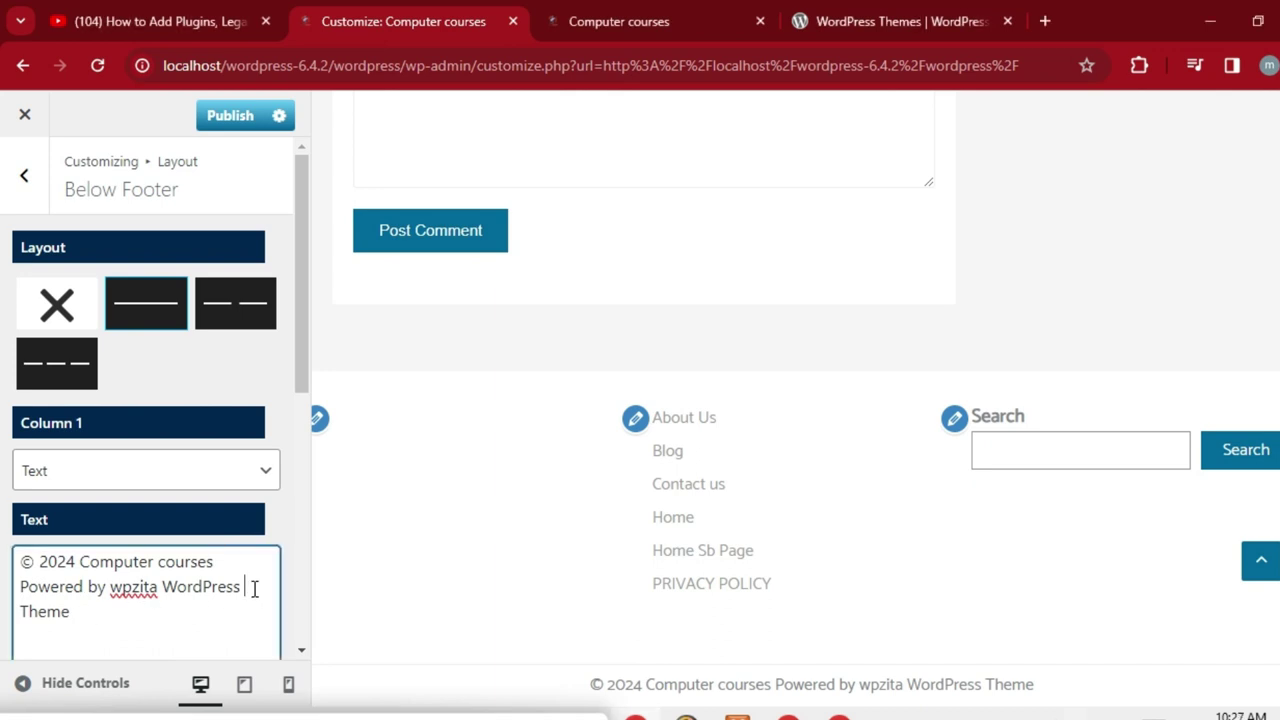
key(BackSpace)
key(BackSpace)
key(BackSpace)
key(BackSpace)
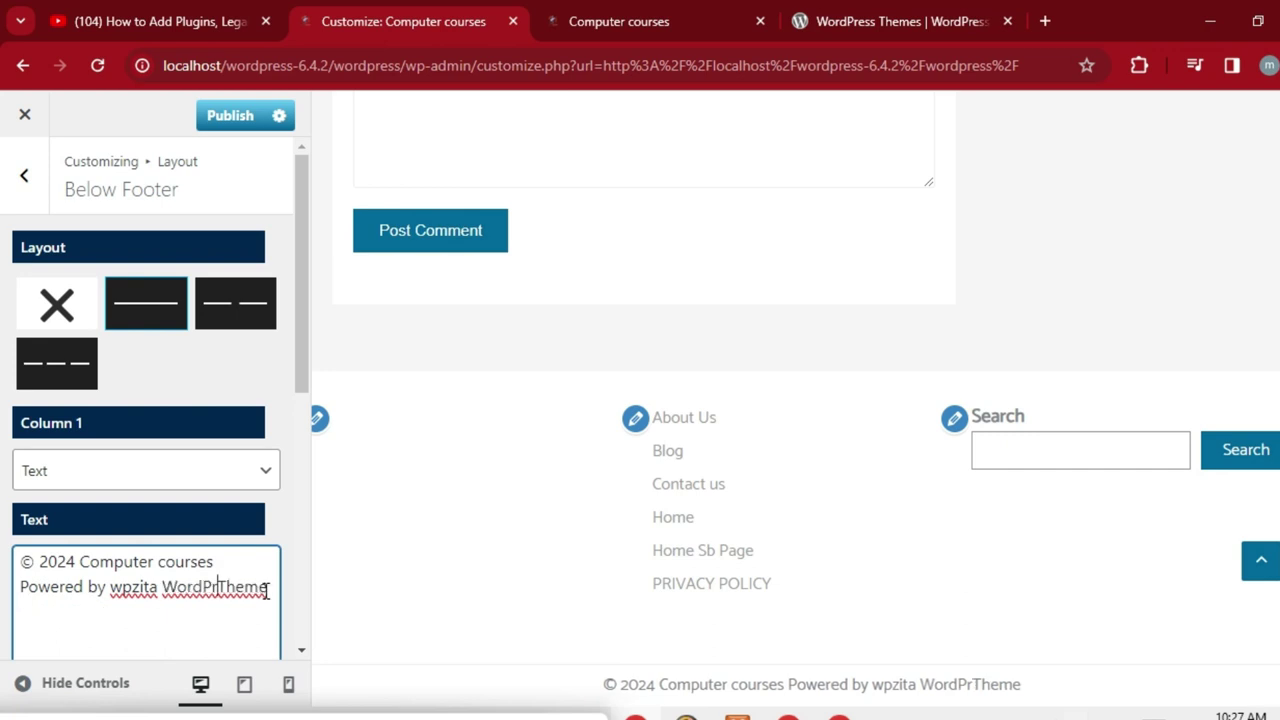
key(BackSpace)
key(BackSpace)
key(BackSpace)
key(BackSpace)
key(BackSpace)
key(BackSpace)
key(BackSpace)
key(BackSpace)
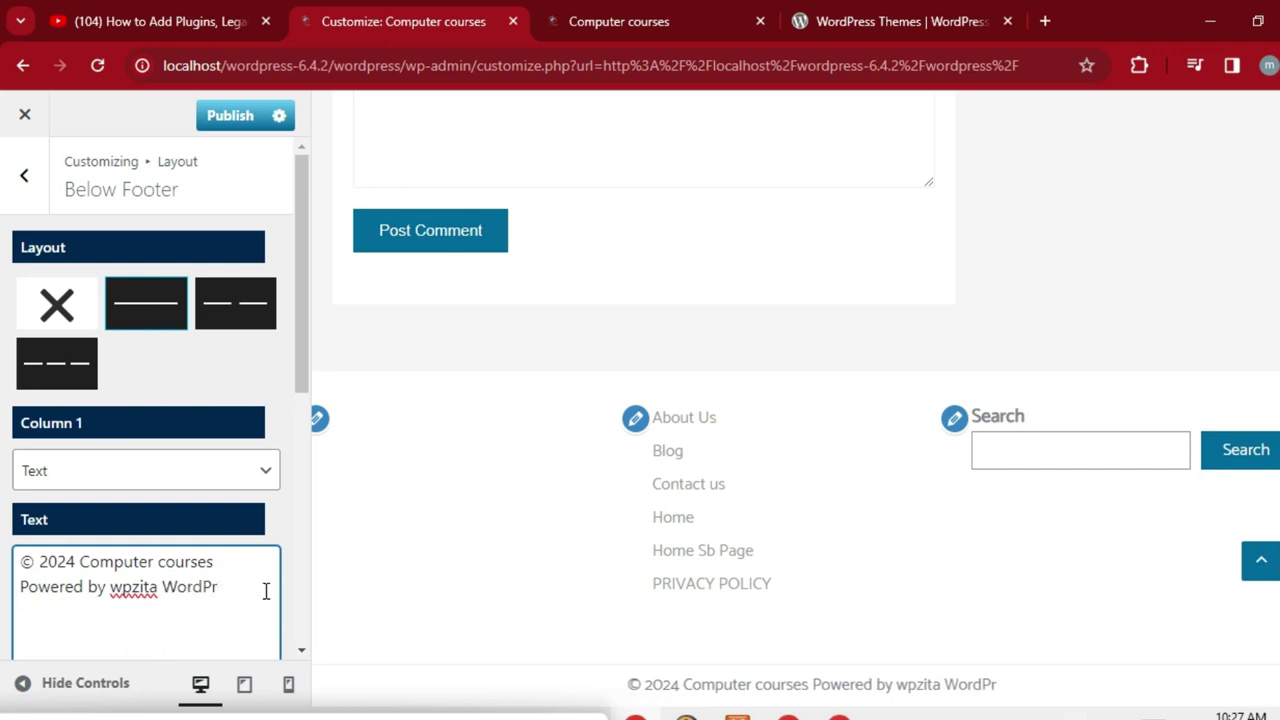
key(BackSpace)
key(BackSpace)
key(BackSpace)
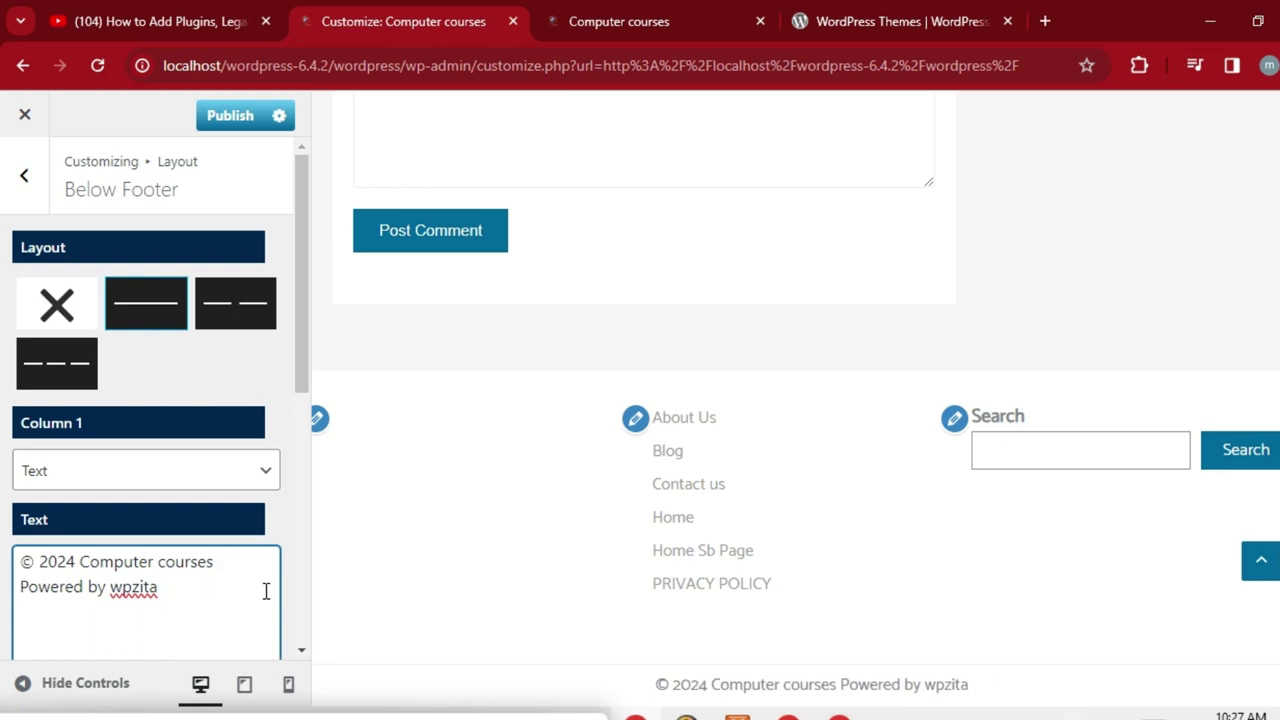
key(BackSpace)
key(BackSpace)
key(BackSpace)
key(BackSpace)
key(BackSpace)
key(BackSpace)
key(BackSpace)
key(BackSpace)
key(BackSpace)
key(BackSpace)
key(BackSpace)
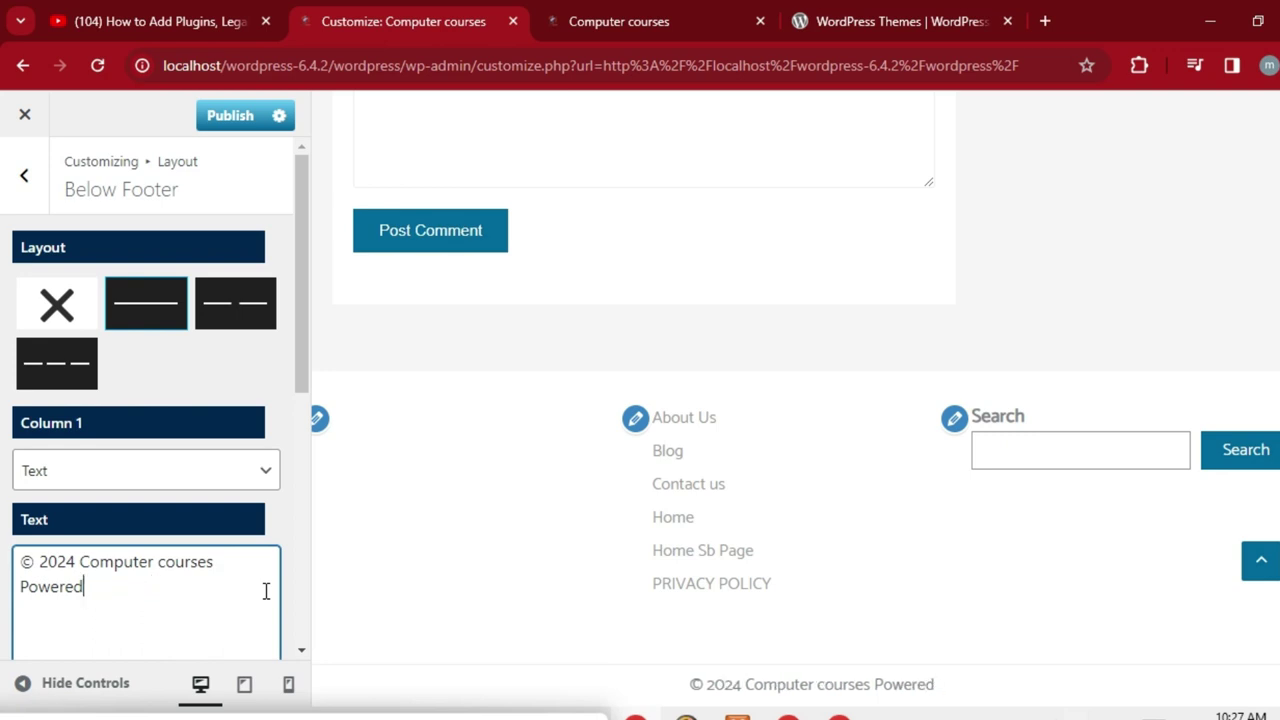
key(BackSpace)
key(BackSpace)
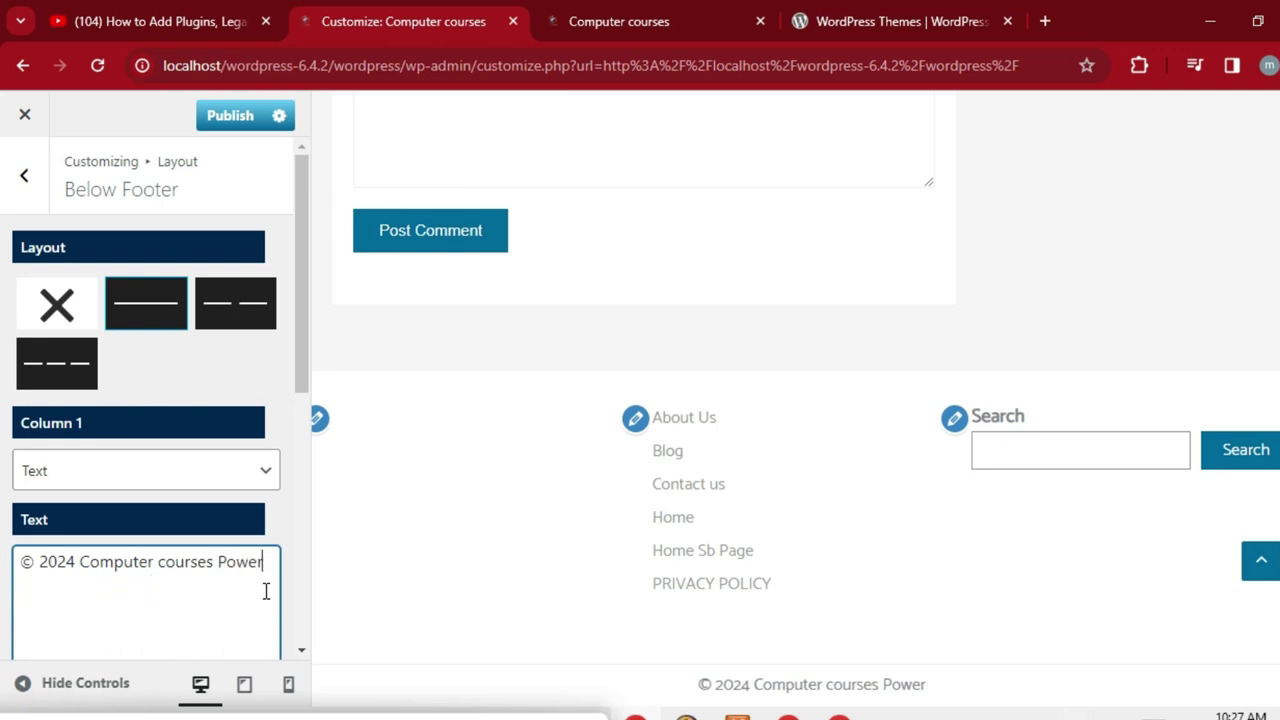
key(BackSpace)
key(BackSpace)
key(BackSpace)
key(BackSpace)
key(BackSpace)
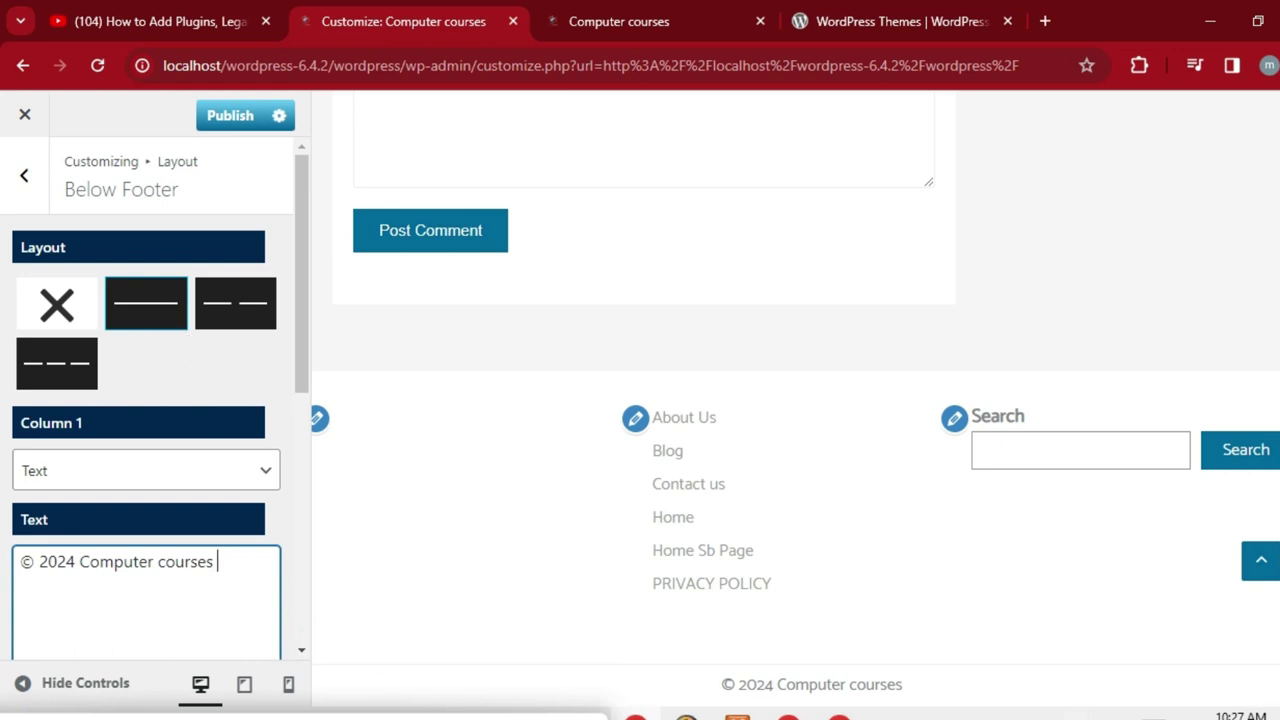
Step: Apply the dark color scheme to the Below Footer bar
drag(307, 361, 303, 620)
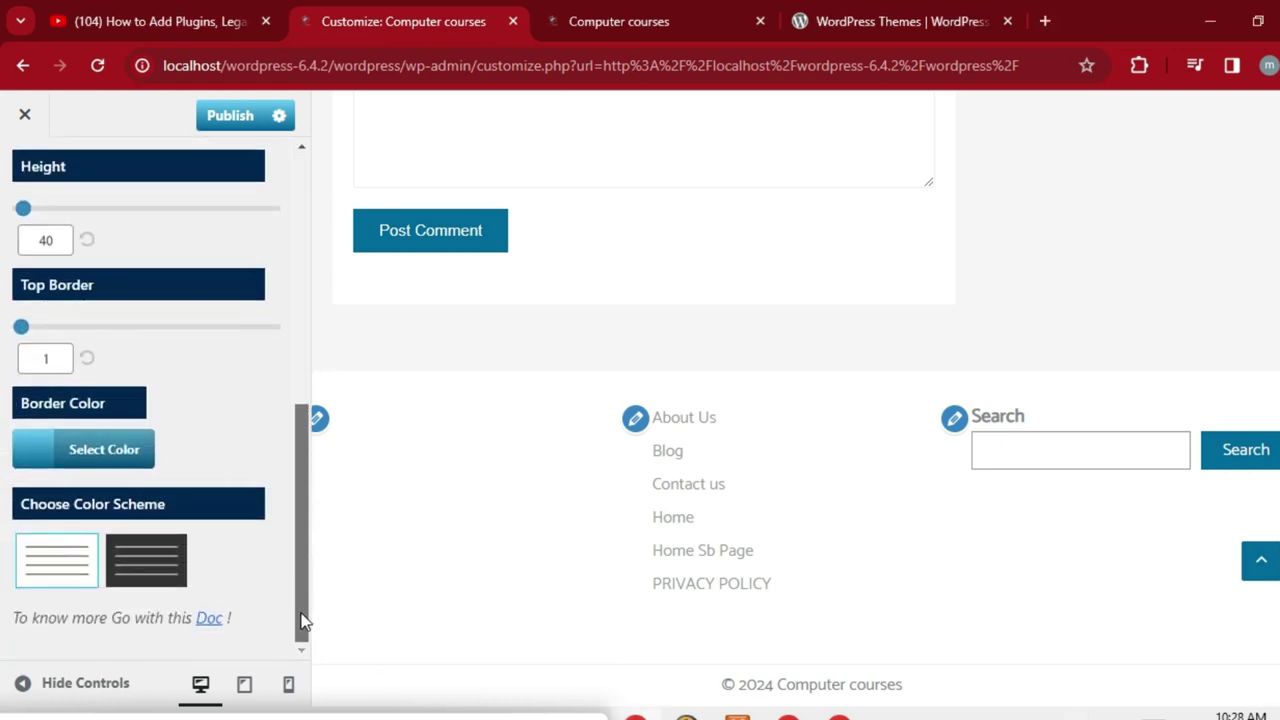
click(155, 573)
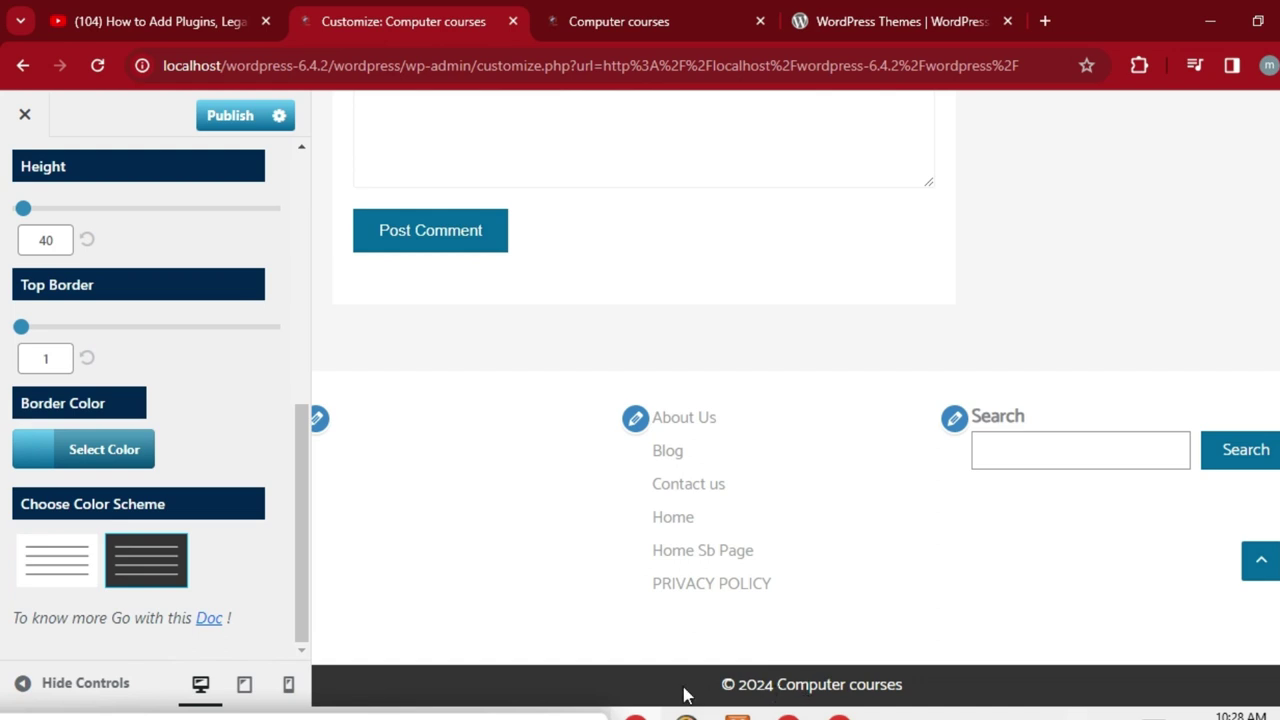
drag(298, 610, 298, 356)
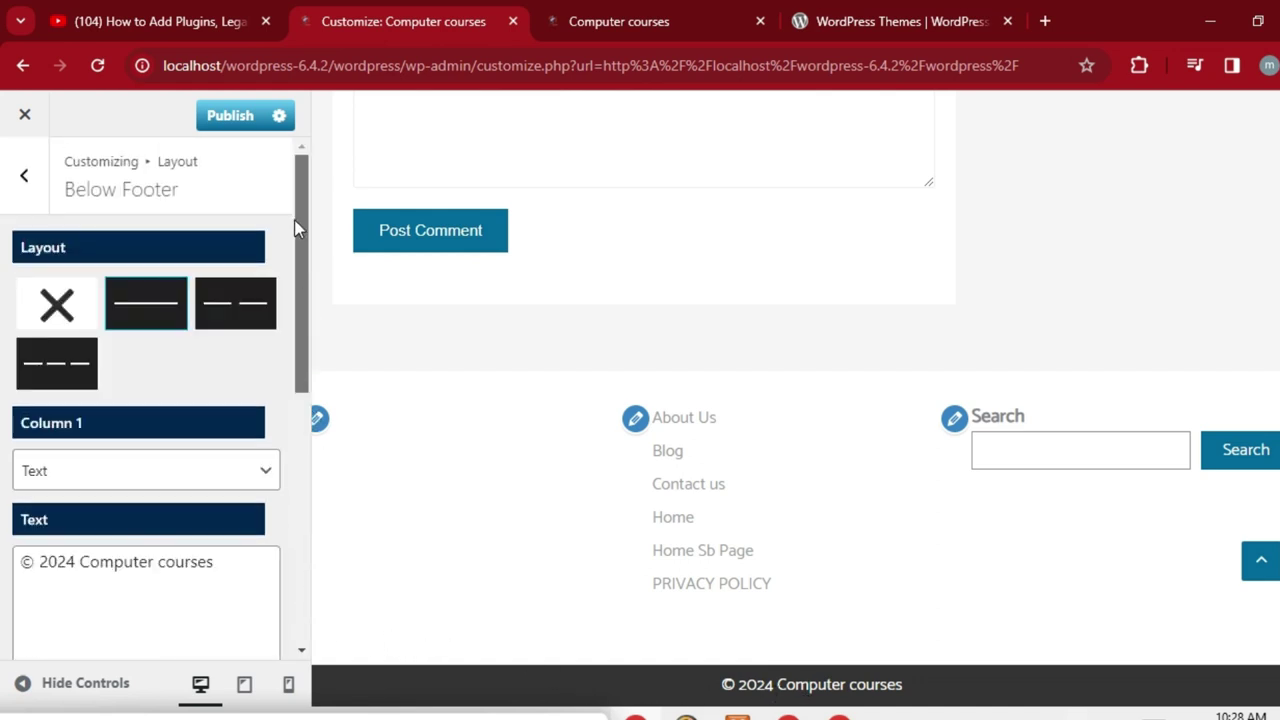
Step: Publish the Below Footer changes and reload the Computer courses home page
click(230, 115)
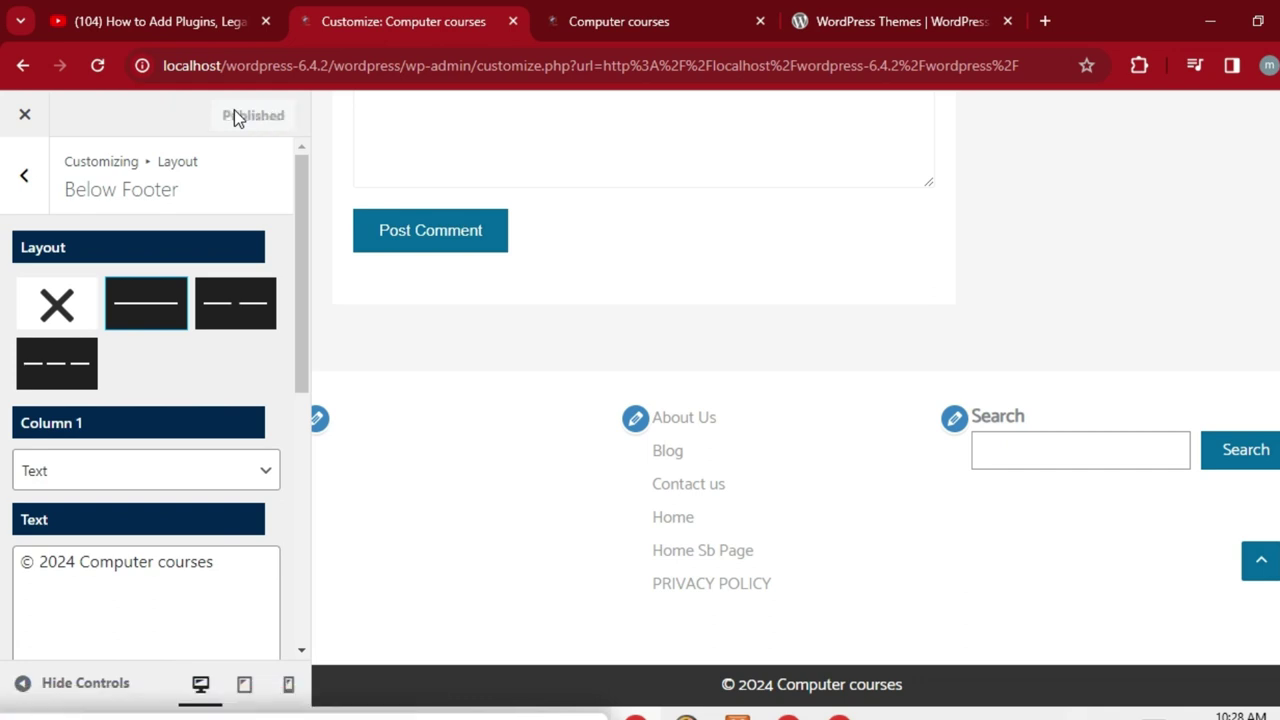
click(620, 21)
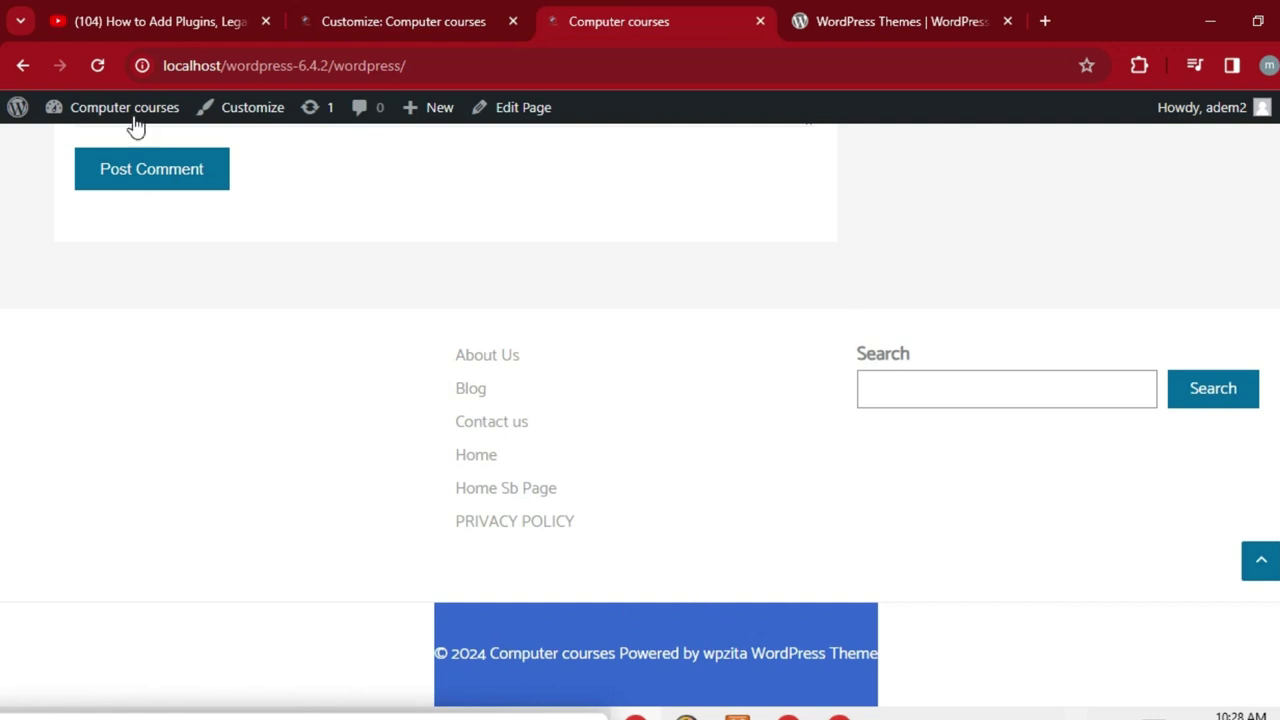
click(100, 65)
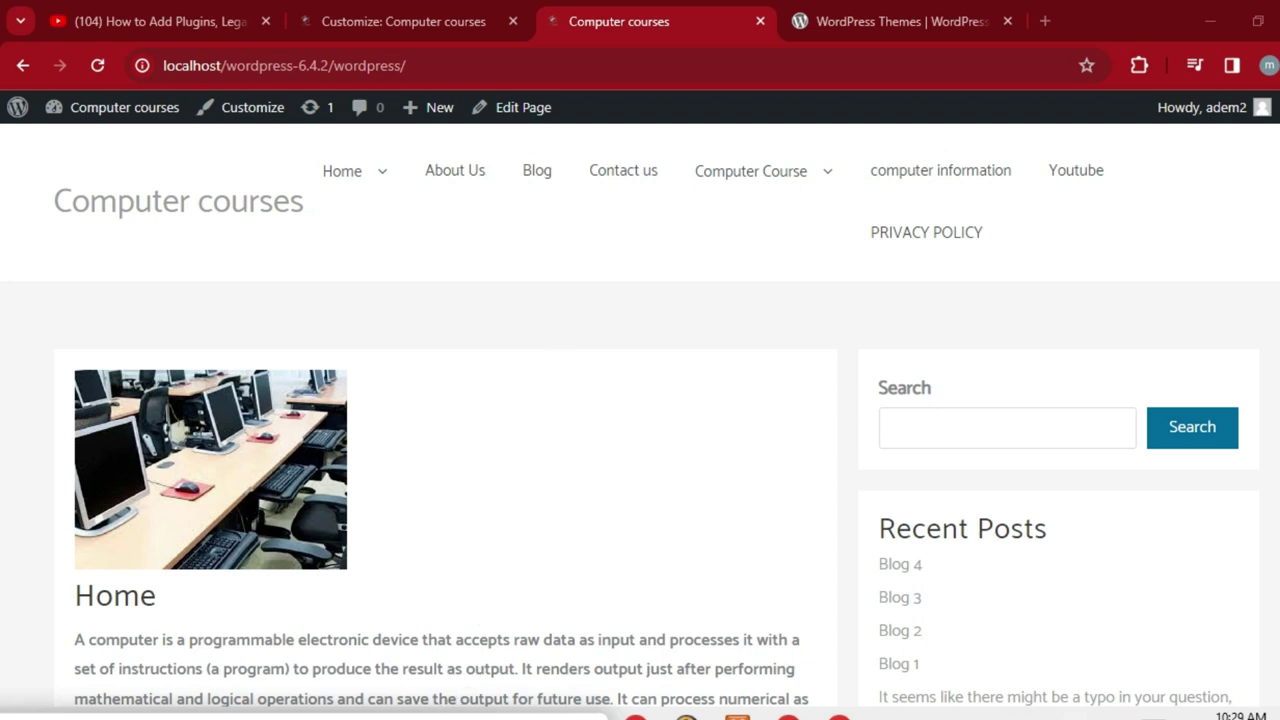
Step: Go to the site's WordPress dashboard and open the Menus screen under Appearance
key(ctrl+shift+Tab)
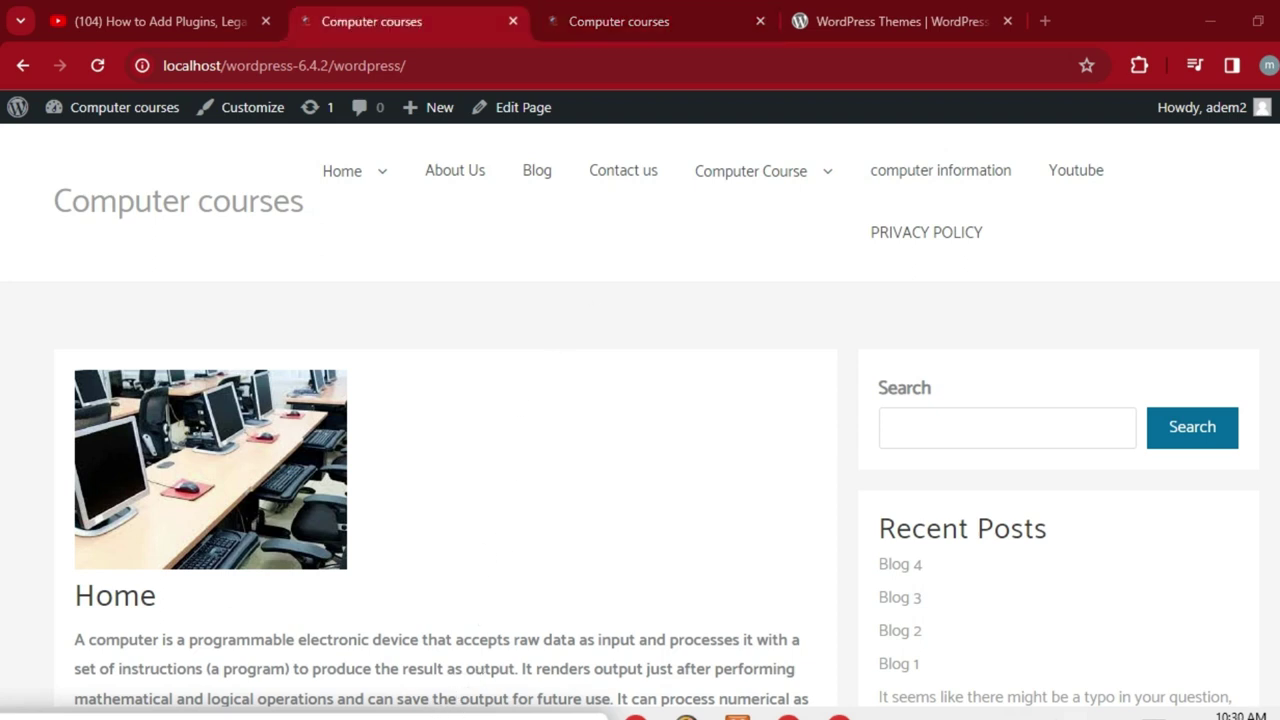
mouse_move(73, 118)
click(78, 146)
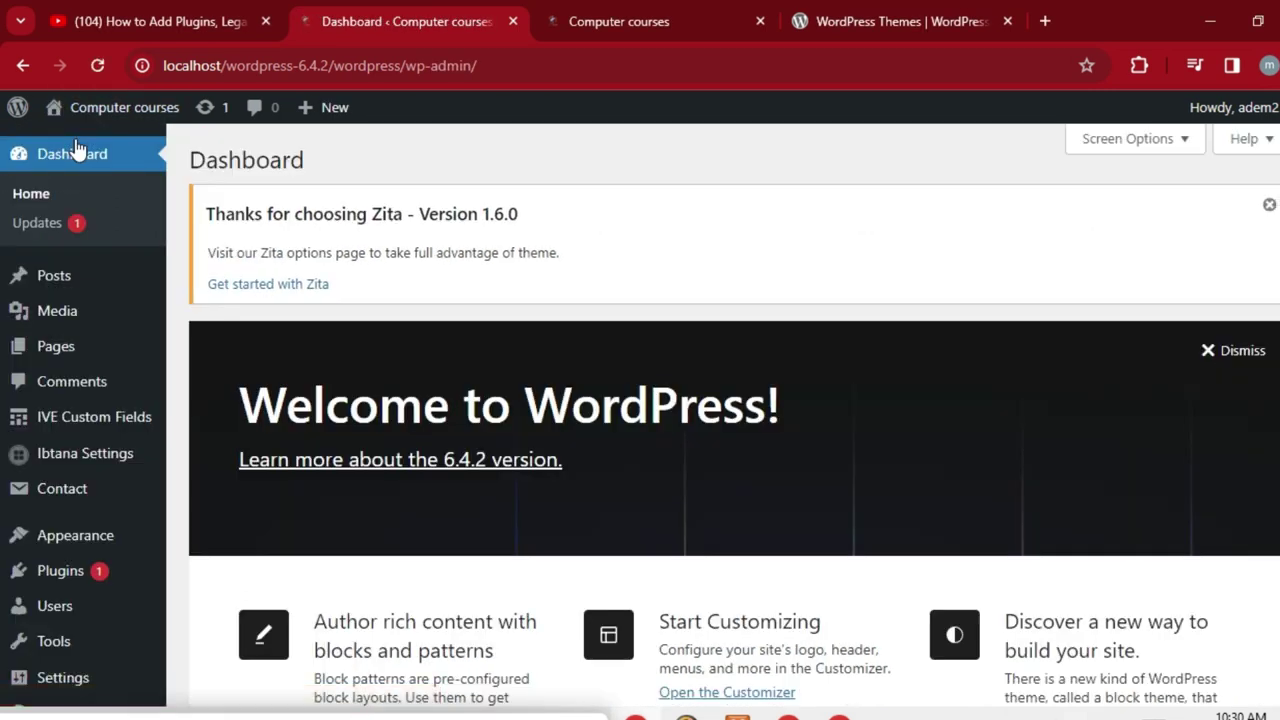
mouse_move(72, 540)
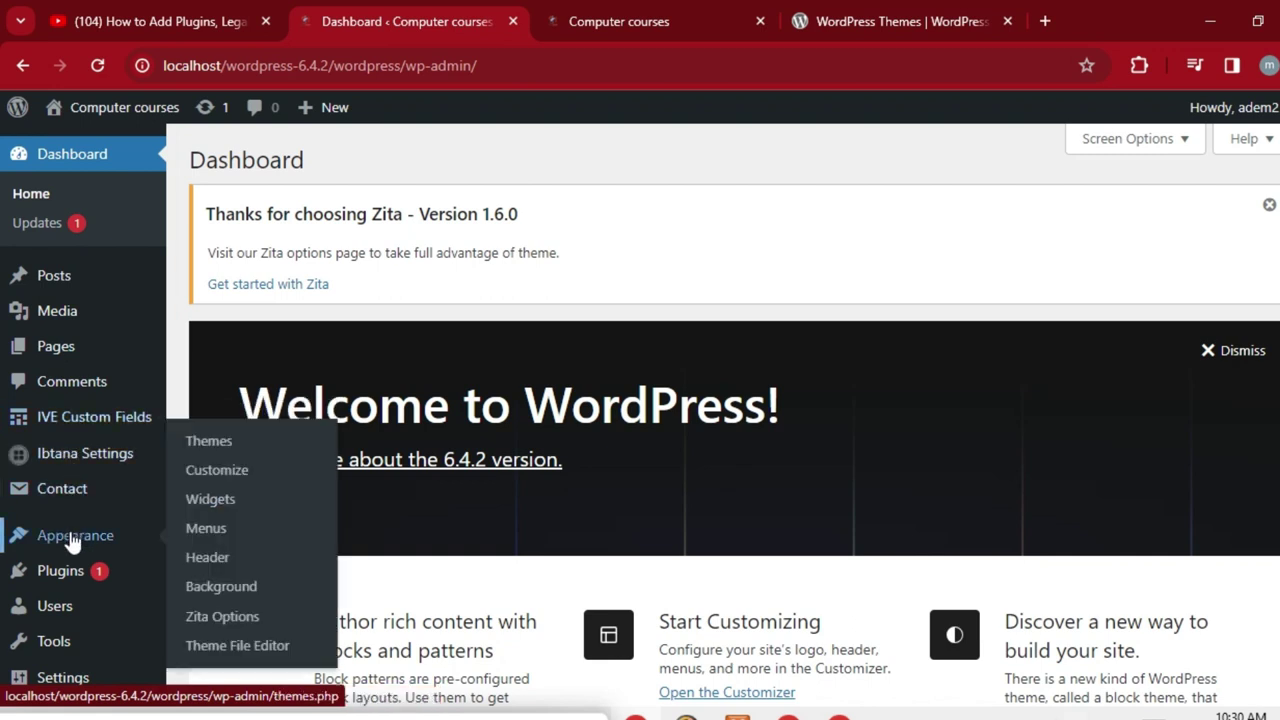
click(220, 541)
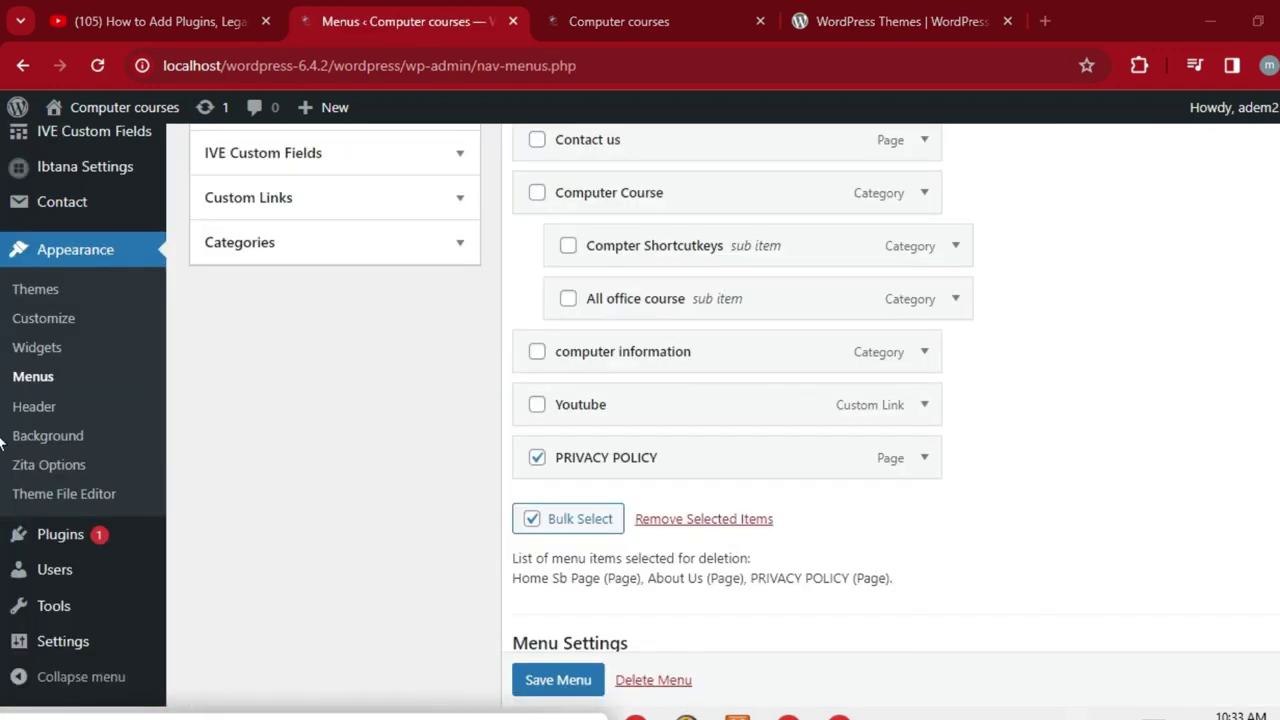
Step: Remove the bulk-selected Home Sb Page, About Us and PRIVACY POLICY items from the Header Menu
scroll(3, 445, up, 5)
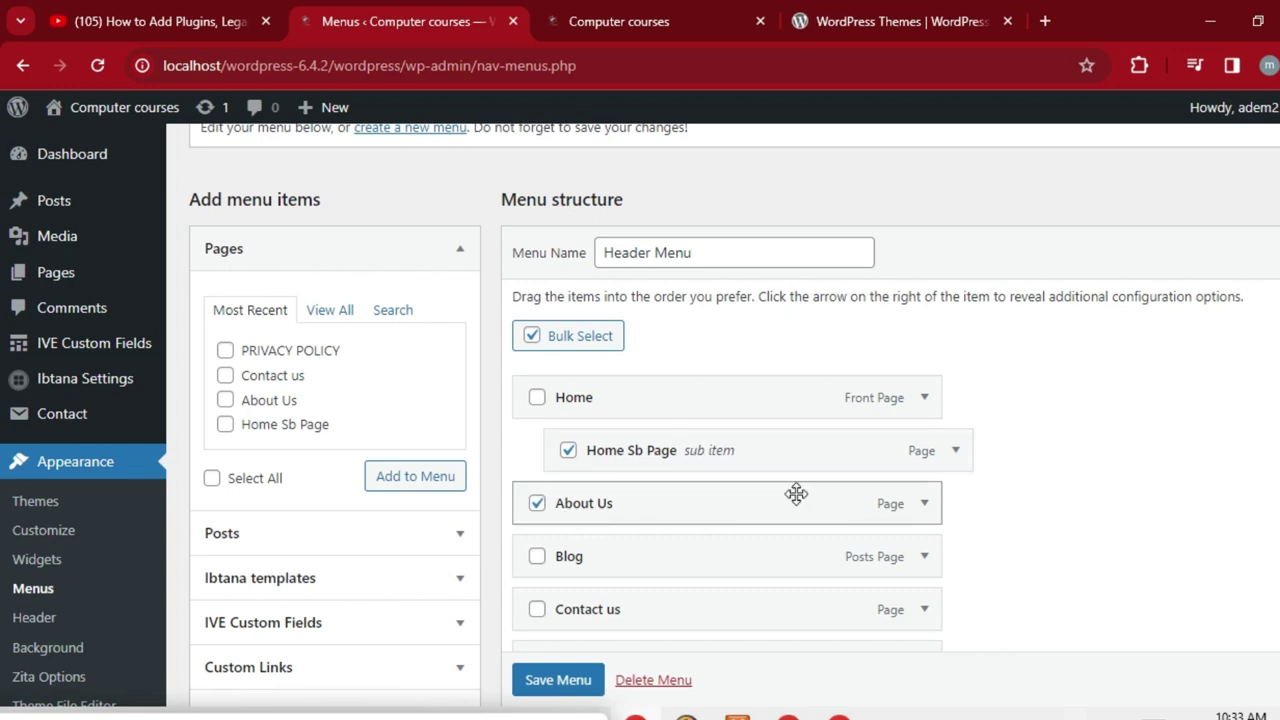
scroll(3, 372, down, 5)
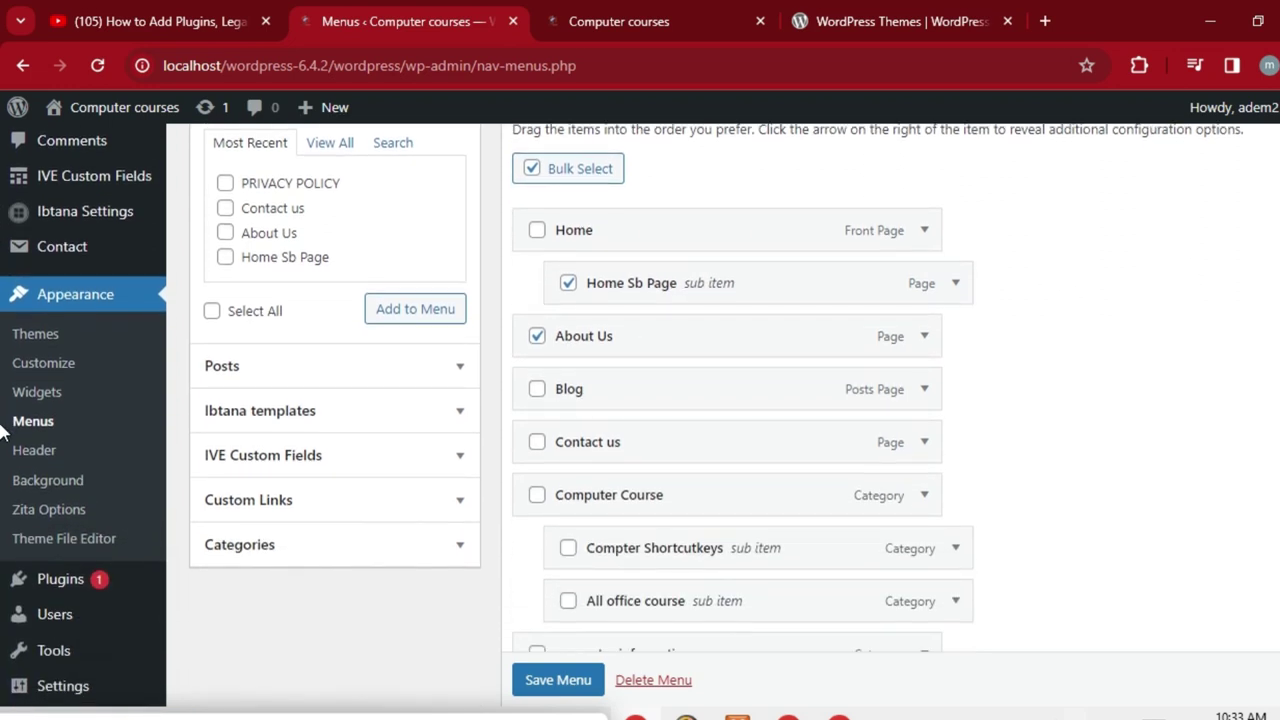
scroll(3, 458, up, 2)
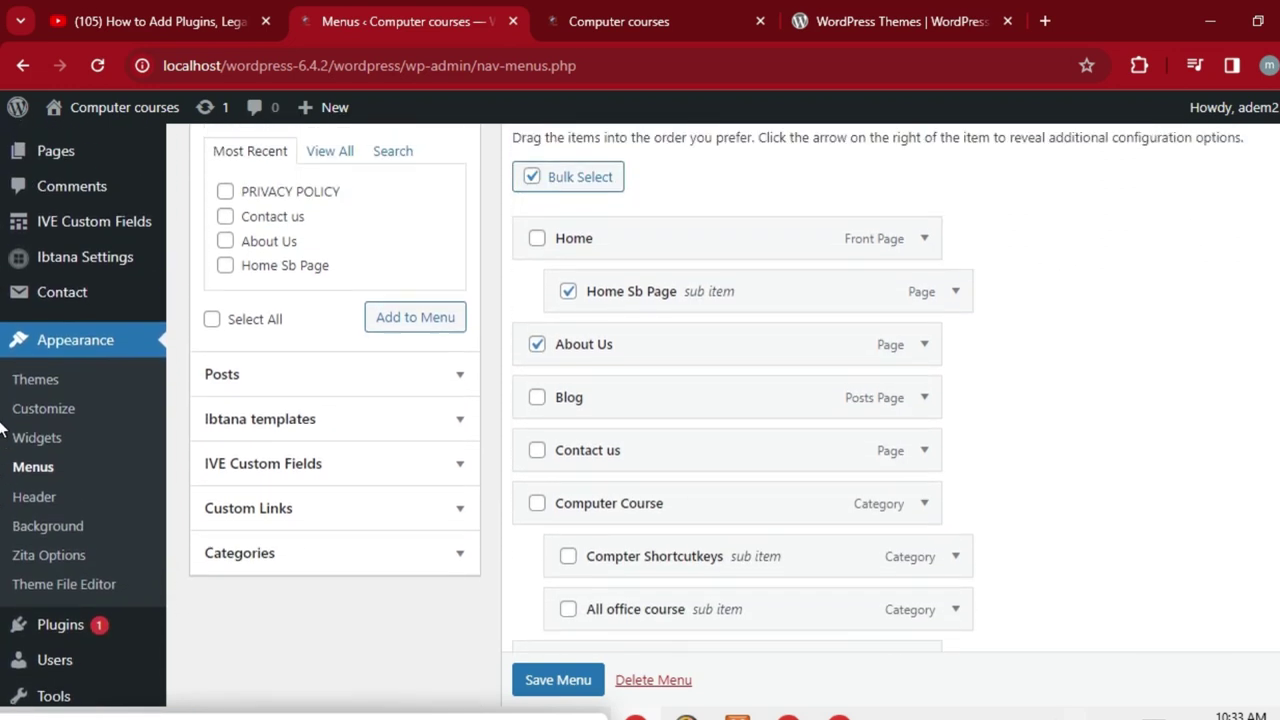
scroll(3, 425, down, 5)
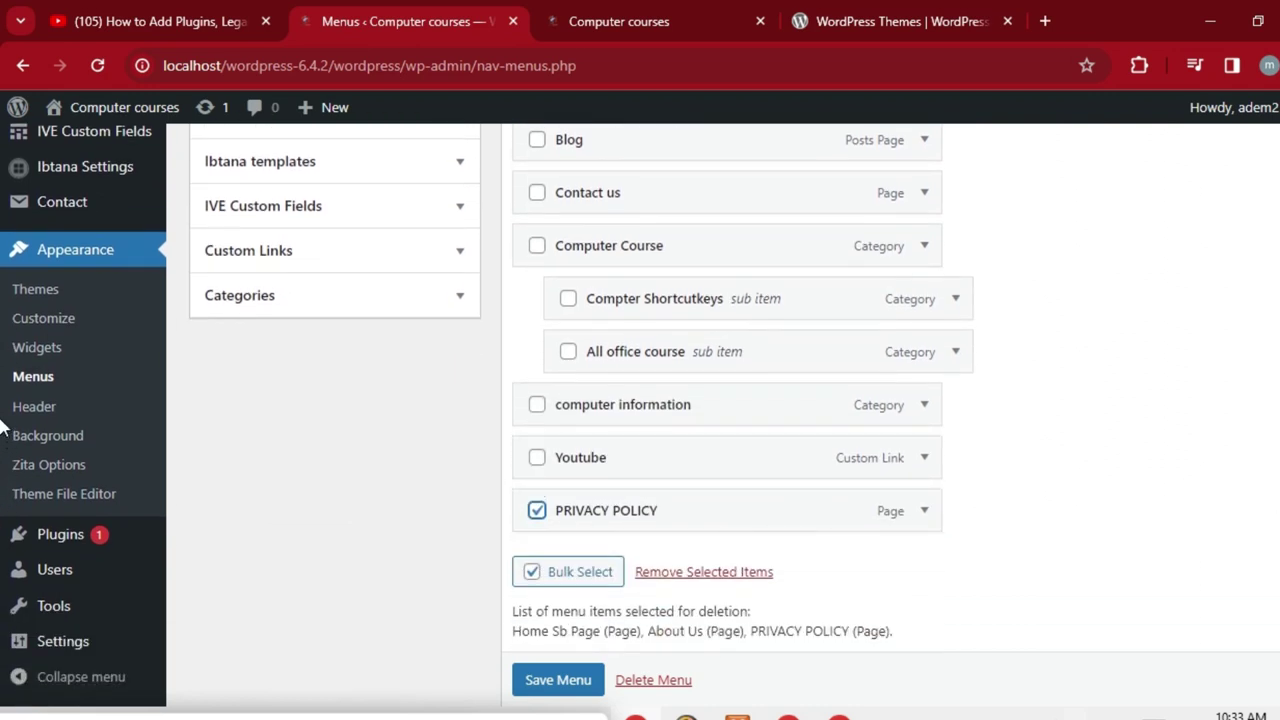
scroll(3, 425, down, 5)
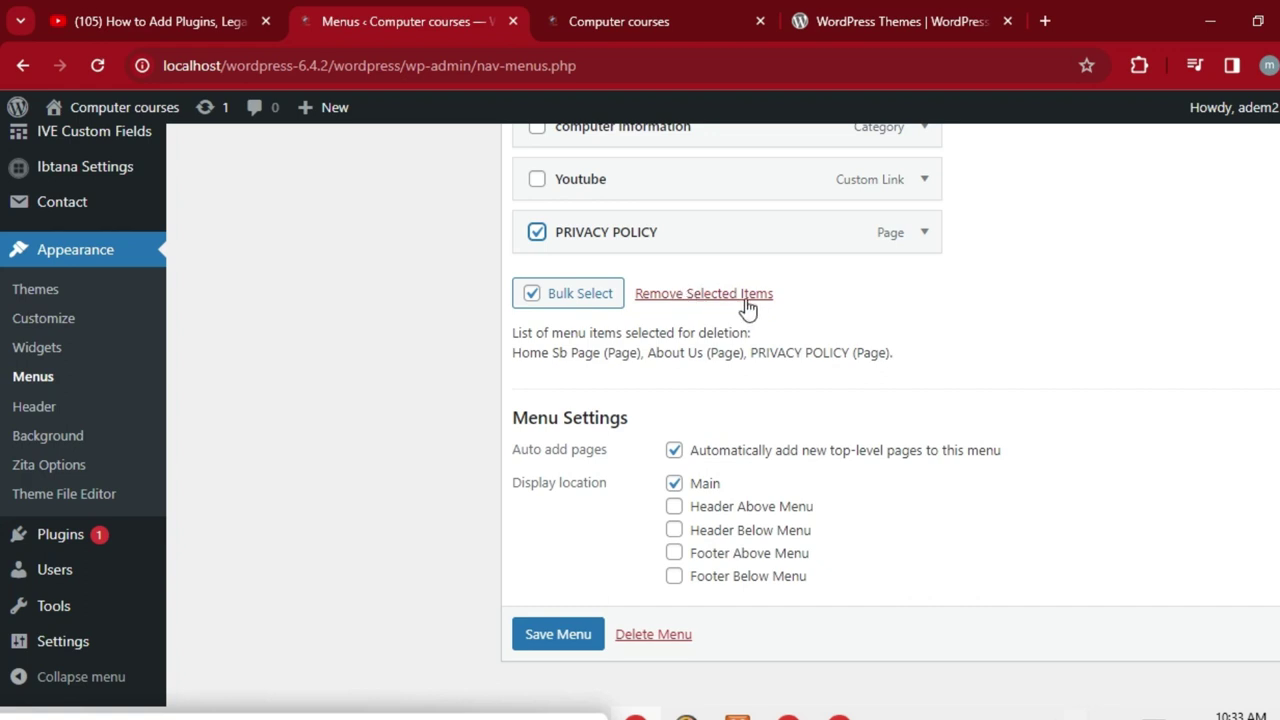
click(695, 301)
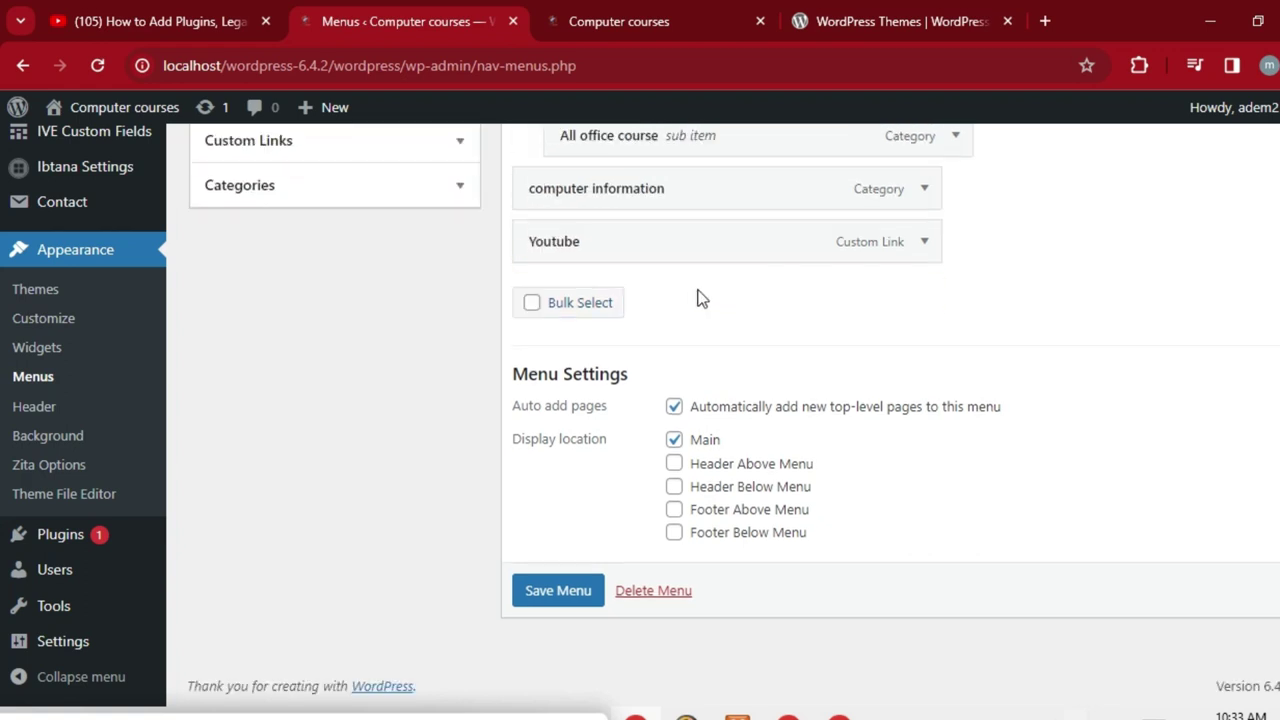
Step: Move the Contact us item above Blog in the Header Menu structure
scroll(2, 538, up, 4)
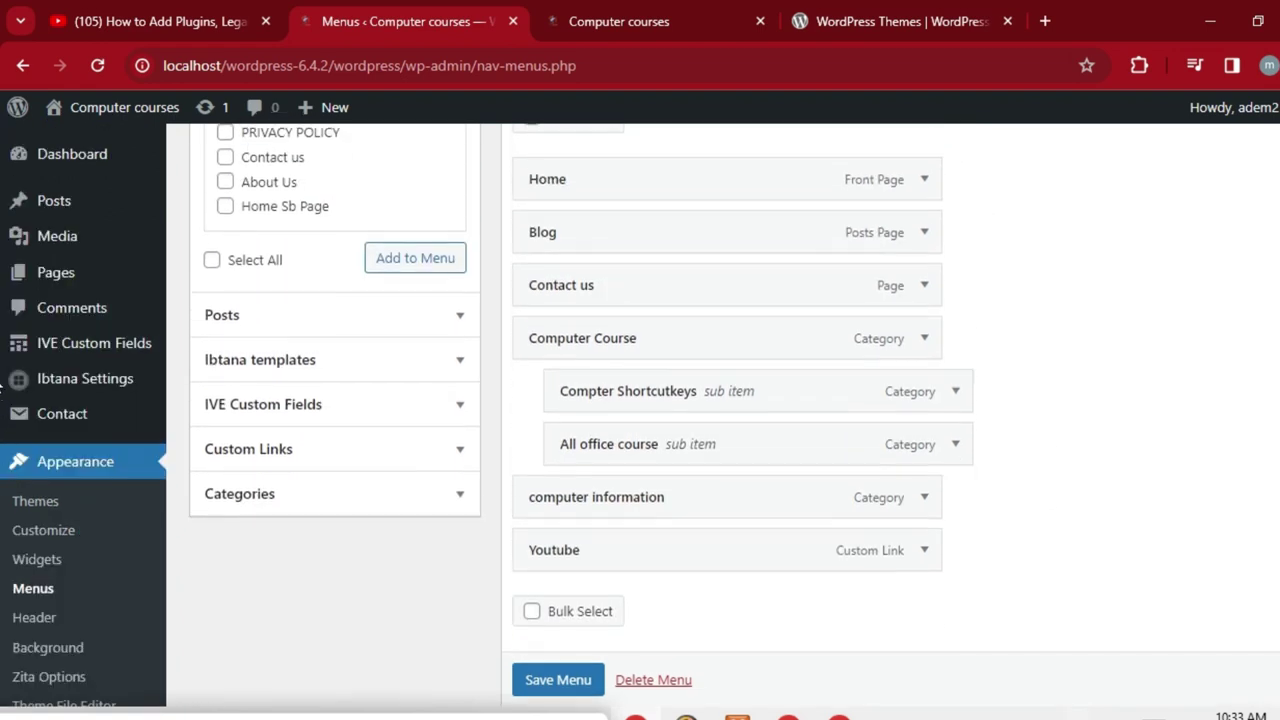
scroll(2, 370, up, 2)
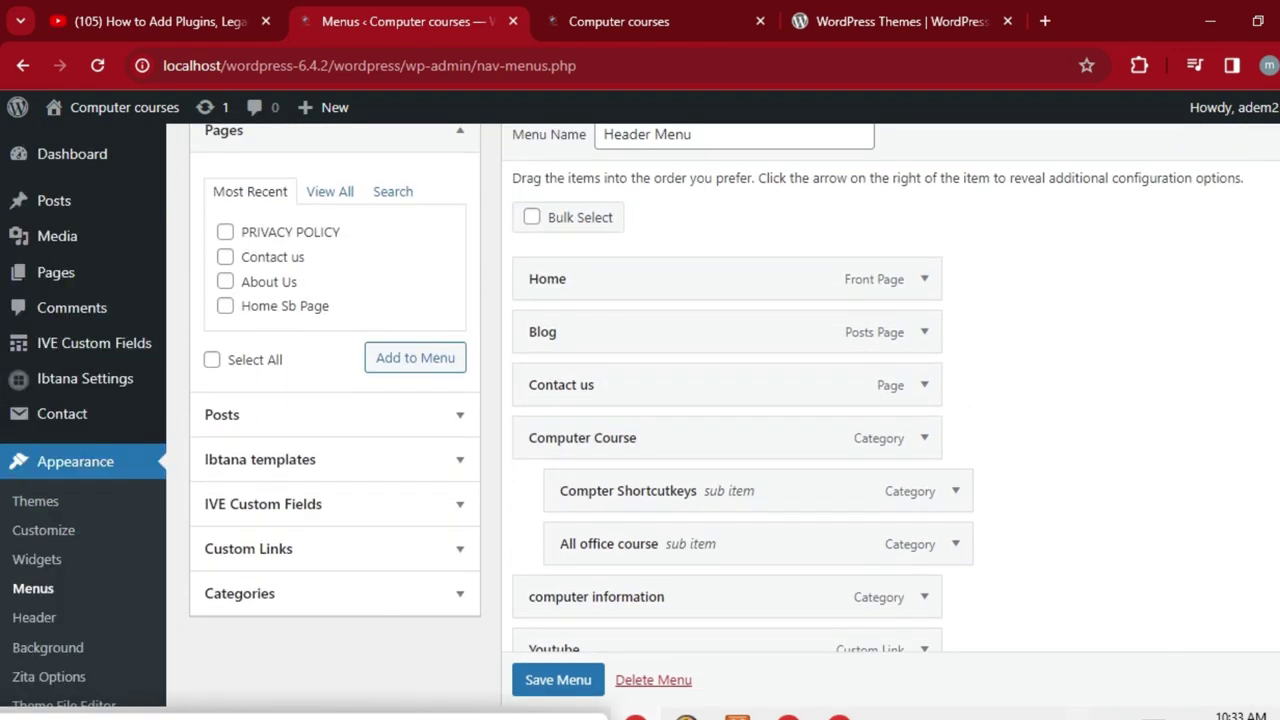
scroll(2, 370, down, 3)
scroll(2, 370, up, 2)
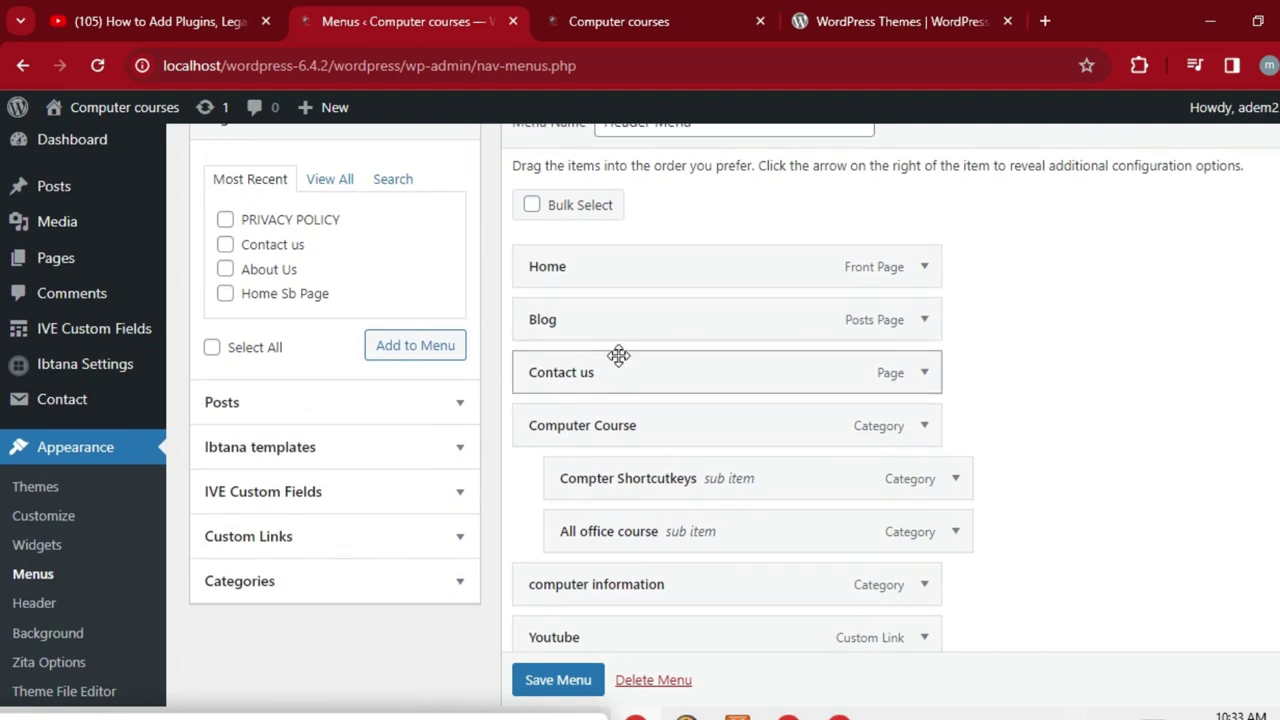
drag(614, 354, 617, 297)
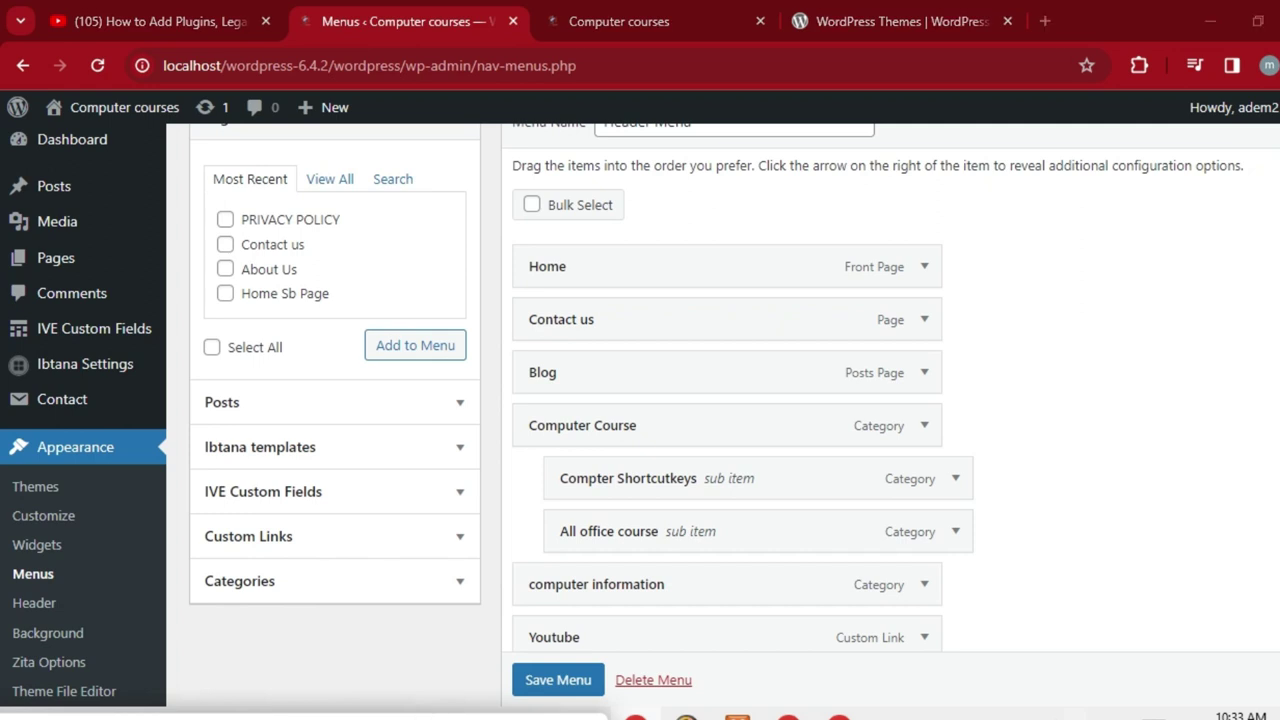
scroll(614, 666, down, 2)
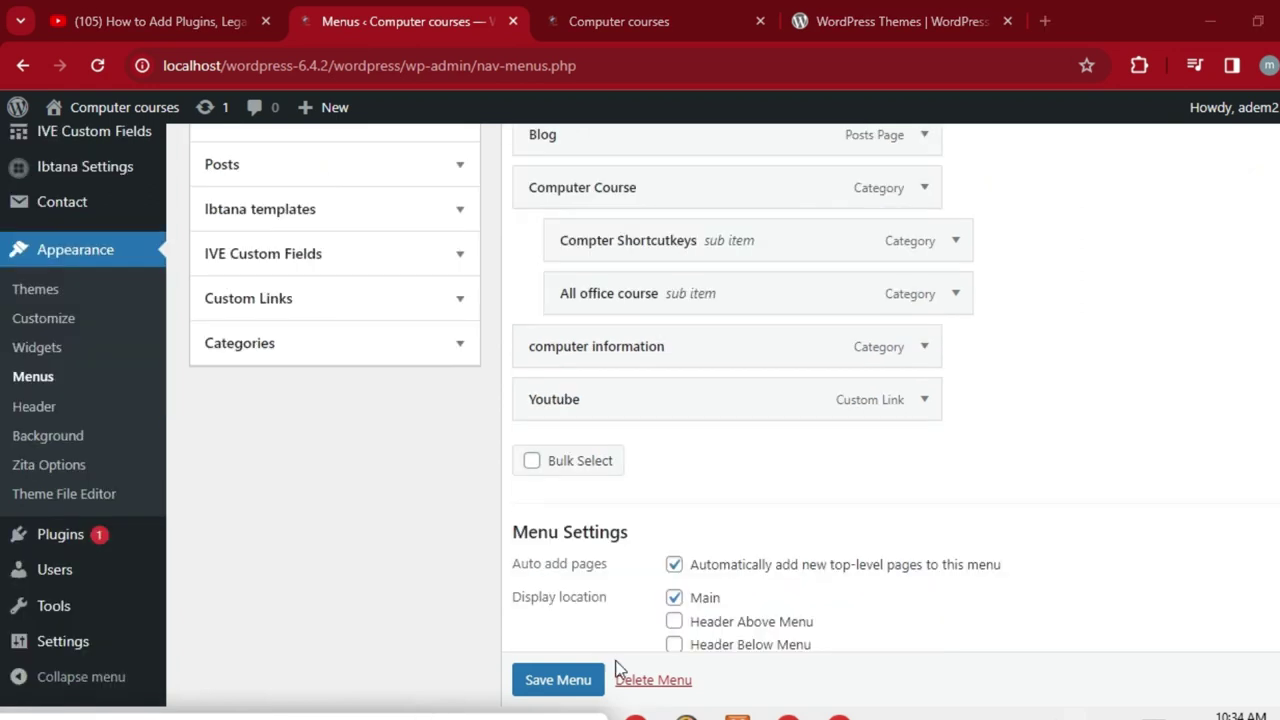
Step: Save the Header Menu and check its items in the Computer courses home page header
scroll(562, 684, down, 1)
click(558, 682)
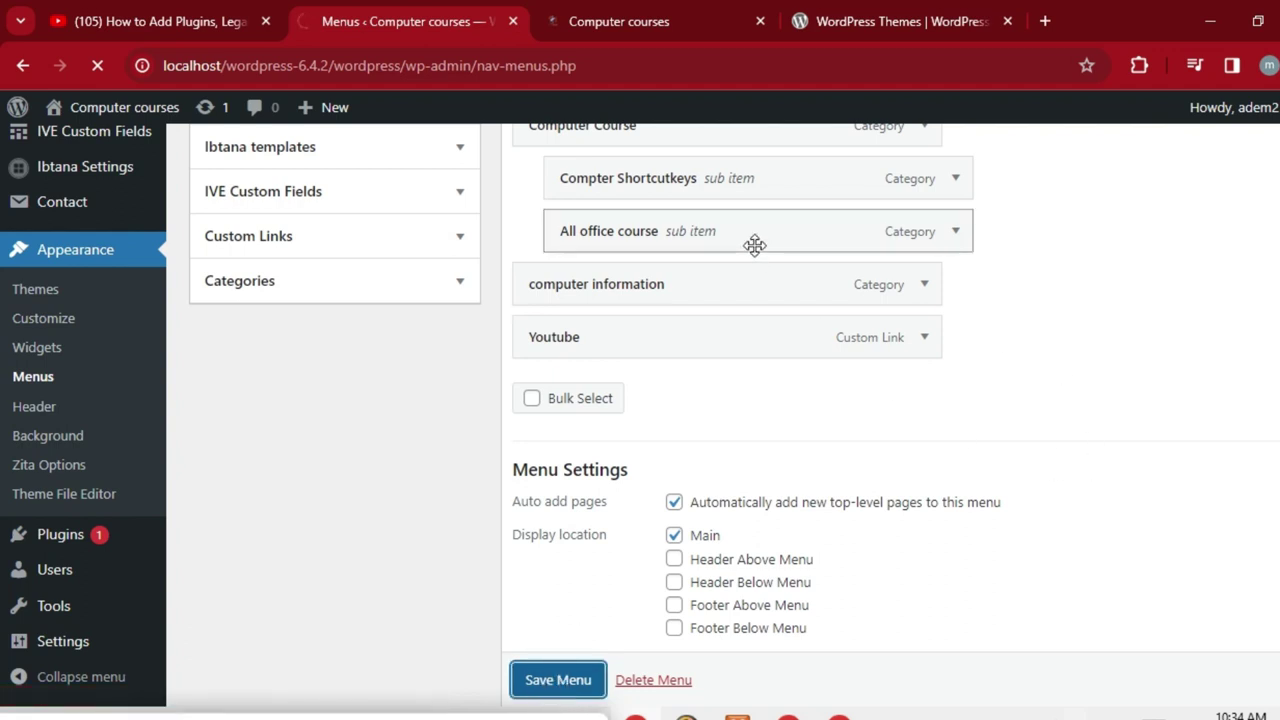
click(643, 12)
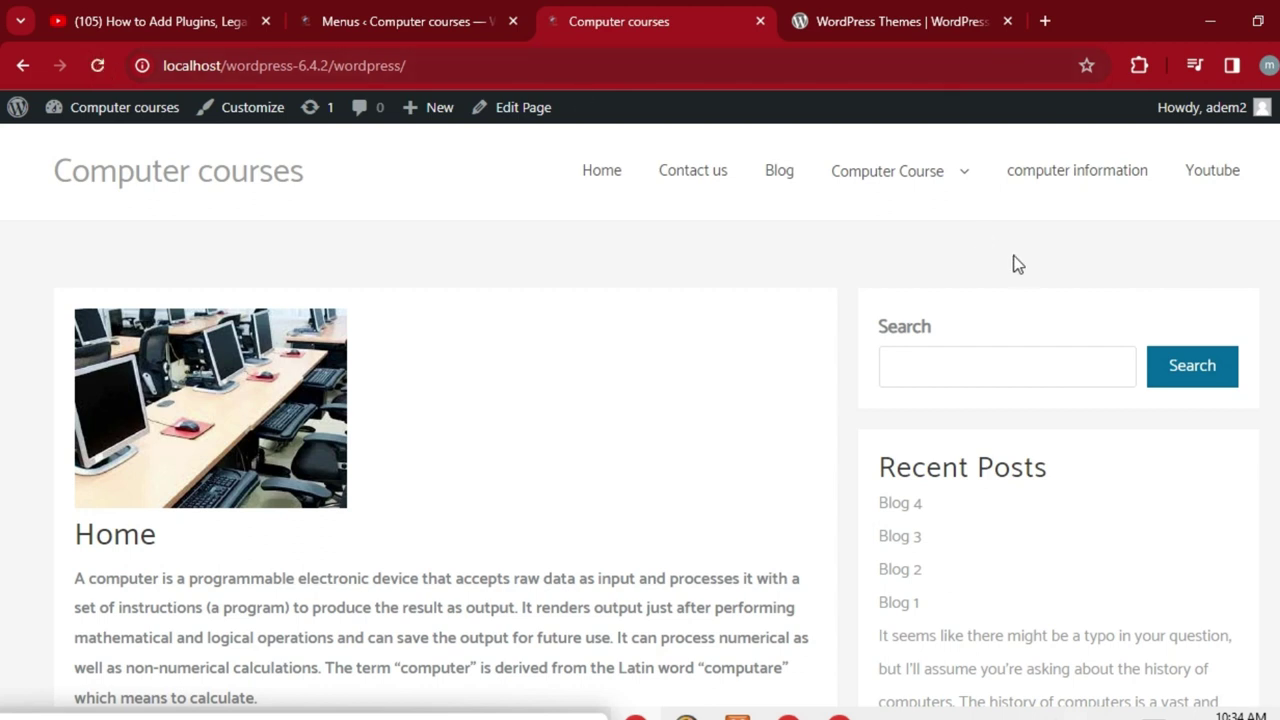
mouse_move(912, 188)
key(ctrl+shift+Tab)
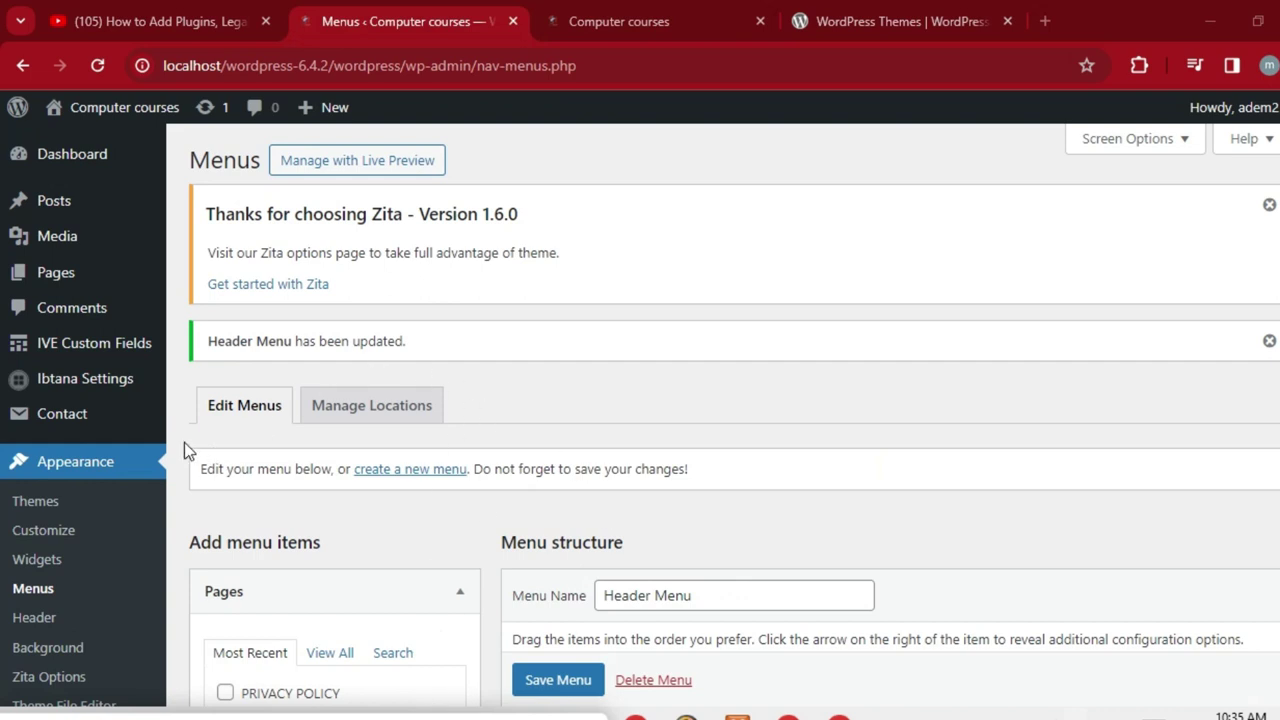
Step: Create a new menu named Footer Menu with Footer Above Menu as its display location
click(58, 596)
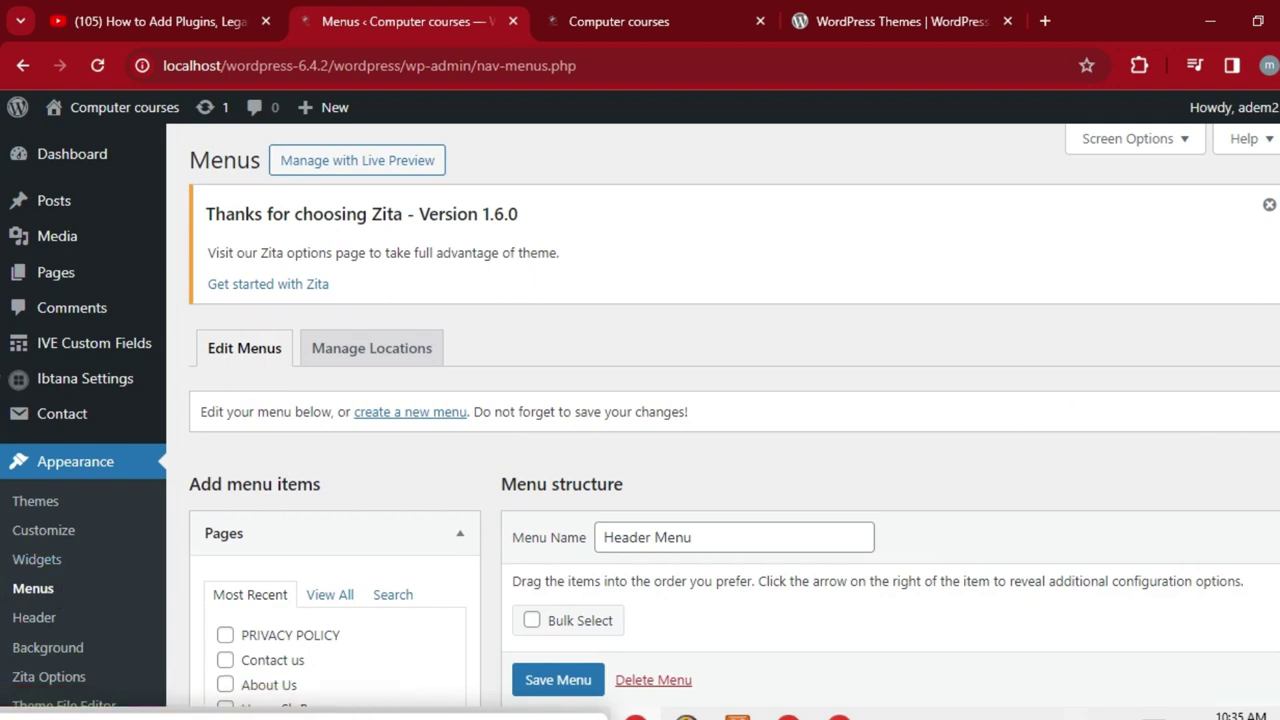
scroll(3, 215, down, 4)
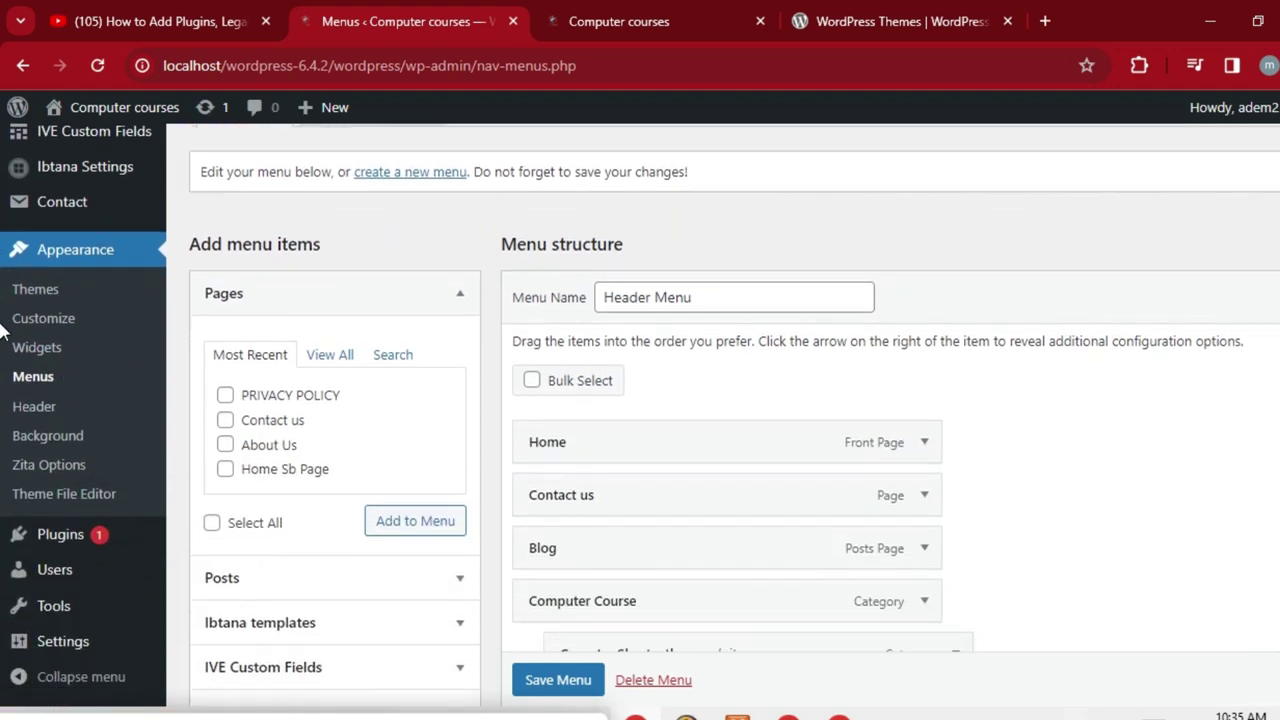
scroll(3, 362, down, 5)
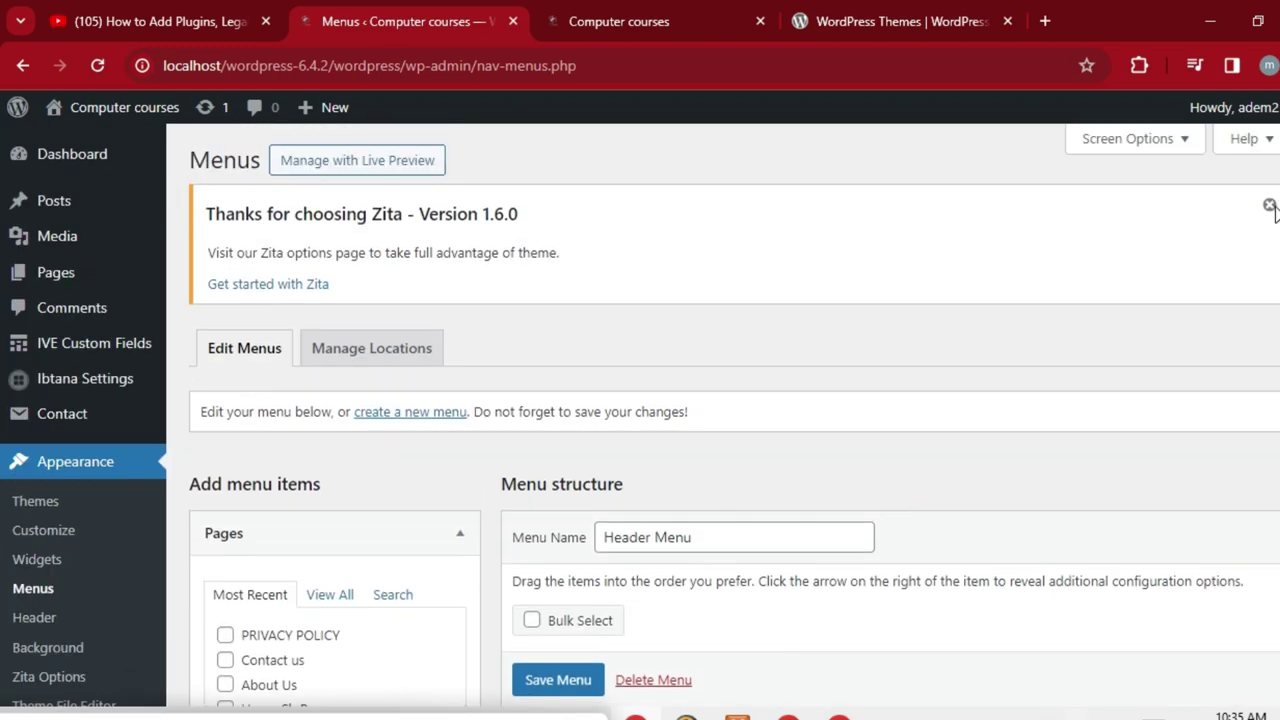
click(414, 413)
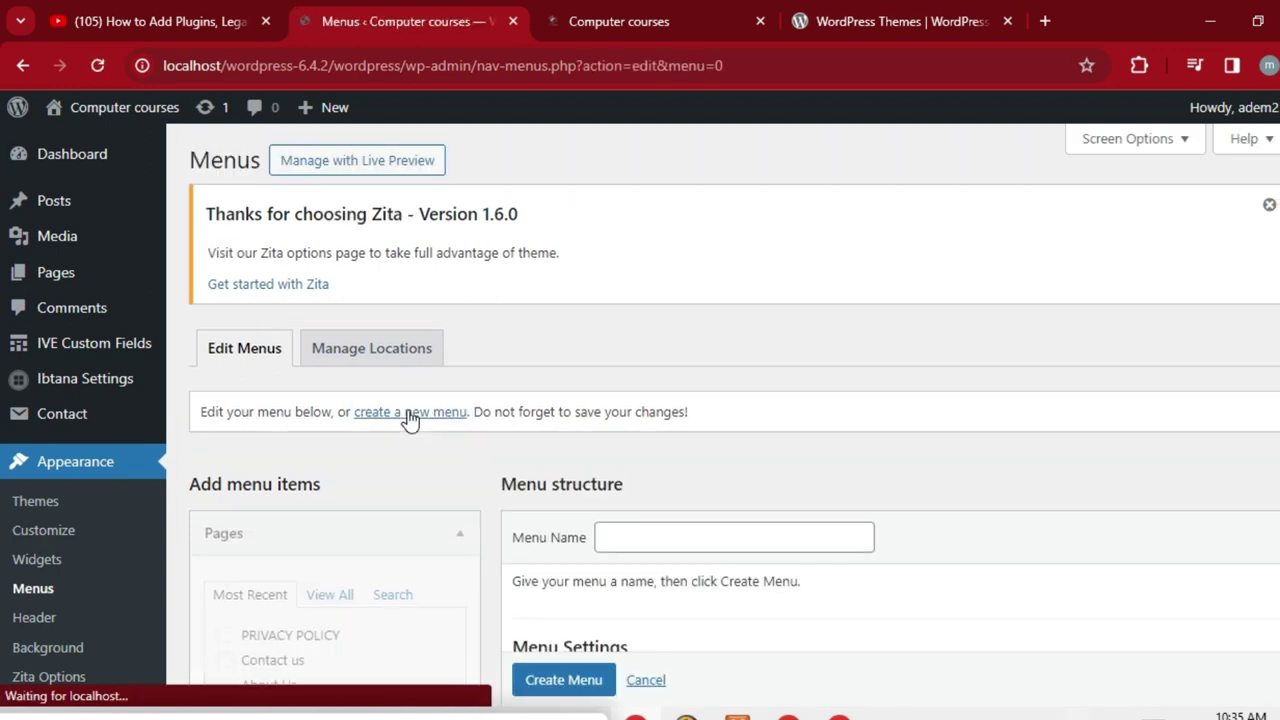
scroll(2, 322, down, 3)
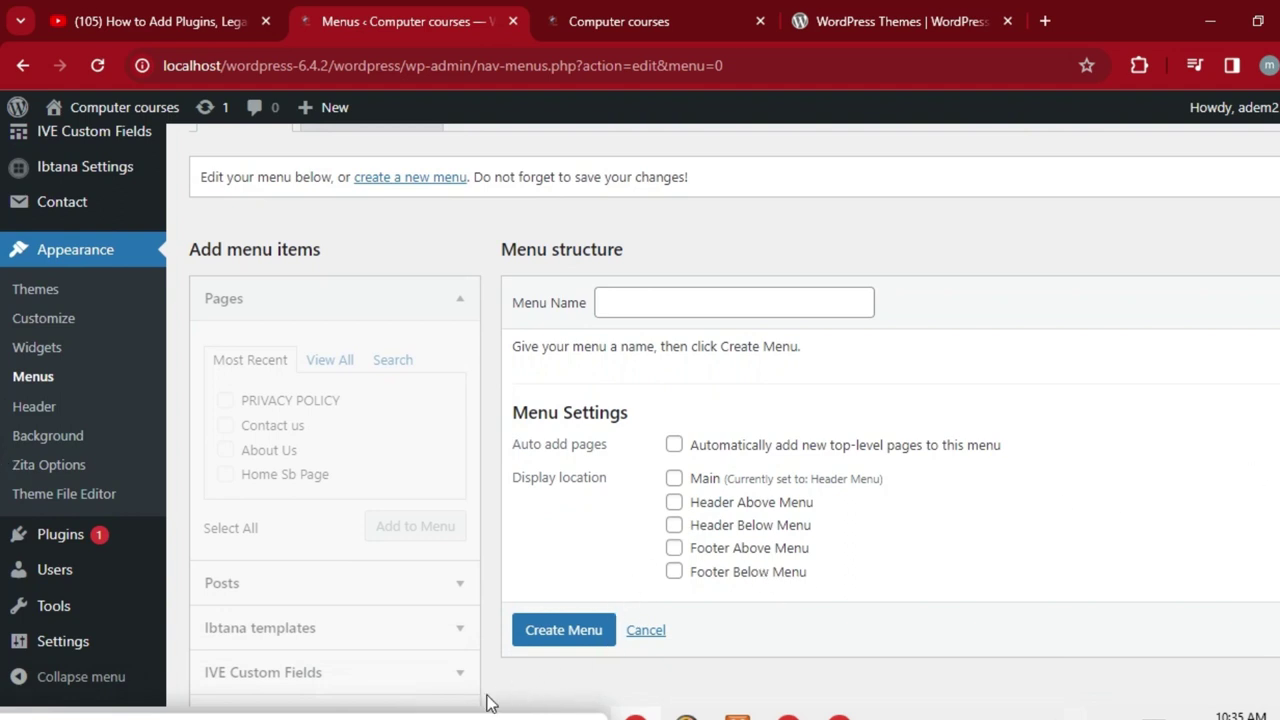
click(675, 551)
click(712, 296)
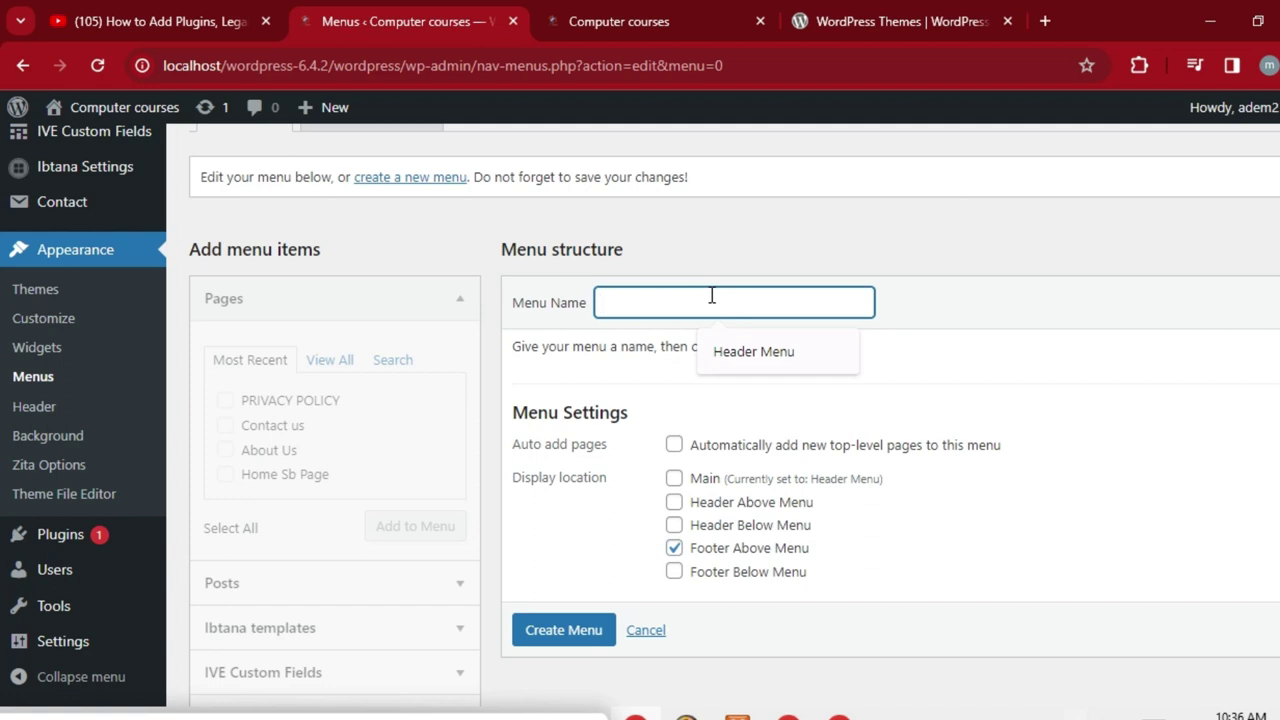
text(Footer Menu)
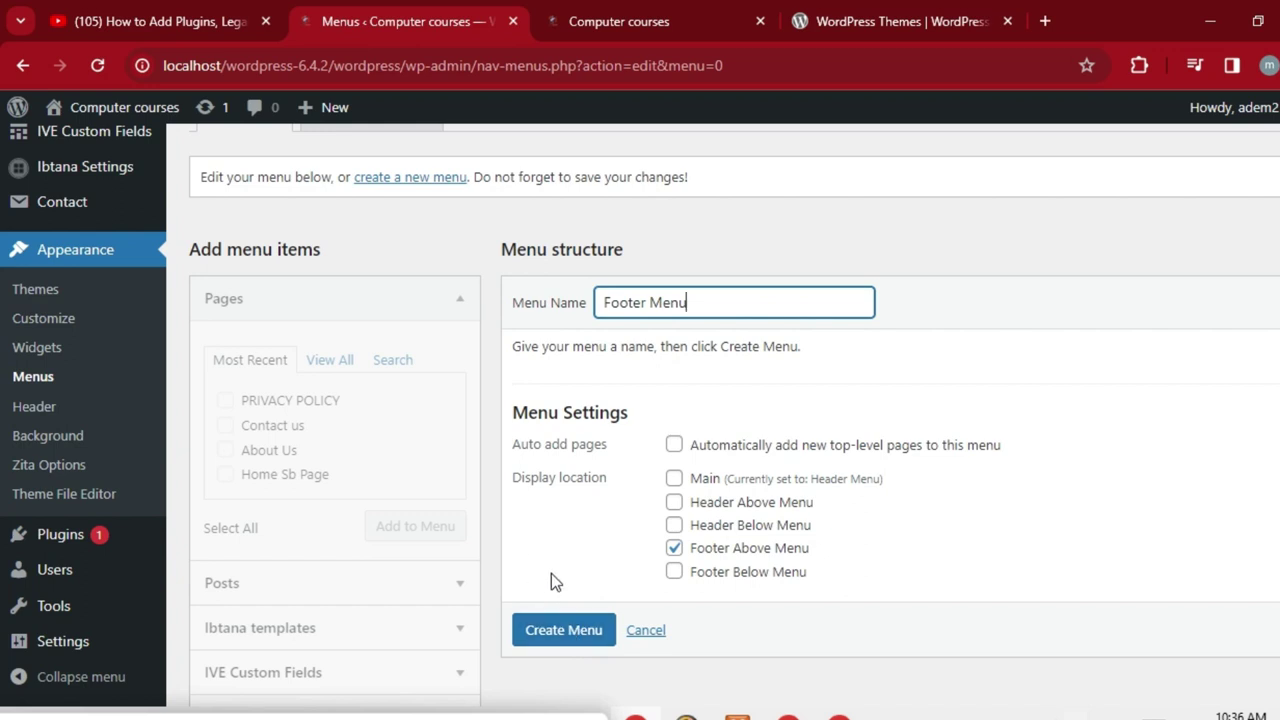
click(576, 628)
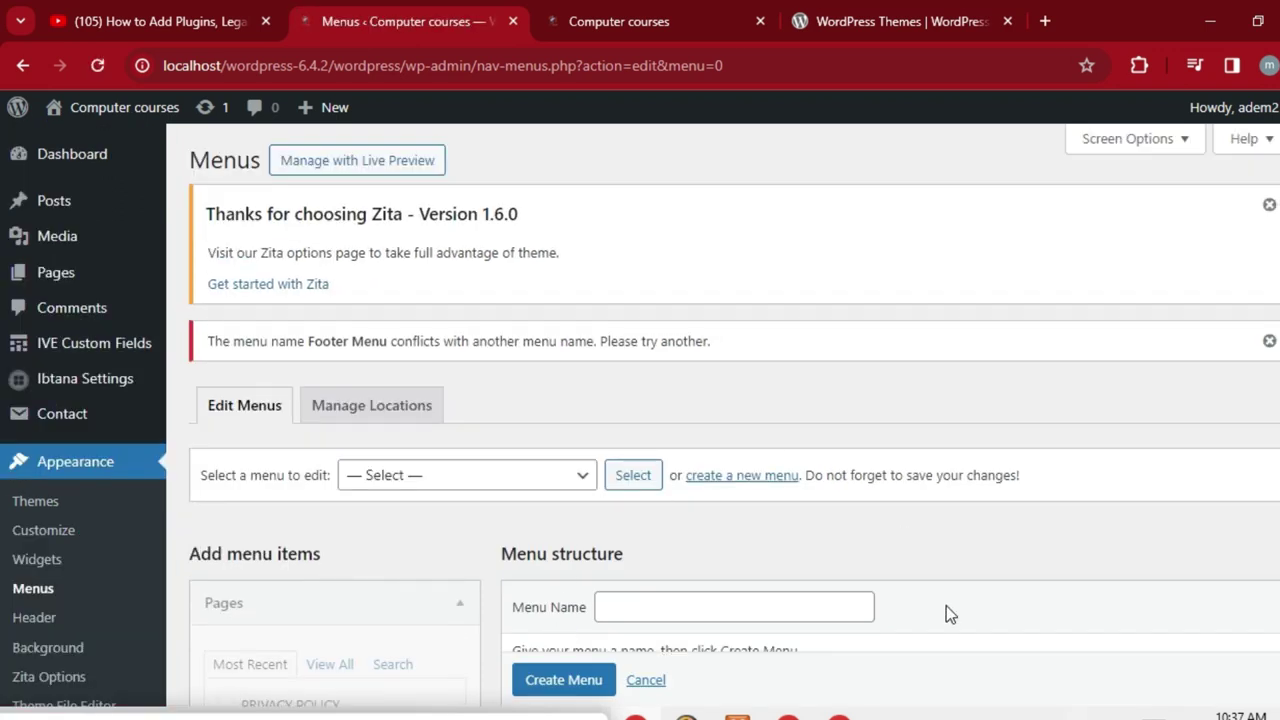
Step: Try to create another menu named Footer Menu assigned to the Footer Above Menu location
scroll(700, 420, down, 3)
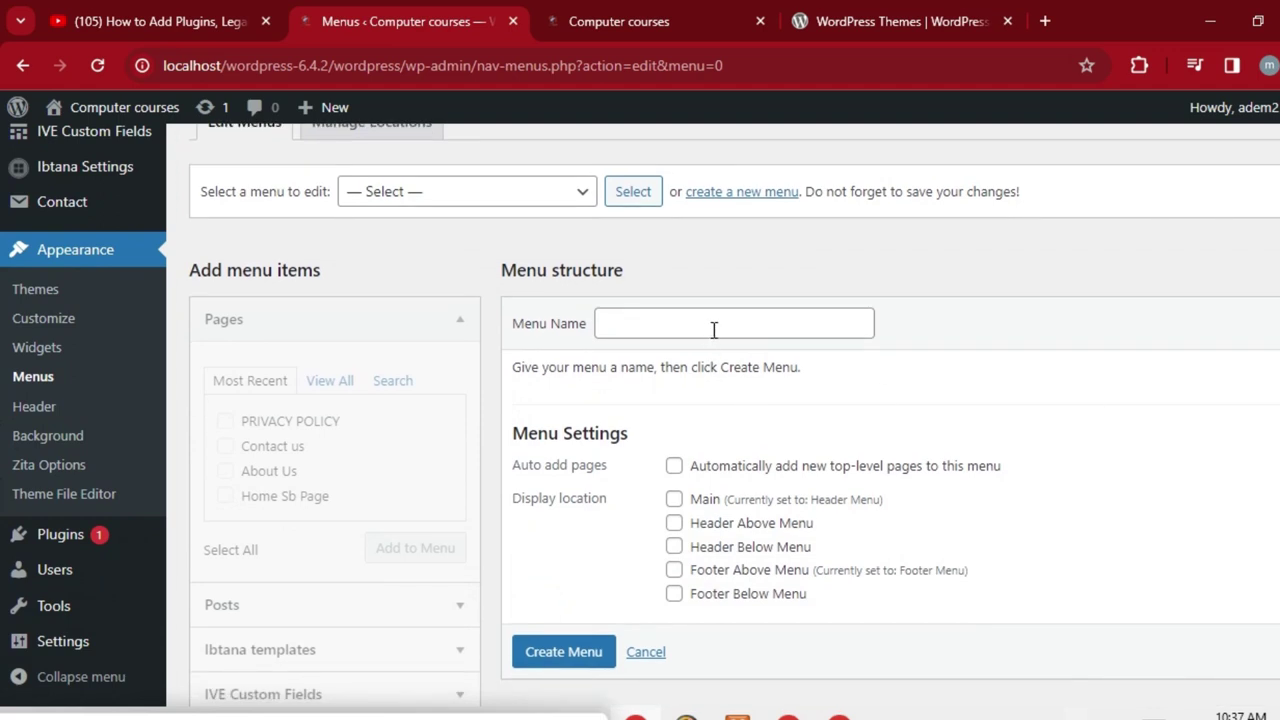
click(713, 323)
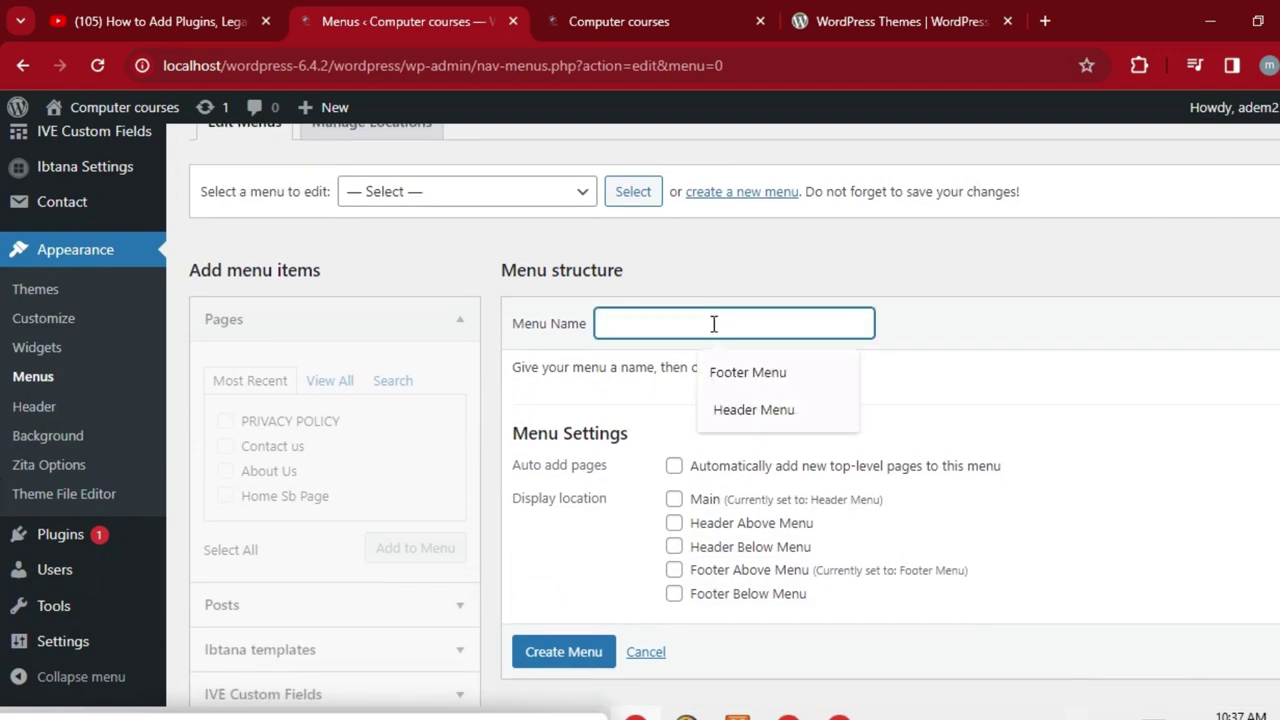
click(740, 364)
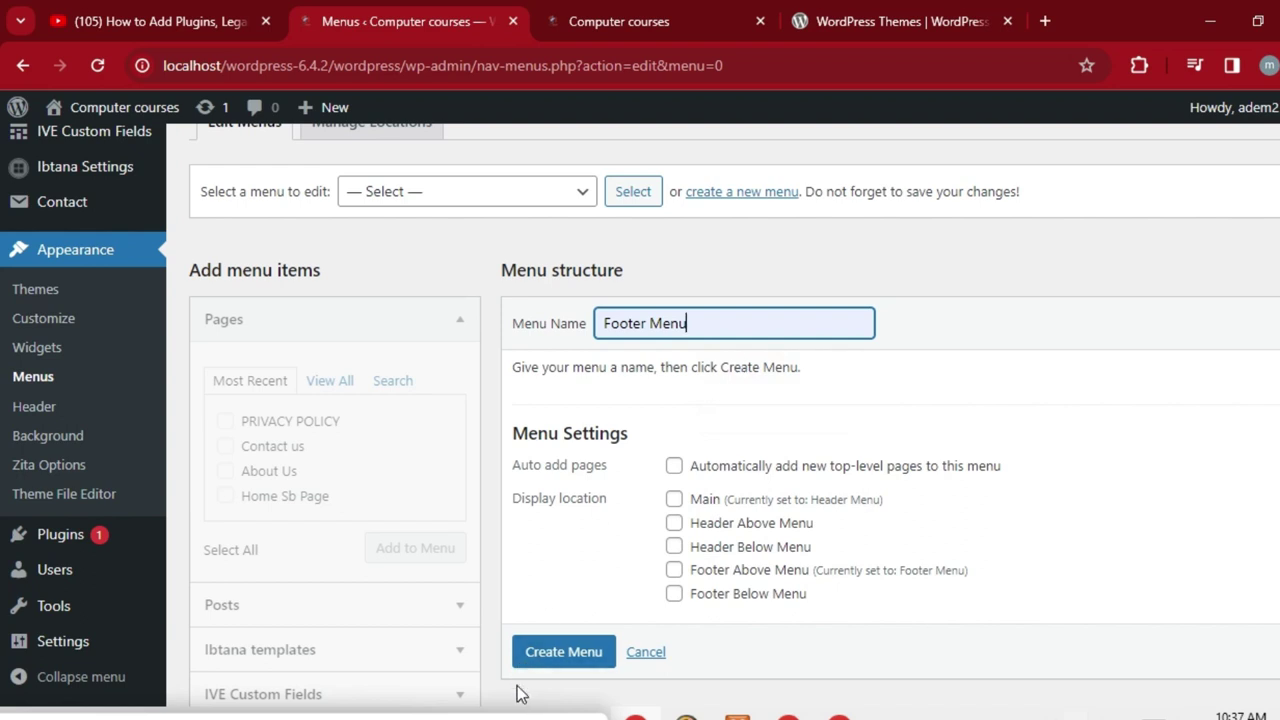
click(675, 570)
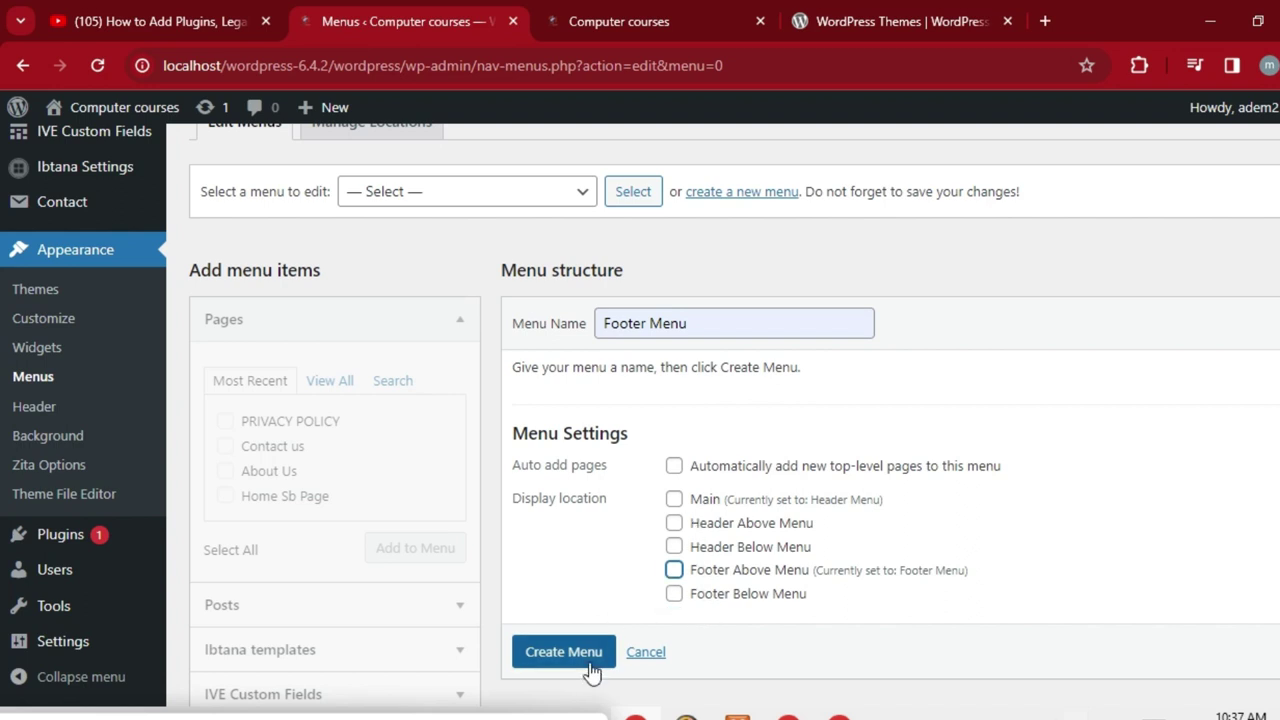
click(675, 523)
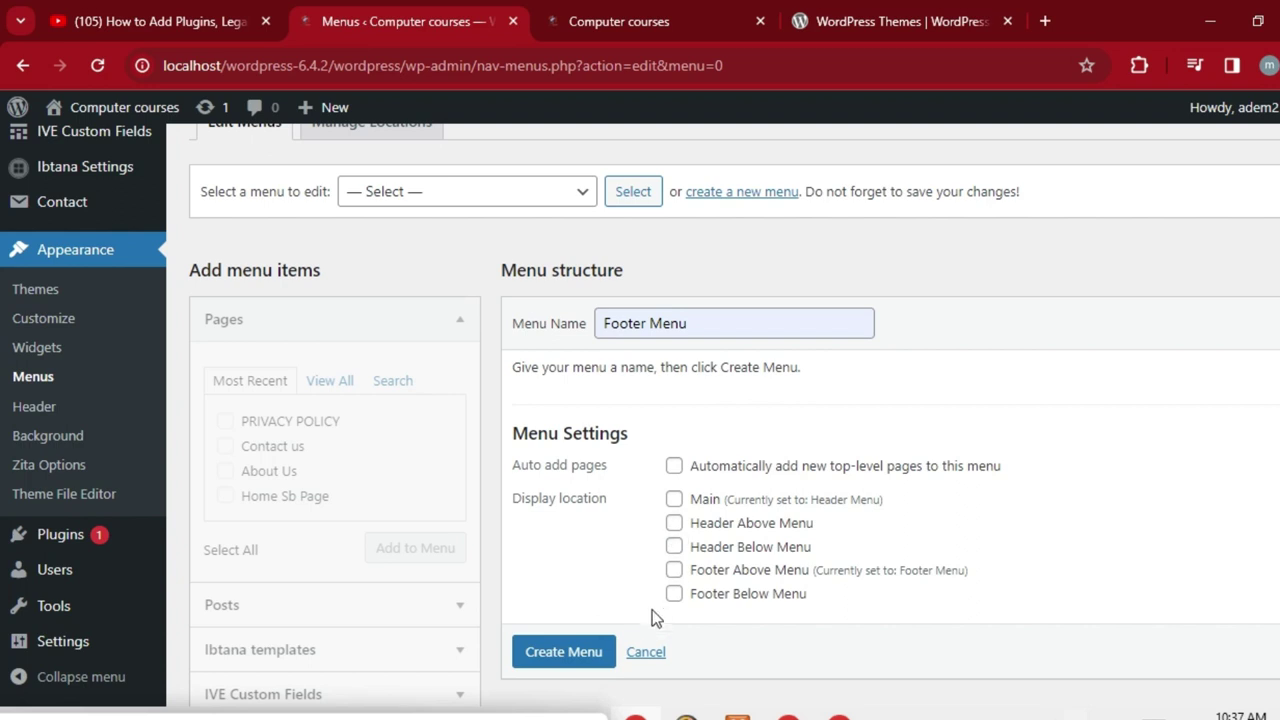
click(674, 572)
click(338, 383)
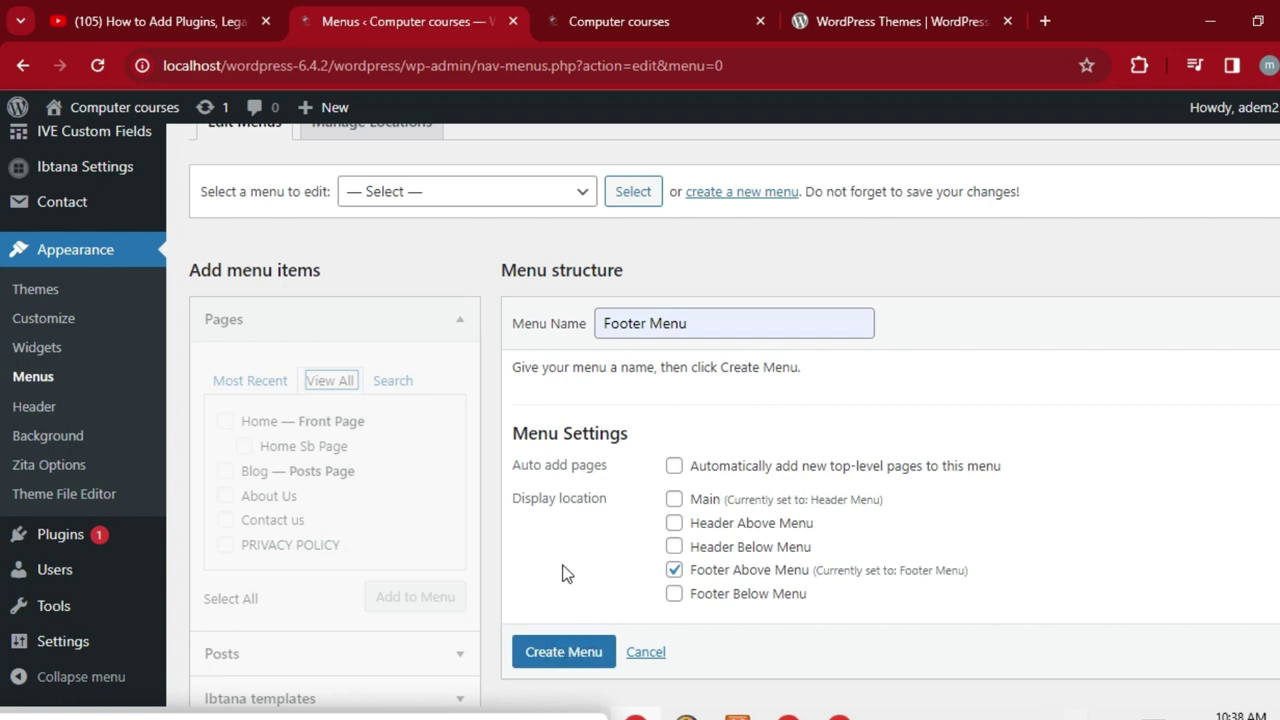
click(252, 383)
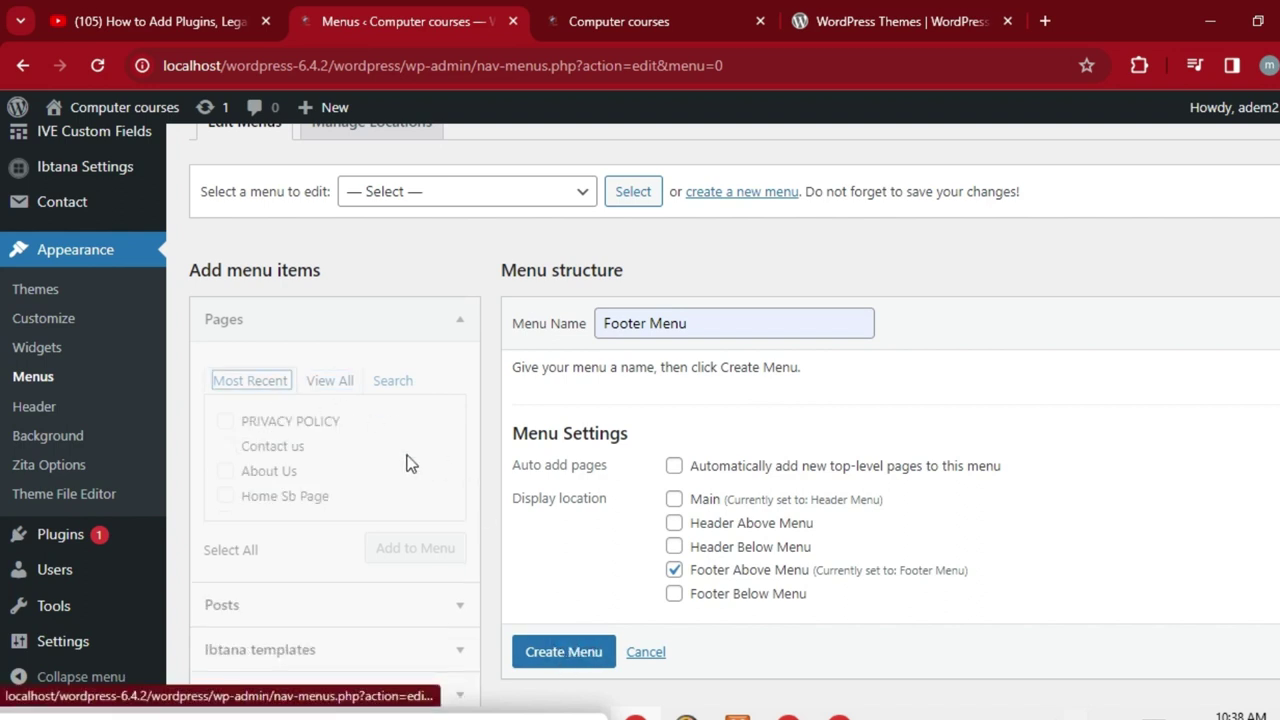
scroll(590, 662, down, 1)
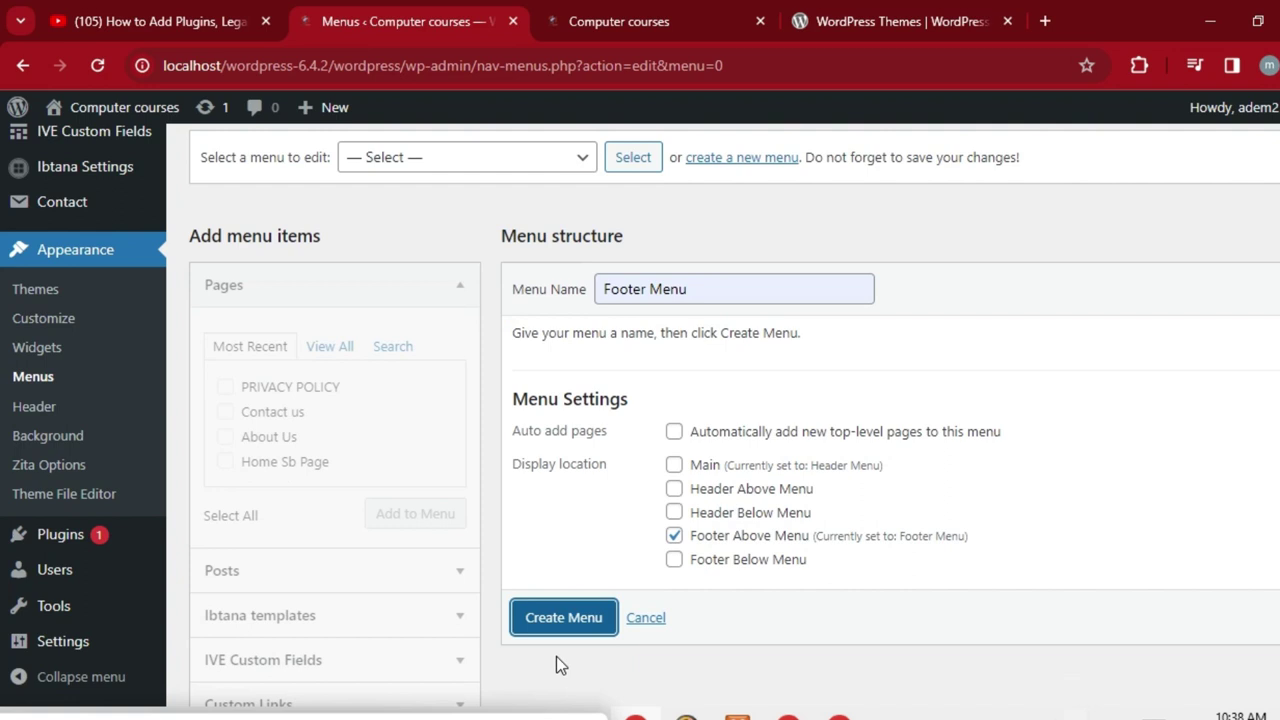
click(558, 618)
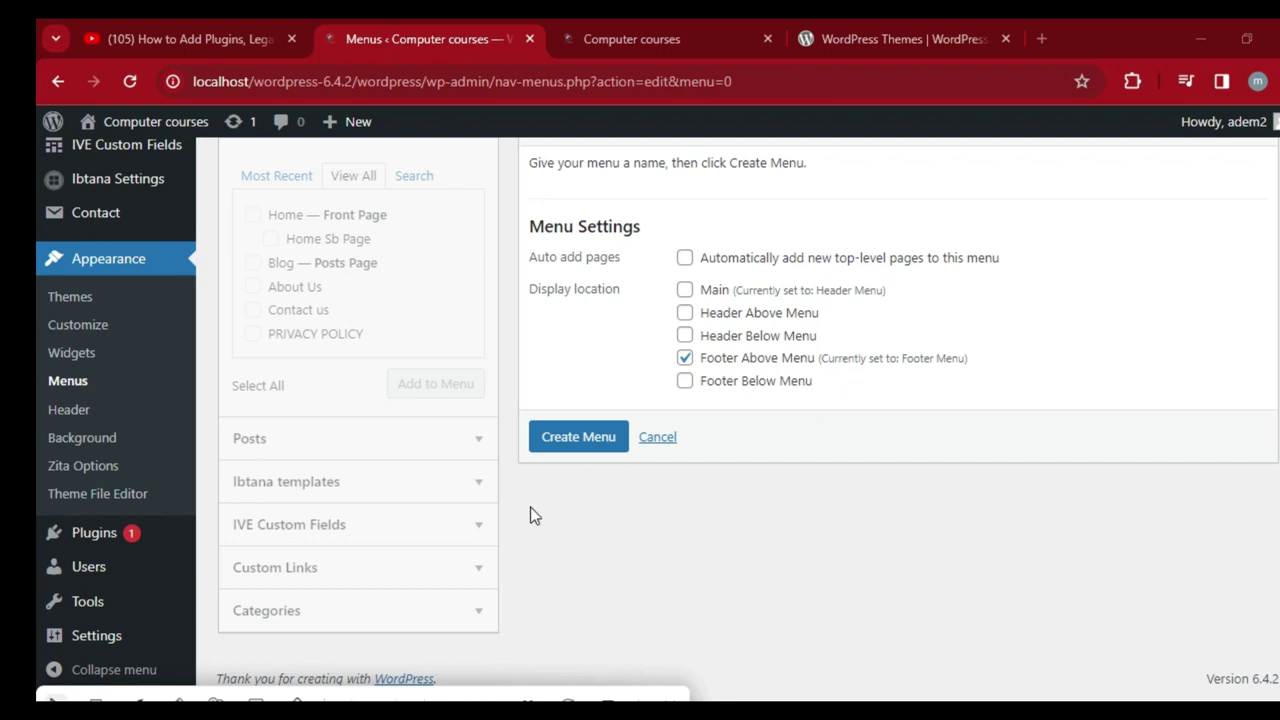
click(255, 322)
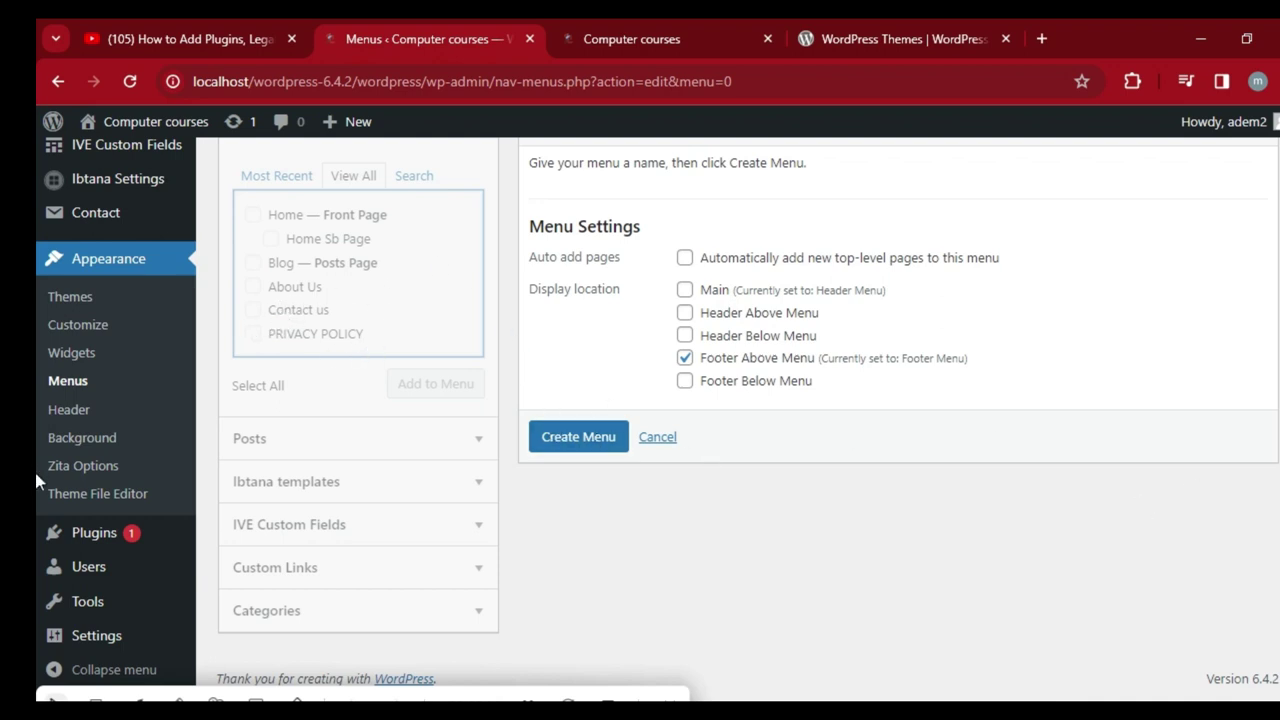
Step: Add the PRIVACY POLICY, Contact us and About Us pages to the existing Footer Menu
scroll(36, 395, up, 2)
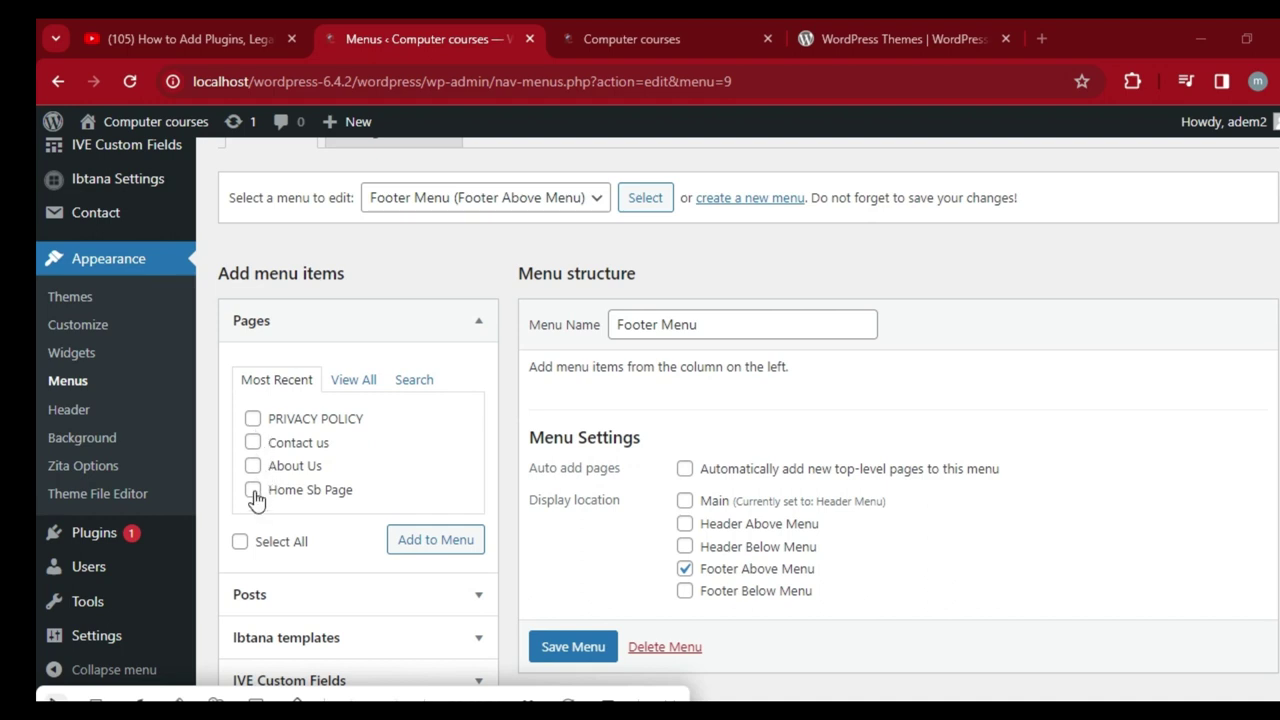
click(253, 444)
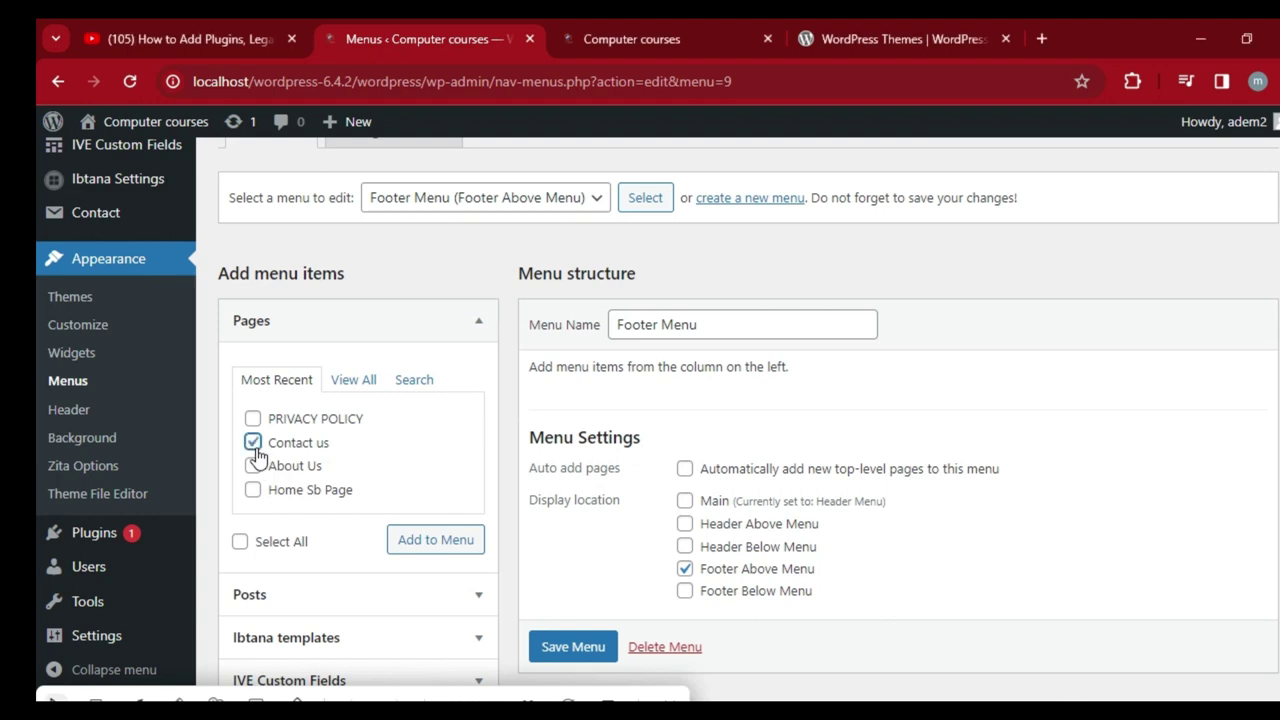
click(254, 467)
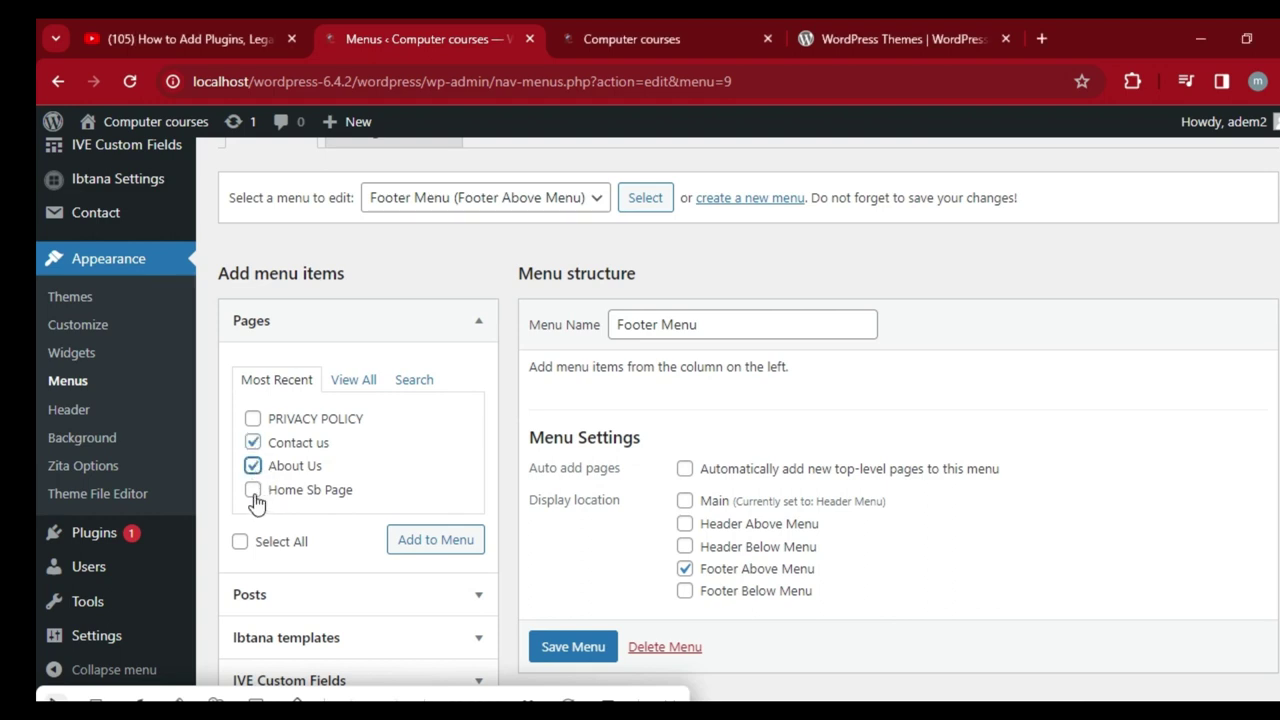
click(253, 491)
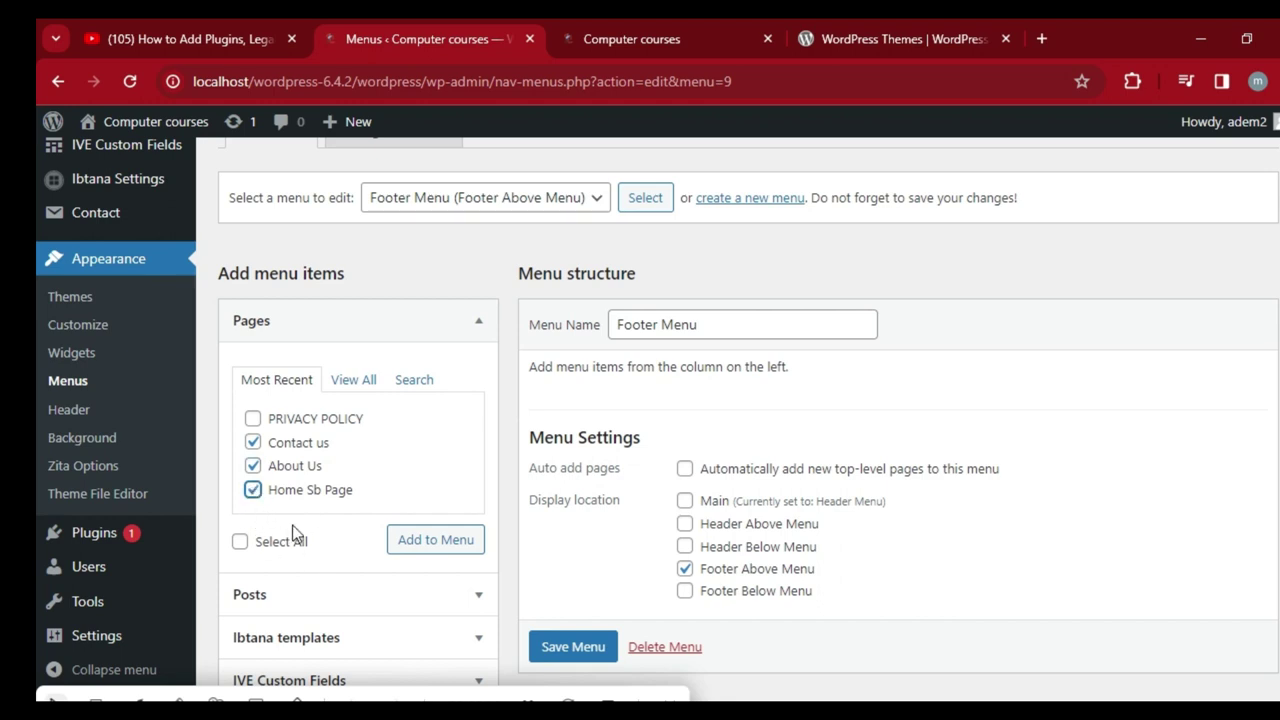
click(253, 419)
scroll(35, 470, down, 2)
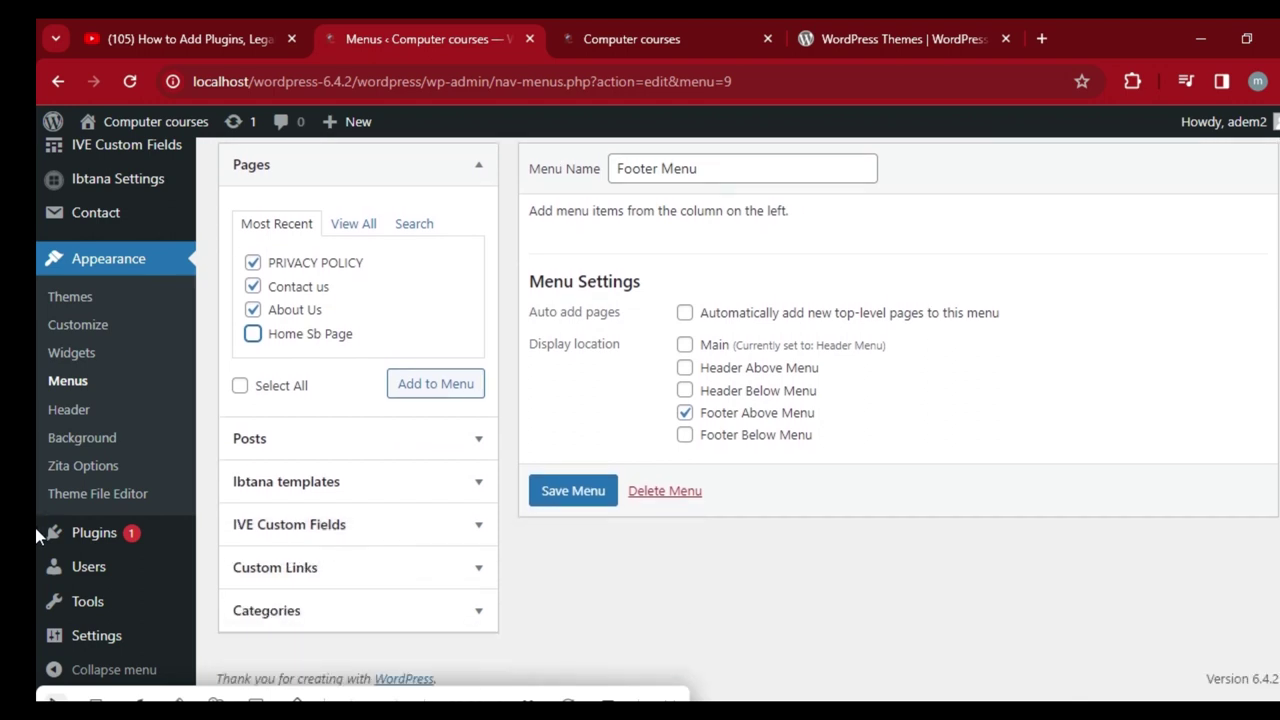
scroll(35, 535, up, 1)
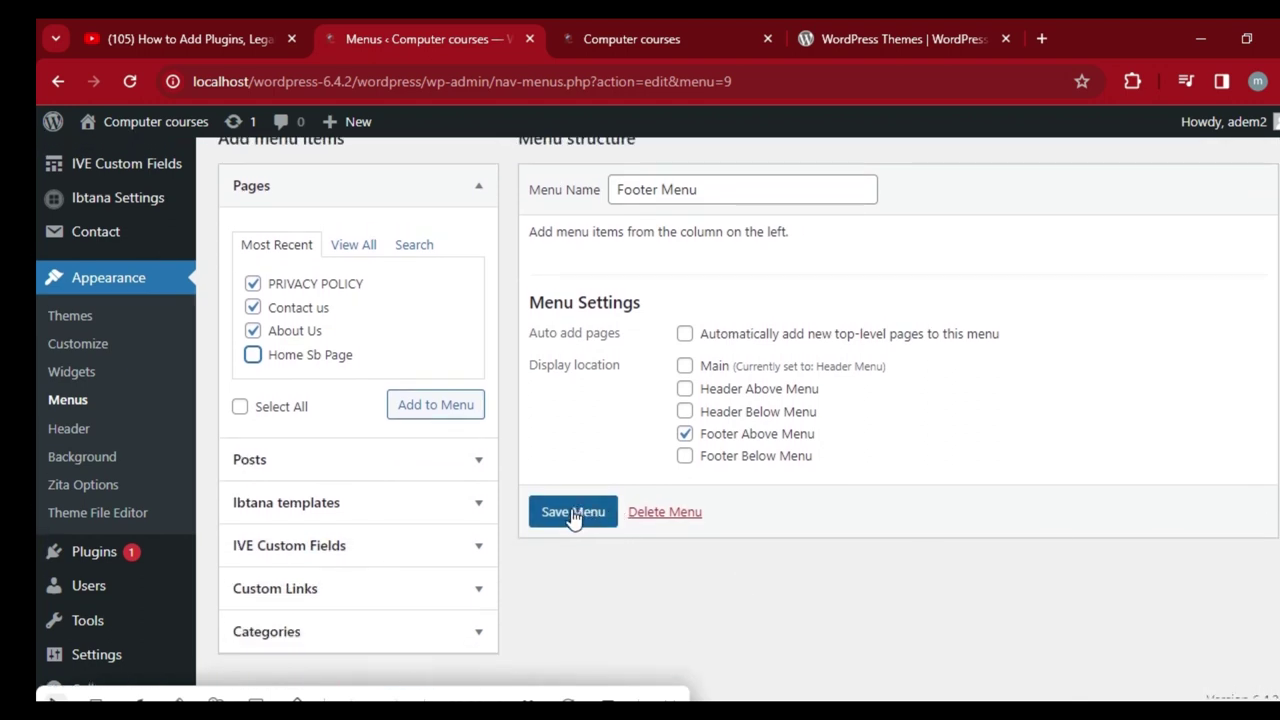
click(440, 406)
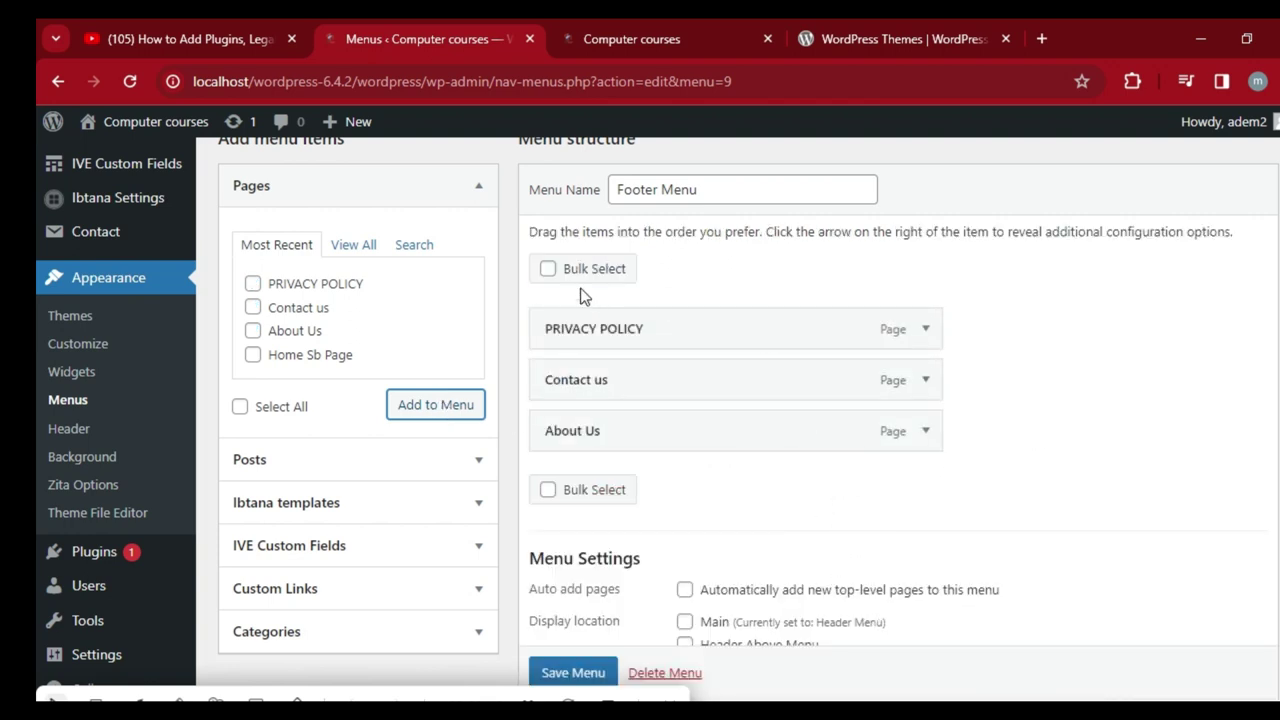
Step: Bulk-select the PRIVACY POLICY, Contact us and About Us items and save the Footer Menu
click(551, 270)
click(549, 270)
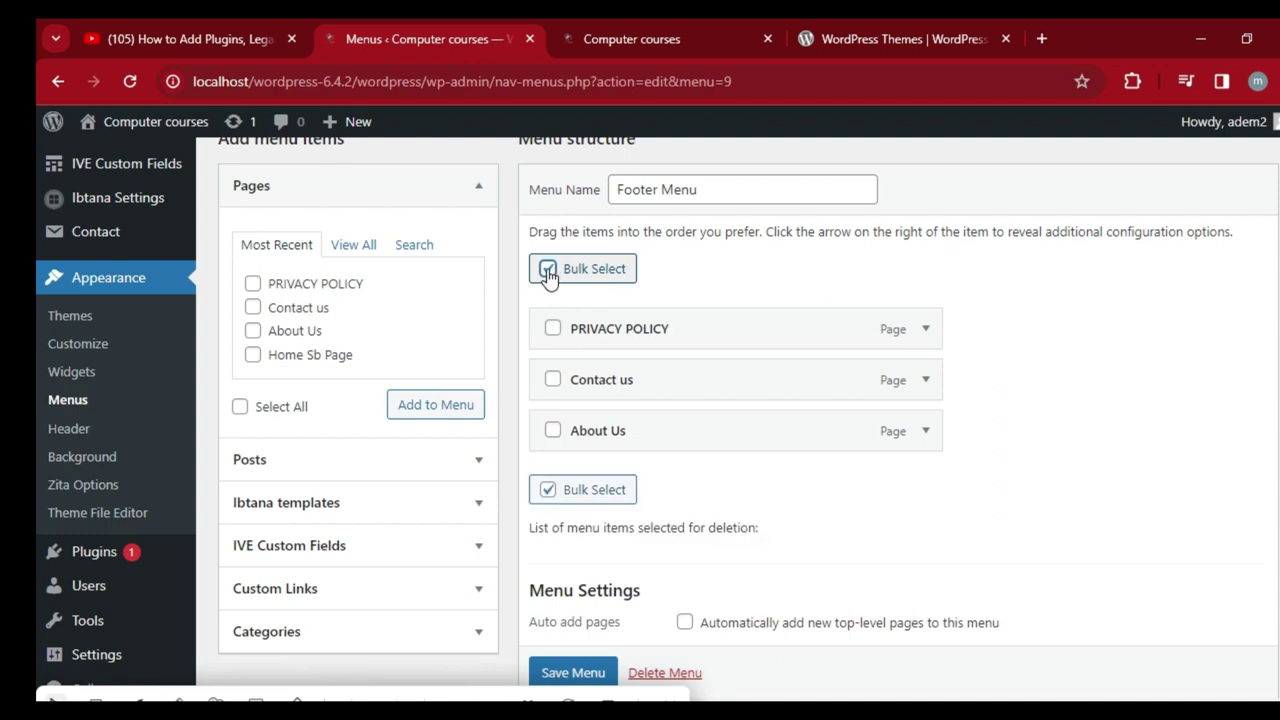
click(552, 328)
click(552, 379)
click(552, 430)
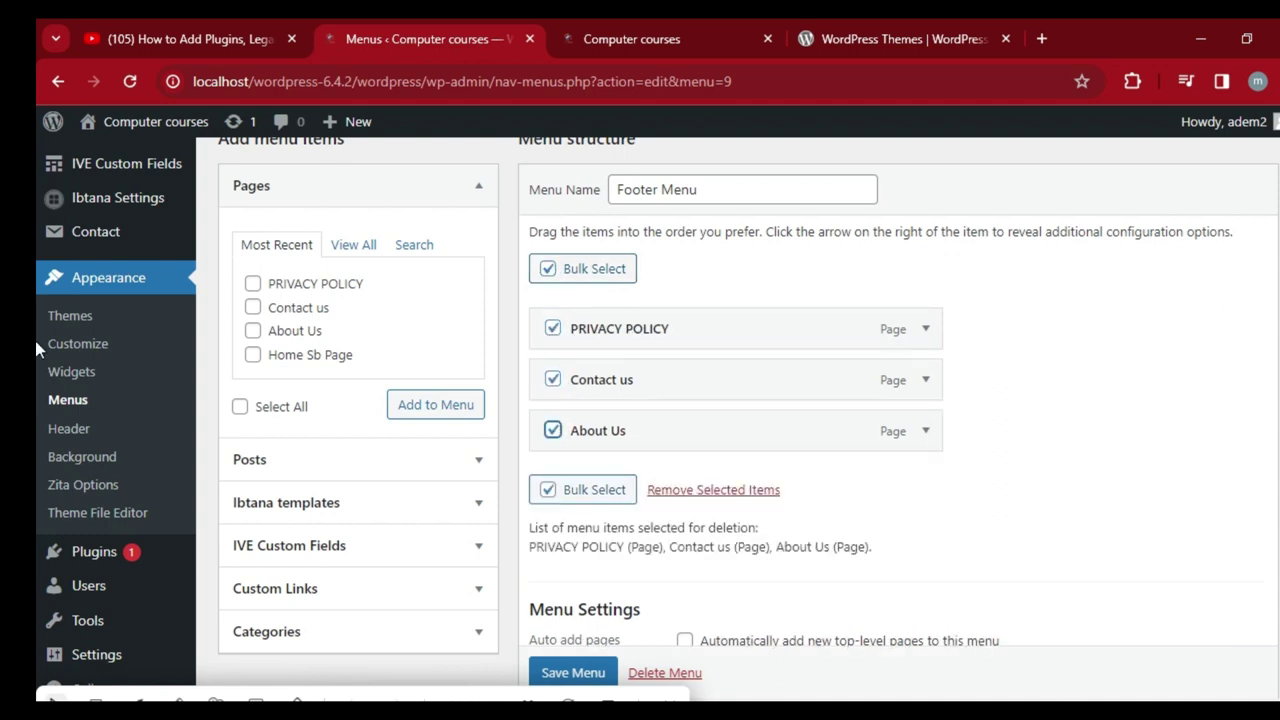
scroll(35, 393, down, 2)
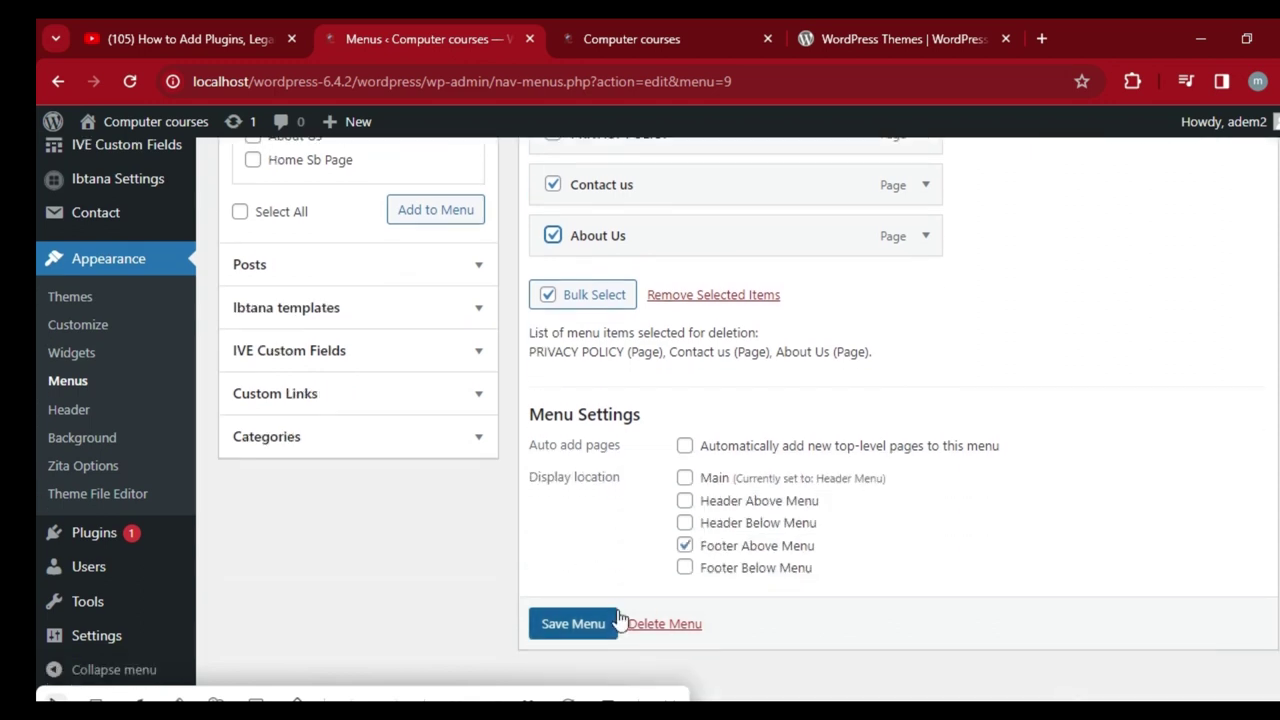
click(576, 627)
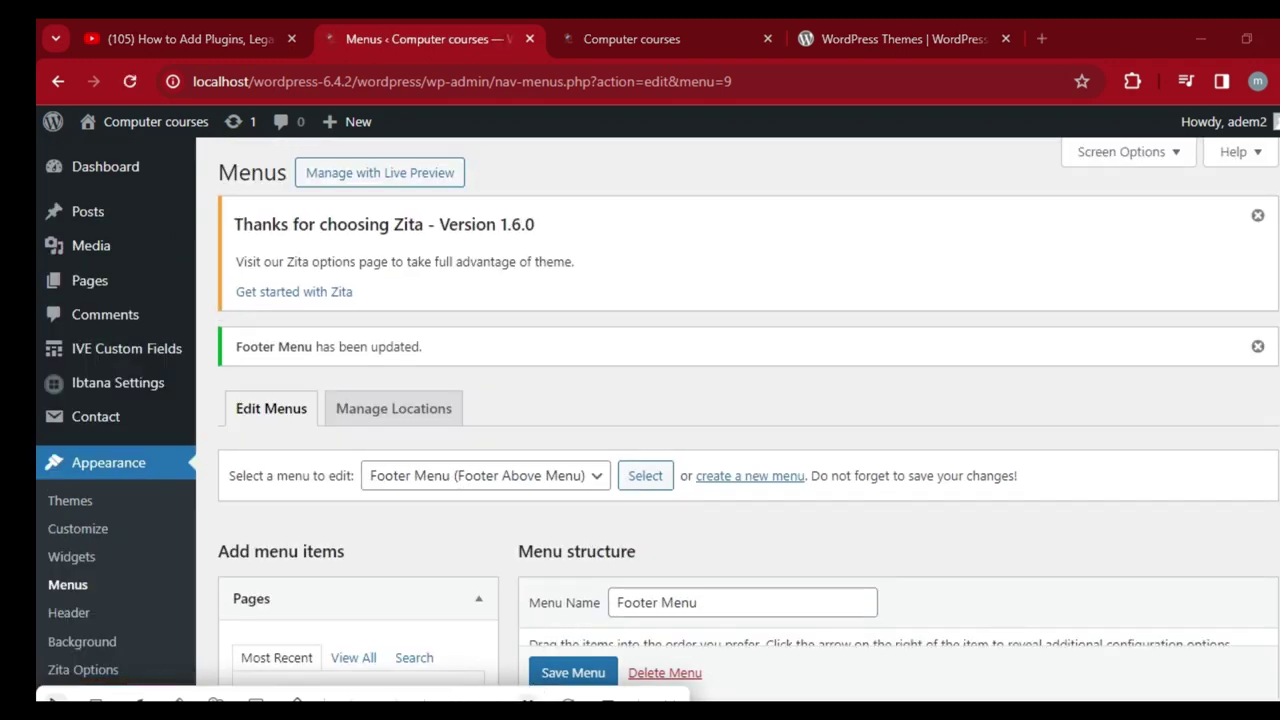
Step: Reload the Computer courses home page and examine its footer for the menu items
key(ctrl+Tab)
scroll(38, 300, down, 15)
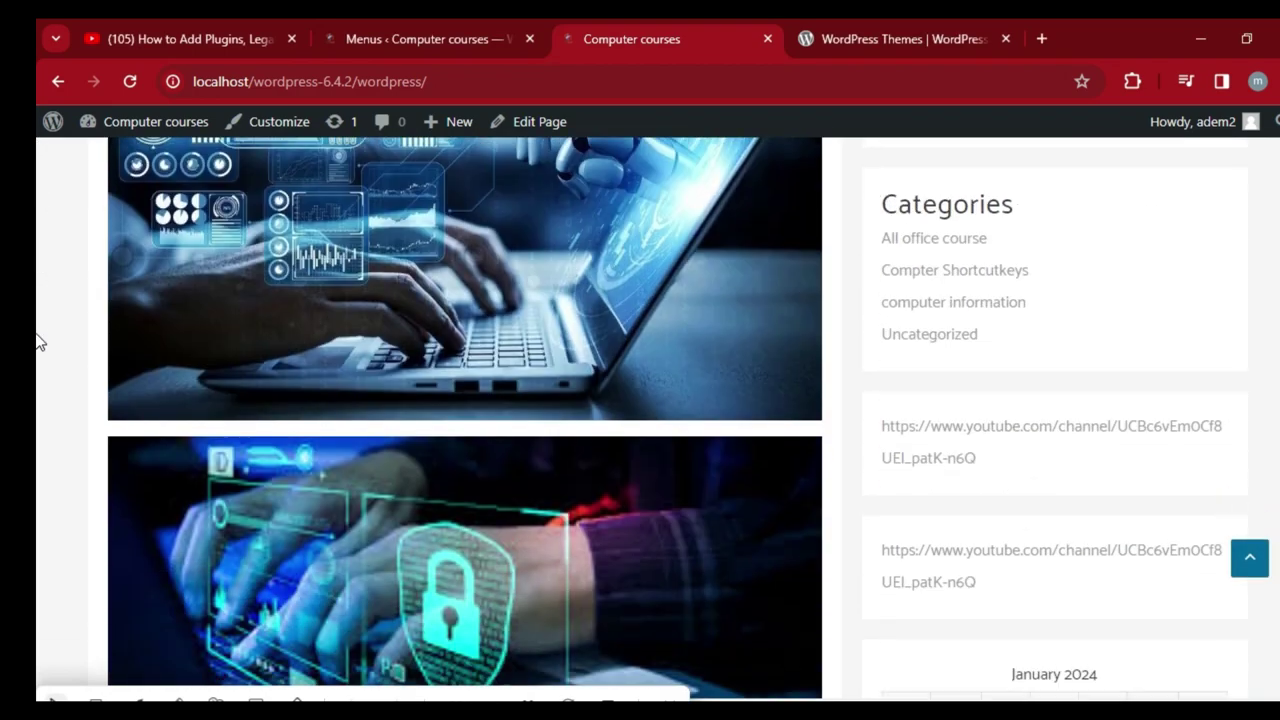
scroll(38, 476, down, 5)
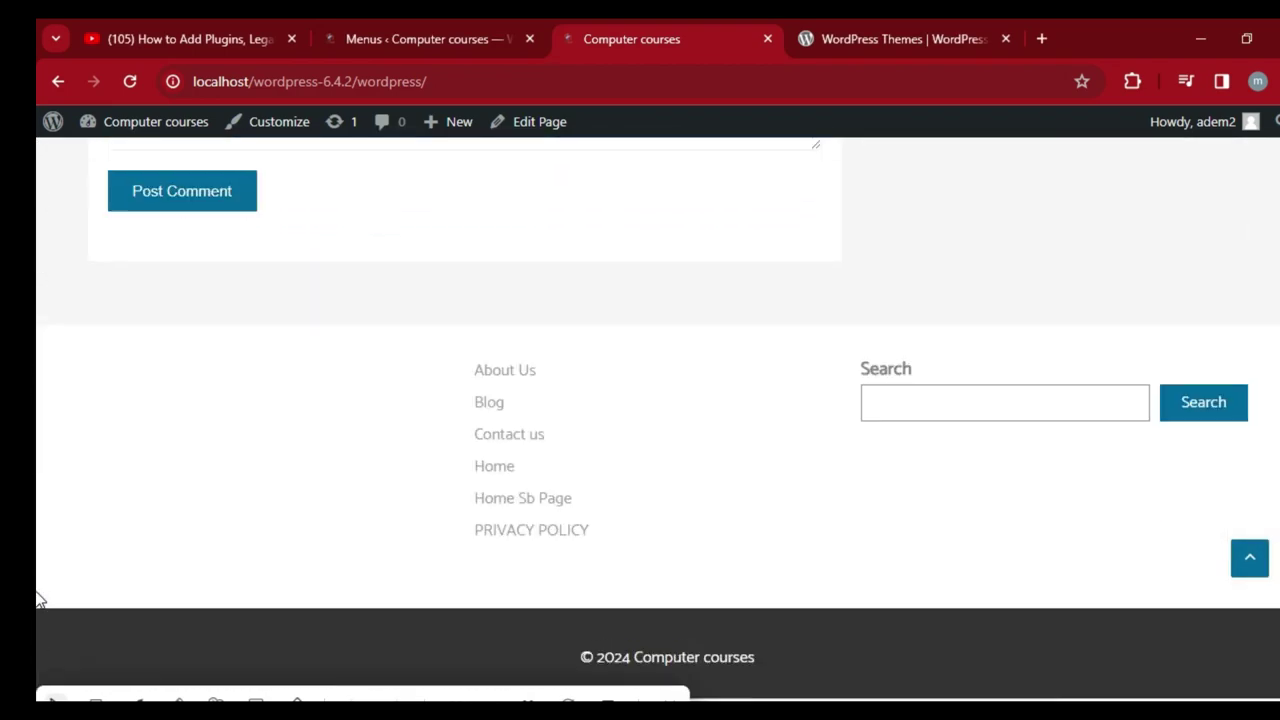
click(129, 84)
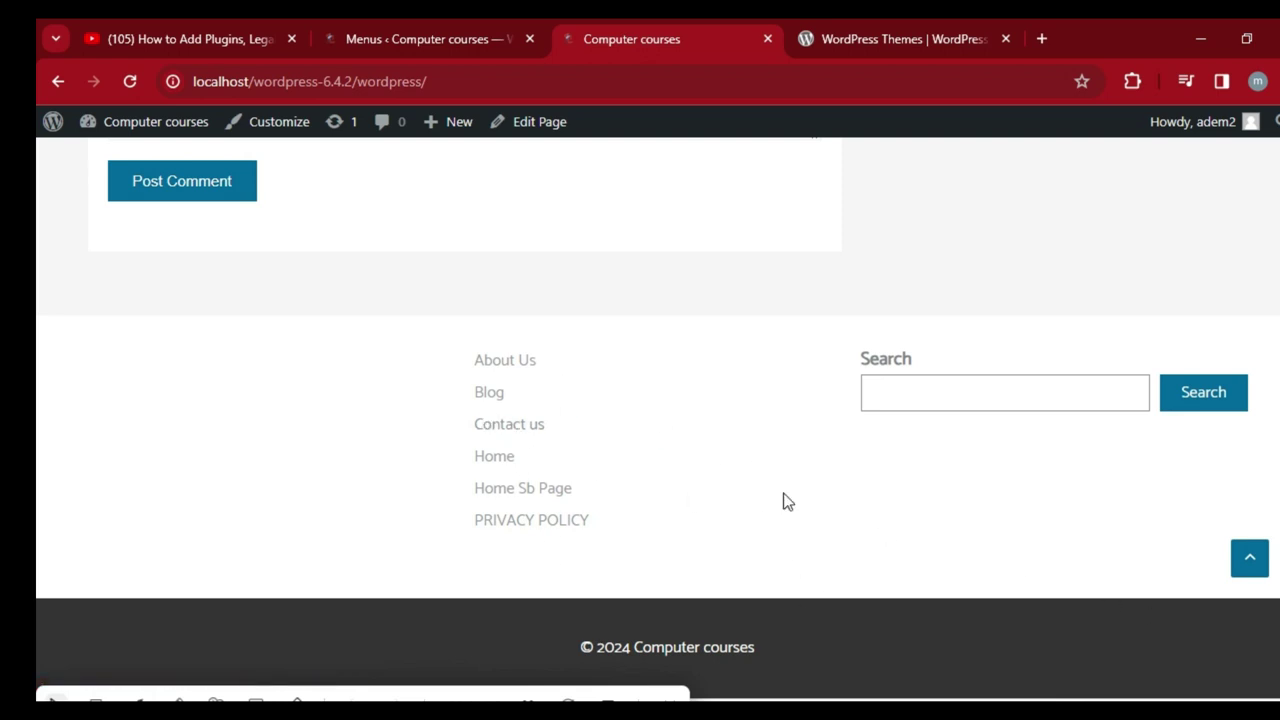
Step: Open the Customizer for the Computer courses home page
click(469, 47)
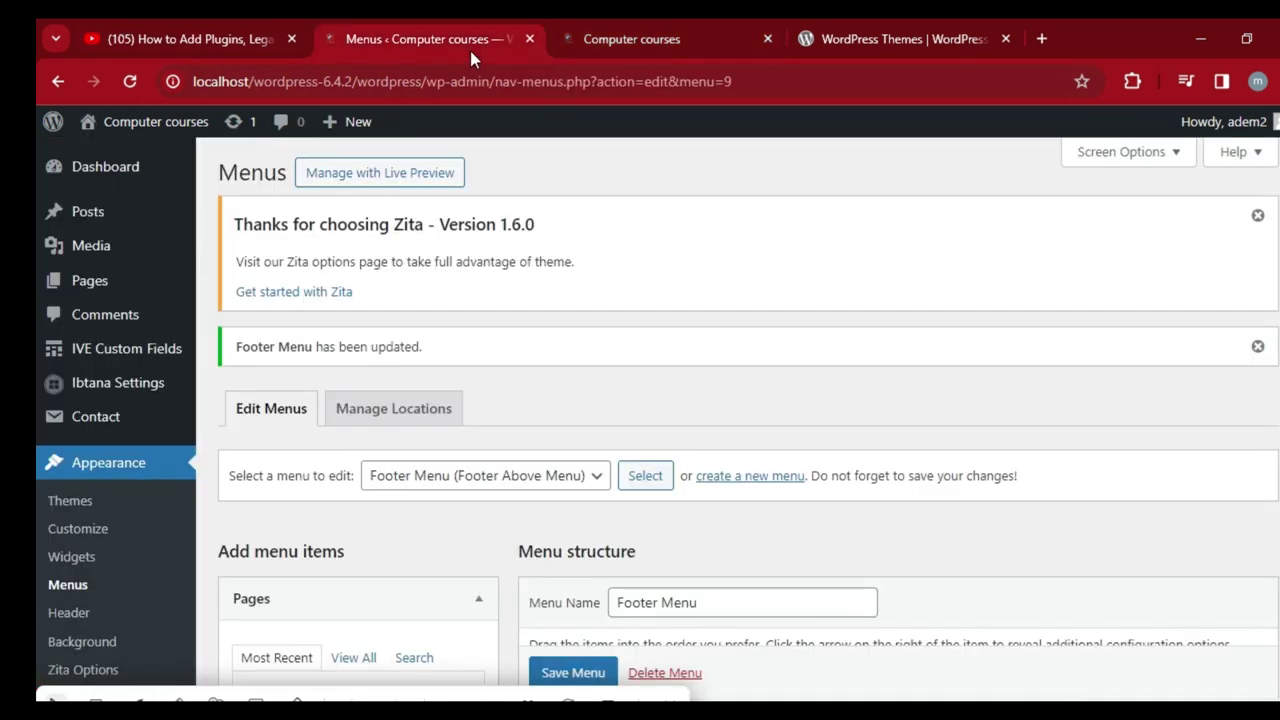
mouse_move(118, 131)
click(660, 40)
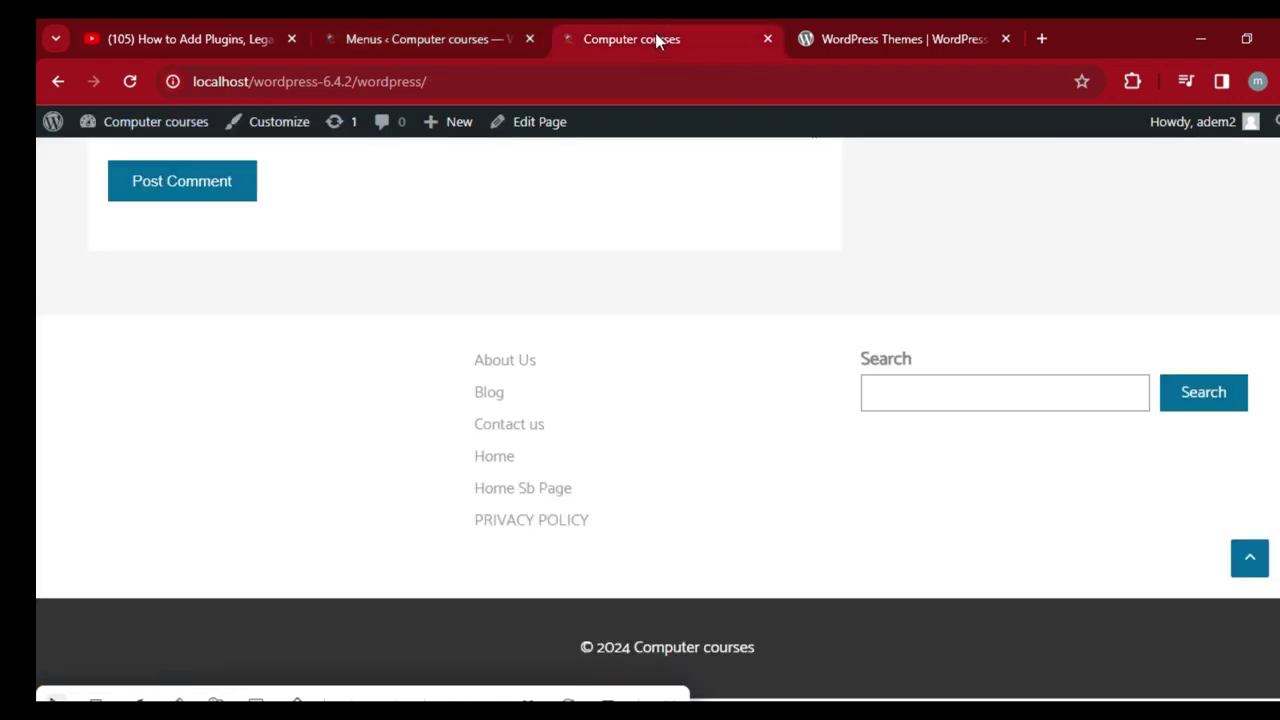
click(279, 126)
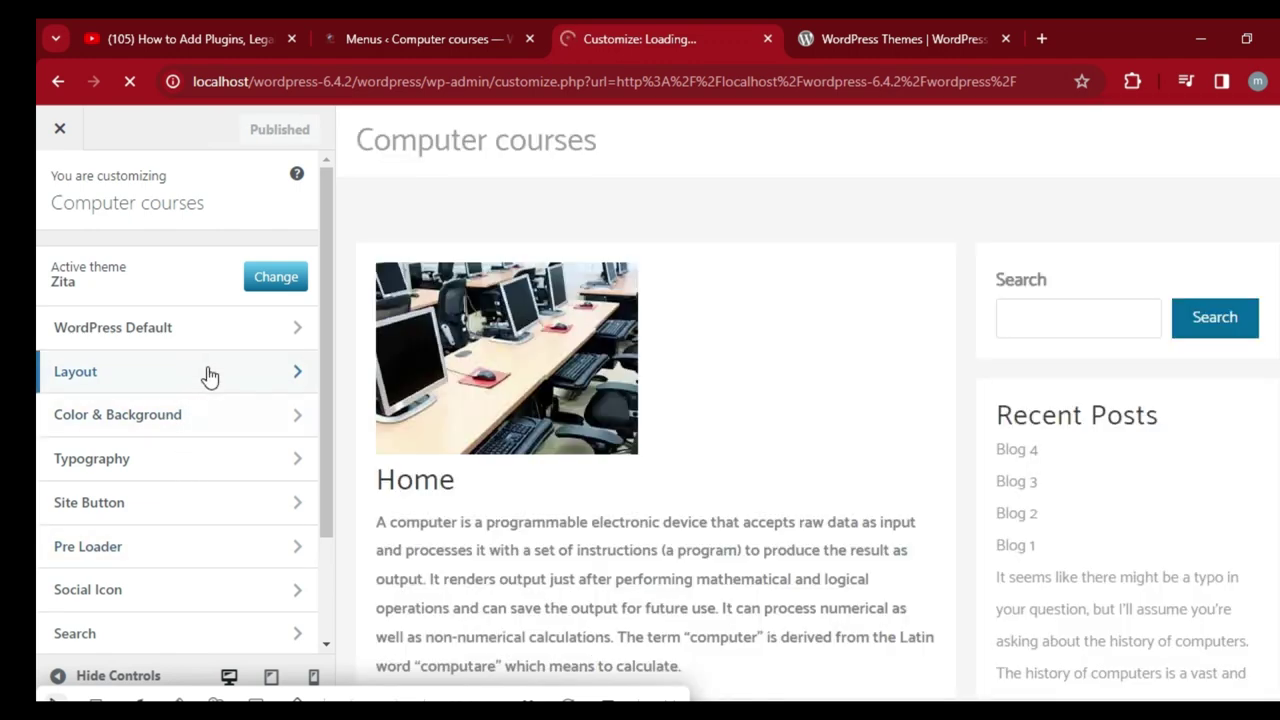
Step: Examine the Above Footer and Widget Footer layout options among the site's footer settings
click(210, 374)
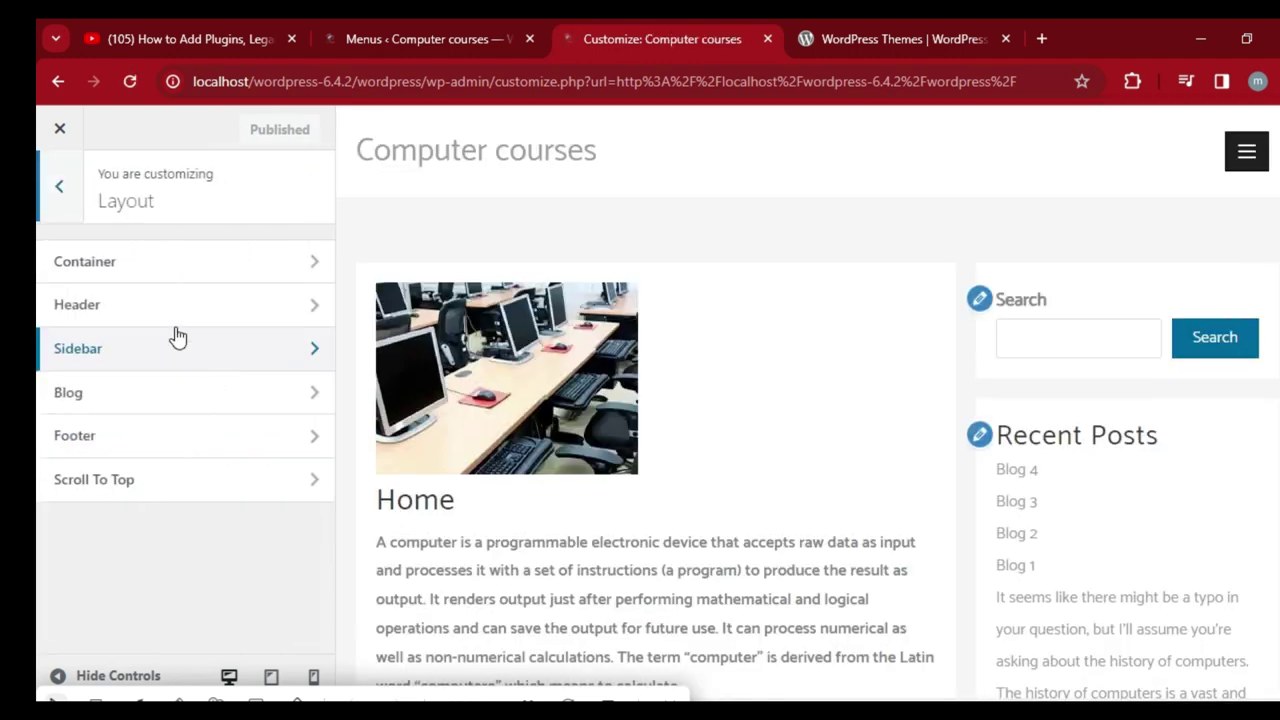
click(172, 446)
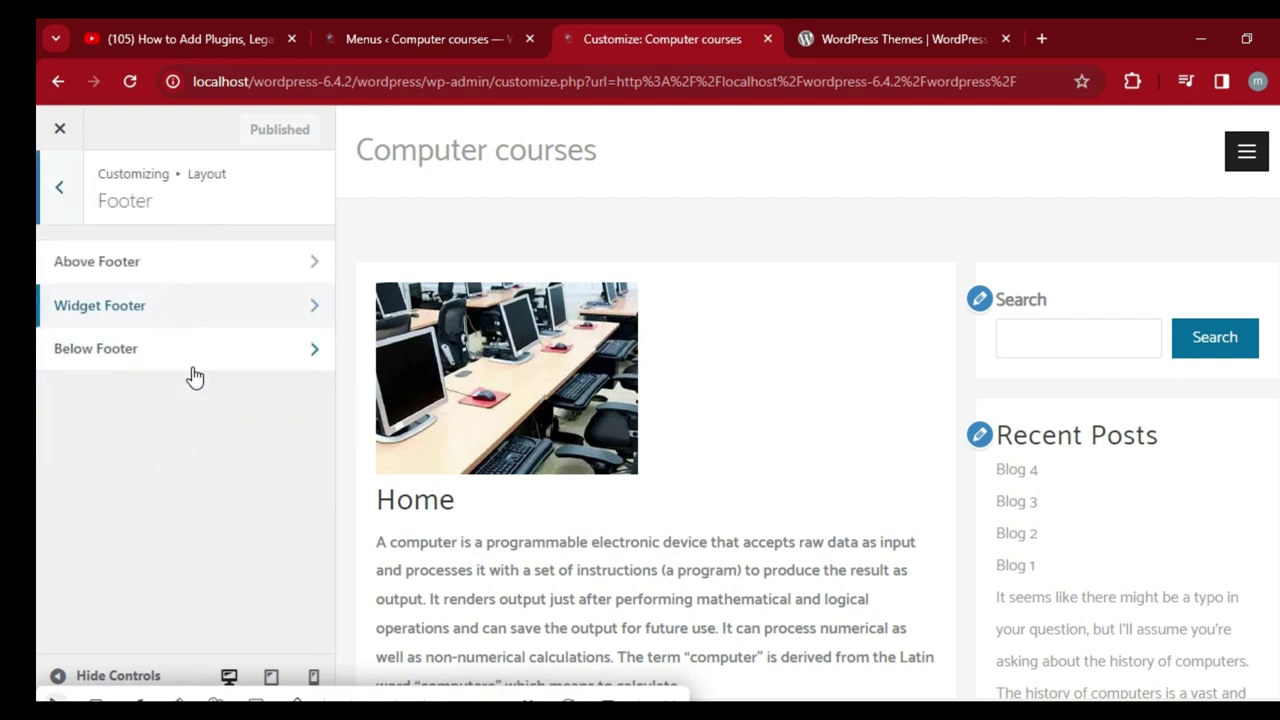
click(284, 314)
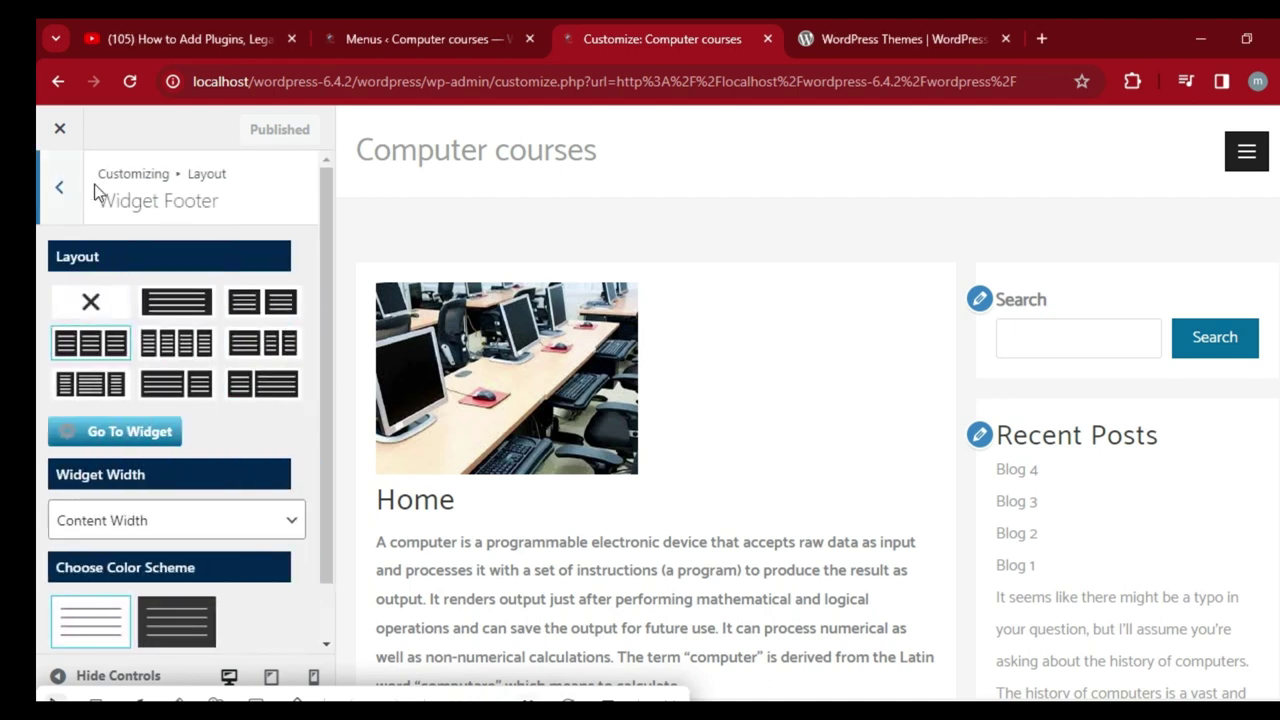
click(62, 189)
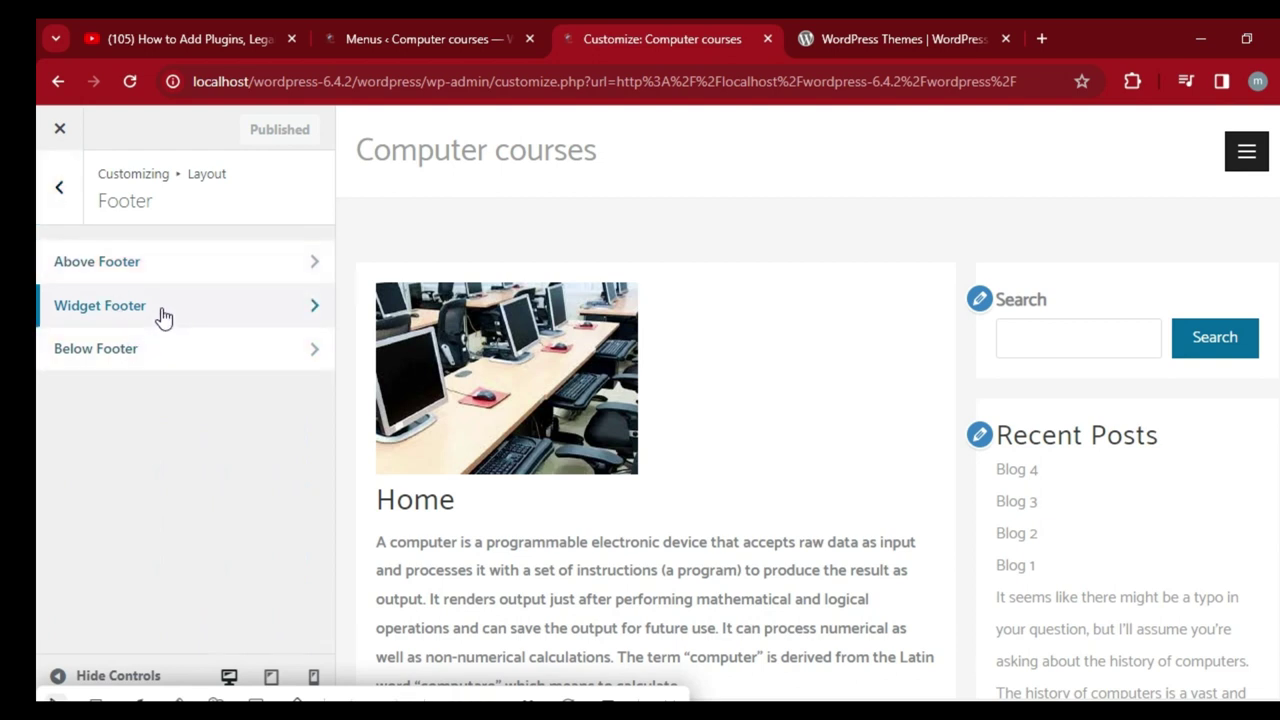
click(157, 265)
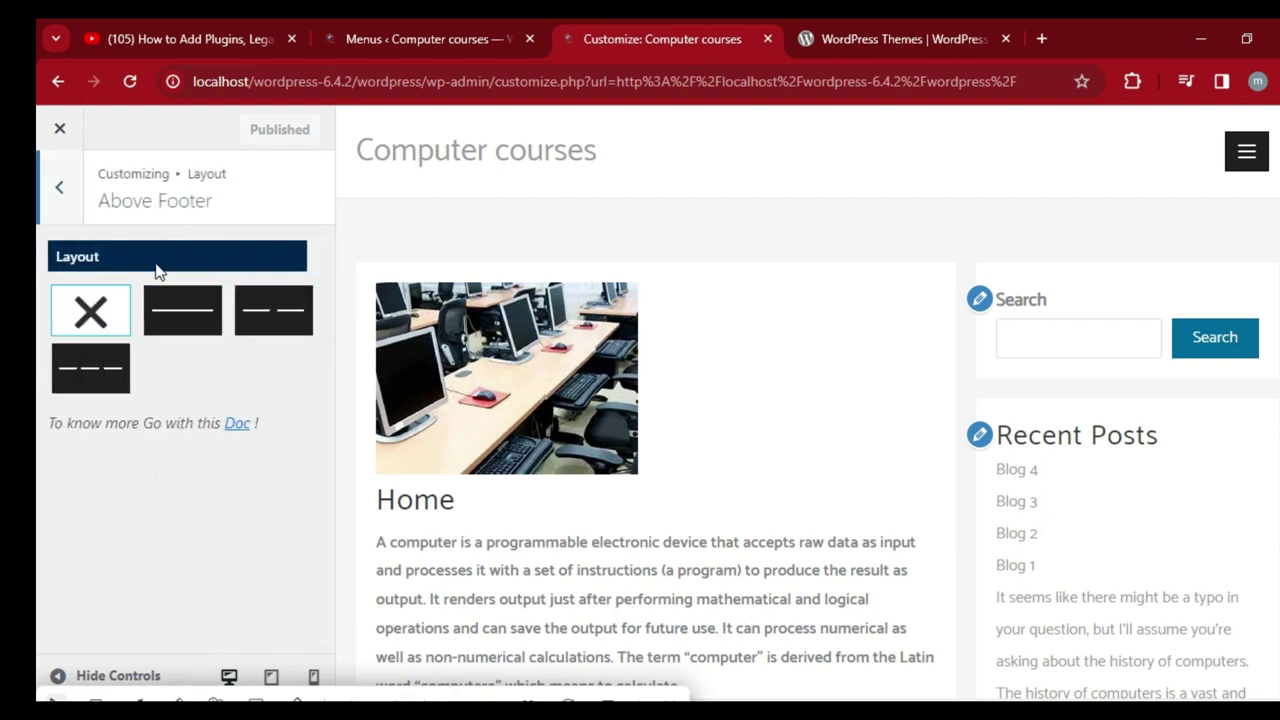
click(62, 188)
click(121, 308)
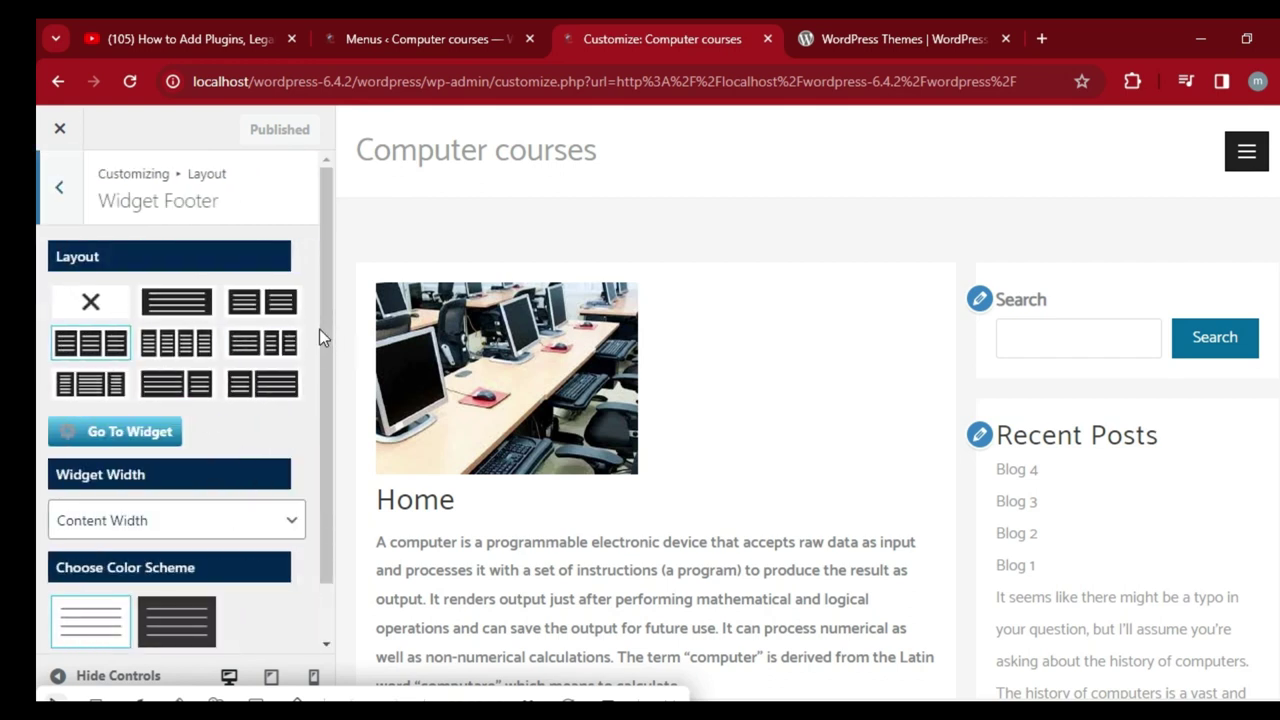
scroll(319, 327, down, 2)
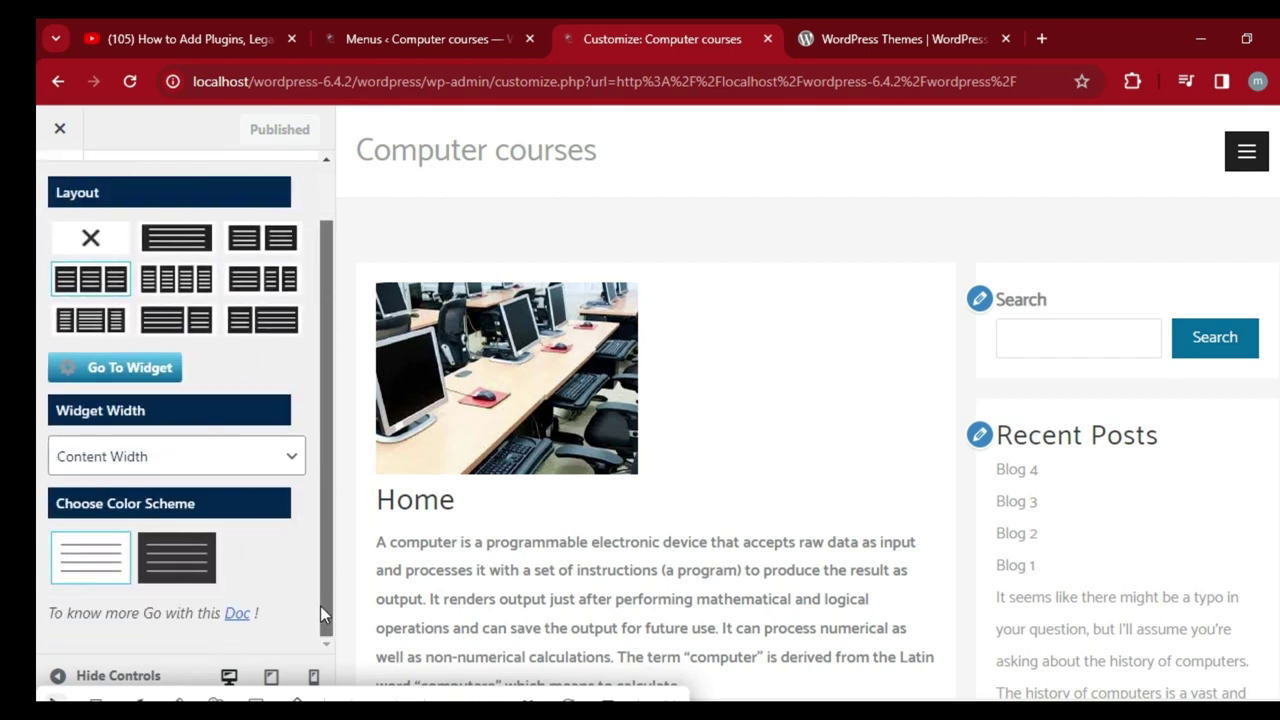
scroll(323, 253, up, 2)
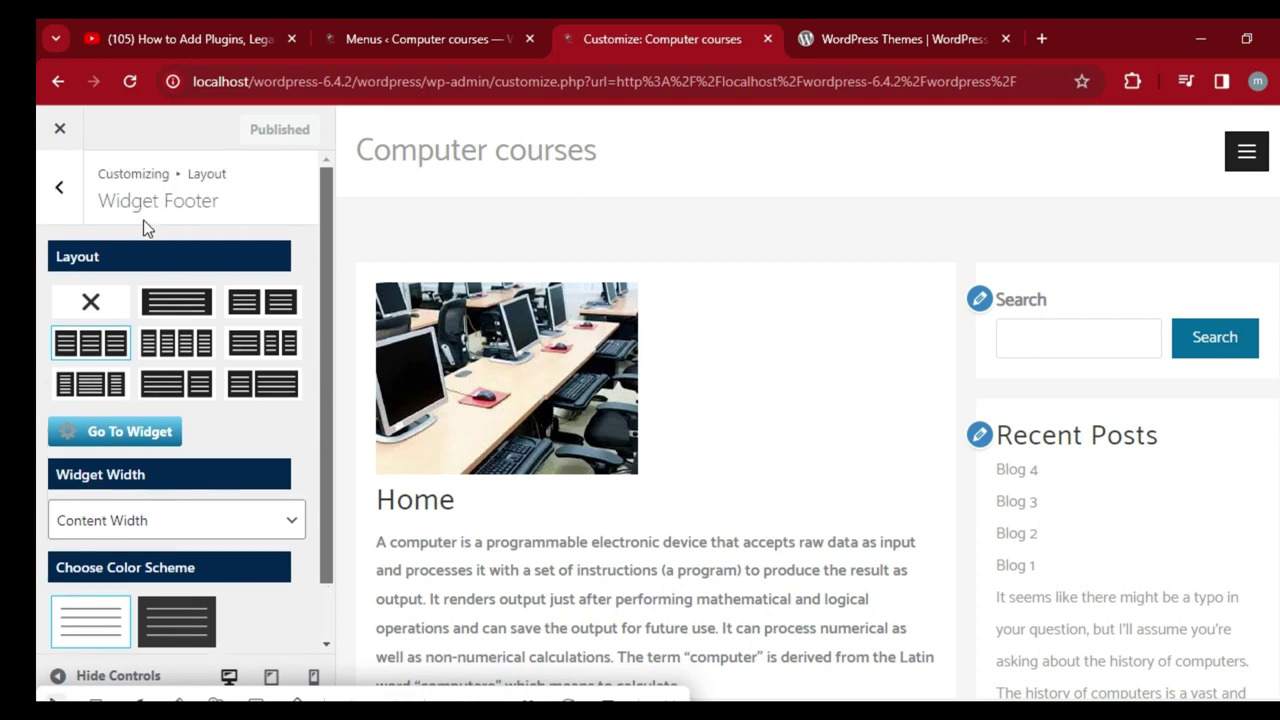
click(60, 188)
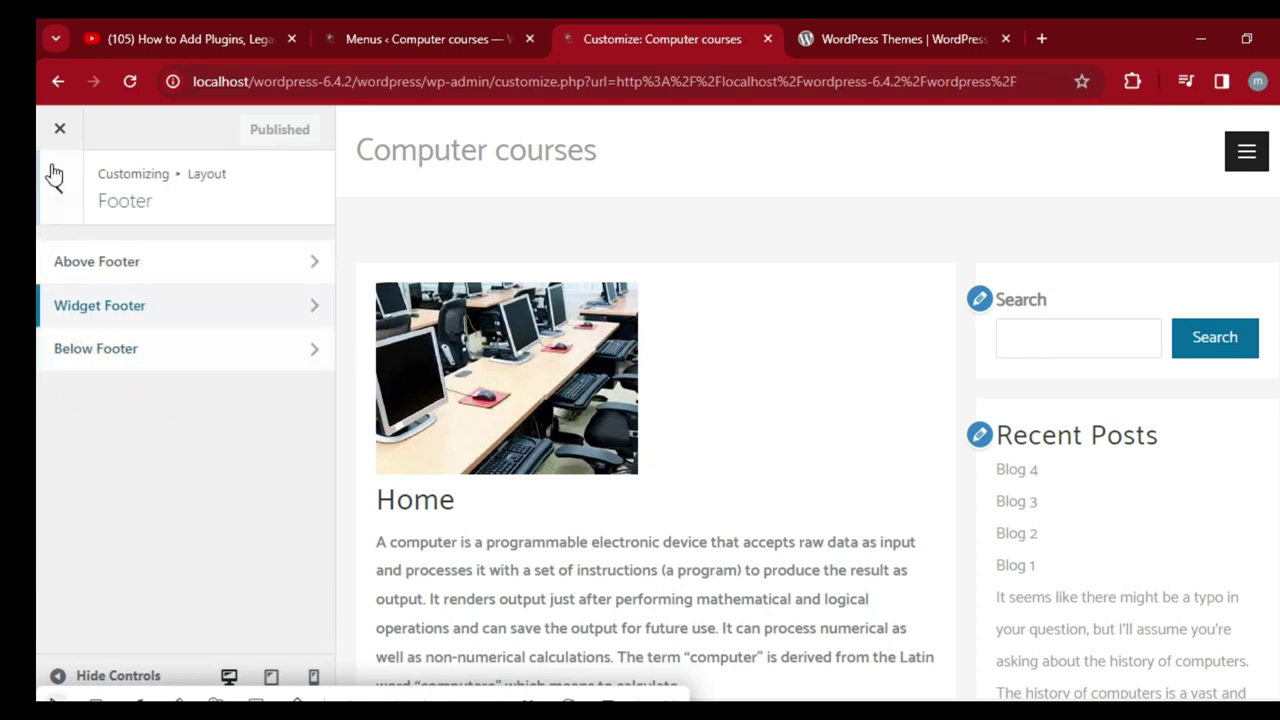
click(59, 188)
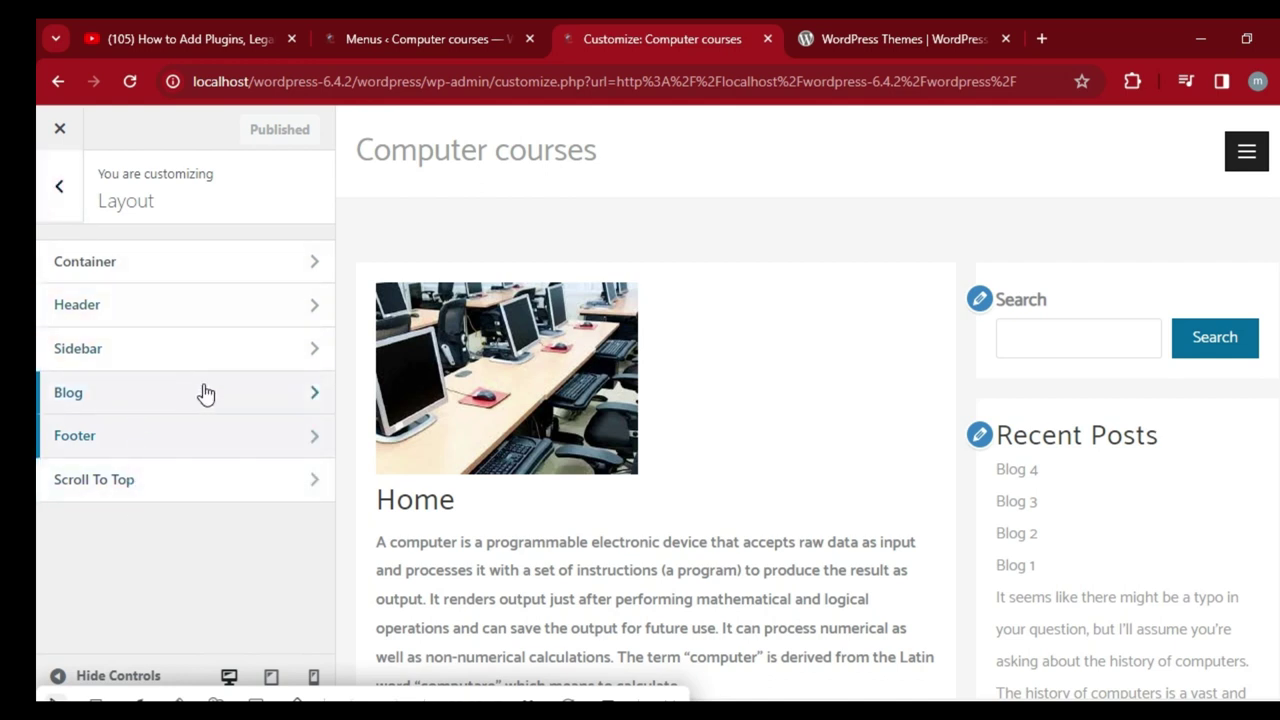
click(55, 182)
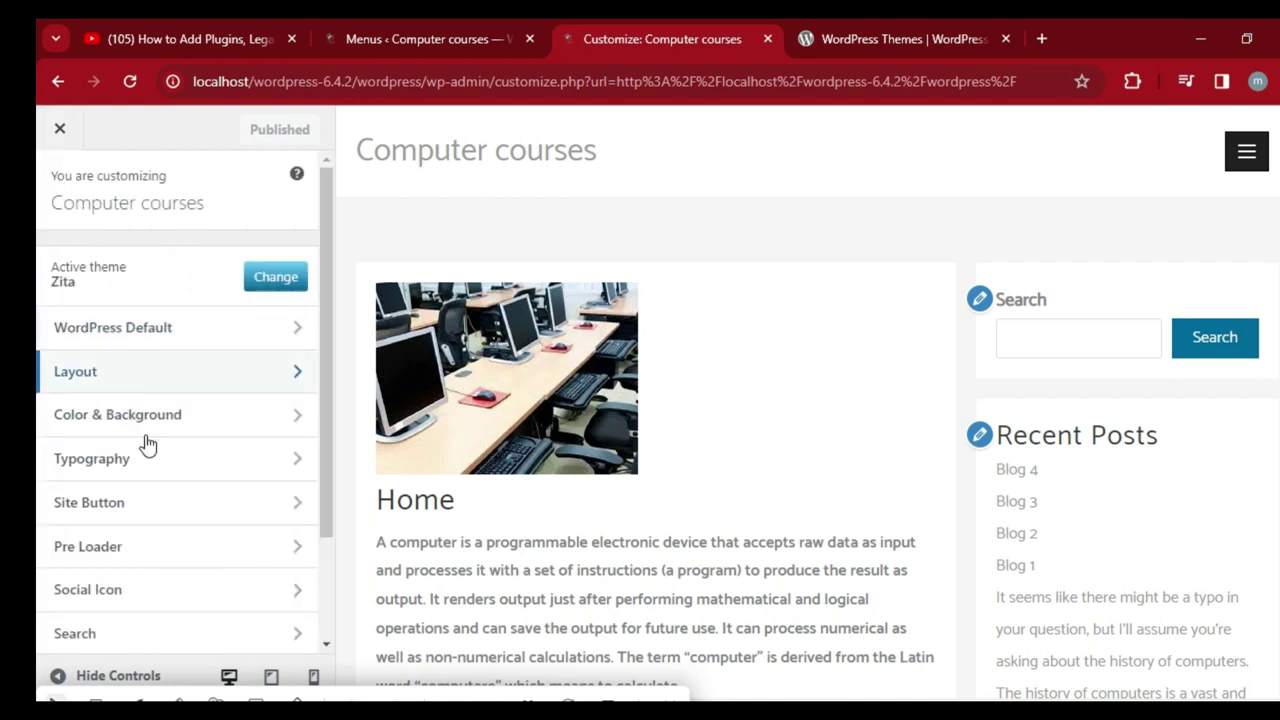
Step: Delete the page list block from Footer Widget Area 2
drag(328, 526, 330, 625)
click(189, 629)
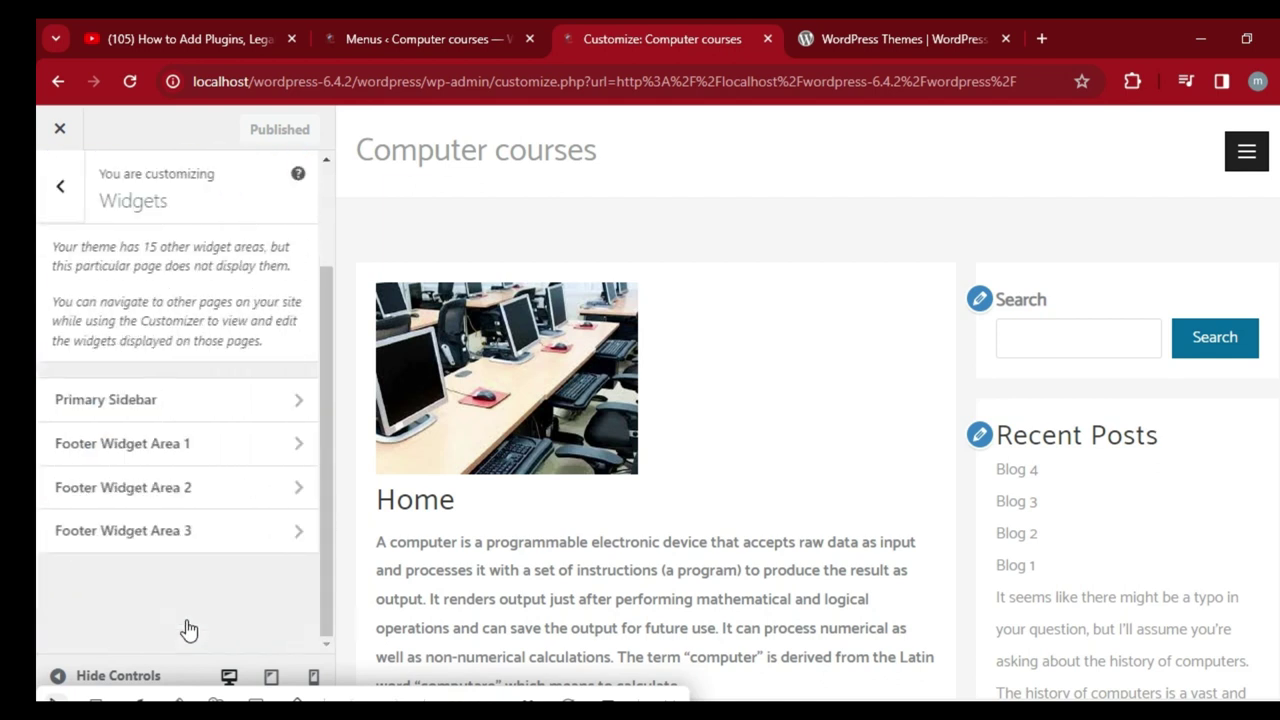
click(204, 492)
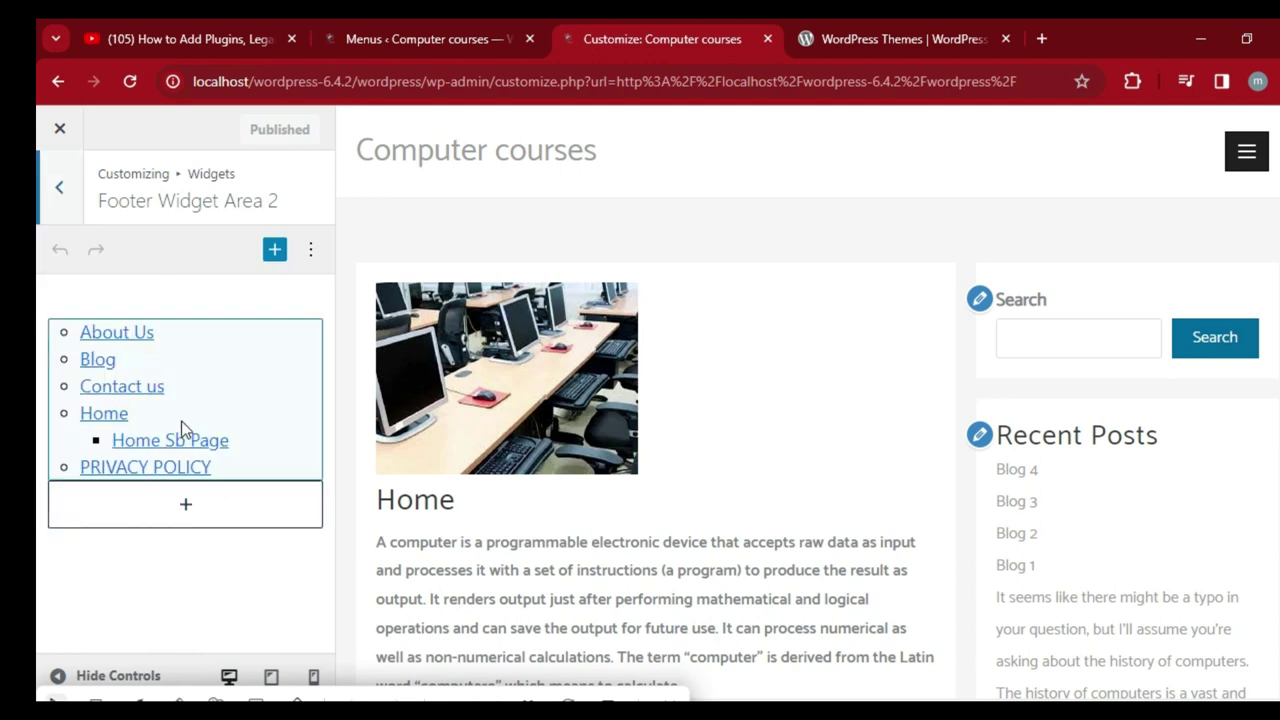
right_click(185, 494)
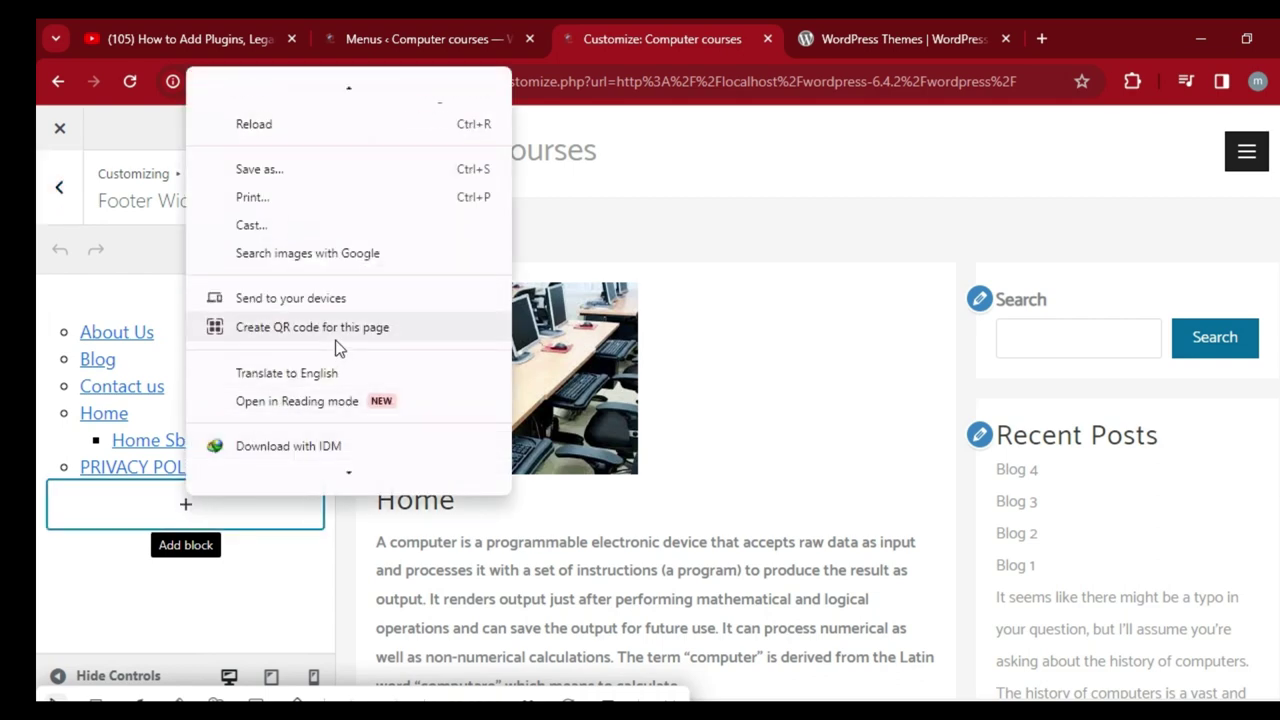
click(129, 400)
click(127, 400)
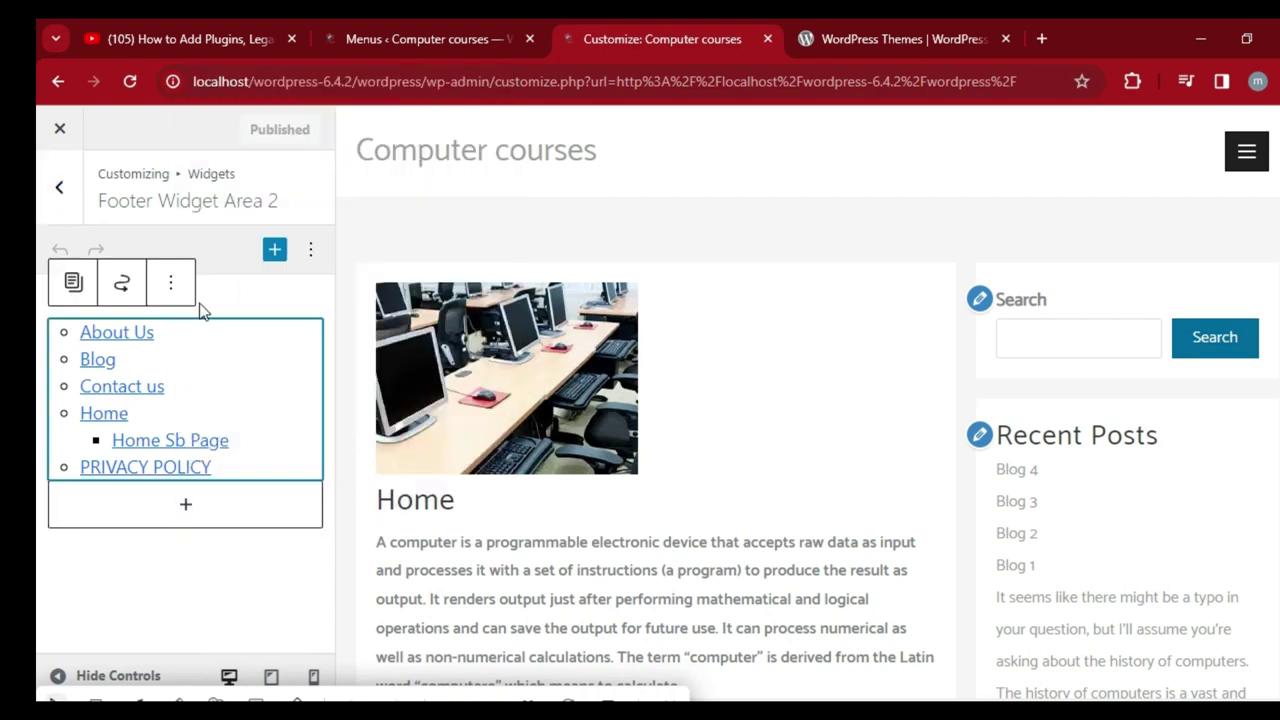
click(171, 283)
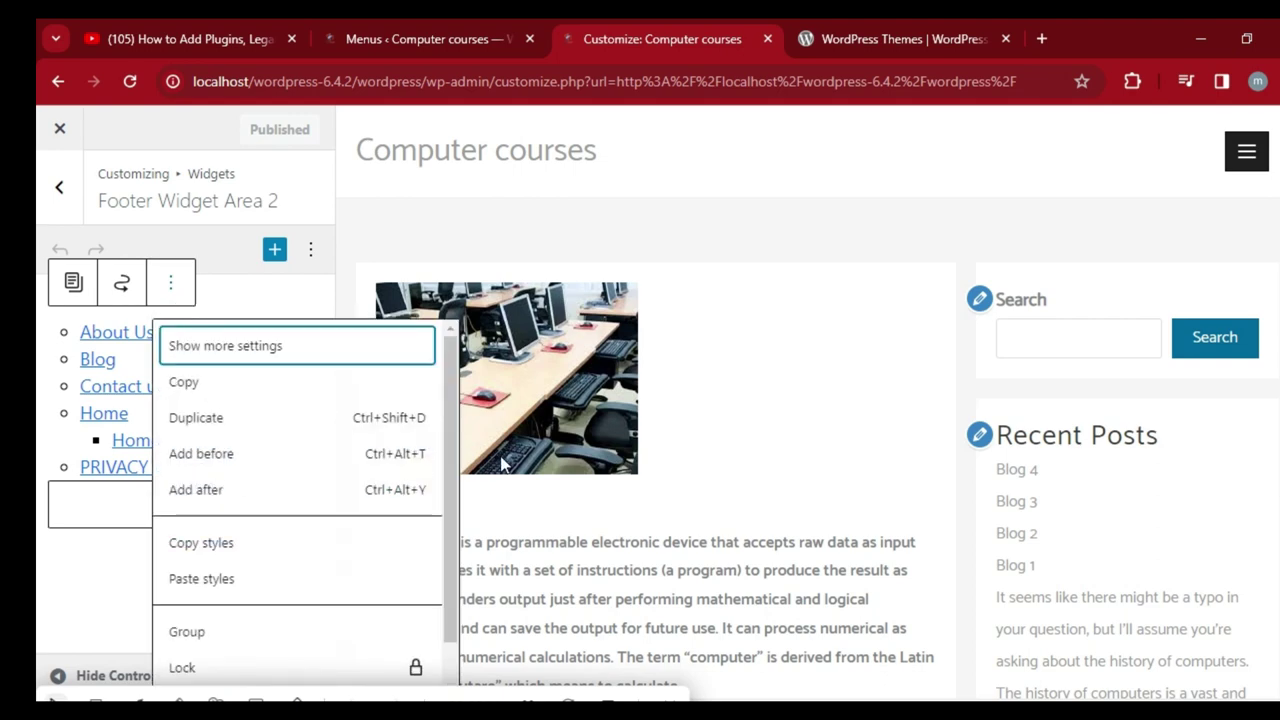
scroll(446, 442, down, 1)
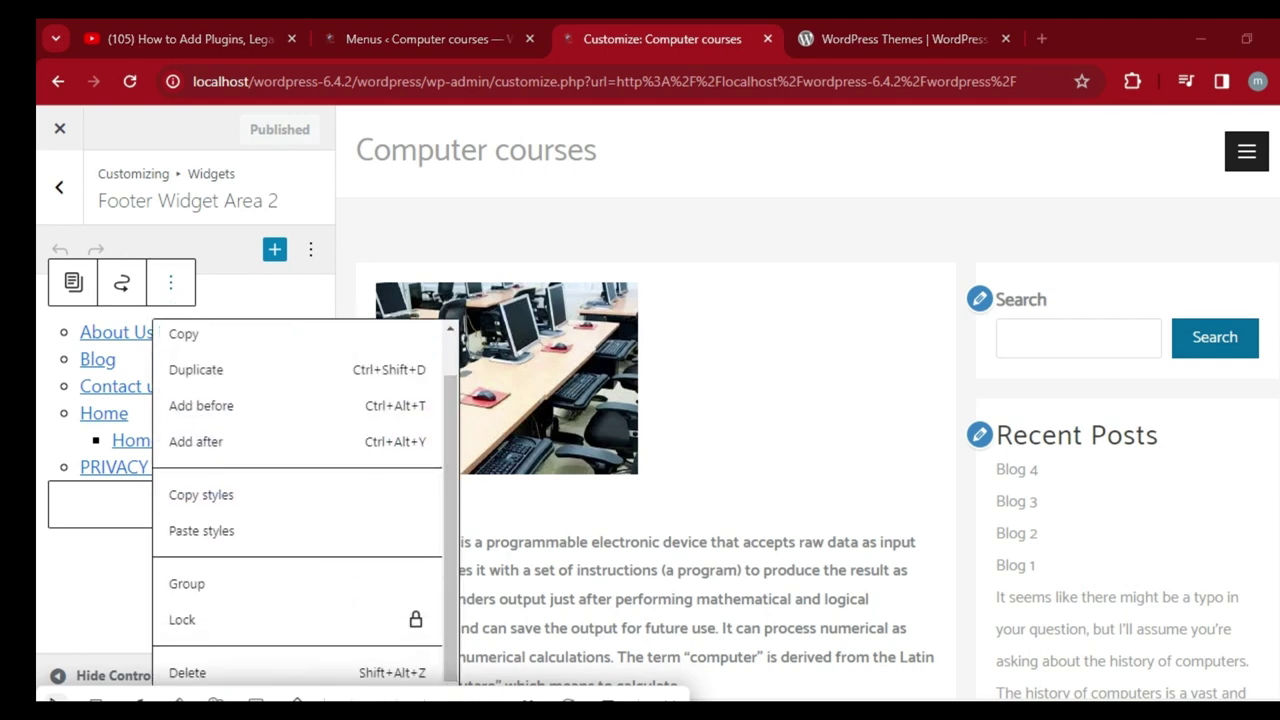
click(360, 674)
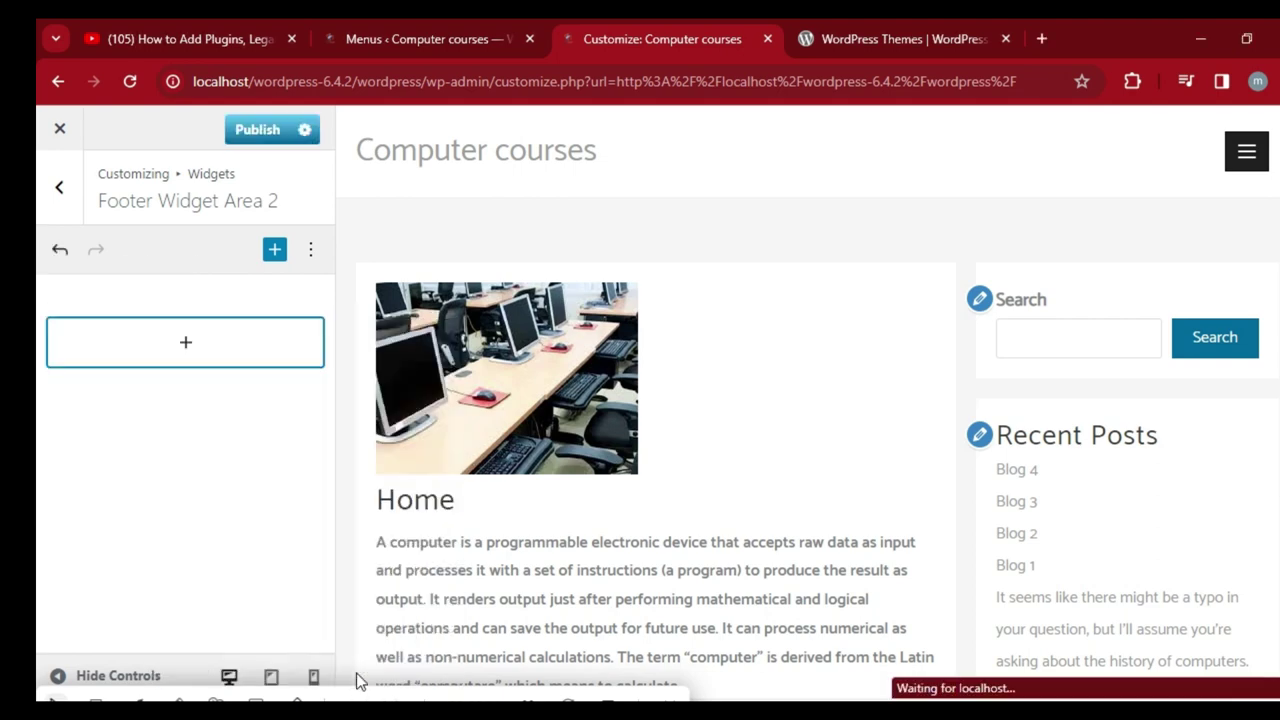
Step: Search the blocks for "menu" and add a Navigation Menu block to Footer Widget Area 2
click(184, 348)
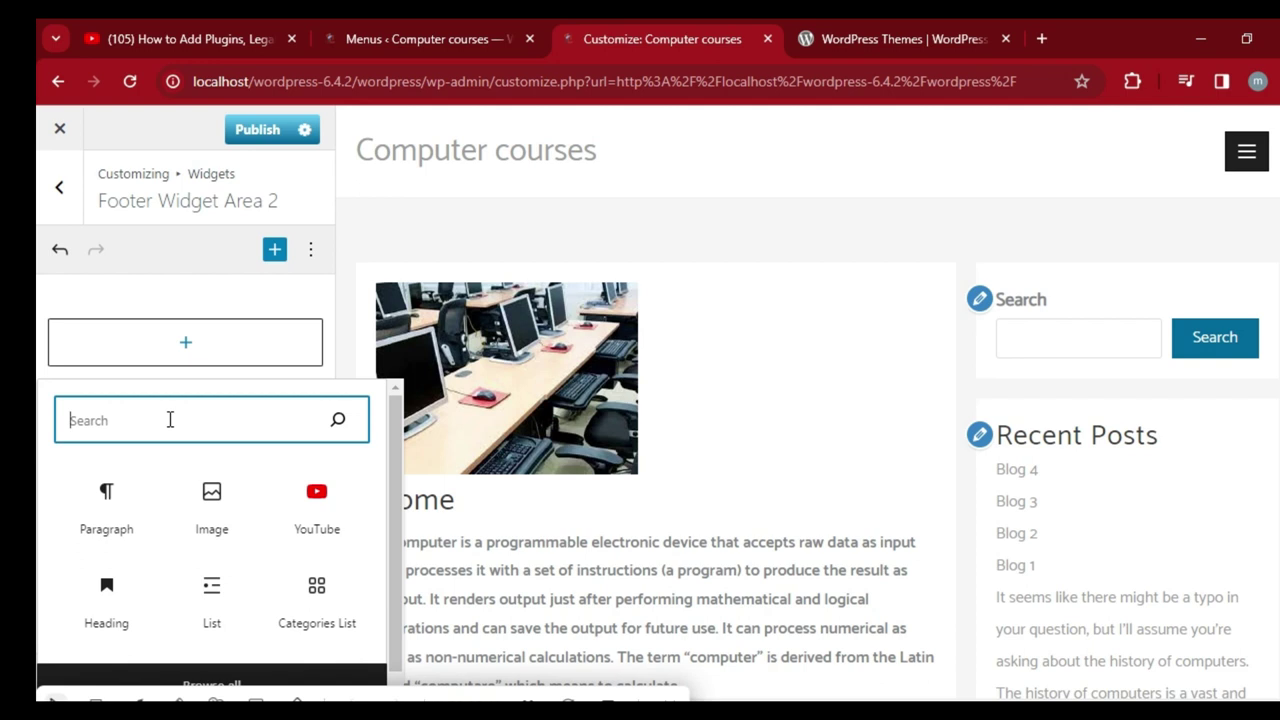
text(mu)
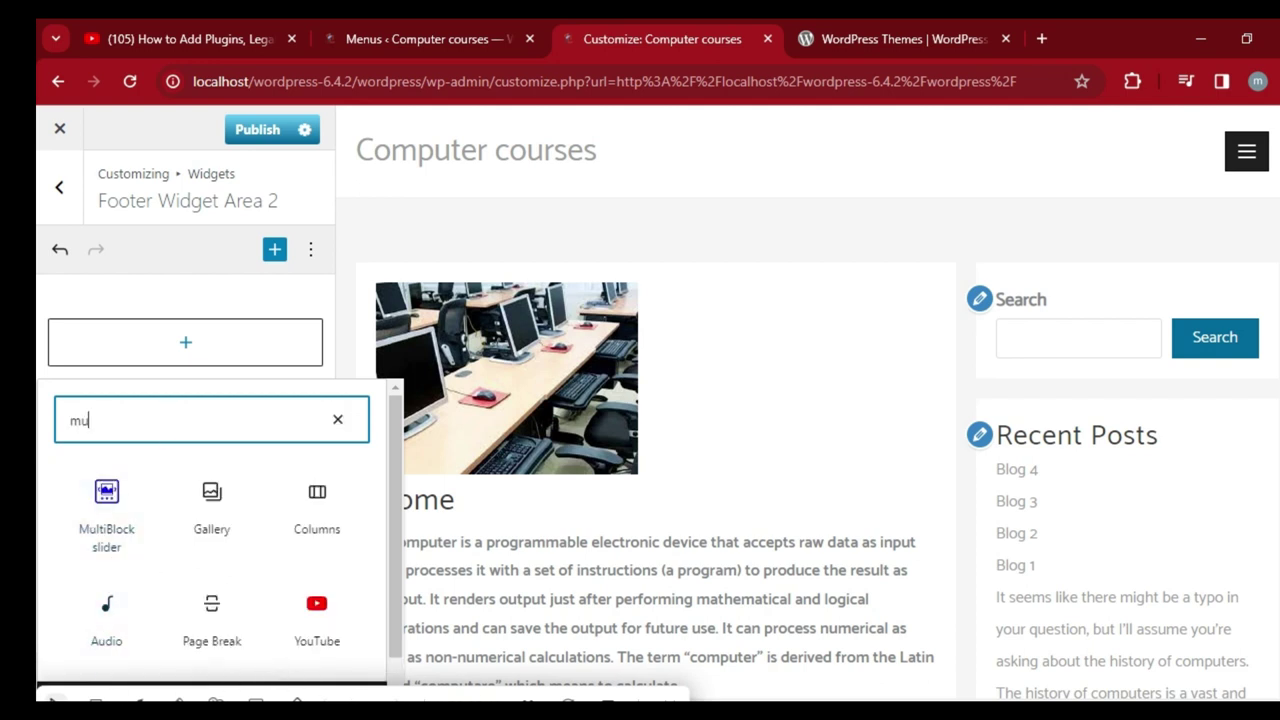
key(BackSpace)
text(enu)
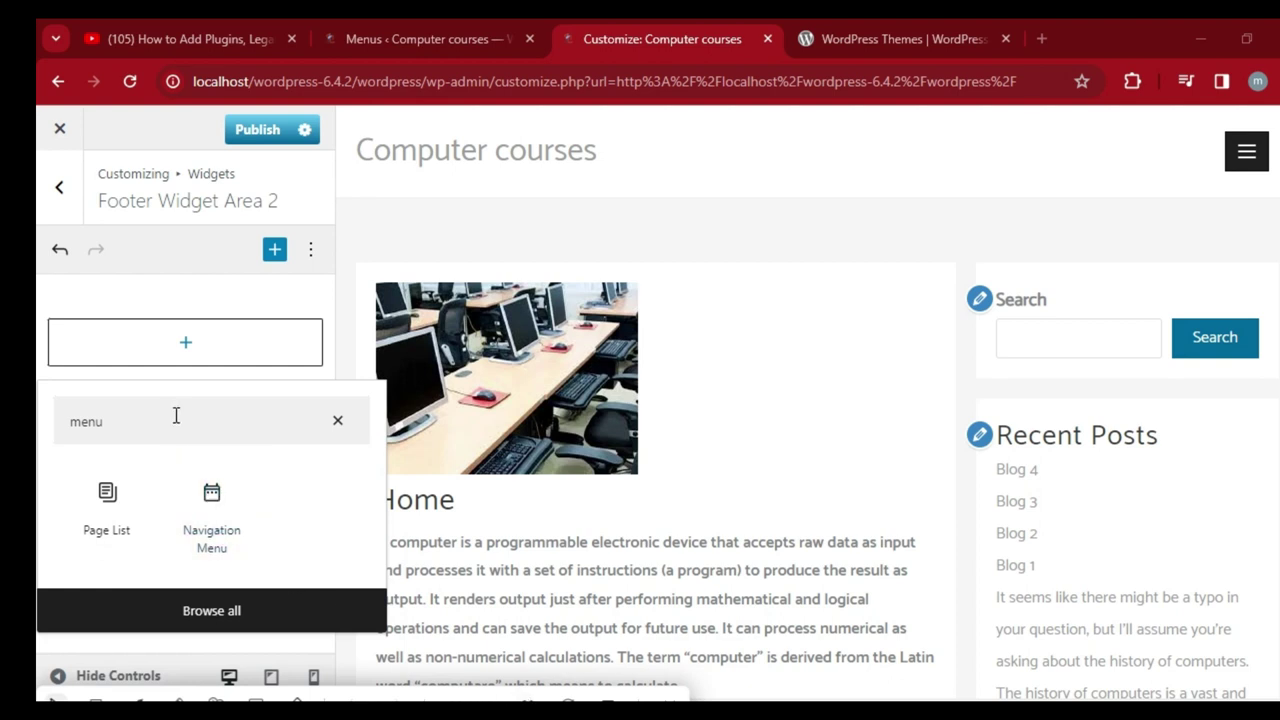
click(218, 516)
click(215, 516)
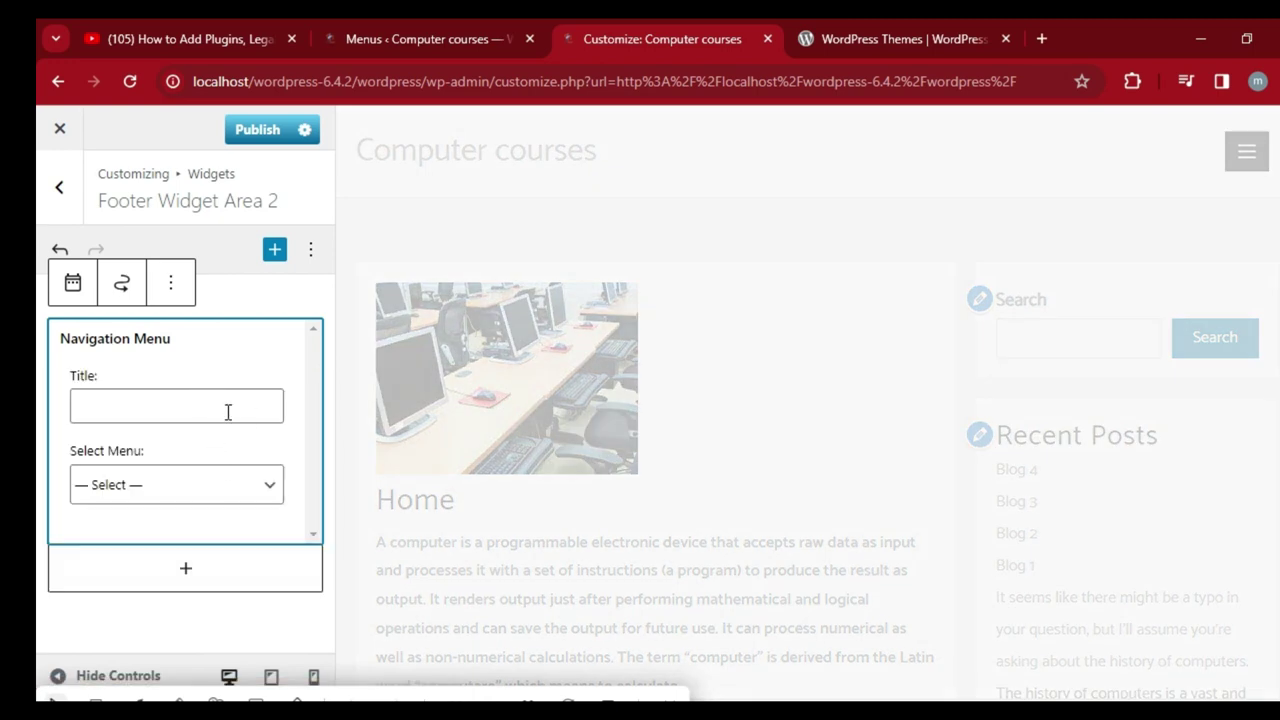
Step: Assign the Footer Menu to the Navigation Menu block, publish the change and close the Customizer
click(262, 490)
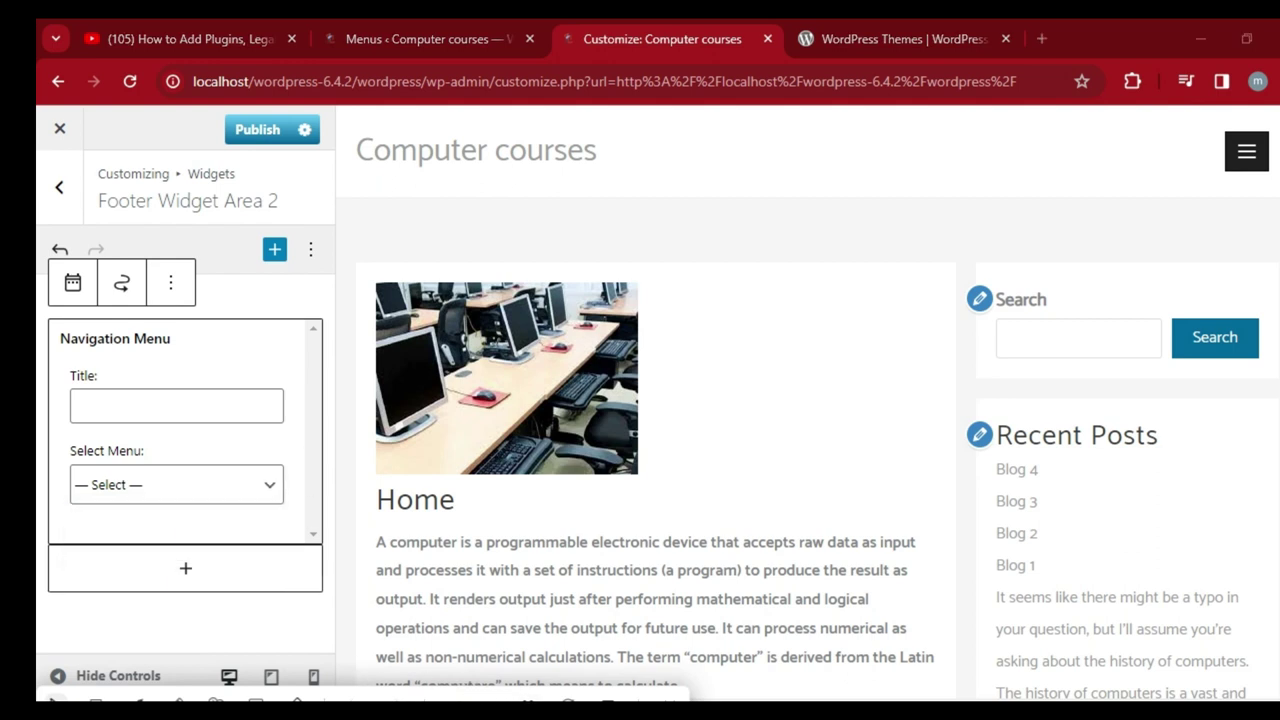
click(263, 486)
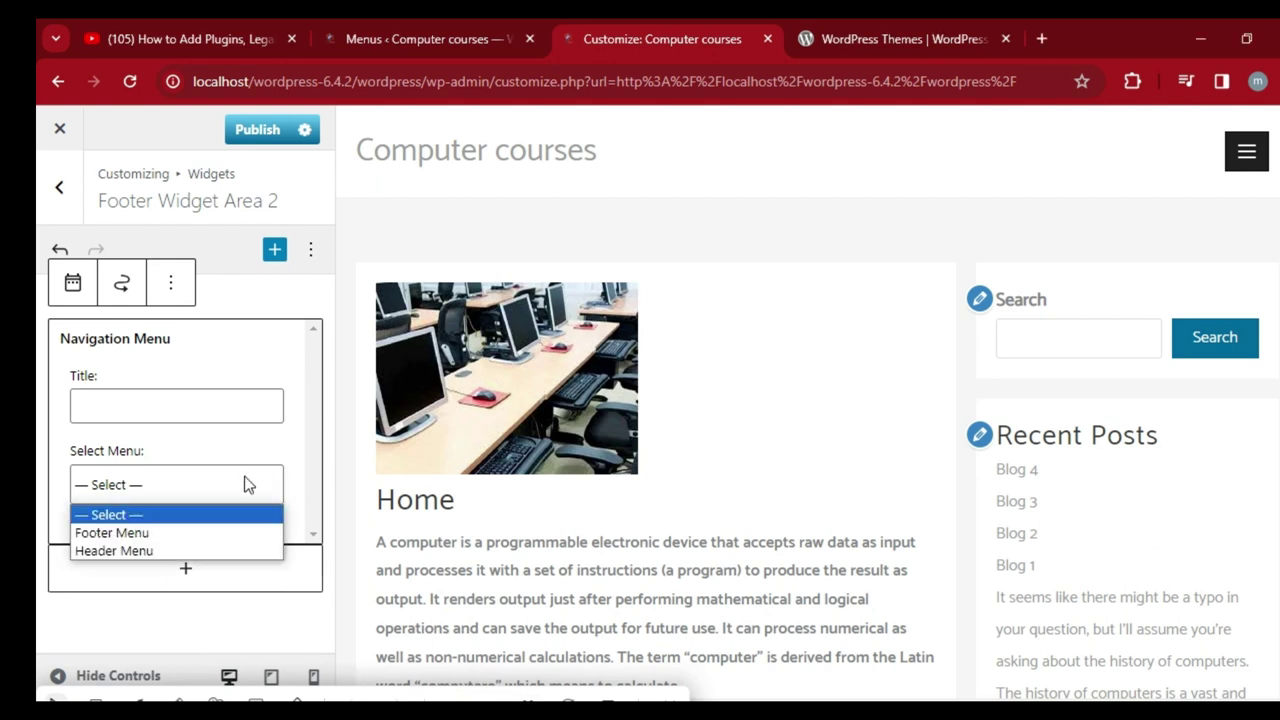
click(185, 534)
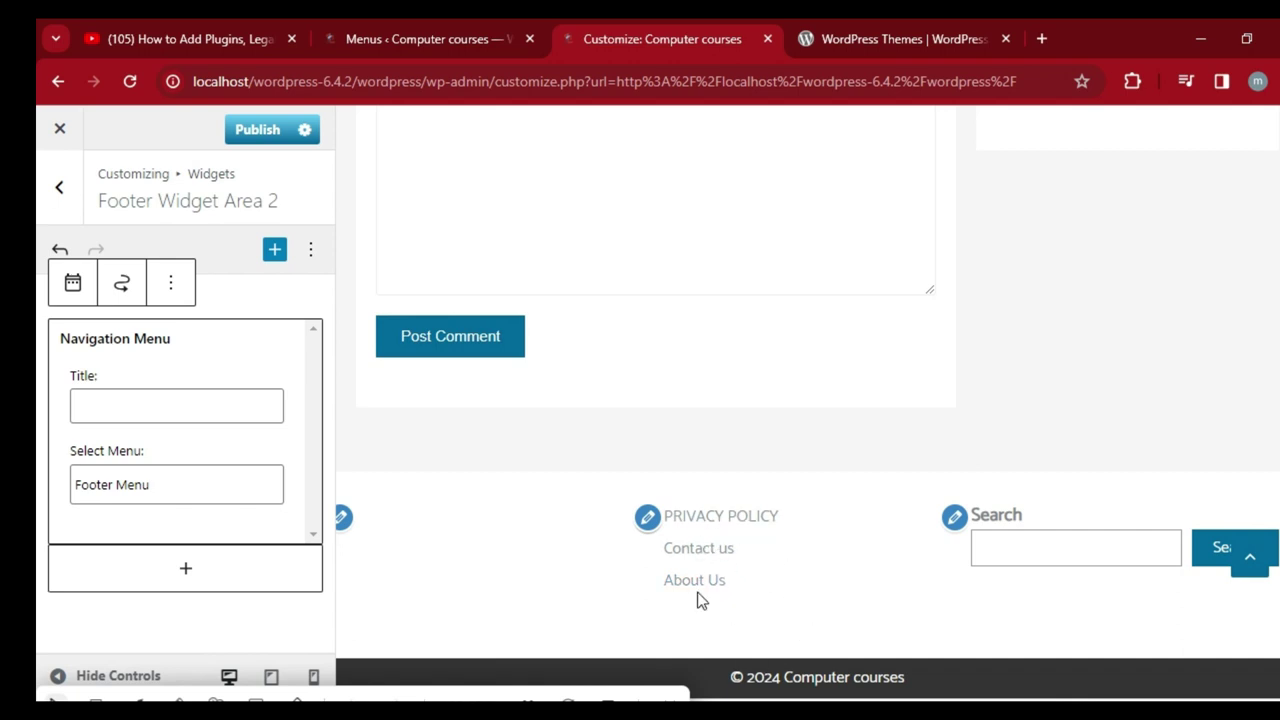
click(270, 140)
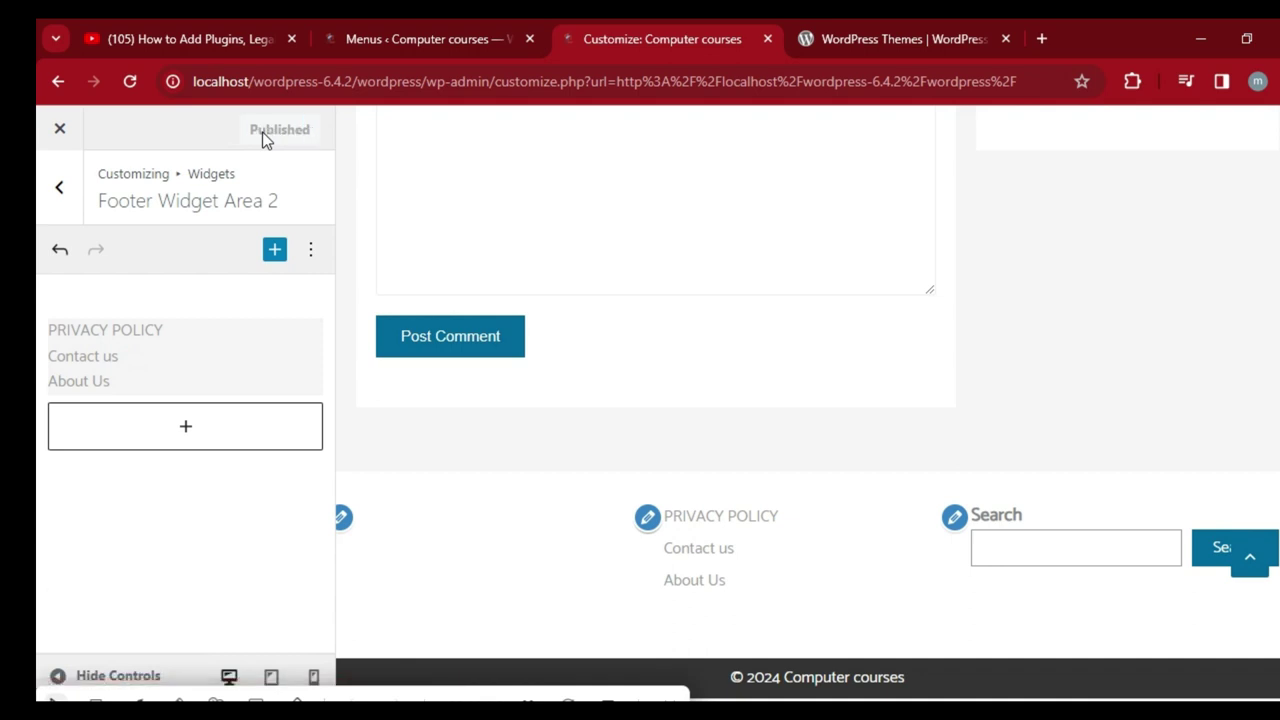
click(61, 130)
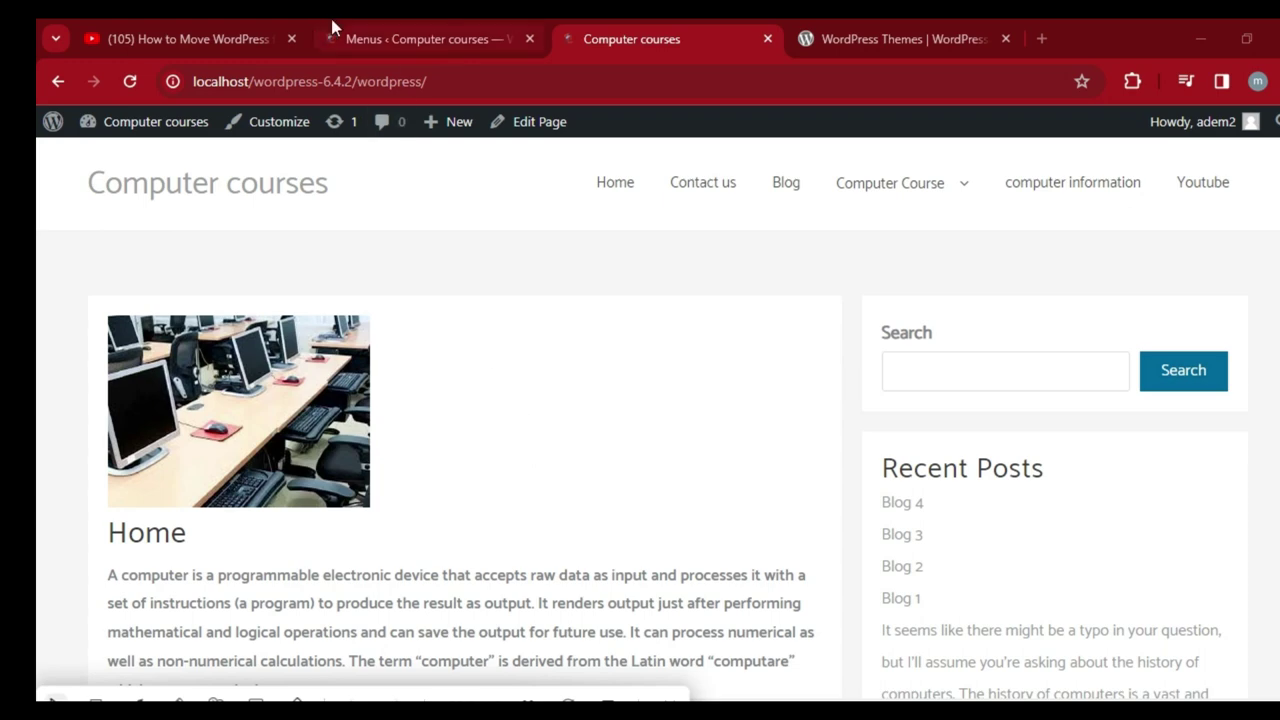
Step: Return to the site's admin dashboard and open the page for adding a new plugin
click(416, 34)
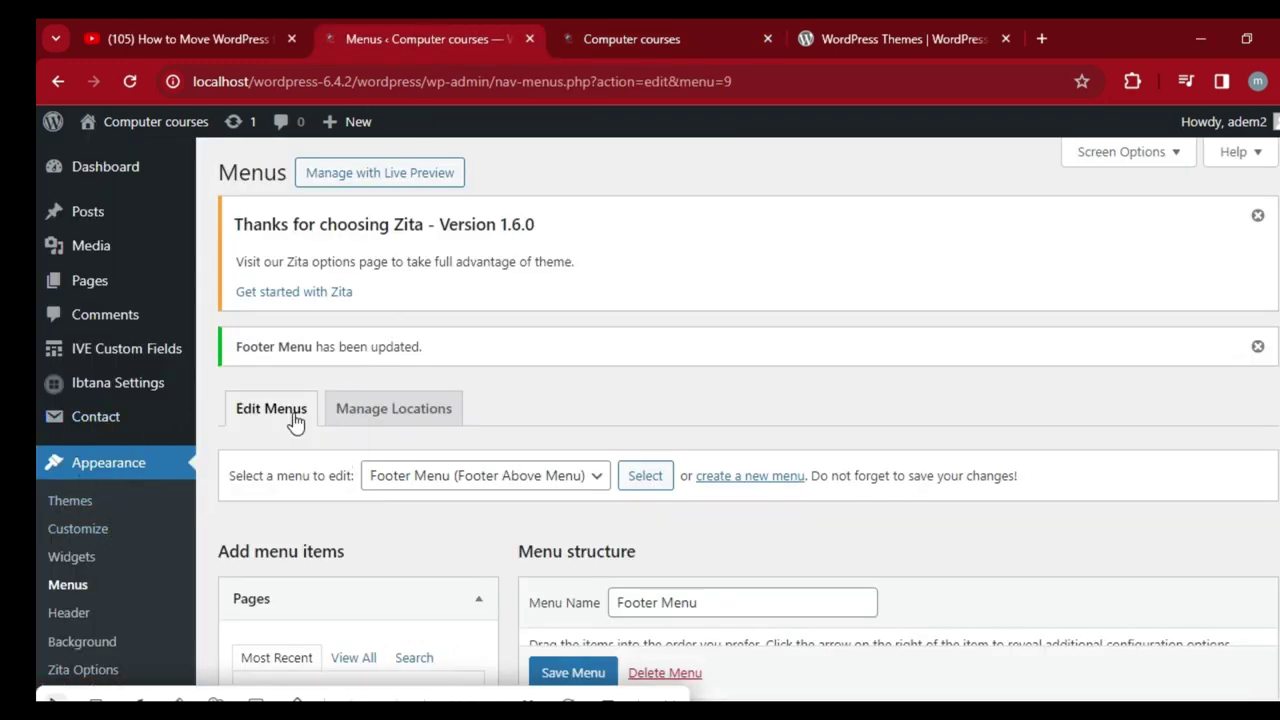
mouse_move(195, 388)
scroll(35, 300, down, 2)
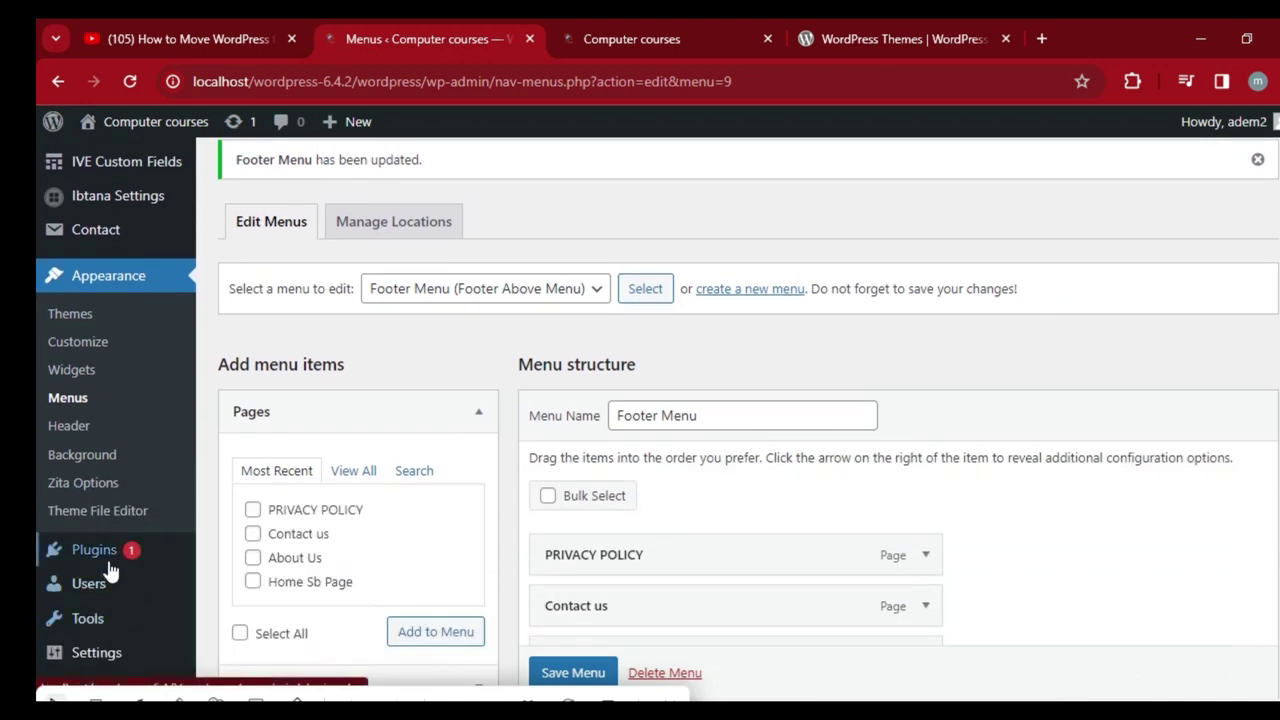
mouse_move(103, 563)
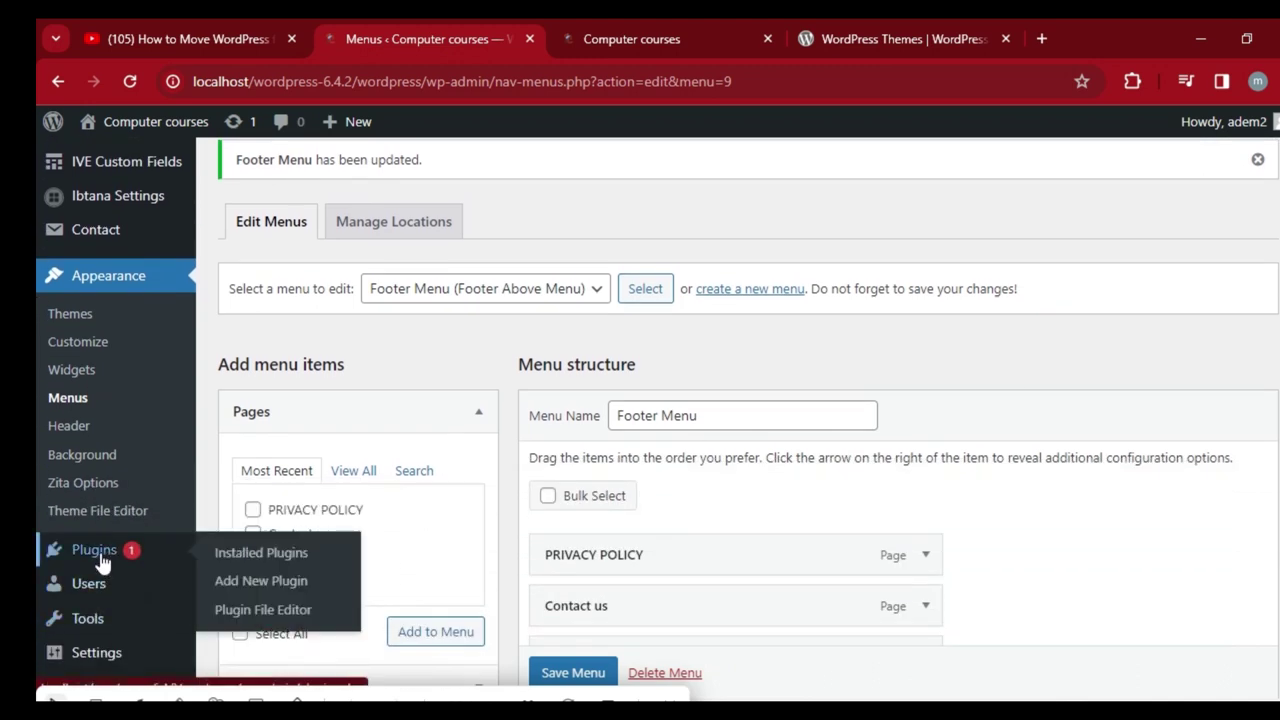
click(277, 582)
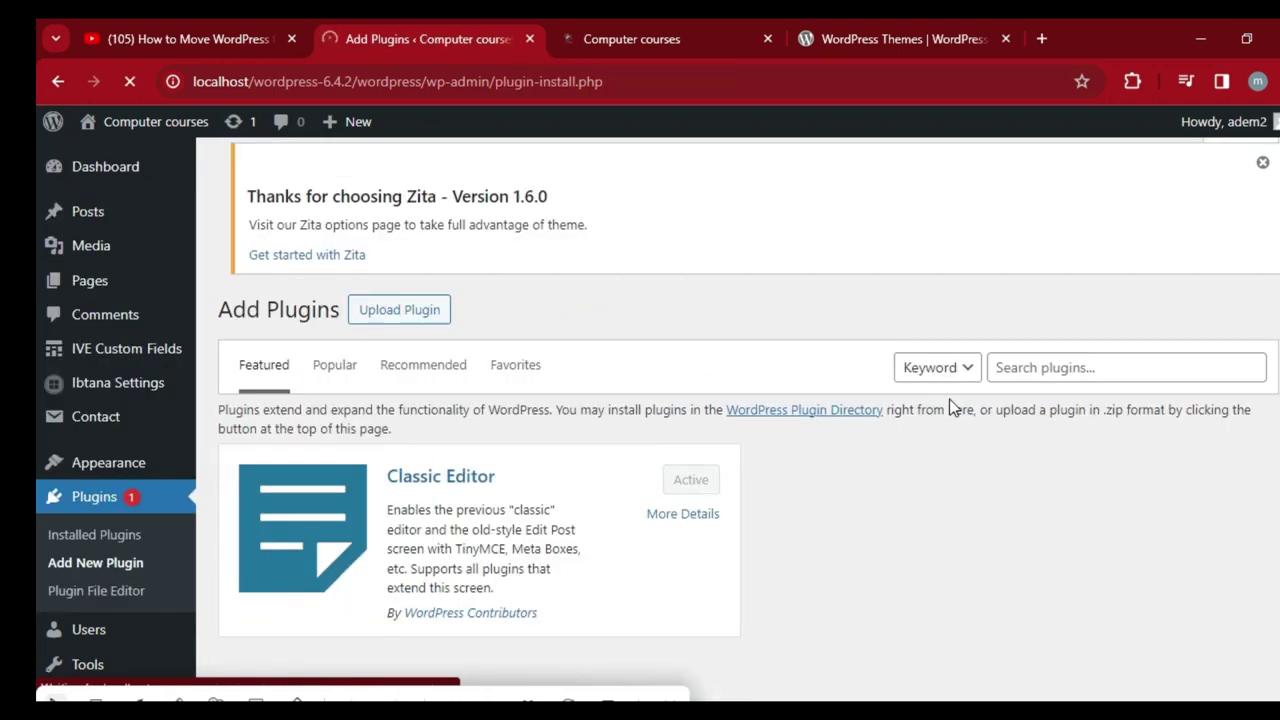
Step: Search the plugin directory for "my great" and look through the listed plugins
click(1045, 367)
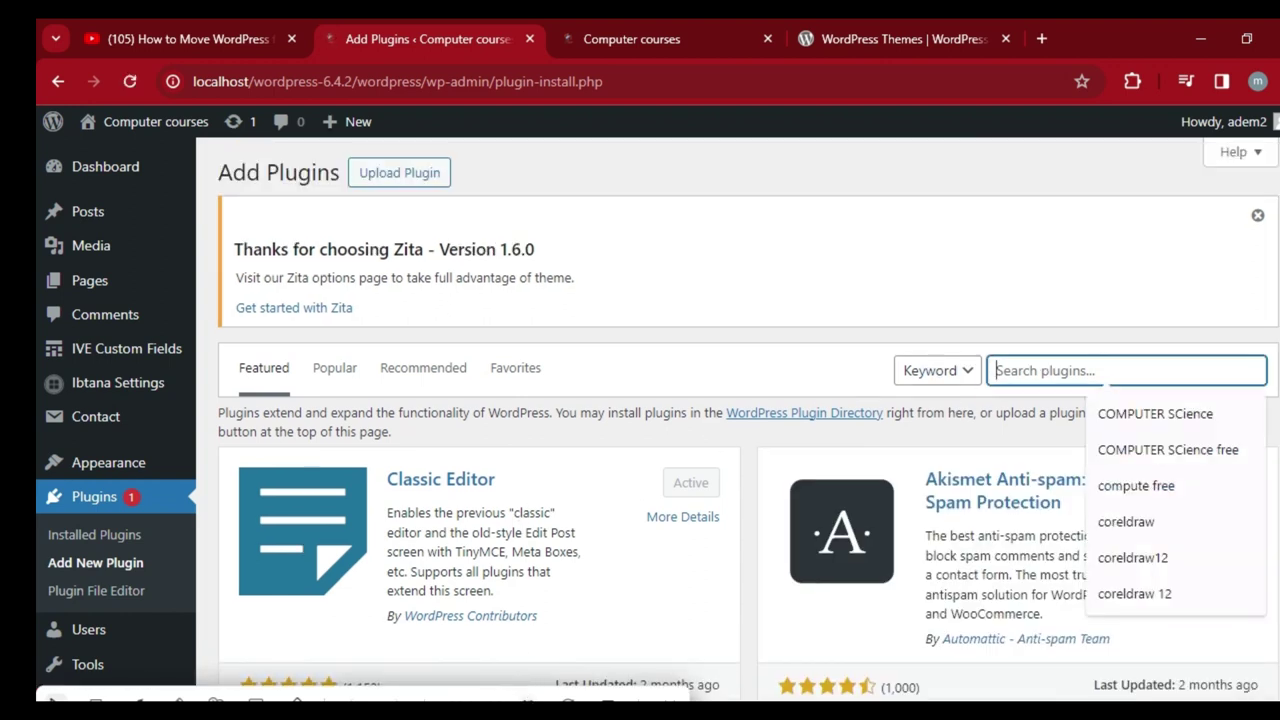
key(Return)
click(1102, 370)
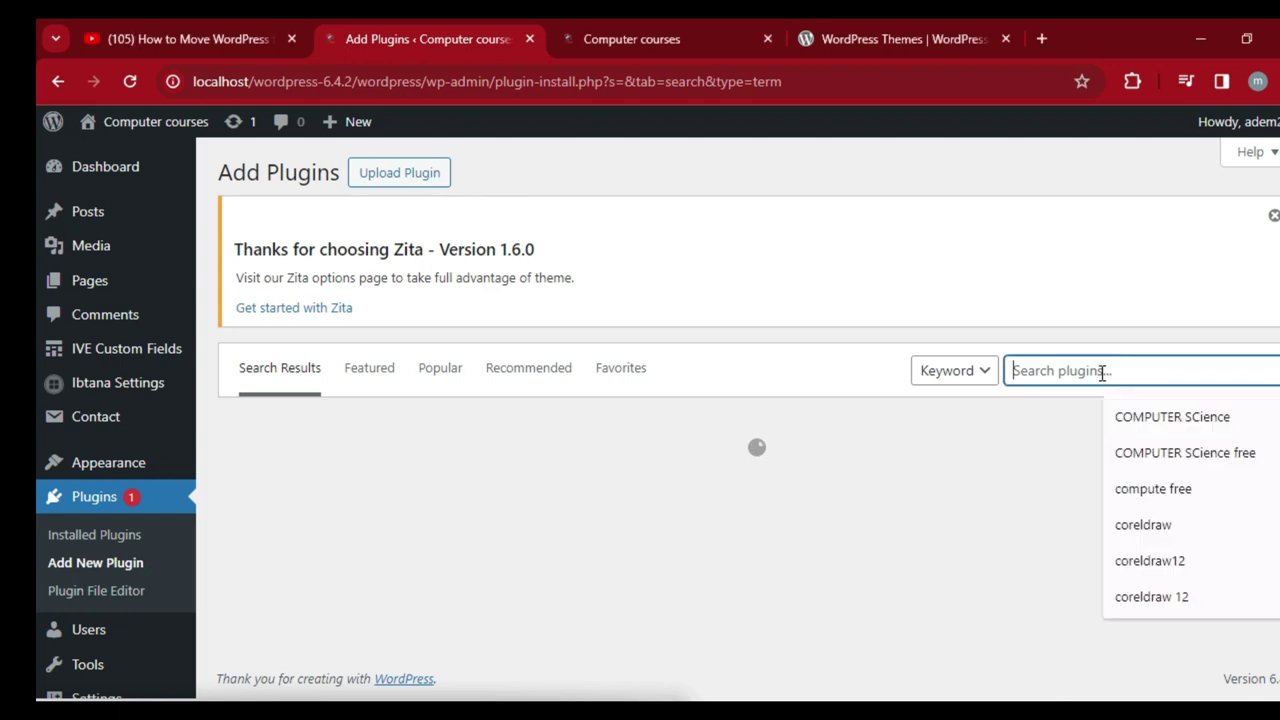
text(my)
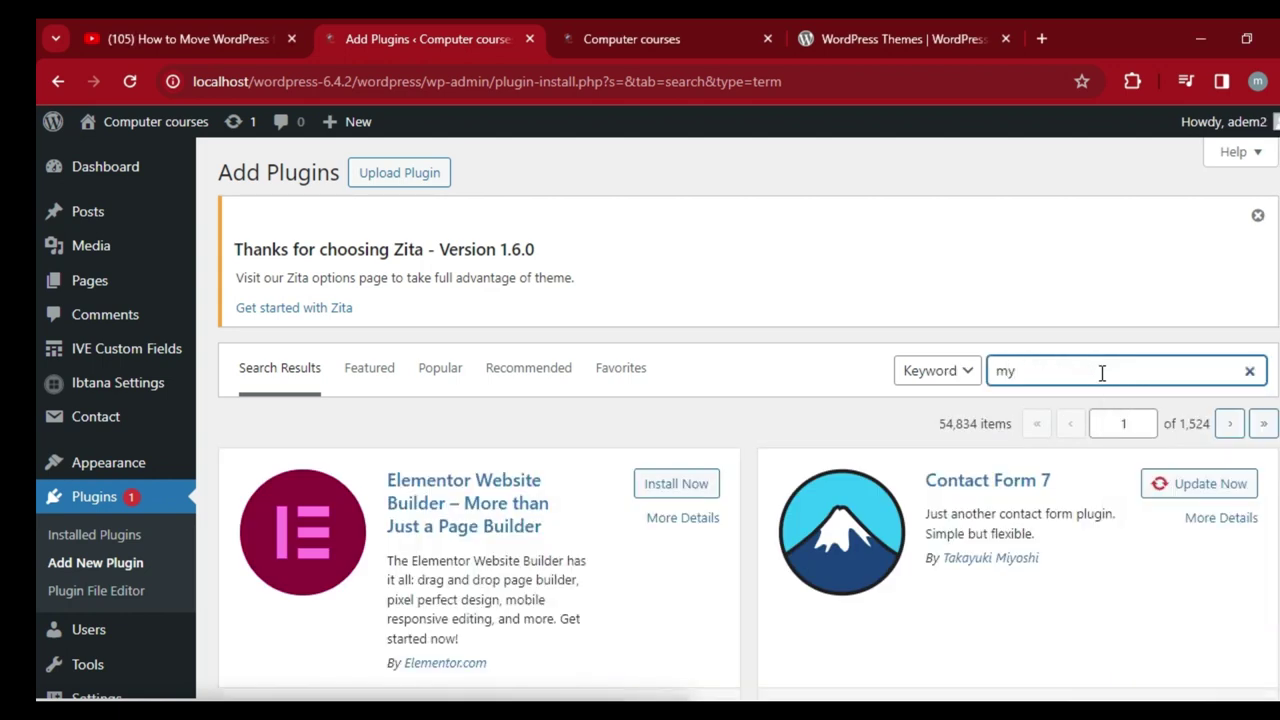
text( great)
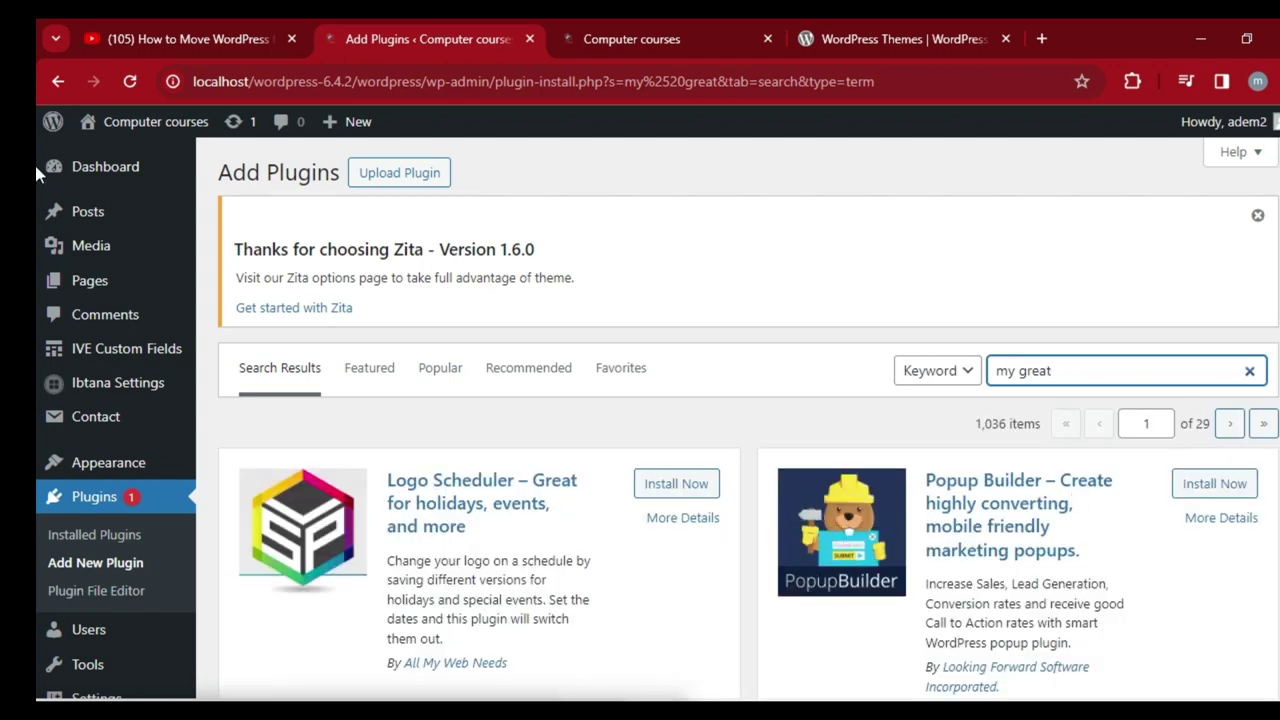
scroll(34, 150, down, 9)
scroll(35, 206, down, 12)
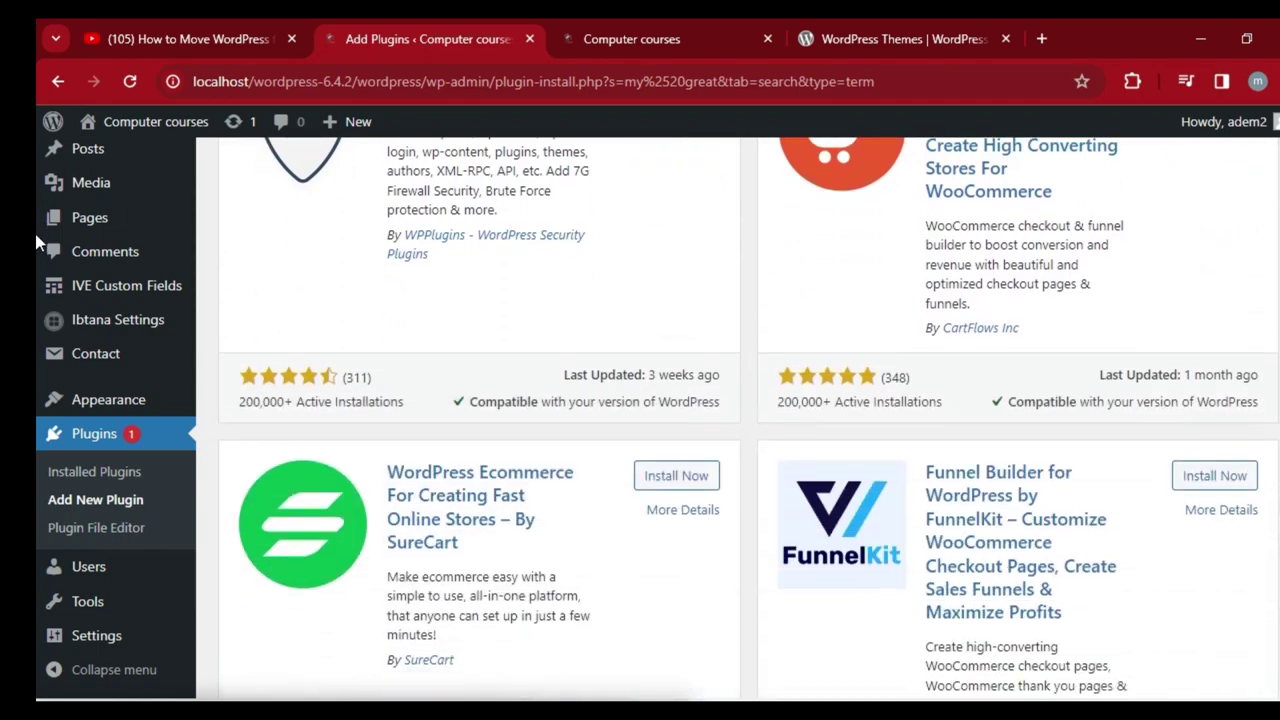
scroll(36, 322, down, 11)
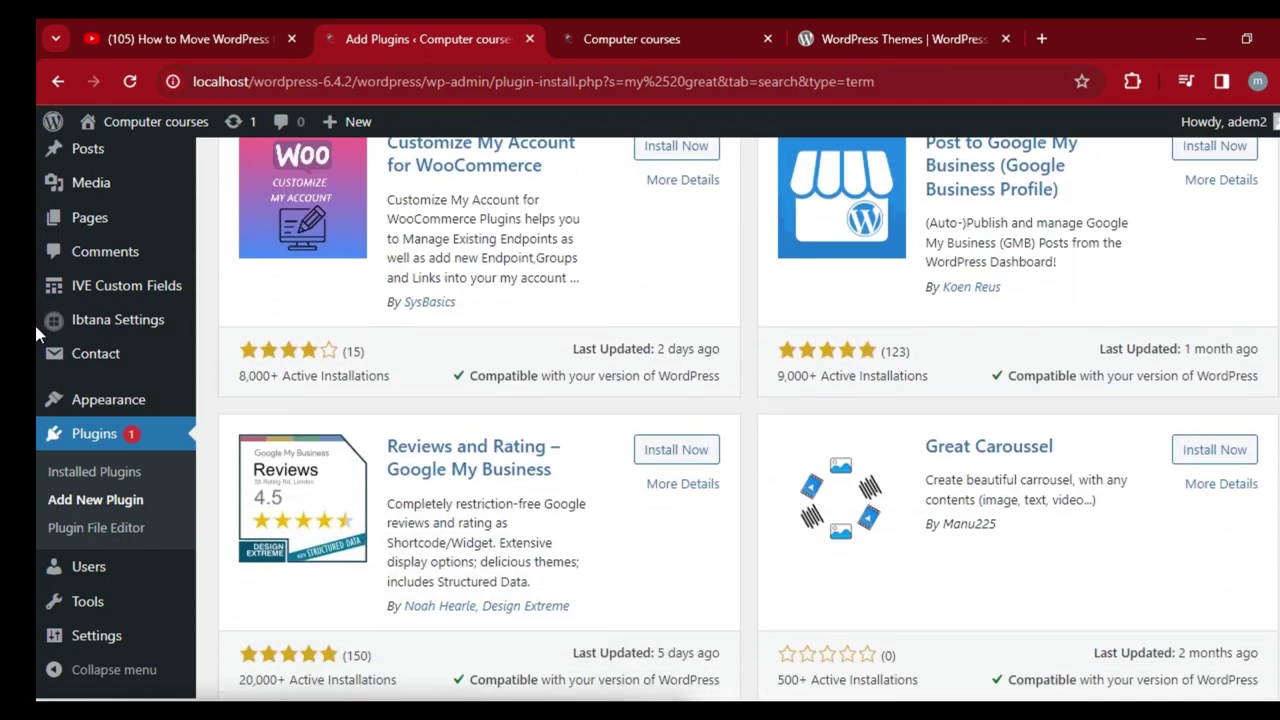
scroll(36, 406, down, 13)
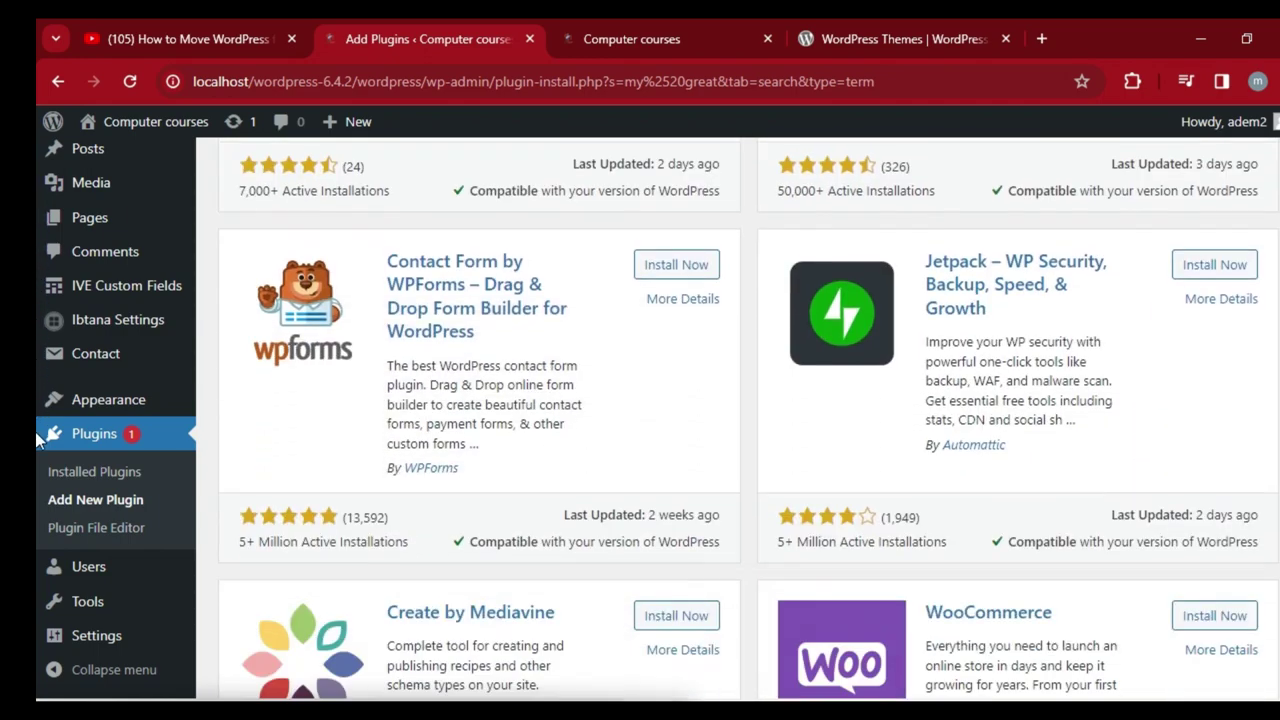
scroll(34, 502, down, 12)
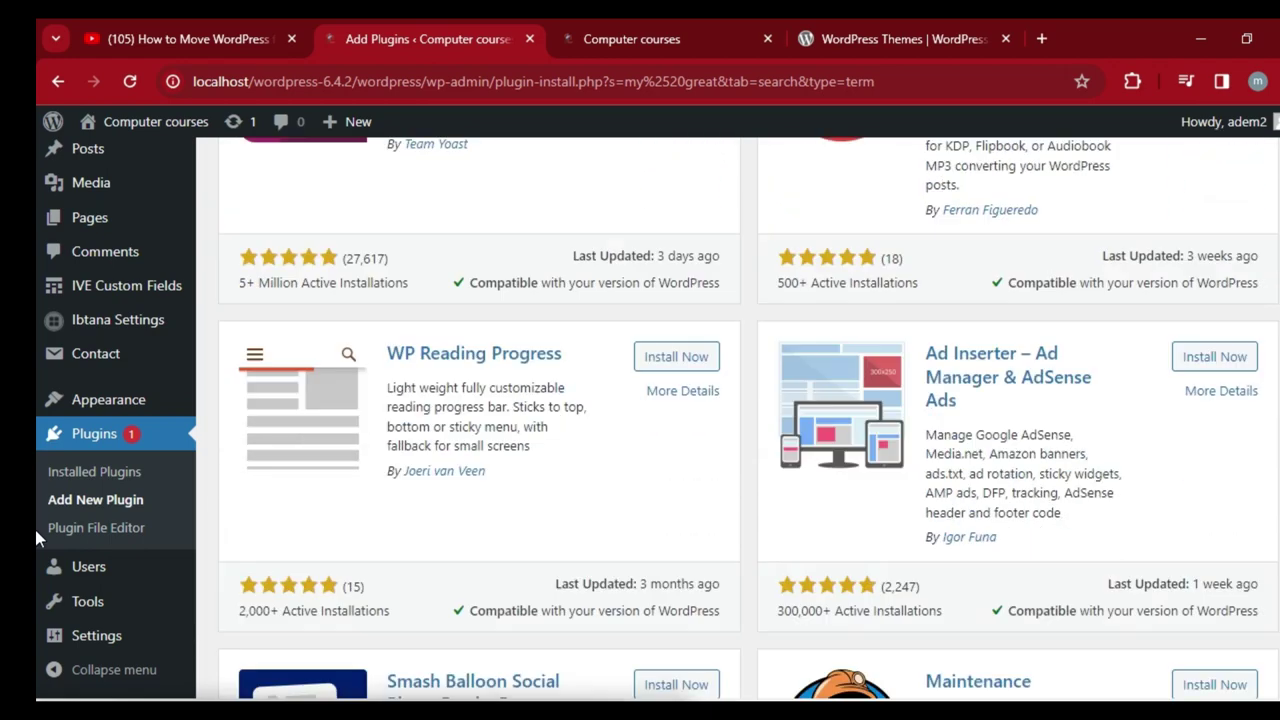
scroll(35, 612, down, 6)
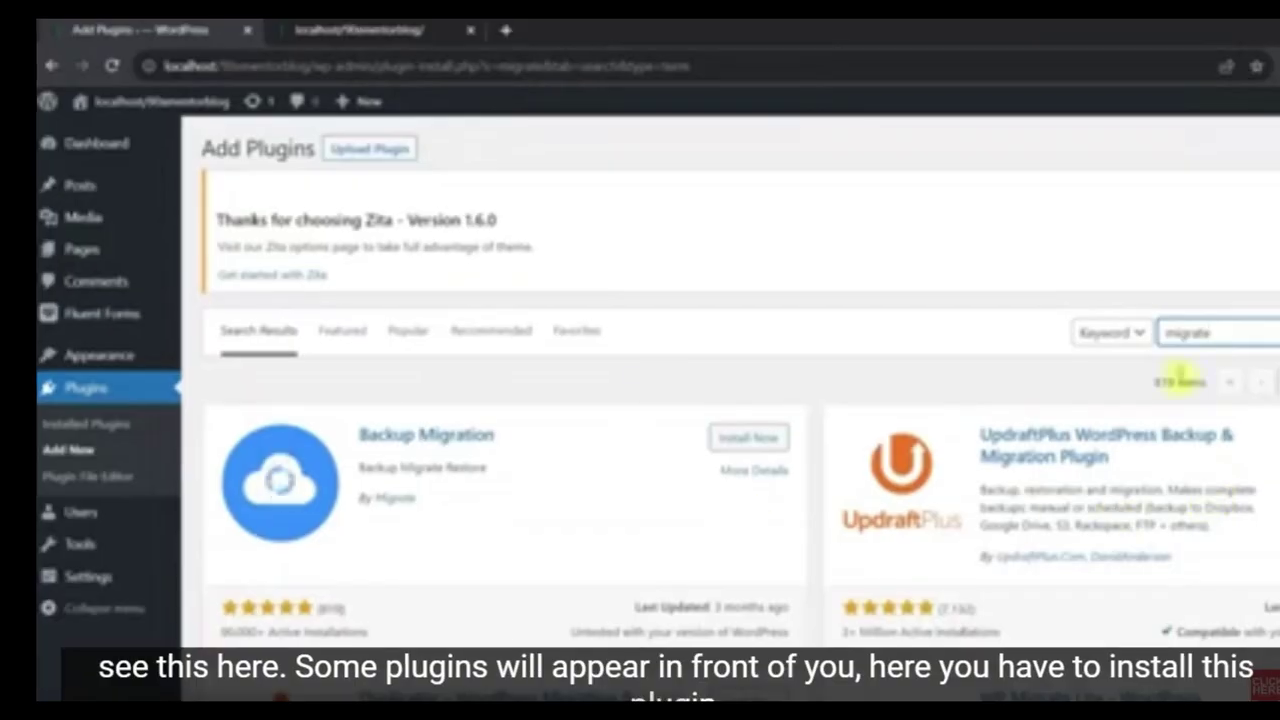
Step: Find All-in-One WP Migration among the "migrate" plugin search results and activate it
scroll(1166, 466, down, 5)
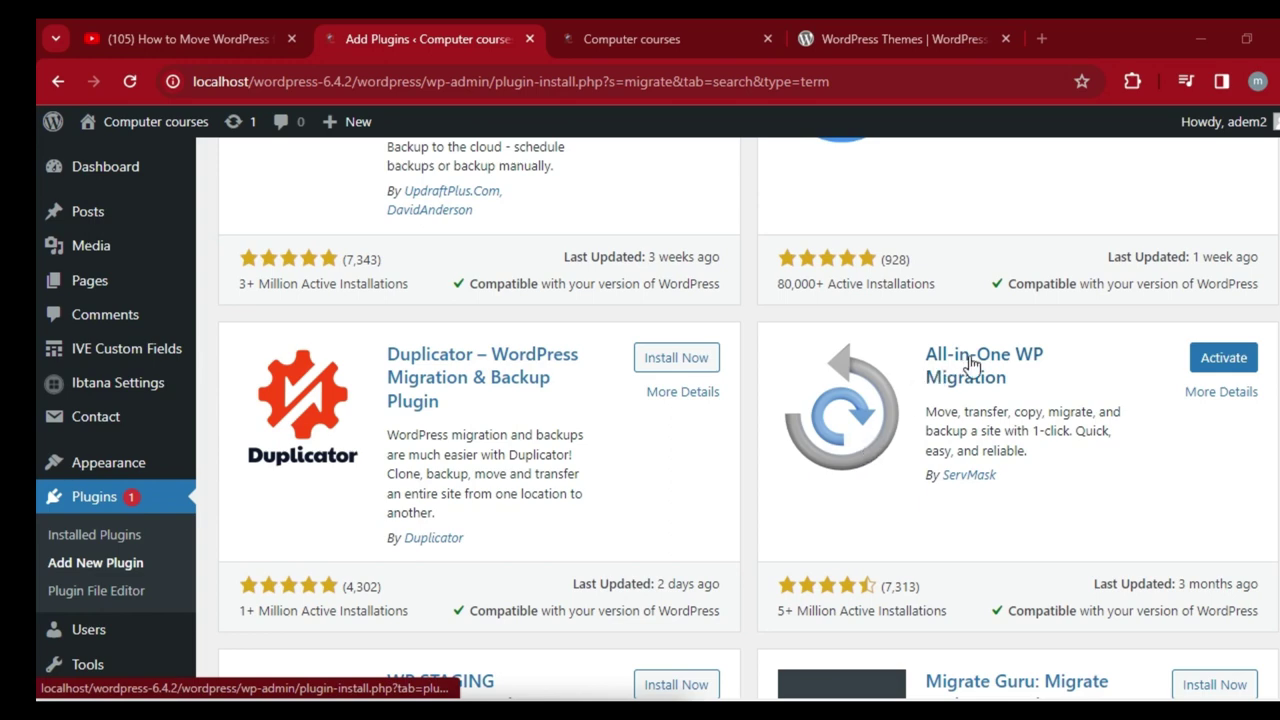
click(37, 205)
scroll(37, 190, up, 2)
scroll(37, 186, up, 2)
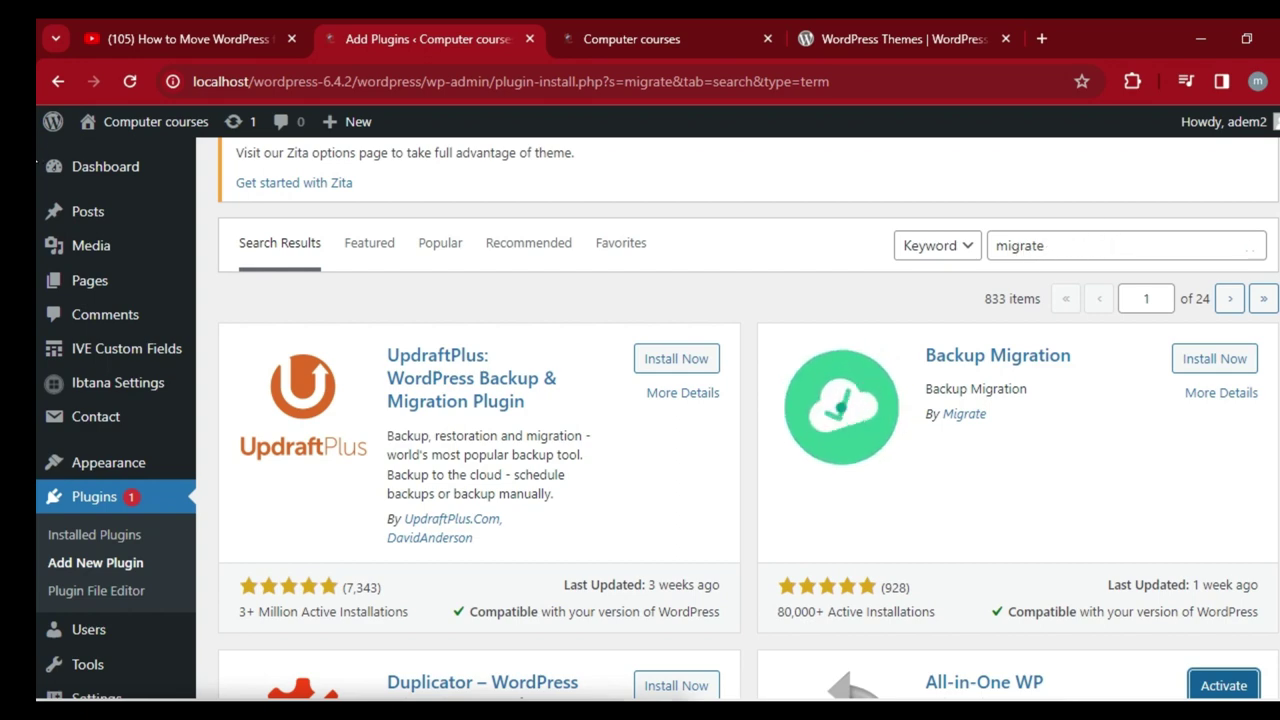
scroll(35, 213, down, 5)
scroll(35, 210, up, 1)
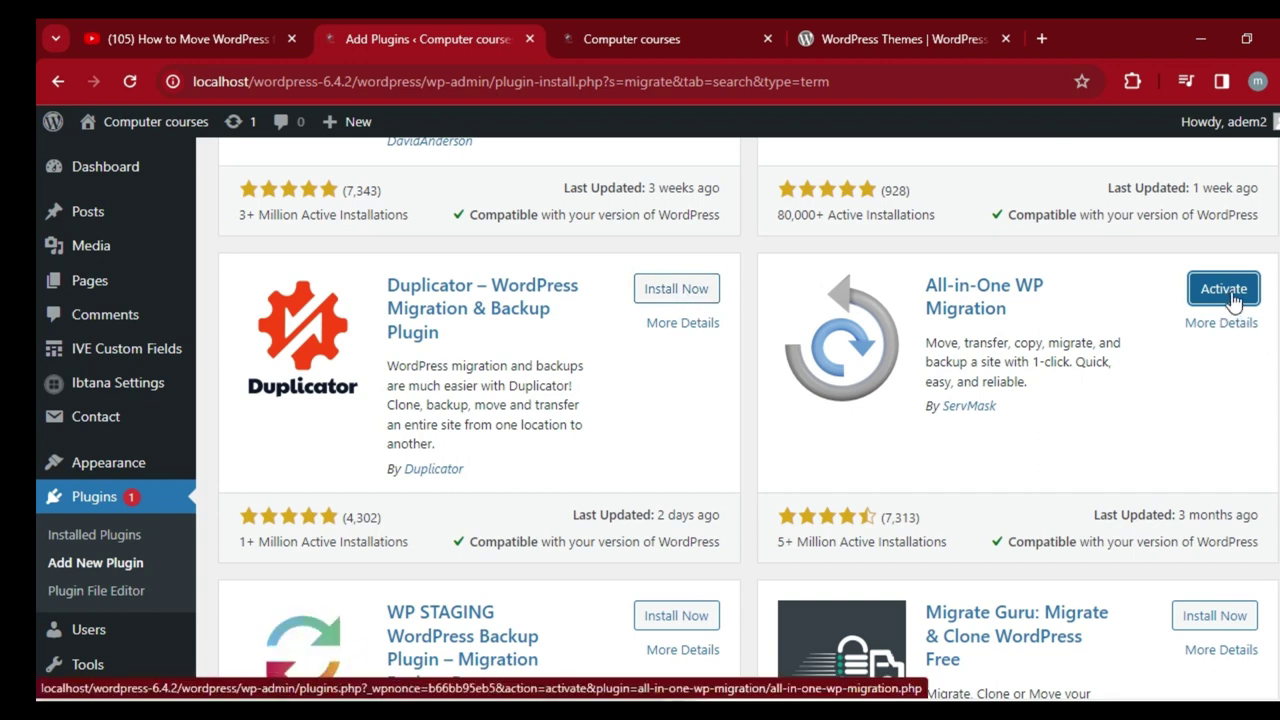
click(1224, 296)
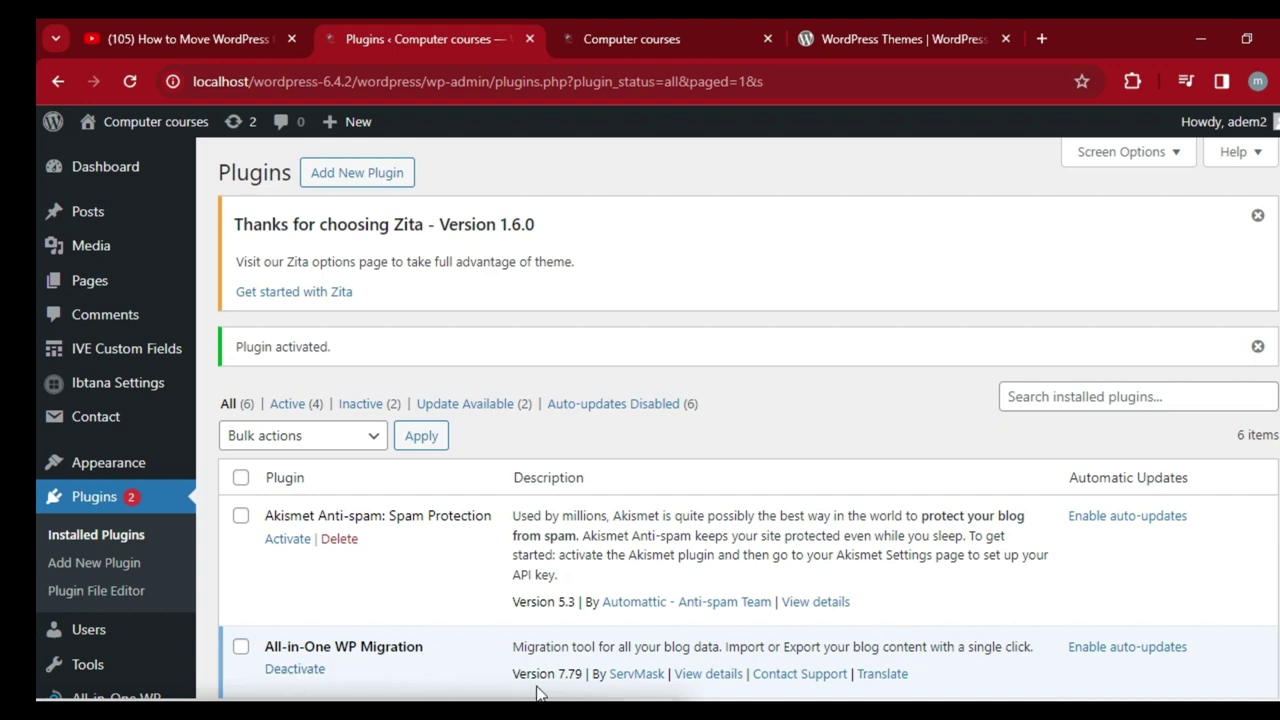
Step: Export the site to a file with All-in-One WP Migration and download the resulting localhost file
scroll(640, 420, down, 2)
mouse_move(118, 590)
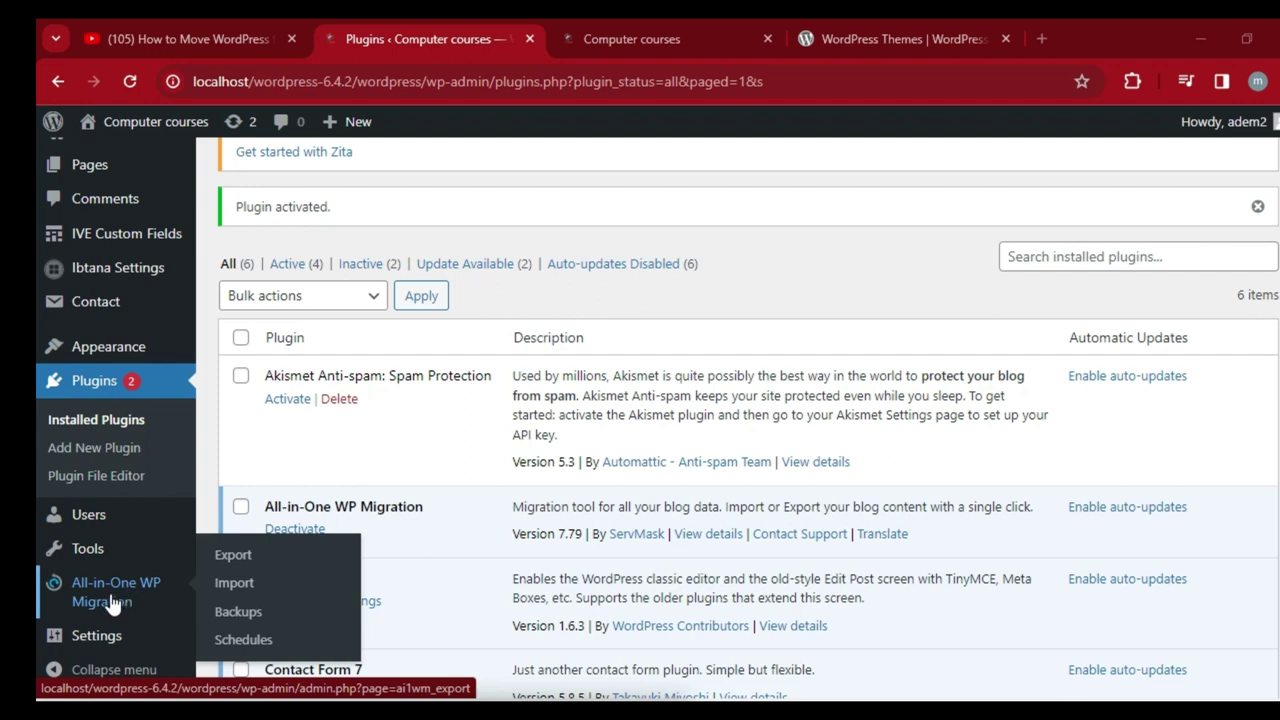
click(240, 563)
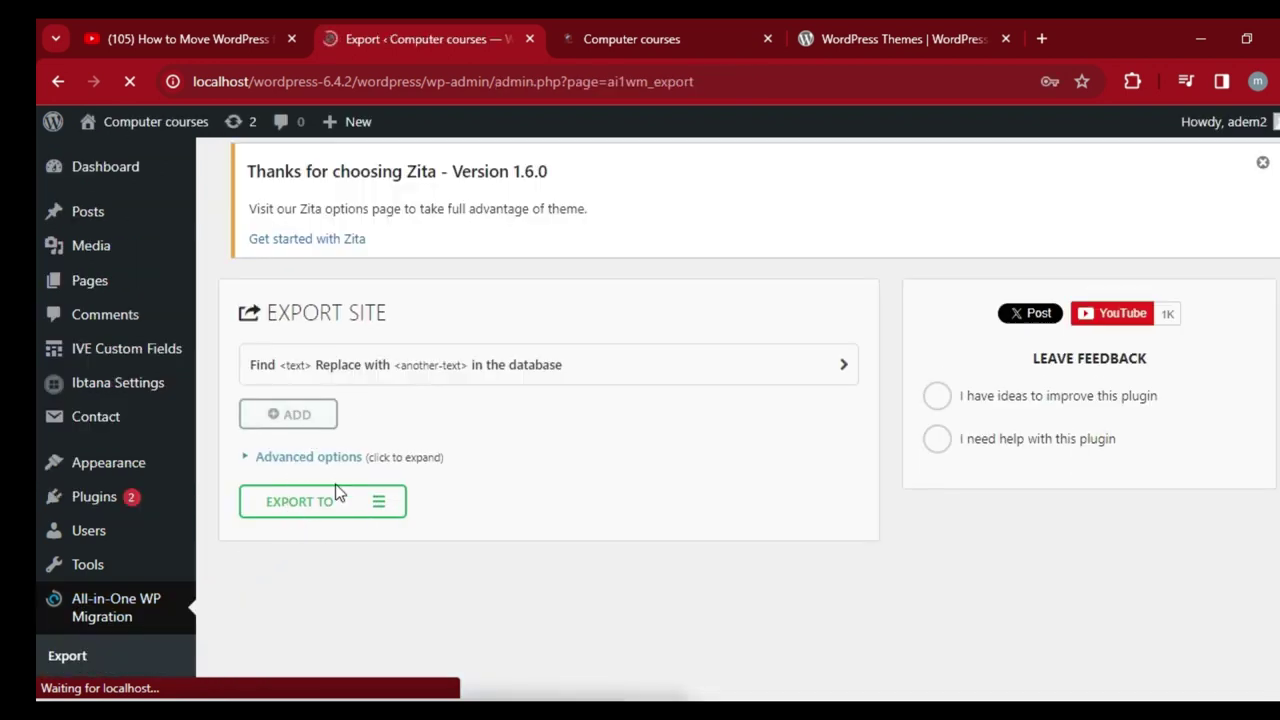
click(380, 505)
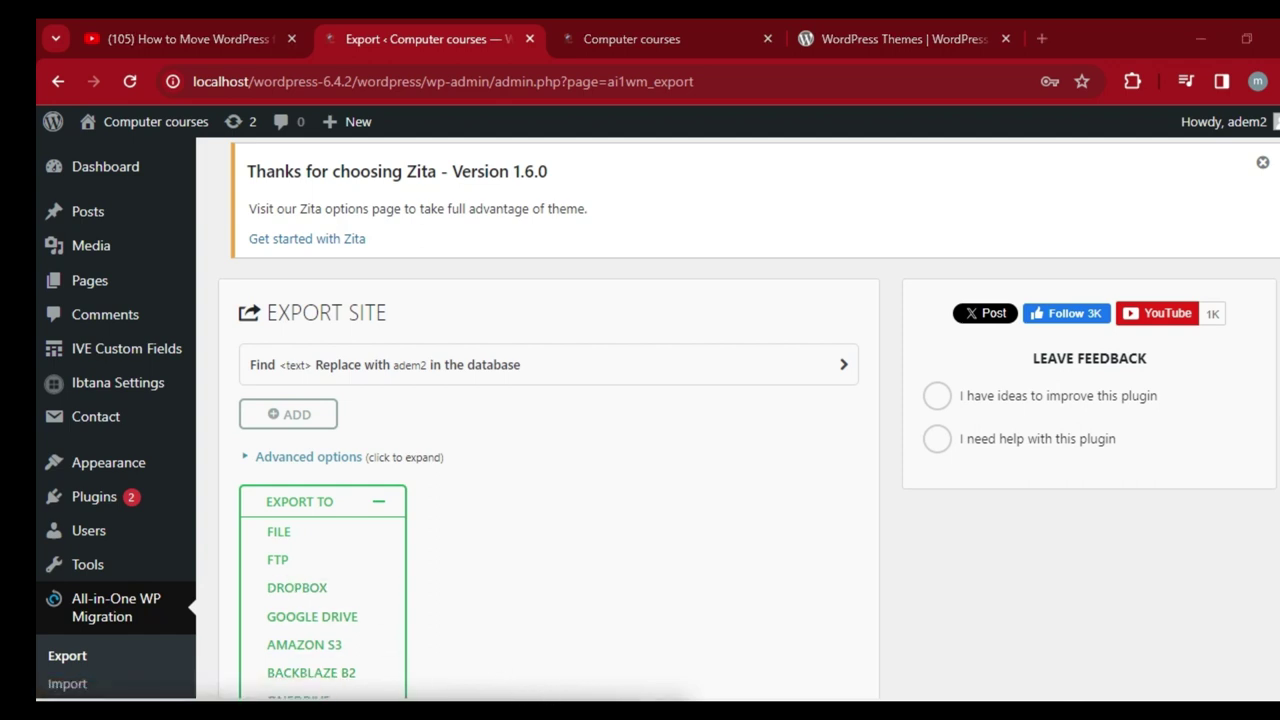
click(301, 531)
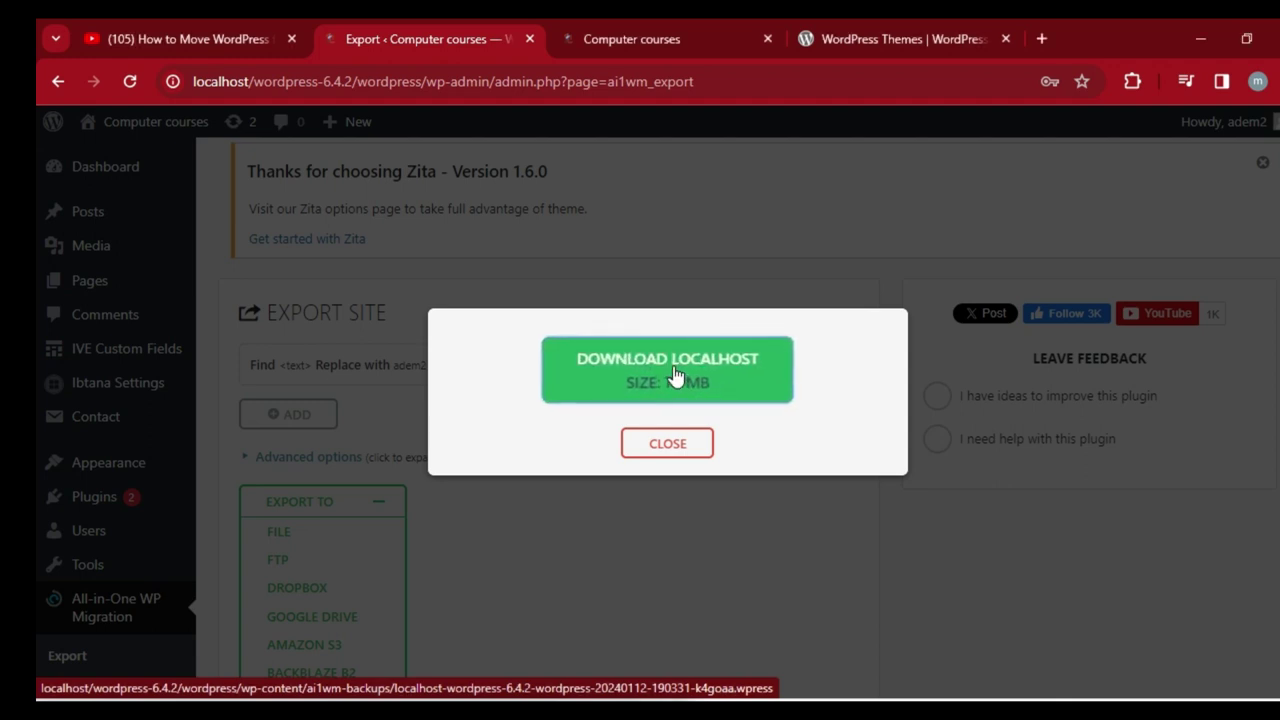
click(663, 374)
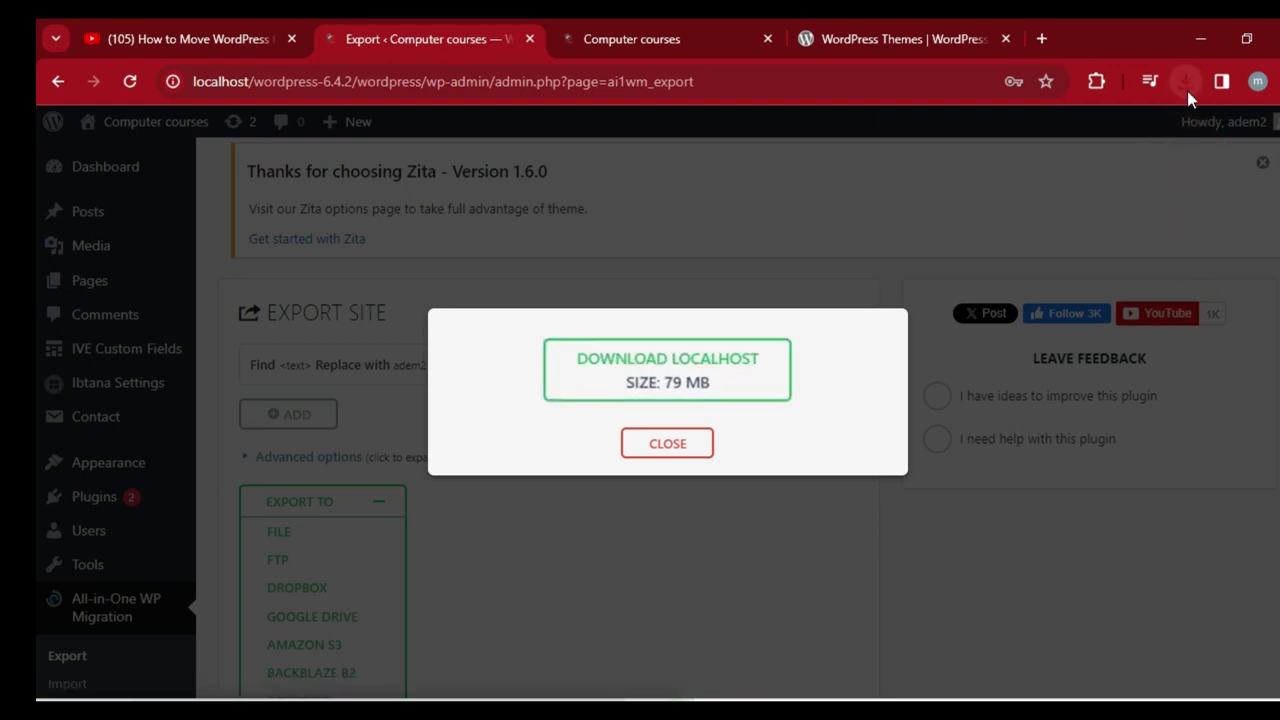
Step: Try to open the newly downloaded .wpress export file from the browser's downloads
click(1188, 88)
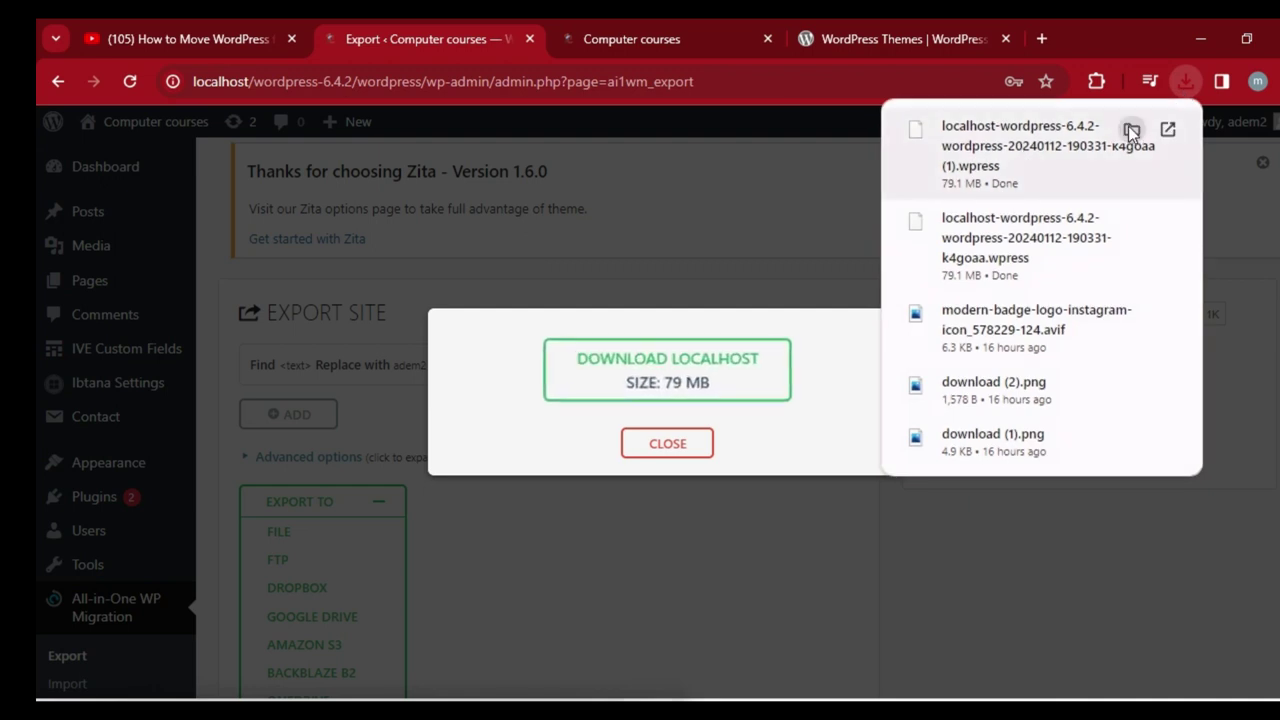
click(1076, 145)
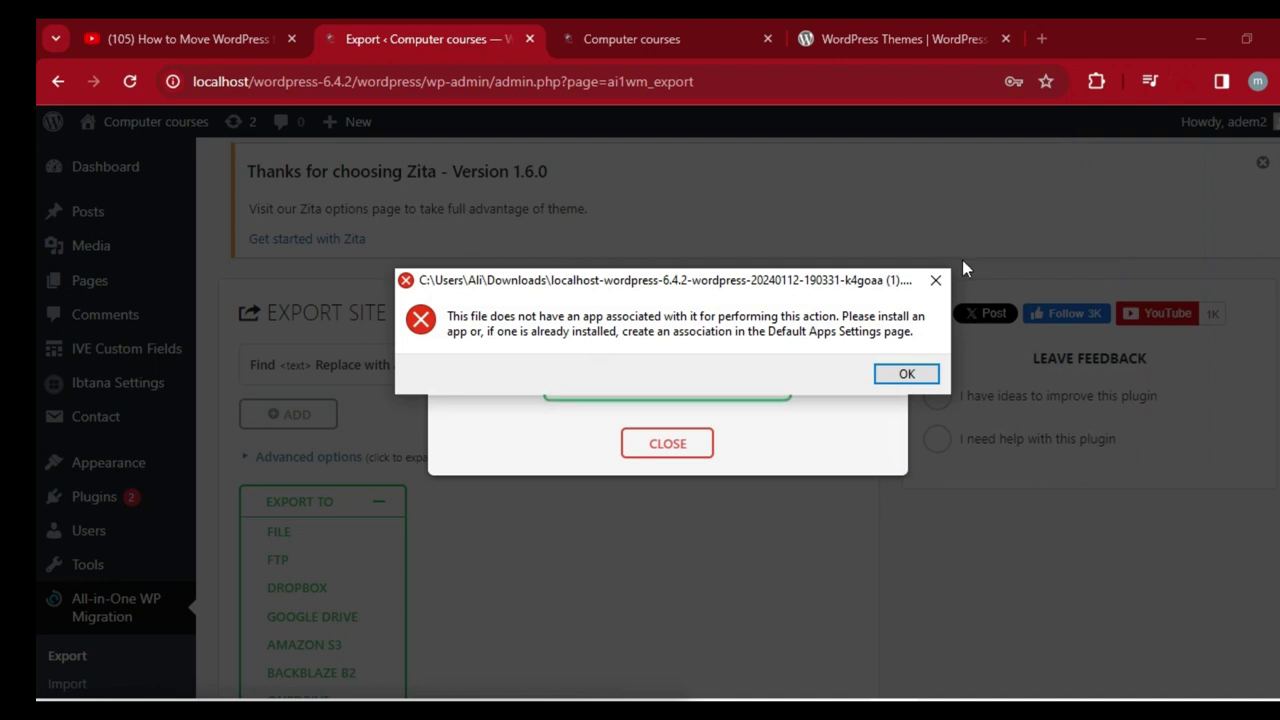
click(935, 283)
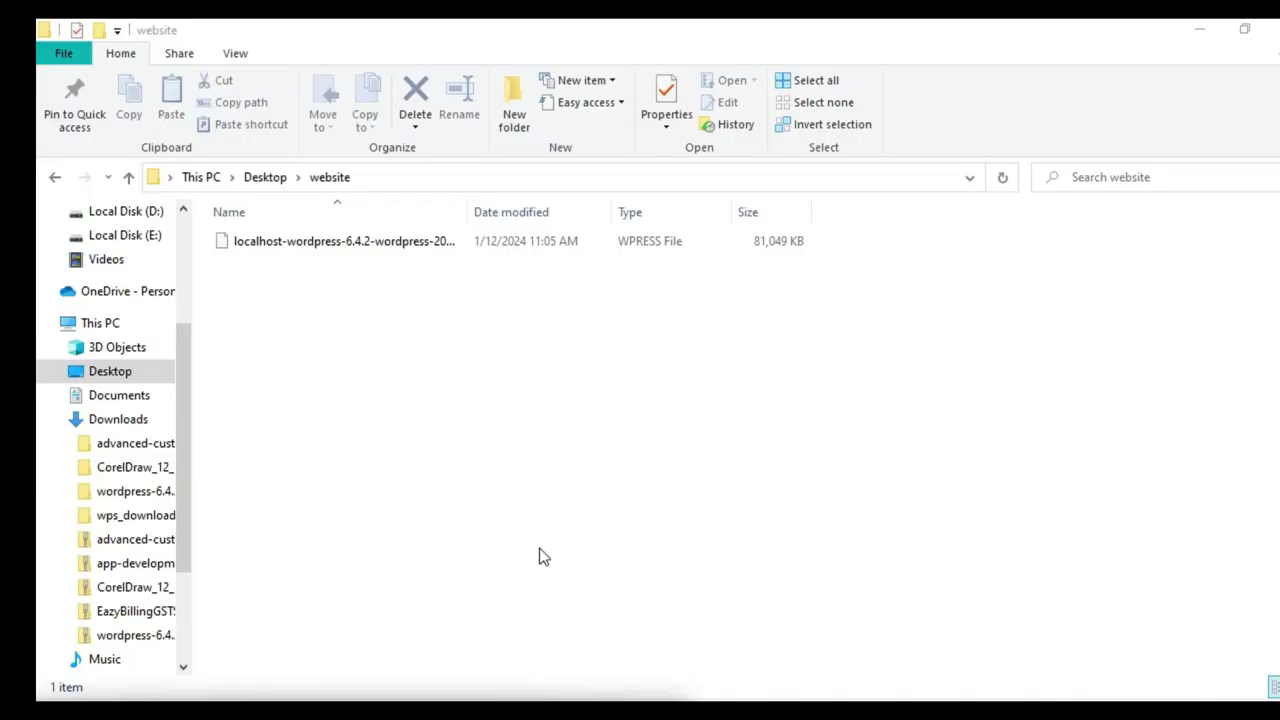
Step: Switch to File Explorer and cut the exported .wpress file from the Downloads folder
key(alt+Tab)
click(130, 419)
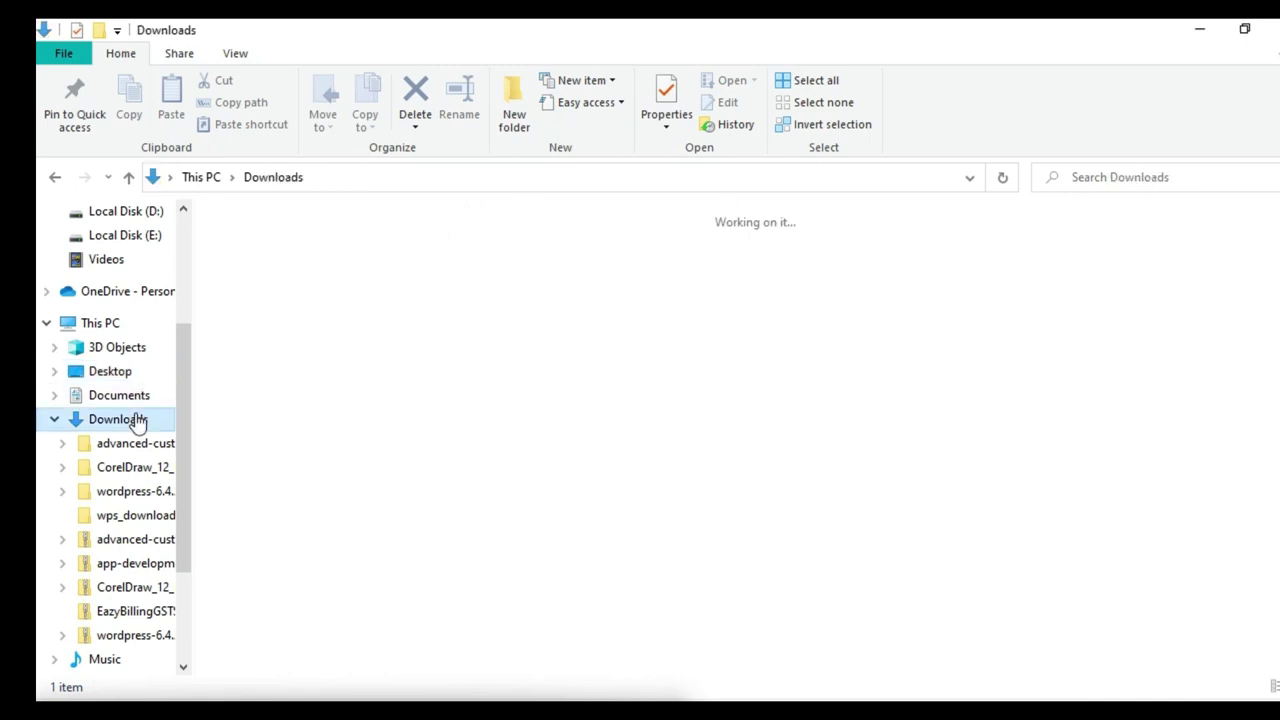
click(250, 318)
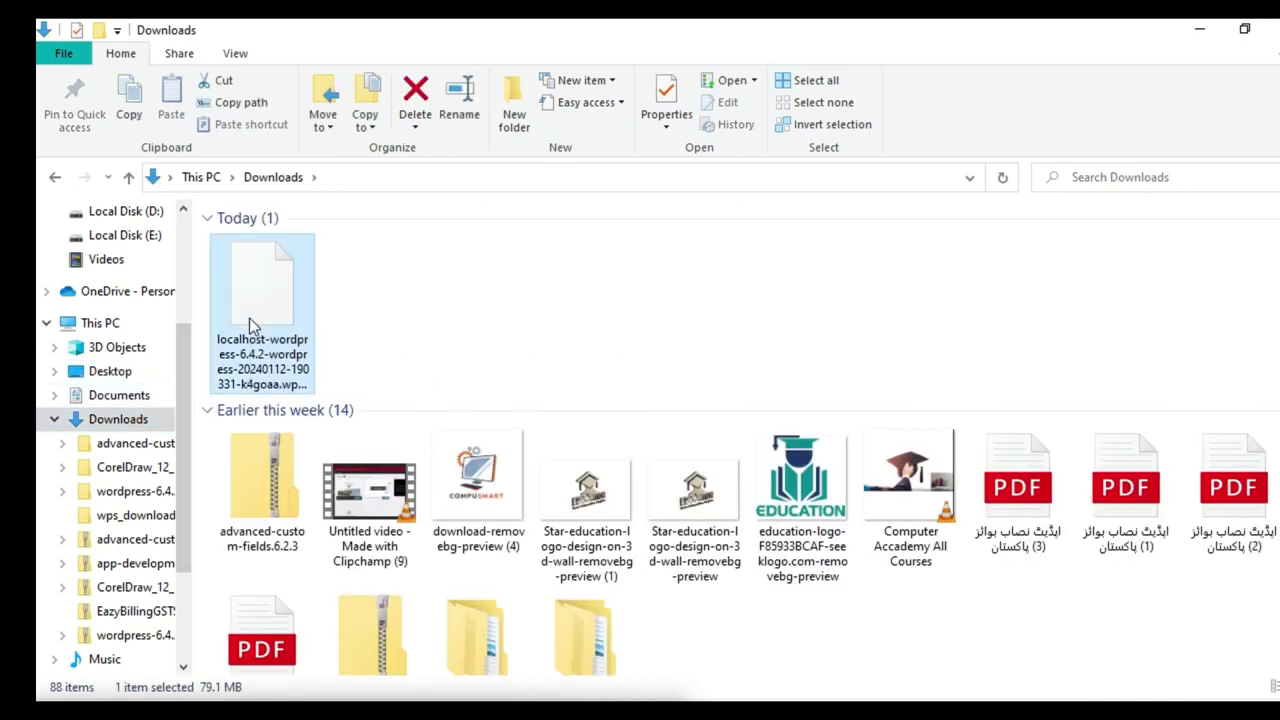
right_click(250, 318)
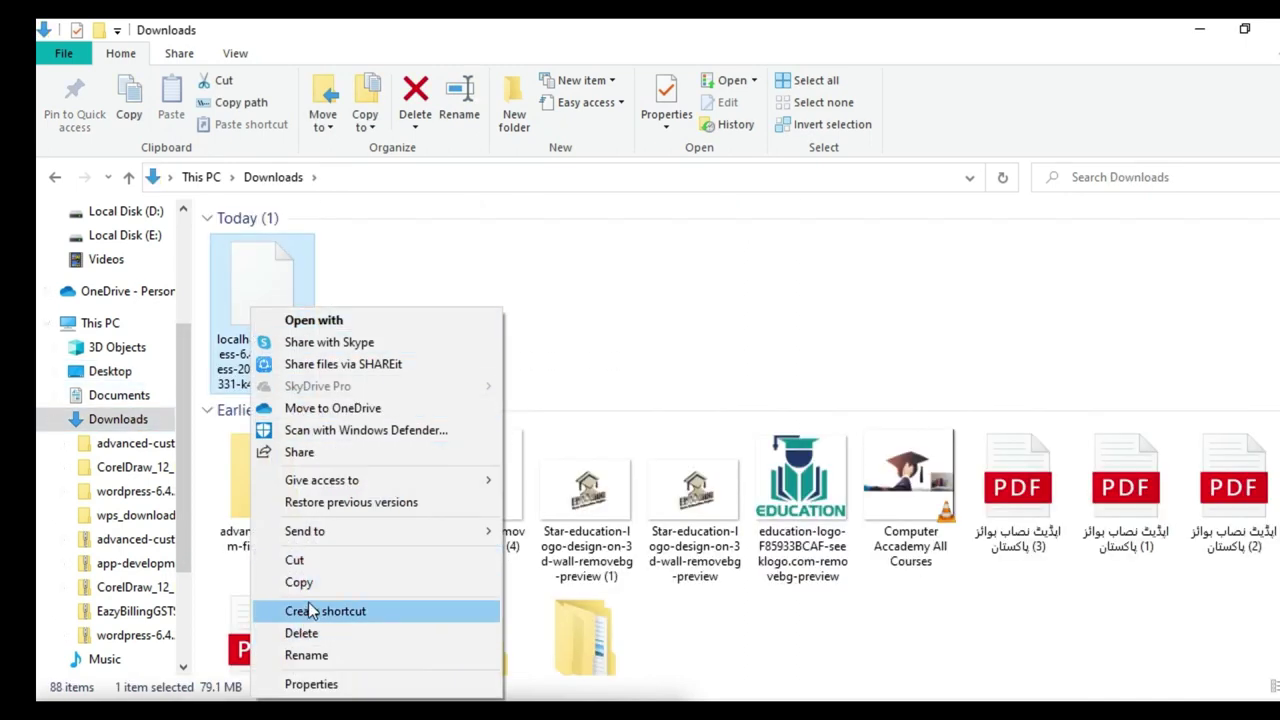
click(311, 561)
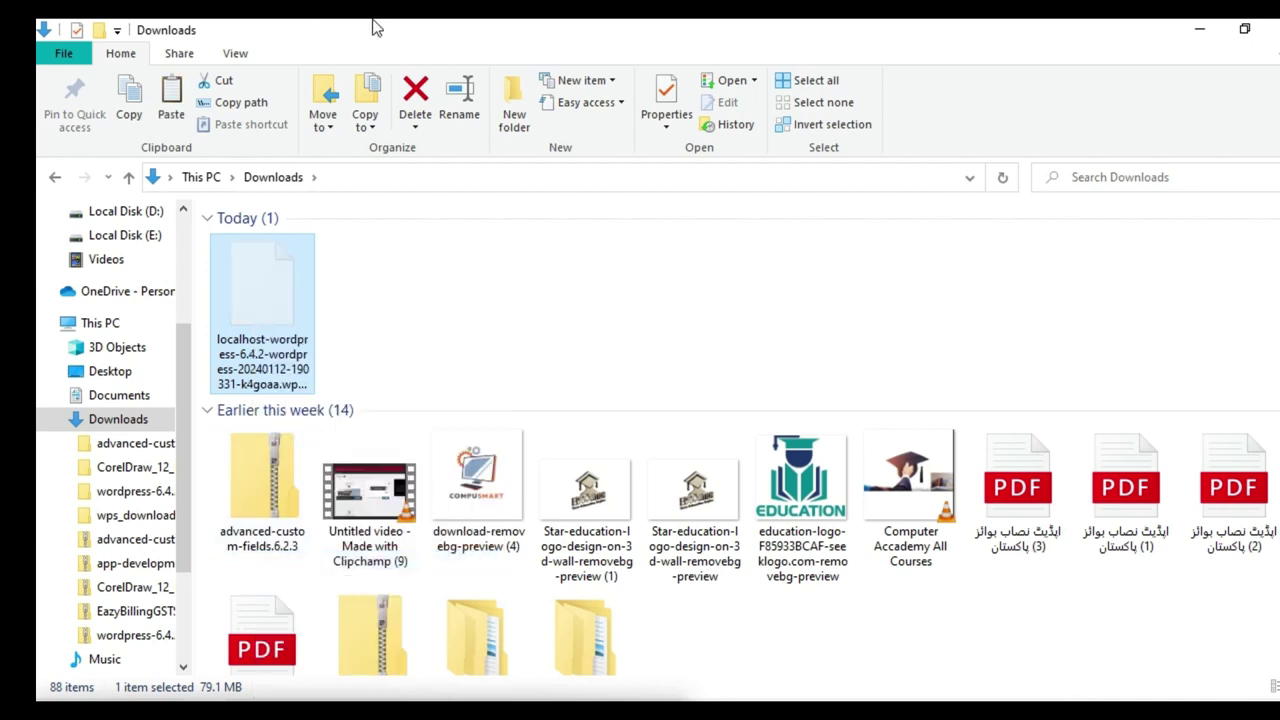
Step: Open the website folder on the Desktop as the destination for the cut export file
click(130, 372)
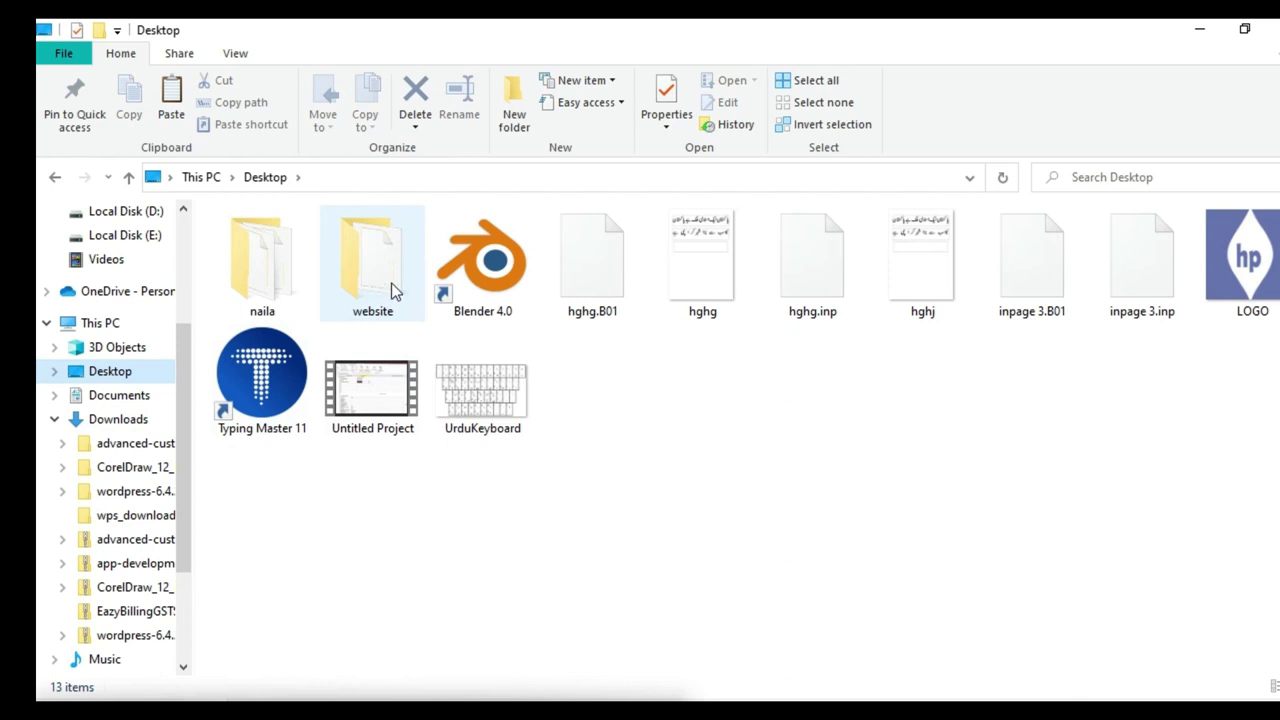
right_click(378, 288)
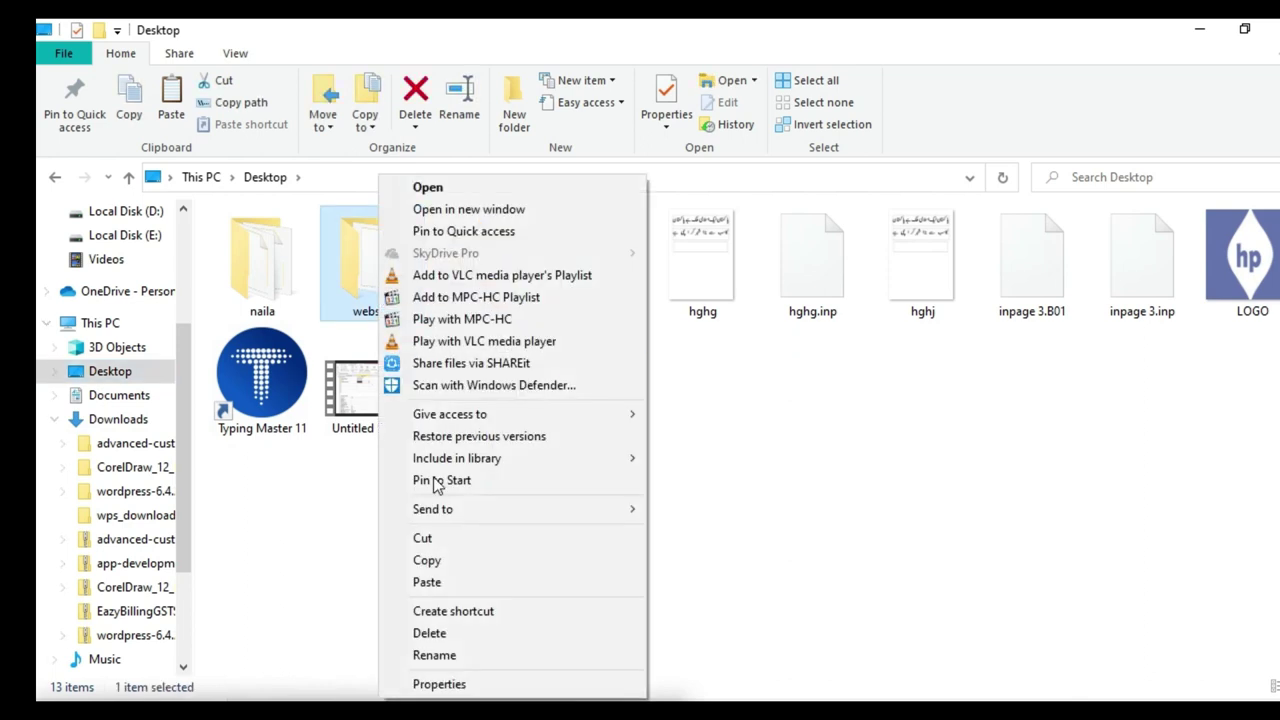
click(365, 503)
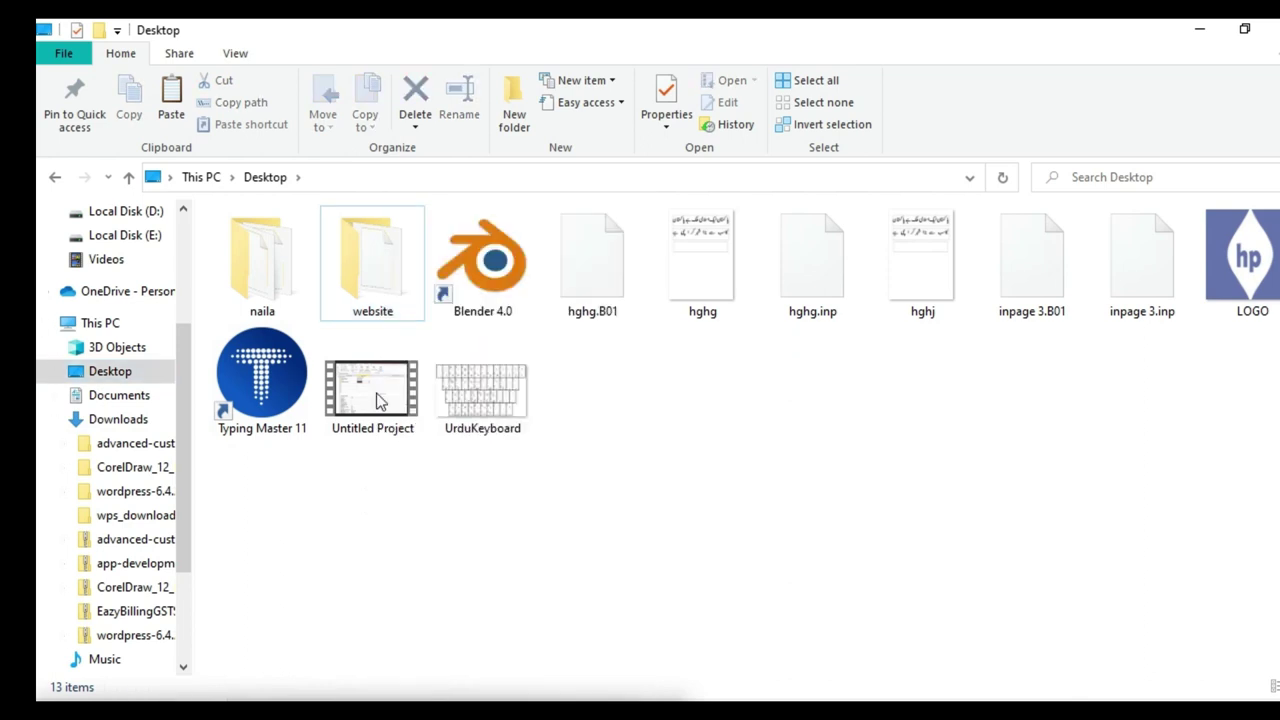
double_click(378, 292)
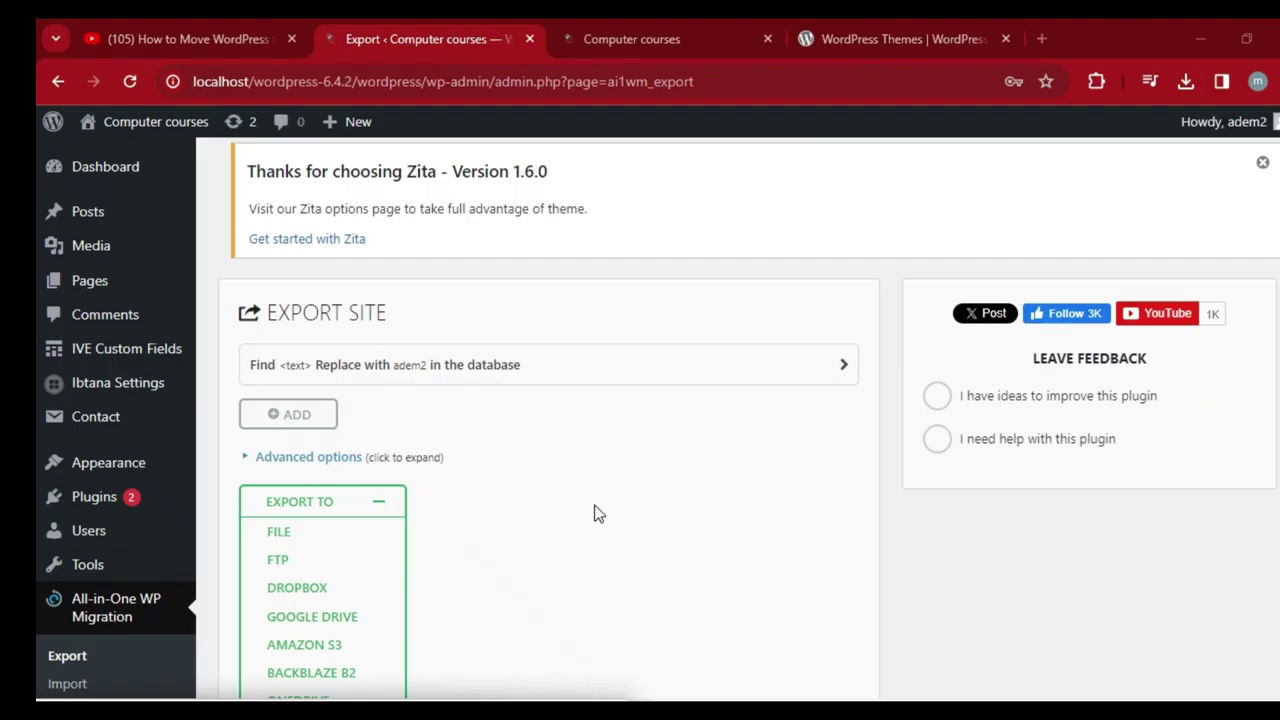
Step: Return to the browser and look over the Computer courses site's home page from header to footer
click(636, 38)
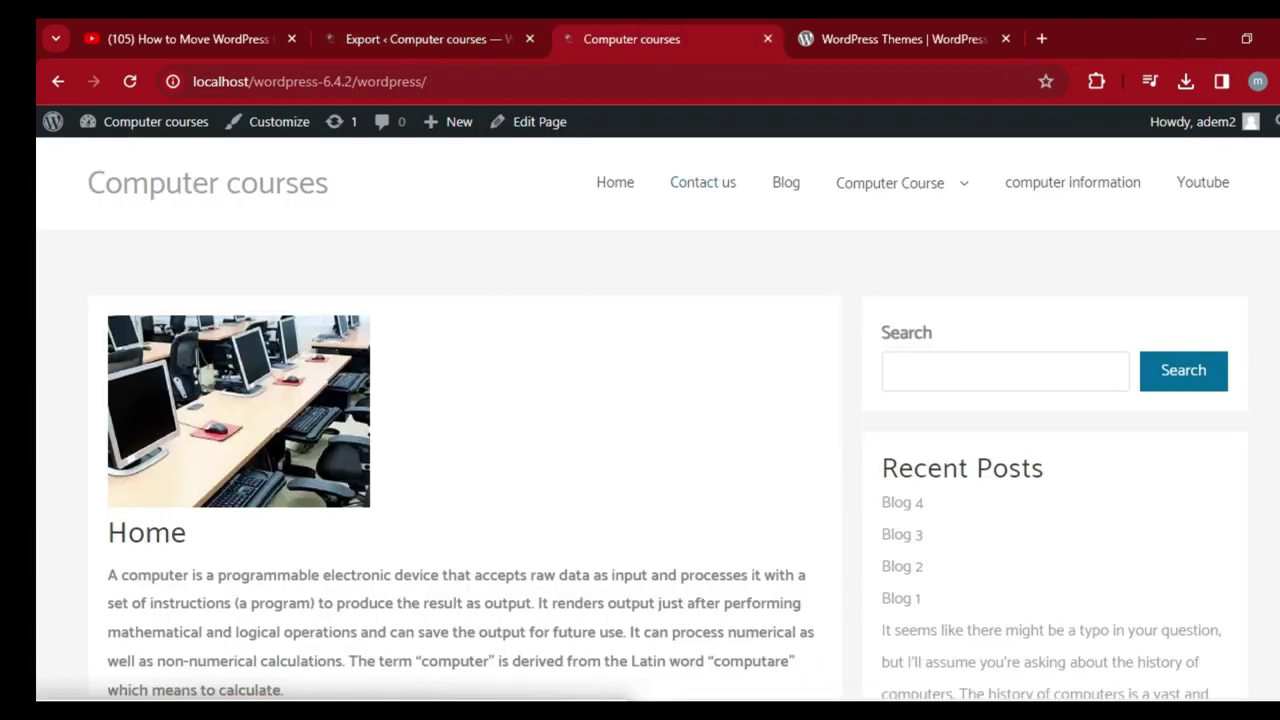
scroll(38, 225, down, 1)
scroll(38, 225, down, 10)
scroll(37, 491, up, 12)
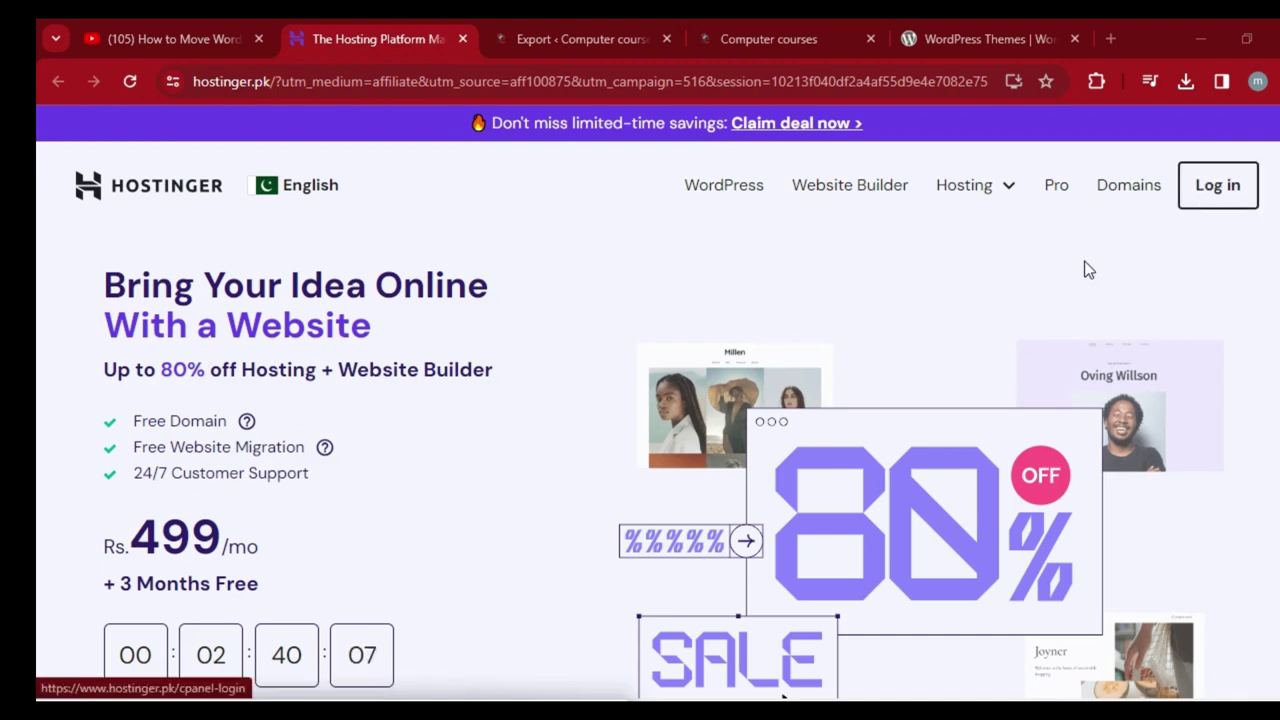
Step: Open Hostinger's domain name search and search for the domain name "cpmputer coureses"
click(1125, 196)
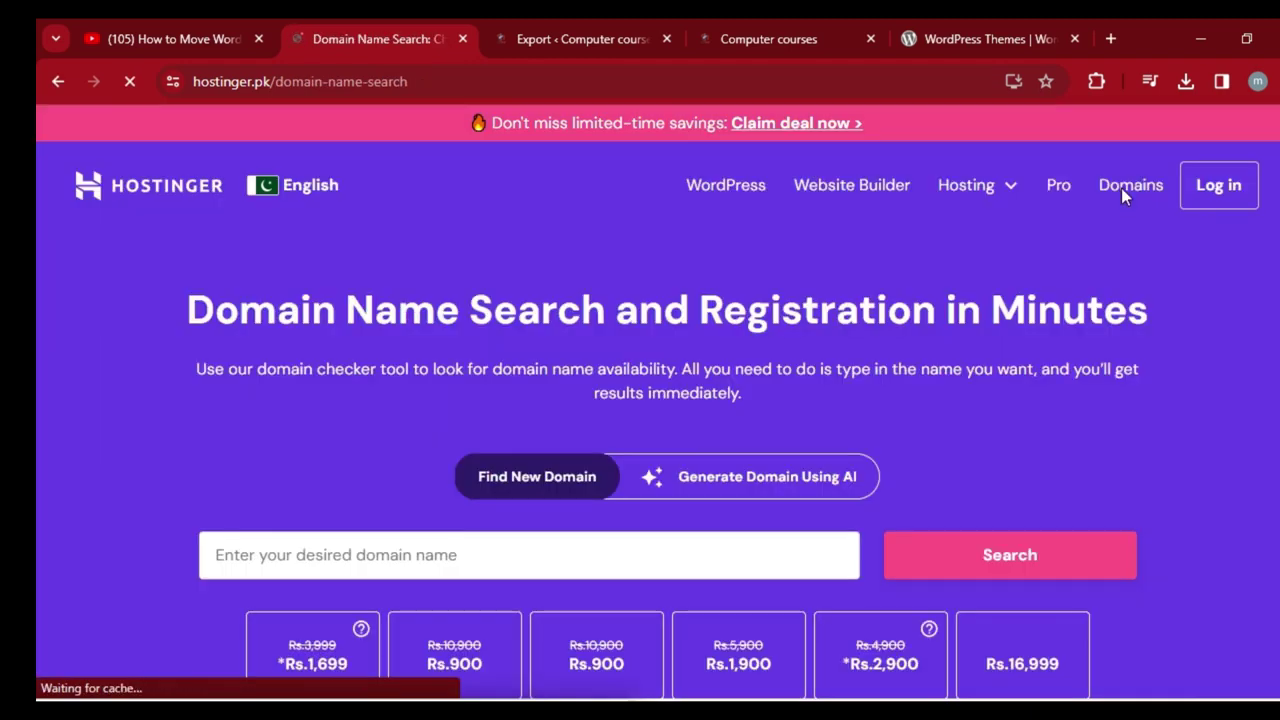
scroll(38, 150, down, 10)
scroll(37, 165, up, 6)
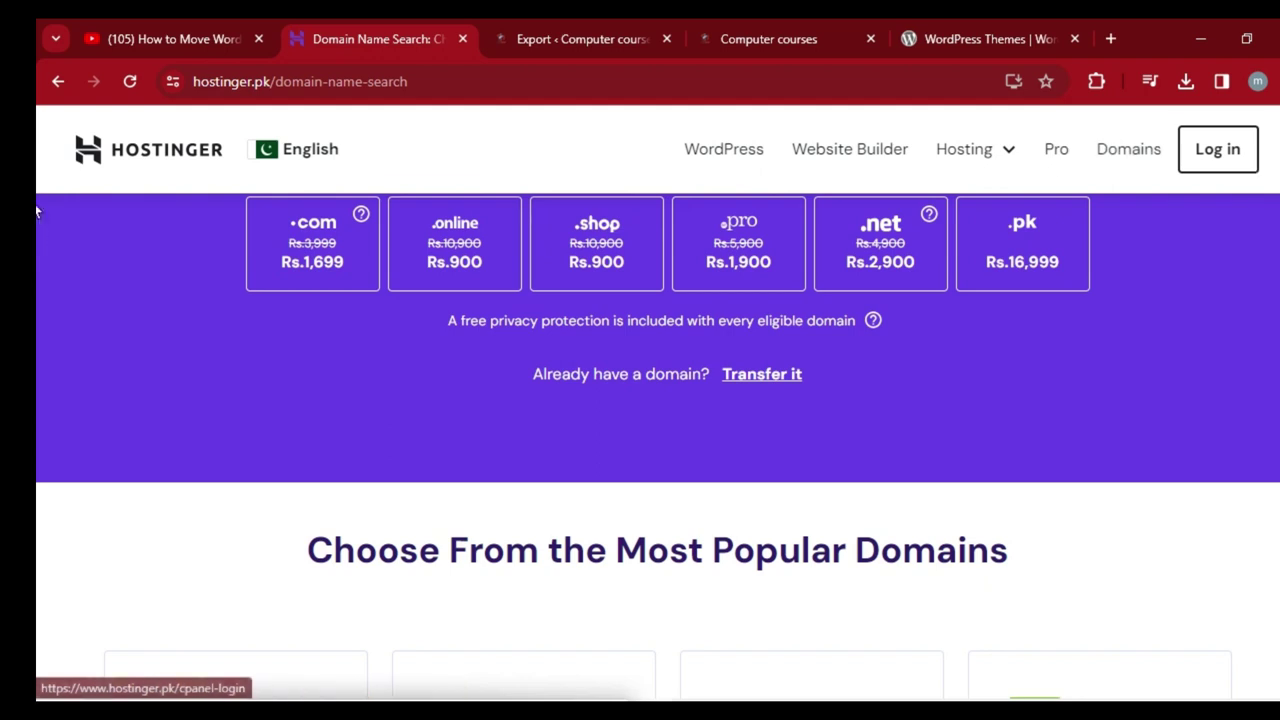
scroll(38, 230, up, 3)
click(497, 476)
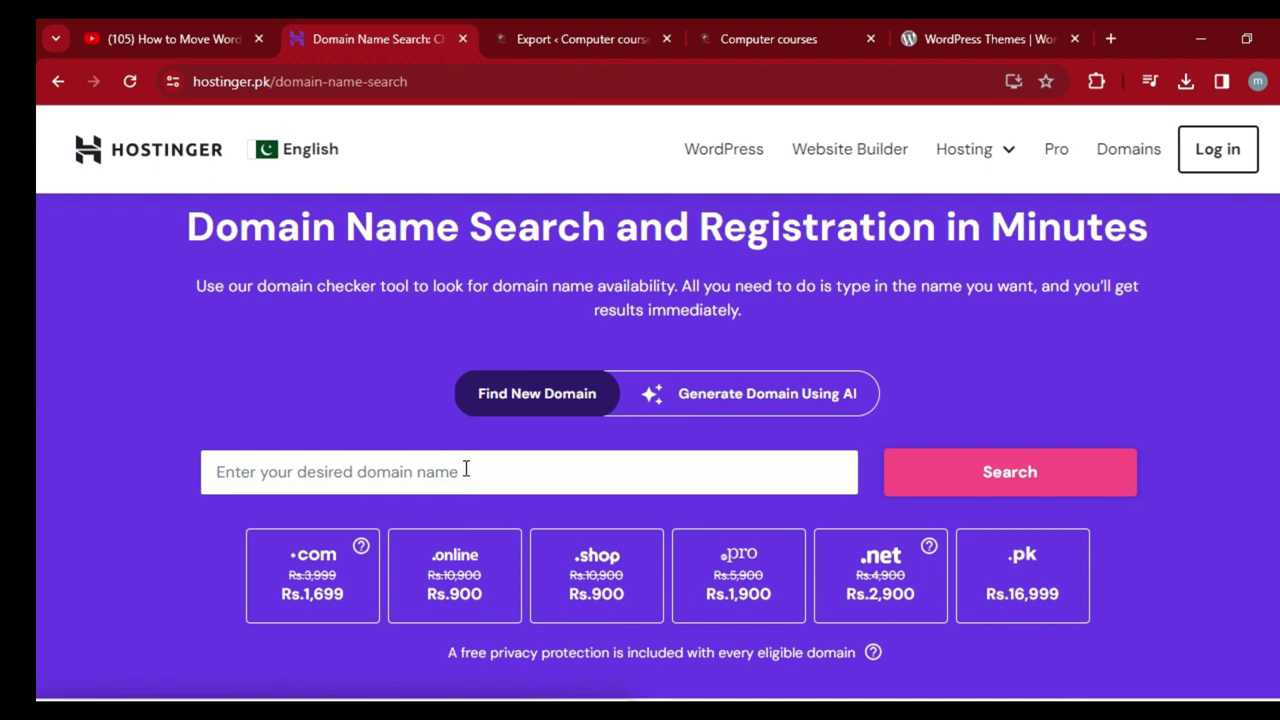
text(cpmputer coures)
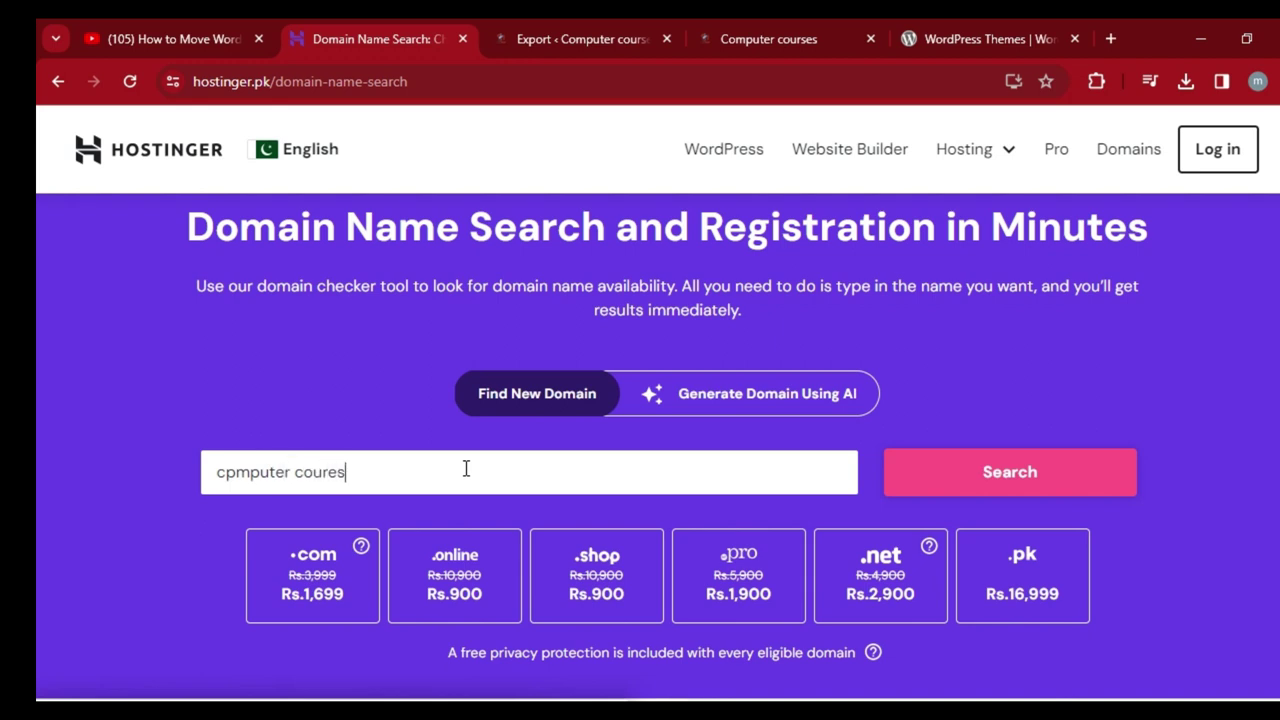
click(966, 477)
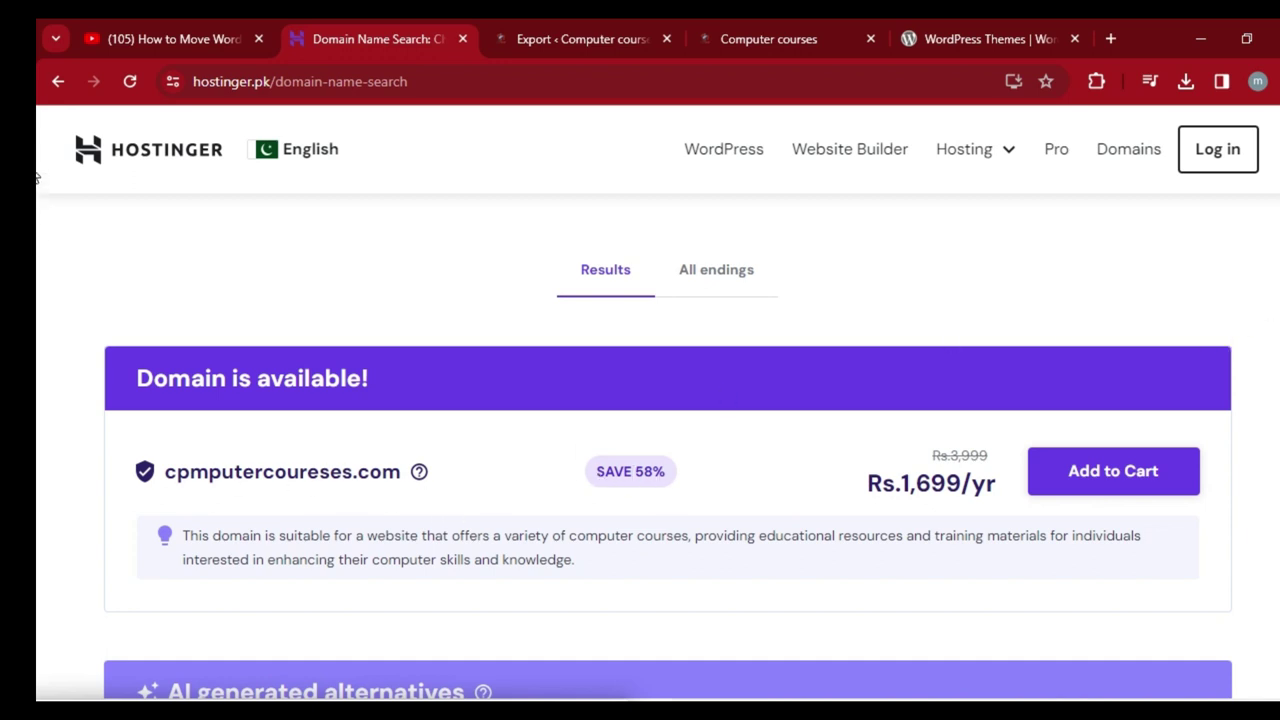
Step: Compare the offered domain endings and add cpmputercoureses.net to the cart
scroll(36, 190, down, 10)
scroll(38, 203, up, 1)
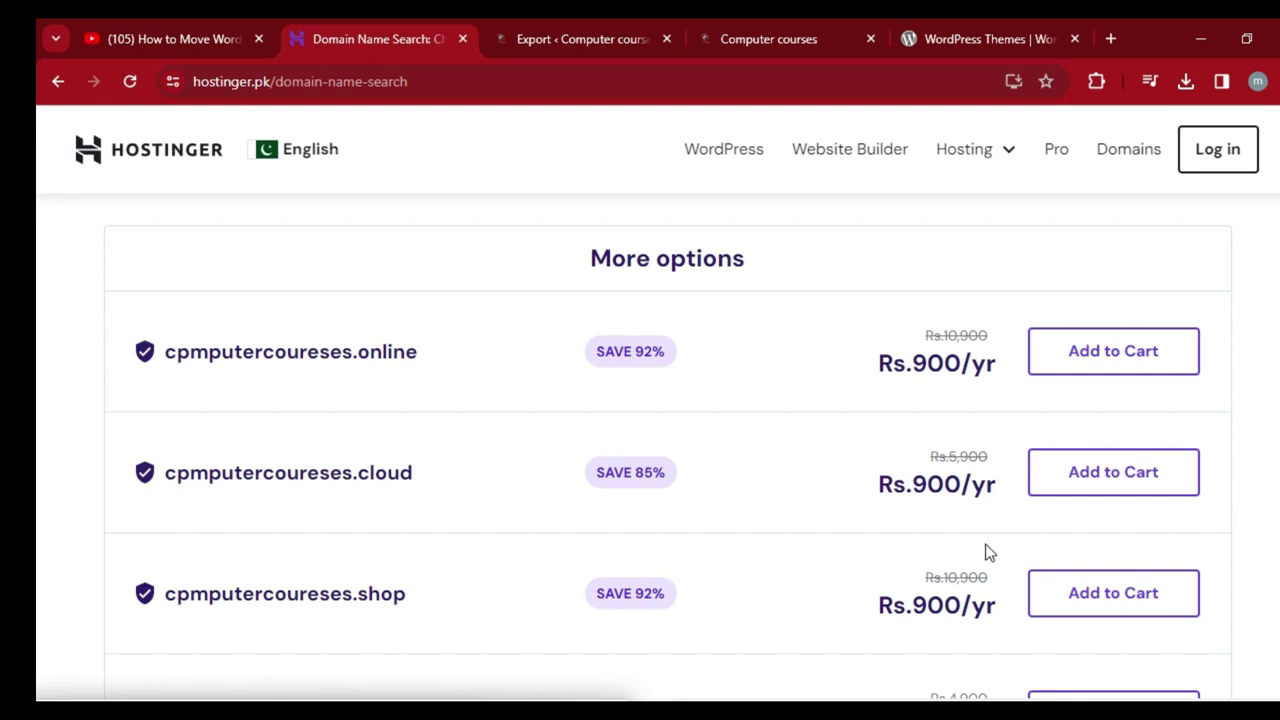
scroll(36, 208, down, 10)
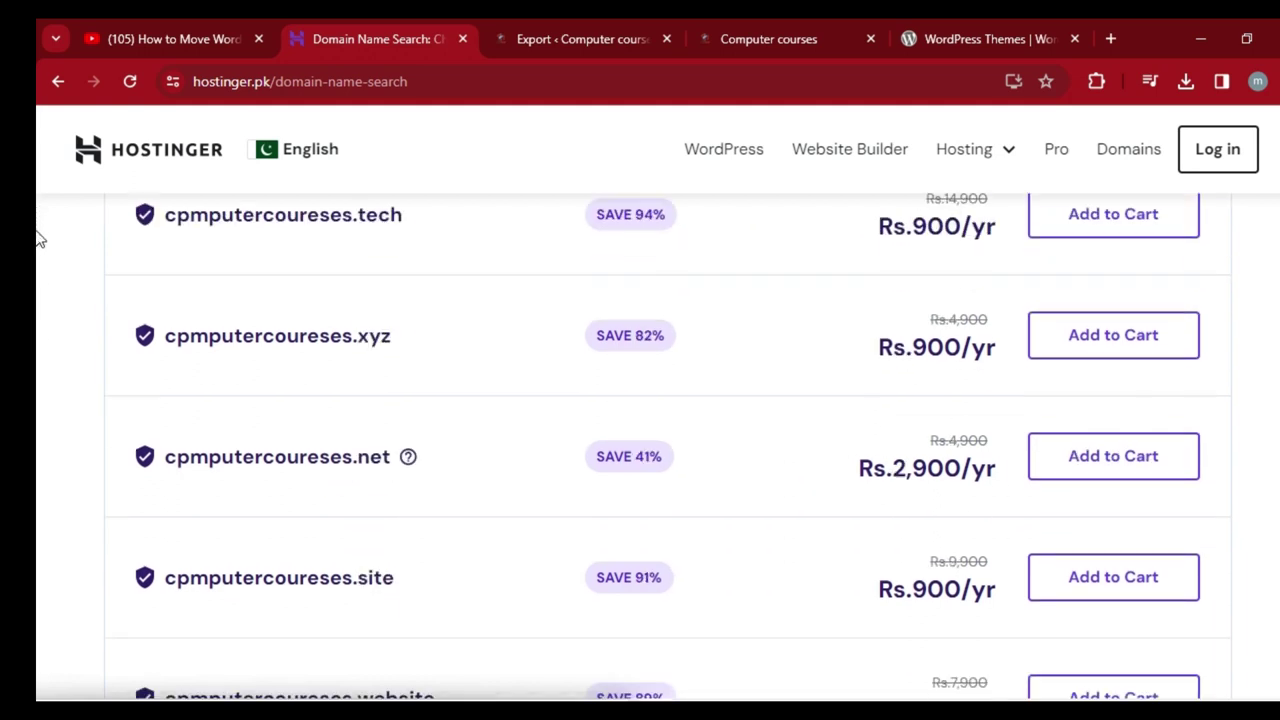
scroll(36, 240, up, 3)
scroll(36, 245, up, 10)
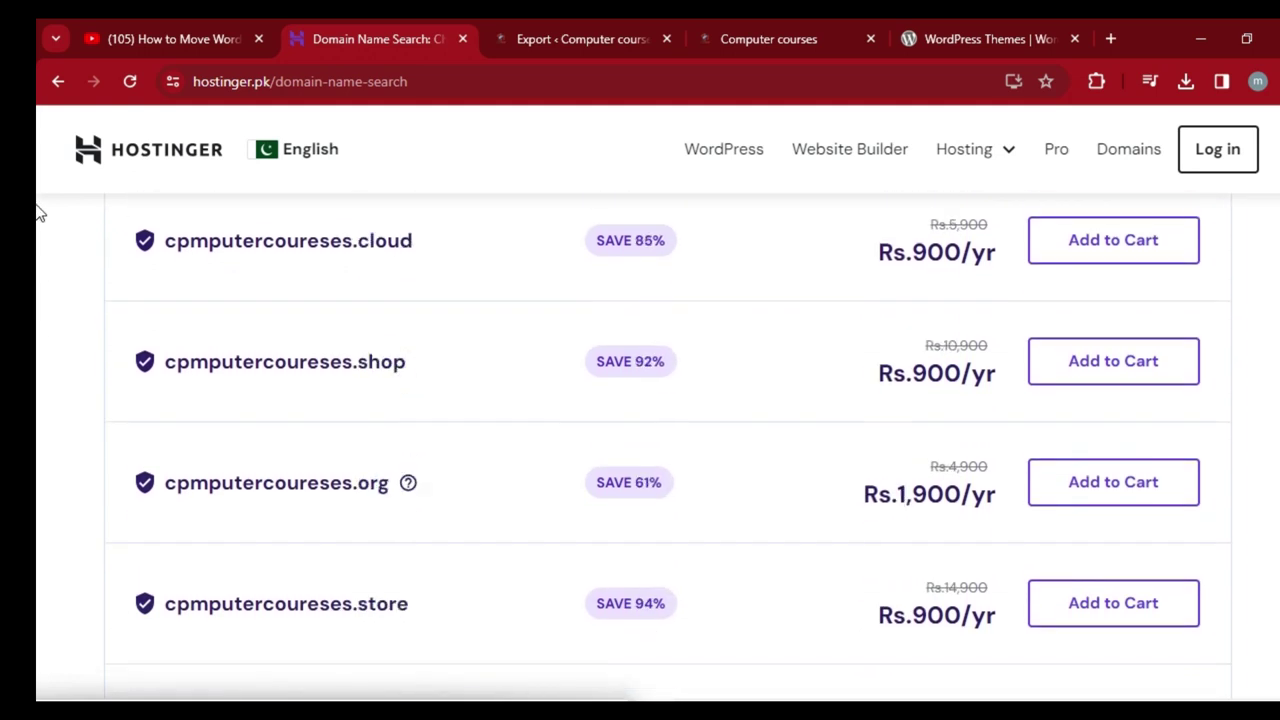
scroll(40, 198, up, 1)
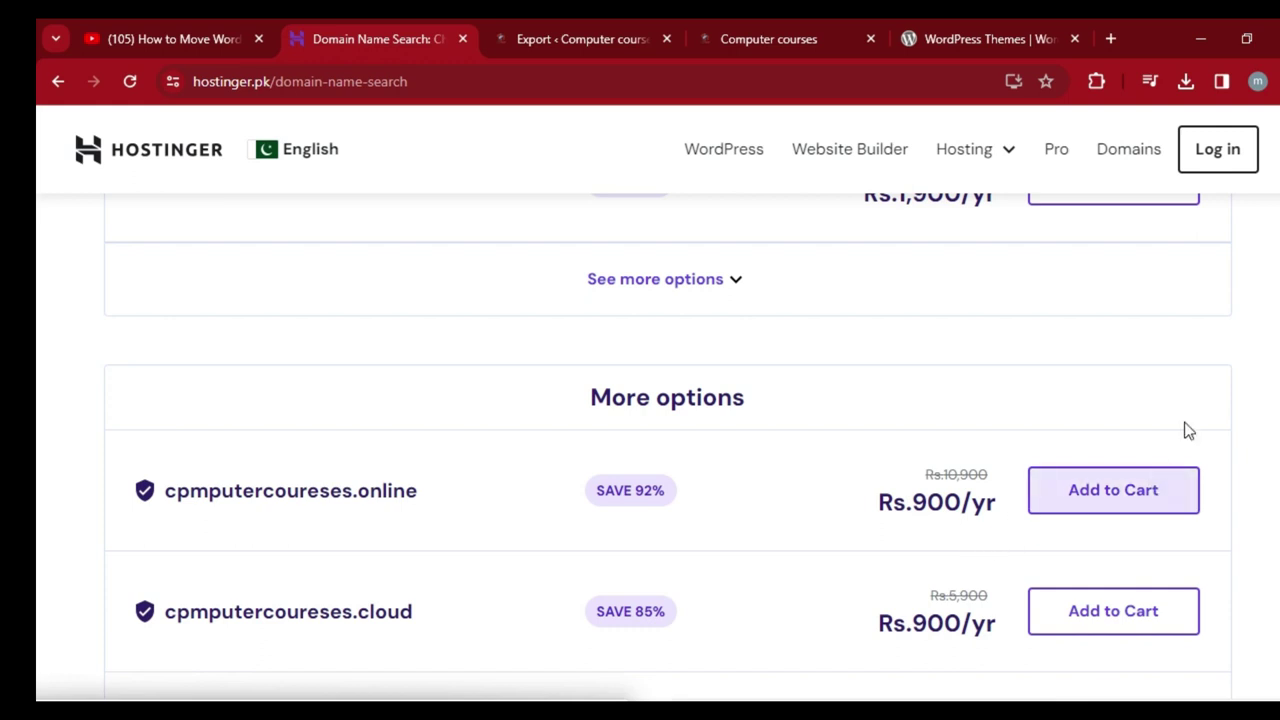
scroll(36, 205, down, 3)
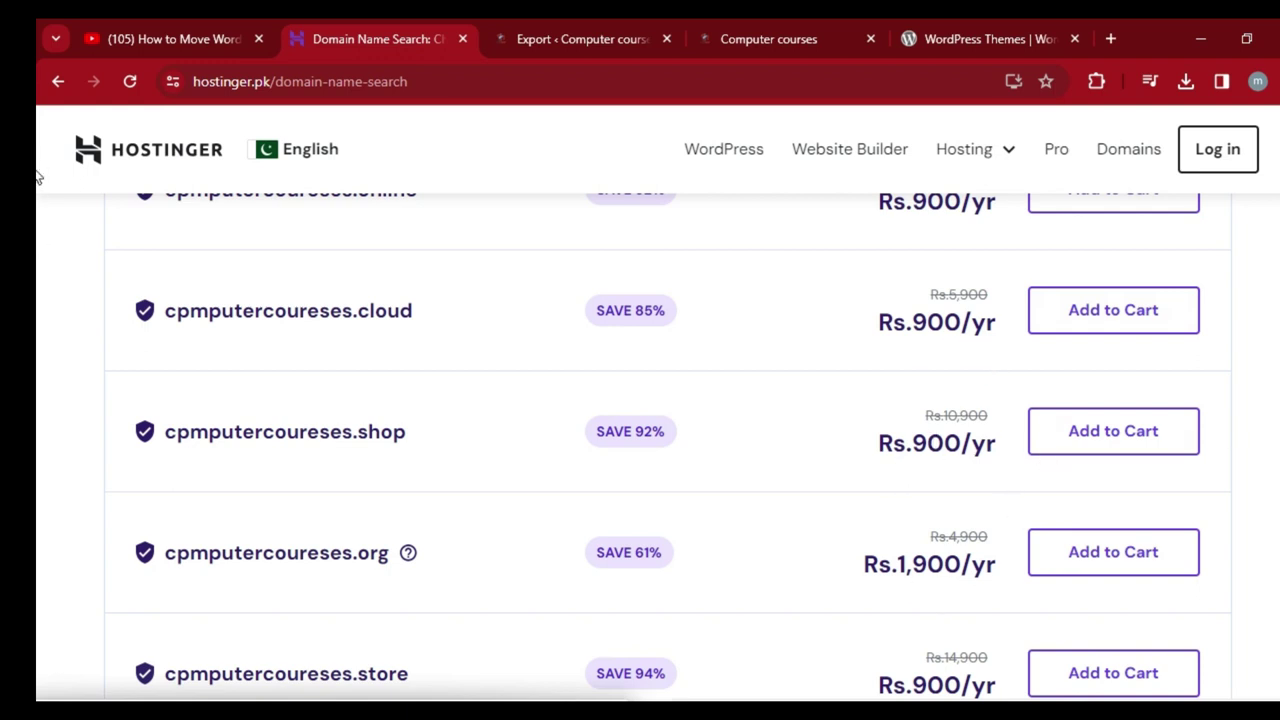
scroll(36, 208, down, 6)
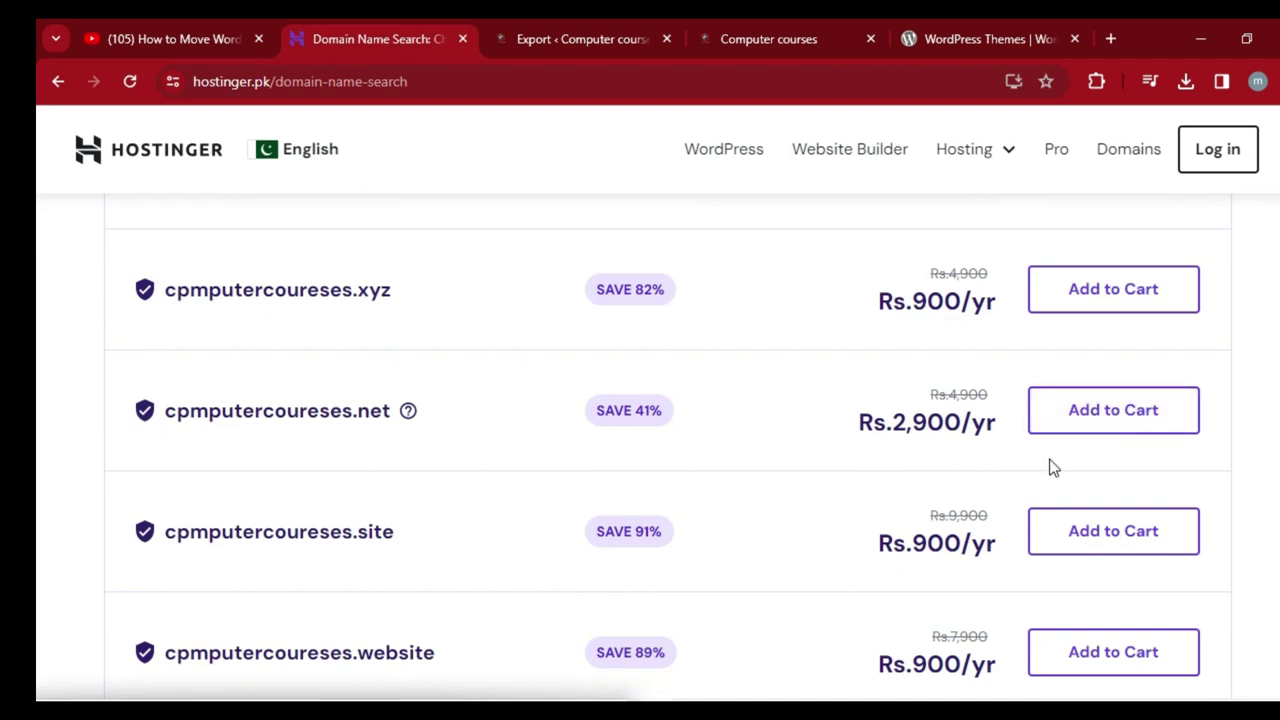
click(1105, 420)
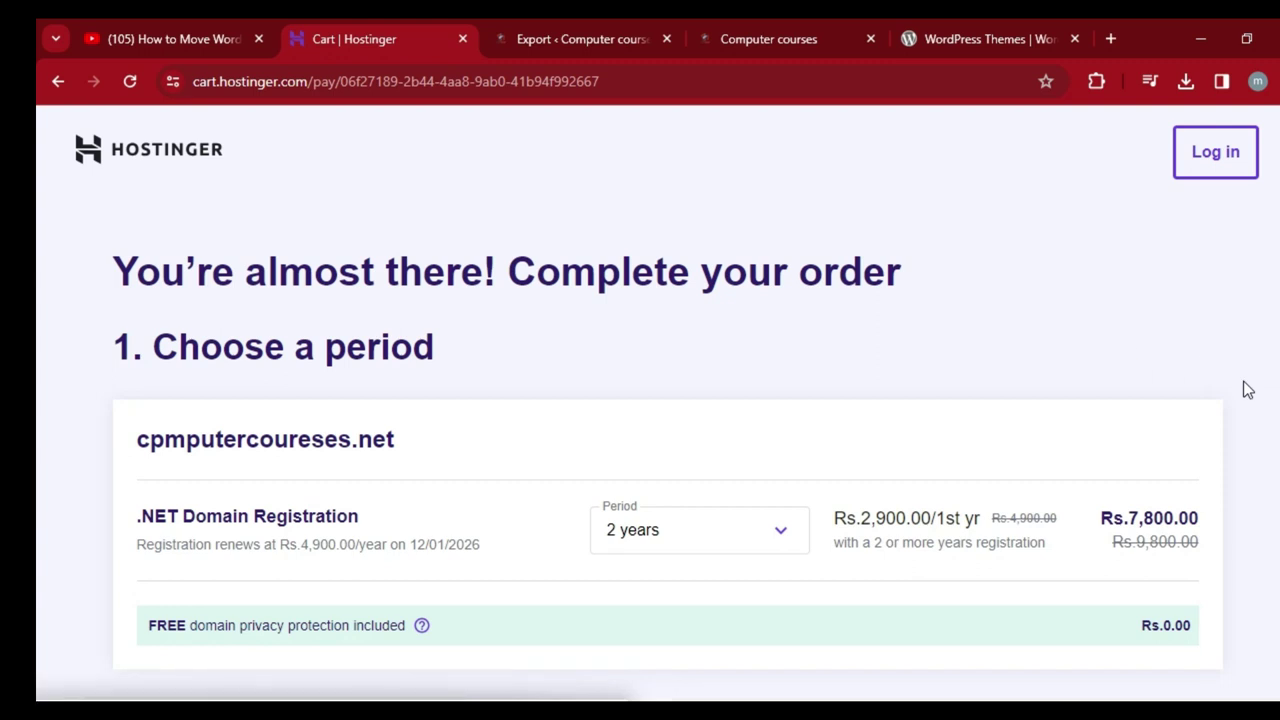
Step: Review the domain order, choose Easypaisa as the payment method, and activate the billing first name field
scroll(37, 255, down, 2)
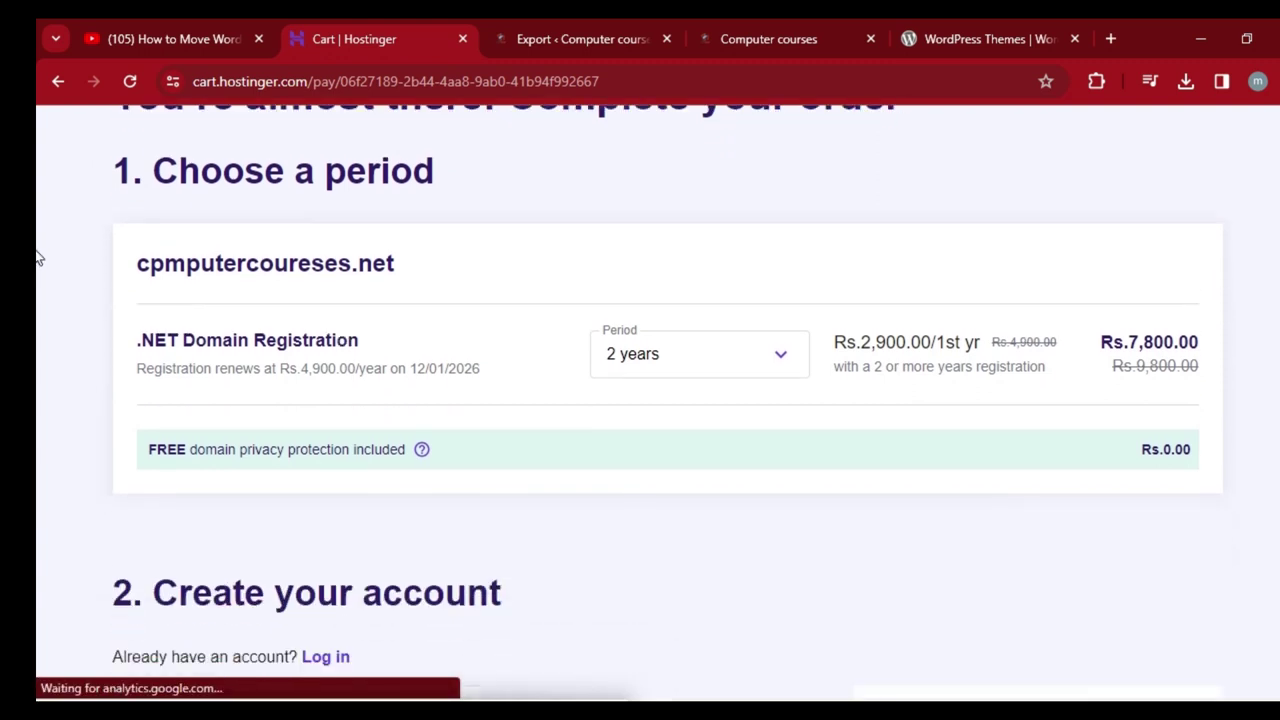
scroll(37, 250, up, 1)
scroll(37, 300, down, 2)
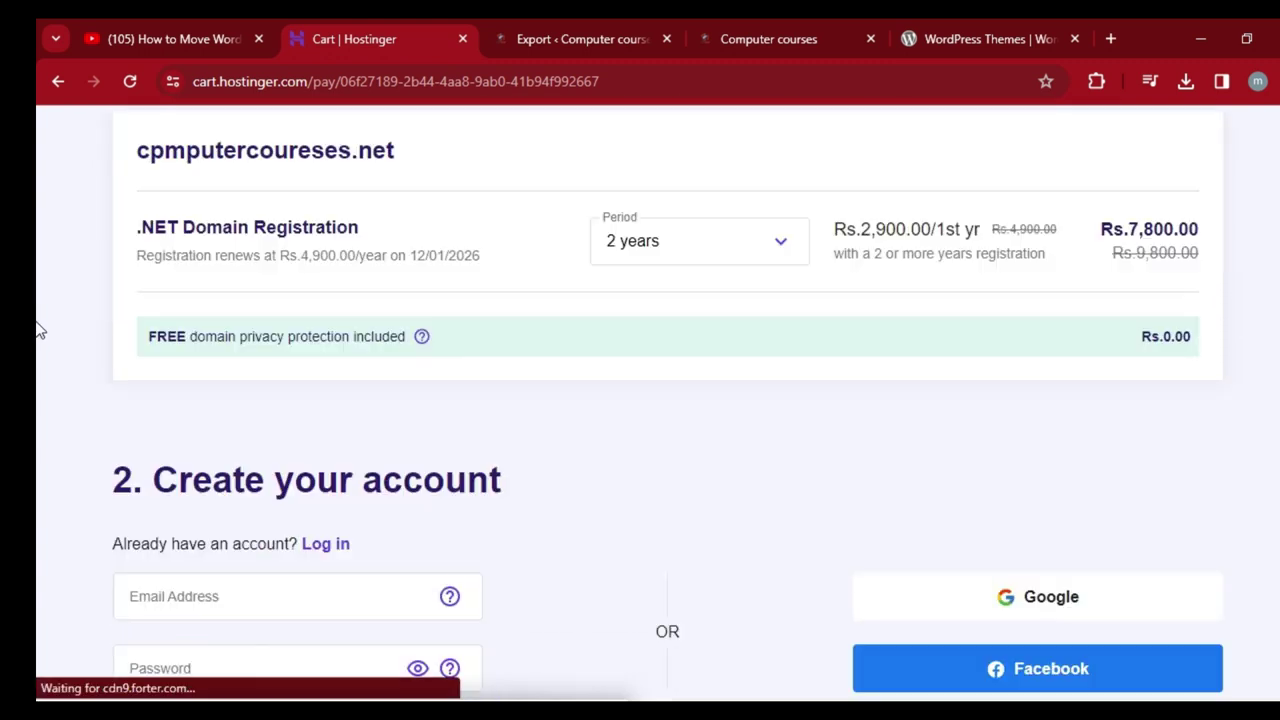
scroll(37, 300, up, 1)
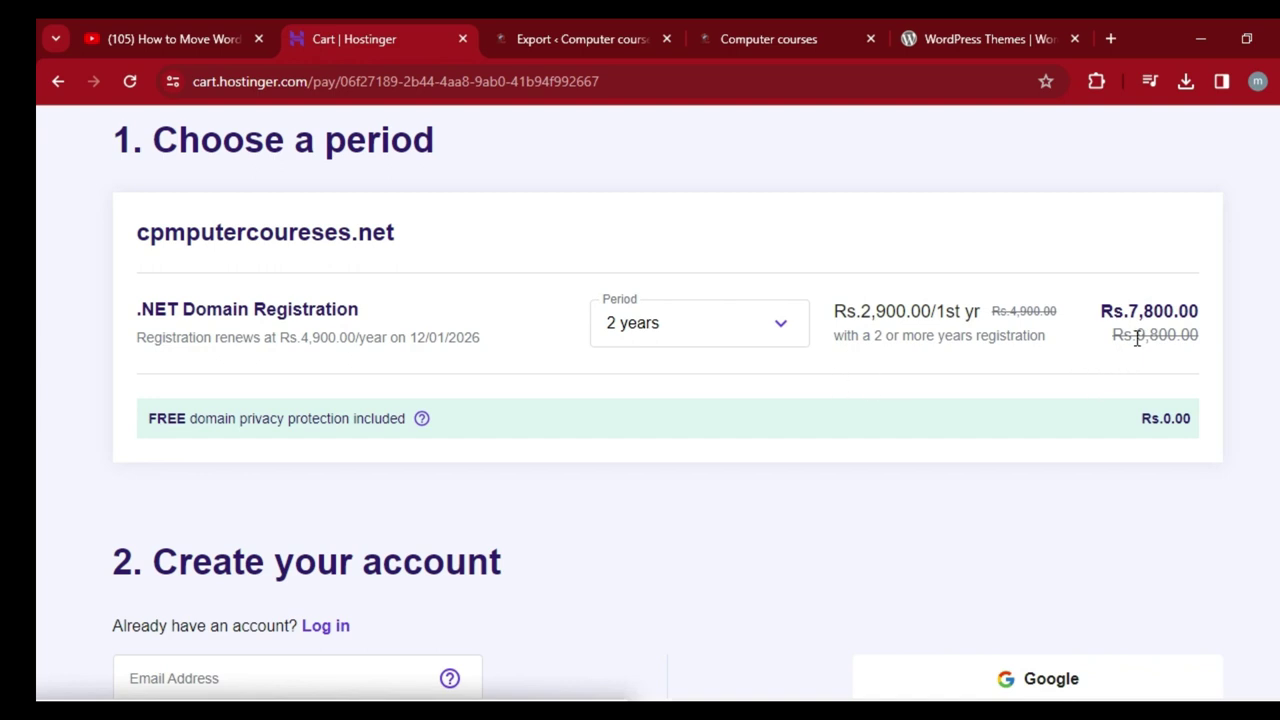
scroll(38, 328, down, 2)
scroll(38, 328, down, 3)
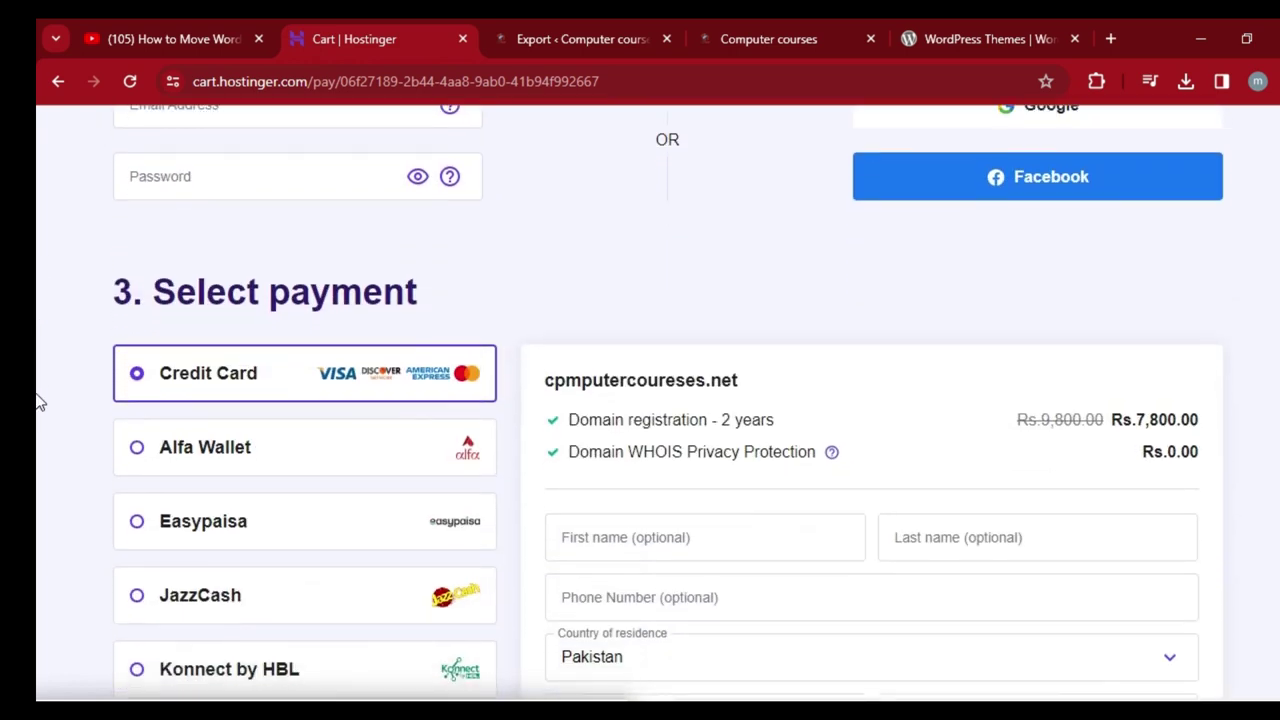
scroll(38, 402, down, 1)
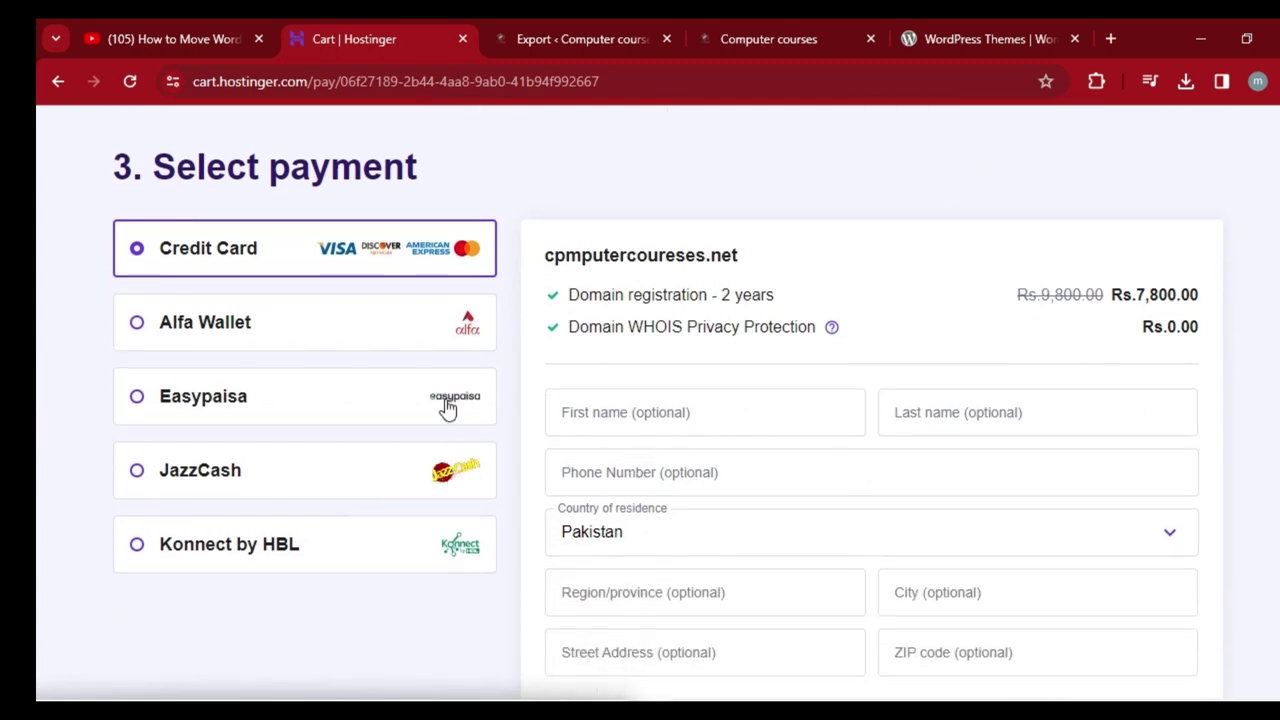
click(137, 411)
scroll(140, 412, down, 1)
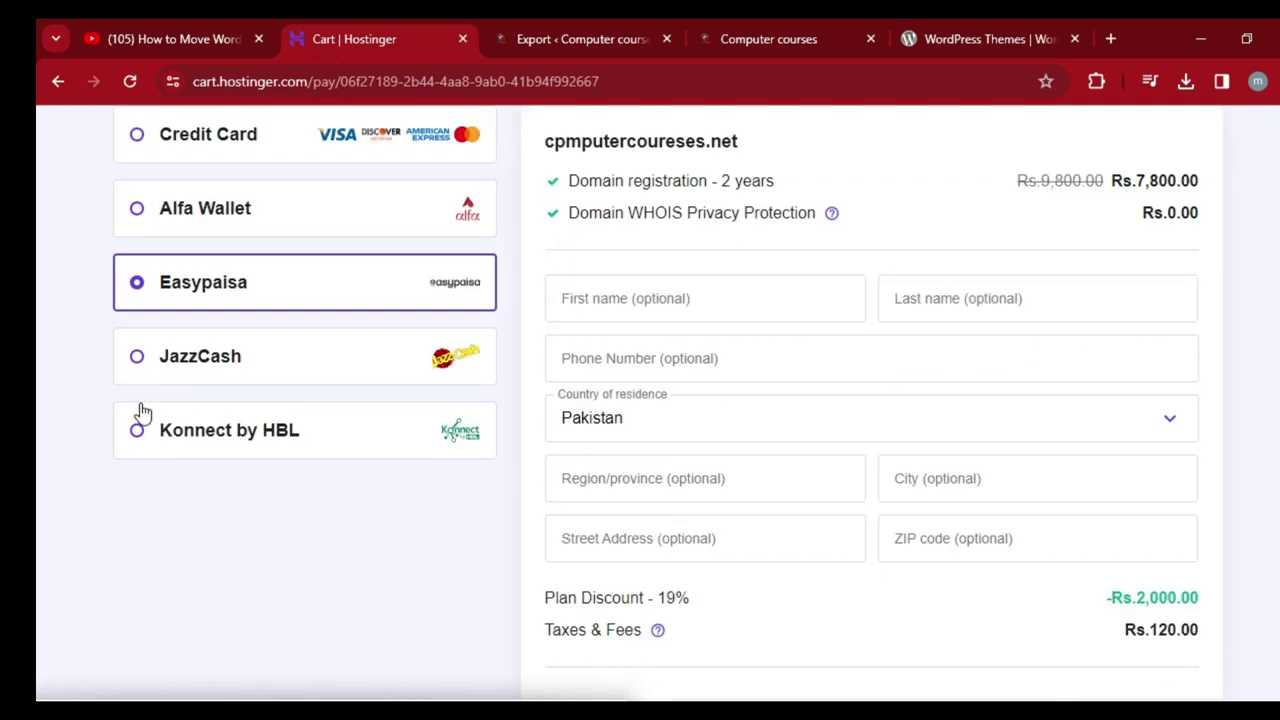
click(762, 295)
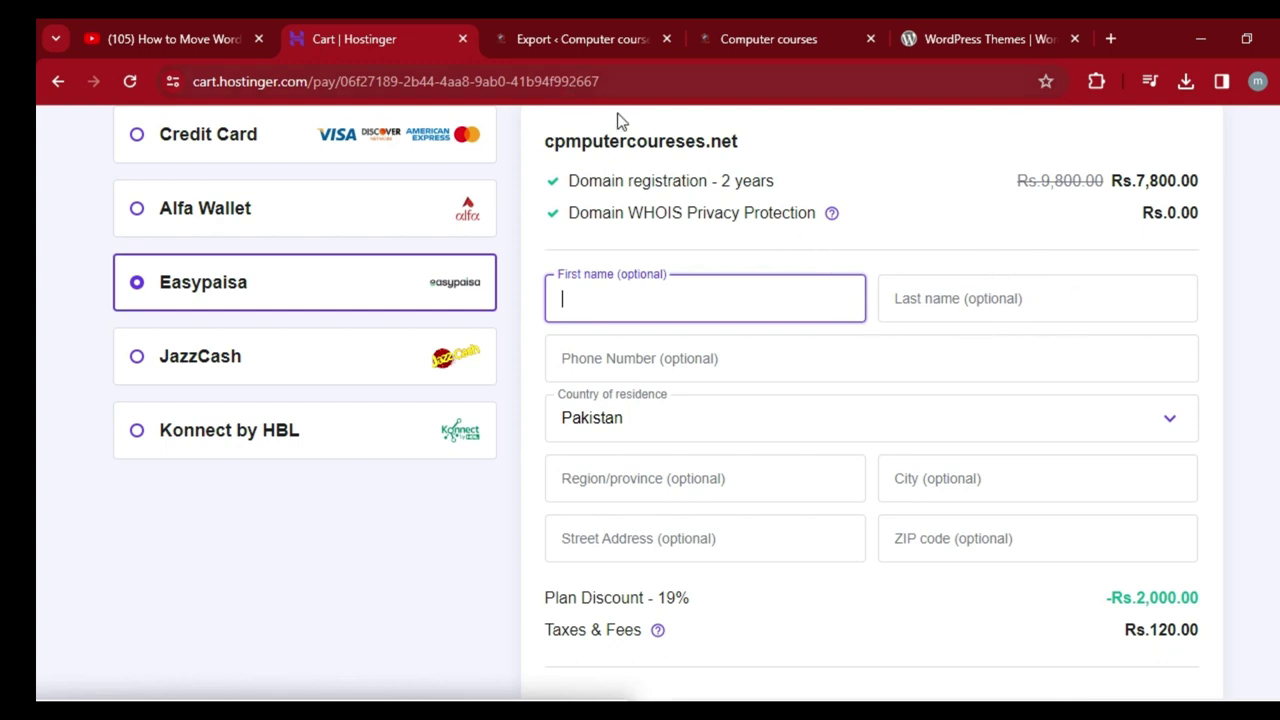
Step: Look at the All-in-One WP Migration export page of the local site and return to the Hostinger cart
click(576, 40)
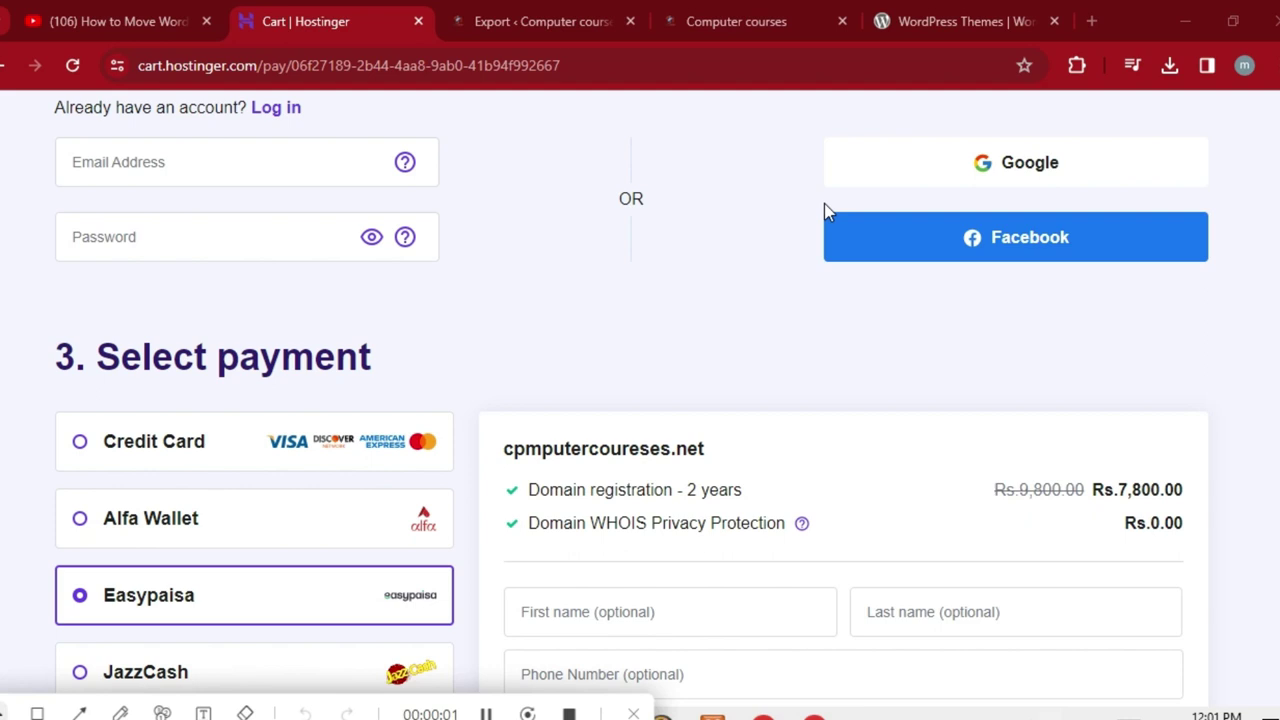
click(550, 26)
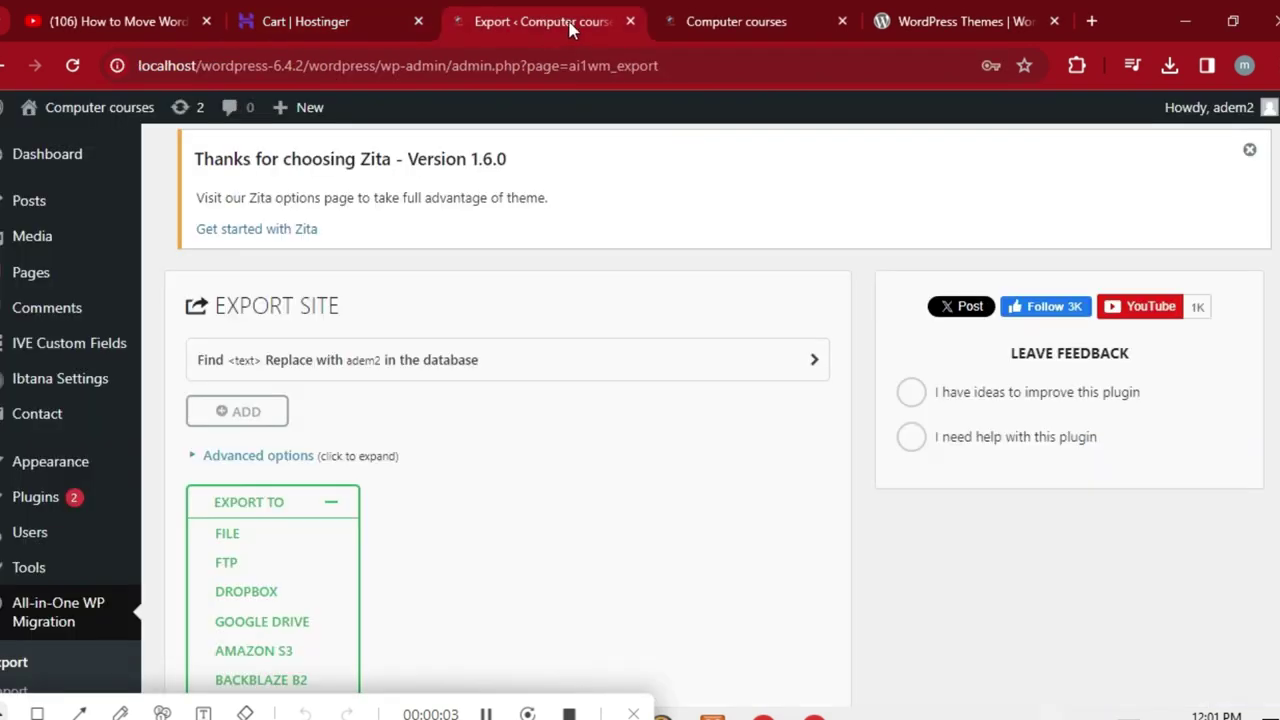
click(360, 12)
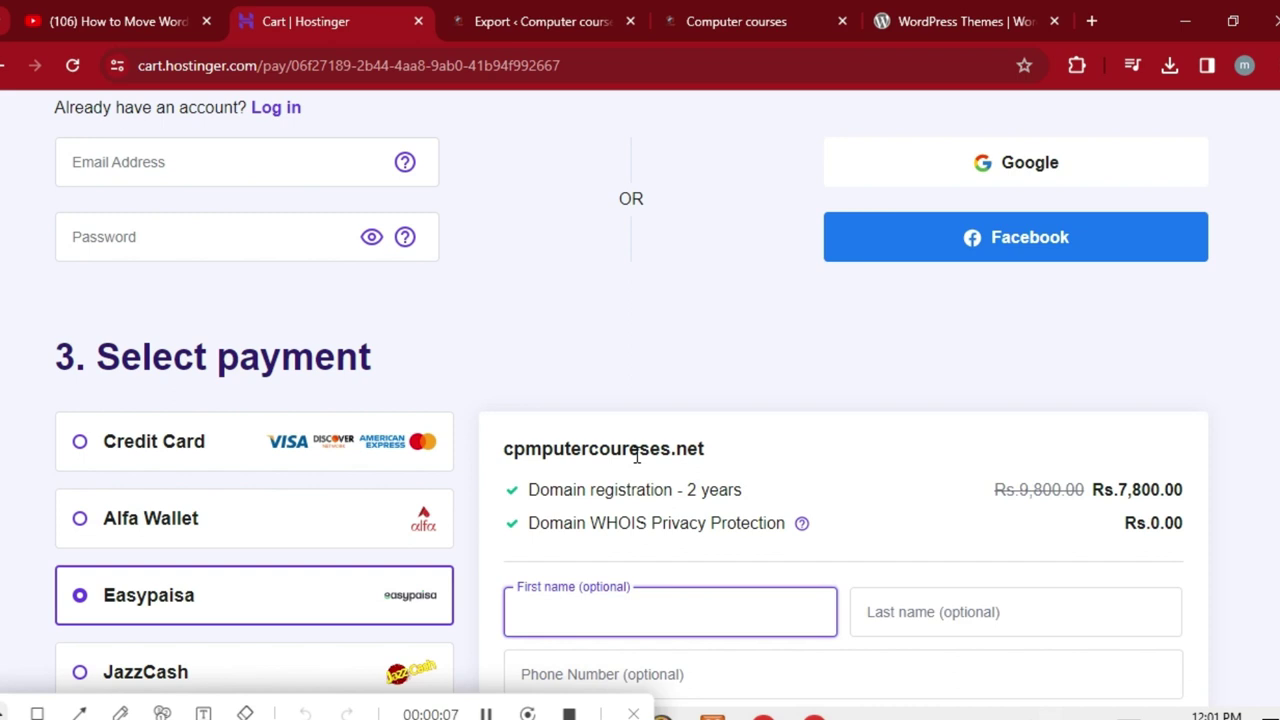